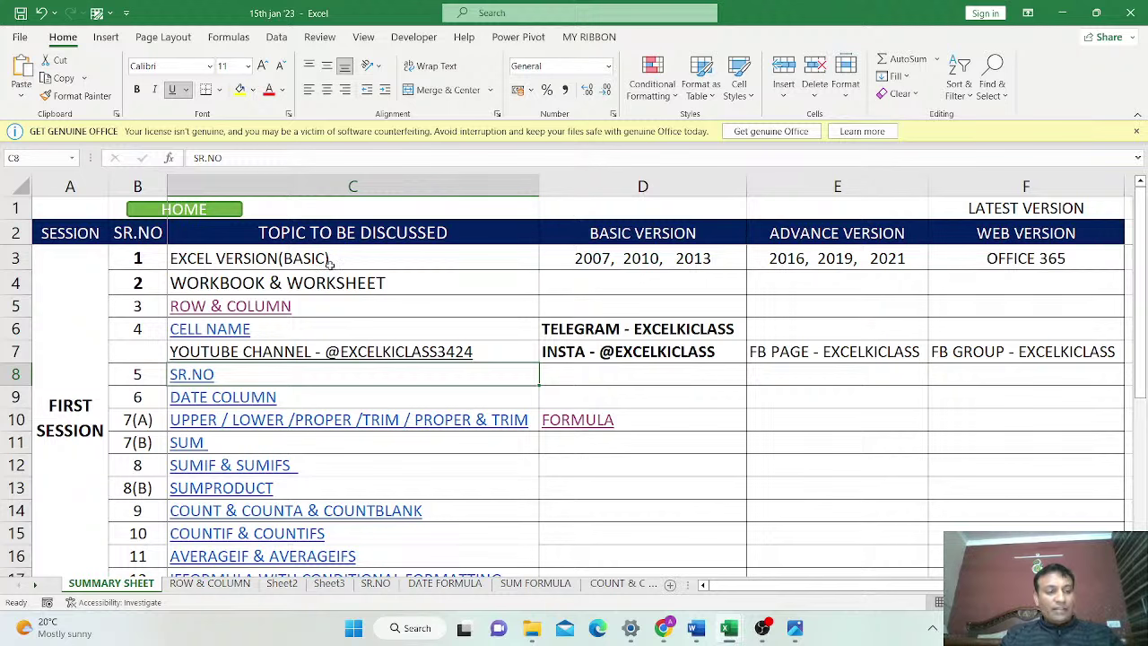
# Examine the EXCEL VERSION(BASIC) topic and its basic version entry on the summary sheet at an enlarged zoom
pyautogui.click(333, 260)
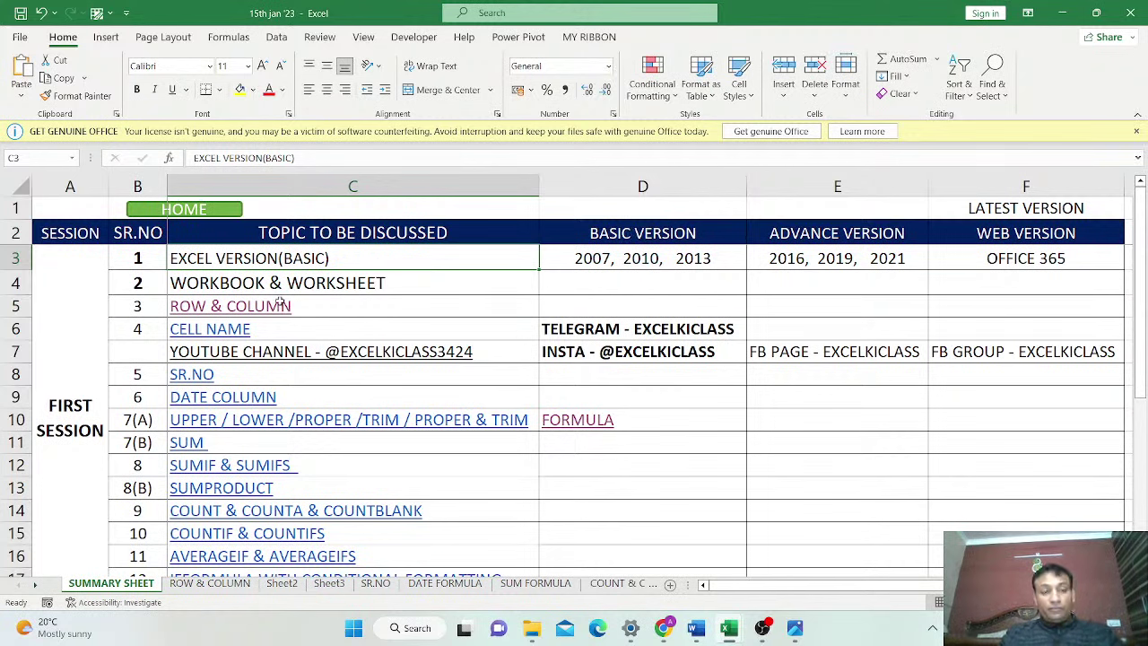
pyautogui.scroll(1, 280, 303)
pyautogui.scroll(1, 280, 303)
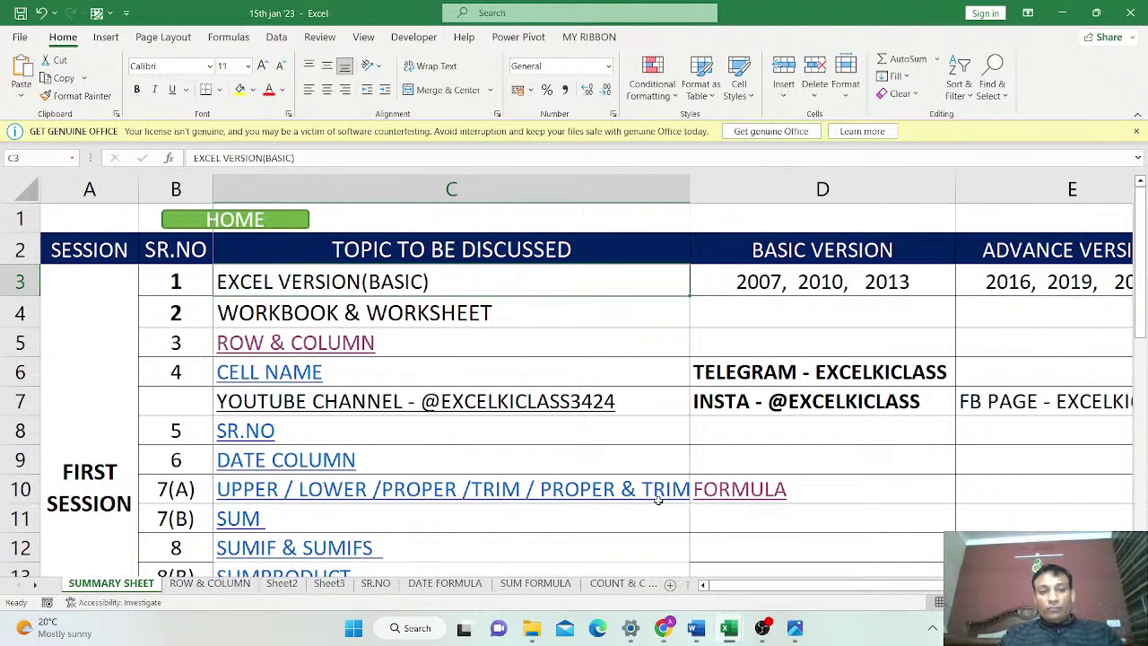
pyautogui.scroll(-1, 660, 502)
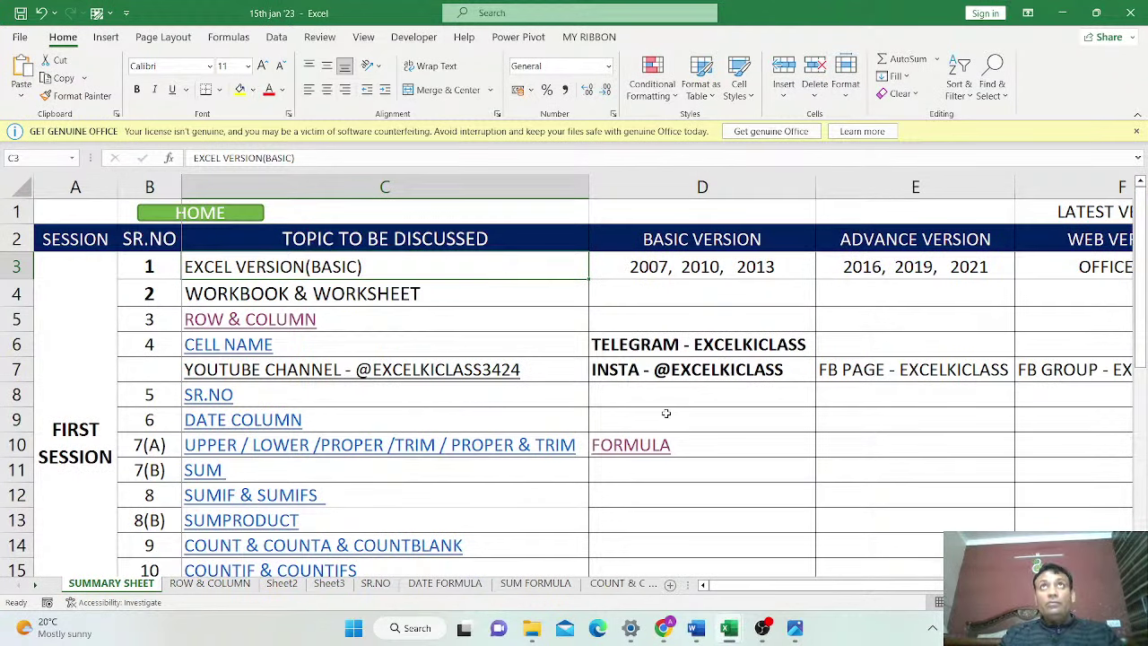
pyautogui.hscroll(3, 666, 412)
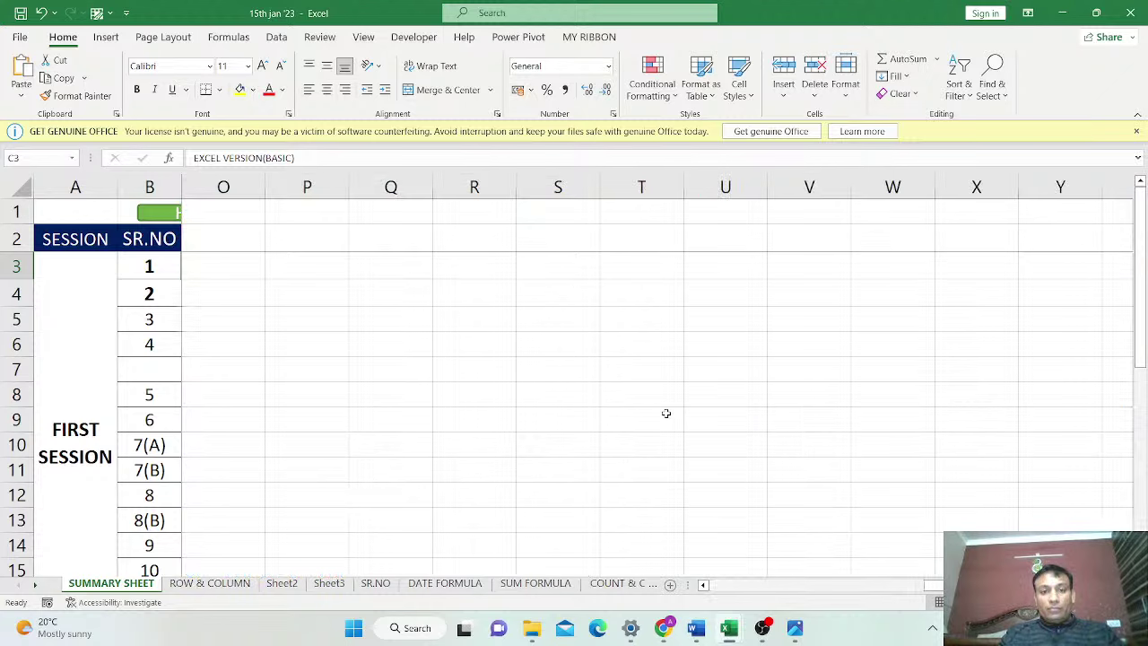
pyautogui.hscroll(-3, 666, 413)
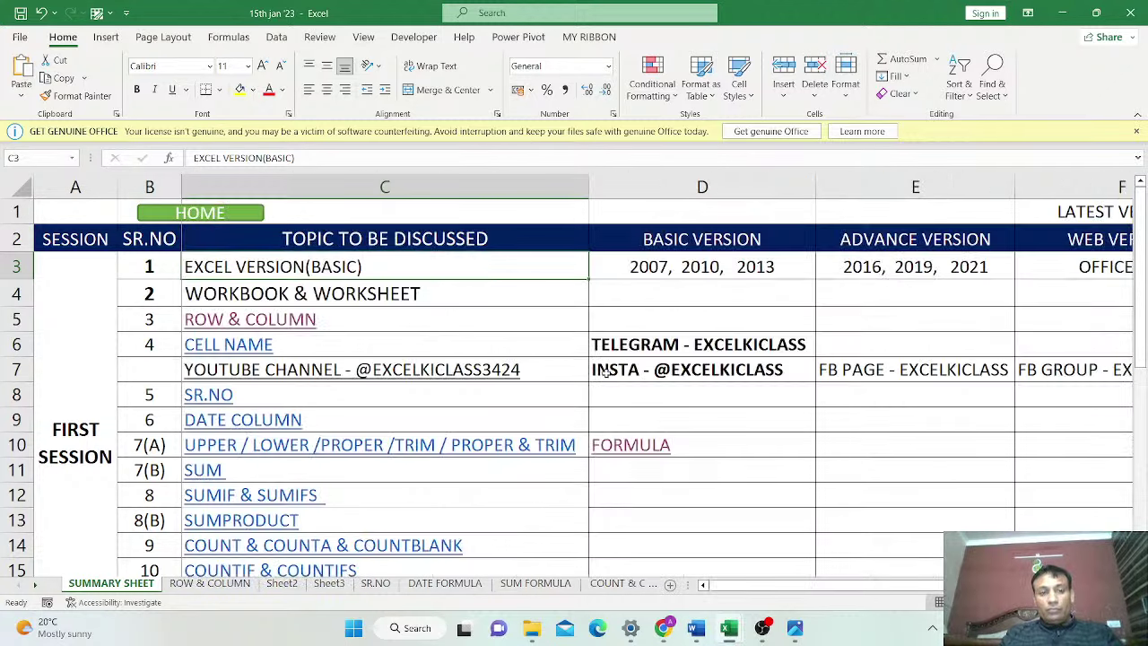
pyautogui.click(363, 37)
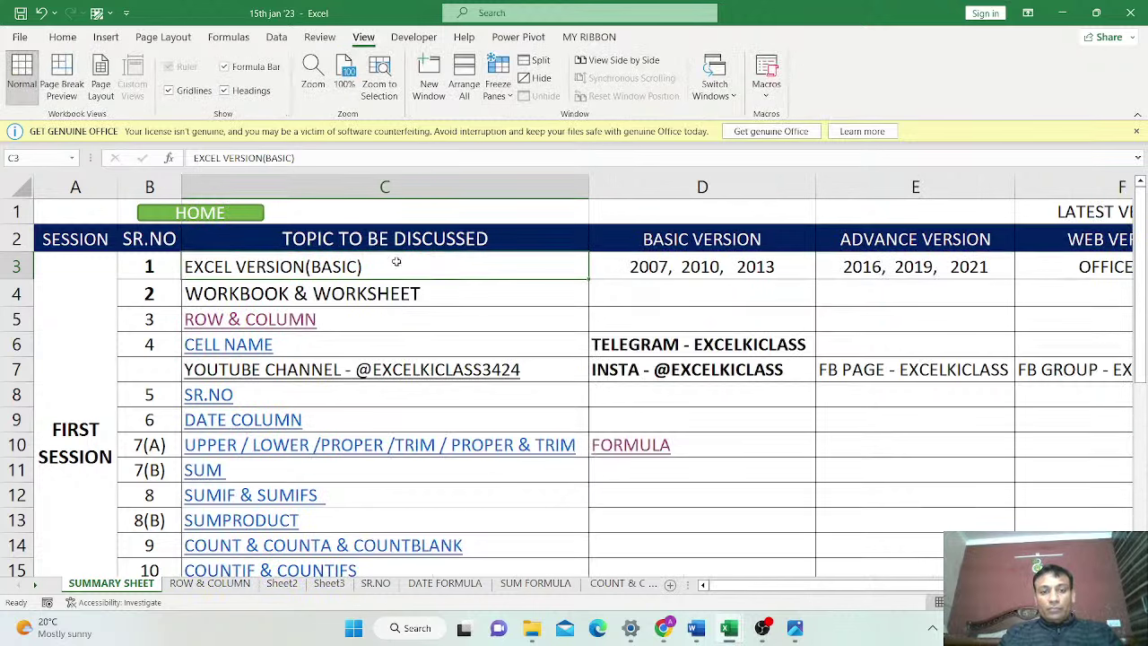
pyautogui.click(625, 268)
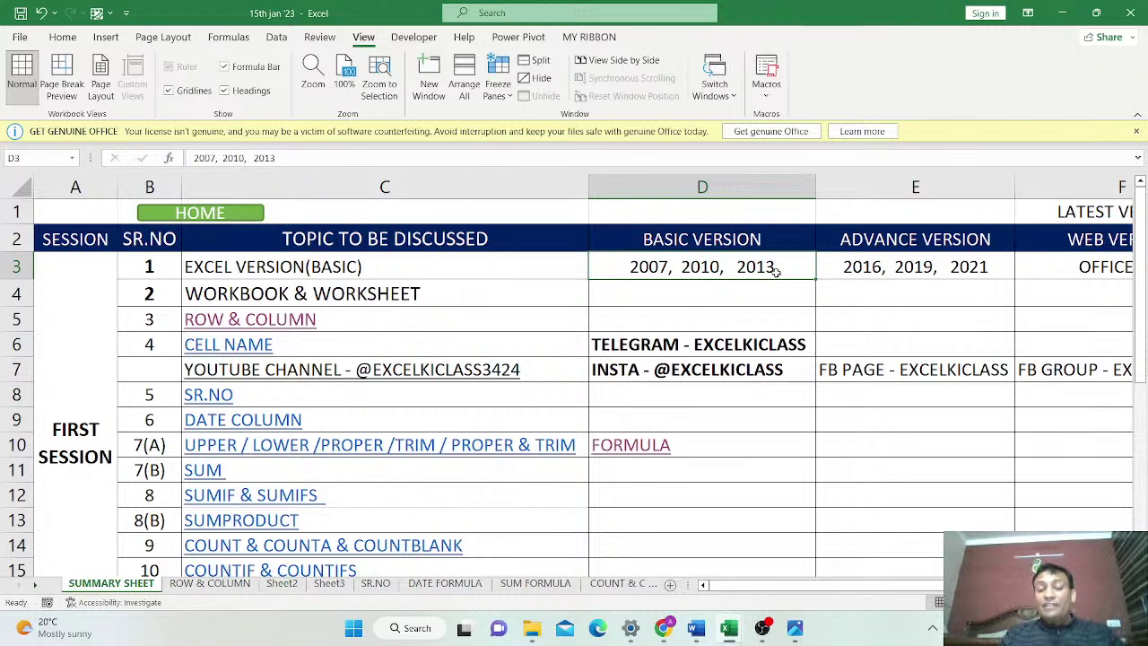
pyautogui.click(521, 266)
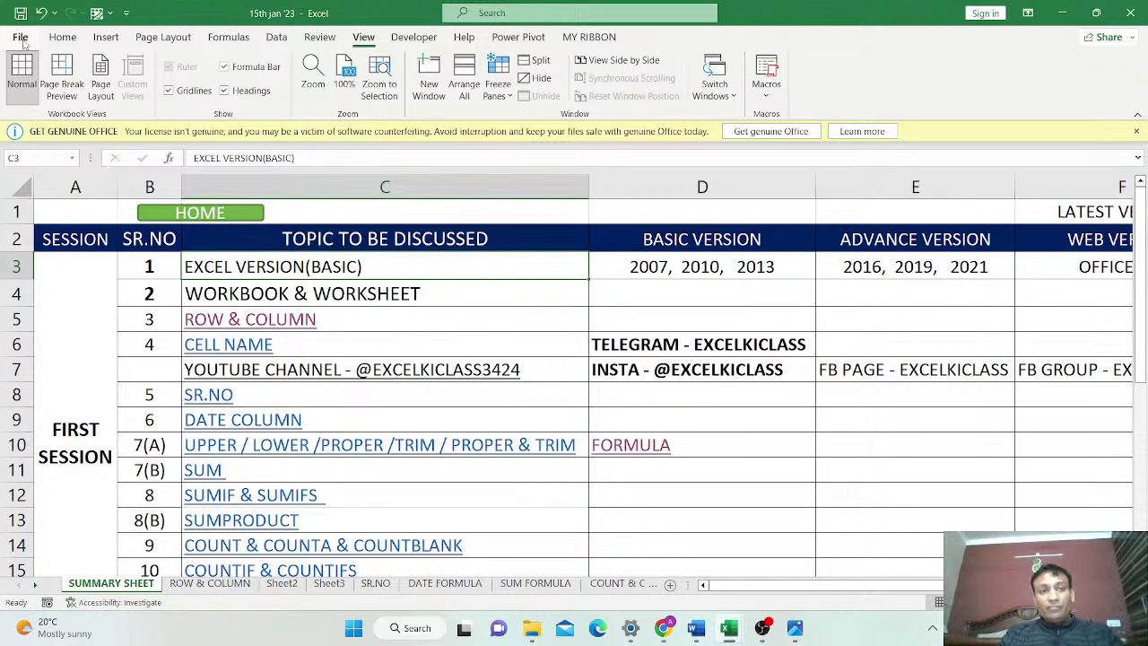
# Check the installed Office edition in the account's product information and return to the worksheet
pyautogui.click(19, 38)
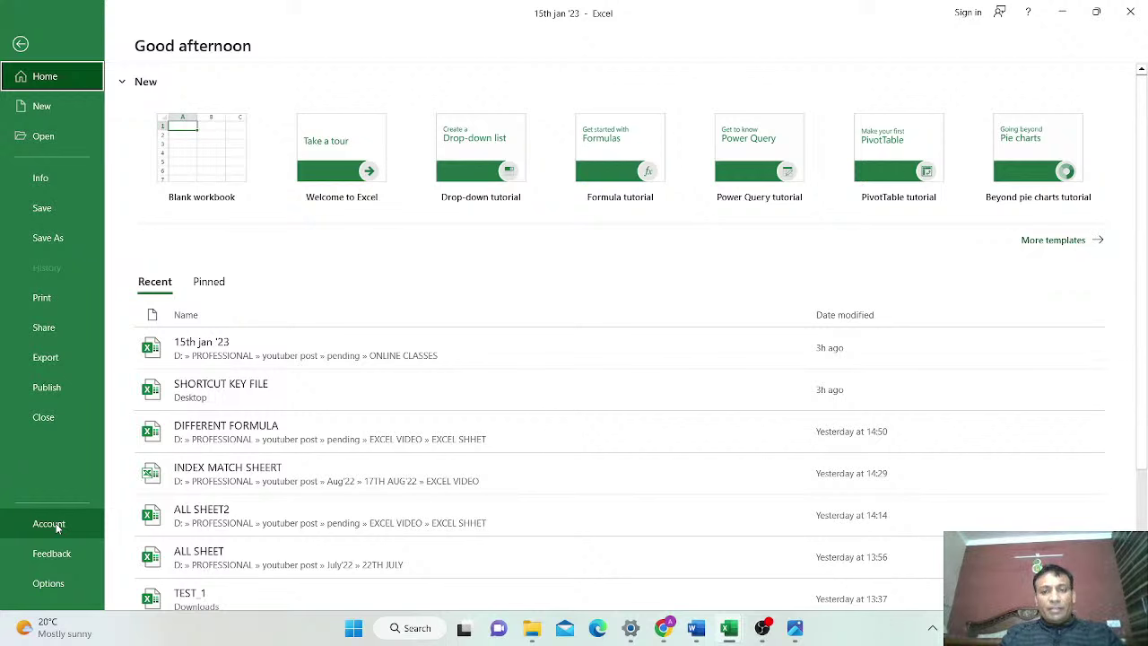
pyautogui.click(67, 525)
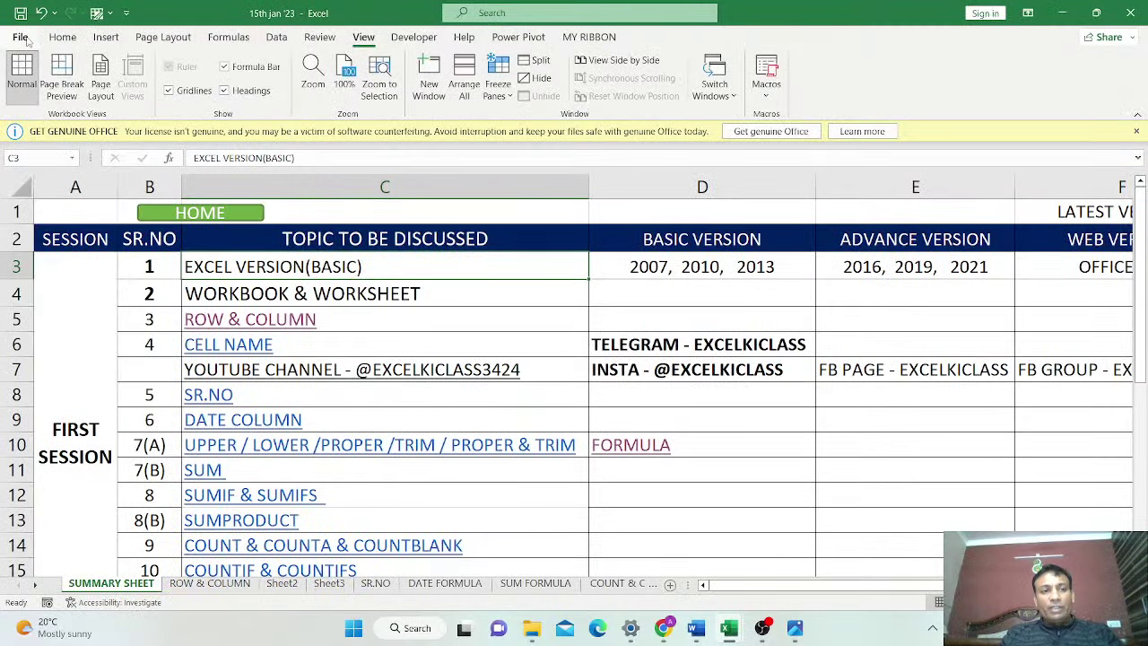
pyautogui.click(21, 38)
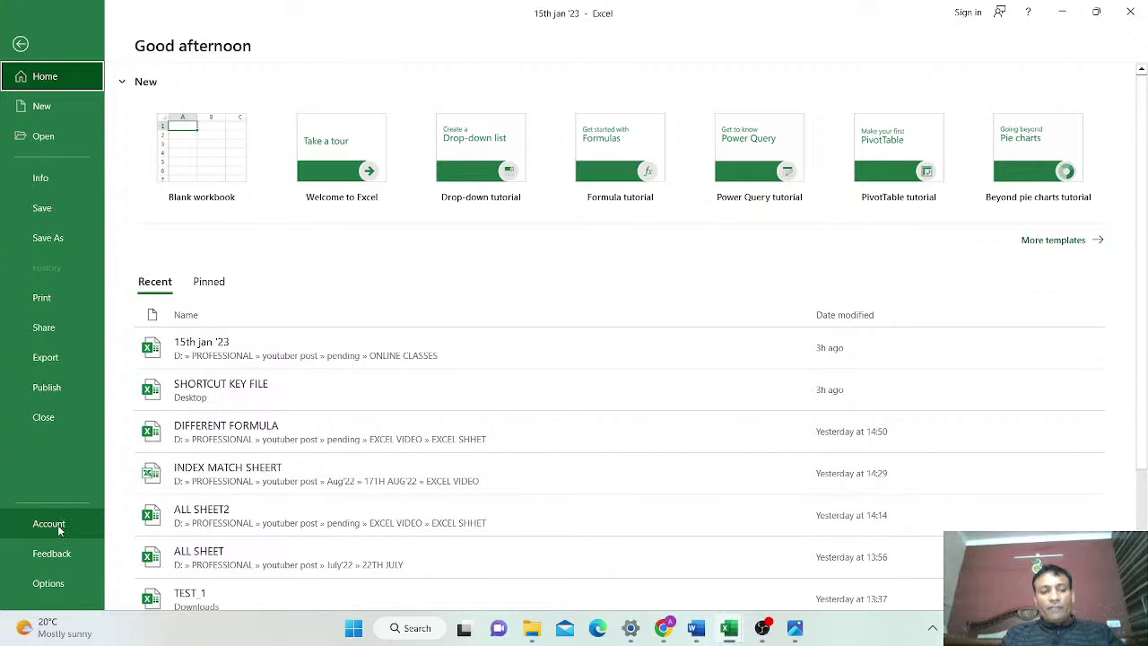
pyautogui.click(52, 527)
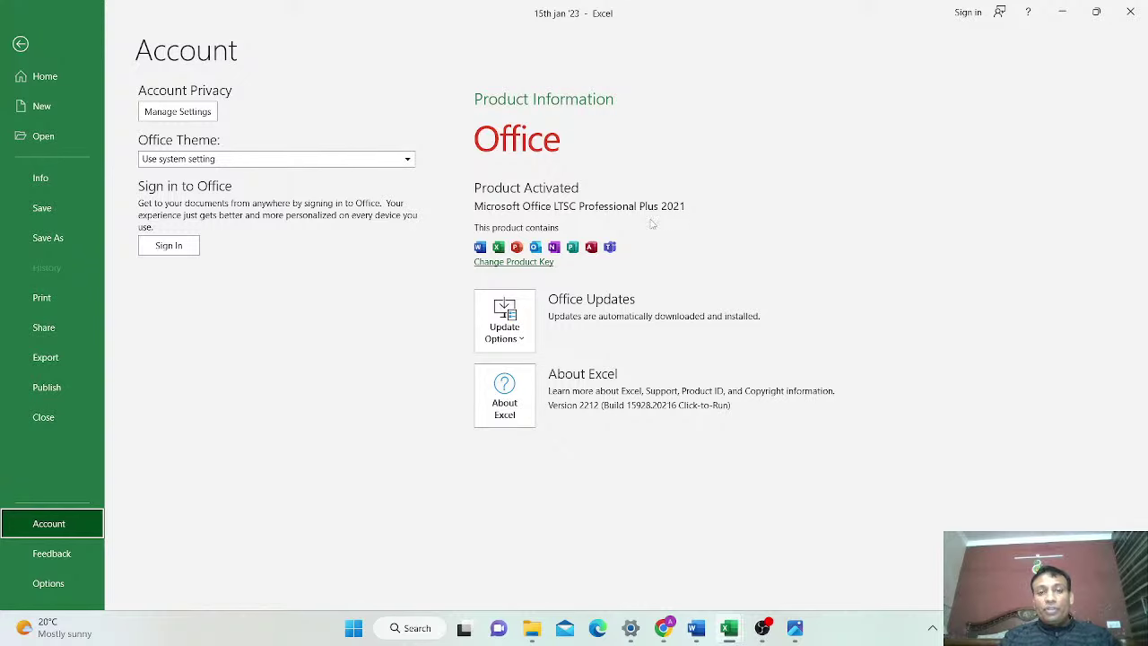
pyautogui.press('Escape')
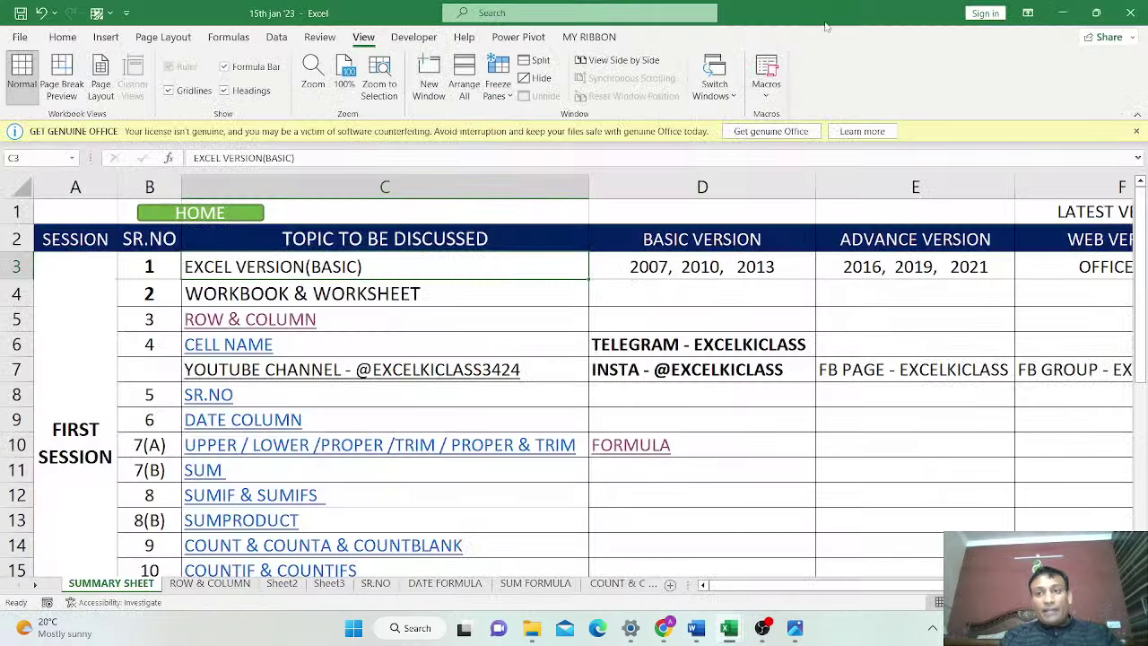
pyautogui.click(20, 37)
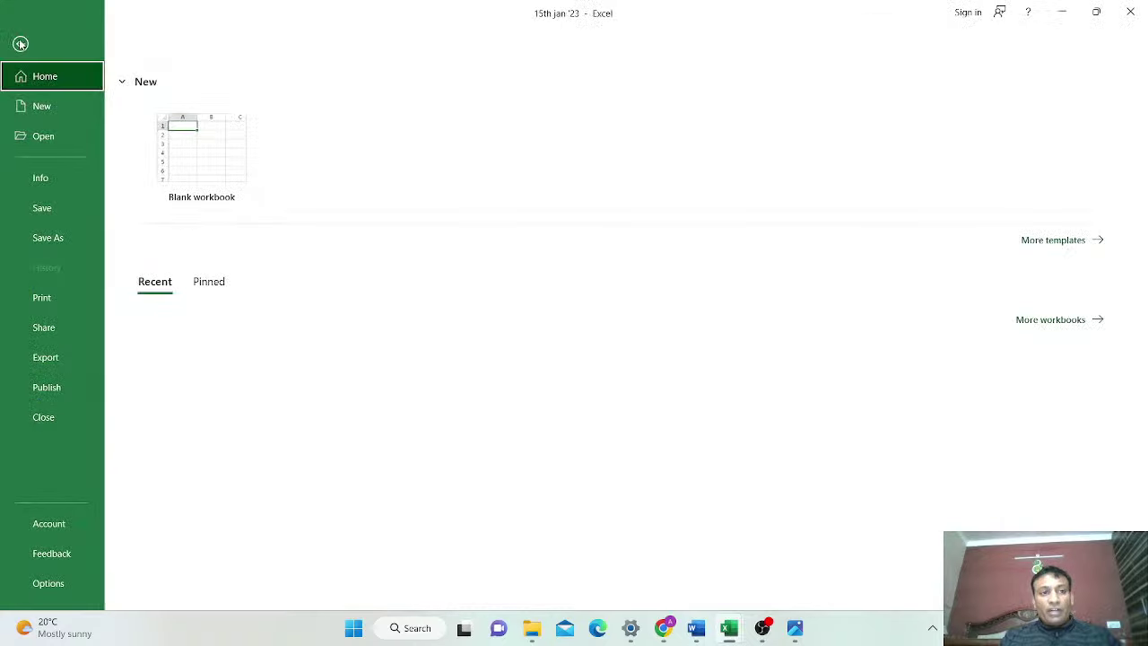
pyautogui.click(54, 529)
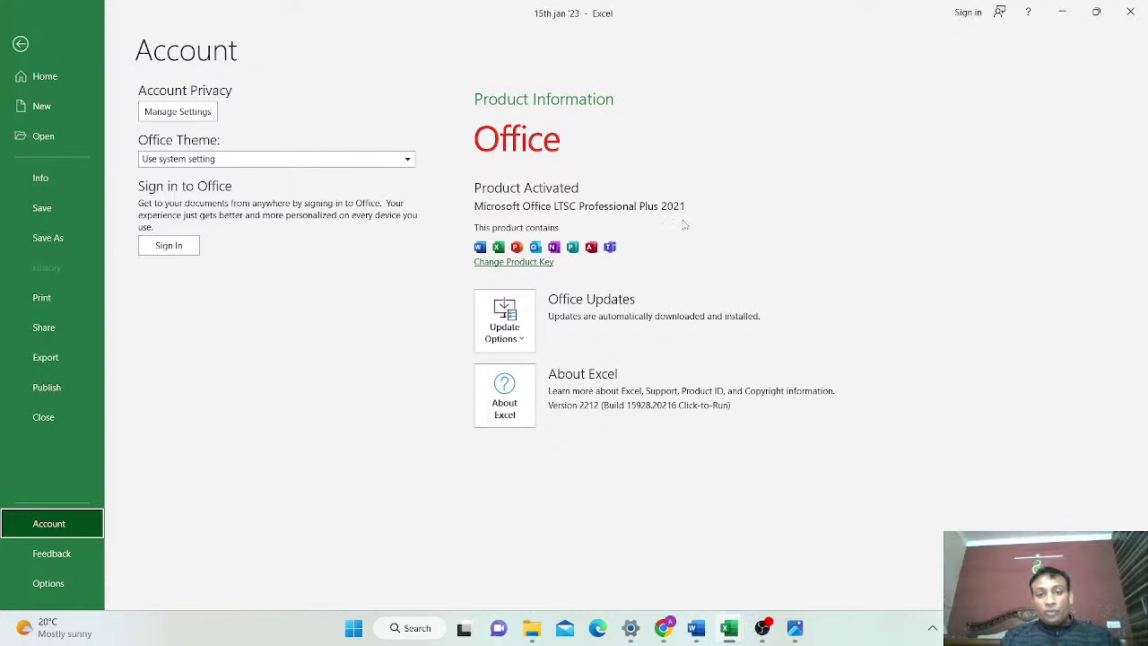
pyautogui.press('Escape')
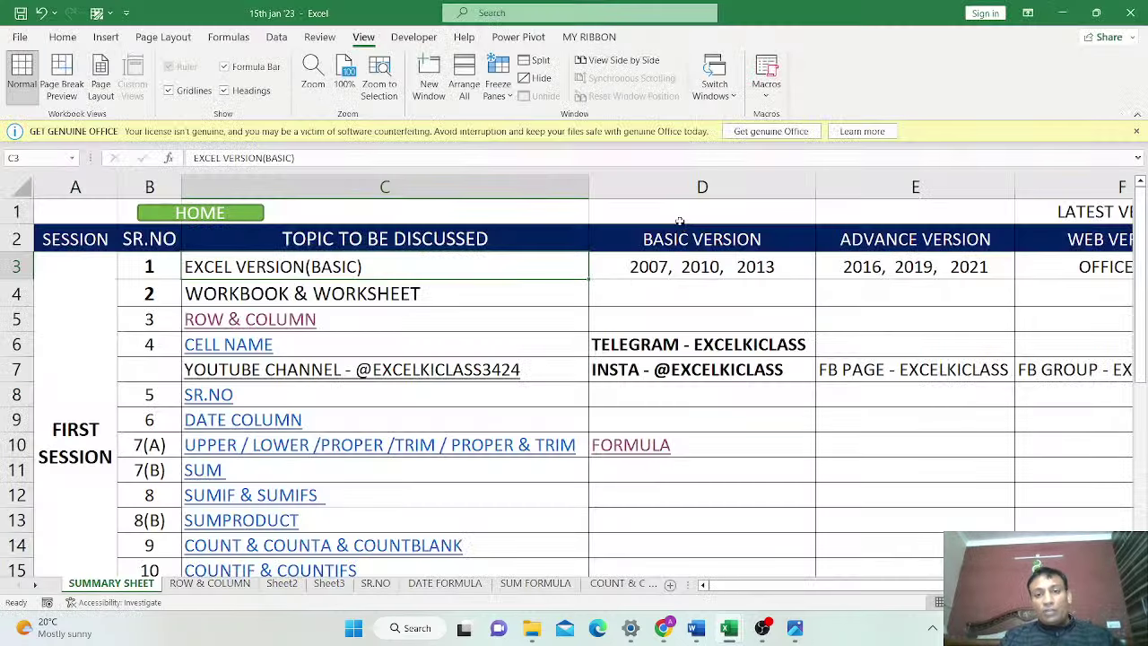
# Review the basic, advance and web version entries in row 3 of the summary sheet
pyautogui.click(684, 261)
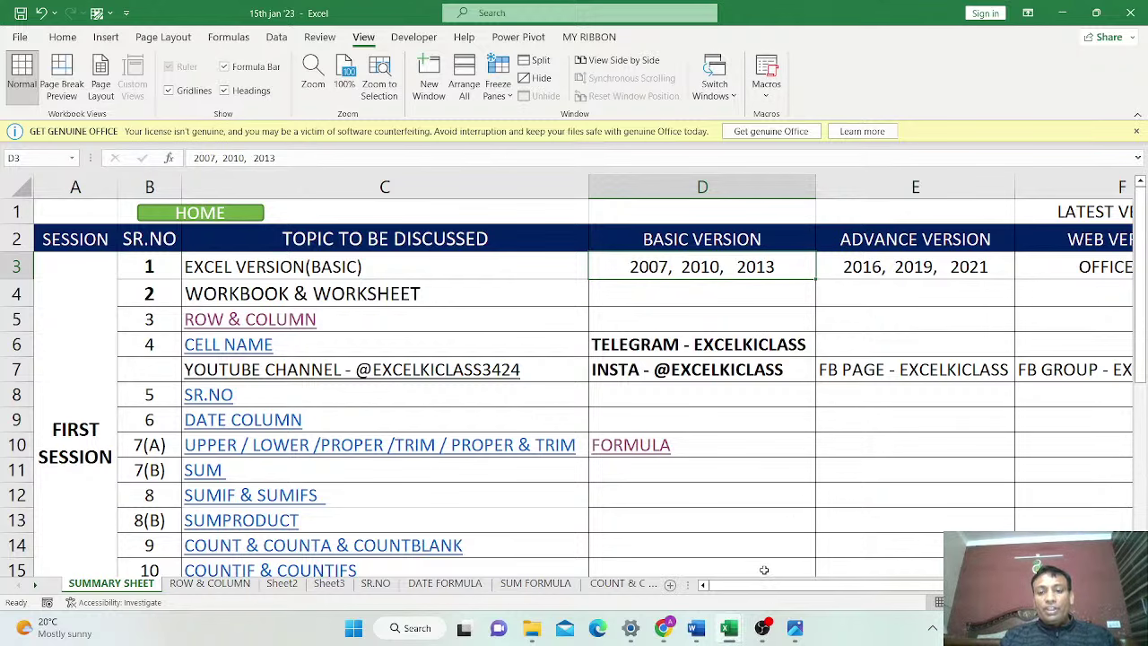
pyautogui.moveTo(773, 587); pyautogui.dragTo(839, 591)
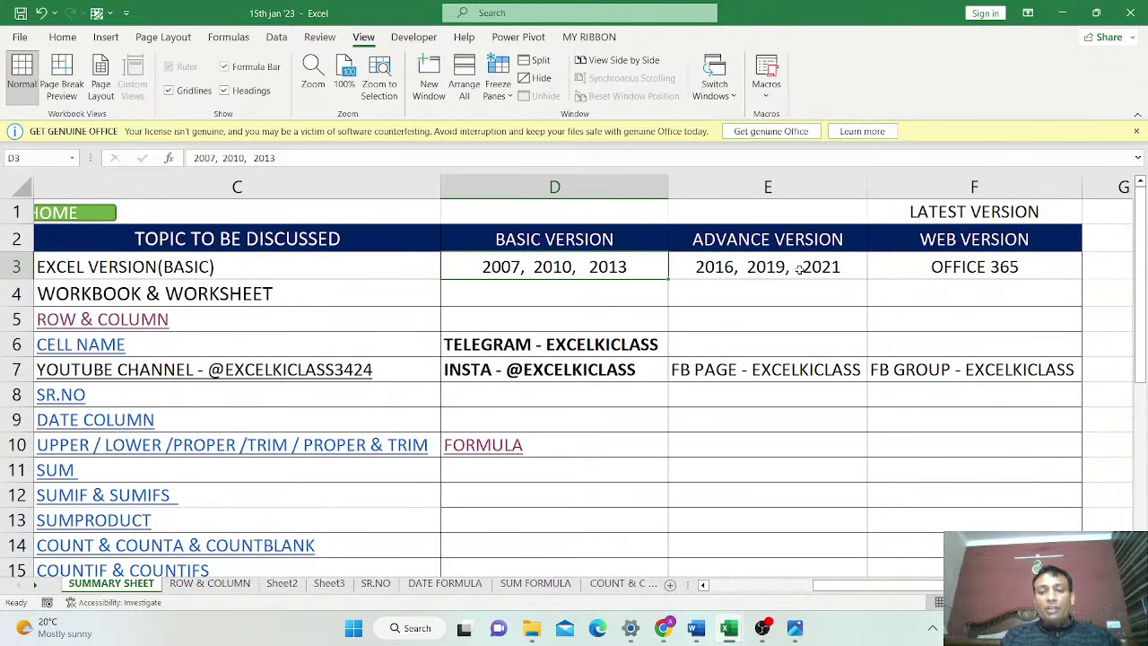
pyautogui.click(942, 267)
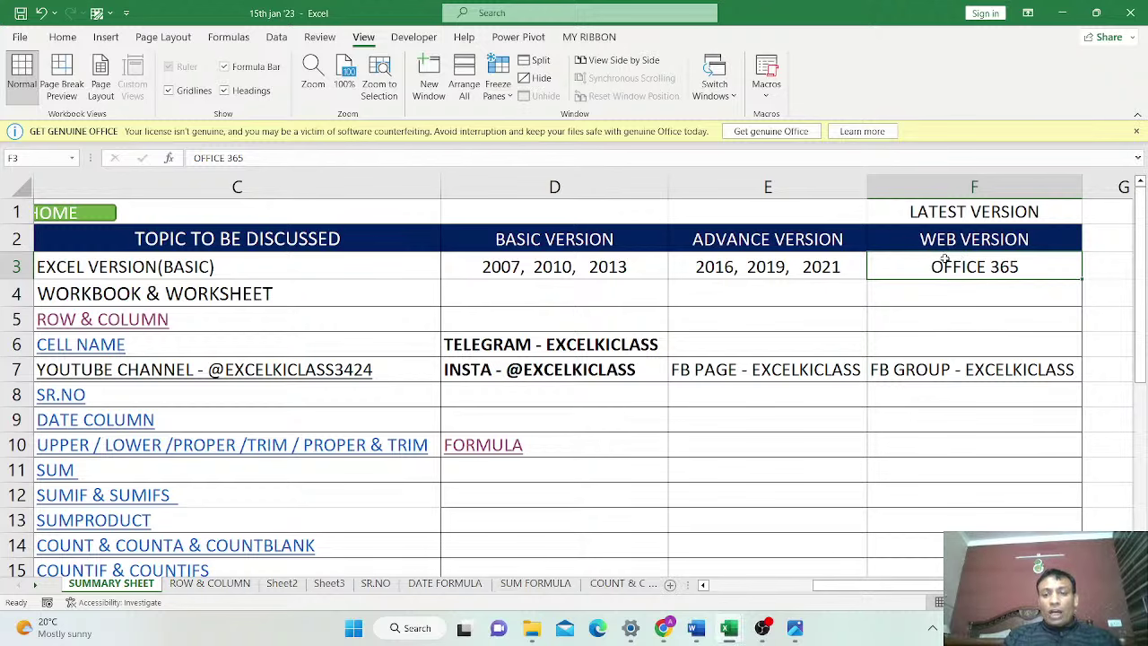
pyautogui.moveTo(864, 591); pyautogui.dragTo(735, 588)
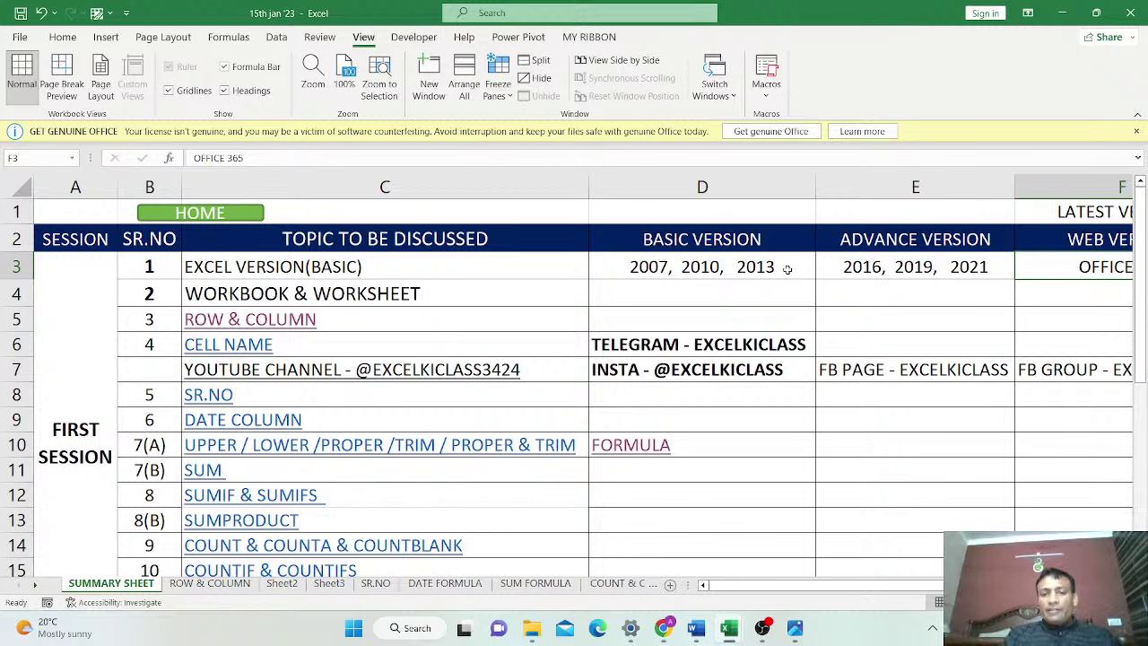
pyautogui.click(714, 266)
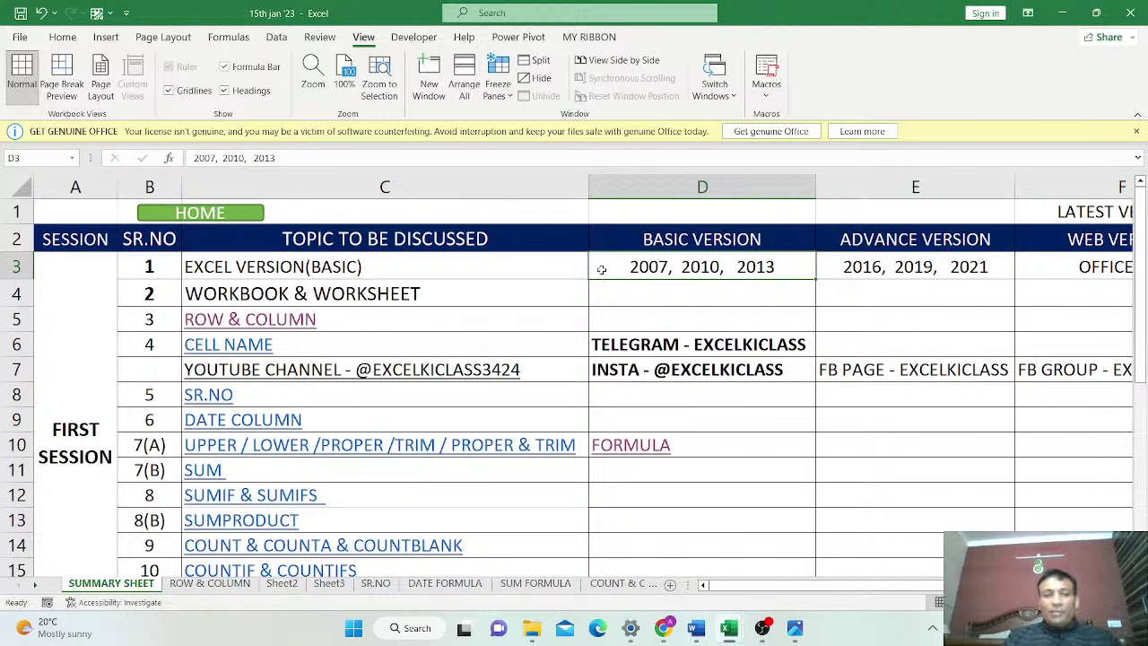
# Select the WORKBOOK & WORKSHEET topic, create a new blank workbook and add eight worksheets to it
pyautogui.click(433, 296)
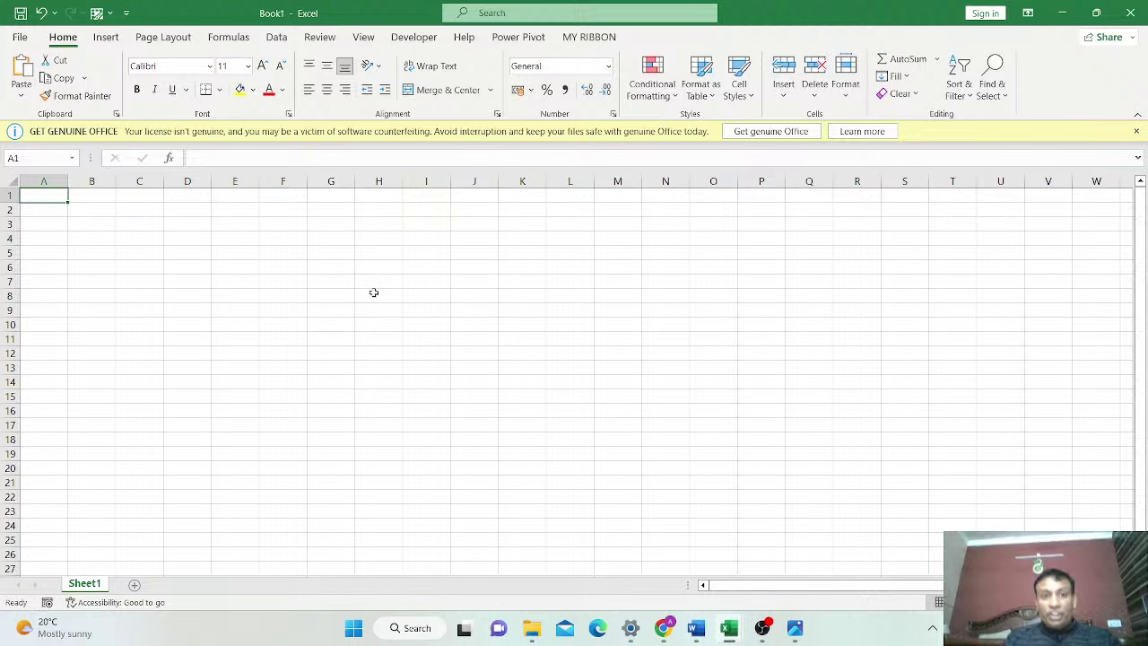
pyautogui.click(135, 585)
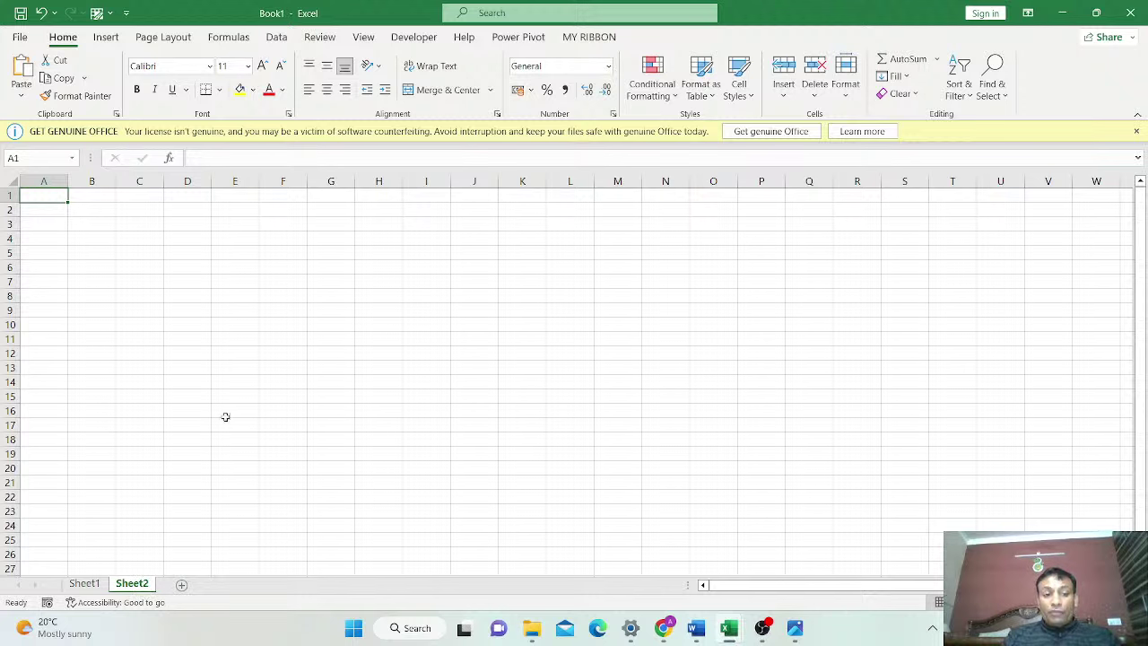
pyautogui.click(185, 588)
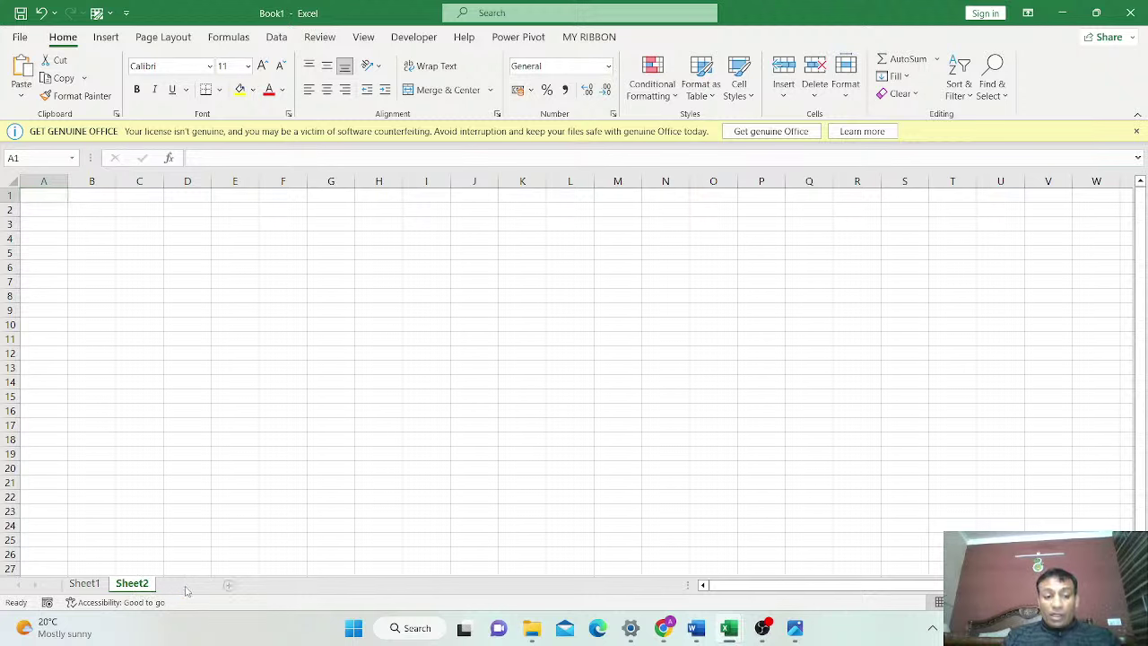
pyautogui.click(231, 585)
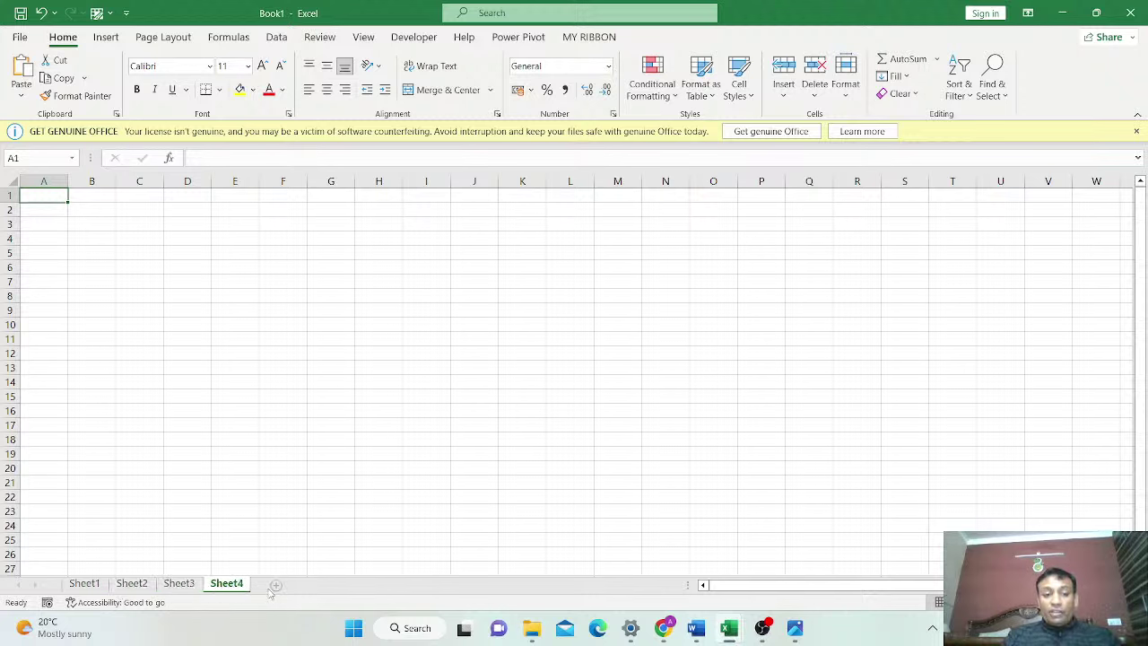
pyautogui.click(276, 586)
pyautogui.click(324, 585)
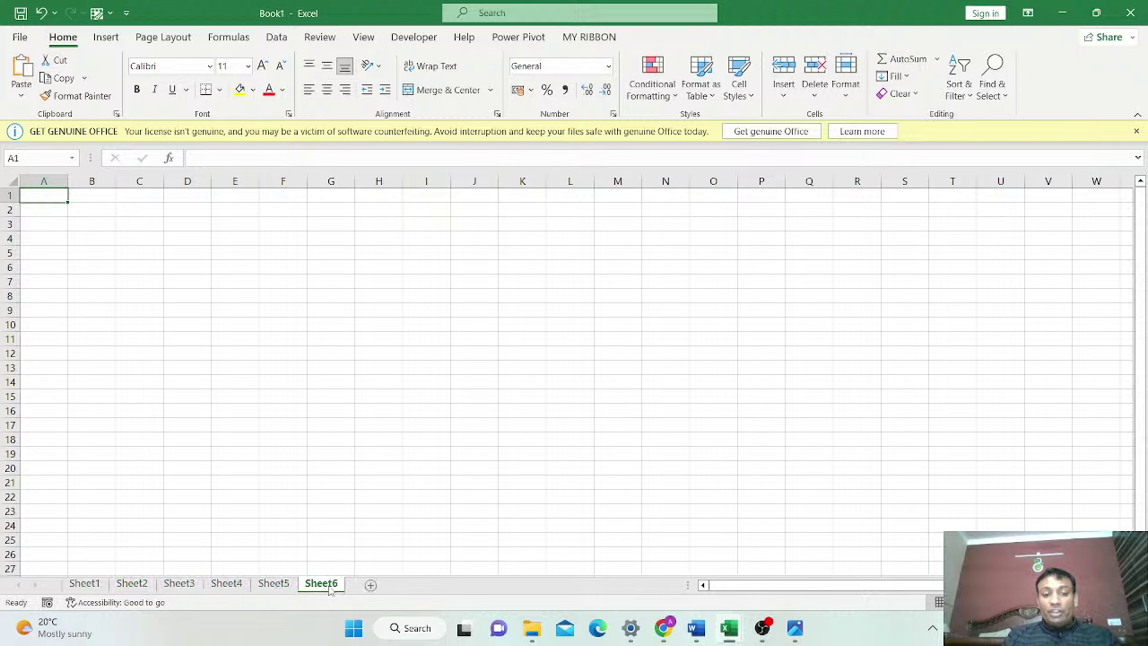
pyautogui.click(375, 585)
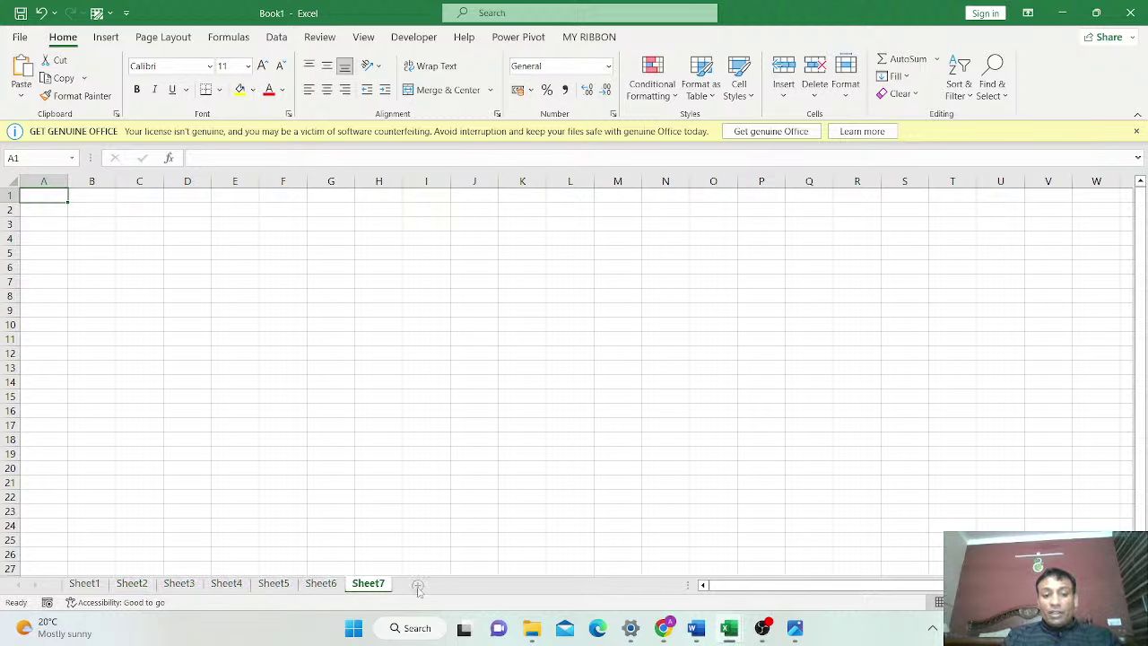
pyautogui.click(421, 585)
pyautogui.click(465, 585)
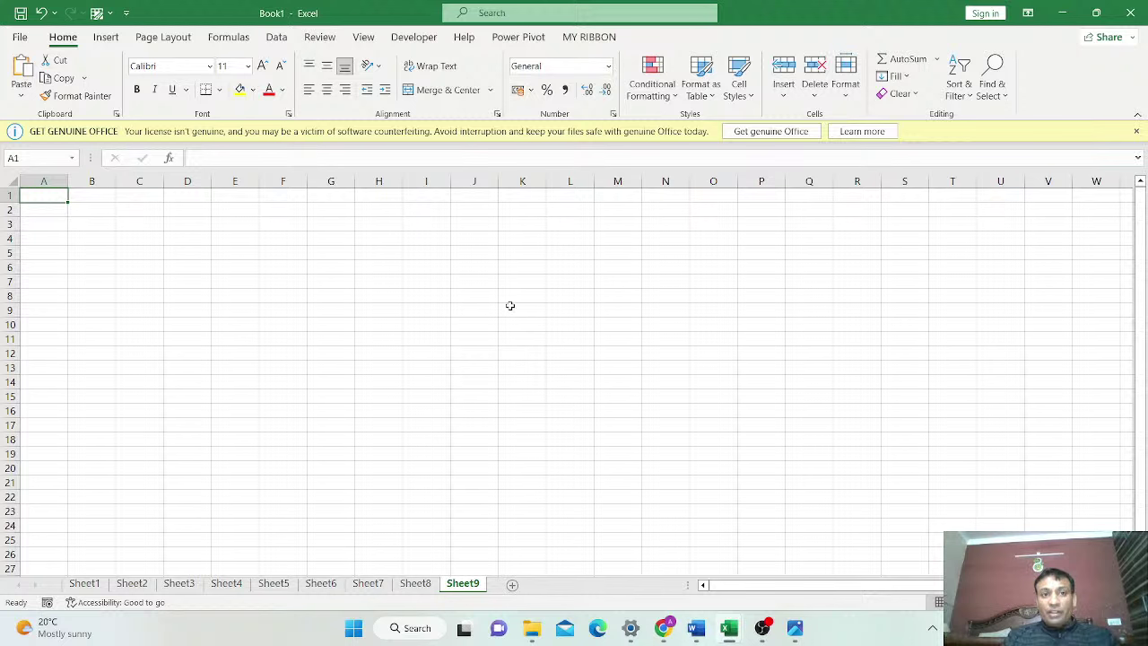
# View Sheet2 and Sheet3 of the new workbook and return to the 15th jan '23 workbook
pyautogui.click(133, 585)
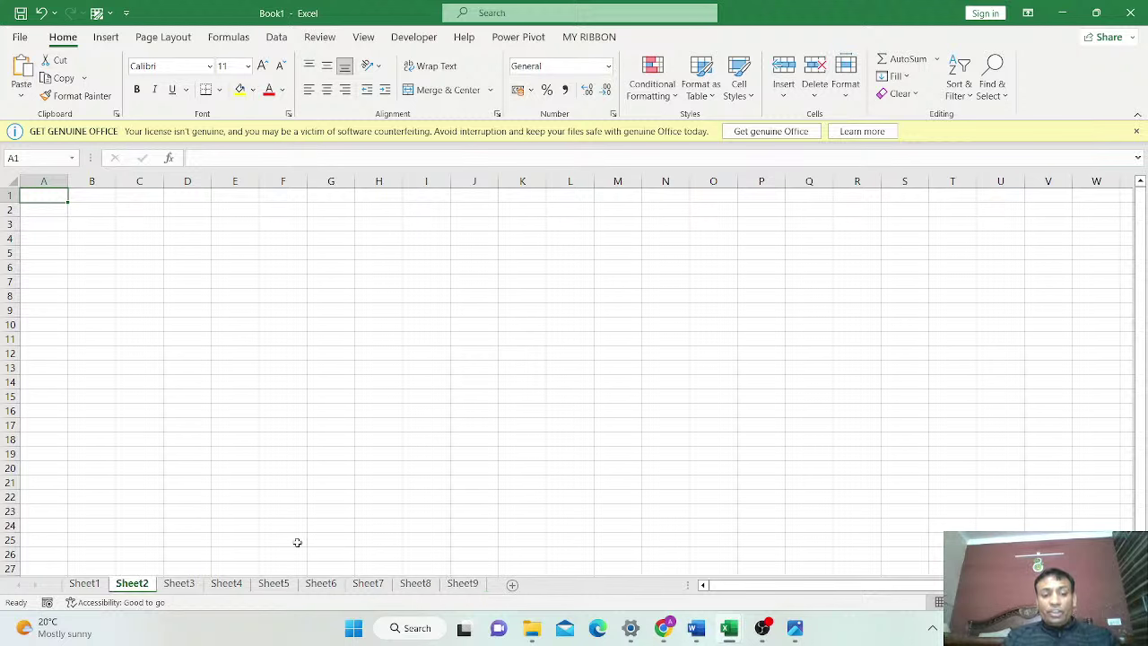
pyautogui.click(192, 585)
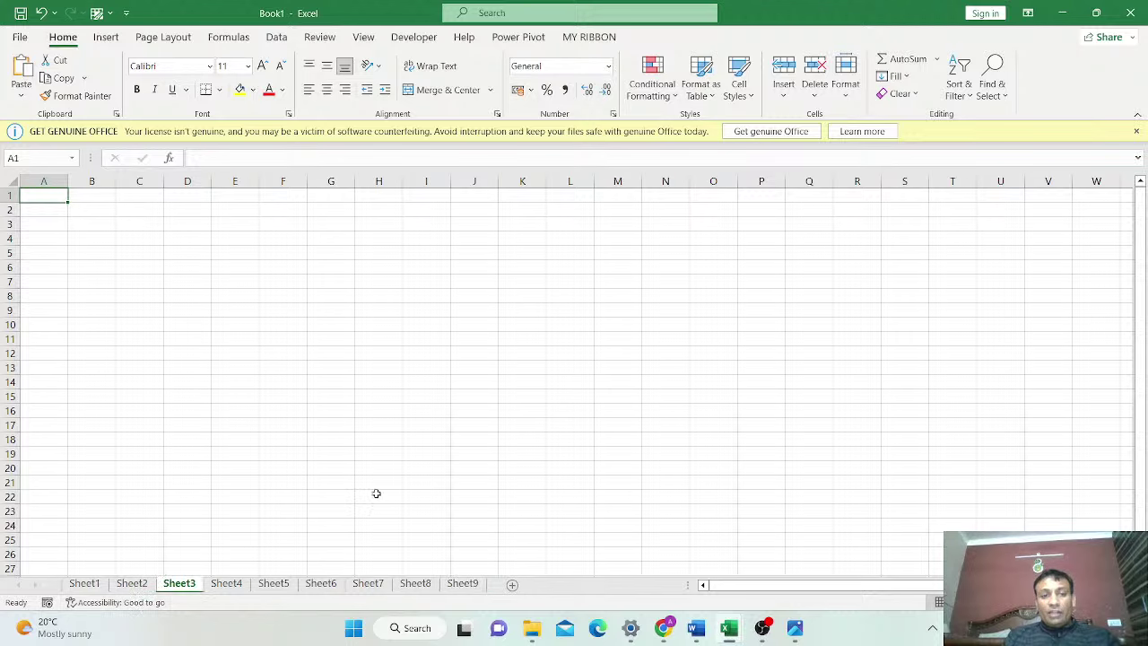
pyautogui.hotkey('alt', 'Tab')
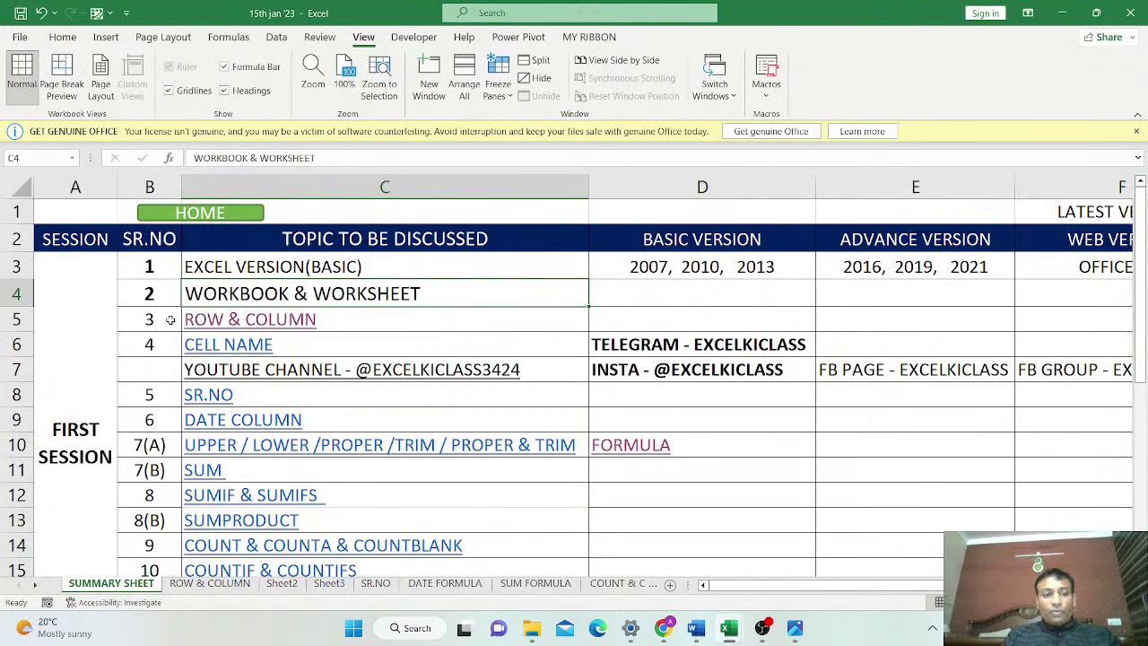
# Open the ROW & COLUMN sheet from the topic list and highlight columns B, C and D one after another
pyautogui.click(281, 324)
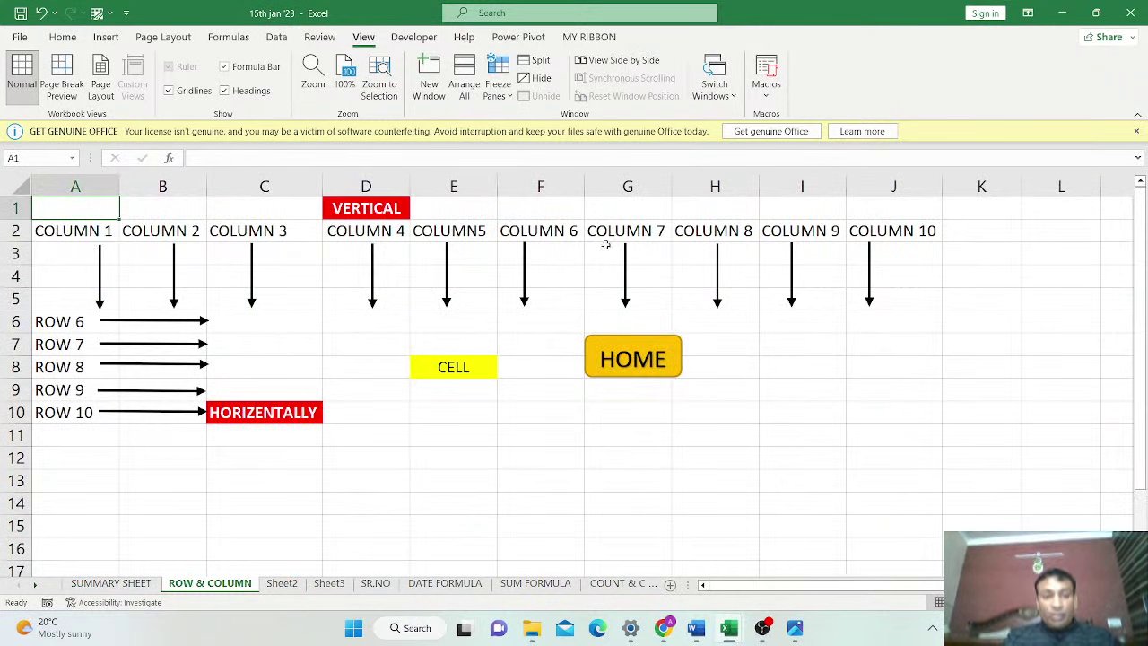
pyautogui.click(154, 231)
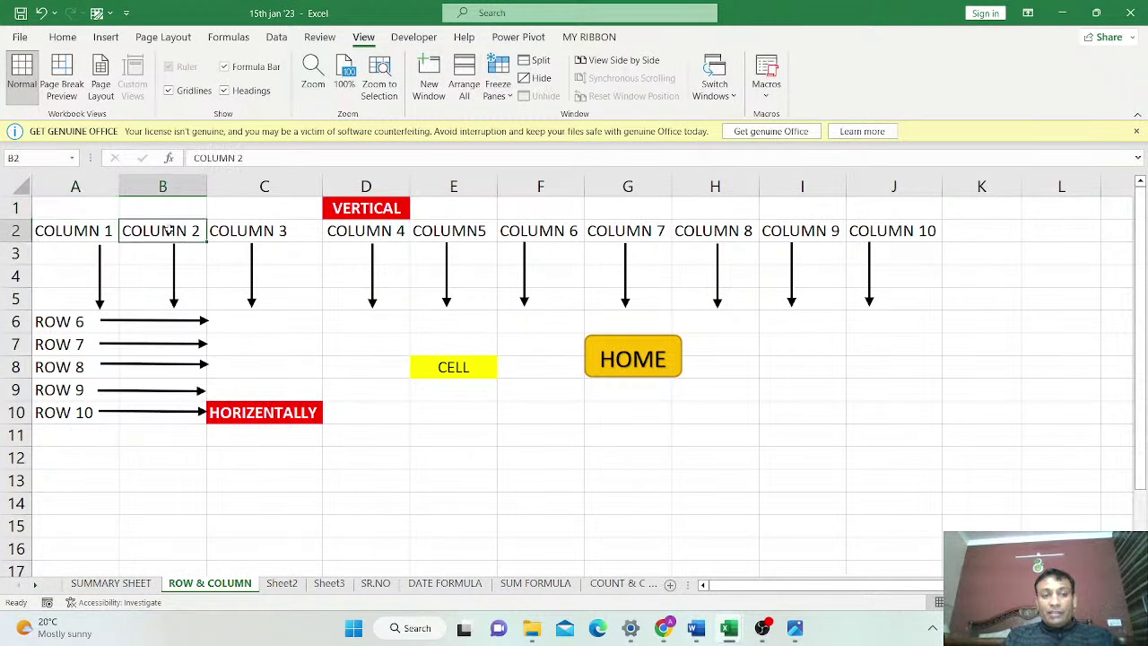
pyautogui.click(162, 185)
pyautogui.click(290, 186)
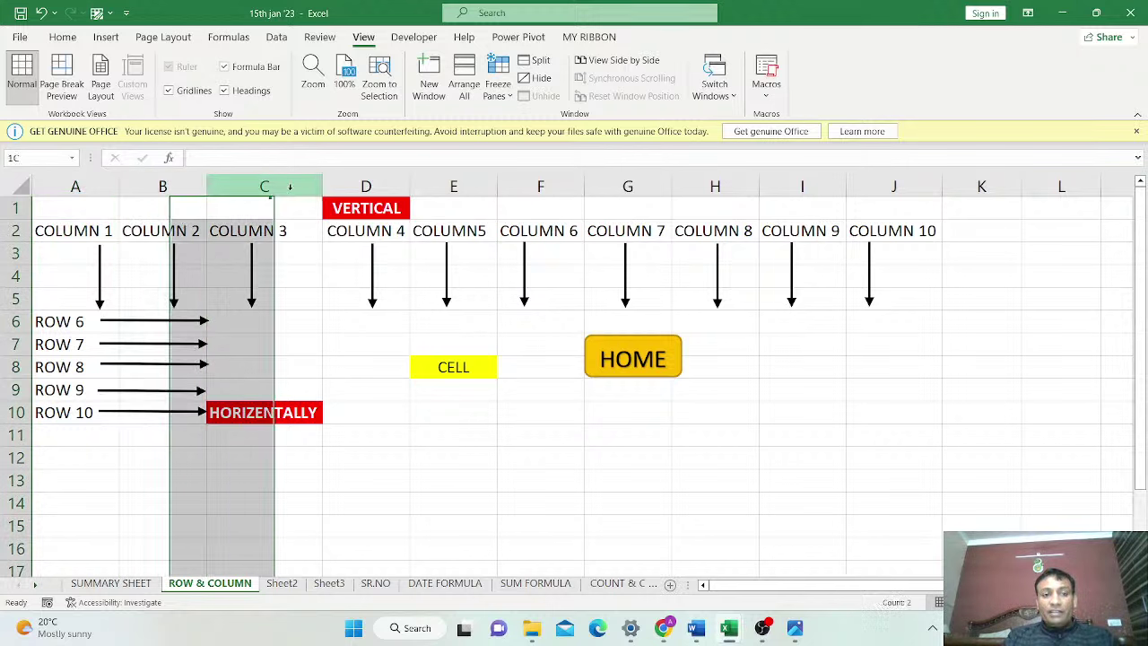
pyautogui.click(363, 186)
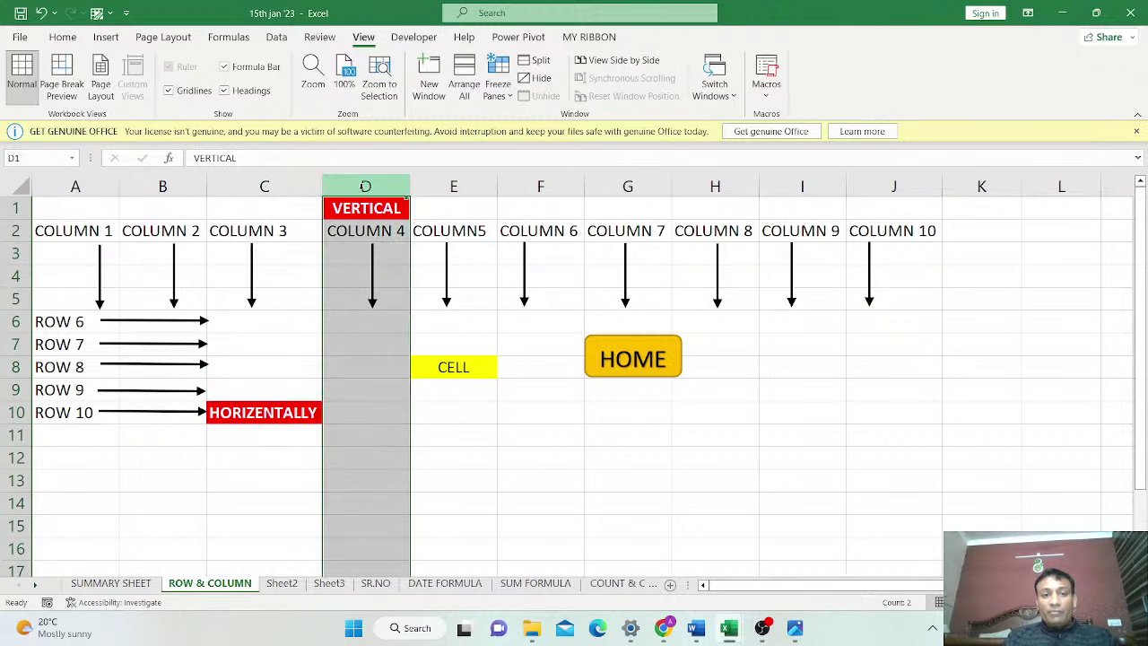
# Highlight columns E through J one after another, and go over columns B, C and D again
pyautogui.click(447, 186)
pyautogui.click(510, 186)
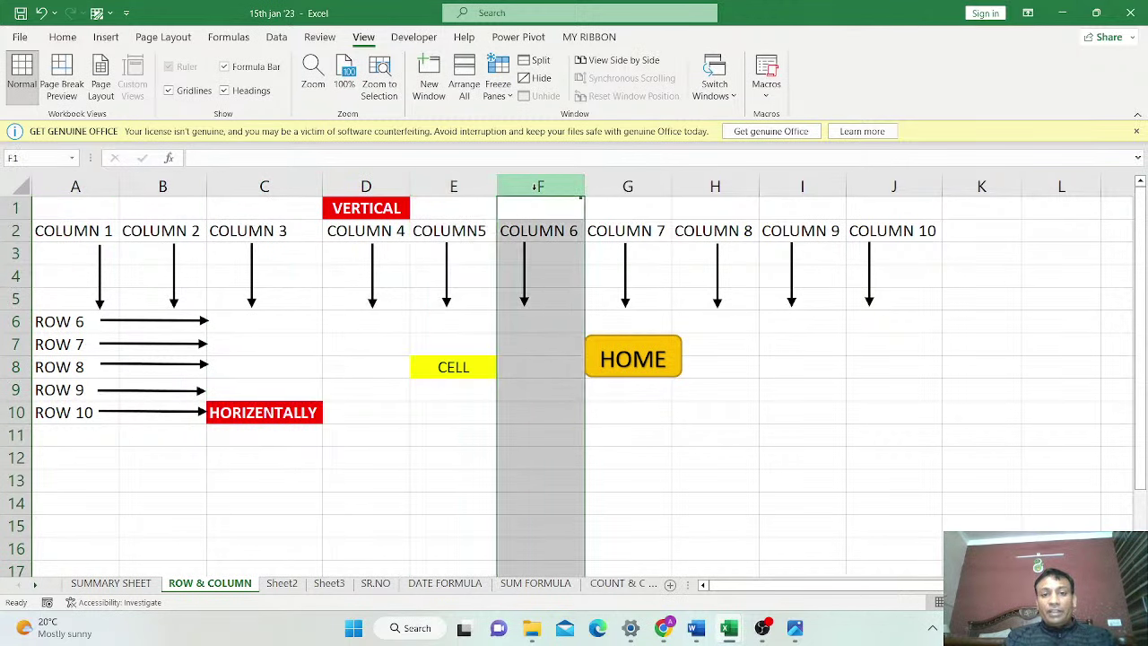
pyautogui.click(617, 184)
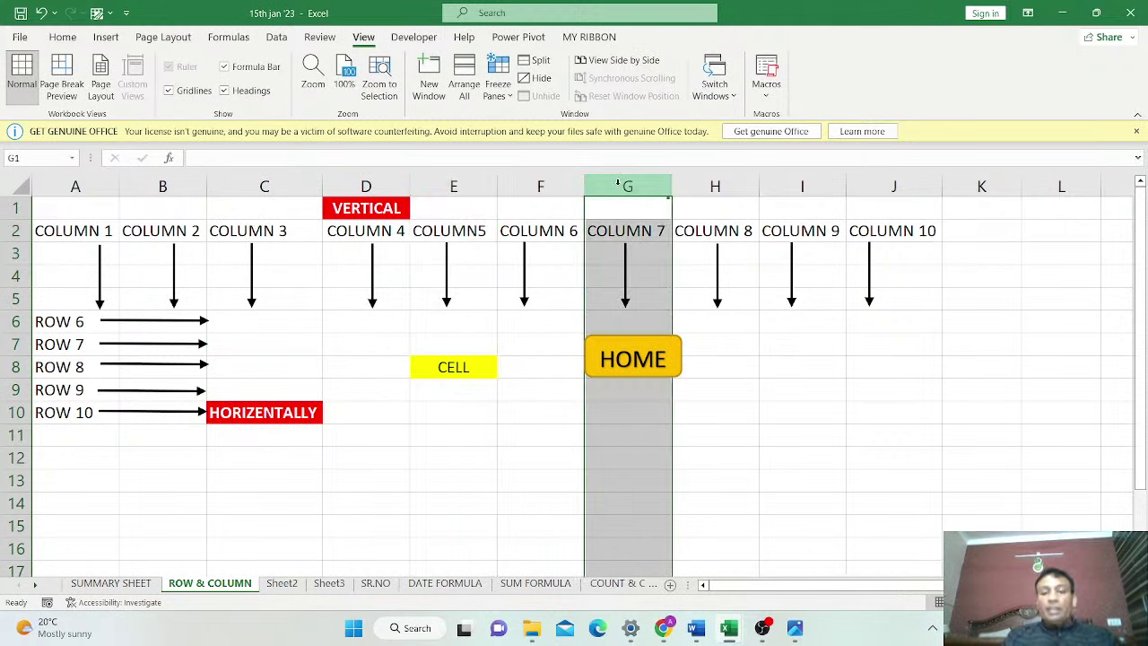
pyautogui.click(717, 186)
pyautogui.click(806, 187)
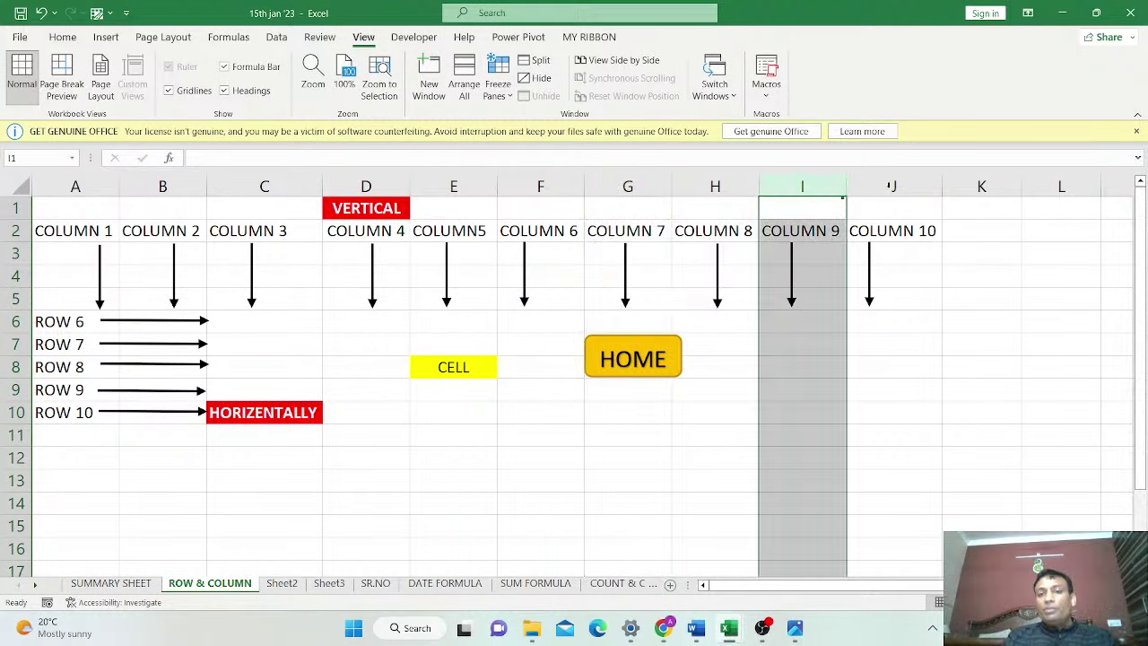
pyautogui.click(893, 186)
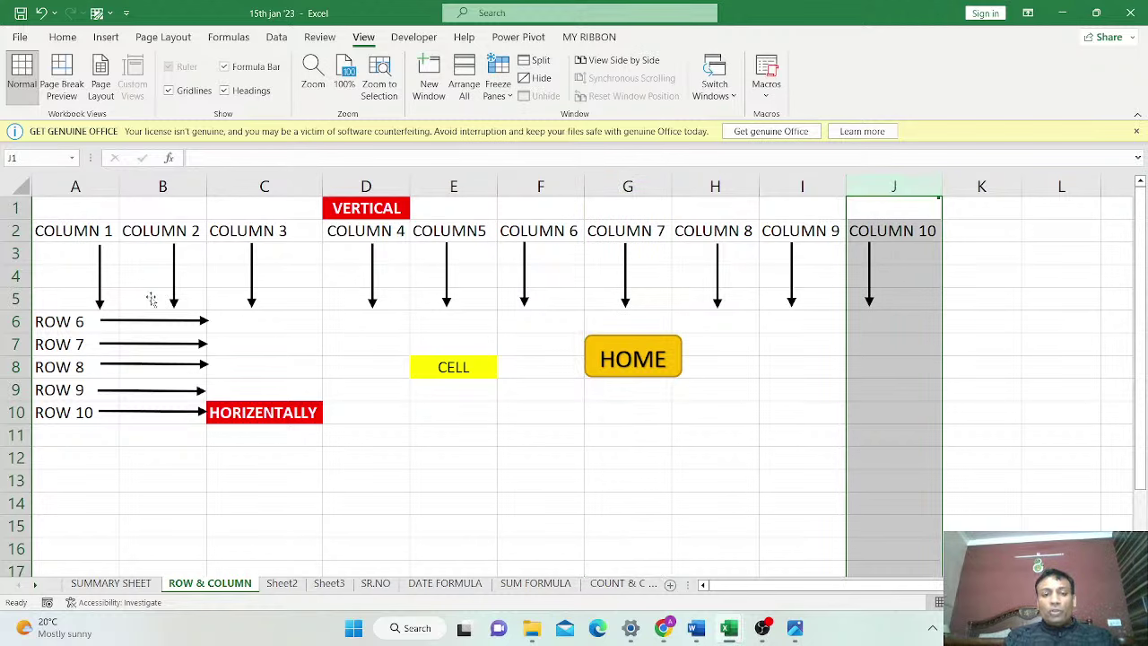
pyautogui.click(184, 186)
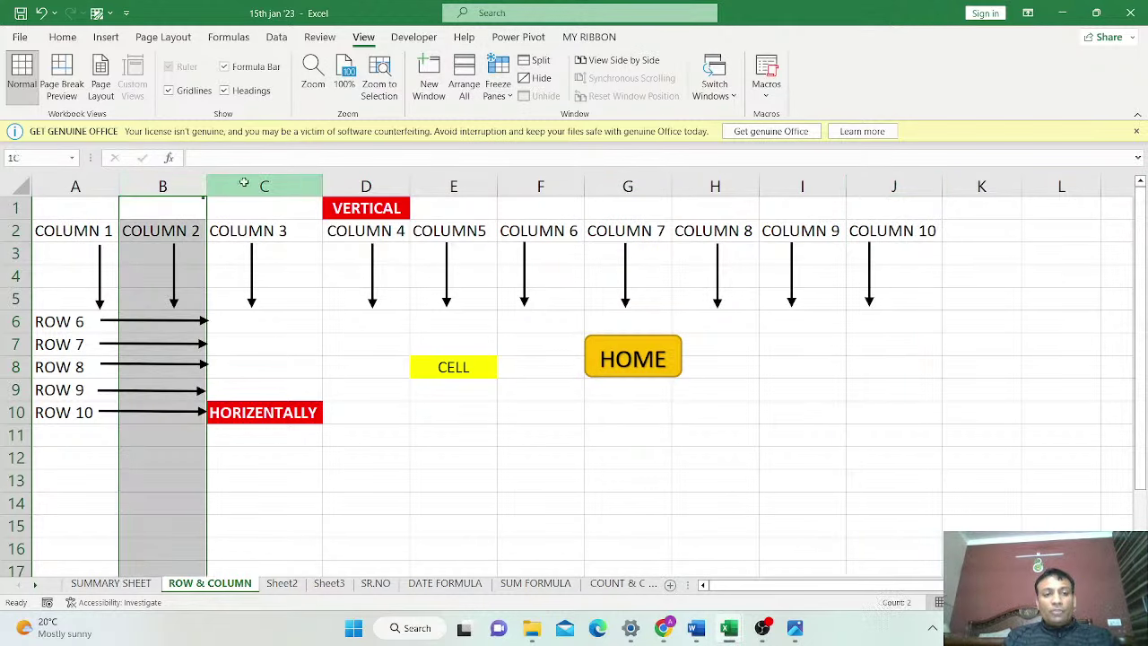
pyautogui.click(243, 185)
pyautogui.click(406, 186)
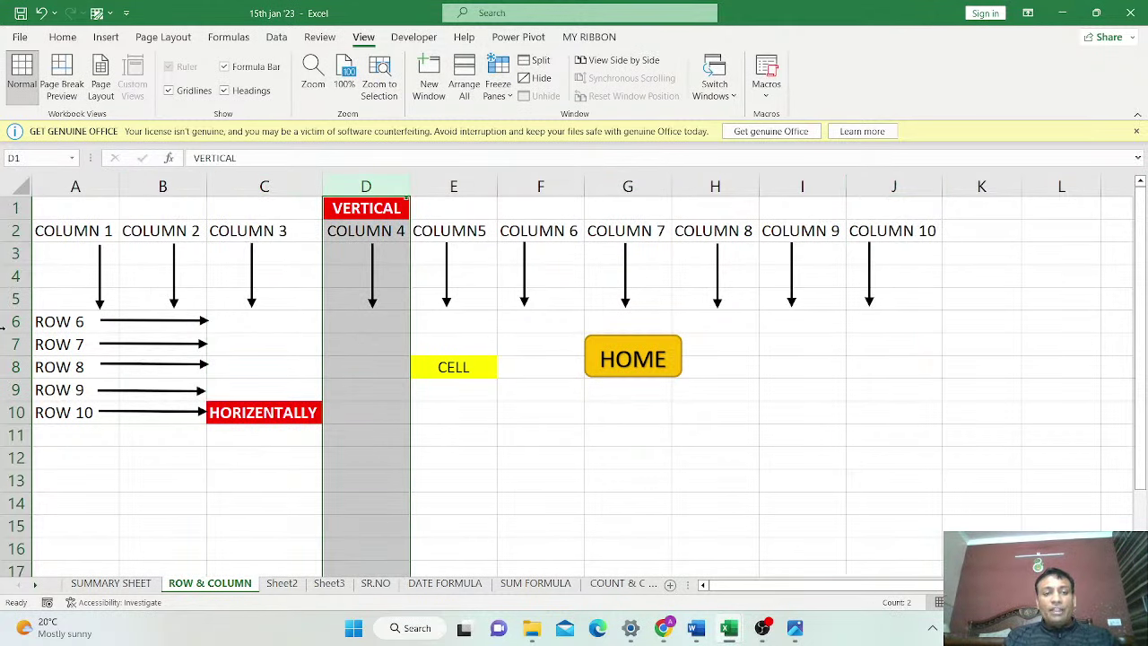
# Highlight rows 6 to 10 one after another, and highlight row 6 again
pyautogui.click(15, 321)
pyautogui.click(15, 345)
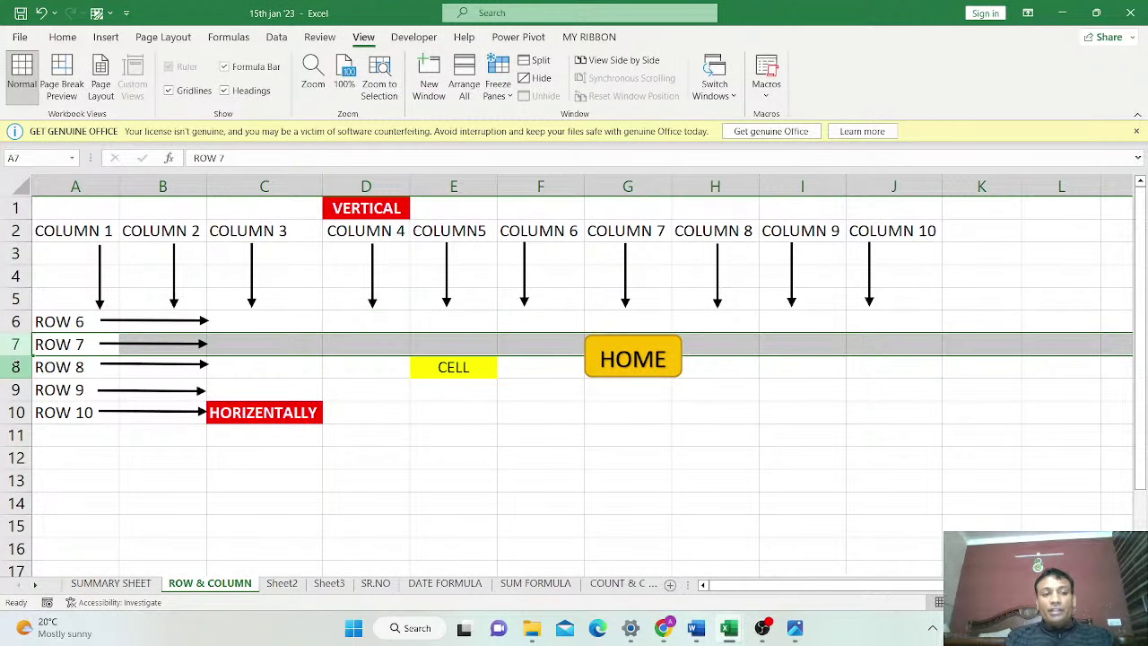
pyautogui.click(17, 367)
pyautogui.click(15, 390)
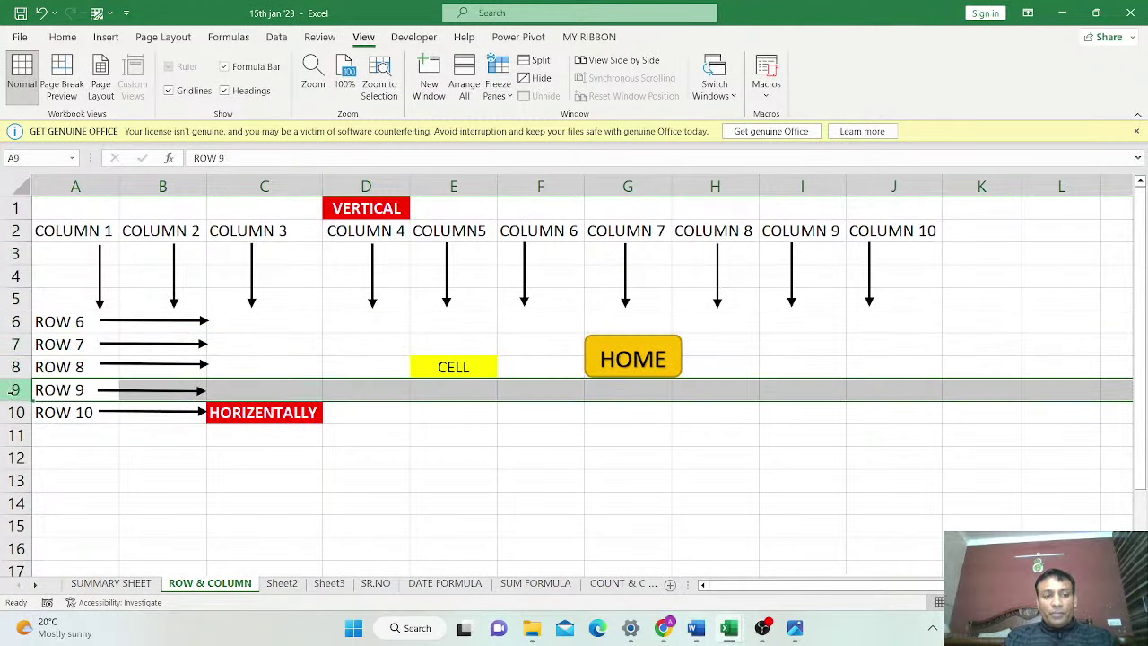
pyautogui.click(16, 411)
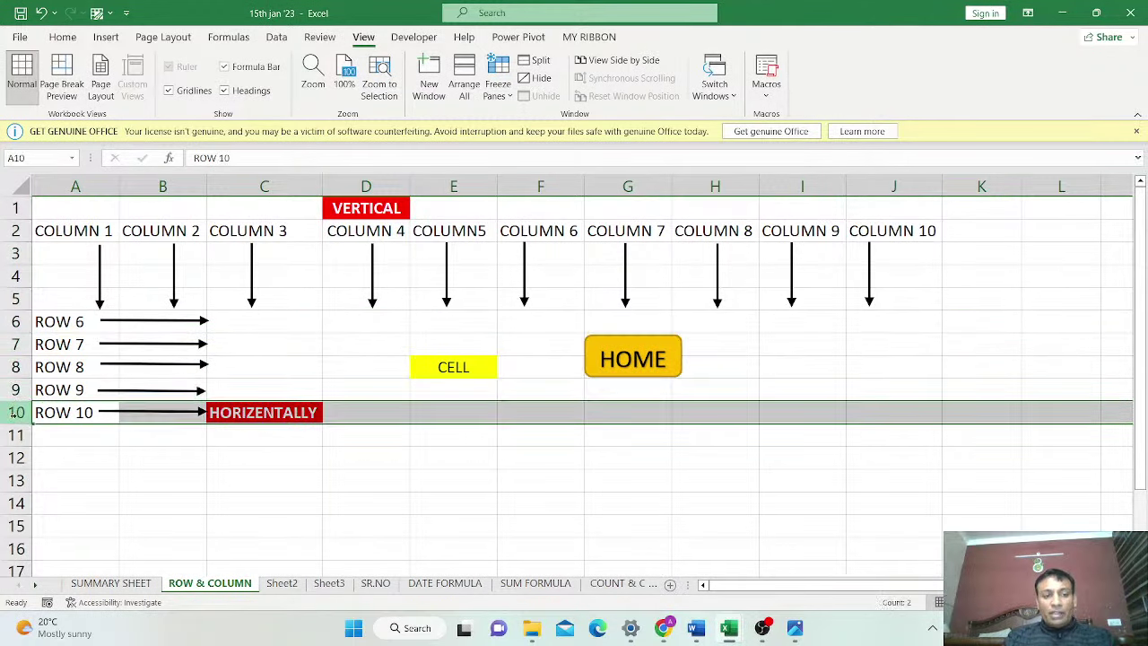
pyautogui.click(16, 322)
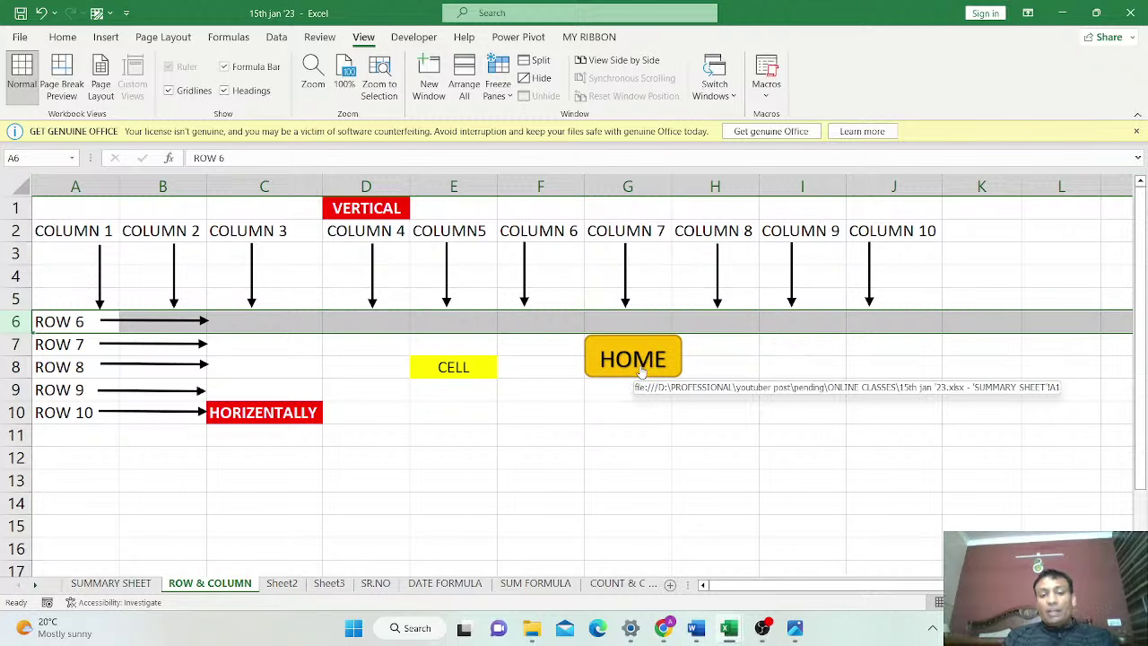
# Try the HOME and ROW & COLUMN links in both directions, ending on the summary sheet
pyautogui.click(644, 368)
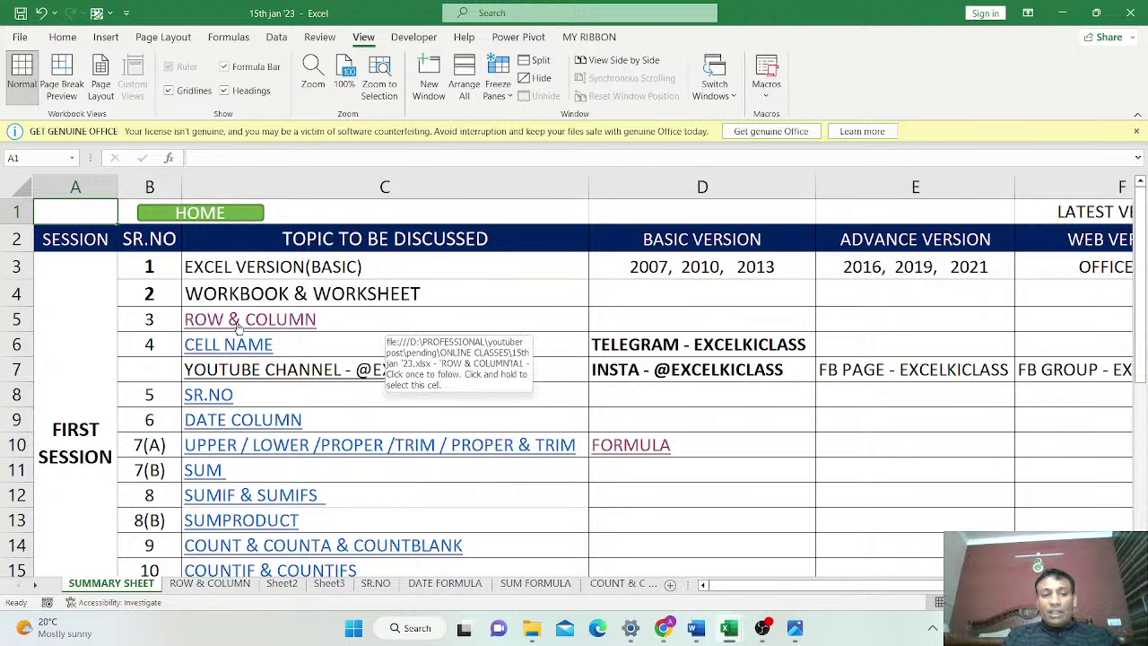
pyautogui.click(279, 328)
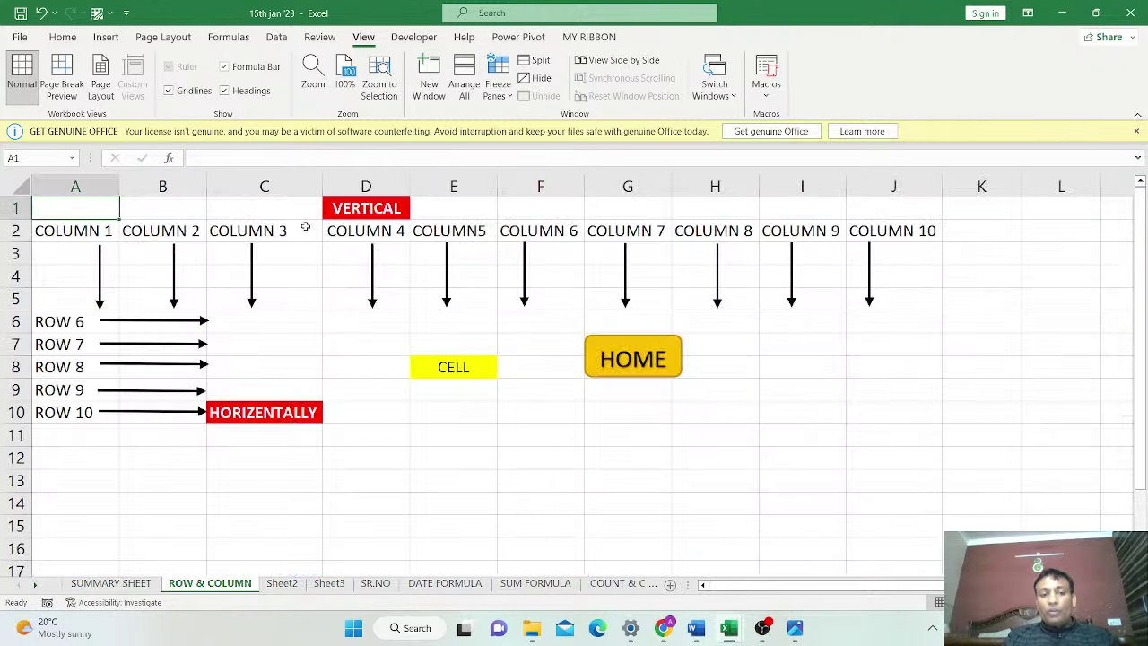
pyautogui.click(637, 362)
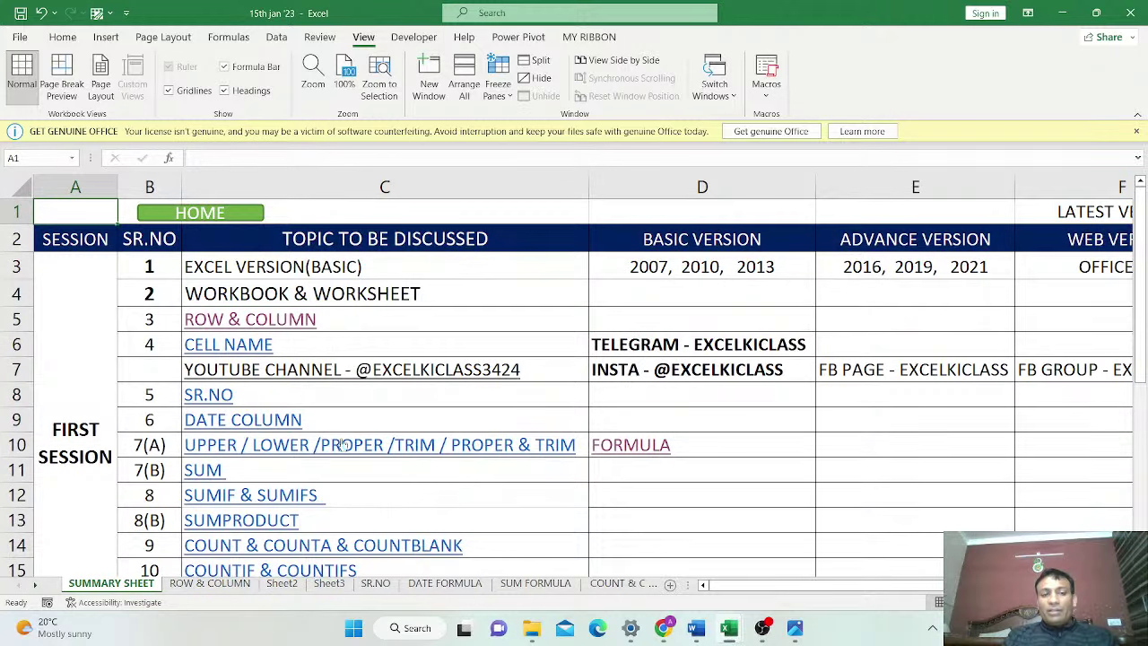
# Remove the hyperlink from the ROW & COLUMN topic in cell C5
pyautogui.rightClick(244, 321)
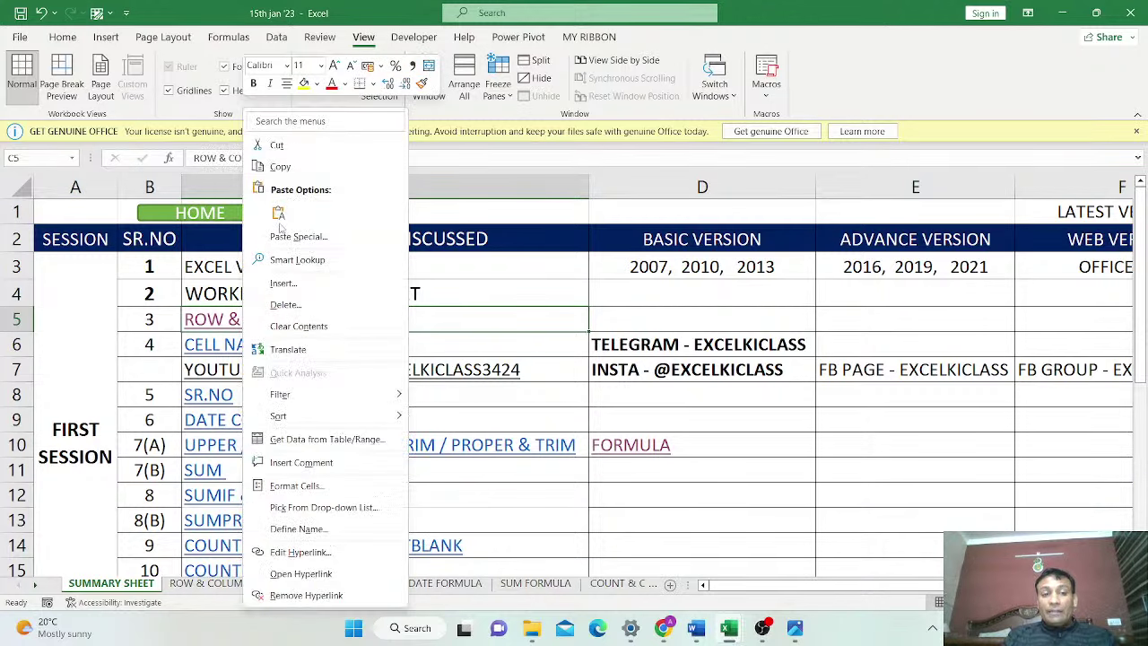
pyautogui.rightClick(221, 323)
pyautogui.rightClick(221, 321)
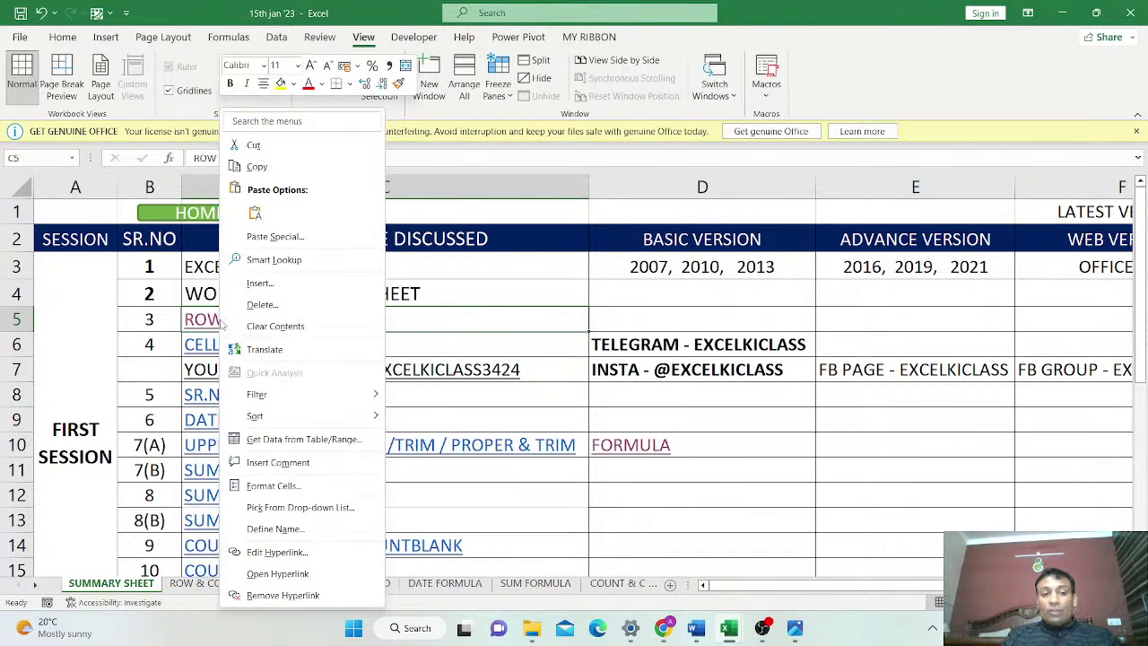
pyautogui.click(304, 602)
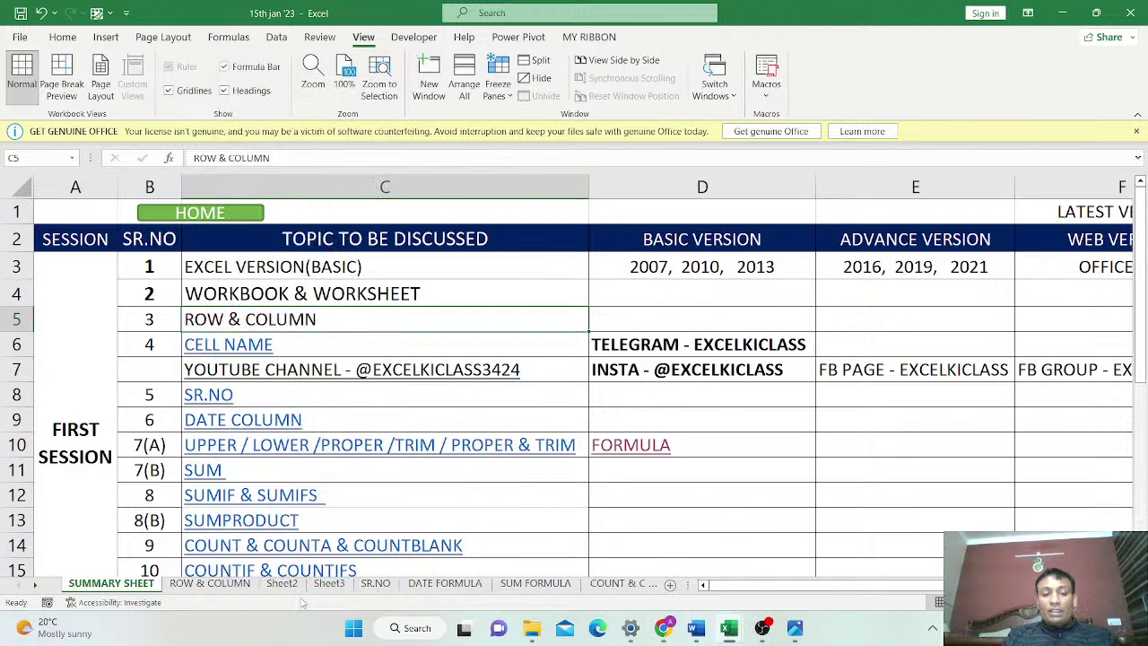
# Insert a hyperlink on the ROW & COLUMN topic in C5 to cell A1 of this workbook's 'ROW & COLUMN' sheet
pyautogui.rightClick(269, 323)
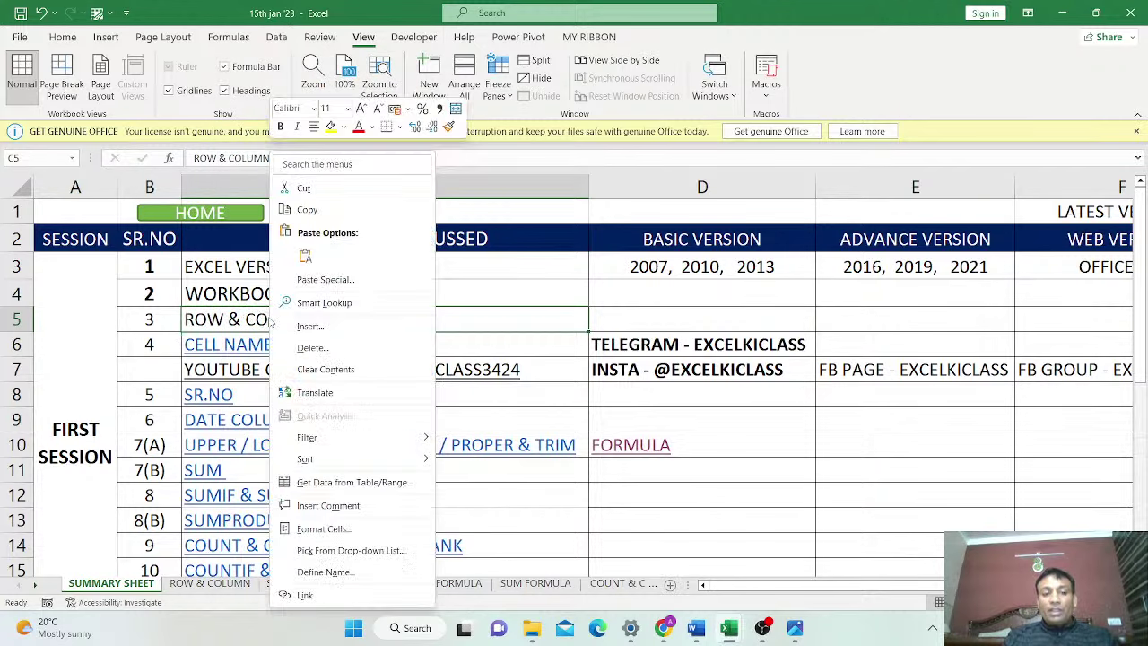
pyautogui.click(305, 595)
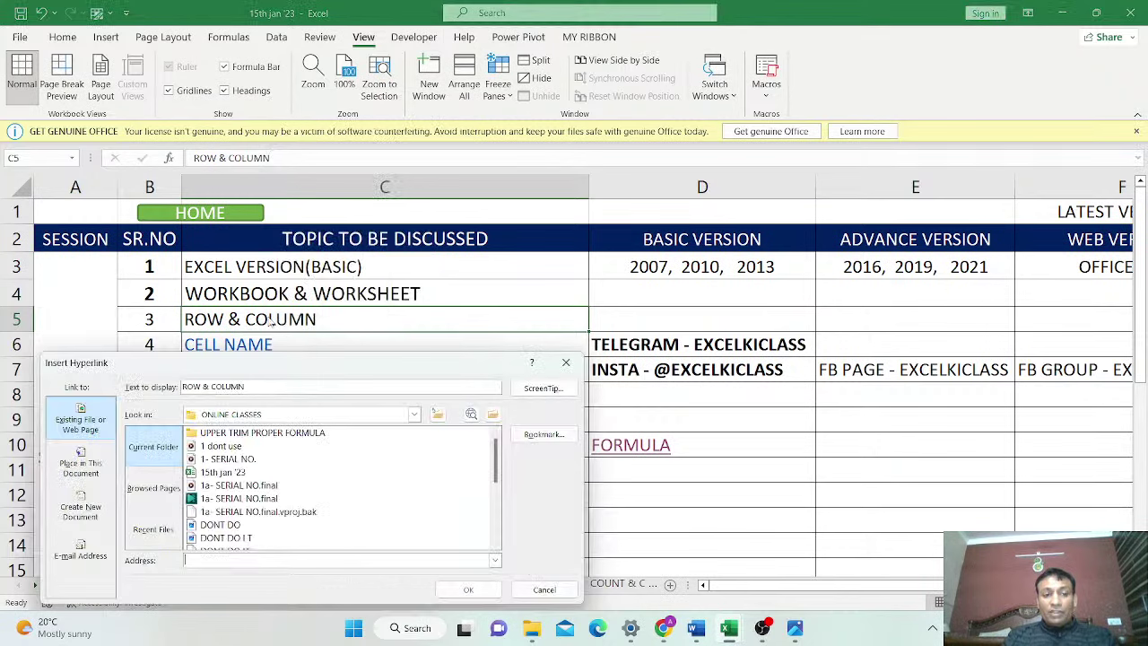
pyautogui.moveTo(314, 362); pyautogui.dragTo(677, 202)
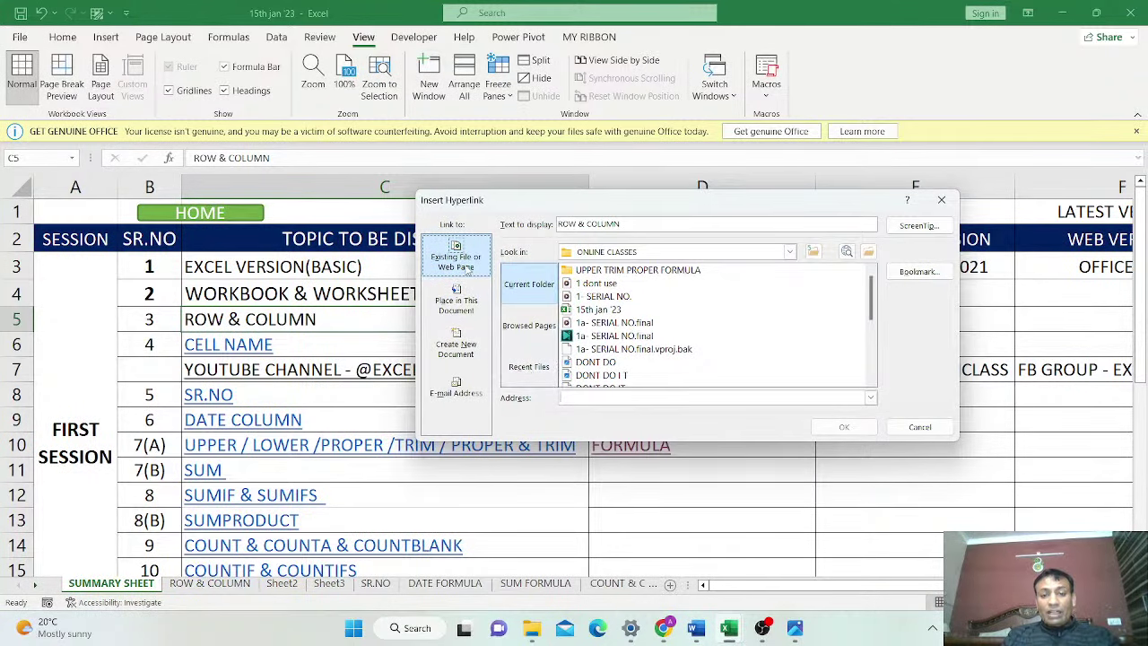
pyautogui.click(459, 301)
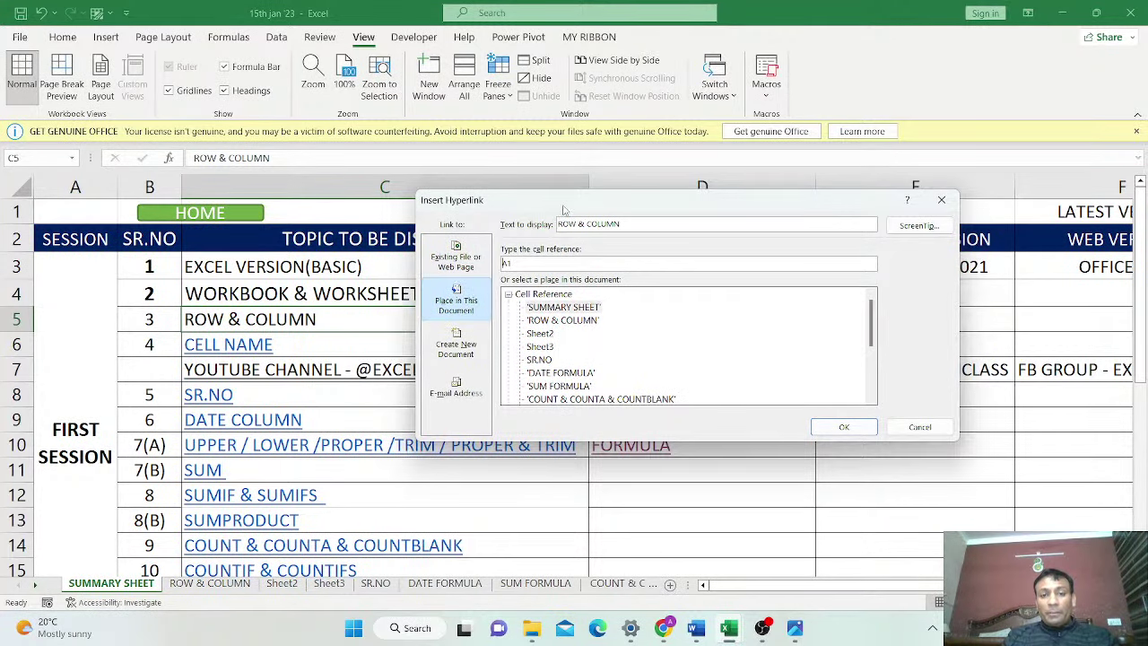
pyautogui.moveTo(564, 208); pyautogui.dragTo(673, 135)
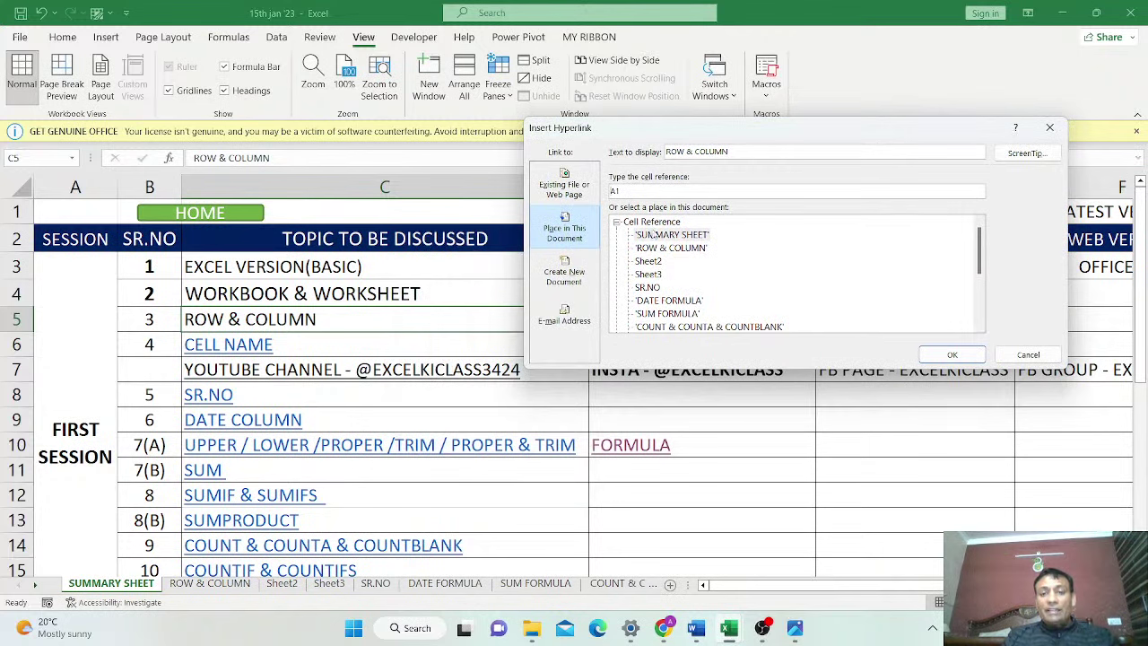
pyautogui.moveTo(980, 240); pyautogui.dragTo(959, 232)
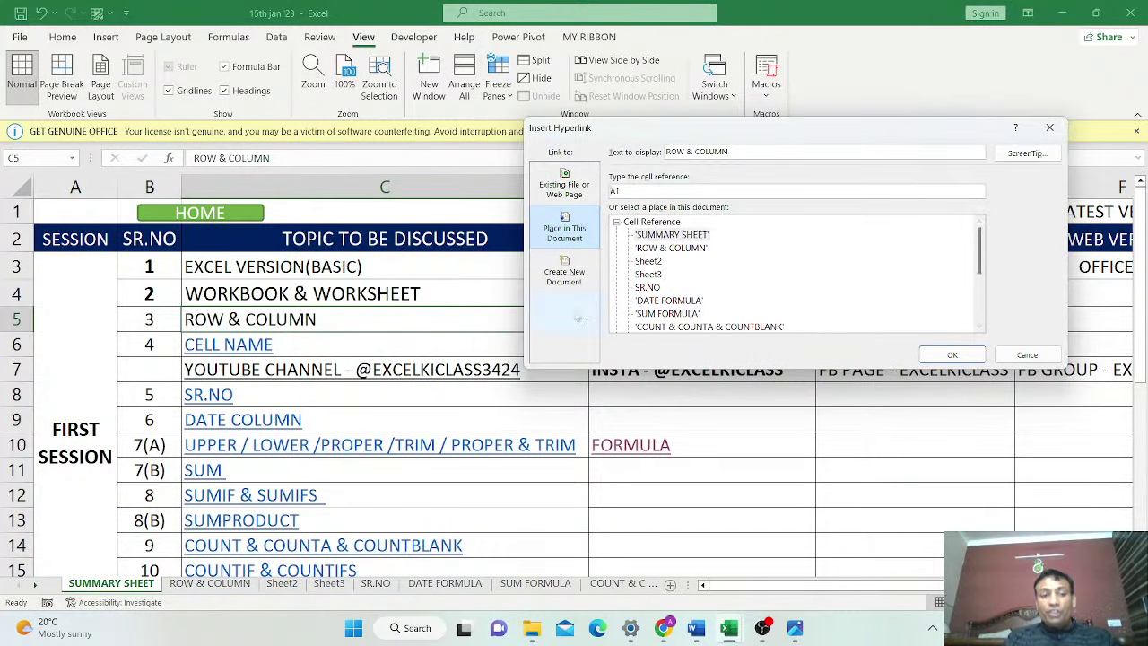
pyautogui.click(694, 251)
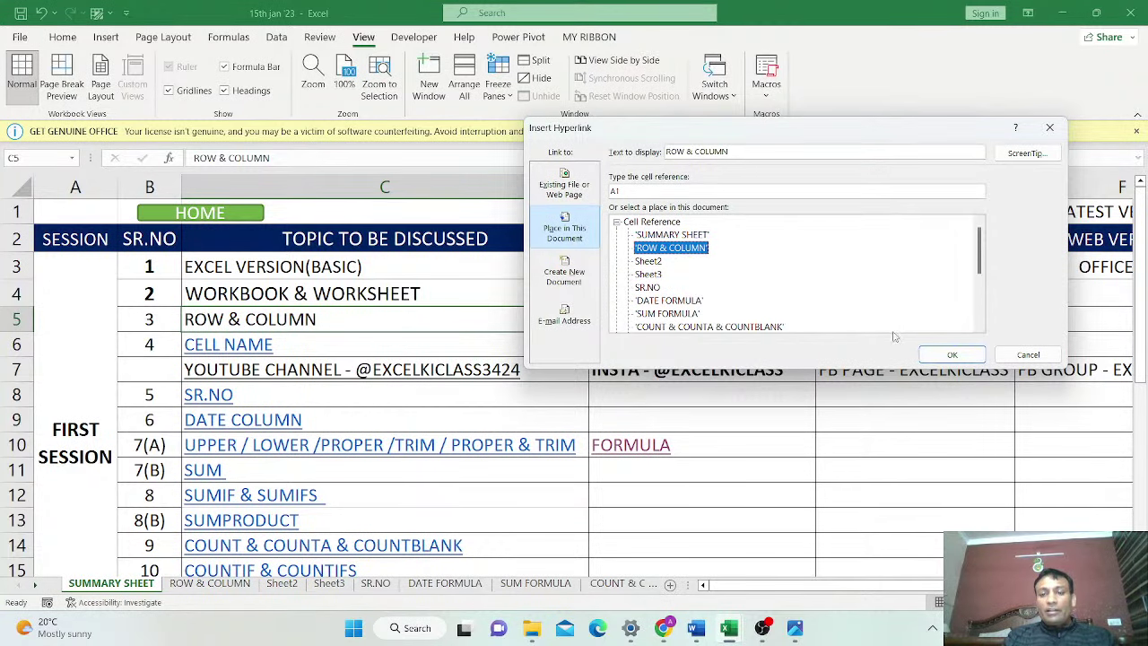
pyautogui.click(952, 355)
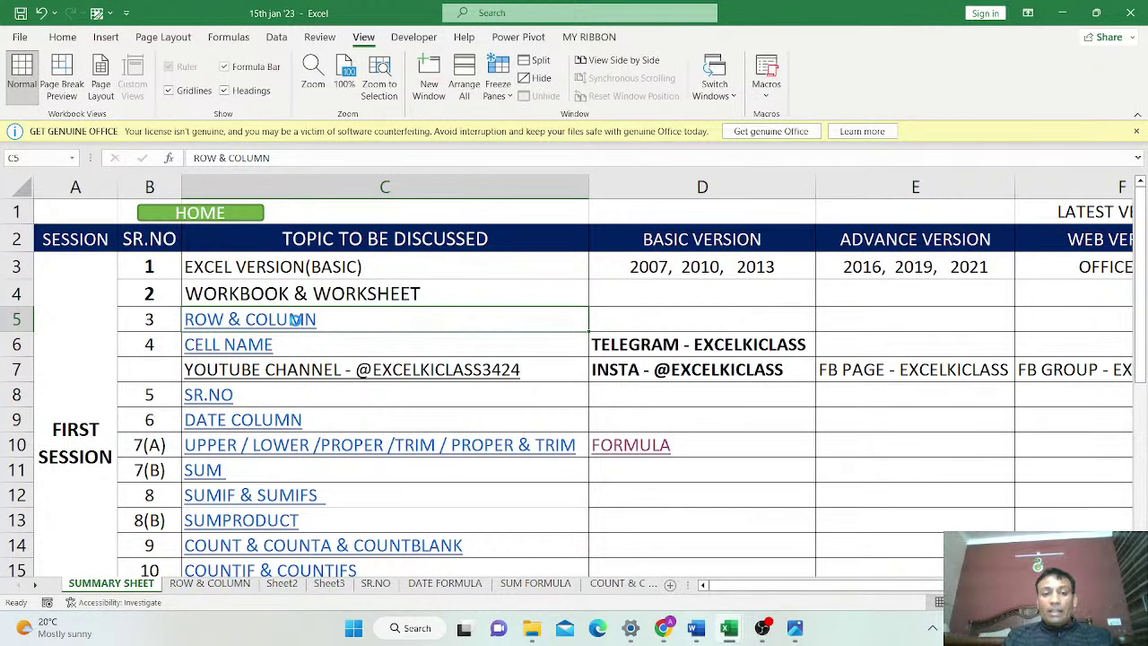
# Test the ROW & COLUMN link twice, select the yellow CELL example in E8, and return through HOME each time
pyautogui.click(296, 320)
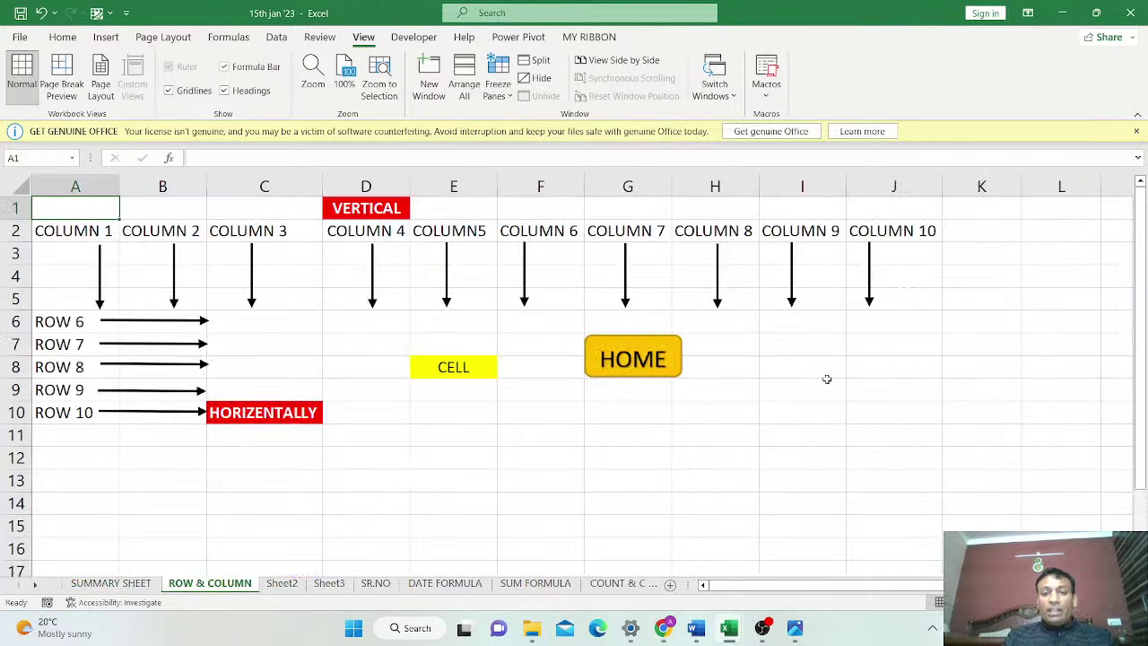
pyautogui.click(648, 375)
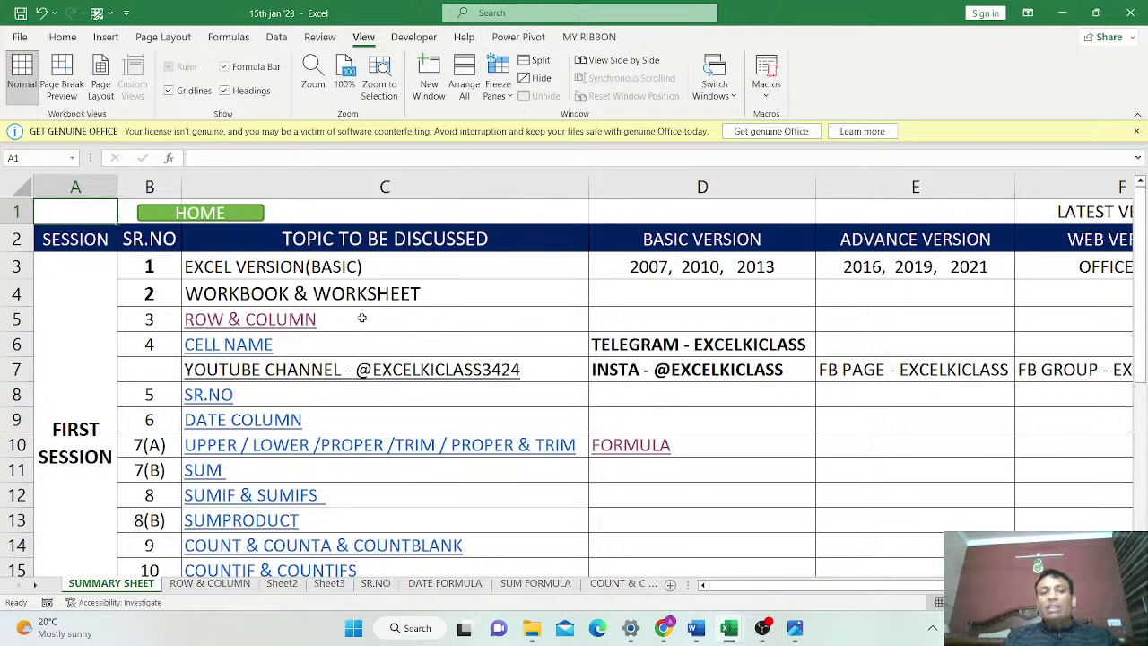
pyautogui.click(310, 321)
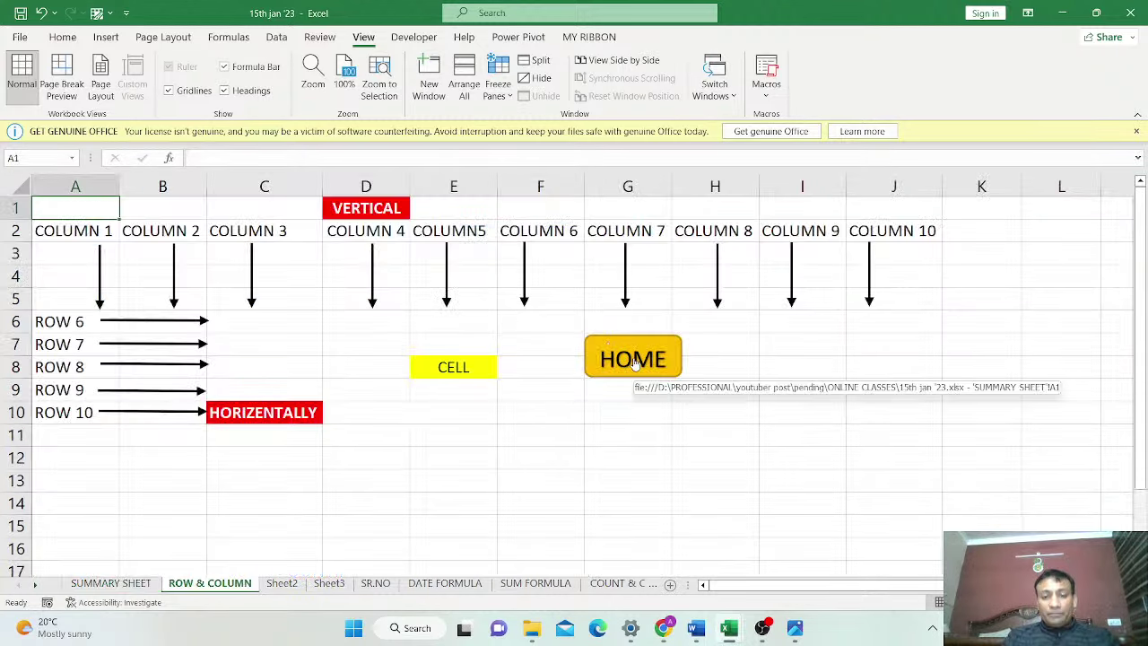
pyautogui.click(492, 370)
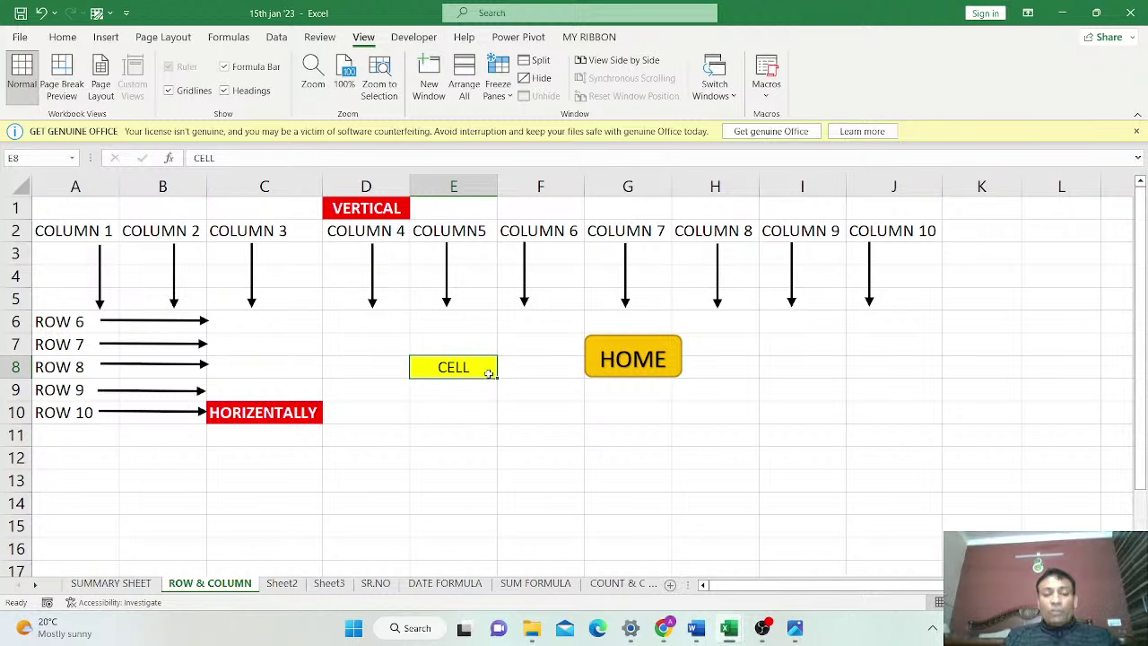
pyautogui.click(648, 363)
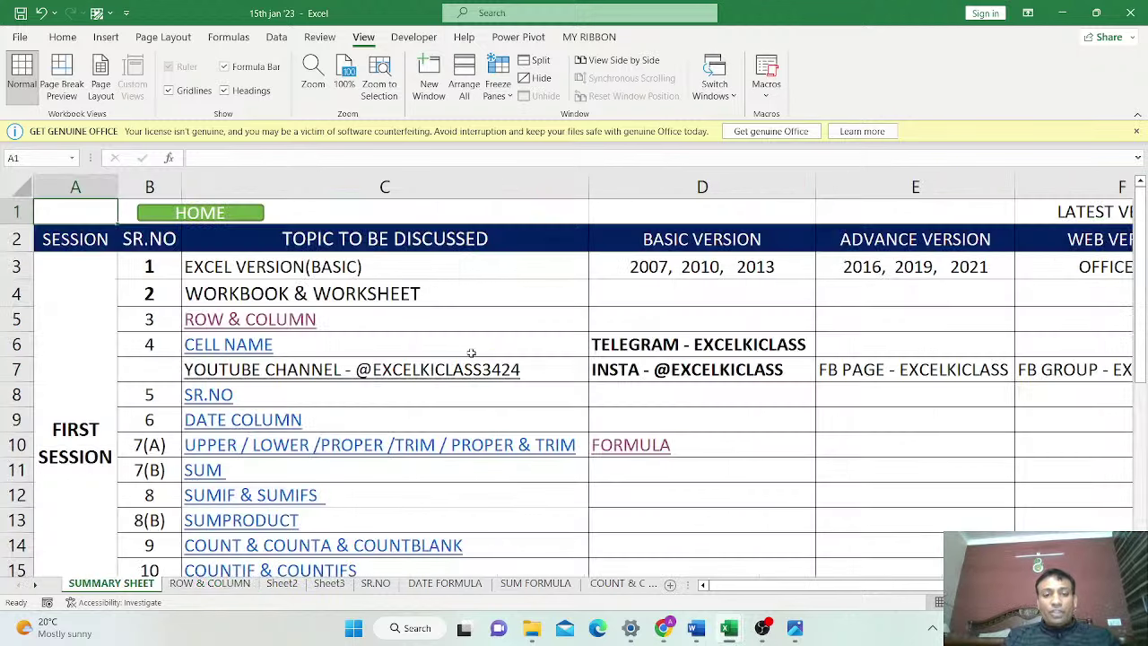
# Open the CELL NAME topic and select the yellow cell E8 followed by several cells around it, ending on D10
pyautogui.click(233, 348)
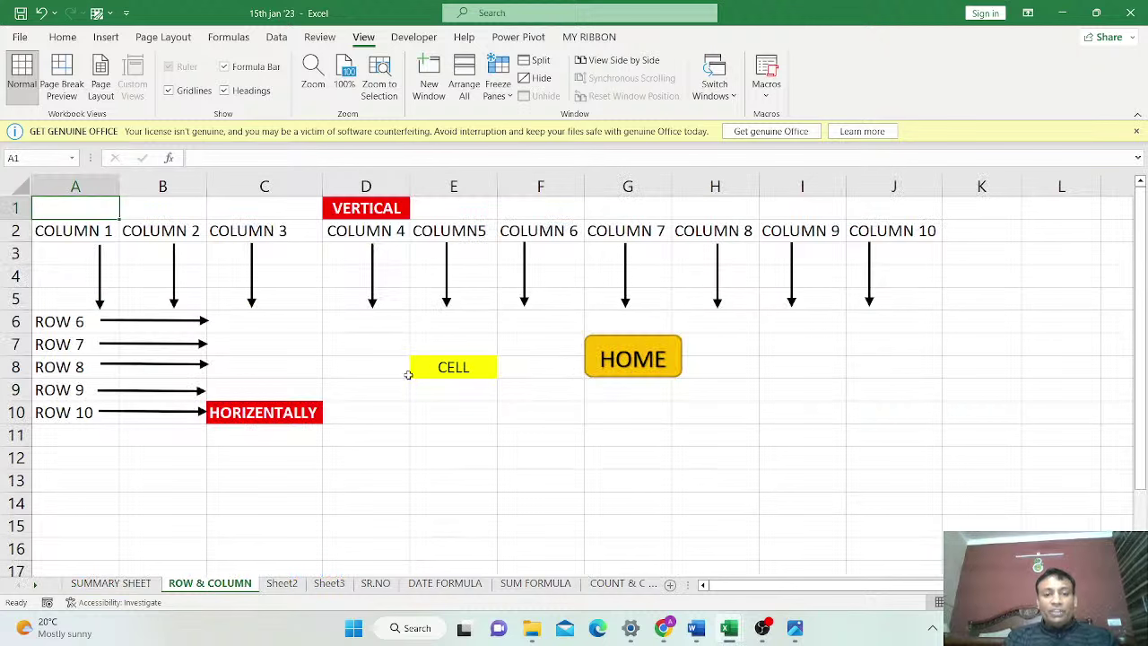
pyautogui.click(445, 371)
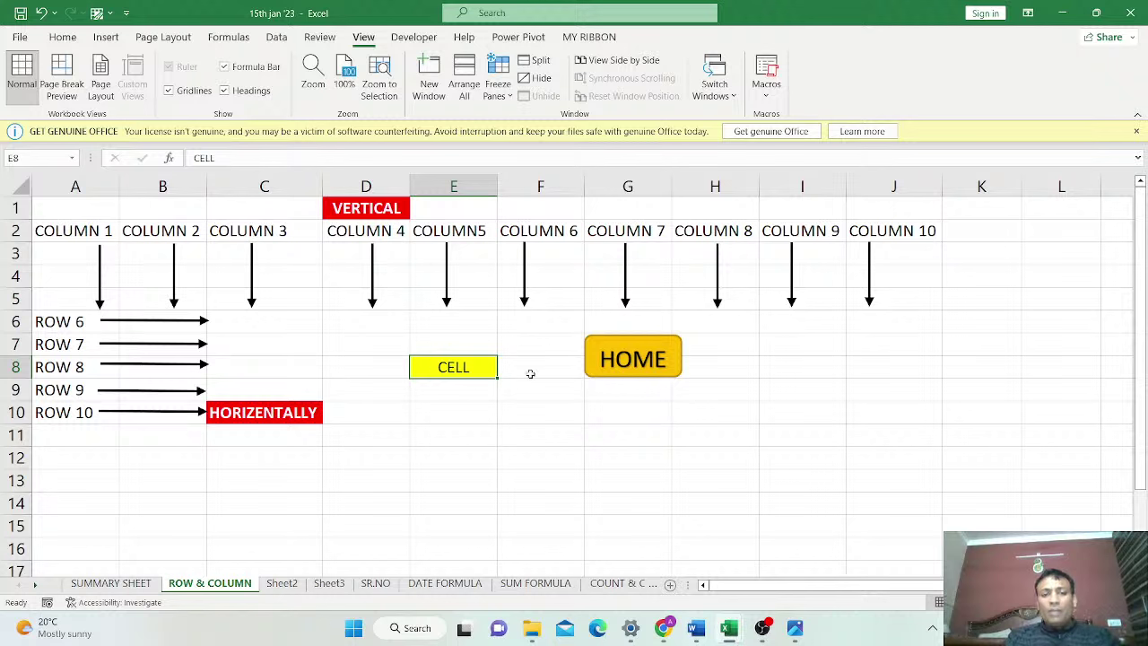
pyautogui.click(464, 321)
pyautogui.click(508, 377)
pyautogui.click(520, 421)
pyautogui.click(452, 425)
pyautogui.click(384, 411)
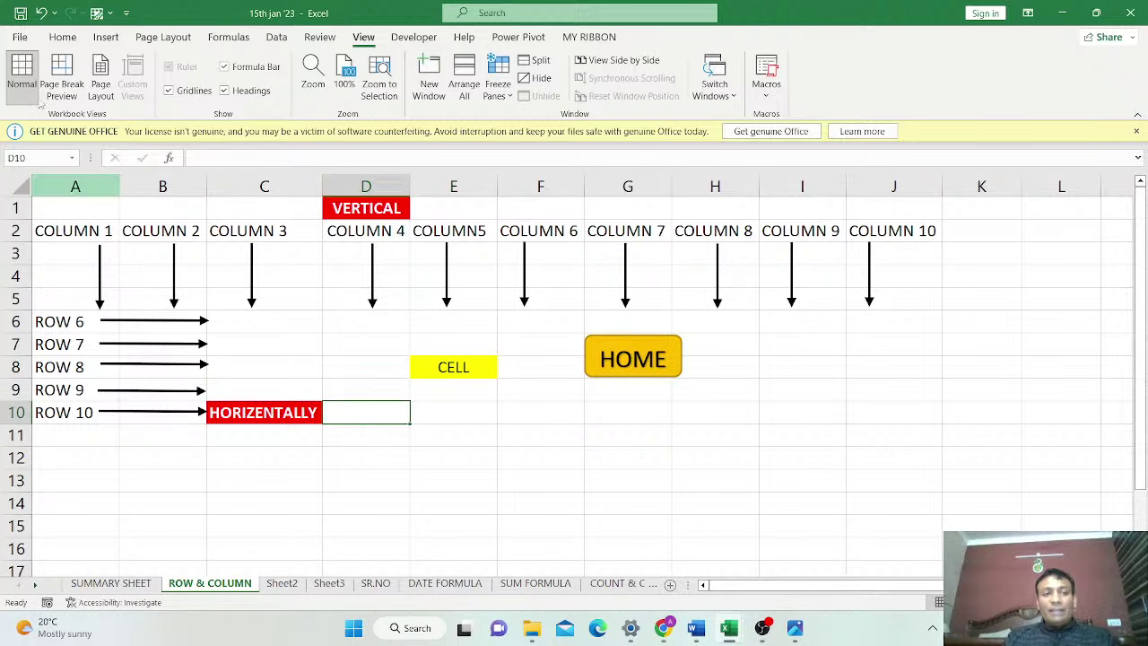
pyautogui.click(63, 40)
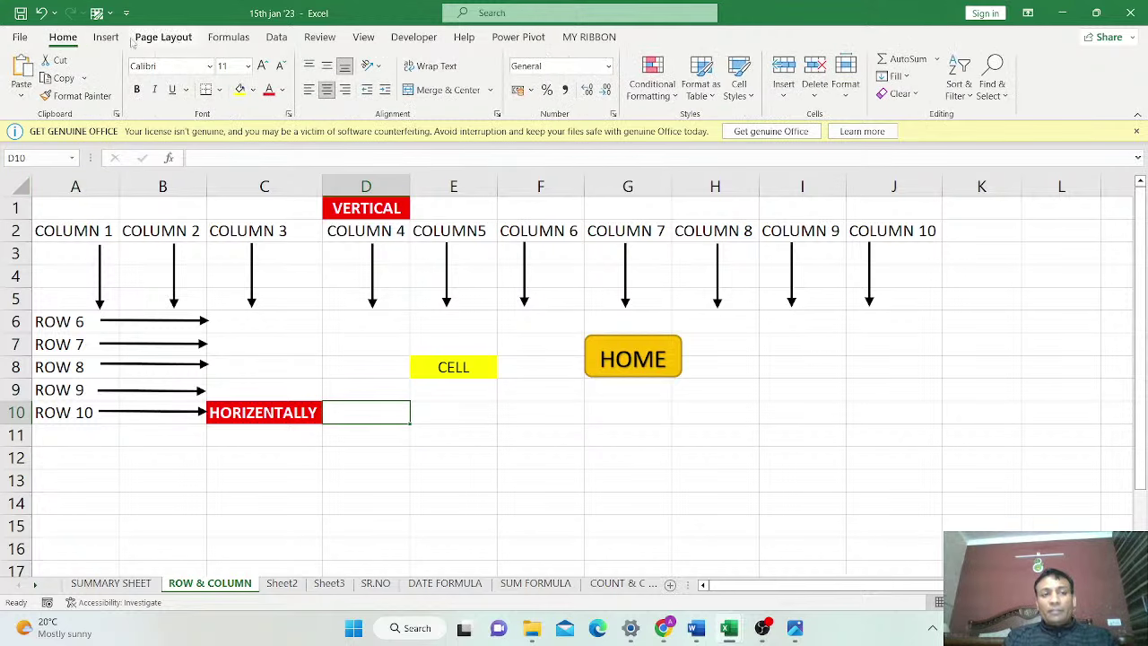
pyautogui.click(273, 38)
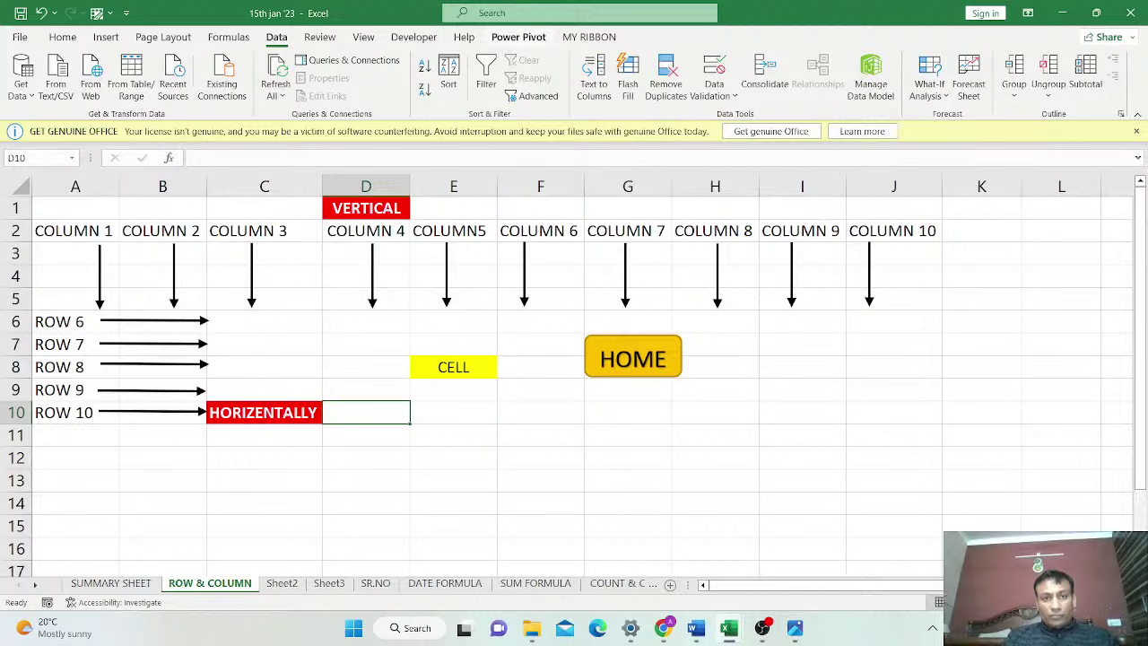
pyautogui.click(537, 39)
pyautogui.click(574, 39)
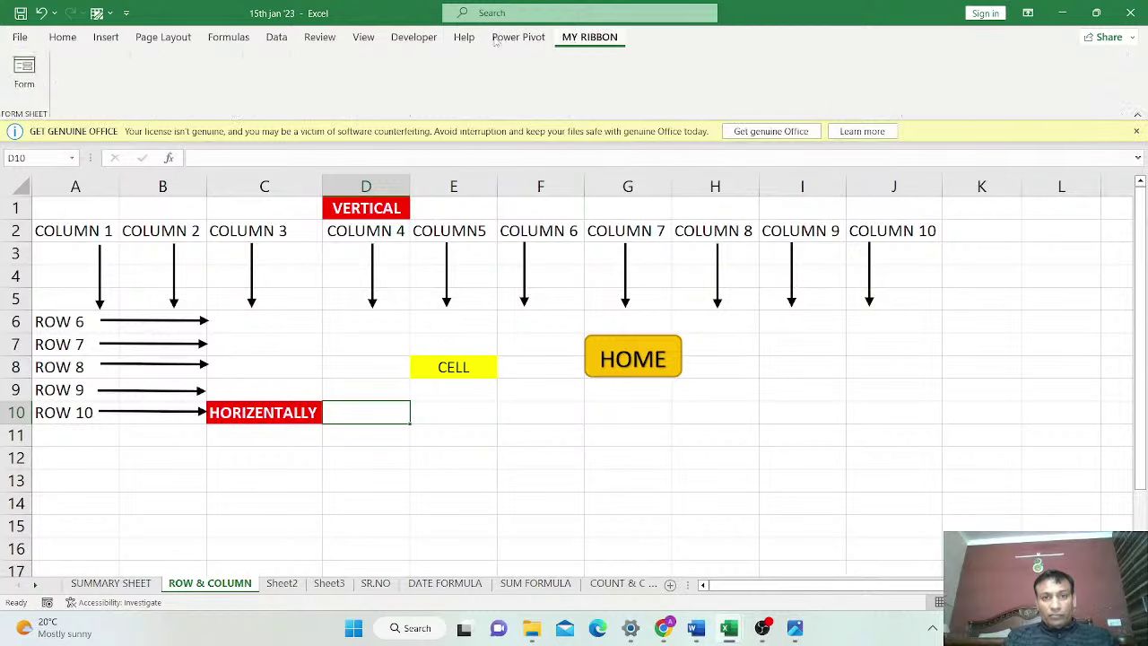
pyautogui.click(65, 39)
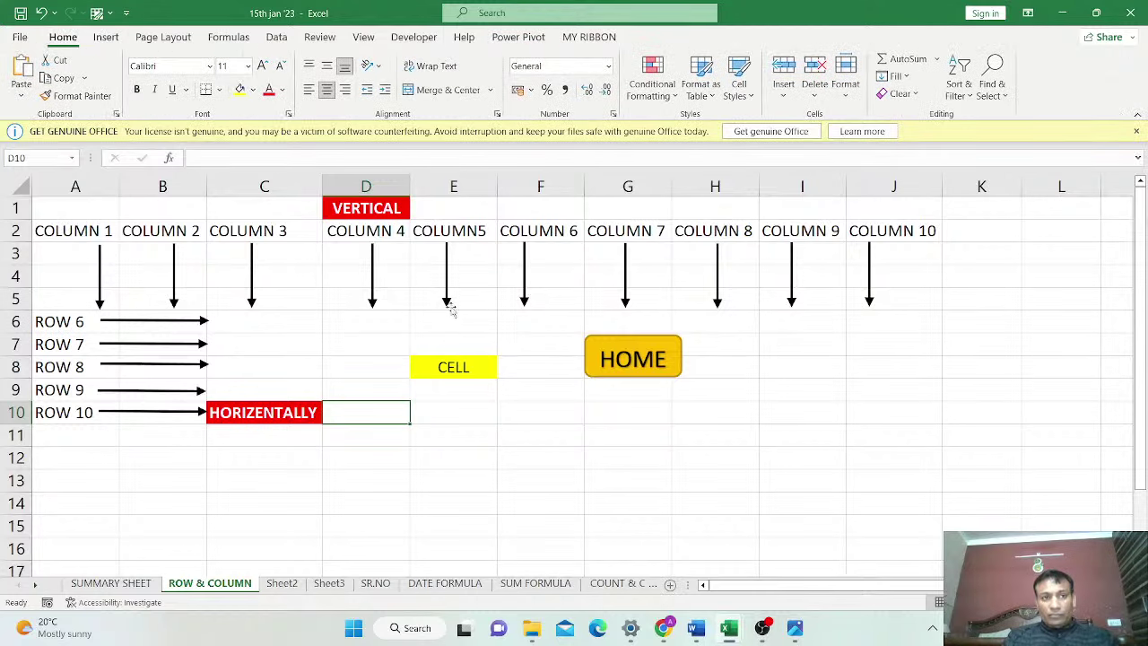
pyautogui.click(278, 38)
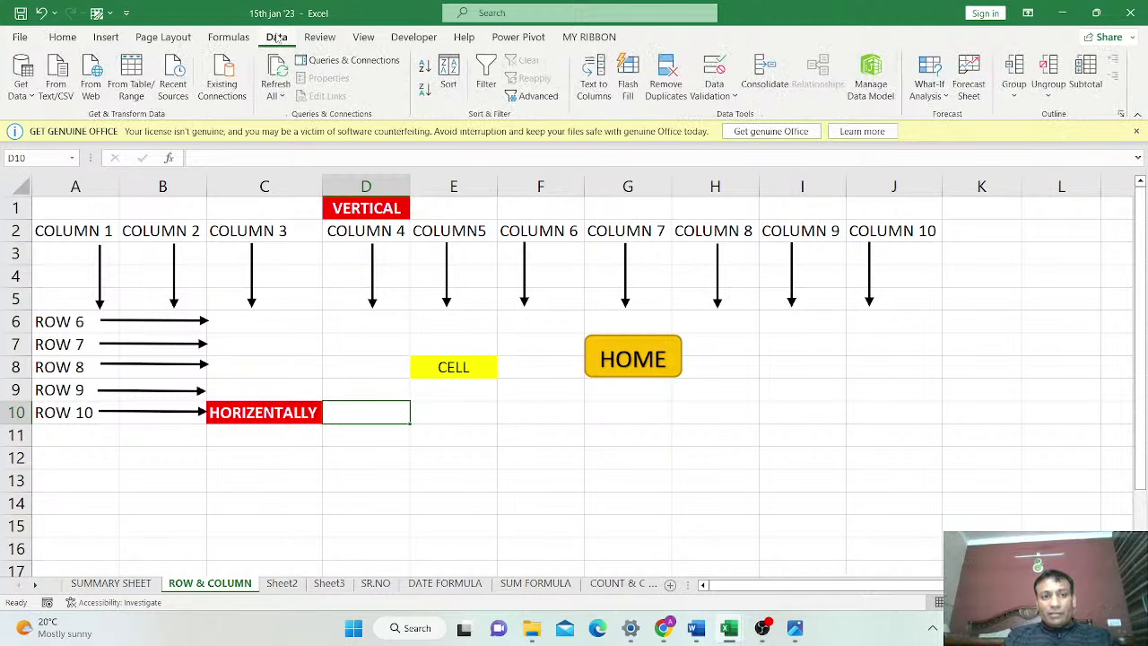
pyautogui.click(63, 38)
# Select several empty cells around the yellow CELL example, starting at E10 and ending on F8
pyautogui.click(483, 405)
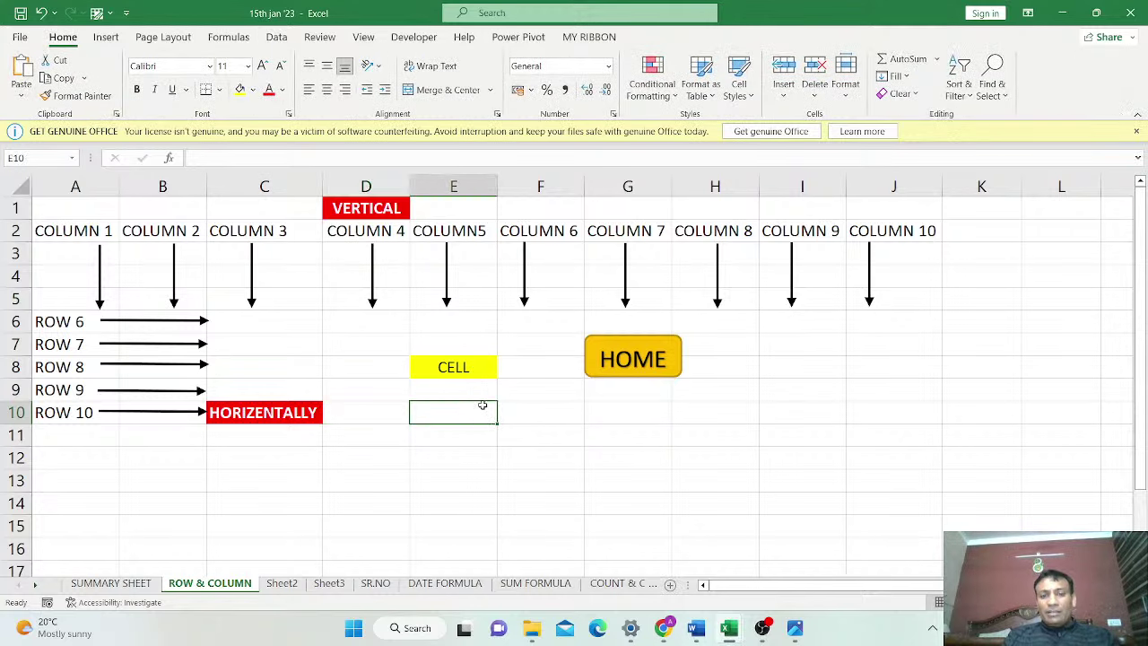
pyautogui.click(524, 415)
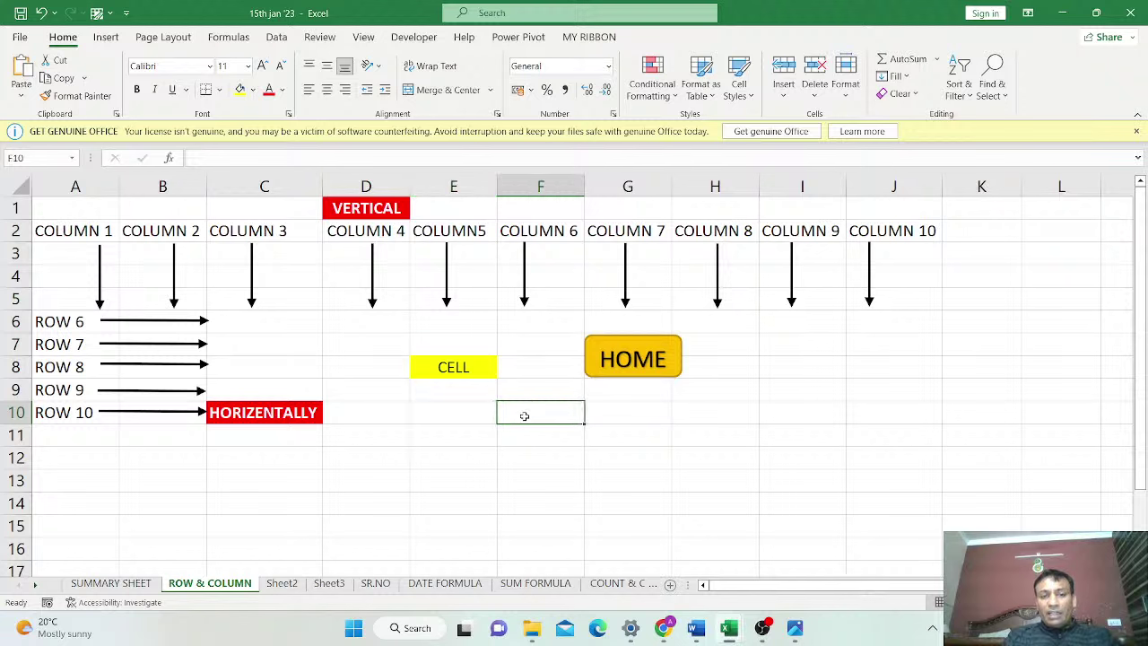
pyautogui.click(619, 406)
pyautogui.click(546, 391)
pyautogui.click(541, 363)
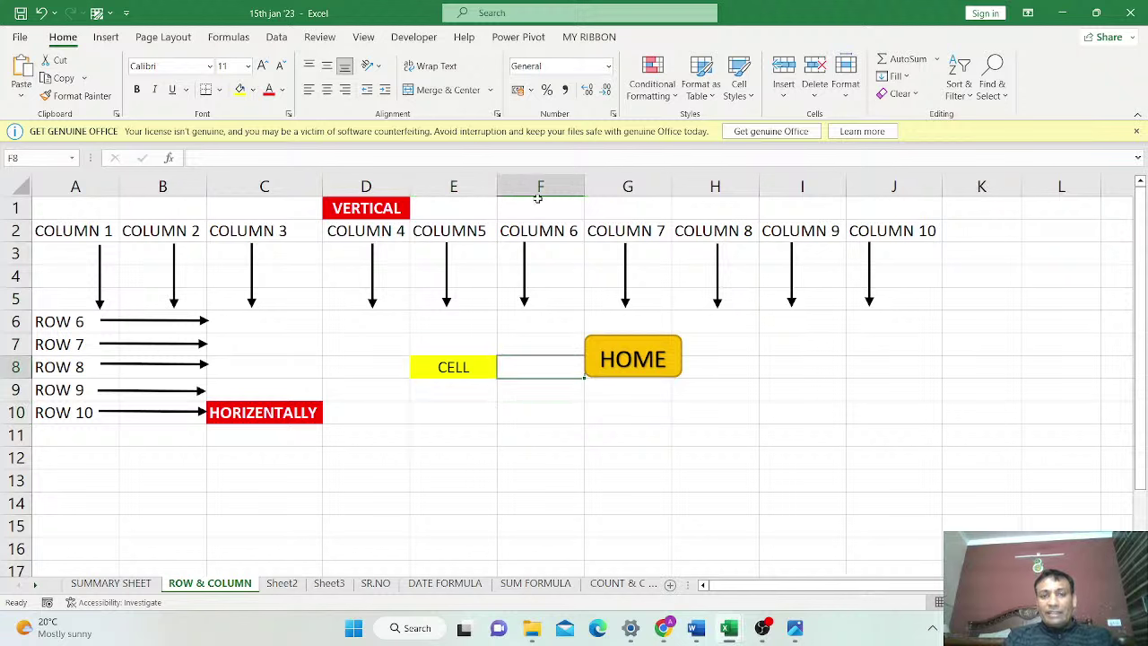
# Select column E and examine the cell addresses of E8 and E6 in the Name Box, ending on D6
pyautogui.click(451, 180)
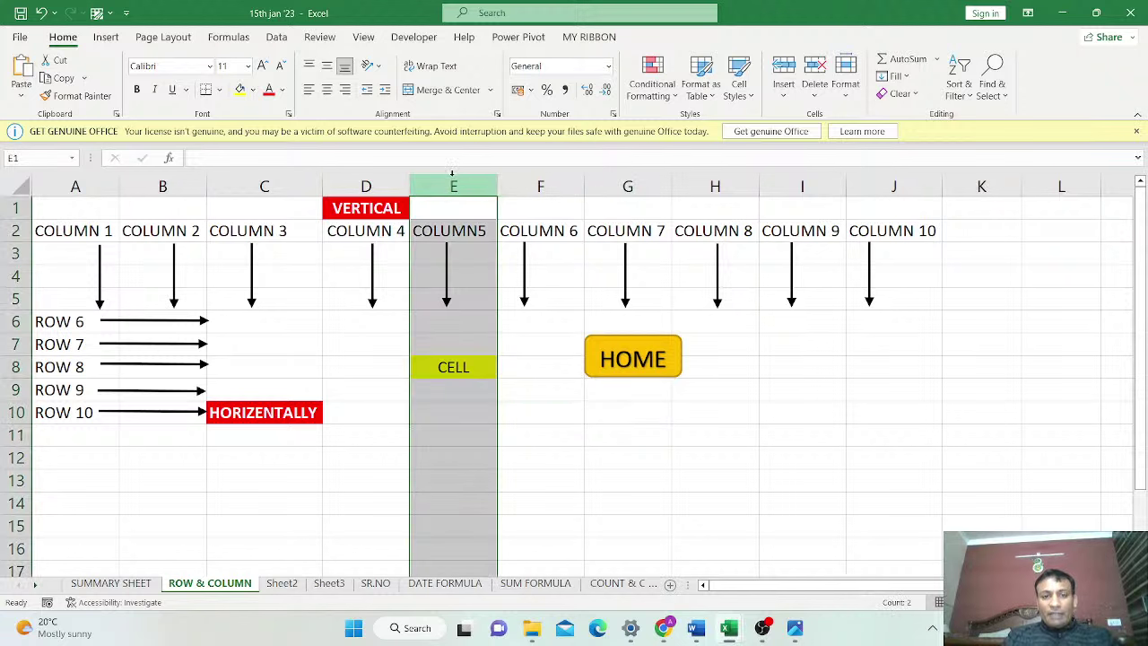
pyautogui.click(447, 367)
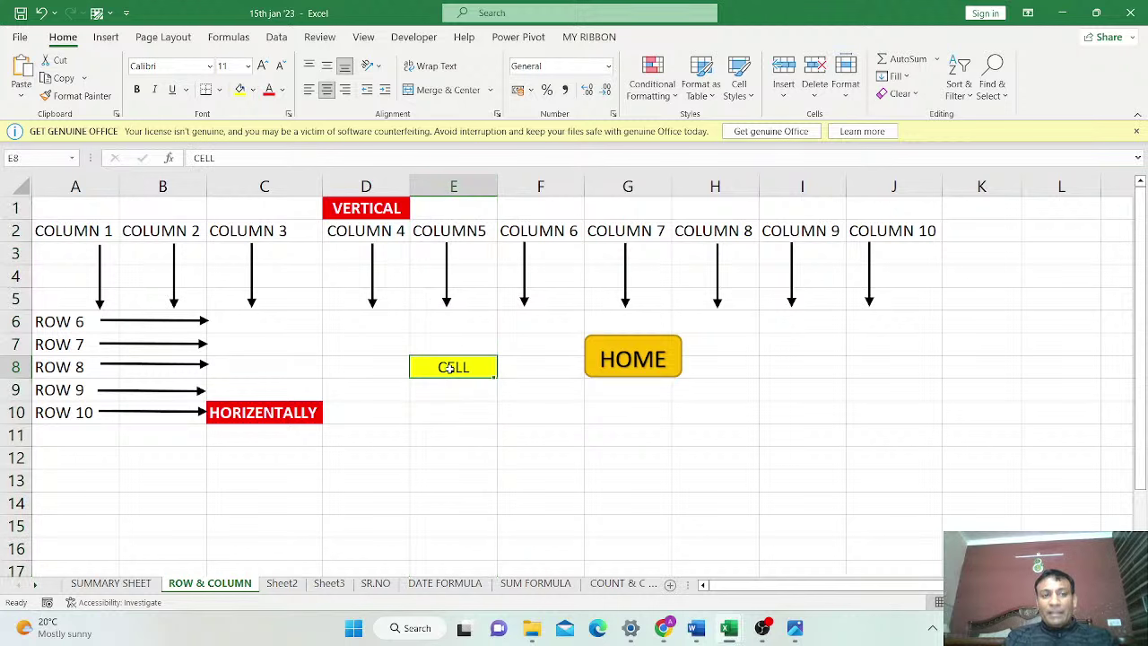
pyautogui.click(59, 159)
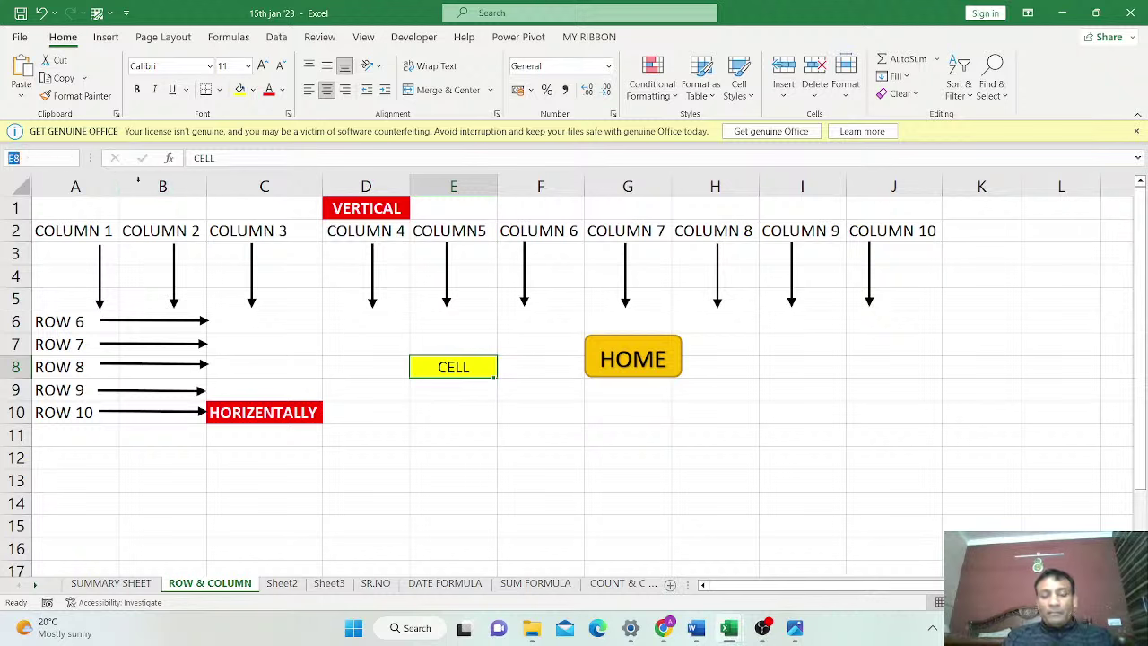
pyautogui.click(453, 320)
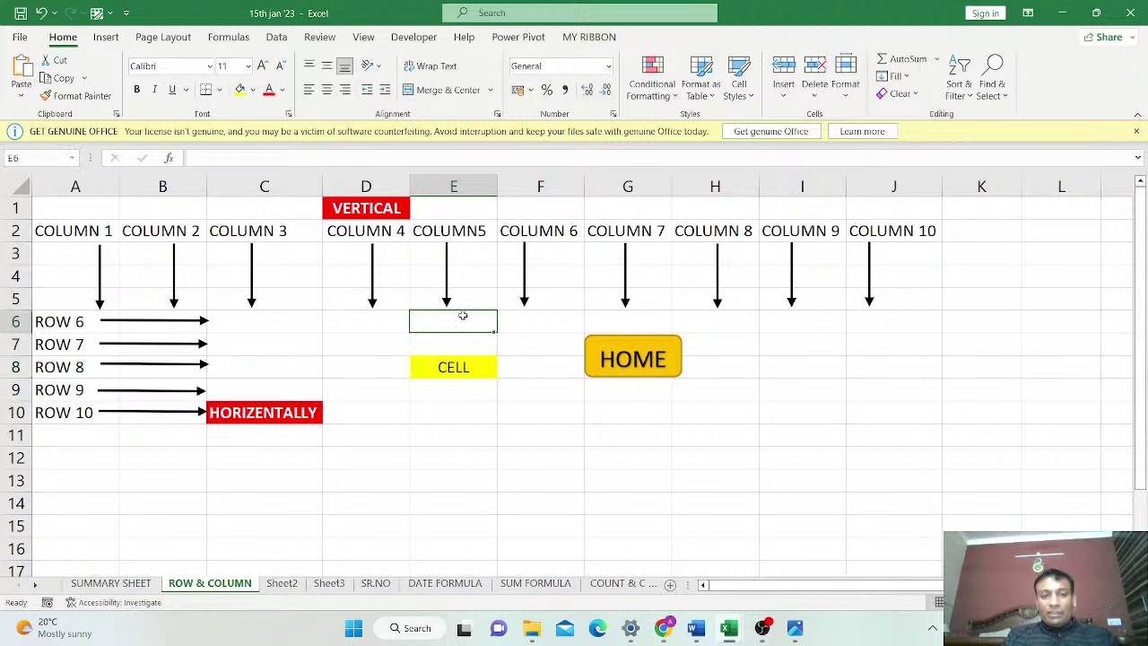
pyautogui.click(36, 160)
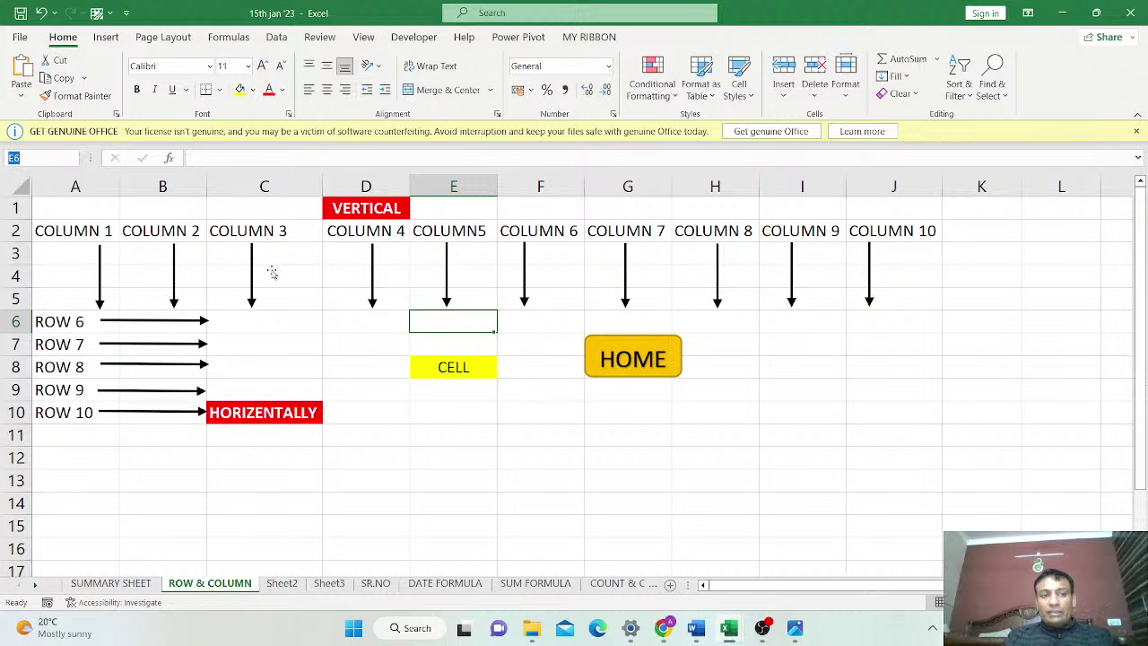
pyautogui.click(346, 325)
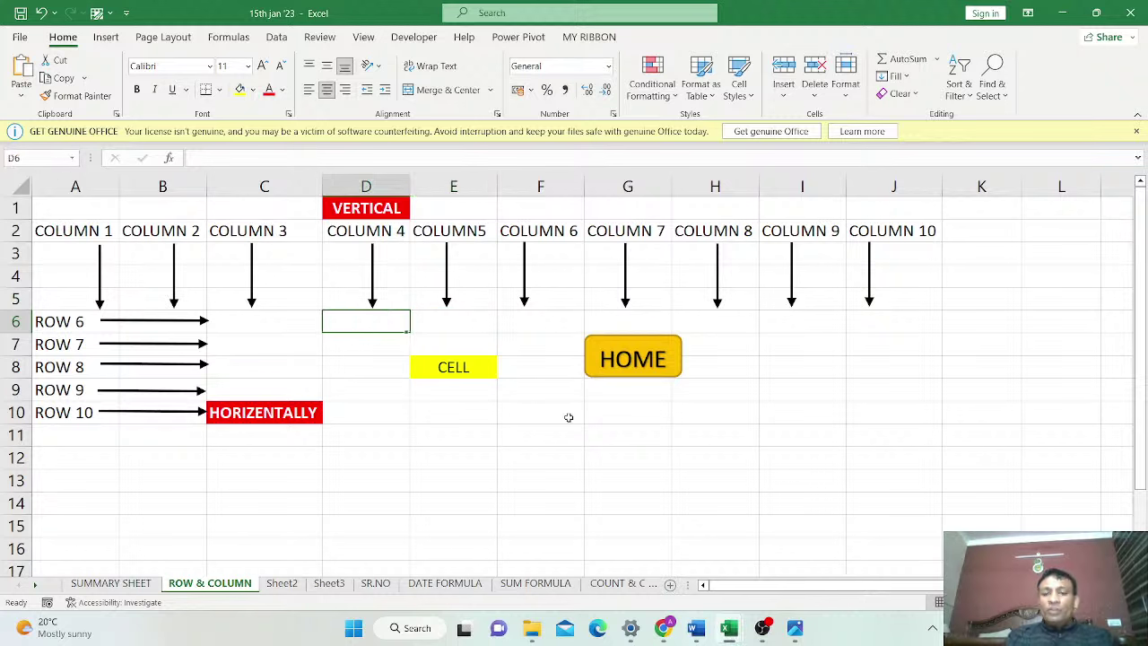
# Return to the summary sheet through HOME, open the SR.NO topic and examine its numbering options at a larger zoom
pyautogui.click(628, 371)
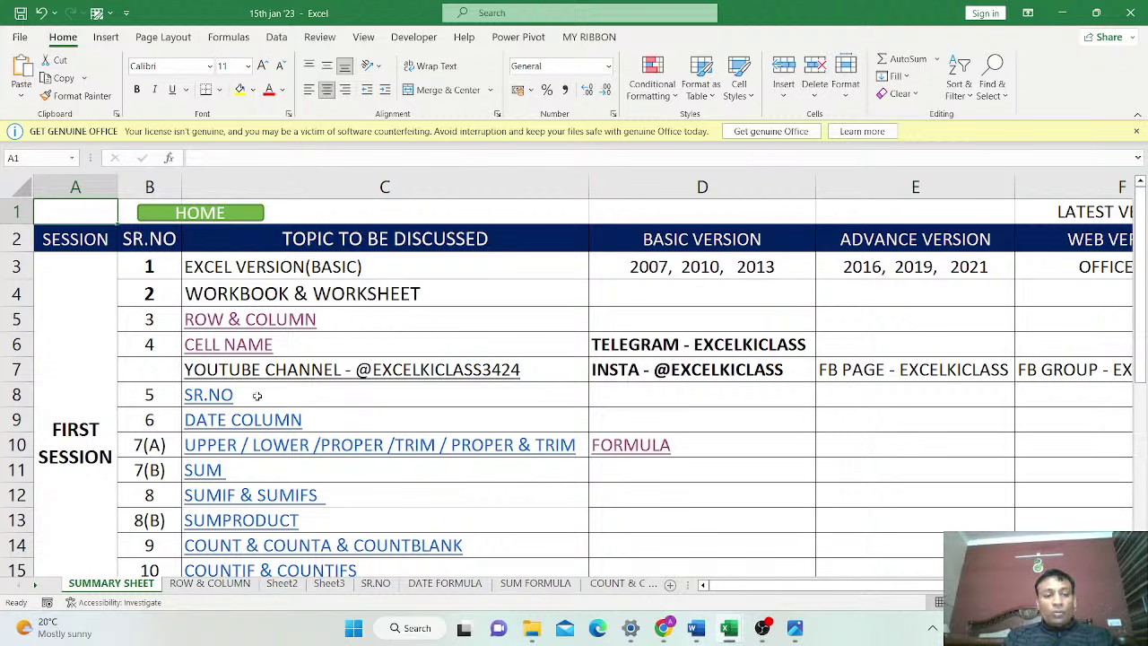
pyautogui.click(168, 400)
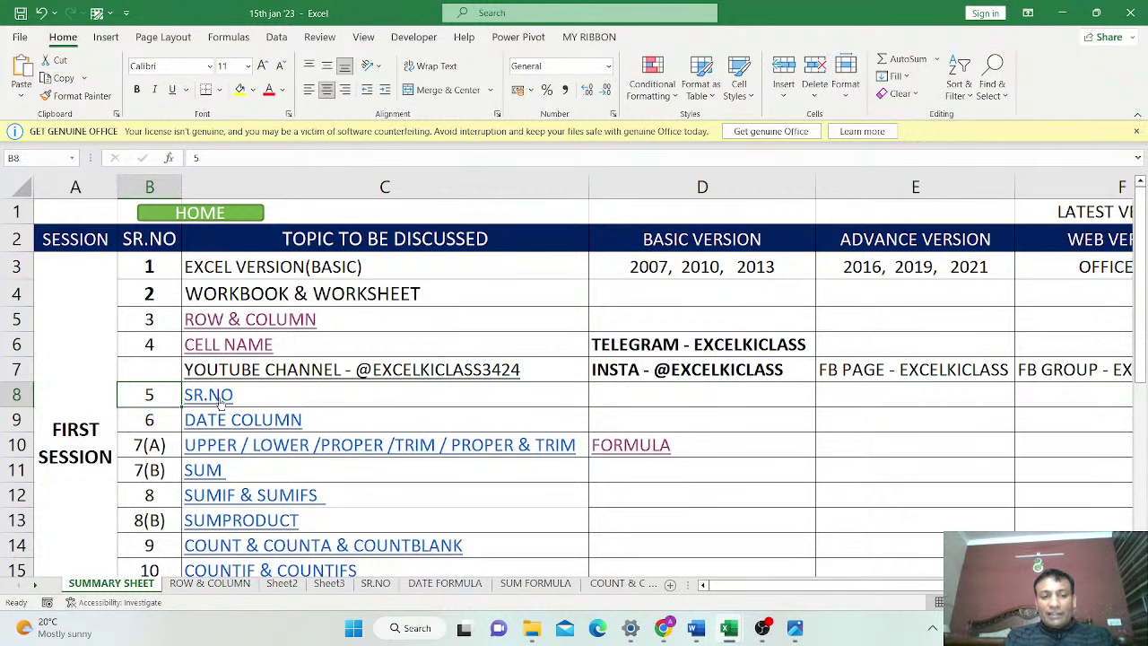
pyautogui.click(220, 403)
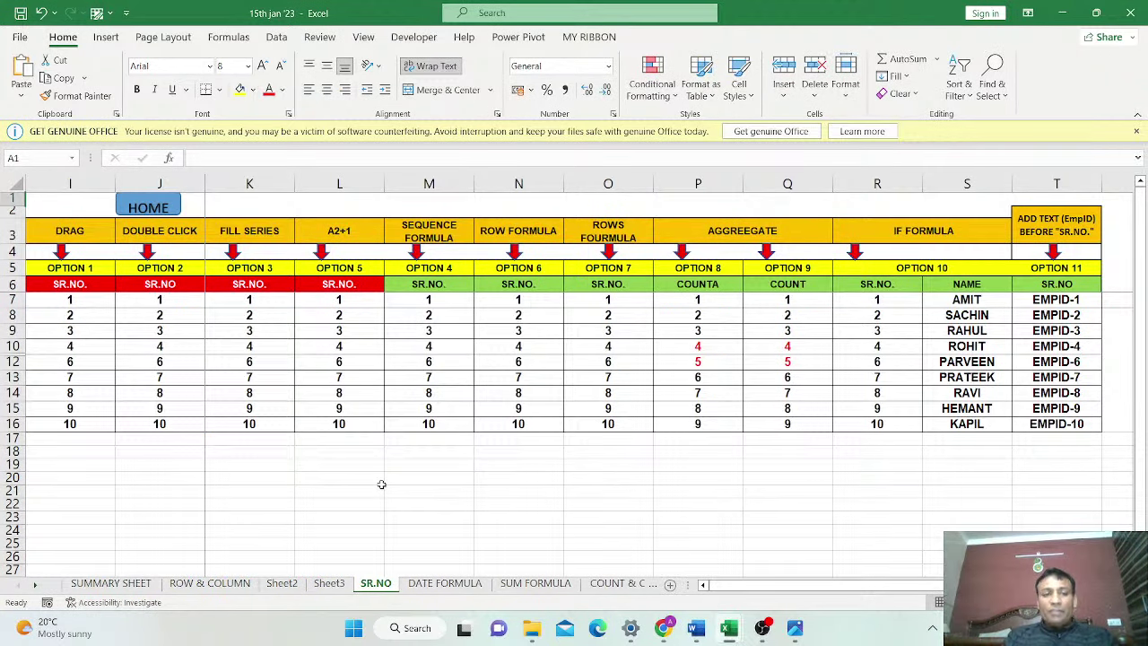
pyautogui.keyDown('ctrl'); pyautogui.scroll(2, 382, 484); pyautogui.keyUp('ctrl')
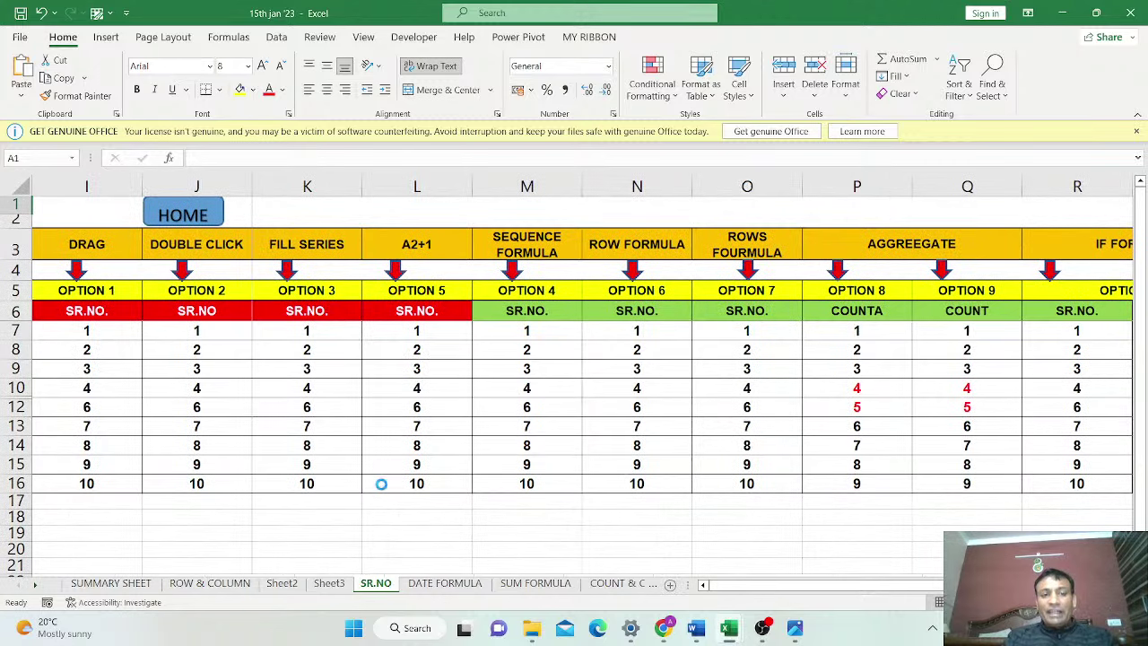
pyautogui.keyDown('ctrl'); pyautogui.scroll(1, 403, 458); pyautogui.keyUp('ctrl')
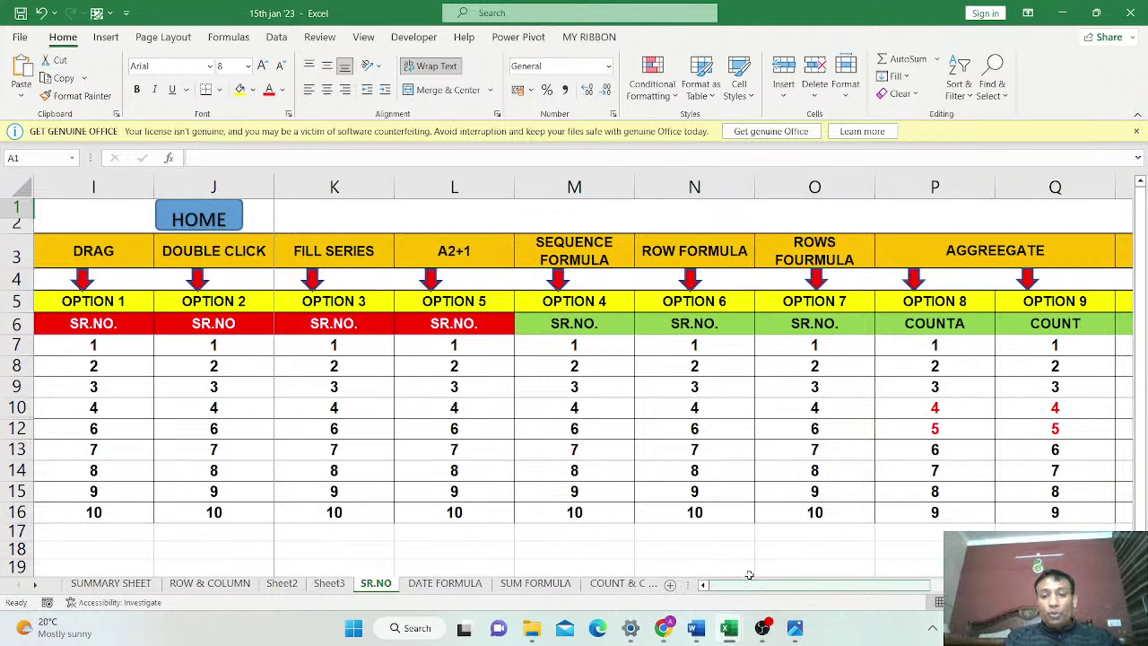
# Open Sheet3 and enter 1 in B3 and 2 in B4 of the first SR.NO column
pyautogui.click(344, 584)
pyautogui.moveTo(924, 585); pyautogui.dragTo(728, 585)
pyautogui.click(198, 310)
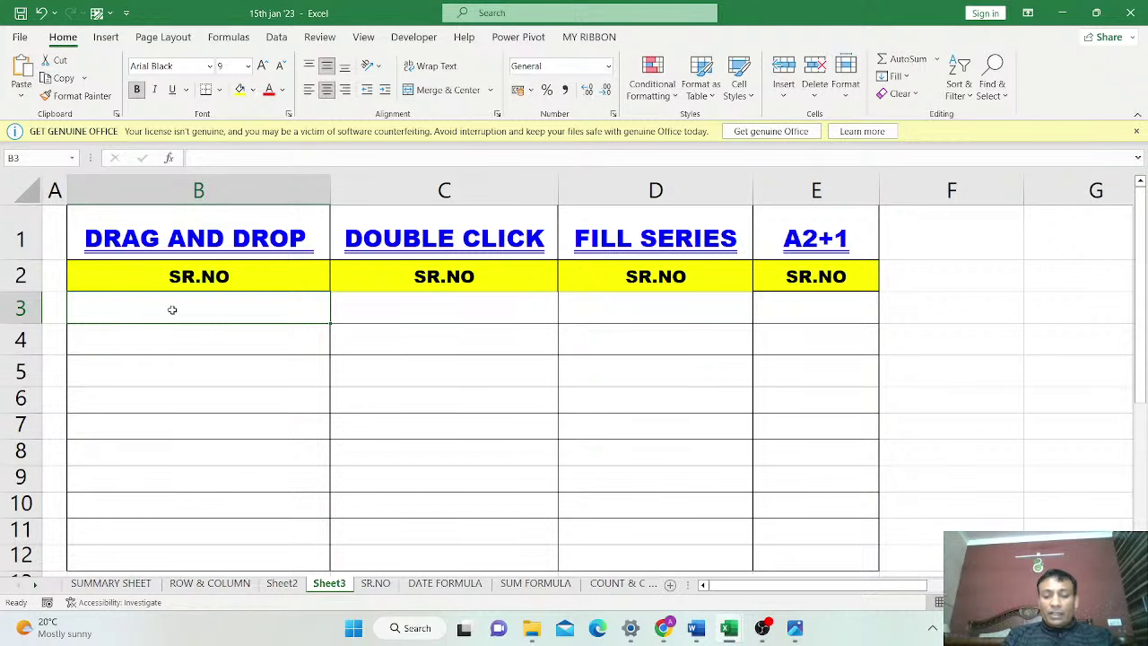
pyautogui.write('1')
pyautogui.press('Return')
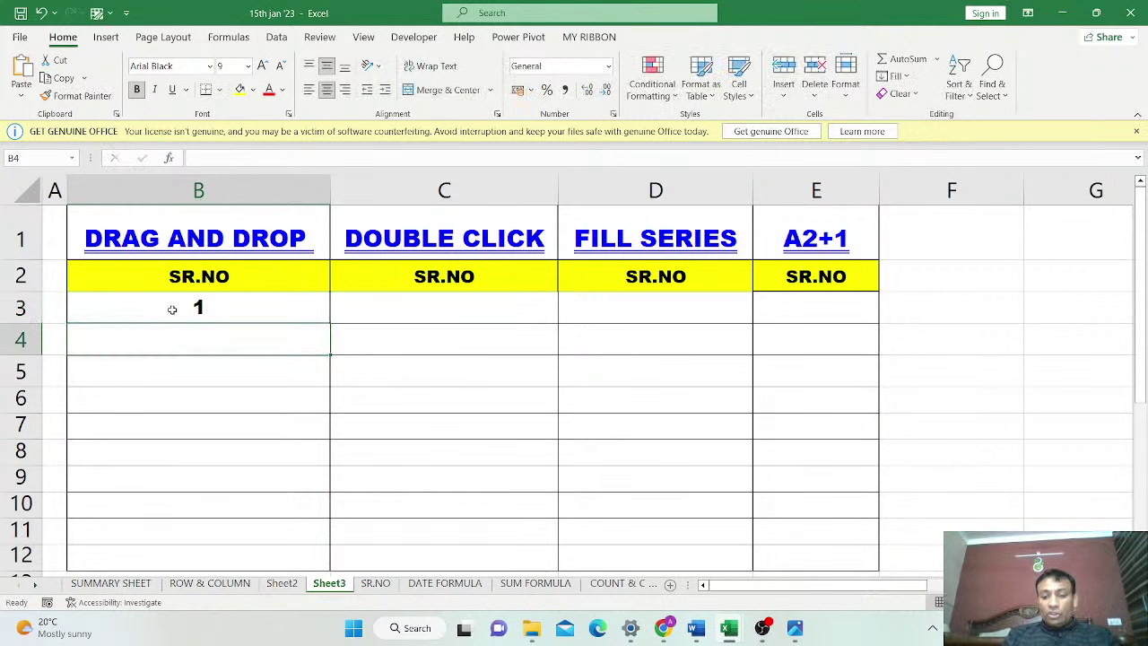
pyautogui.write('2')
pyautogui.click(201, 389)
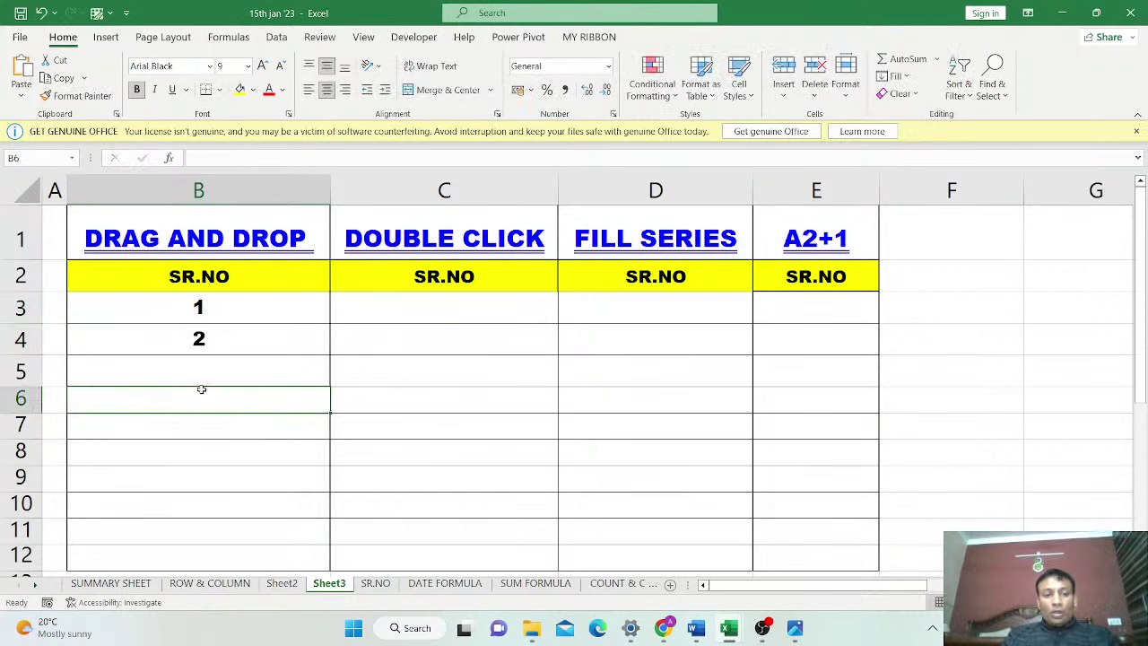
# Select B3:B4 and extend the number series down to B12 with the fill handle
pyautogui.click(243, 312)
pyautogui.hotkey('shift', 'Down')
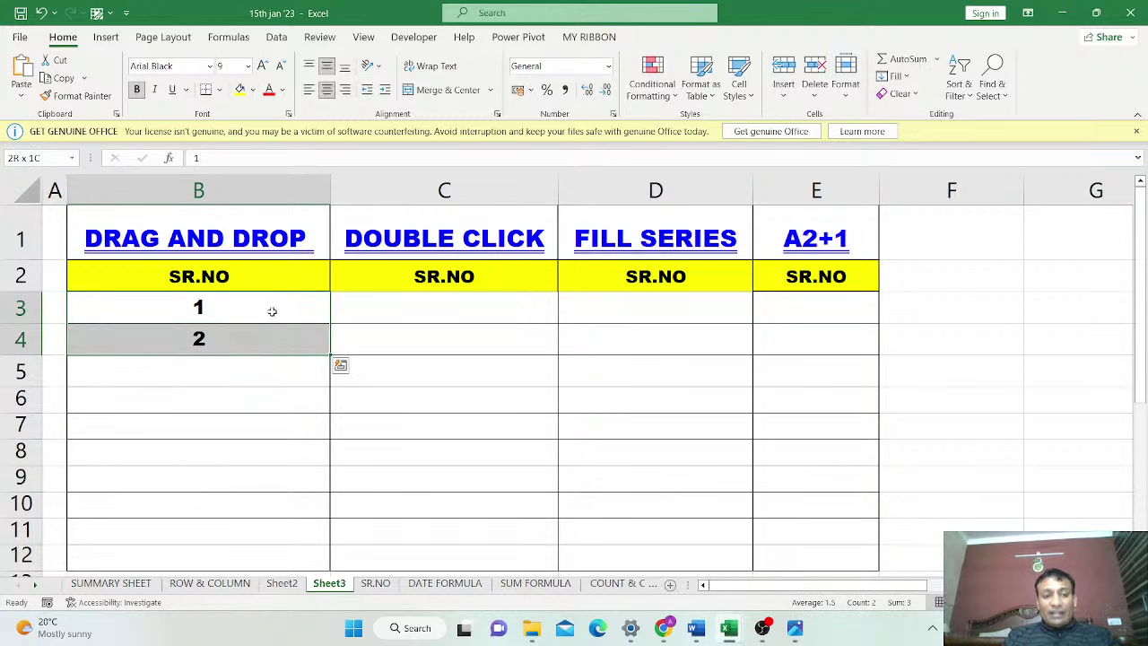
pyautogui.click(272, 311)
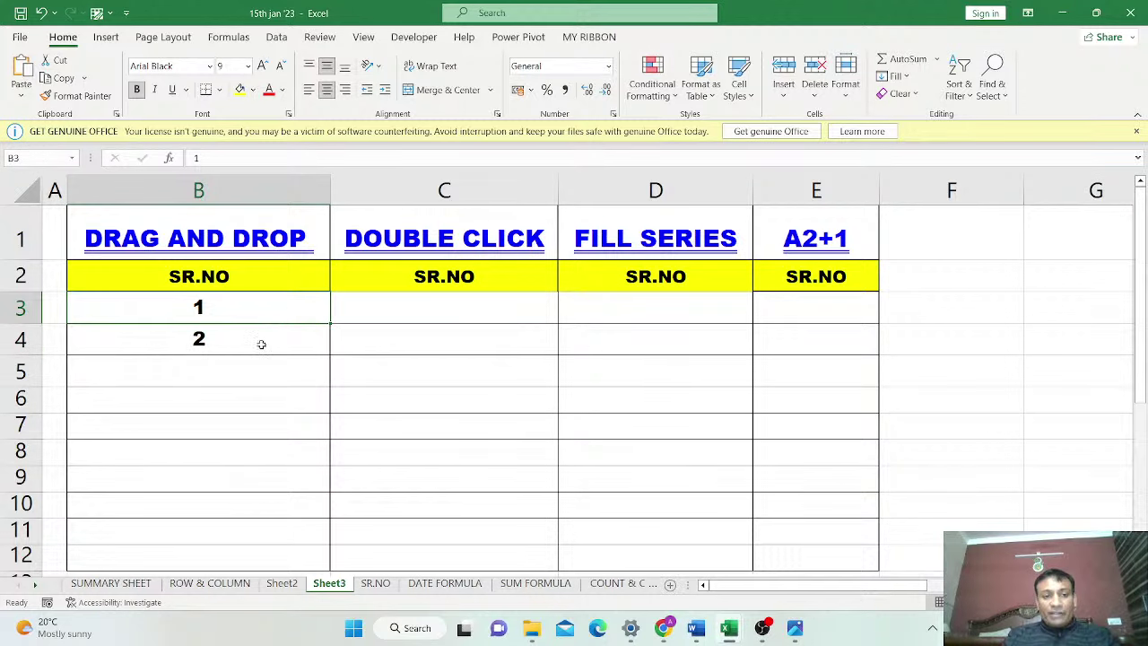
pyautogui.keyDown('shift'); pyautogui.click(261, 344); pyautogui.keyUp('shift')
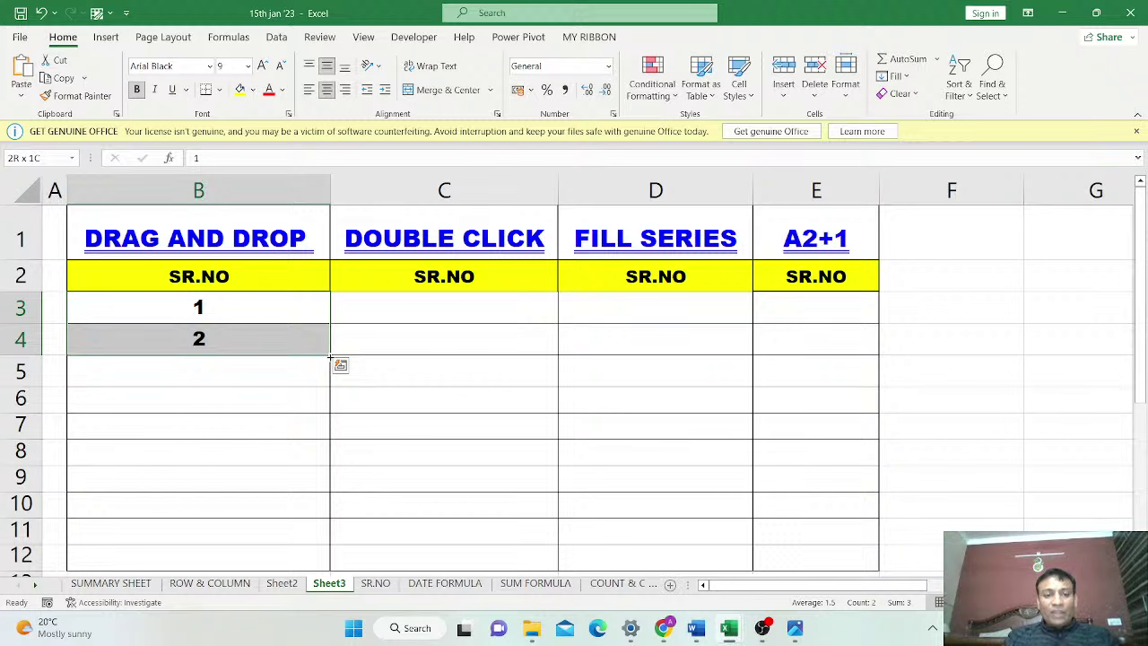
pyautogui.moveTo(331, 357); pyautogui.dragTo(331, 558)
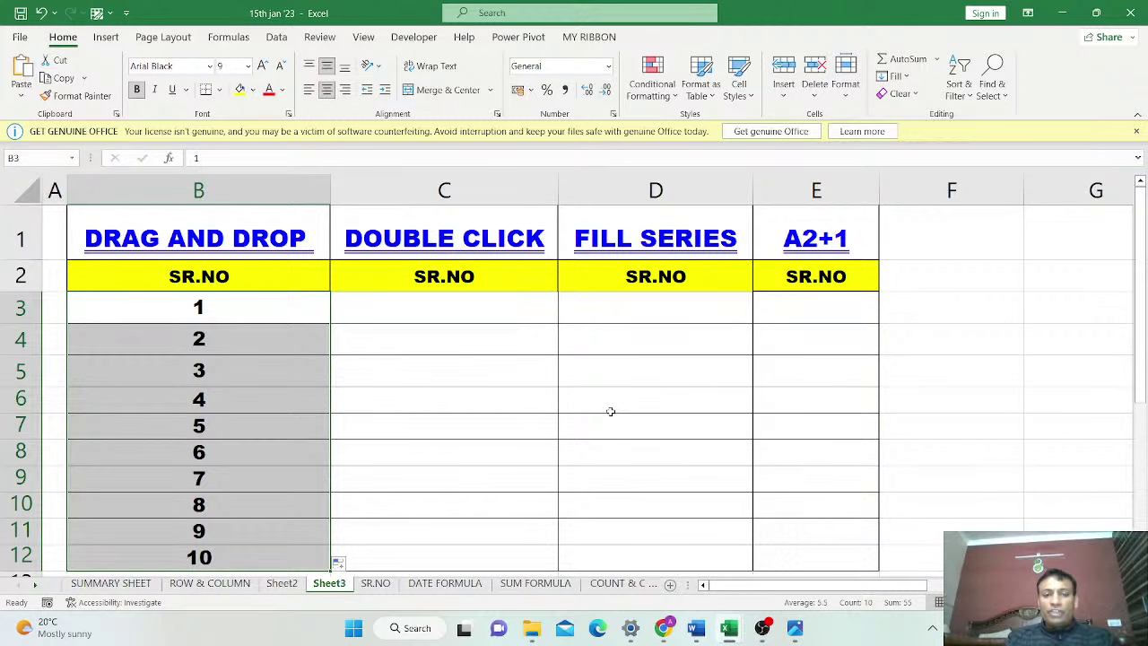
# Copy the starting numbers in B3:B4 into C3:C4 of the second SR.NO column
pyautogui.click(309, 314)
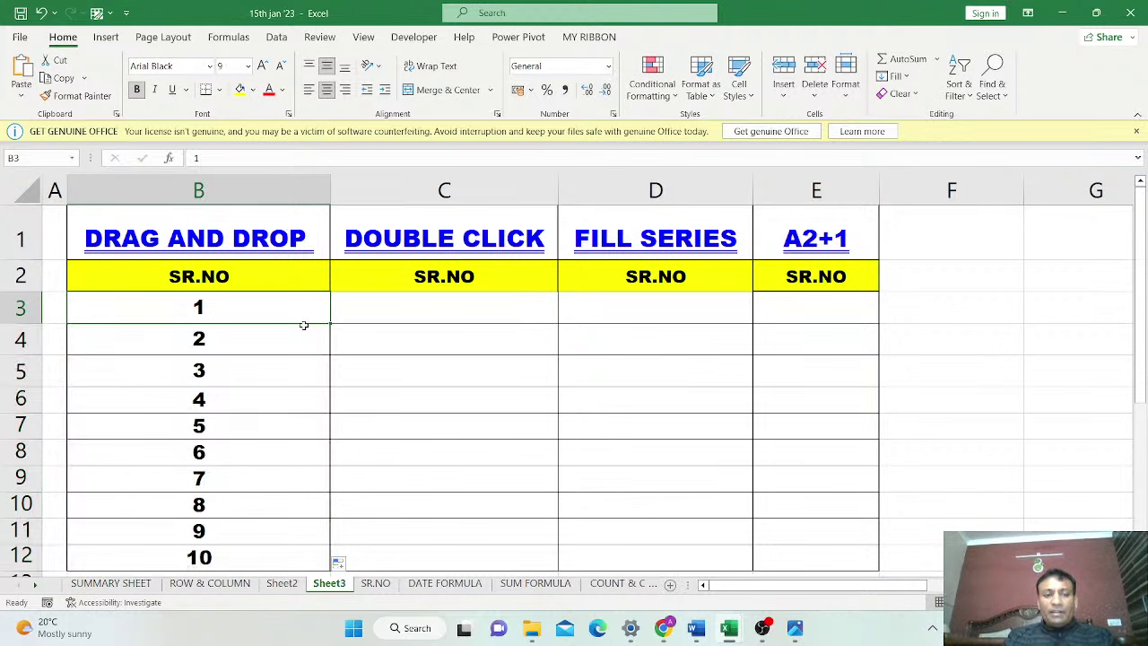
pyautogui.keyDown('shift'); pyautogui.click(303, 338); pyautogui.keyUp('shift')
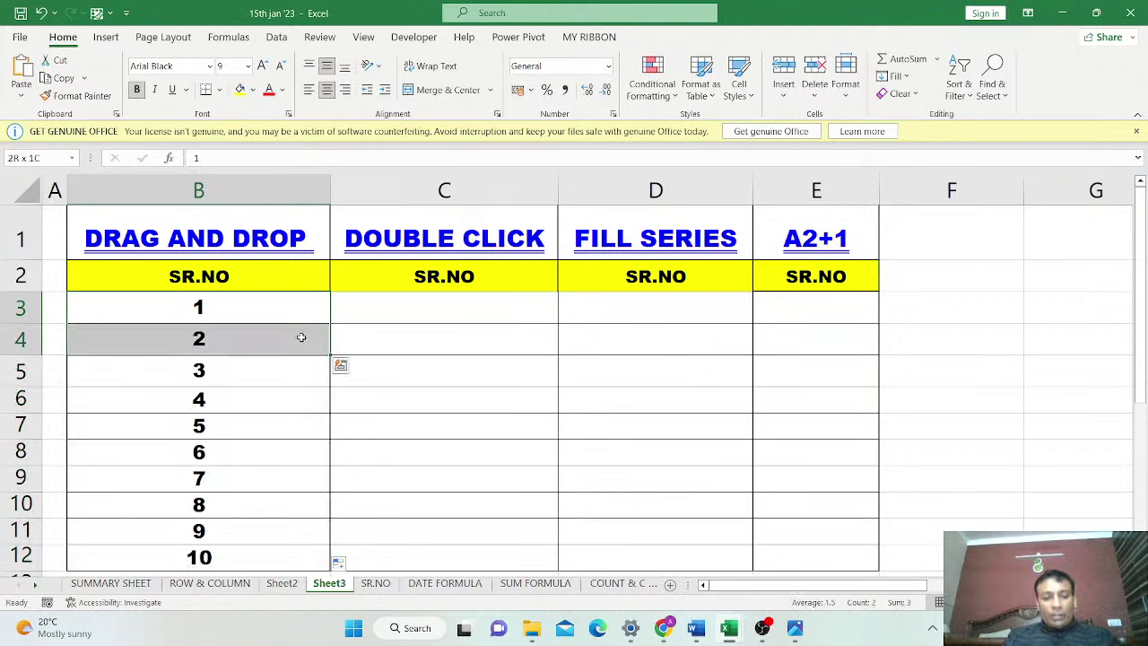
pyautogui.hotkey('ctrl', 'c')
pyautogui.click(430, 316)
pyautogui.hotkey('ctrl', 'v')
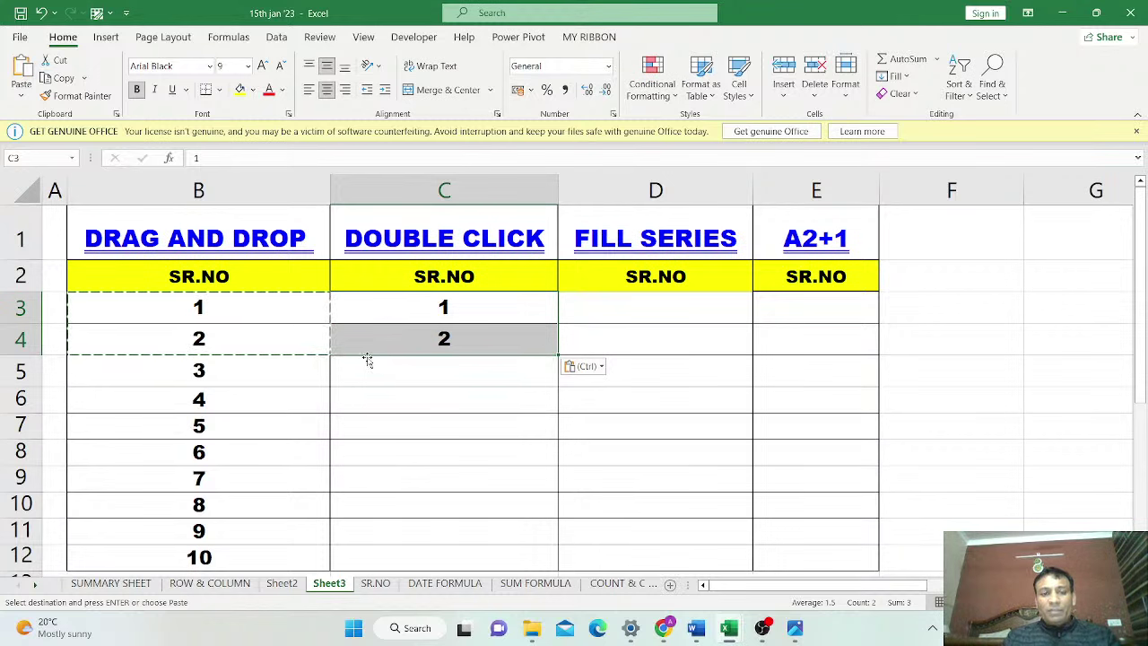
# Auto-fill the series from C3:C4 down to C12, undo it, and auto-fill it once more
pyautogui.doubleClick(558, 355)
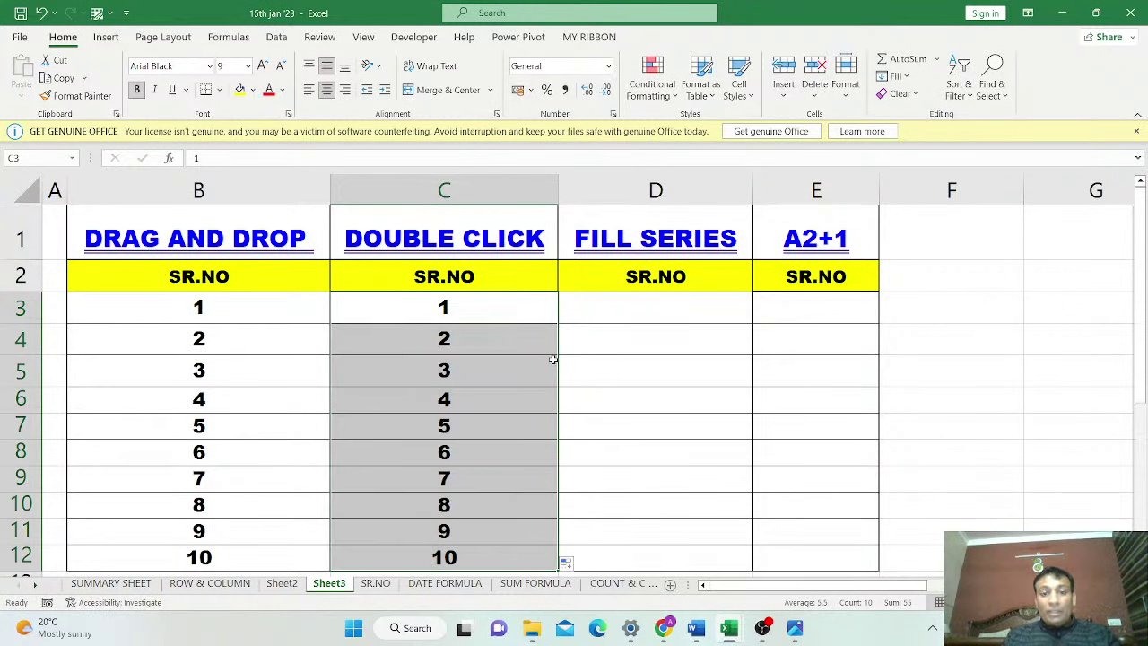
pyautogui.hotkey('ctrl', 'z')
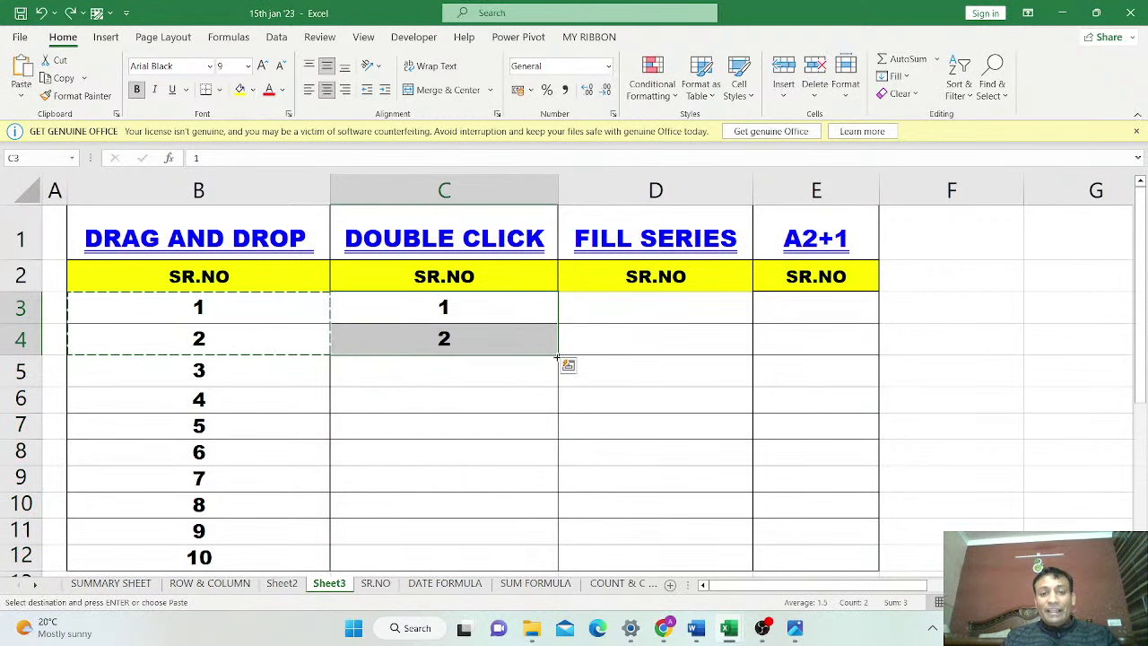
pyautogui.doubleClick(557, 356)
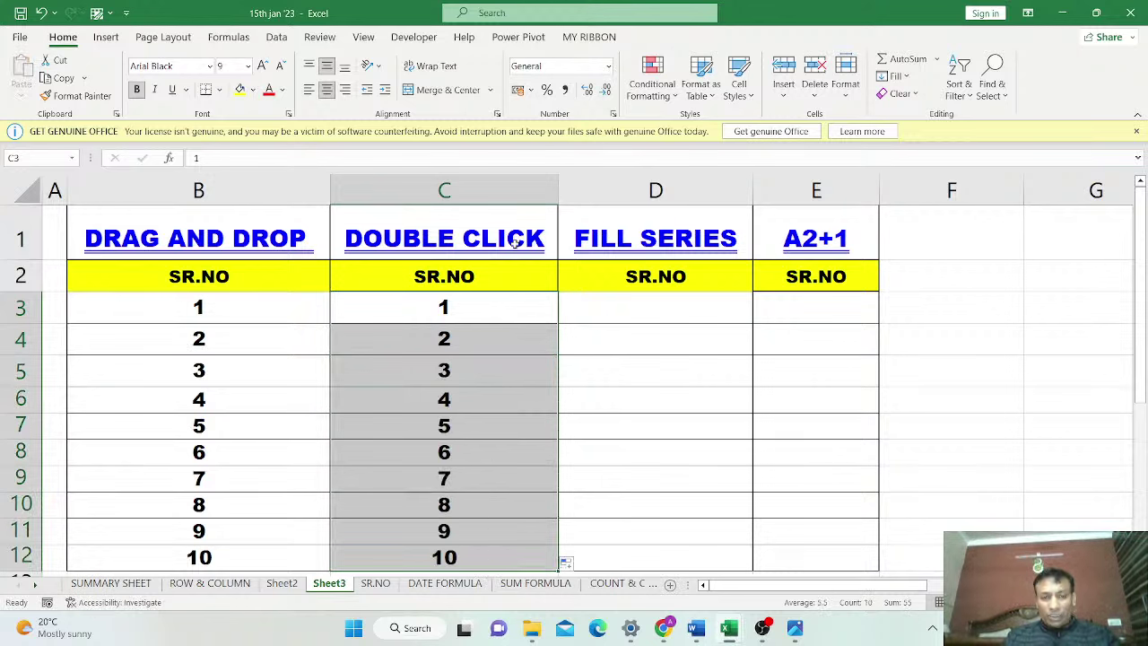
# Enter 1 in D3 as the starting number of the FILL SERIES column
pyautogui.click(655, 247)
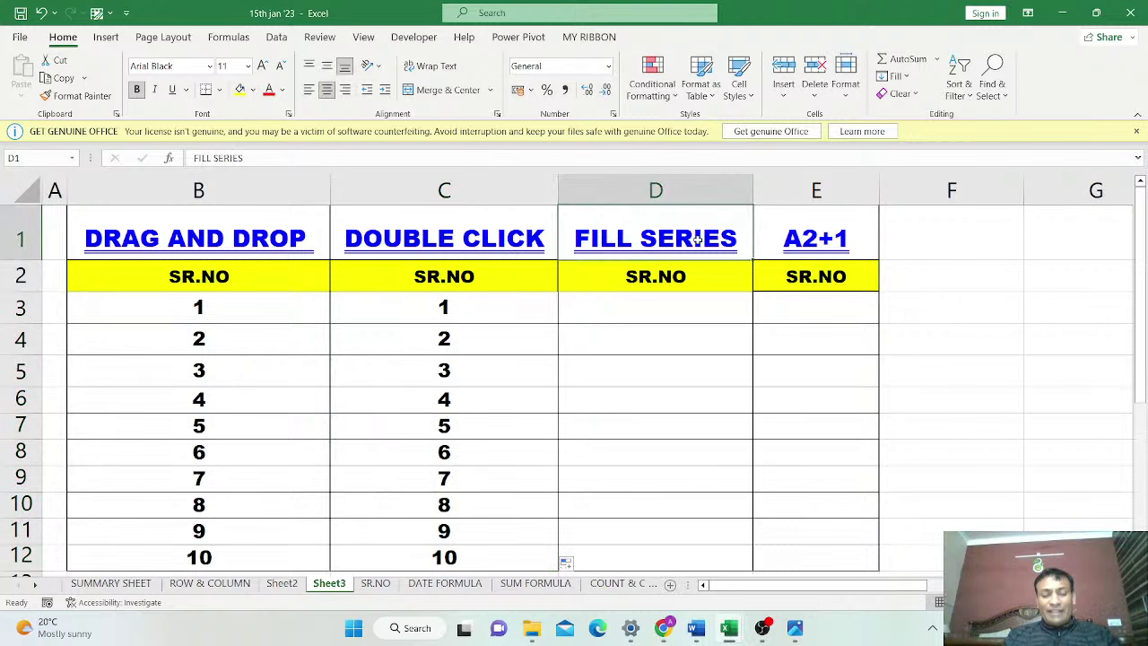
pyautogui.click(644, 304)
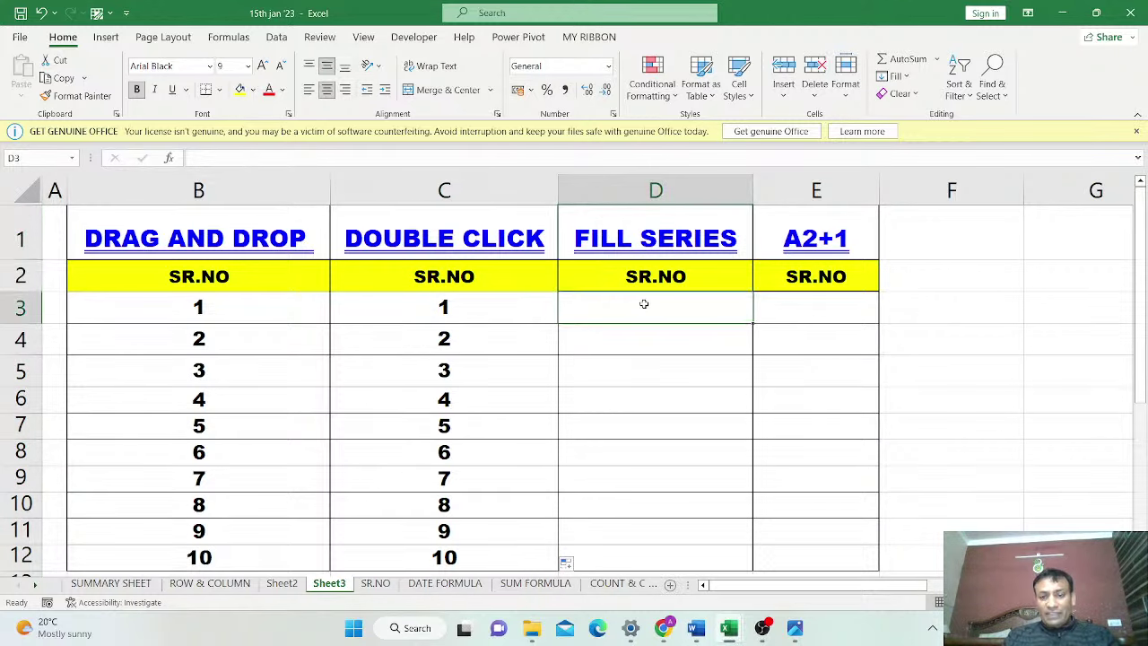
pyautogui.write('1')
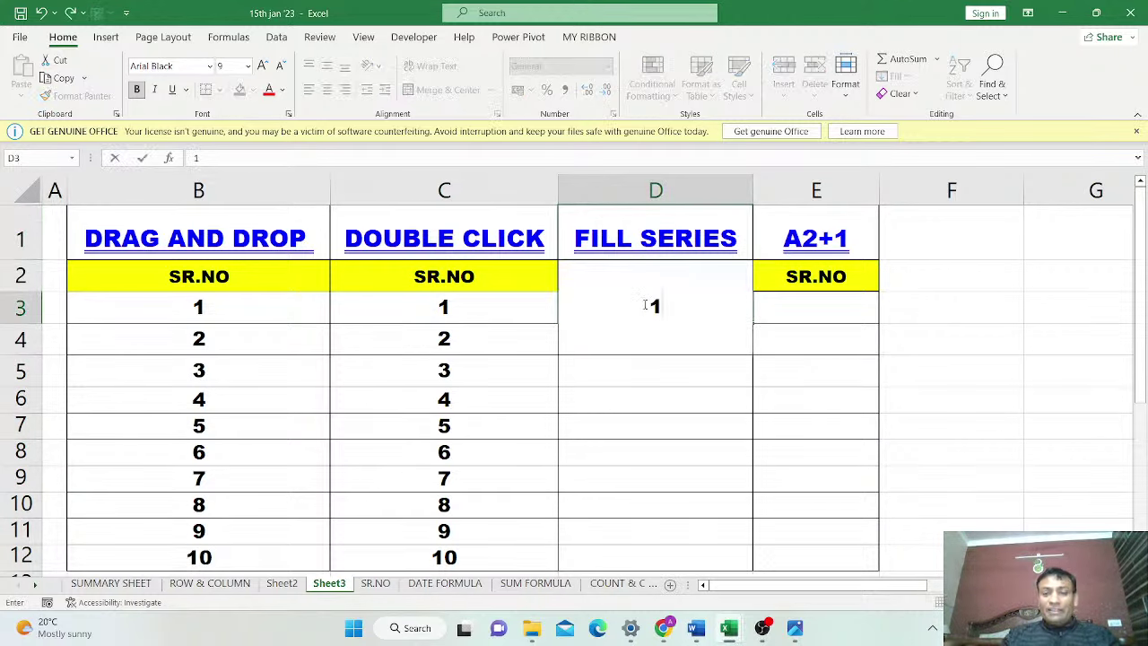
pyautogui.click(716, 310)
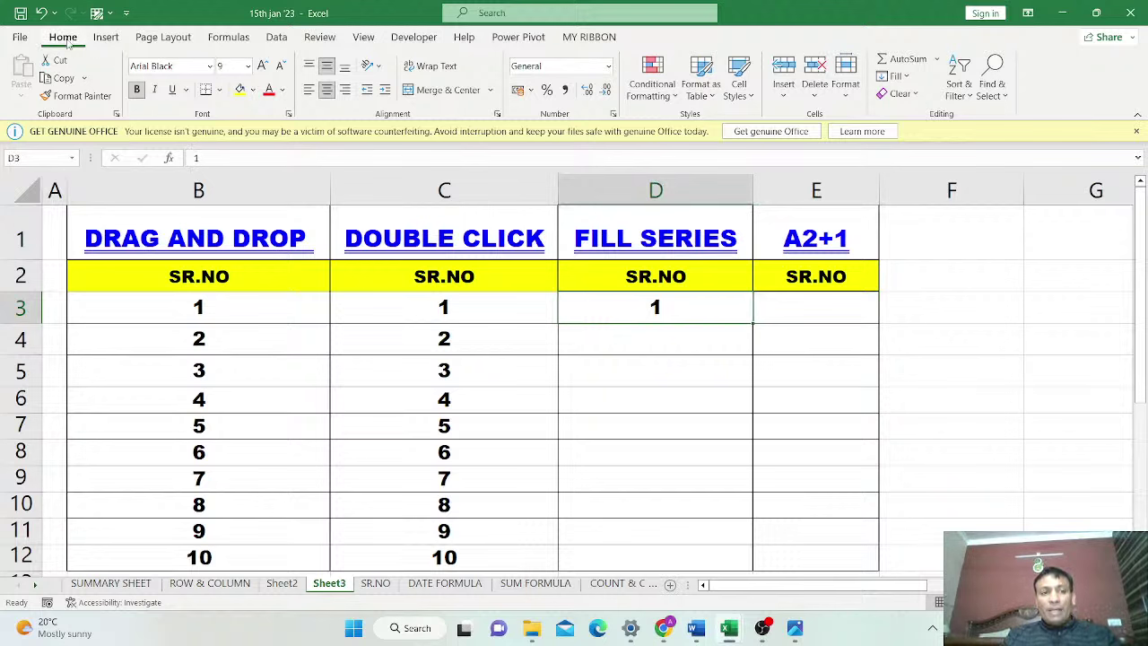
# Fill a linear series in columns from D3 with stop value 10, and undo the fill
pyautogui.click(908, 79)
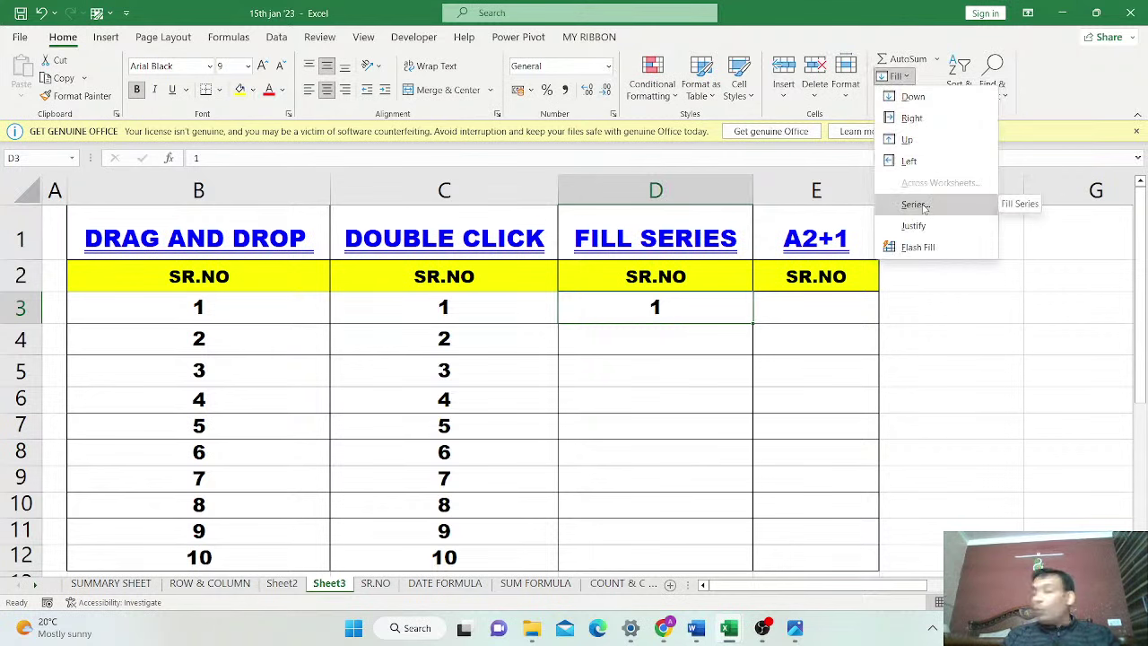
pyautogui.click(917, 205)
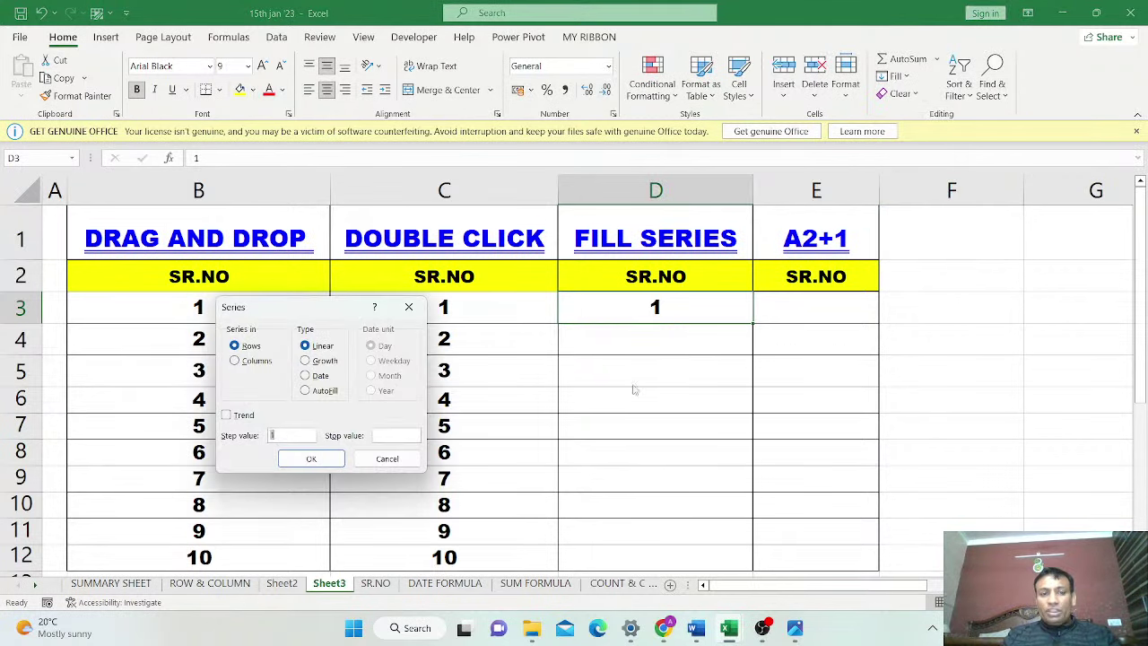
pyautogui.moveTo(305, 316); pyautogui.dragTo(447, 75)
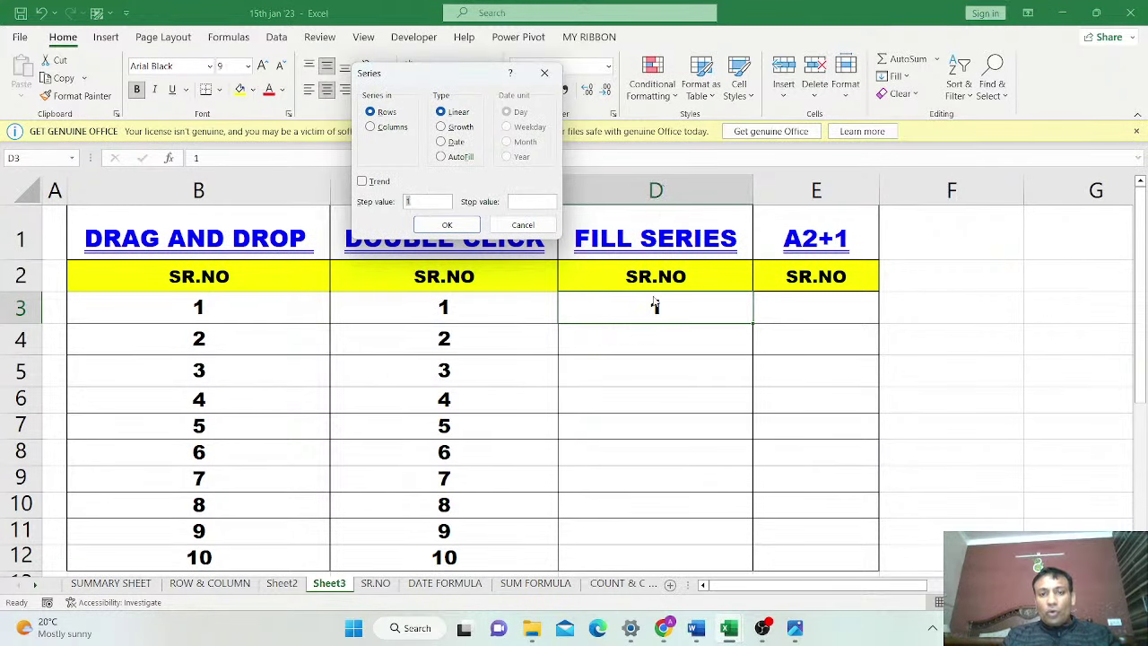
pyautogui.click(375, 128)
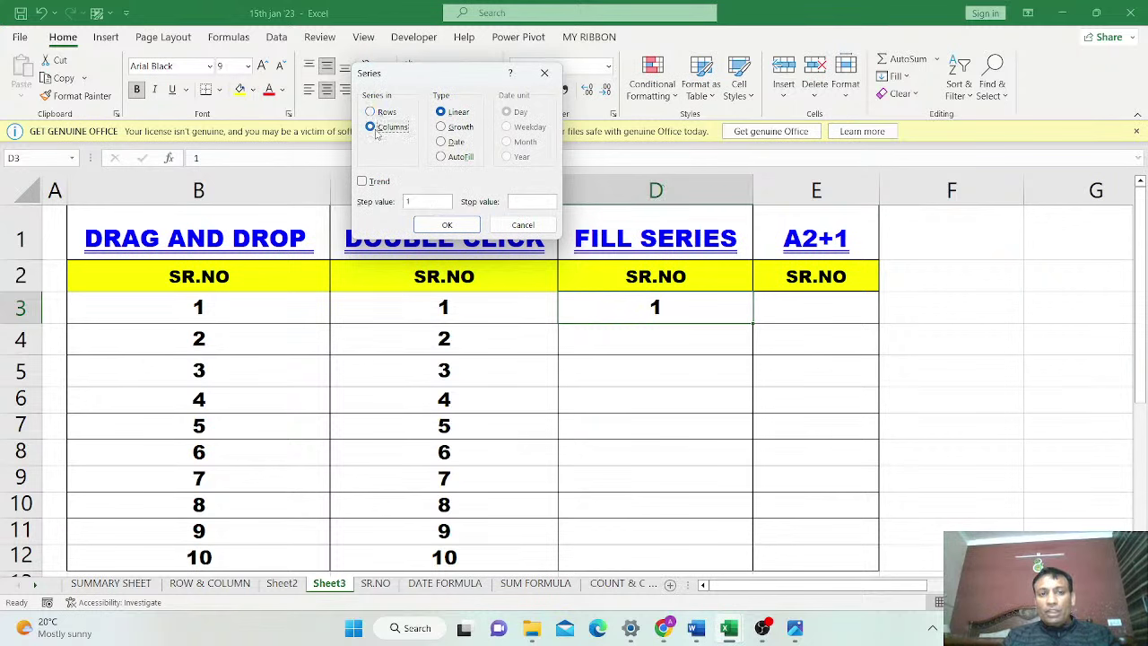
pyautogui.click(530, 202)
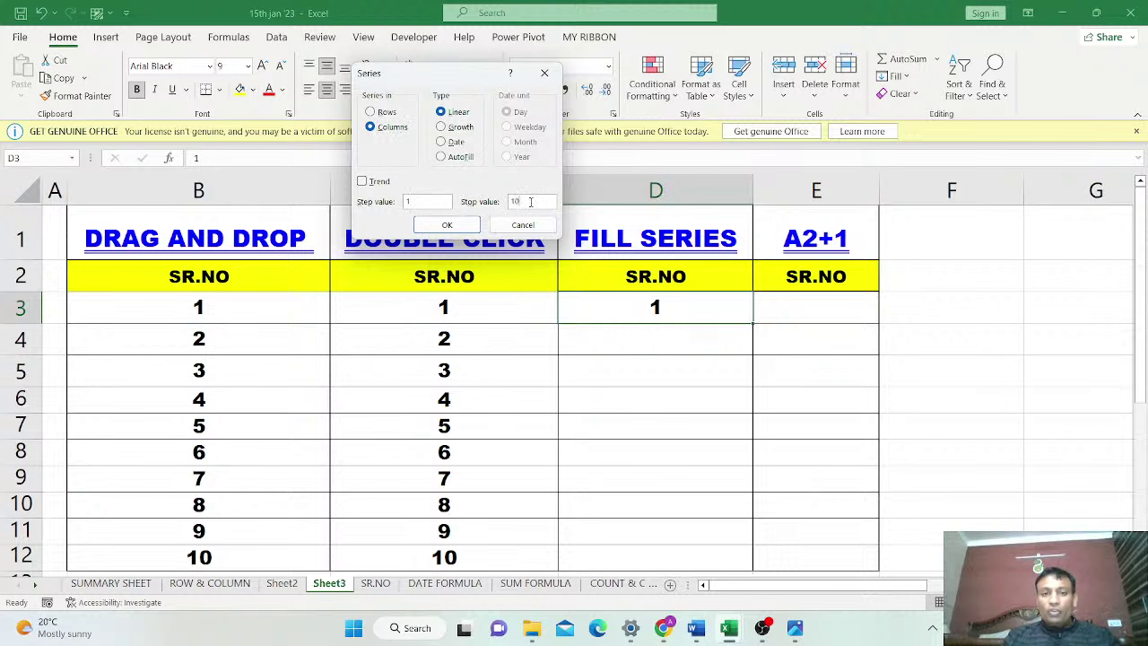
pyautogui.write('10')
pyautogui.click(446, 224)
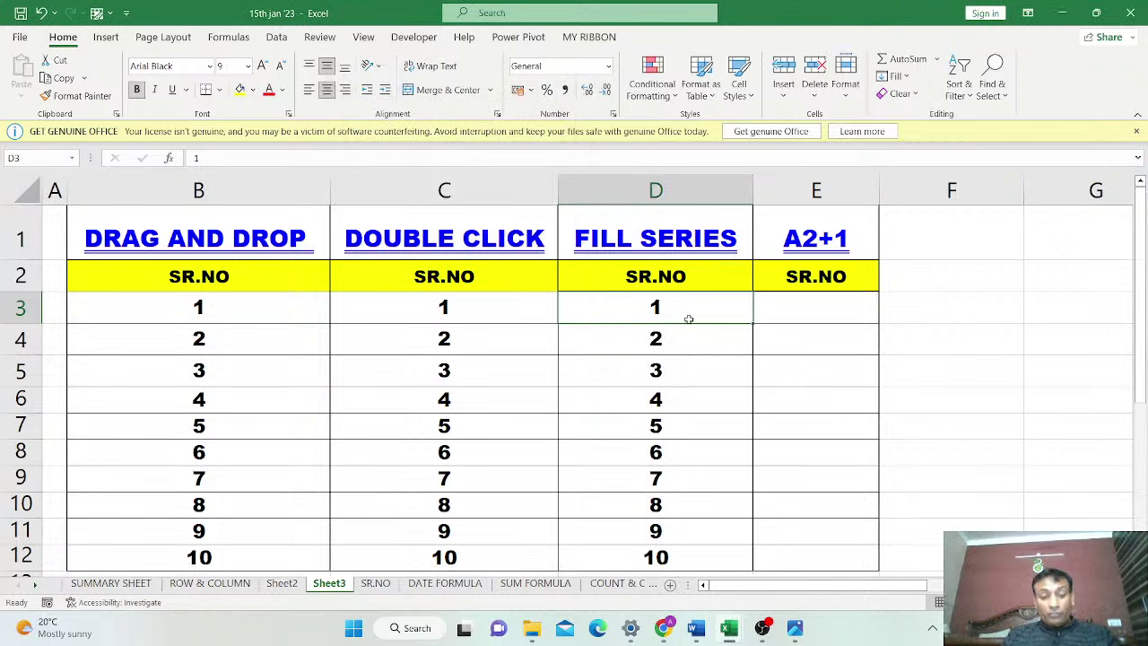
pyautogui.hotkey('ctrl', 'z')
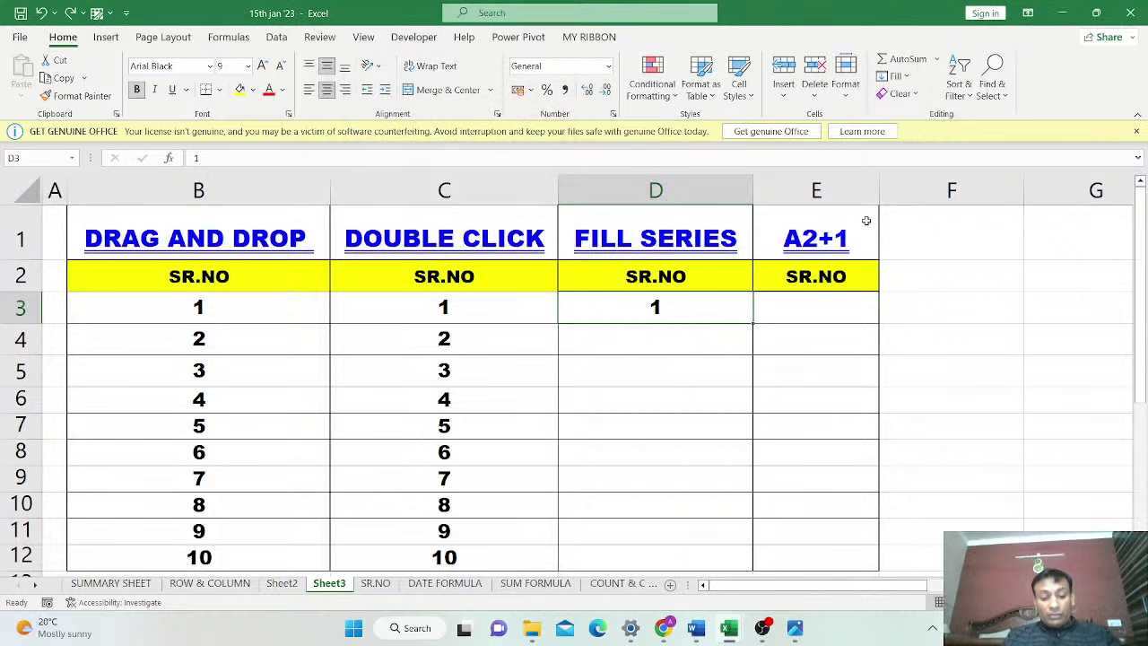
# Try a linear series fill in rows from D3 with a stop value of 1000
pyautogui.press('f')
pyautogui.press('i')
pyautogui.press('s')
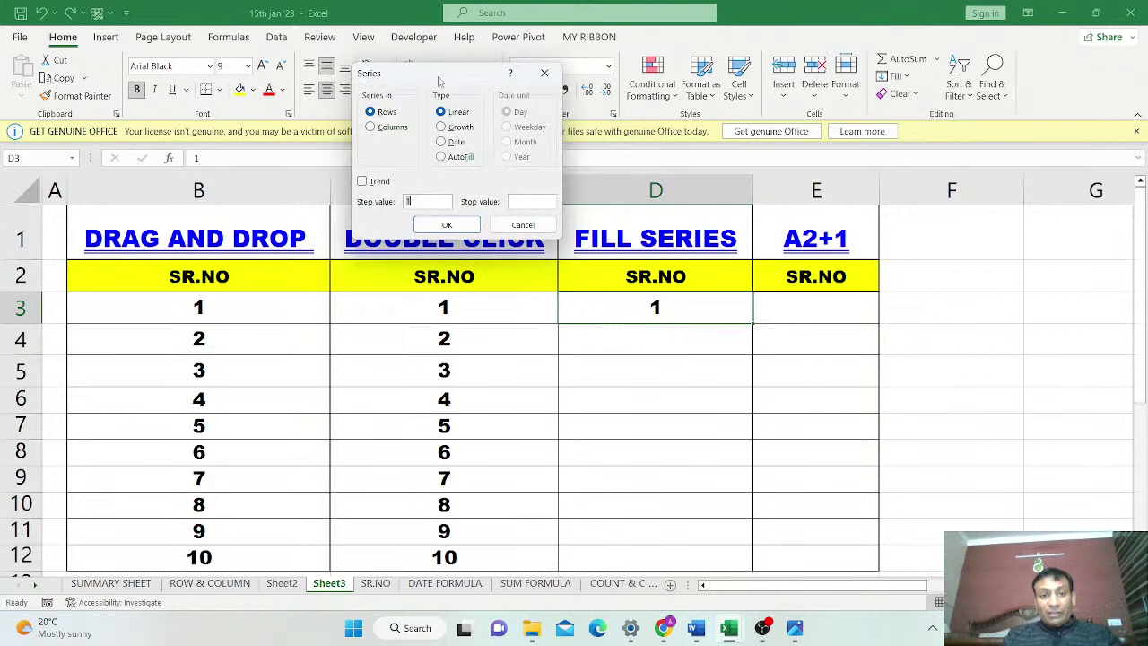
pyautogui.moveTo(439, 76); pyautogui.dragTo(395, 166)
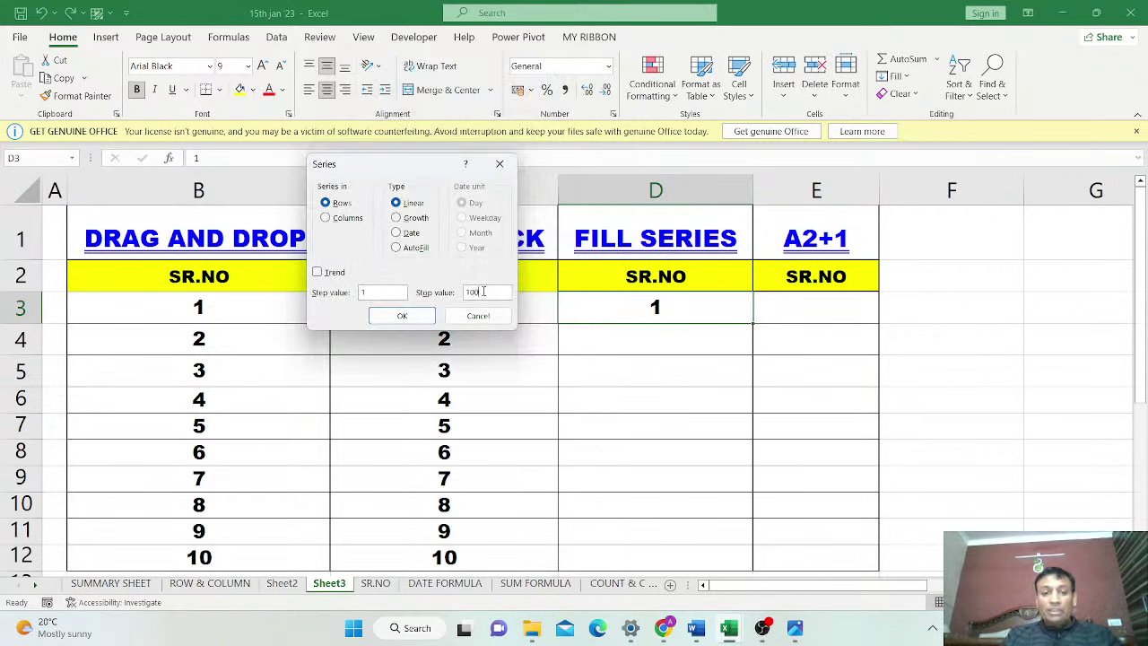
pyautogui.click(485, 291)
pyautogui.write('1000')
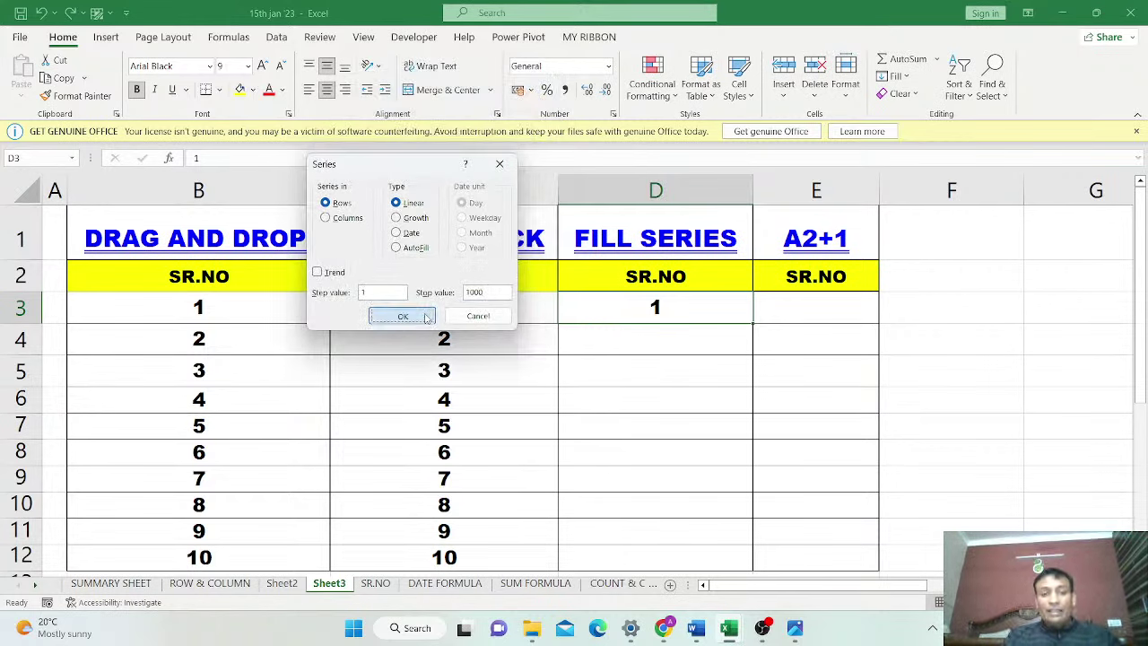
pyautogui.click(402, 316)
pyautogui.click(592, 356)
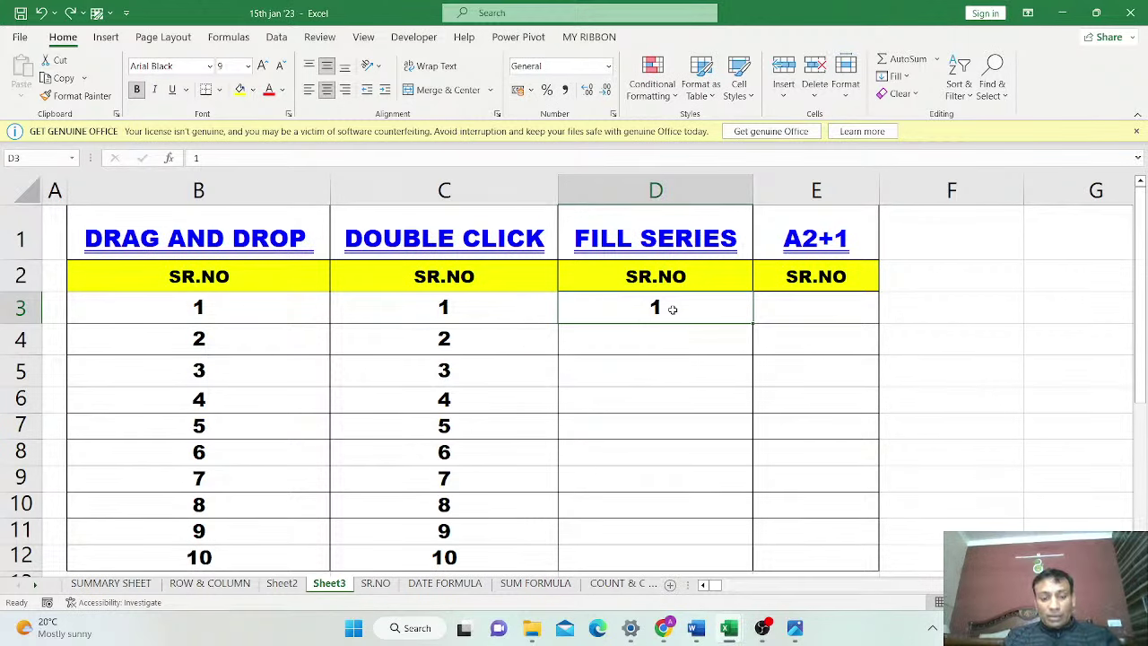
# Fill a linear series in columns from D3 with step value 1 and stop value 1000
pyautogui.hotkey('alt', 'h')
pyautogui.press('f')
pyautogui.press('i')
pyautogui.press('s')
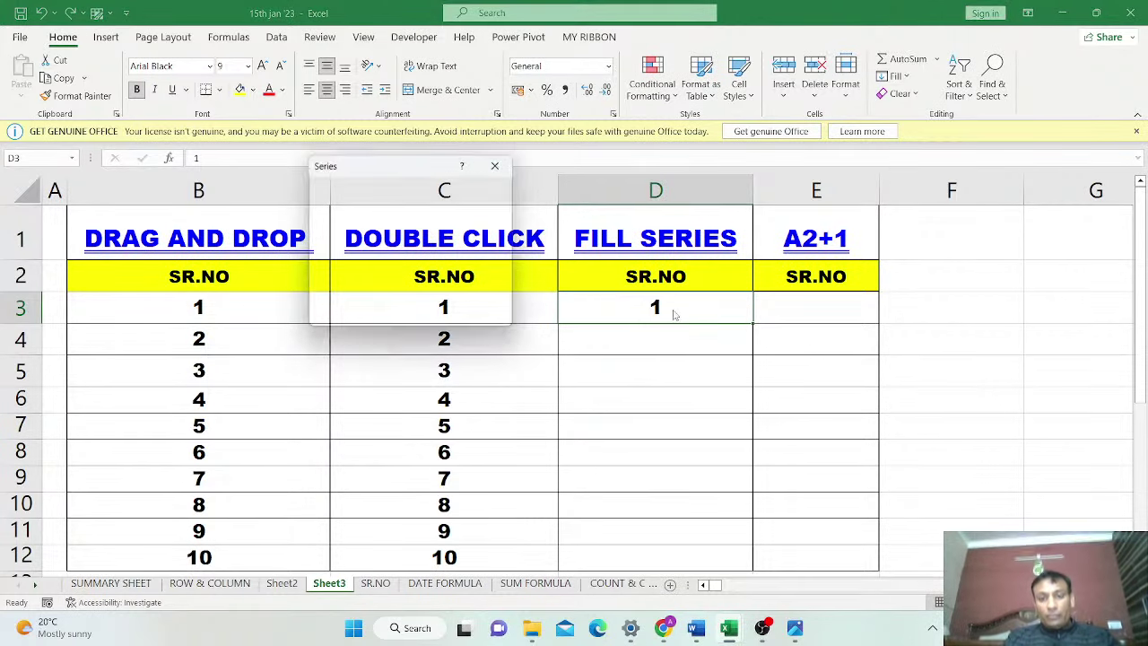
pyautogui.click(342, 219)
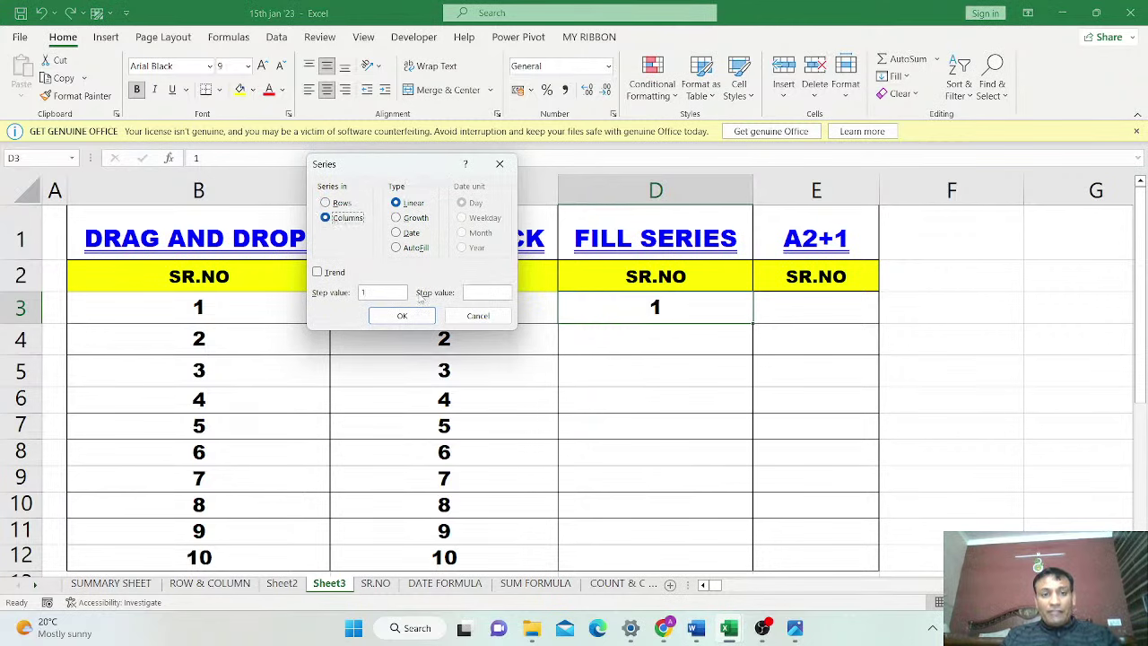
pyautogui.click(480, 291)
pyautogui.write('100')
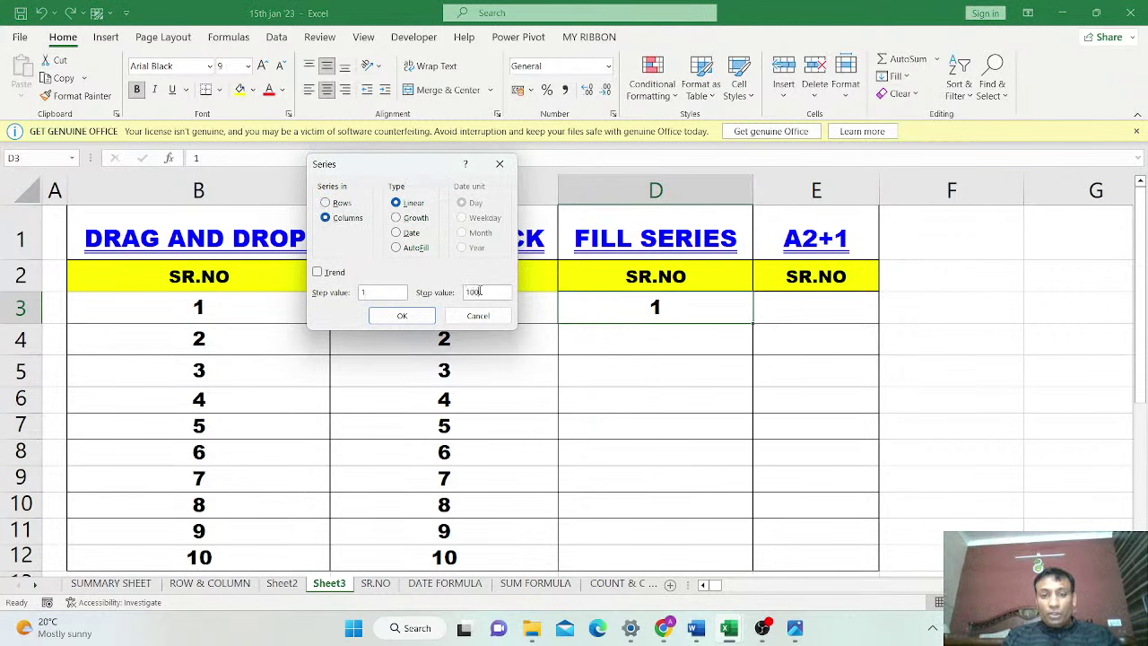
pyautogui.write('0')
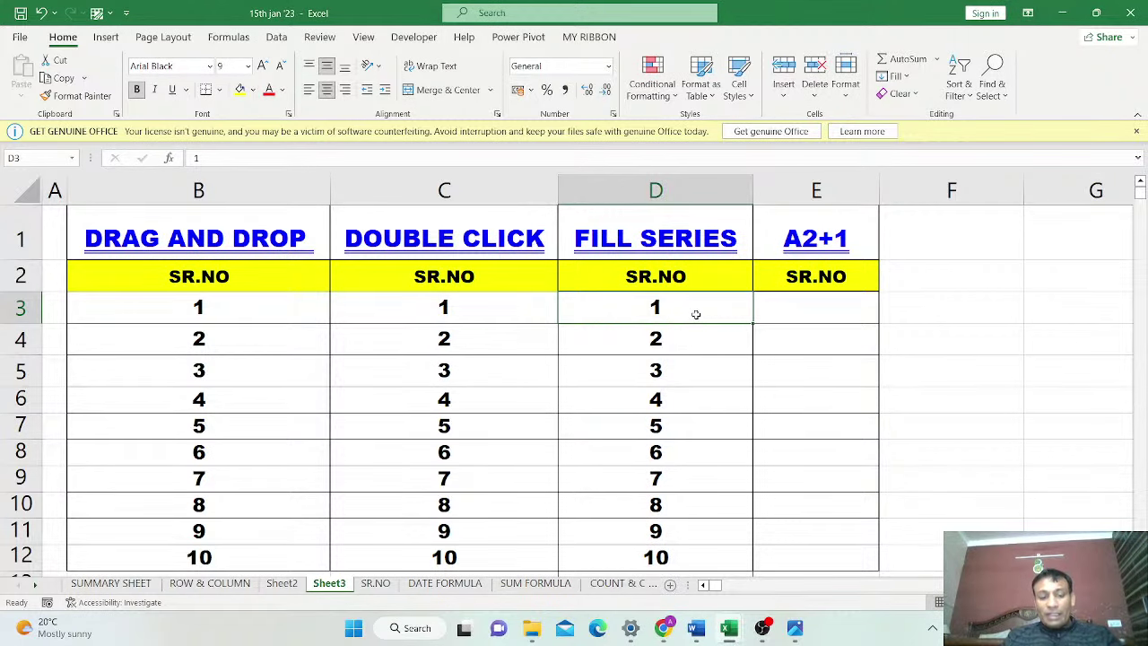
# Freeze the panes at cell D3 so the two header rows stay in view
pyautogui.hotkey('alt', 'w')
pyautogui.press('f')
pyautogui.press('f')
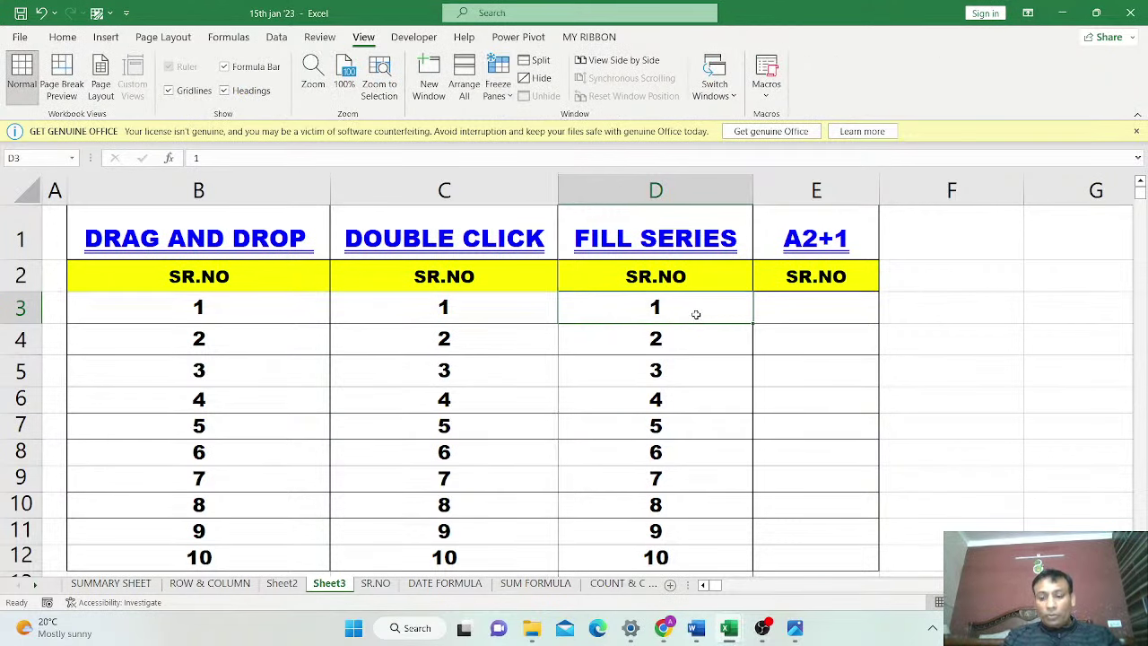
# Go to the last number of the column D series and return to D3
pyautogui.hotkey('ctrl', 'Down')
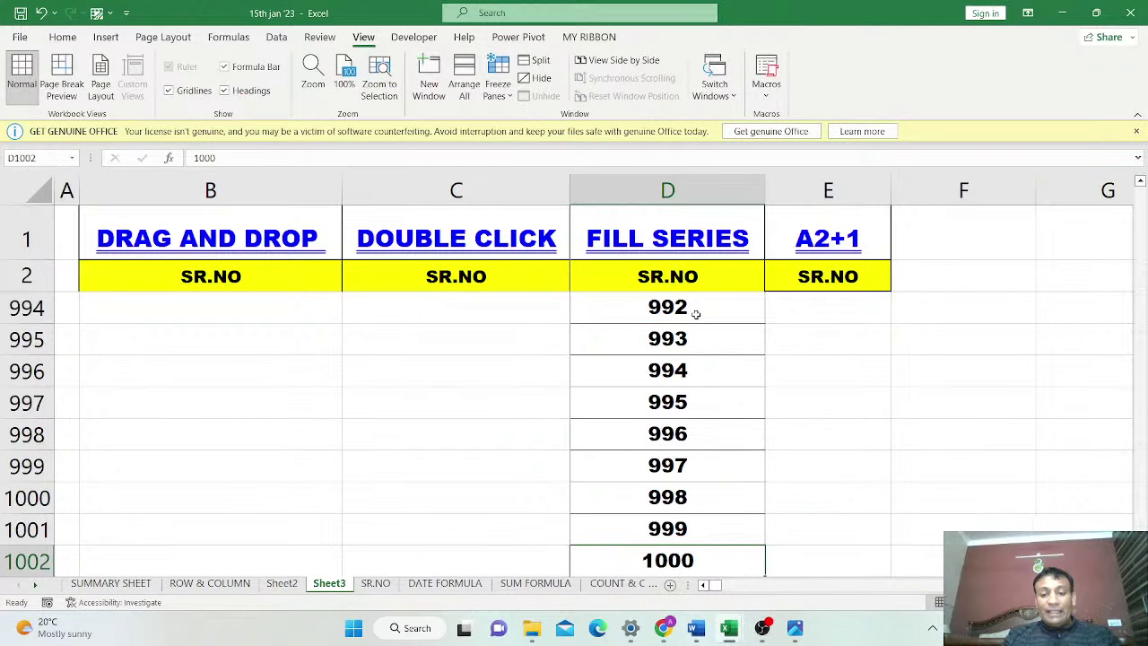
pyautogui.hotkey('ctrl', 'Up')
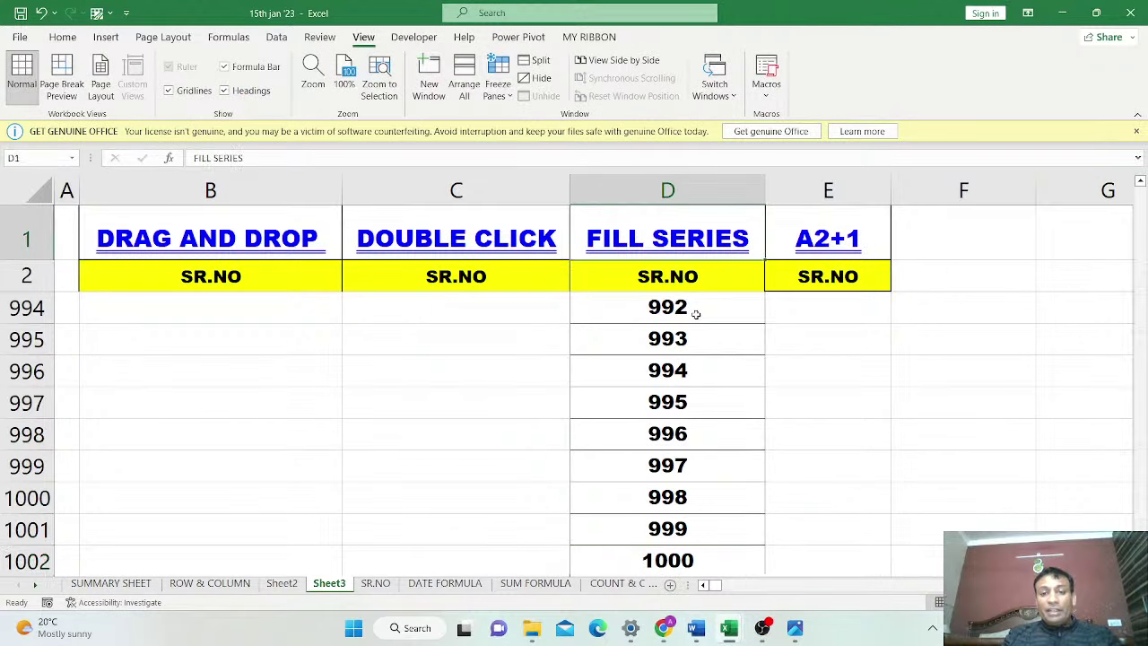
pyautogui.press('Down')
pyautogui.press('Down')
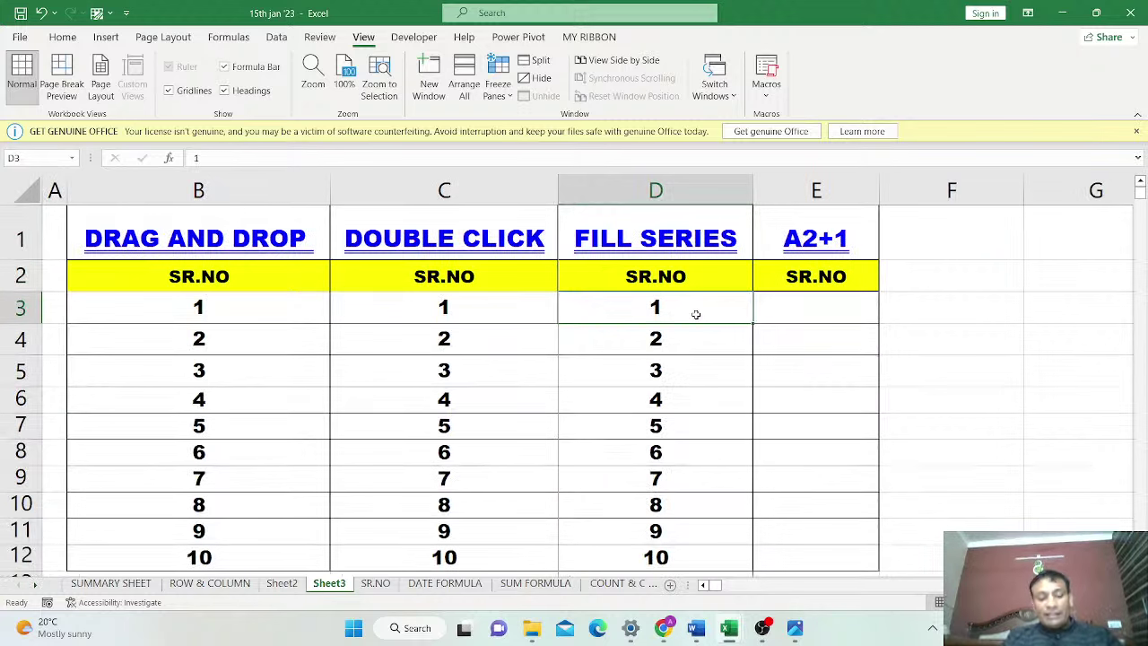
# Try to shorten the column D series by filling again in columns with stop value 10, and check the rows below
pyautogui.hotkey('alt', 'h')
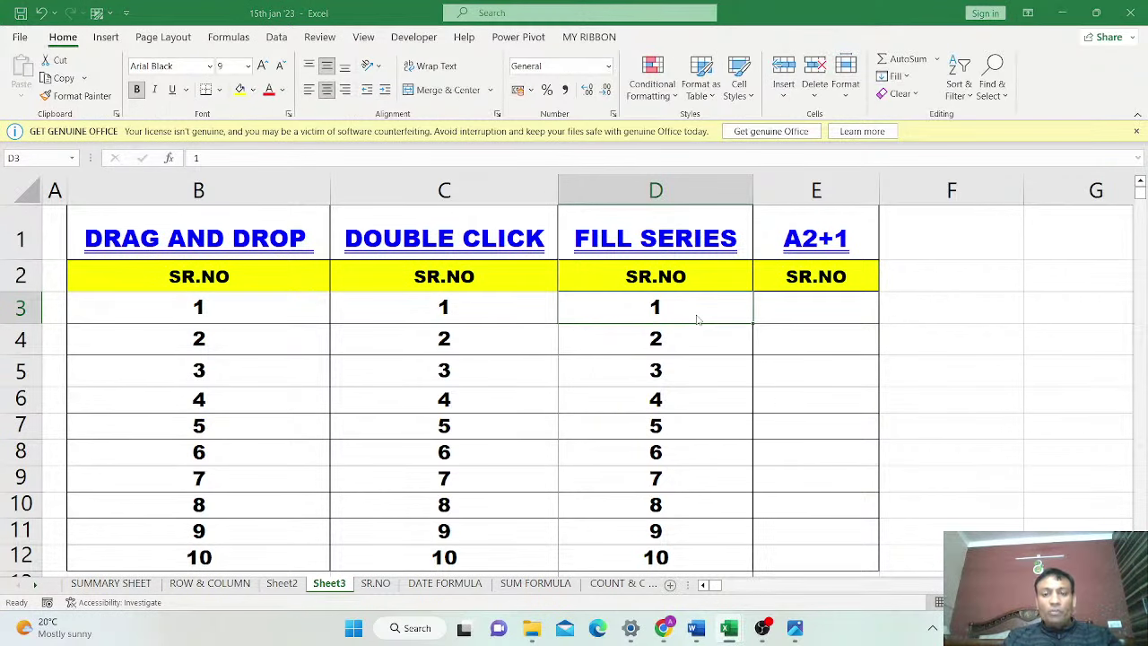
pyautogui.press('f')
pyautogui.press('i')
pyautogui.press('s')
pyautogui.click(333, 220)
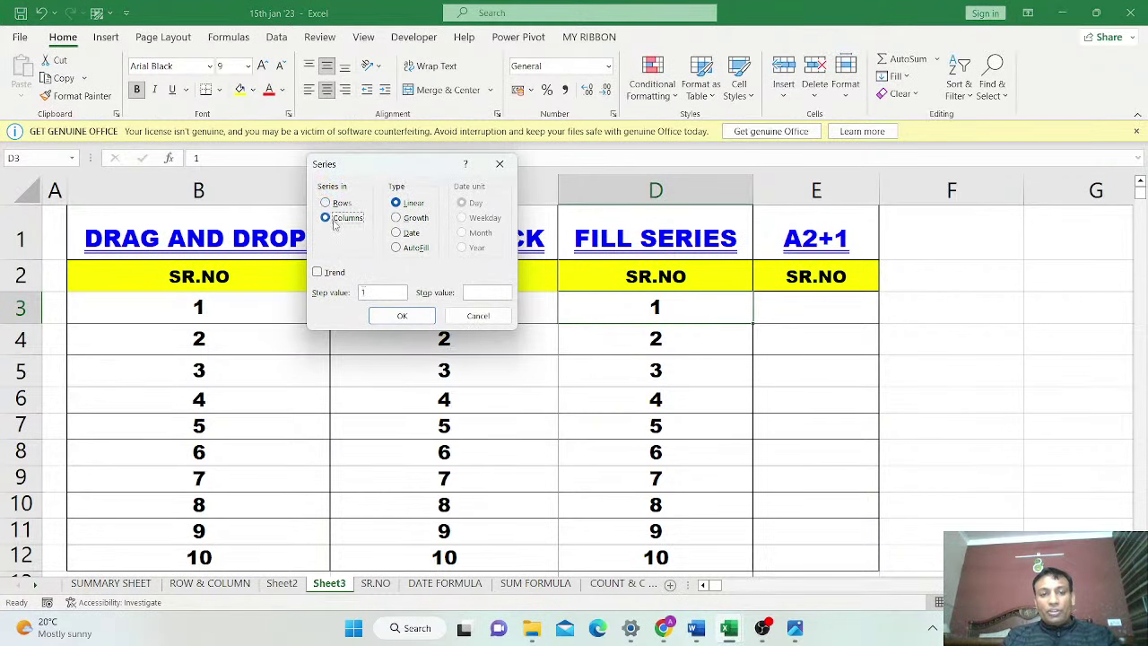
pyautogui.write('10')
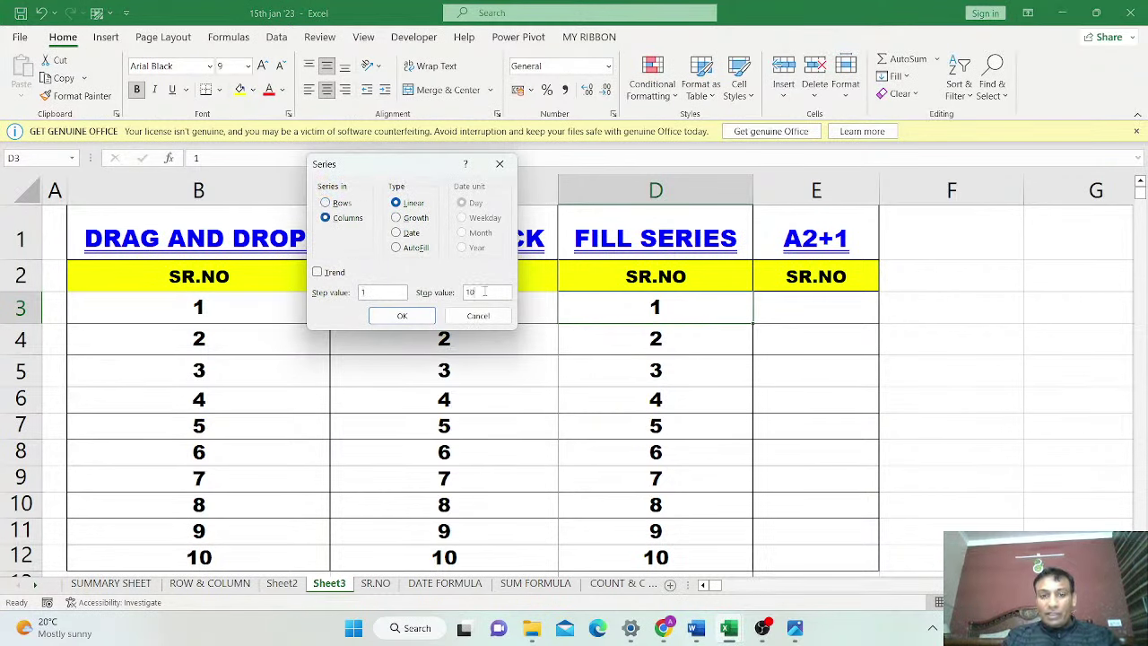
pyautogui.click(403, 316)
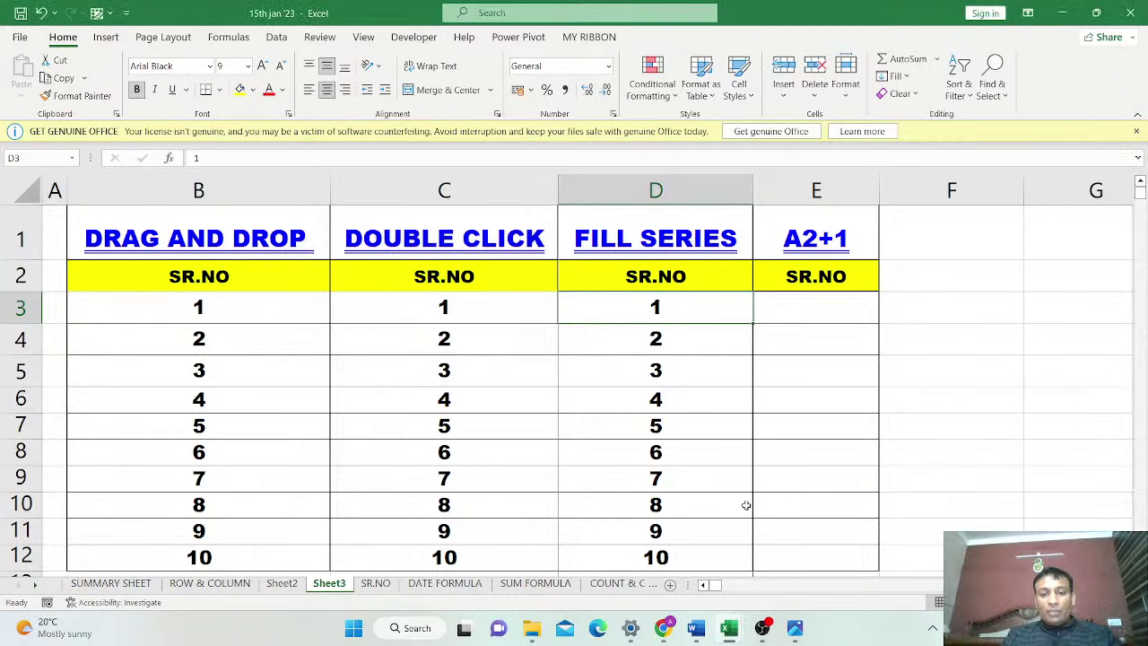
pyautogui.scroll(-2, 741, 506)
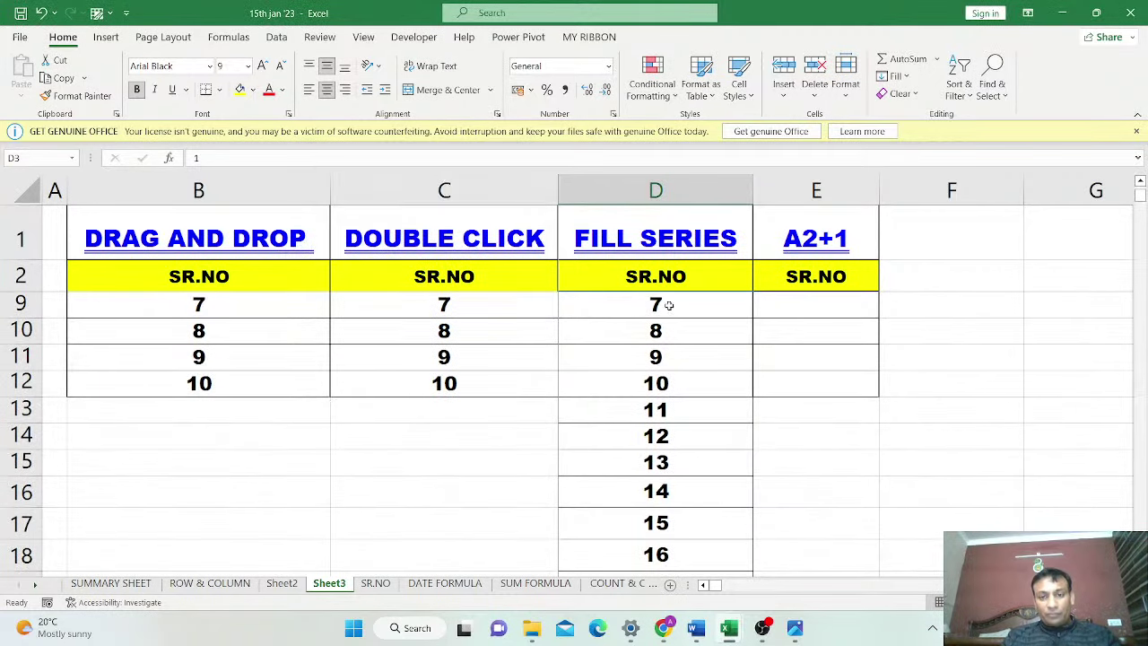
pyautogui.scroll(2, 669, 303)
pyautogui.scroll(-9, 666, 311)
pyautogui.scroll(8, 674, 362)
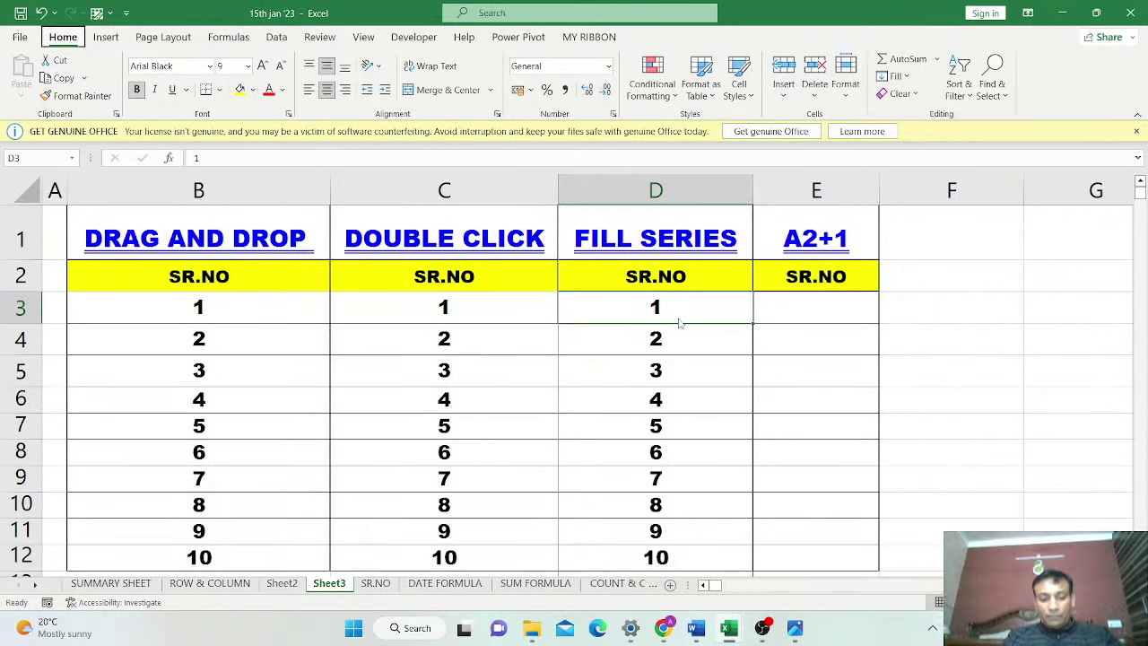
# Repeat the column-wise series fill from D3 with stop value 10 and inspect the numbers beyond row 12
pyautogui.hotkey('alt', 'h')
pyautogui.press('f')
pyautogui.press('i')
pyautogui.press('s')
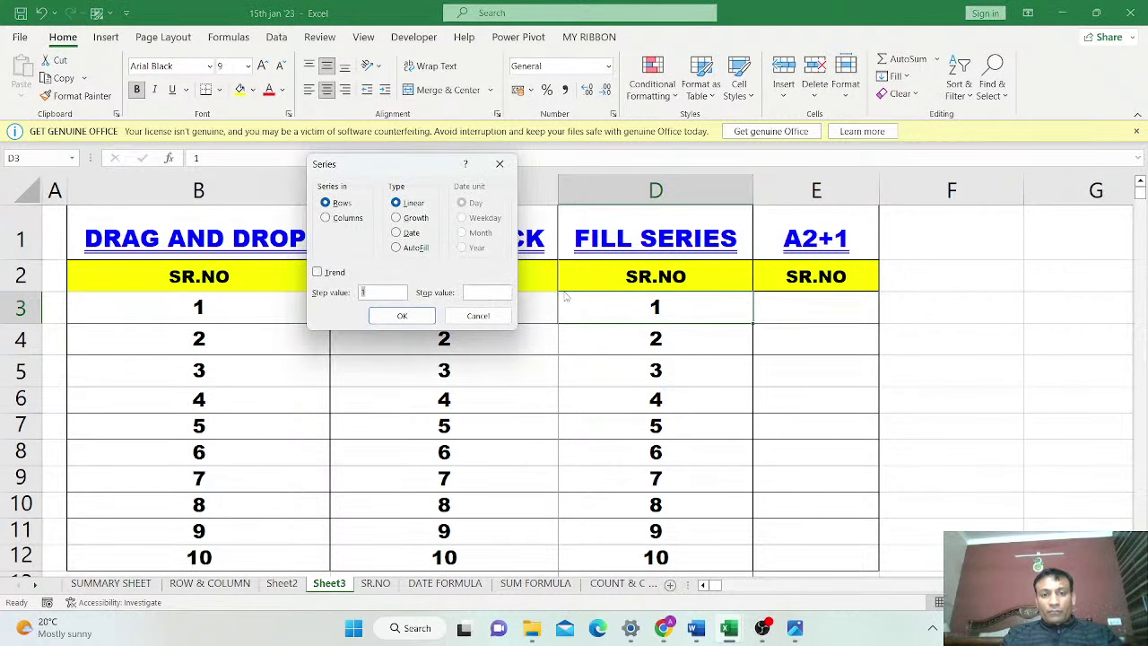
pyautogui.click(325, 218)
pyautogui.write('10')
pyautogui.click(416, 315)
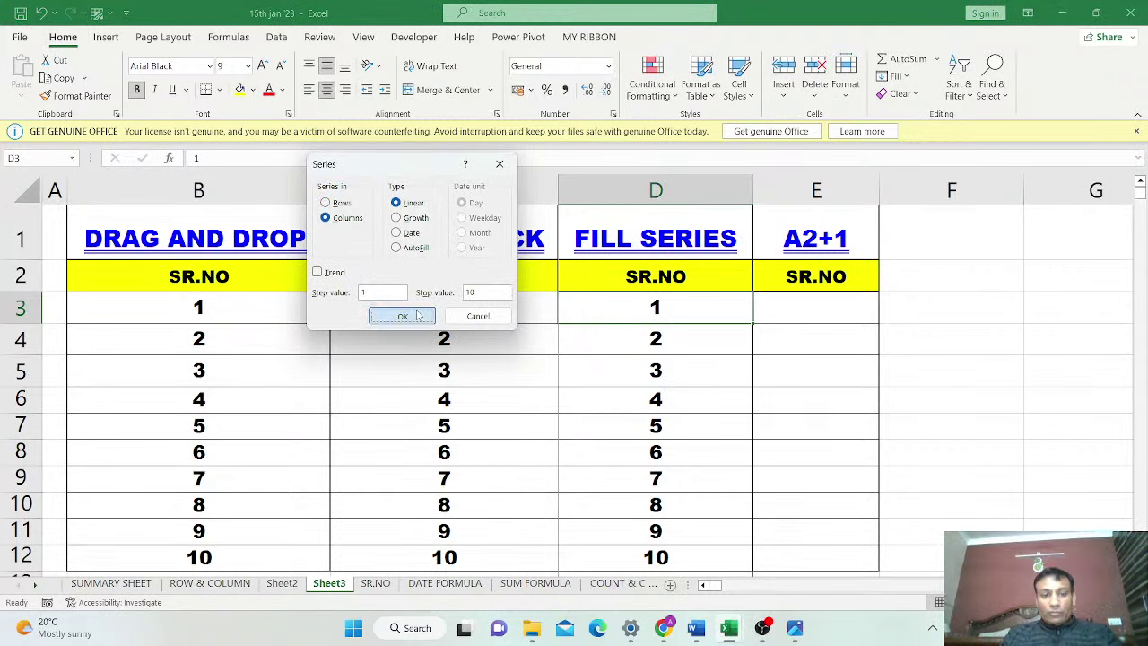
pyautogui.scroll(-4, 702, 372)
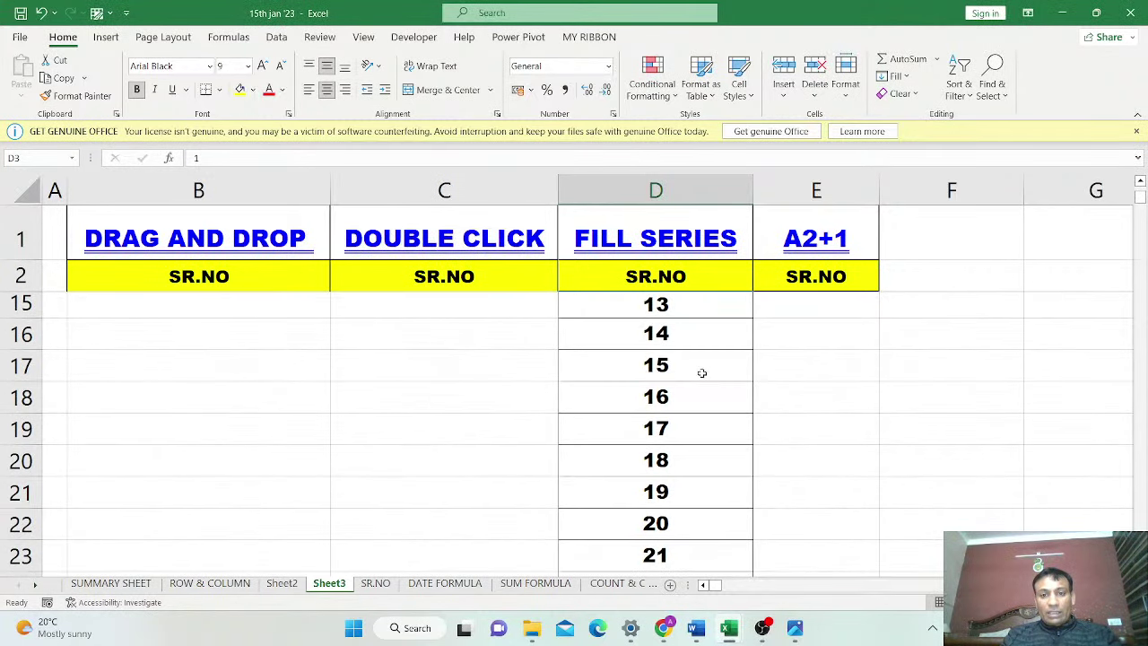
pyautogui.scroll(4, 701, 373)
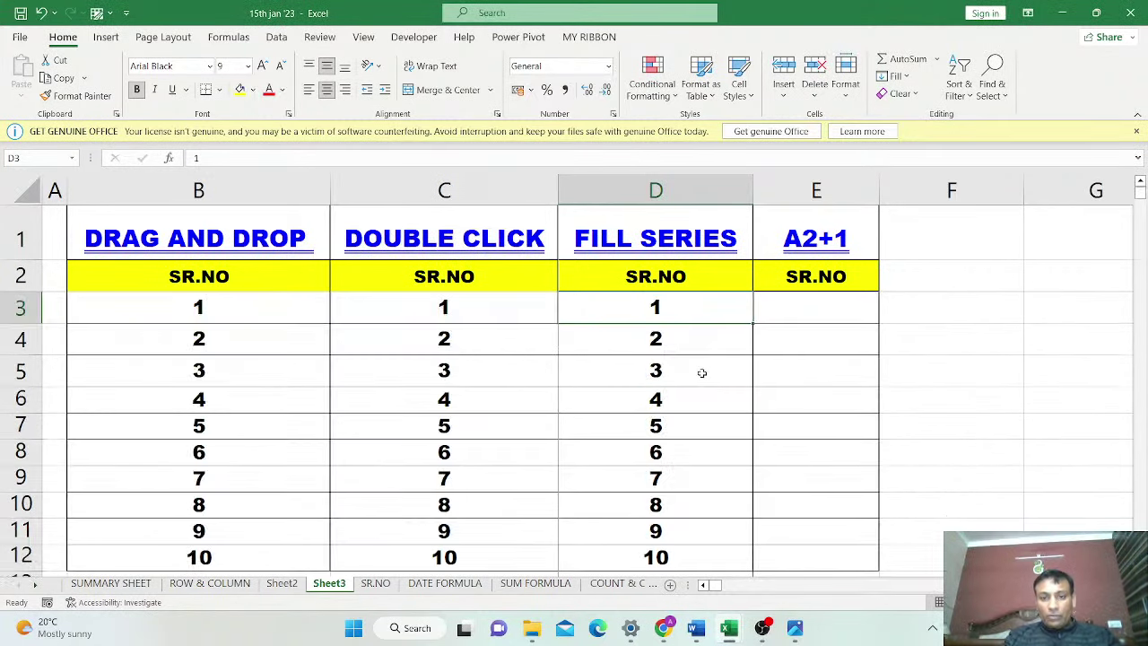
# Clear the whole number series from D3 to D1002 and return to the SR.NO header in D2
pyautogui.hotkey('ctrl', 'shift', 'Down')
pyautogui.press('Delete')
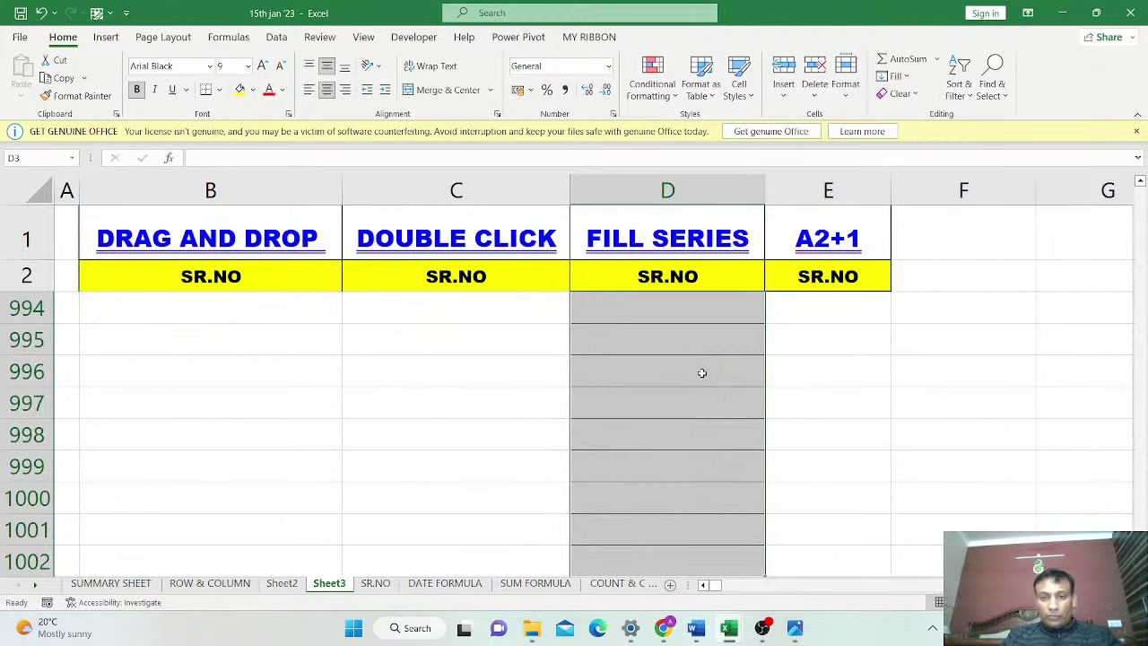
pyautogui.scroll(20, 702, 373)
pyautogui.hotkey('ctrl', 'Up')
pyautogui.hotkey('ctrl', 'Up')
pyautogui.press('Down')
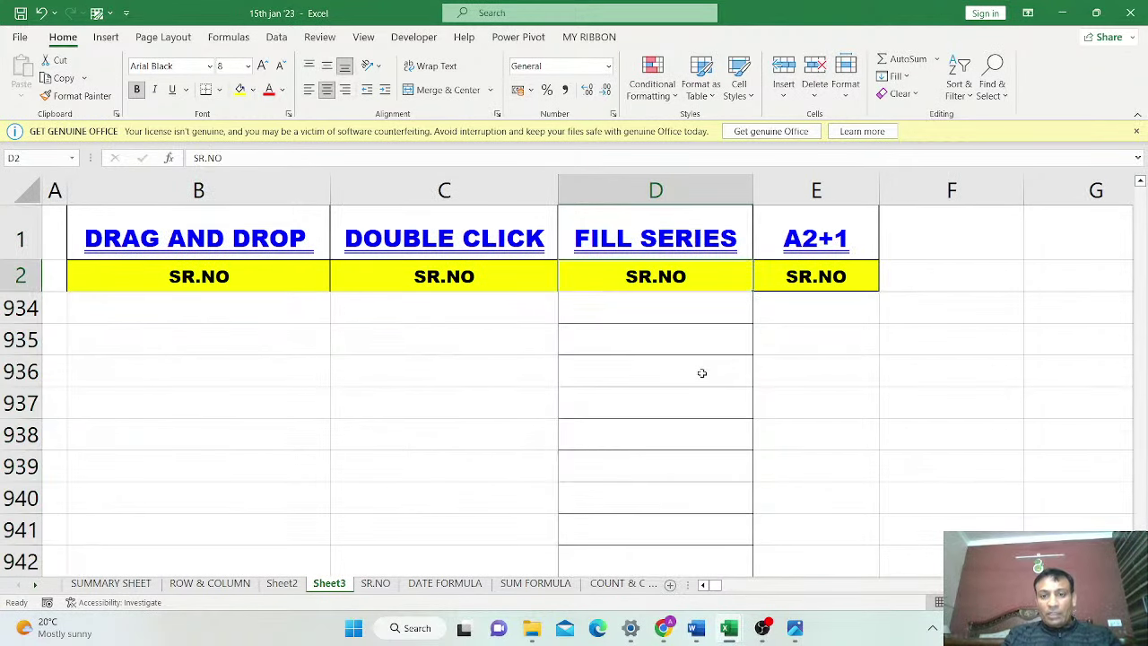
# Enter 1 in D3 as the starting serial number and keep that cell selected
pyautogui.press('Down')
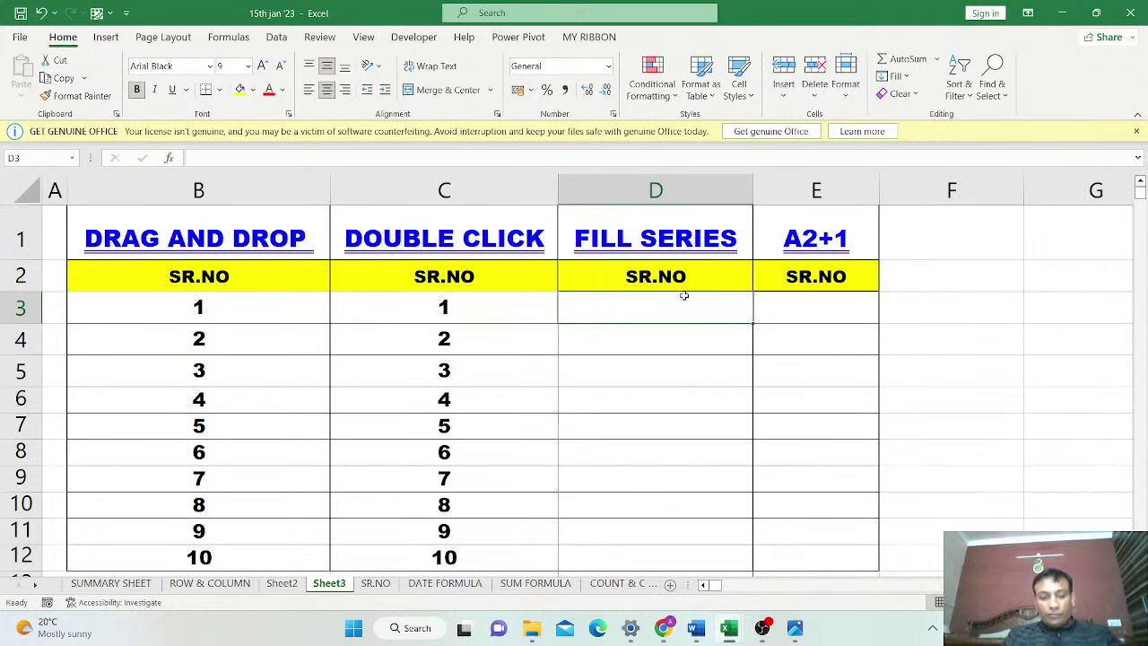
pyautogui.write('1')
pyautogui.click(662, 366)
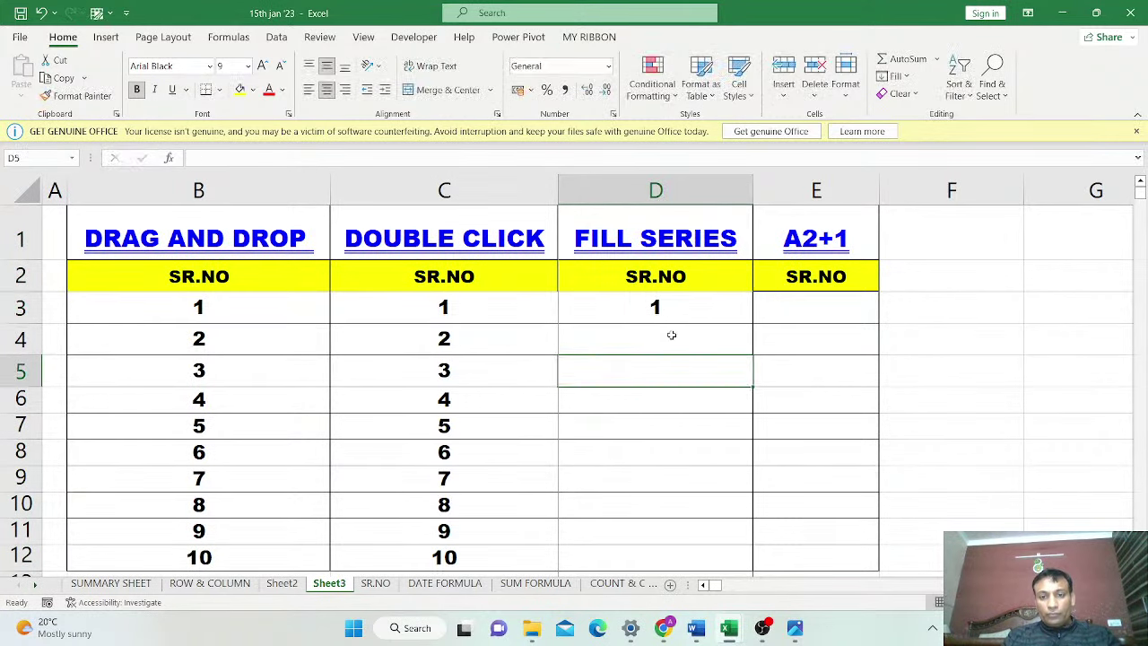
pyautogui.click(675, 311)
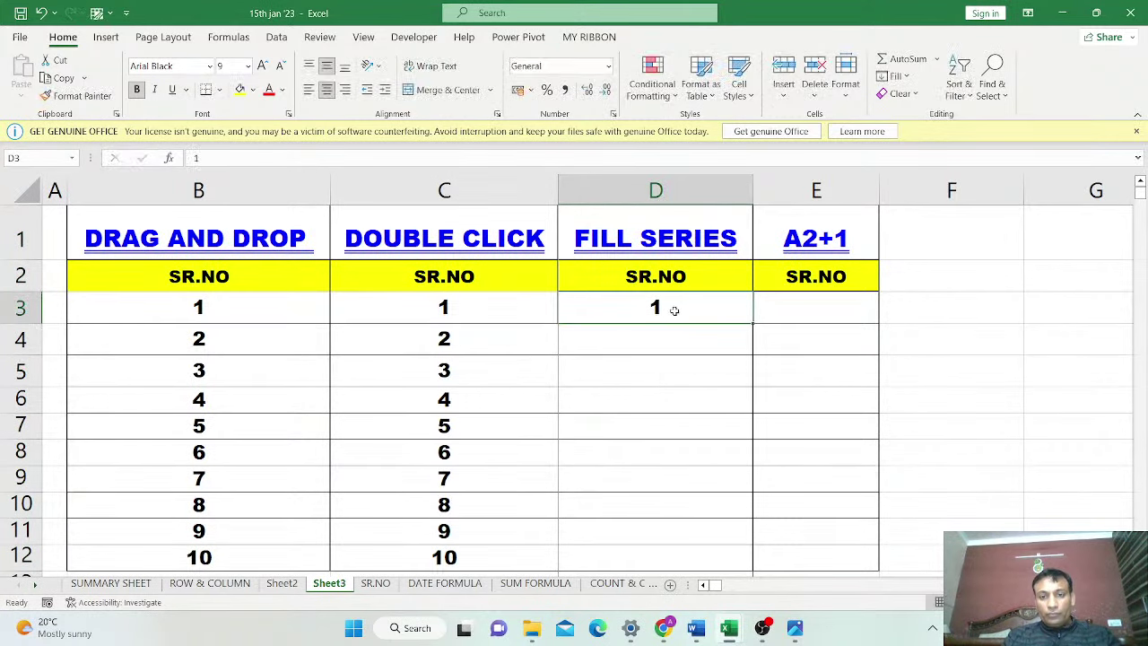
# Fill a linear series from D3 in columns with step value 1 and stop value 10, and check the rows below
pyautogui.click(894, 76)
pyautogui.click(916, 204)
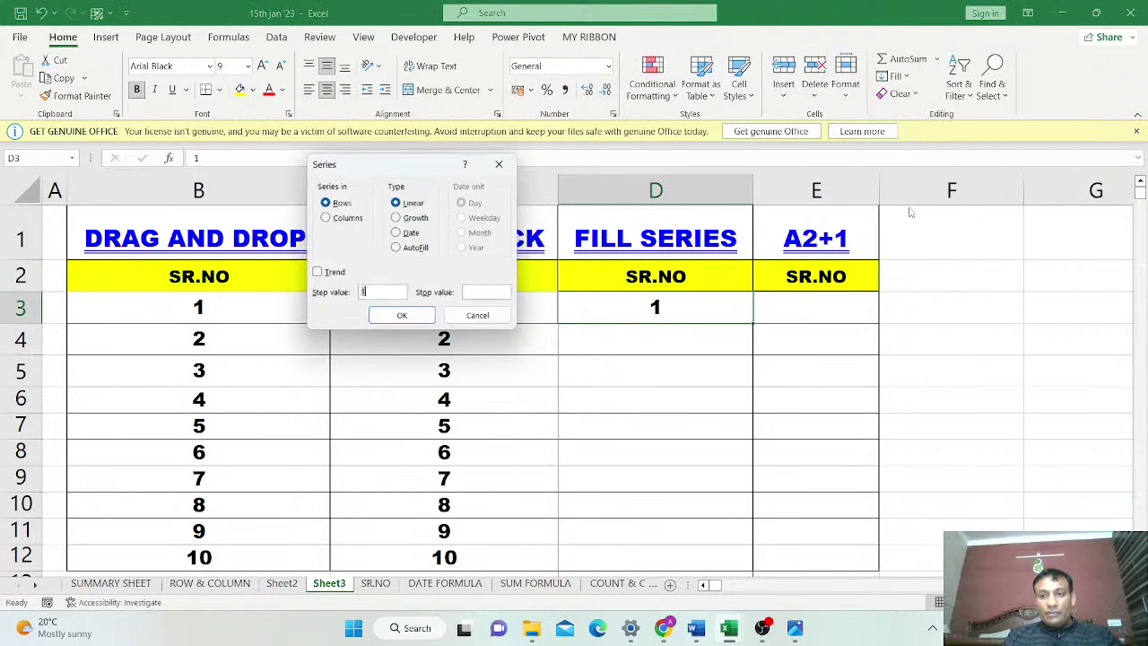
pyautogui.click(346, 223)
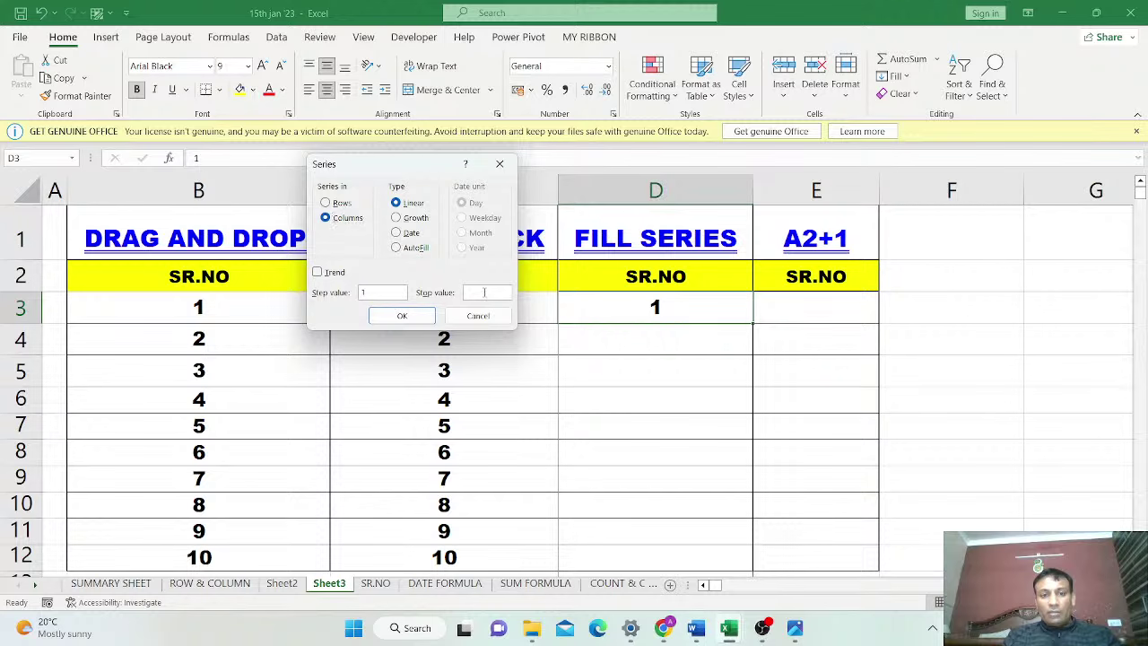
pyautogui.click(484, 291)
pyautogui.write('10')
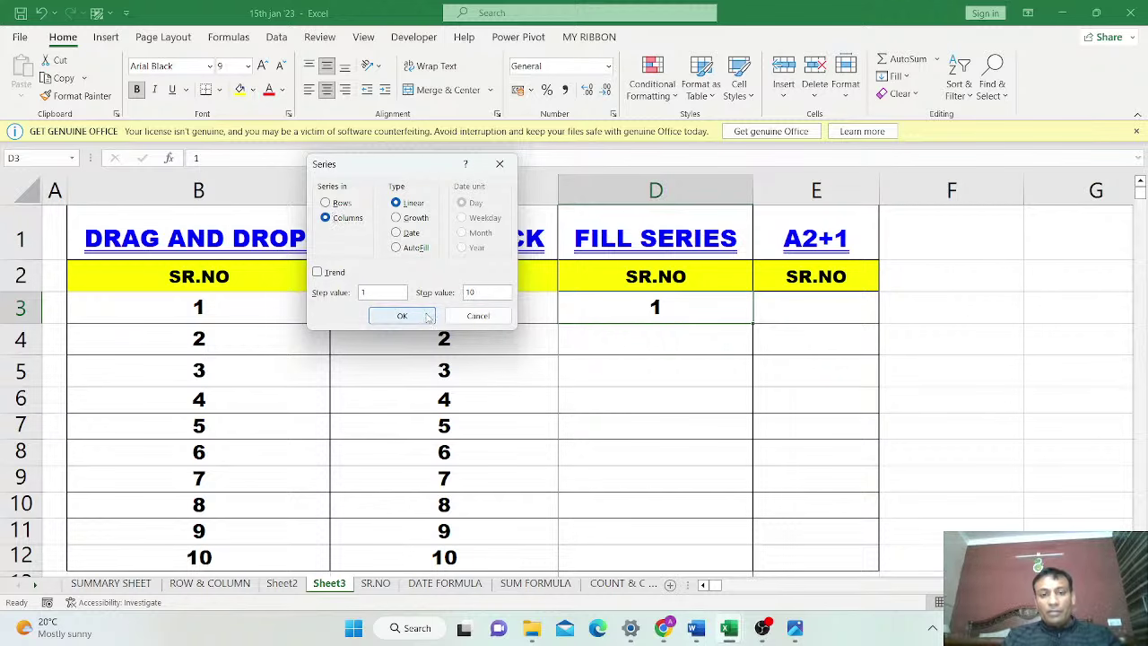
pyautogui.click(402, 316)
pyautogui.scroll(-2, 704, 437)
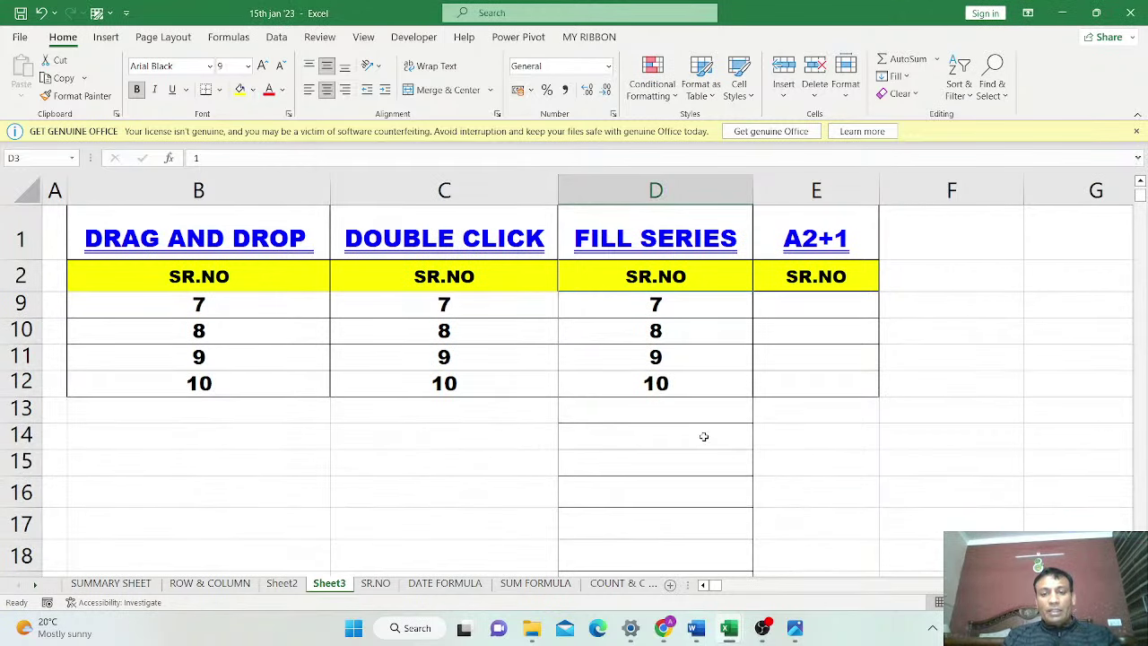
pyautogui.scroll(2, 677, 401)
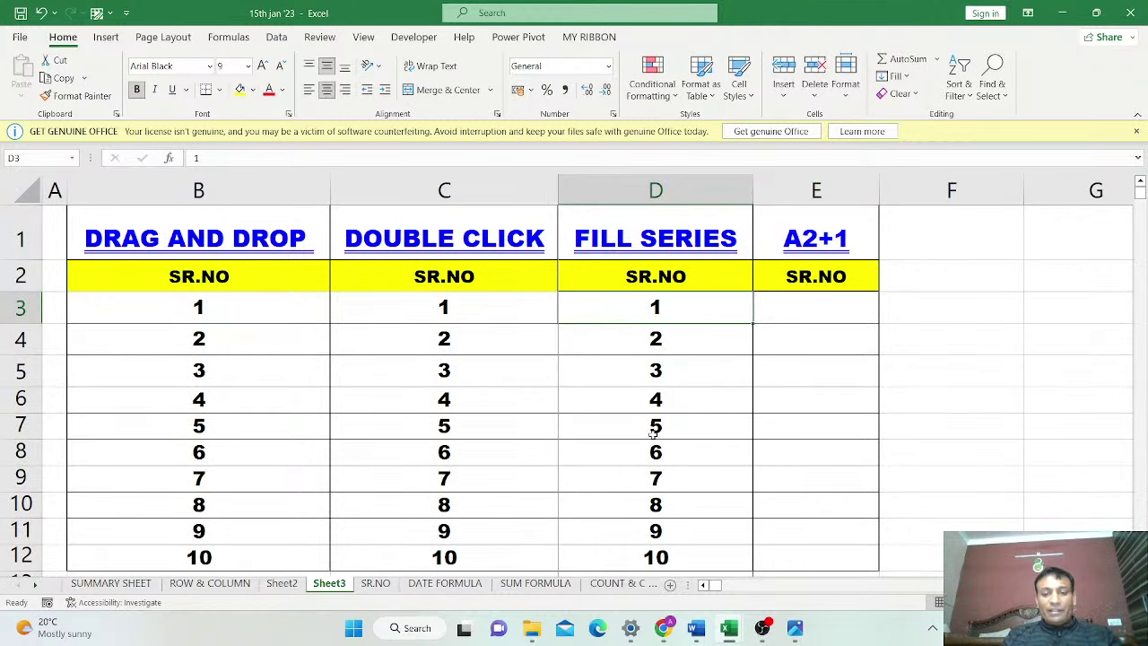
# Enter 1 in E3 as the first serial number under the A2+1 heading
pyautogui.click(823, 312)
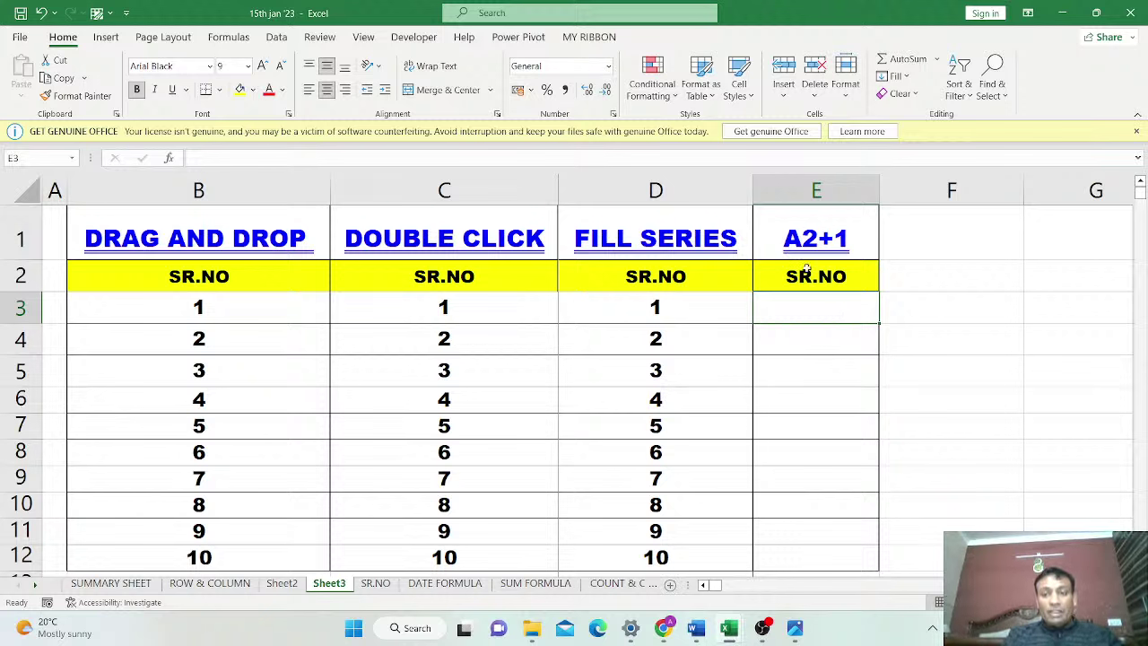
pyautogui.doubleClick(810, 303)
pyautogui.write('1')
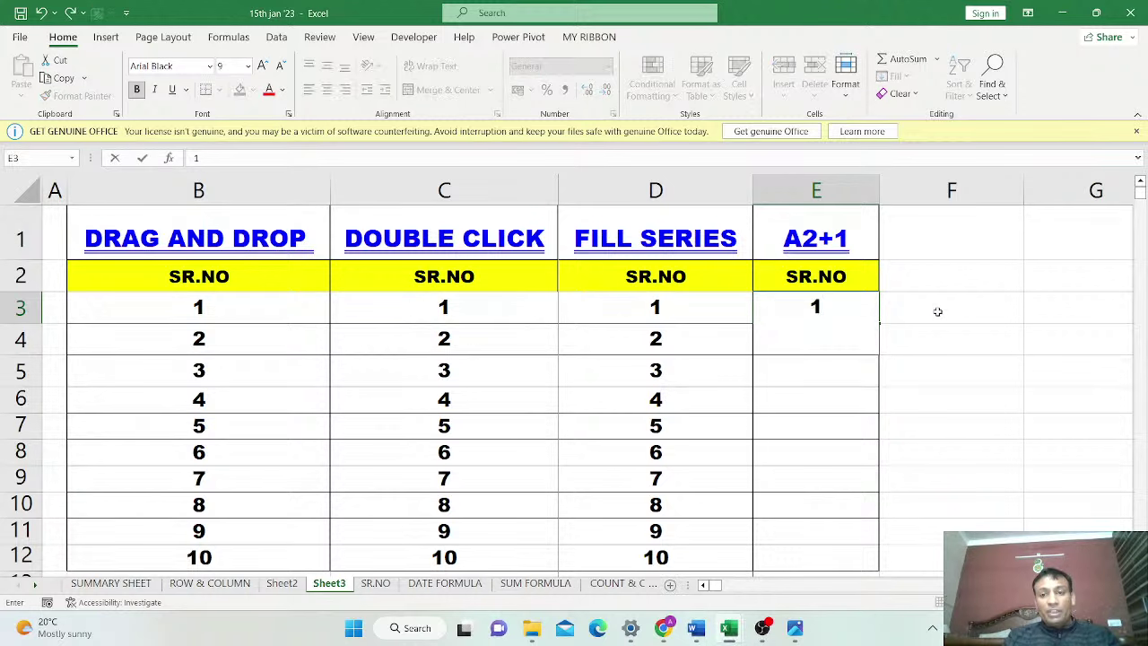
pyautogui.press('Return')
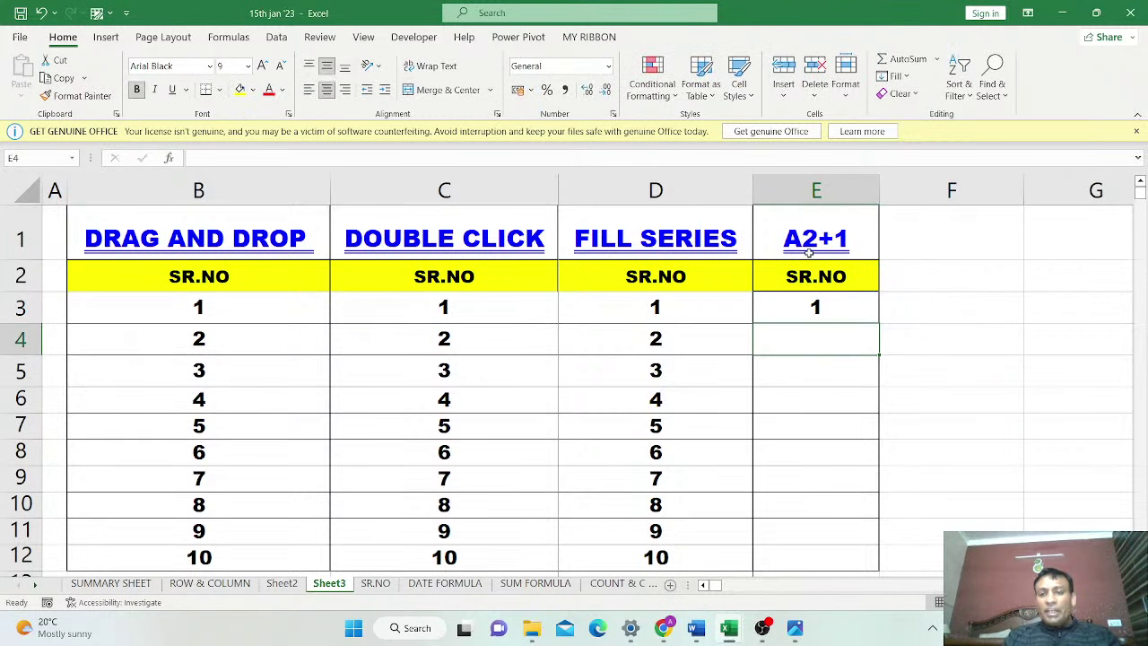
# Point out cells A2 and A3 for the A2+1 heading, and try the formula =D3 in E4
pyautogui.click(57, 279)
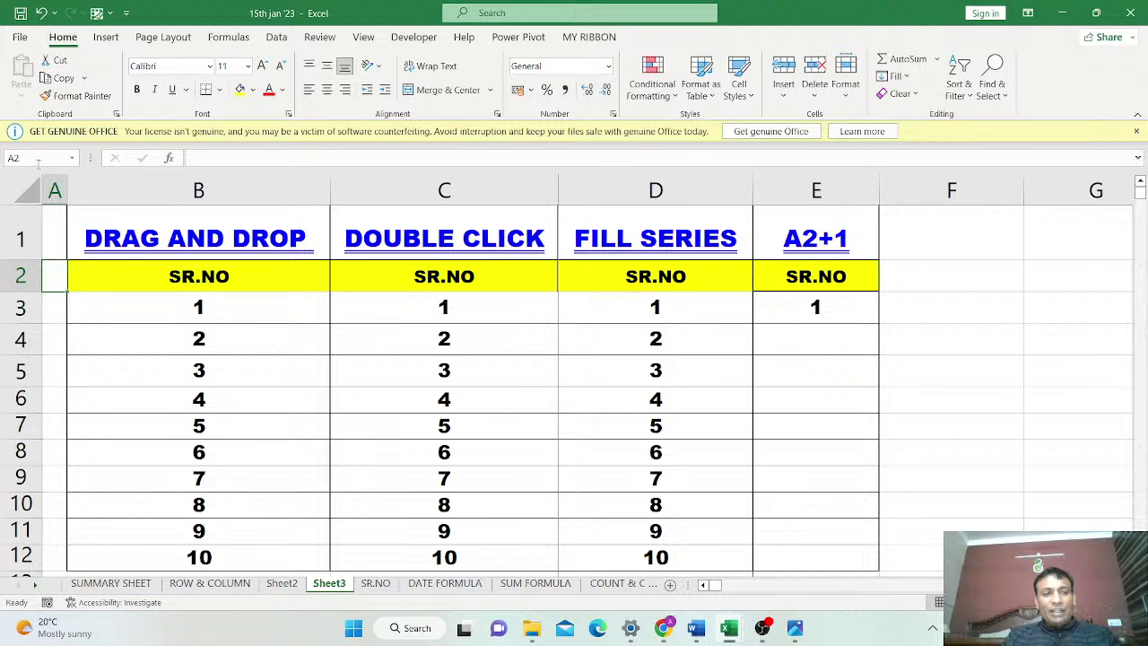
pyautogui.click(812, 348)
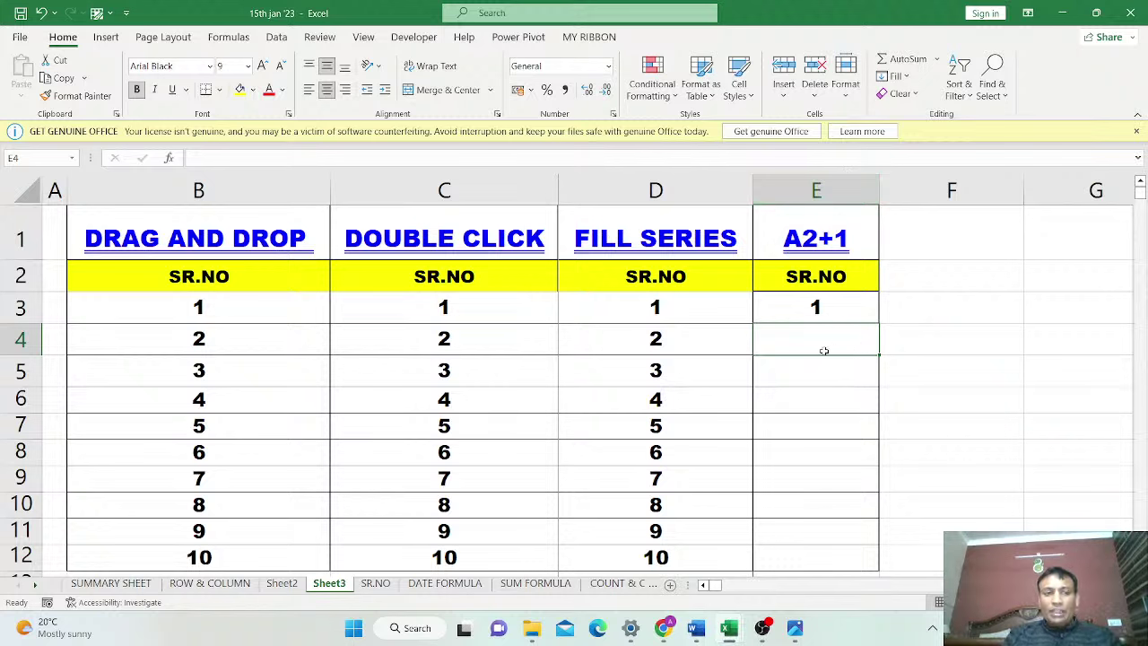
pyautogui.click(55, 306)
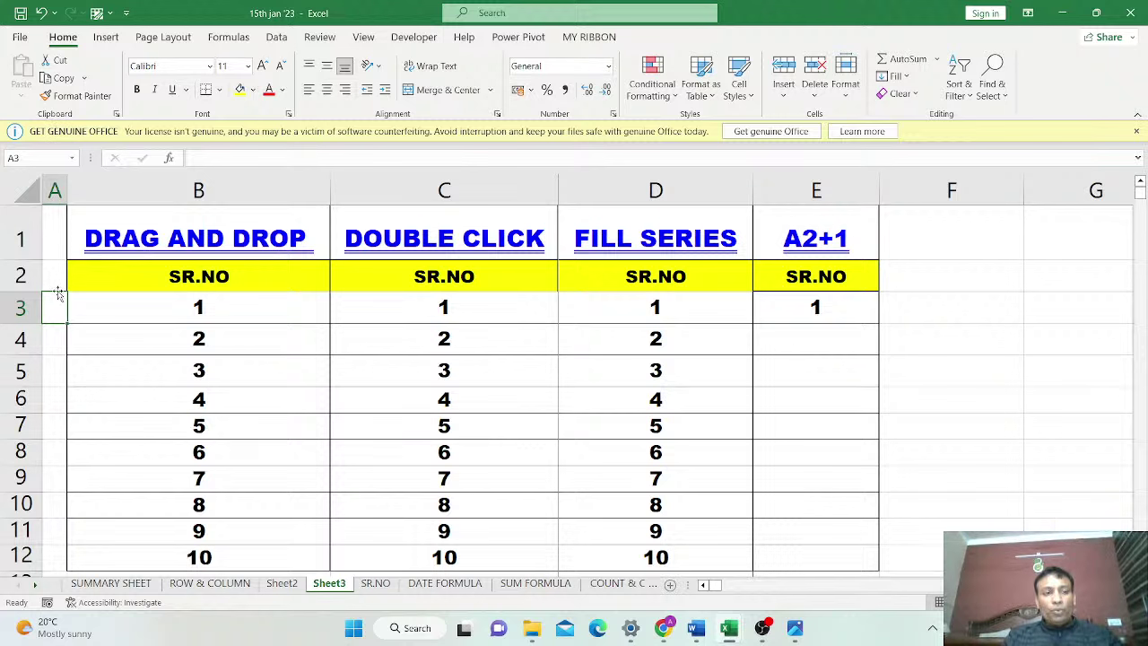
pyautogui.click(827, 339)
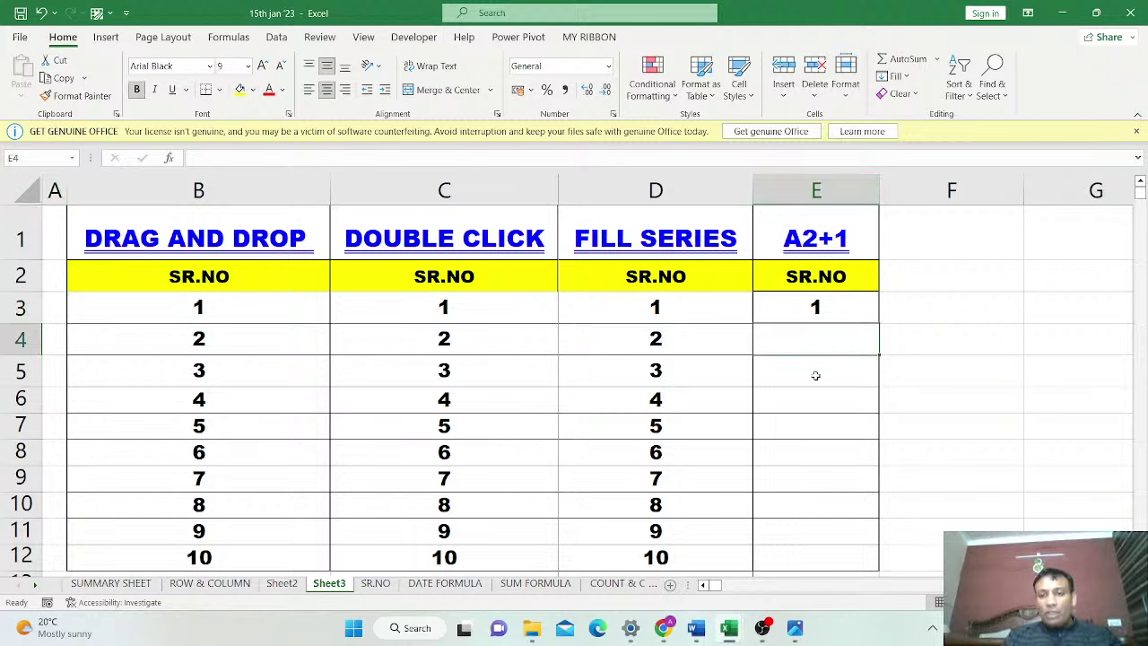
pyautogui.write('=')
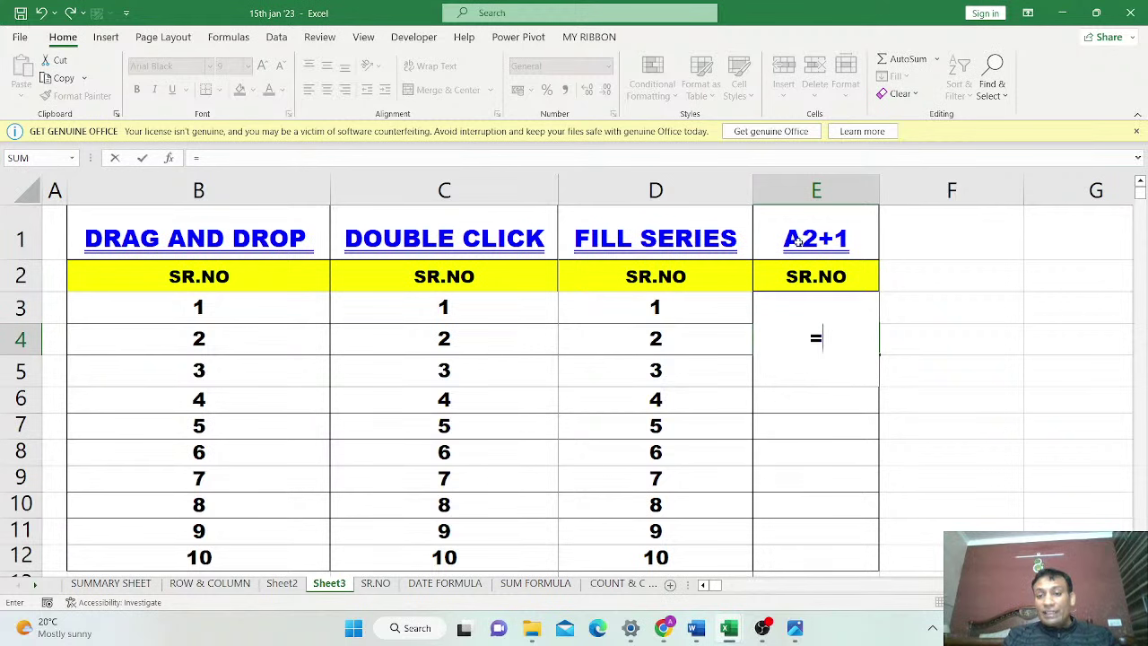
pyautogui.click(743, 309)
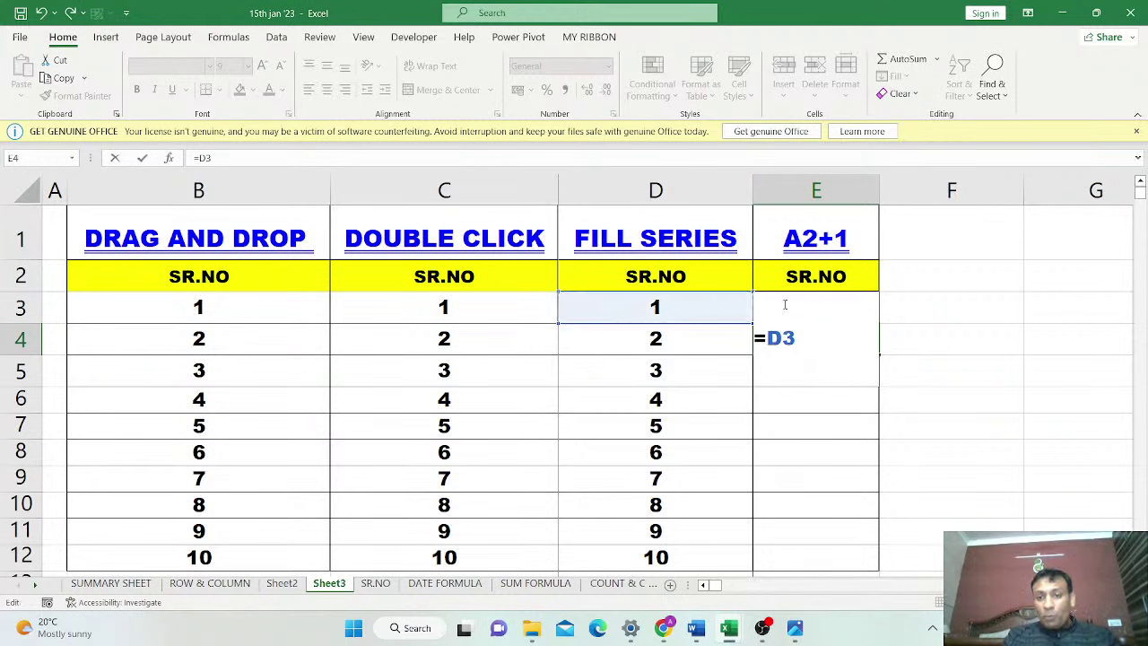
pyautogui.click(892, 305)
# Replace the formula in E4 with =E3+1
pyautogui.click(830, 337)
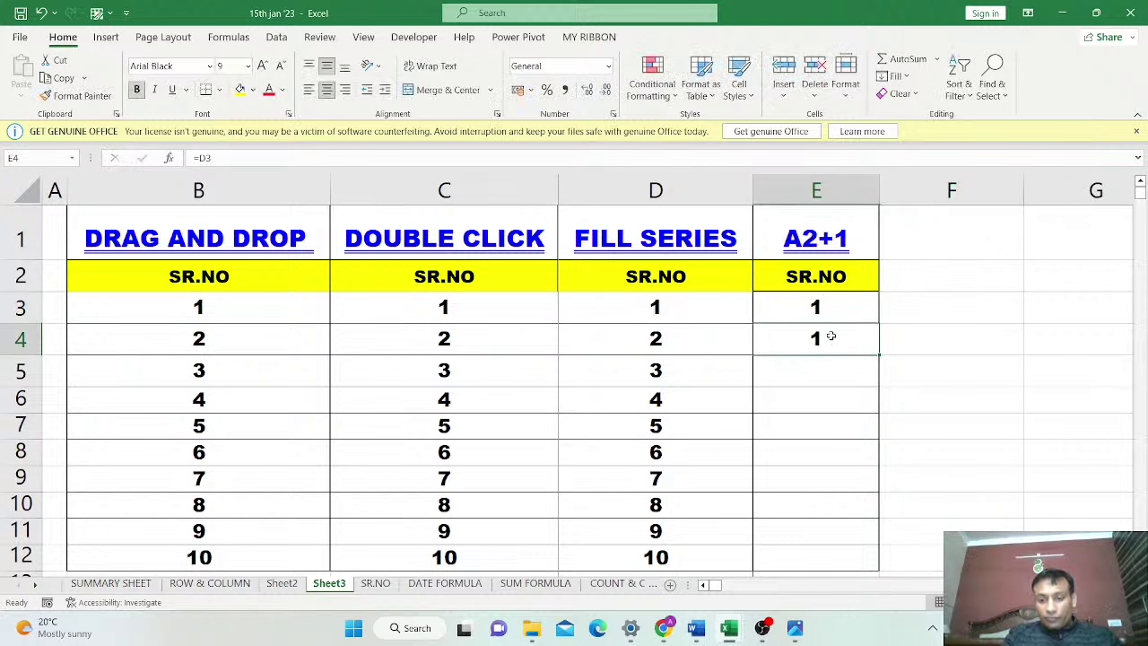
pyautogui.doubleClick(831, 337)
pyautogui.press('BackSpace')
pyautogui.press('BackSpace')
pyautogui.click(904, 308)
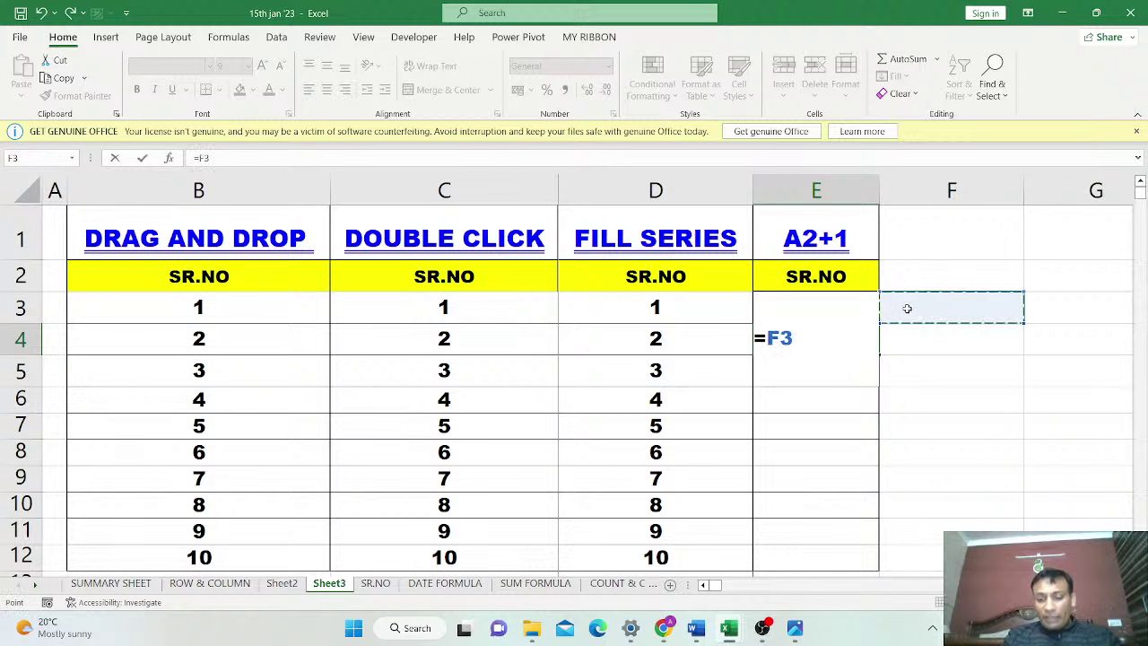
pyautogui.press('Left')
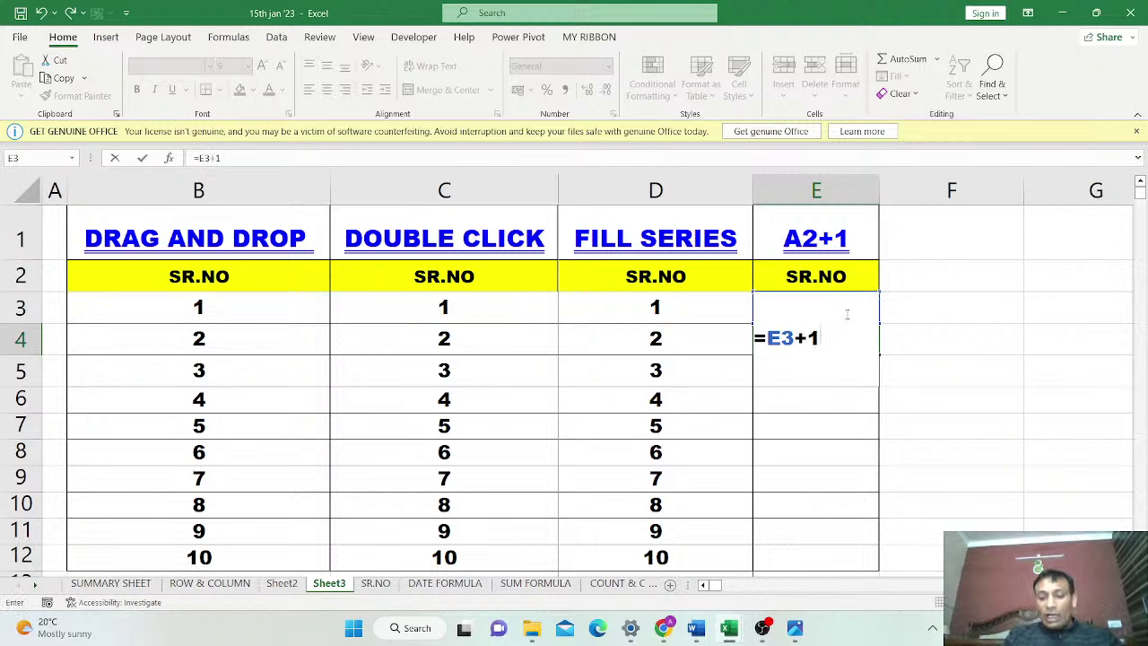
pyautogui.write('1')
pyautogui.press('Return')
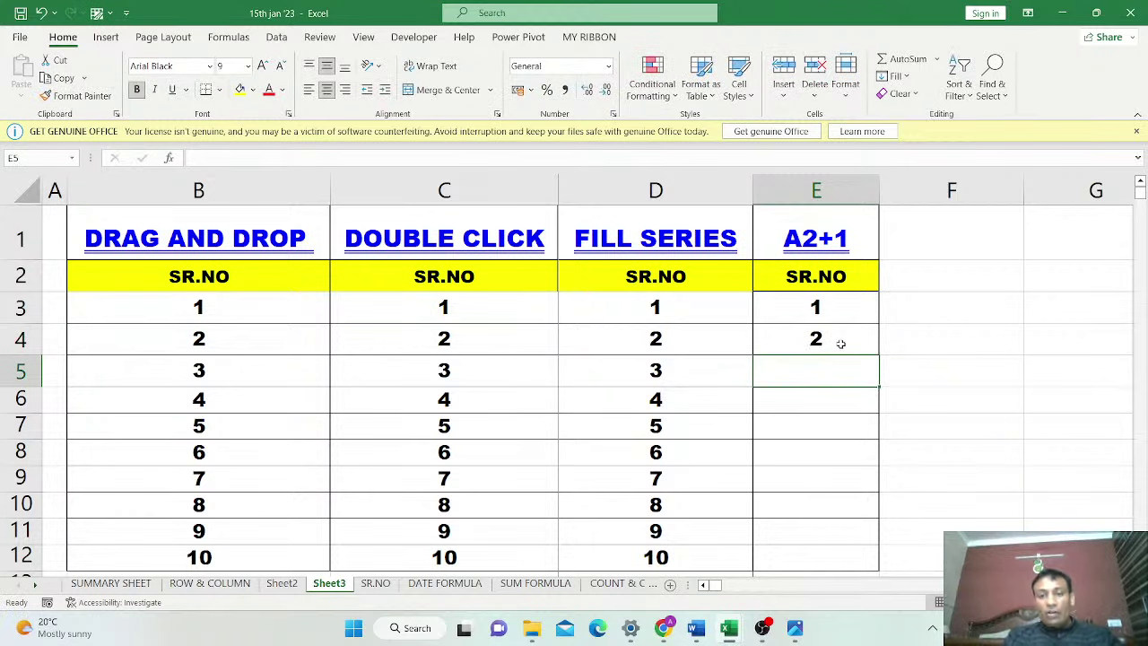
# Copy the formula in E4 down through E12
pyautogui.click(841, 344)
pyautogui.hotkey('ctrl', 'c')
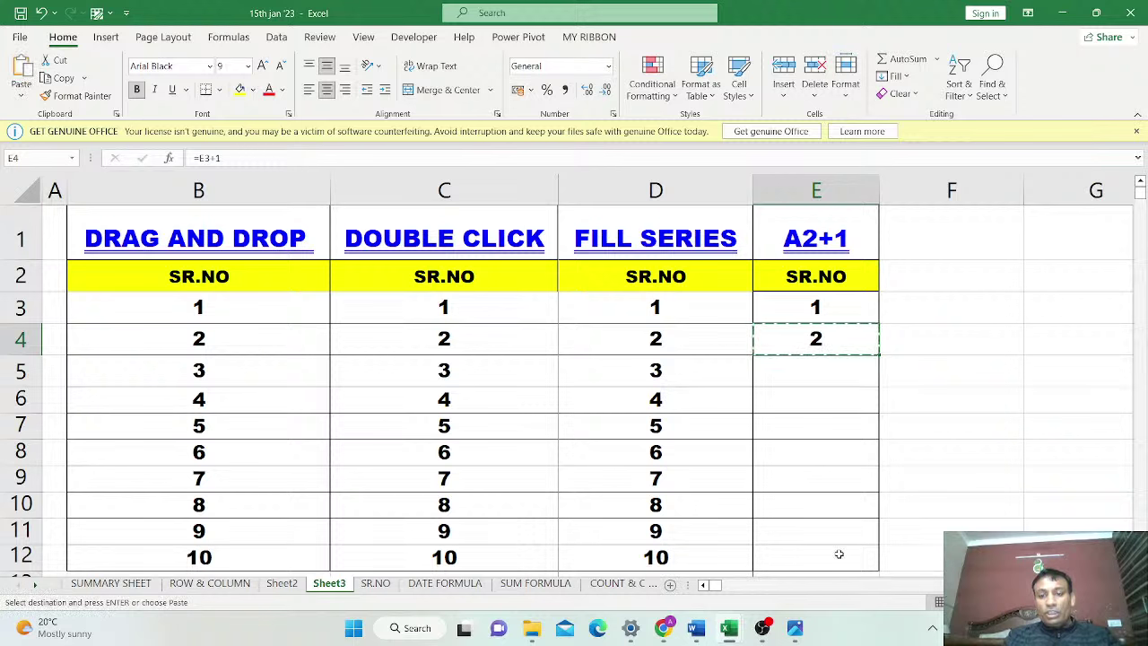
pyautogui.keyDown('shift'); pyautogui.click(839, 555); pyautogui.keyUp('shift')
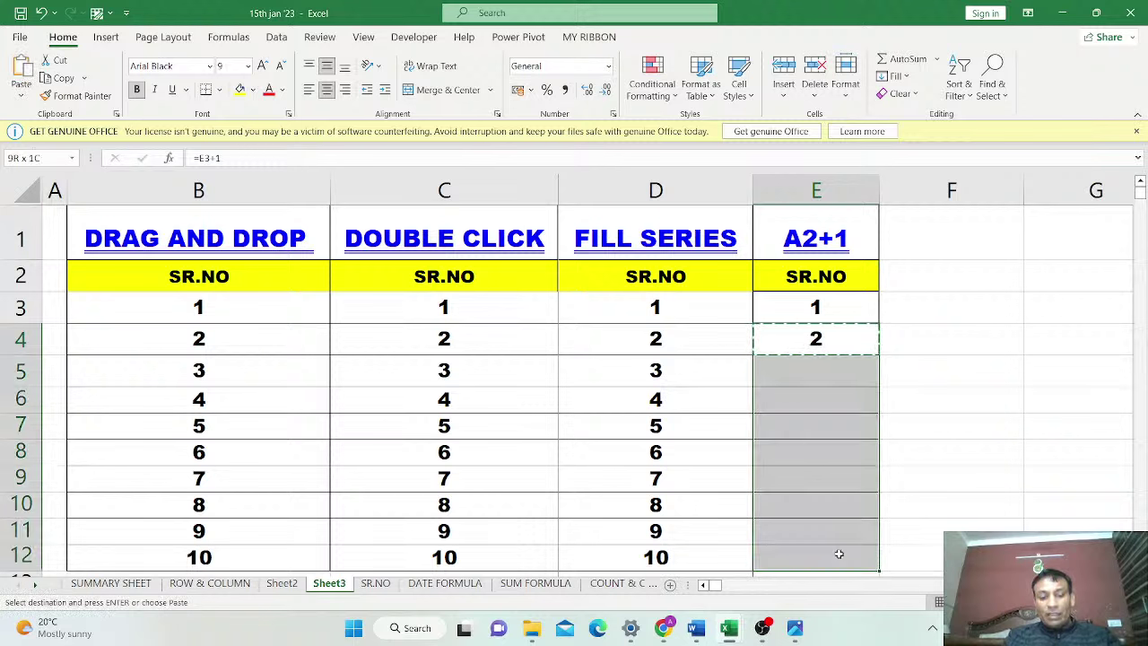
pyautogui.hotkey('ctrl', 'v')
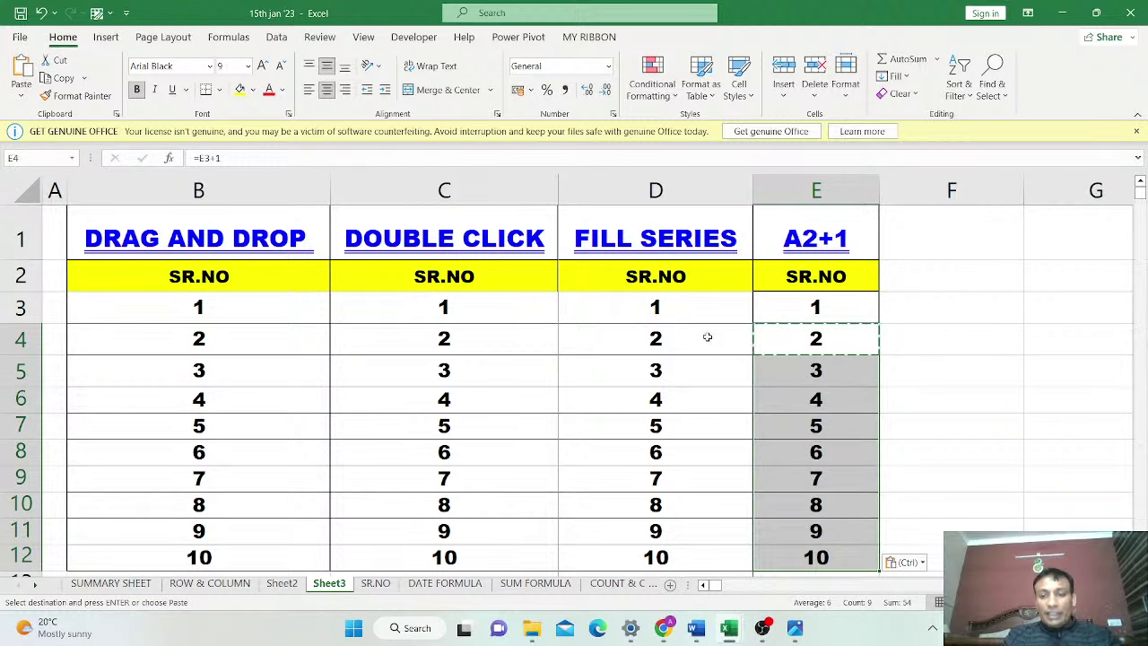
# Highlight the serial numbers in B3:E12, and compare them with options 1, 2, 3 and 5 on the SR.NO sheet
pyautogui.moveTo(252, 300)
pyautogui.mouseDown()
pyautogui.moveTo(769, 436)
pyautogui.moveTo(805, 556)
pyautogui.mouseUp()
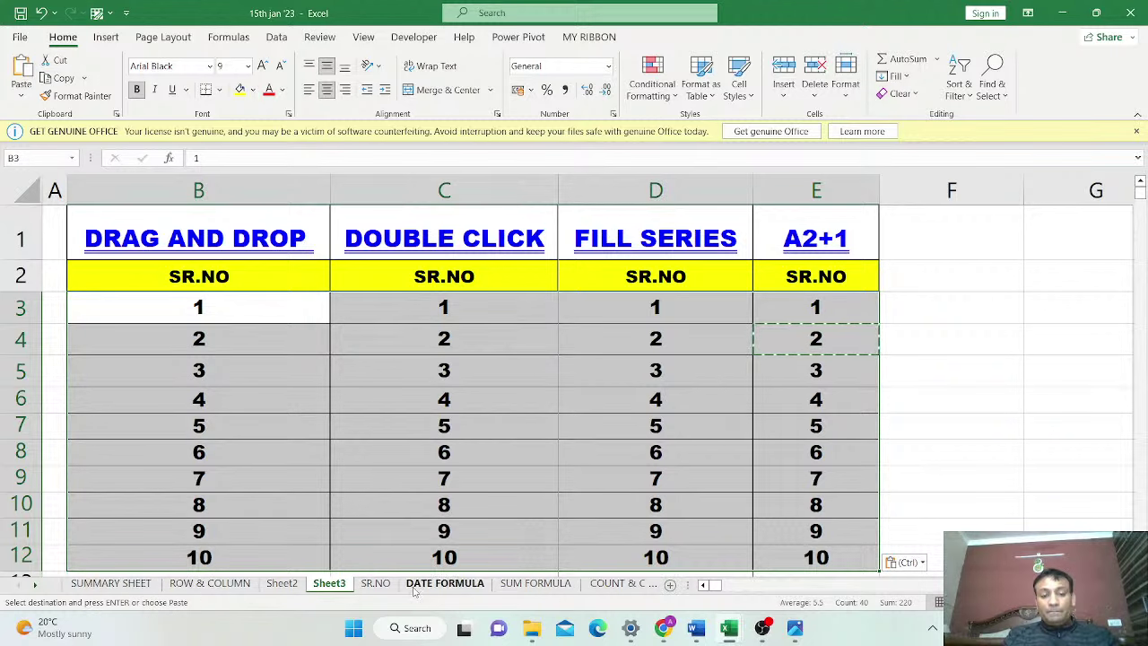
pyautogui.click(365, 585)
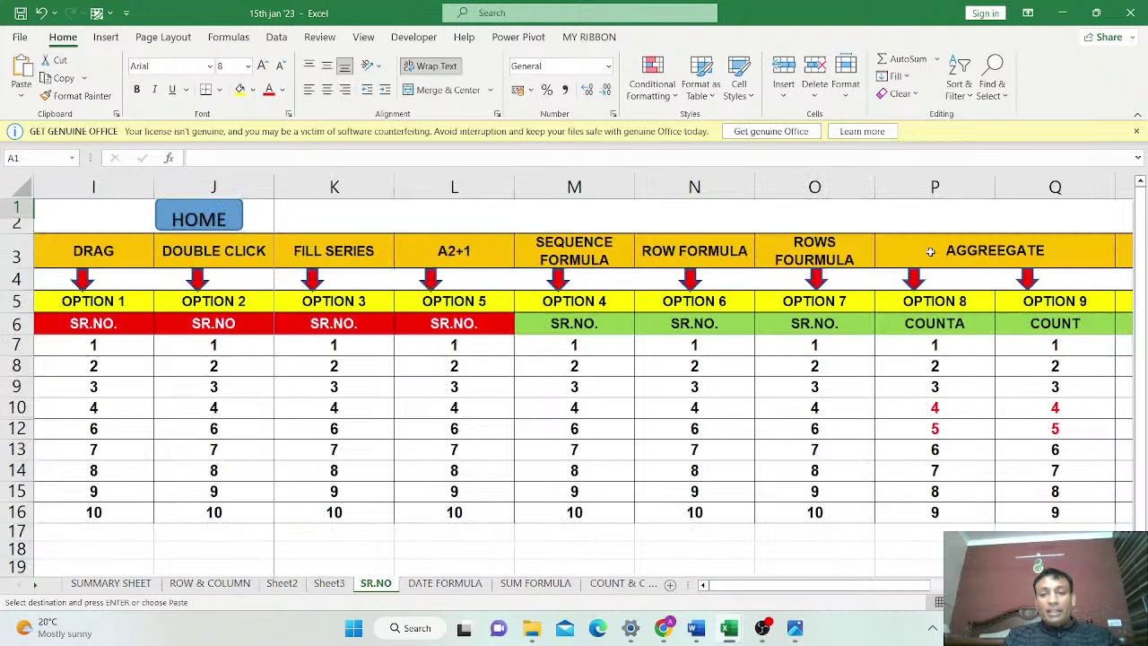
pyautogui.moveTo(85, 300); pyautogui.dragTo(454, 511)
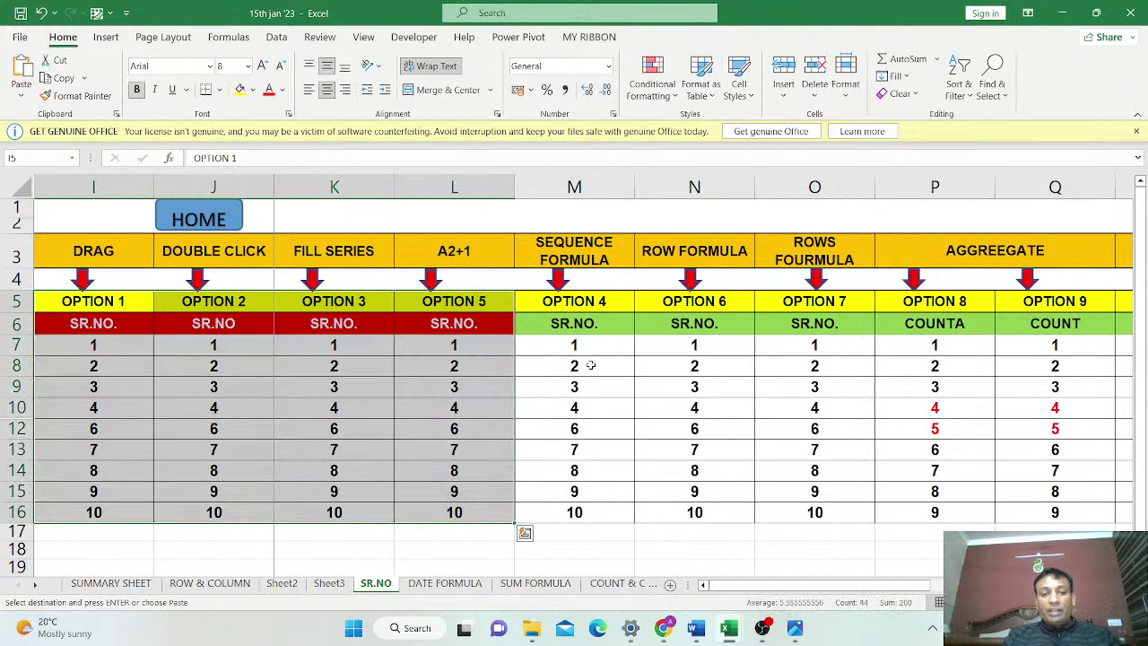
# Open the DATE COLUMN topic from the summary sheet and highlight the DATE lists of both tables
pyautogui.click(199, 225)
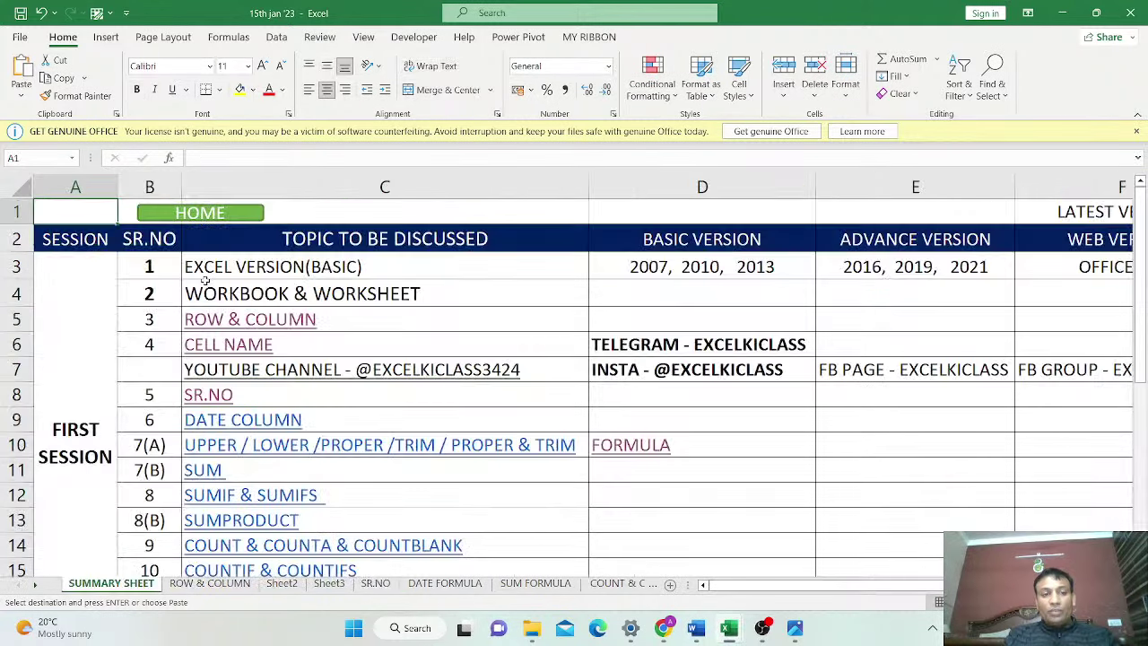
pyautogui.click(219, 429)
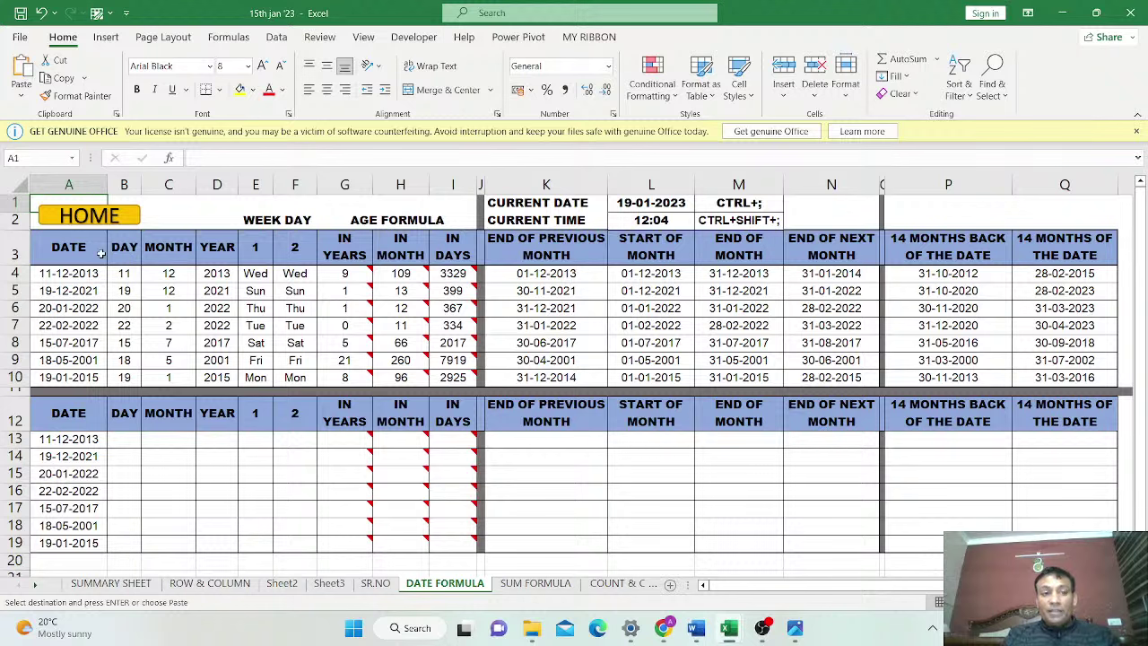
pyautogui.moveTo(99, 251); pyautogui.dragTo(99, 377)
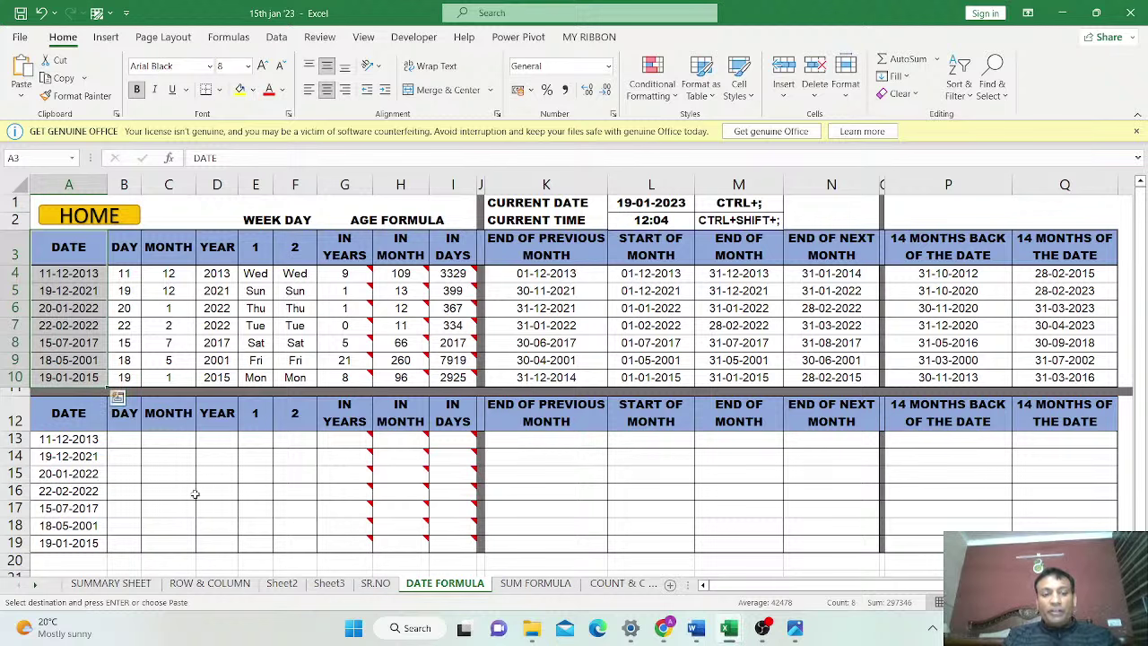
pyautogui.moveTo(86, 415); pyautogui.dragTo(104, 536)
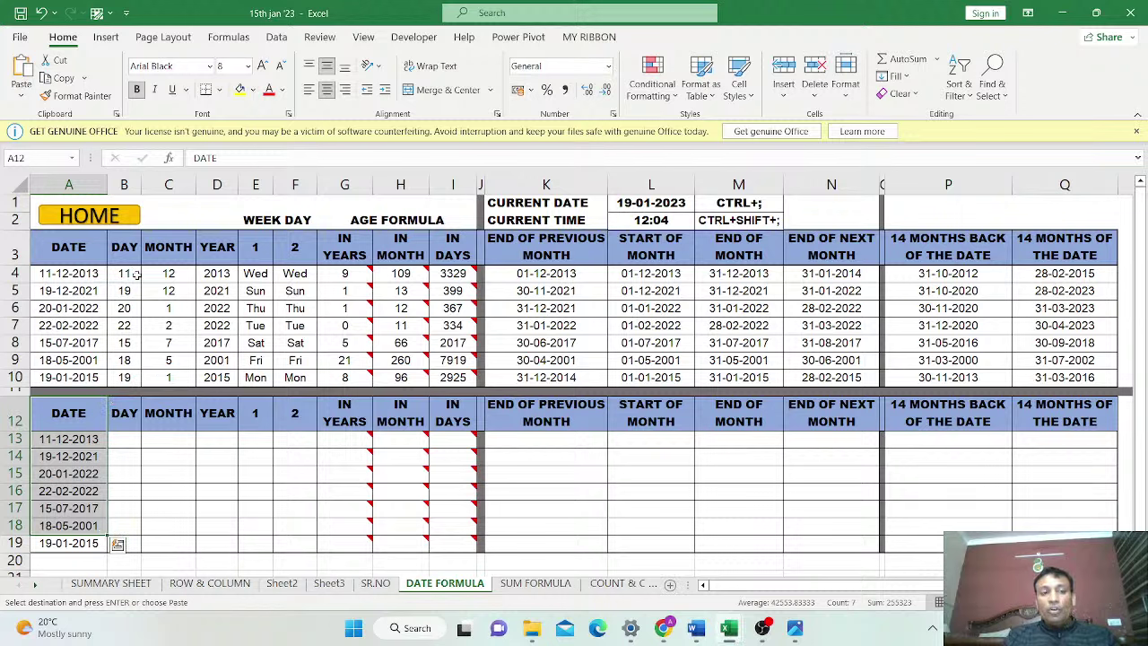
pyautogui.click(129, 441)
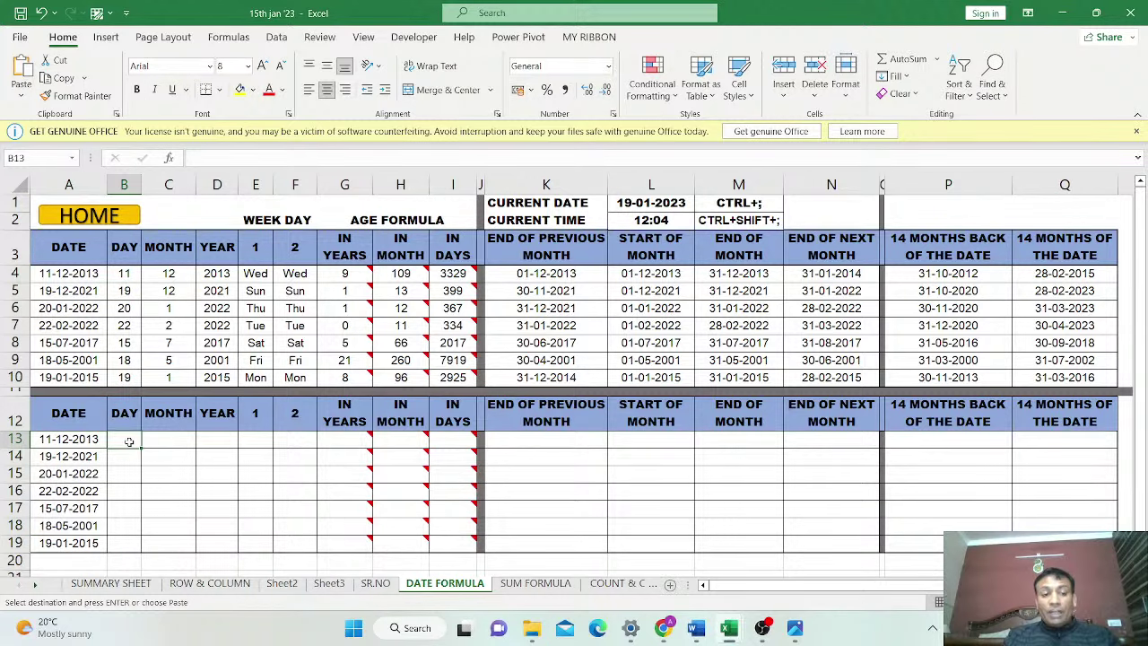
pyautogui.write('11')
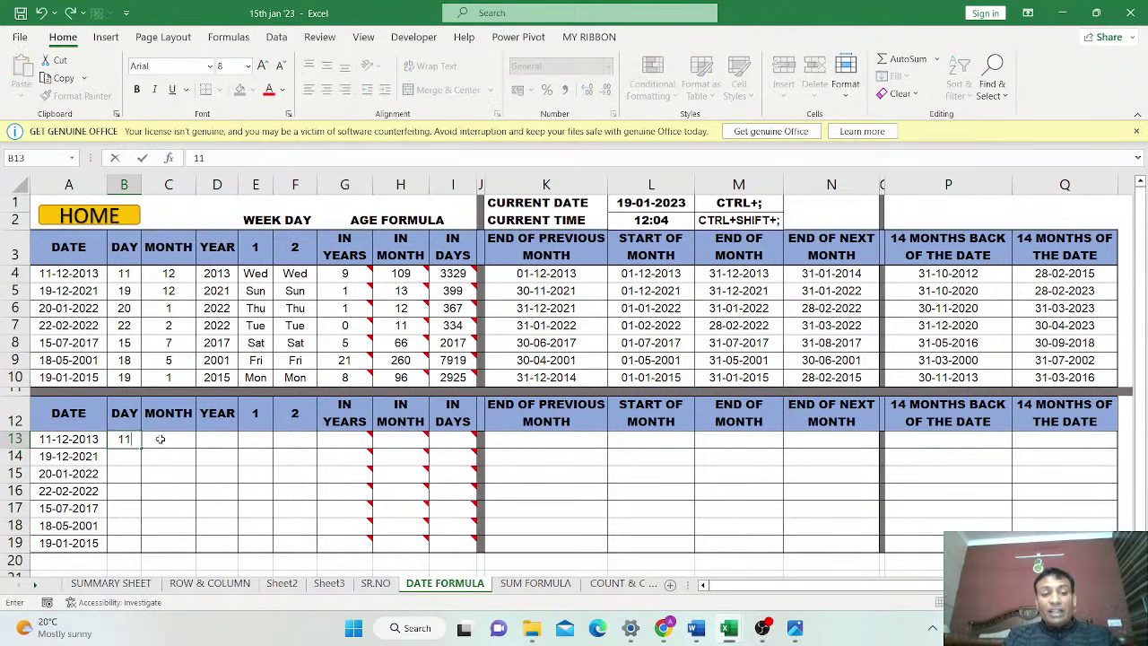
pyautogui.press('Escape')
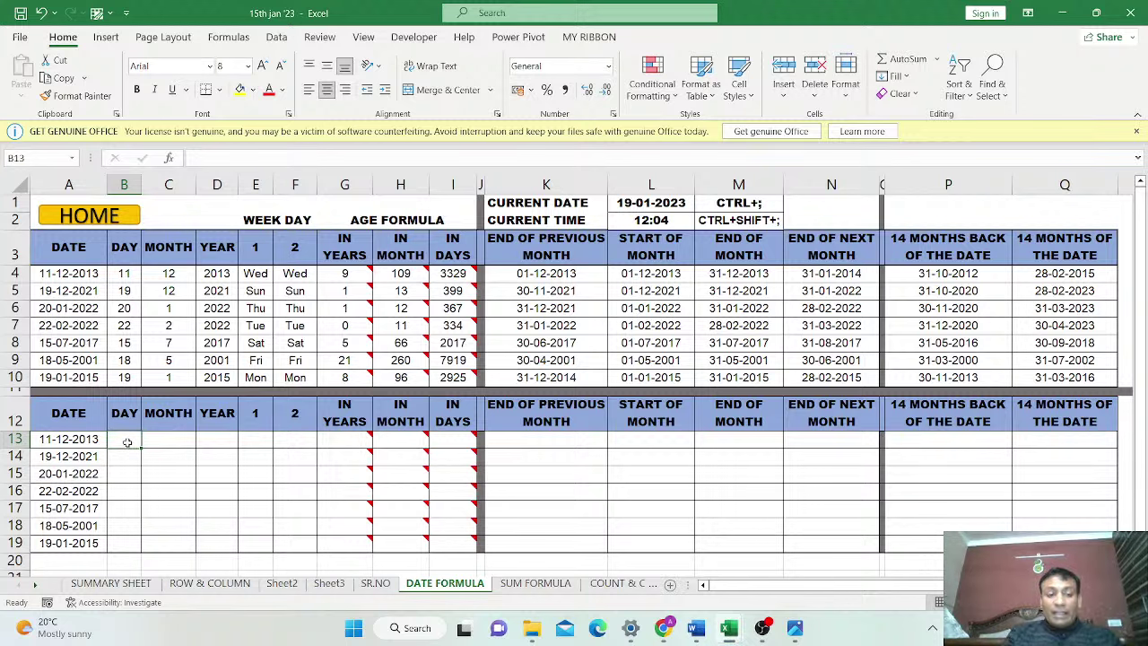
# Enter =DAY(A13) in cell B13 of the lower table
pyautogui.write('=')
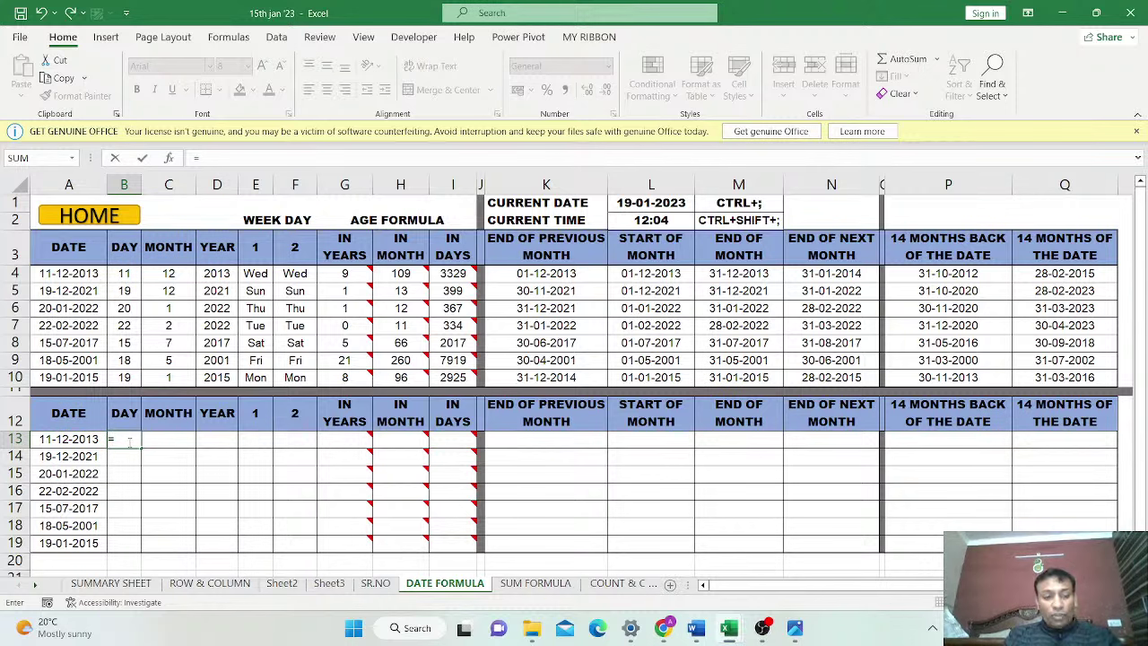
pyautogui.write('D')
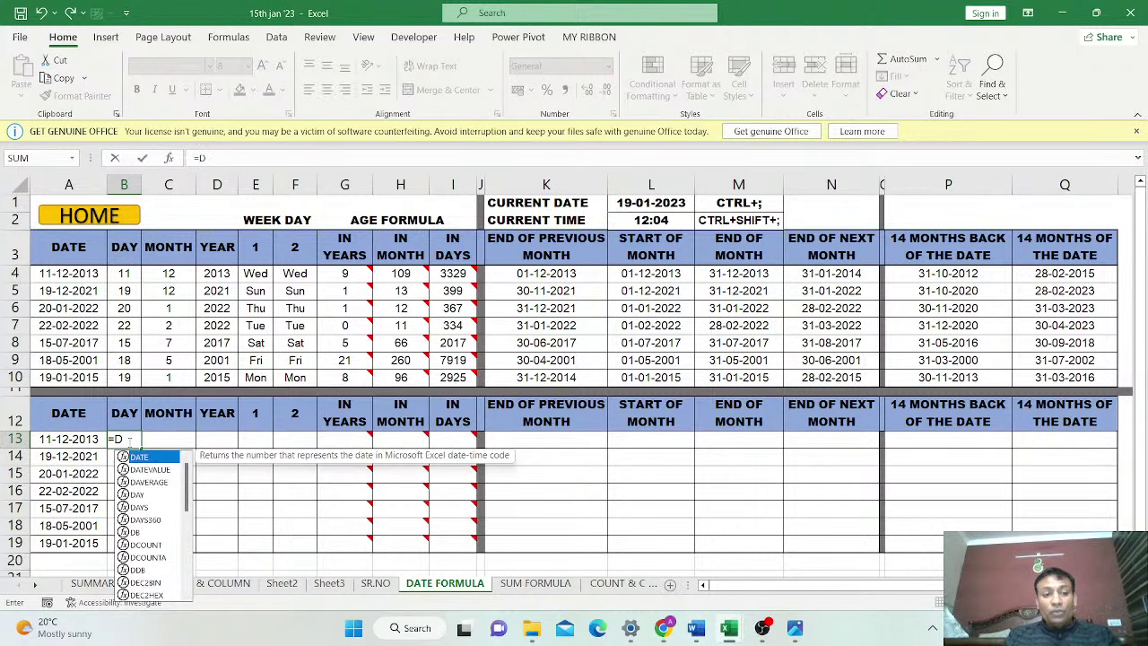
pyautogui.write('AY')
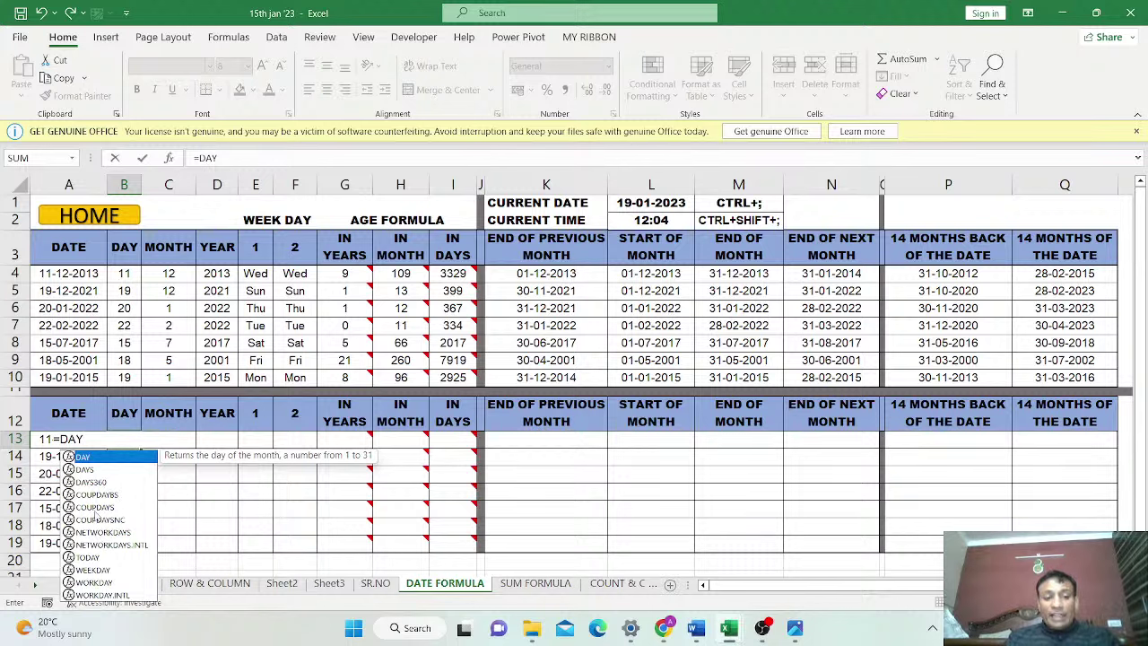
pyautogui.write('(')
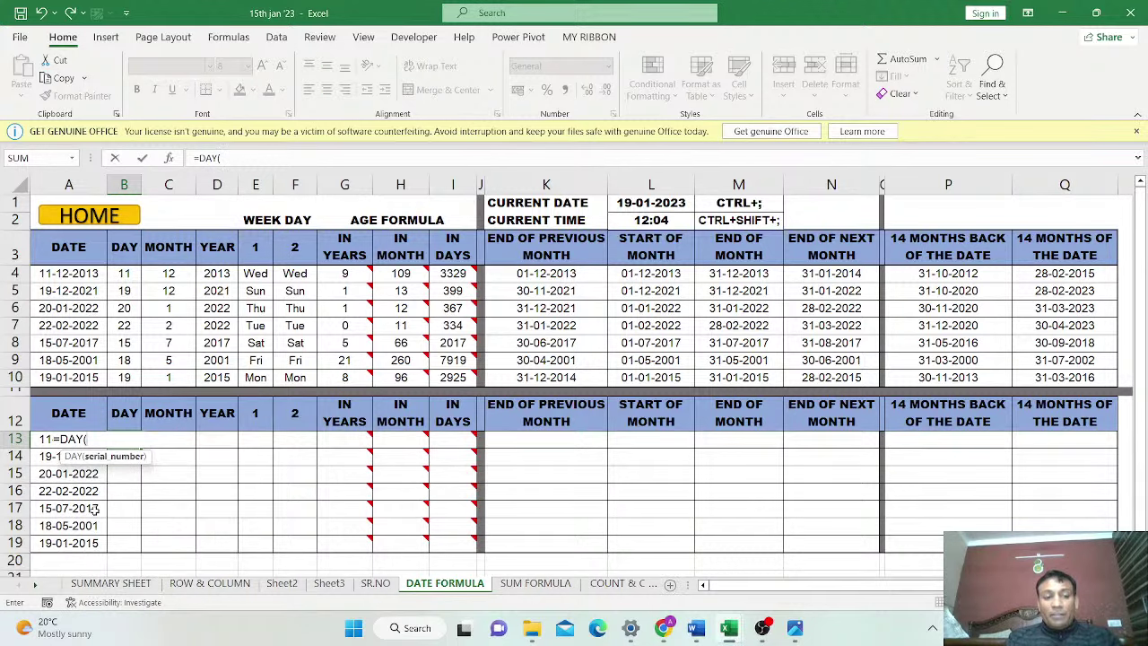
pyautogui.click(46, 440)
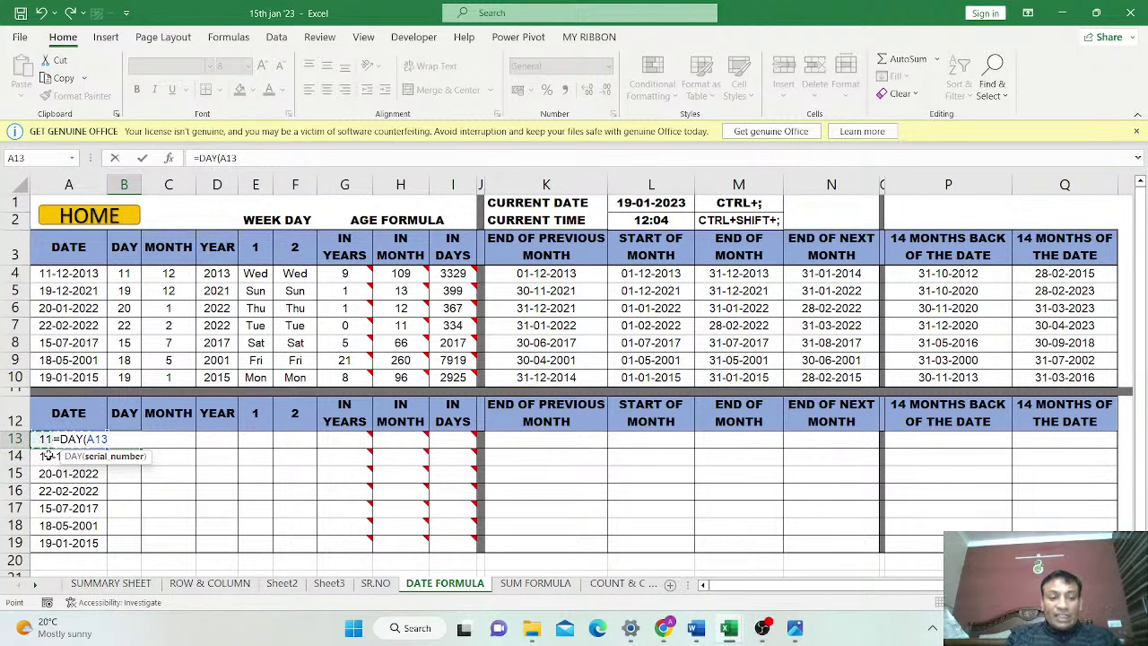
pyautogui.write(')')
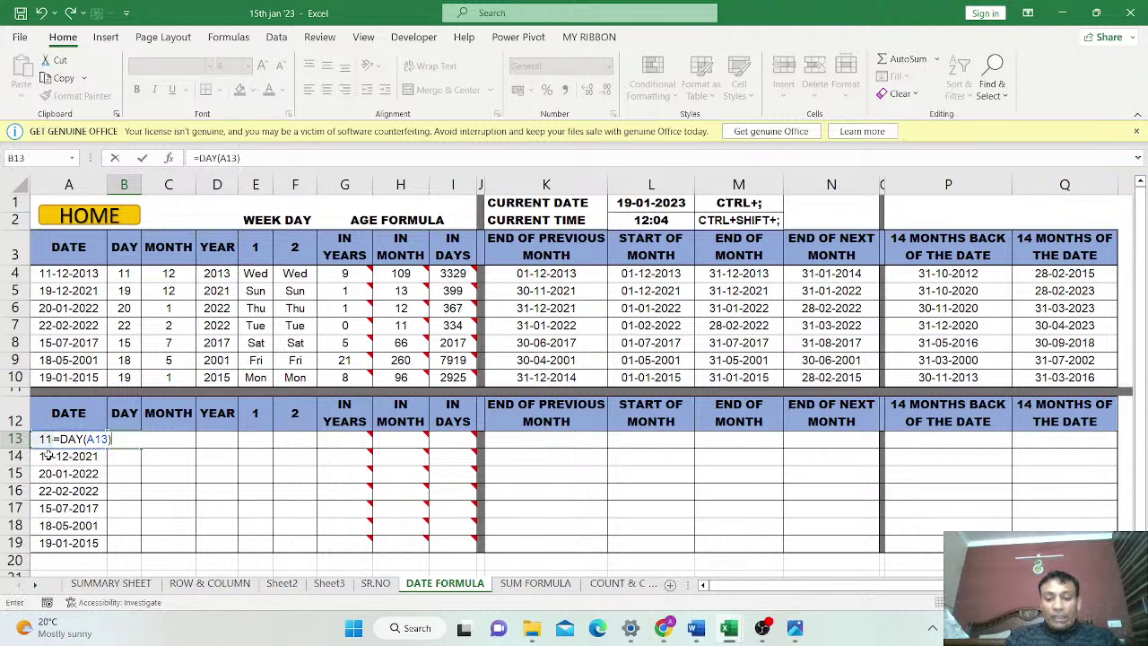
pyautogui.press('Return')
pyautogui.click(124, 439)
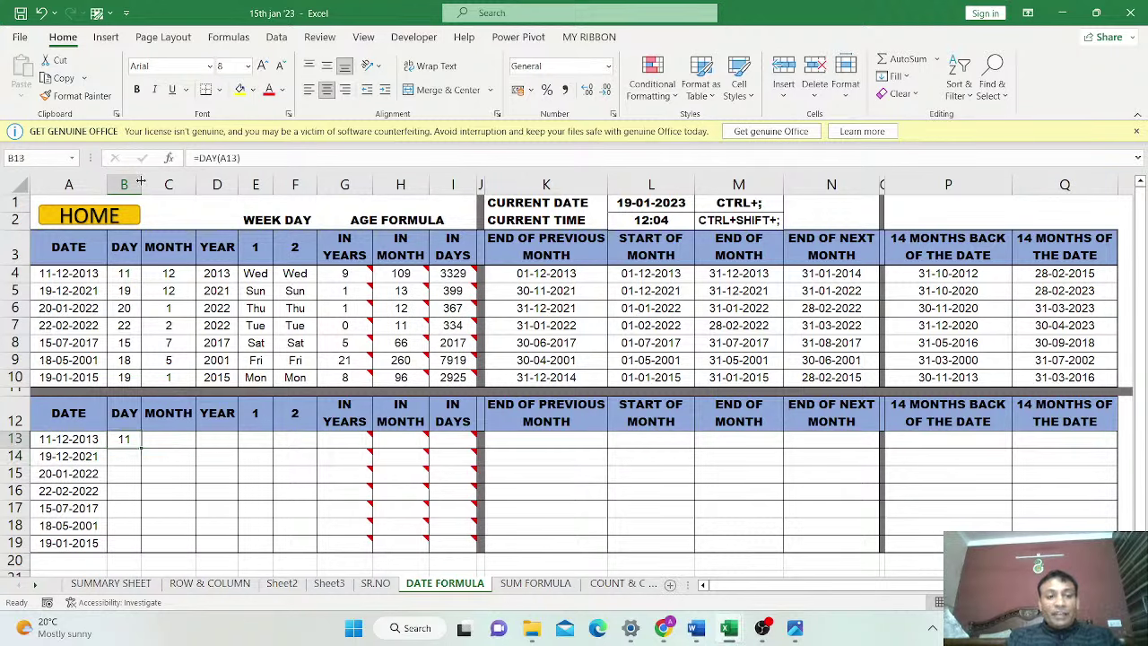
# Widen the DAY column and copy the formula in B13 down through B19
pyautogui.moveTo(141, 182); pyautogui.dragTo(163, 182)
pyautogui.scroll(-1, 201, 318)
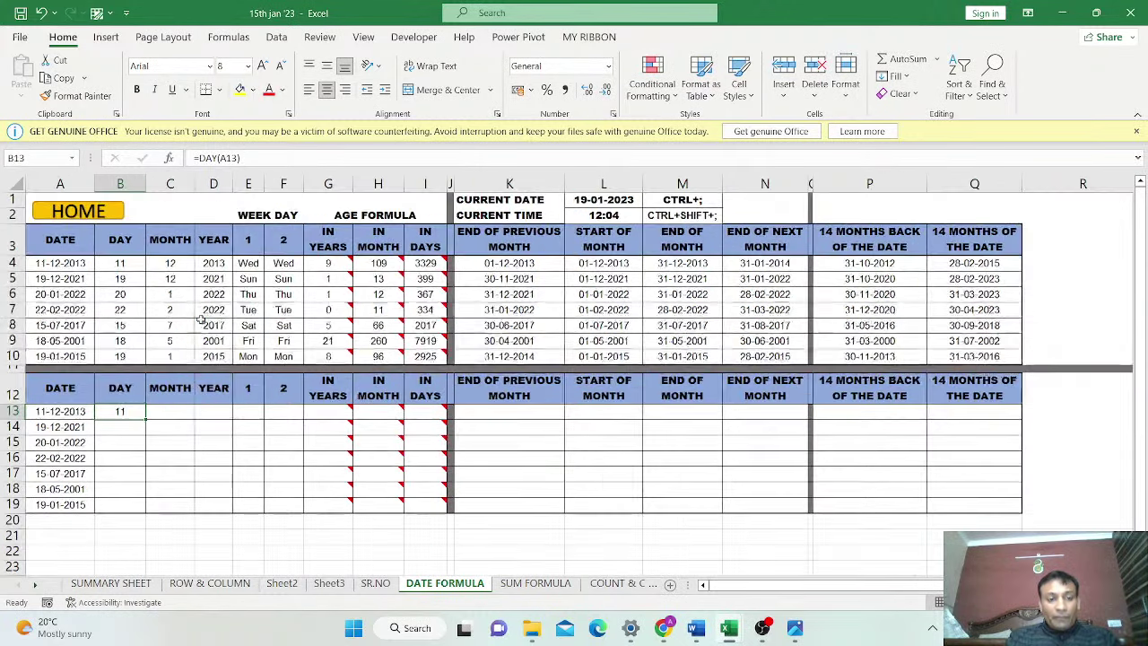
pyautogui.scroll(1, 201, 320)
pyautogui.hscroll(-1, 204, 319)
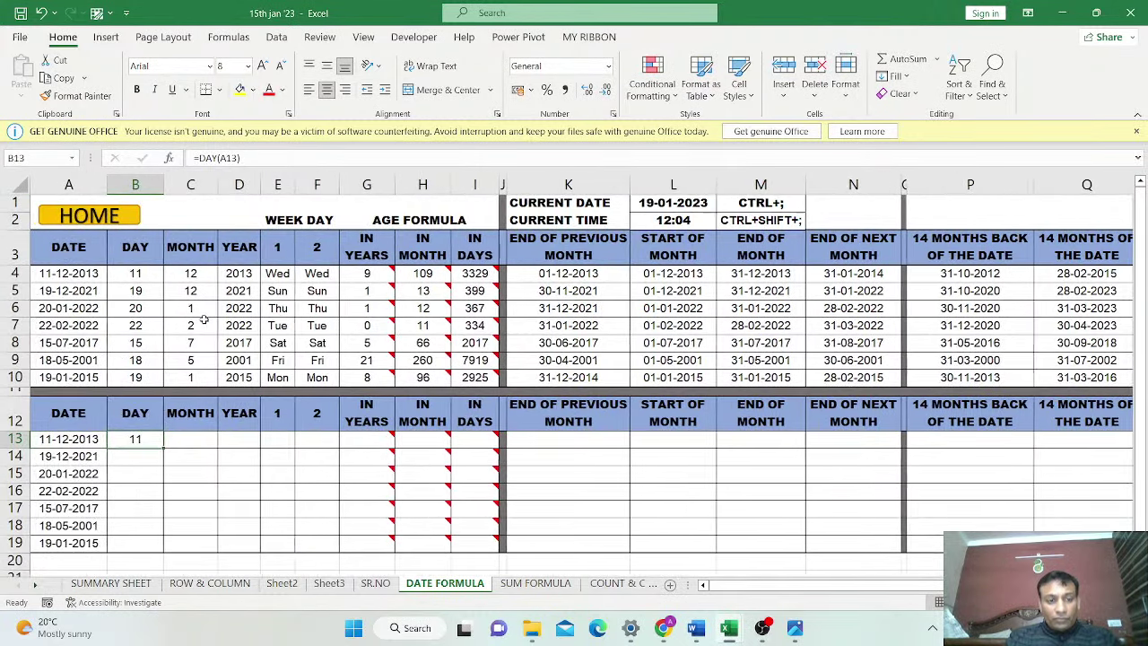
pyautogui.scroll(1, 204, 319)
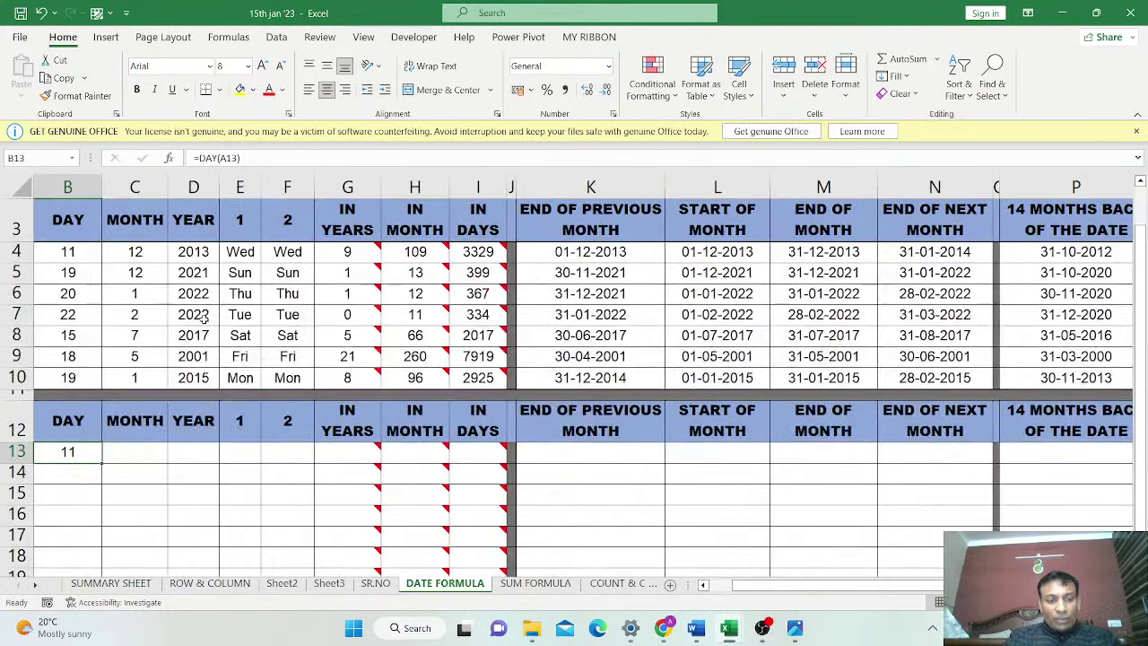
pyautogui.hscroll(1, 204, 320)
pyautogui.hscroll(-1, 204, 320)
pyautogui.scroll(-2, 186, 395)
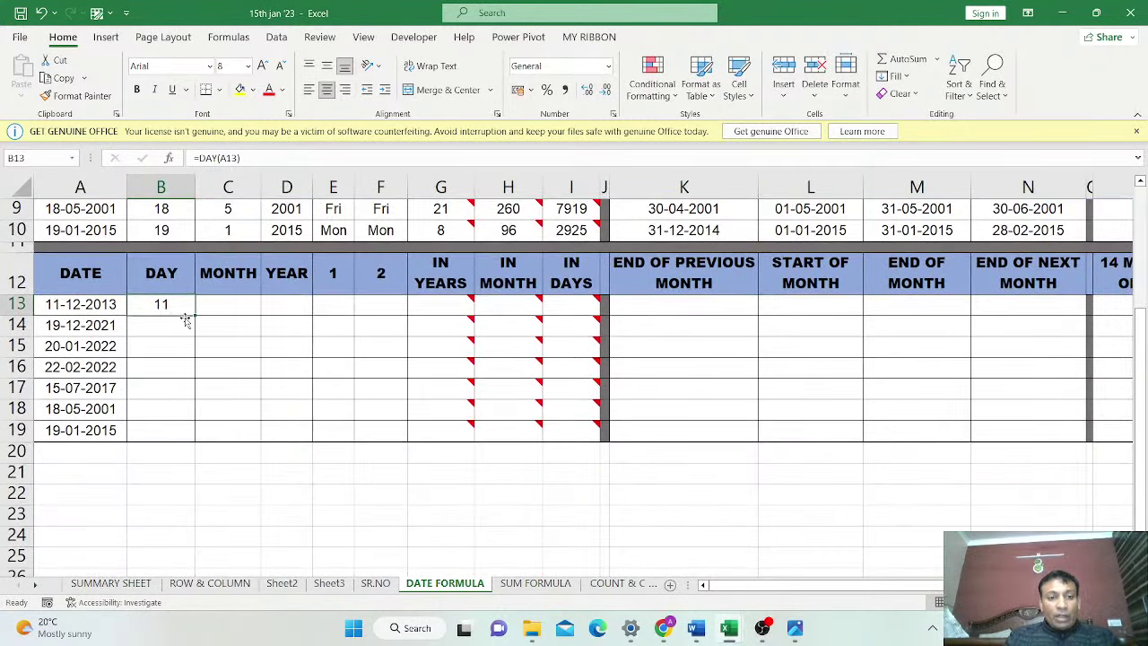
pyautogui.moveTo(195, 316); pyautogui.dragTo(201, 438)
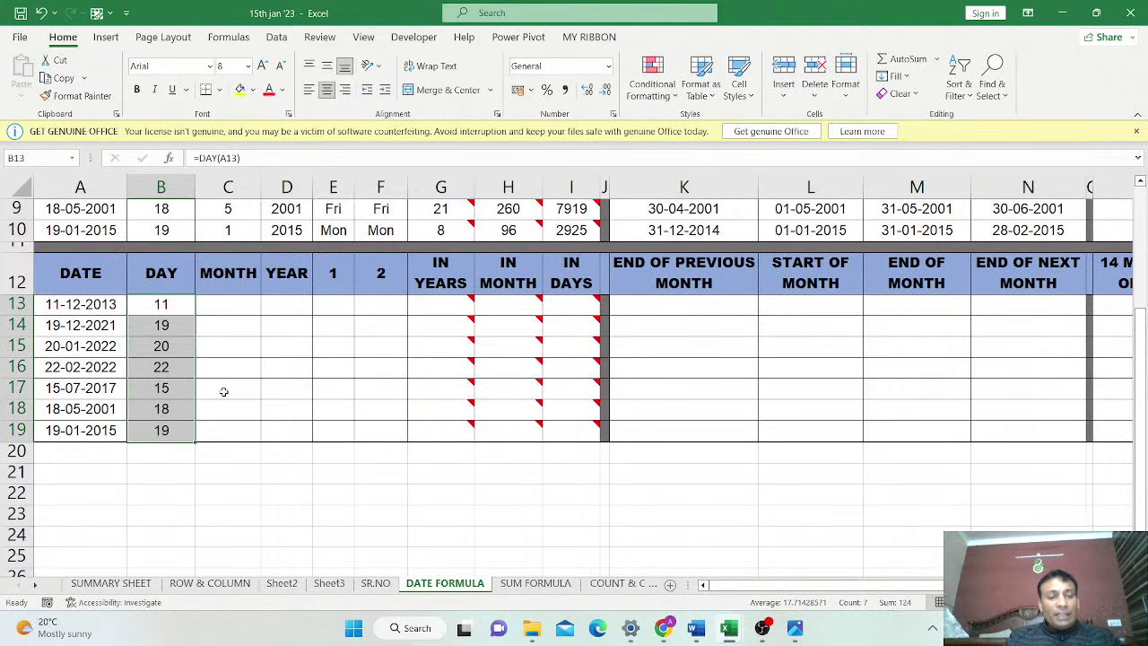
# Freeze the panes at cell C4 so that rows 1 to 3 and columns A and B stay in view
pyautogui.scroll(3, 224, 392)
pyautogui.scroll(-2, 225, 392)
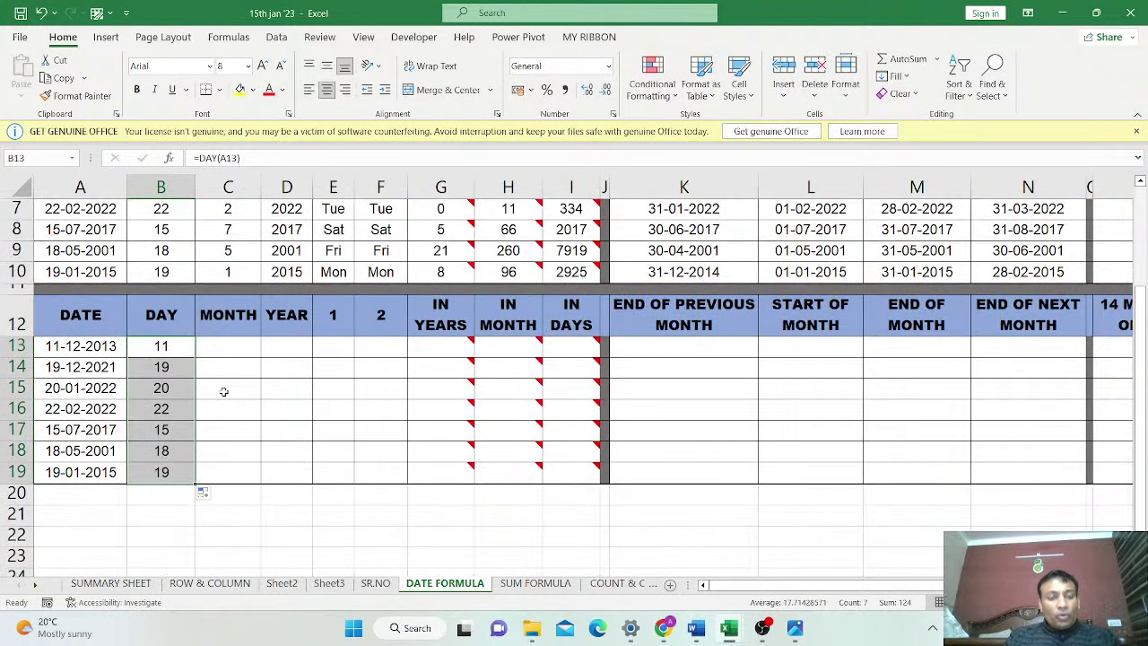
pyautogui.scroll(2, 224, 392)
pyautogui.click(217, 296)
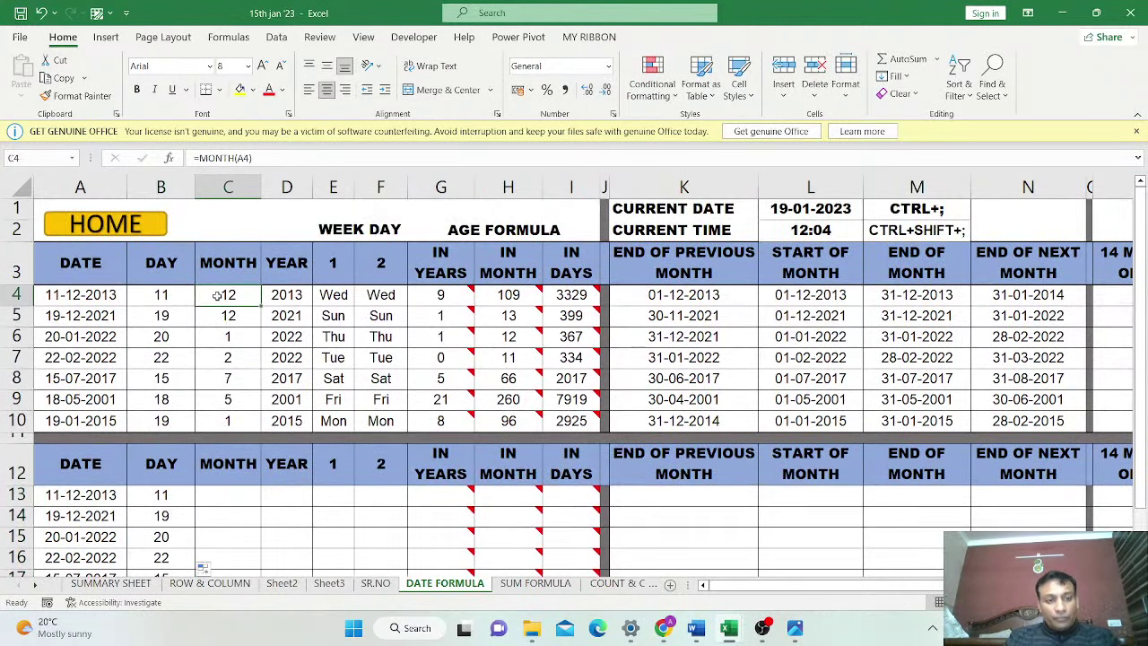
pyautogui.hotkey('alt', 'w')
pyautogui.press('f')
pyautogui.press('f')
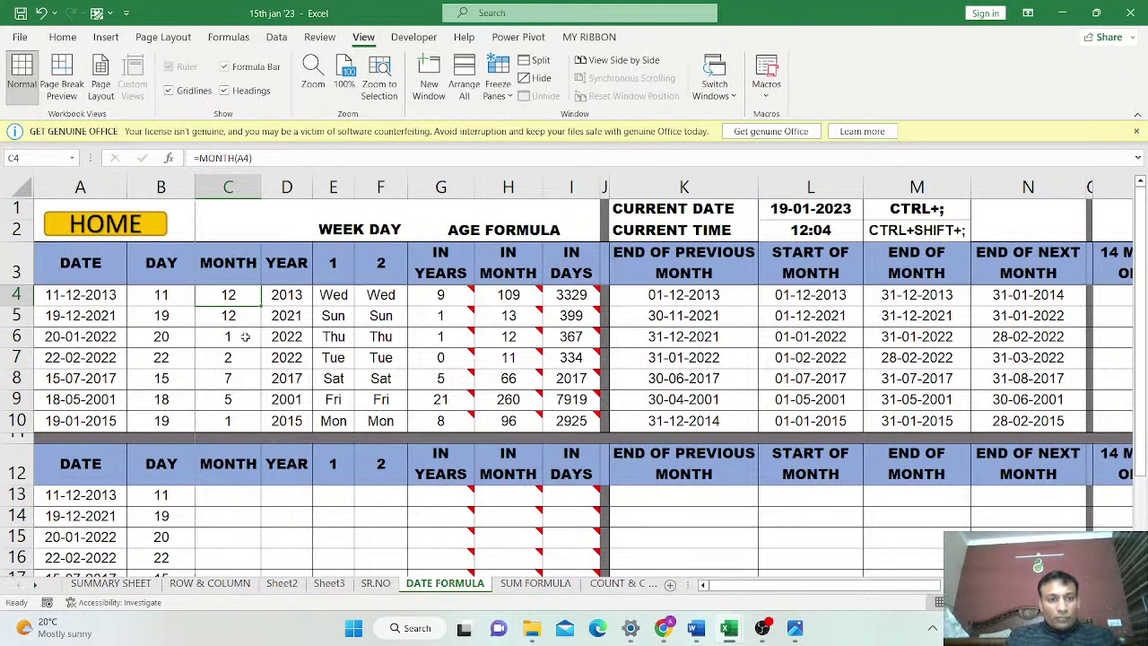
# Enter =MONTH(A13) in cell C13 of the lower table
pyautogui.scroll(-2, 245, 336)
pyautogui.scroll(-1, 244, 337)
pyautogui.click(172, 369)
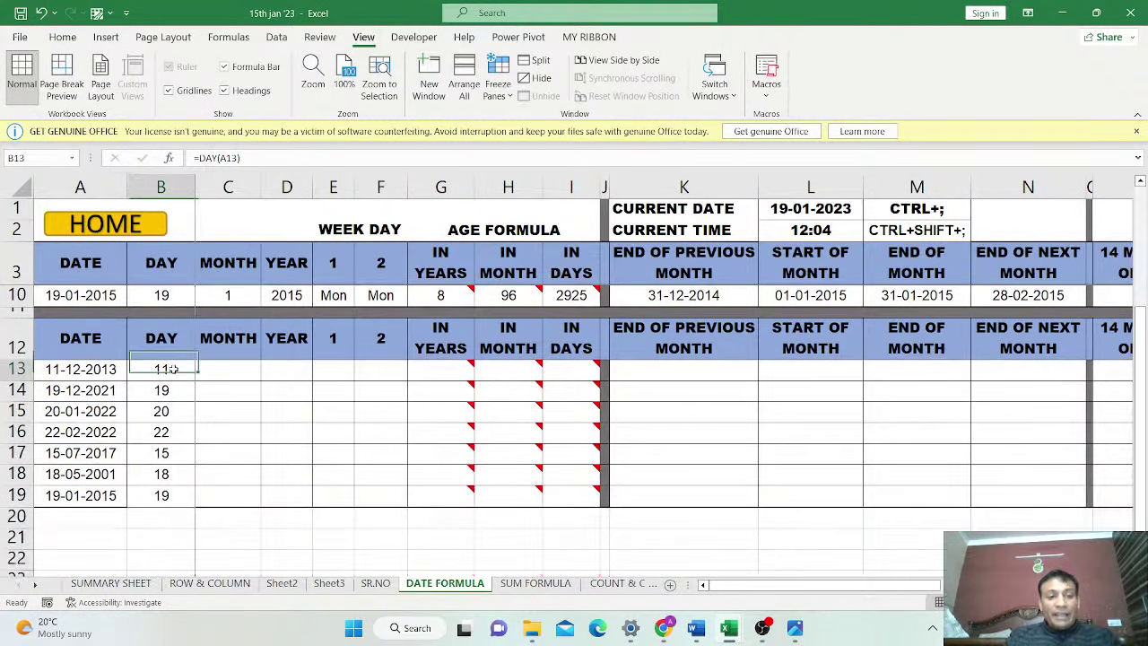
pyautogui.click(219, 367)
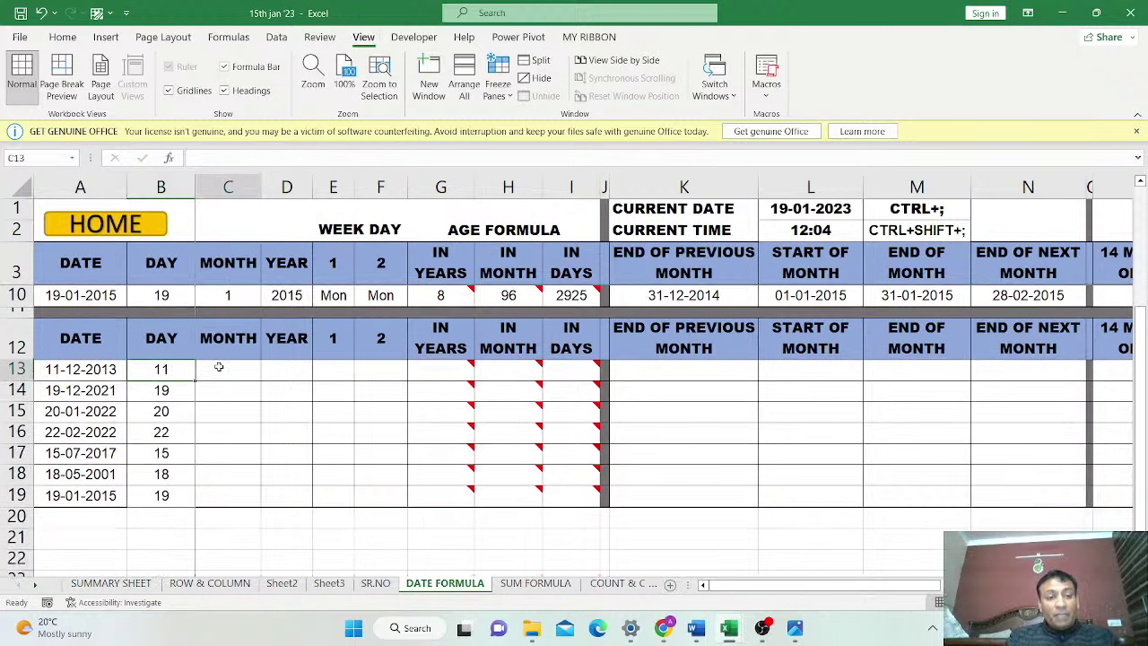
pyautogui.write('=MON')
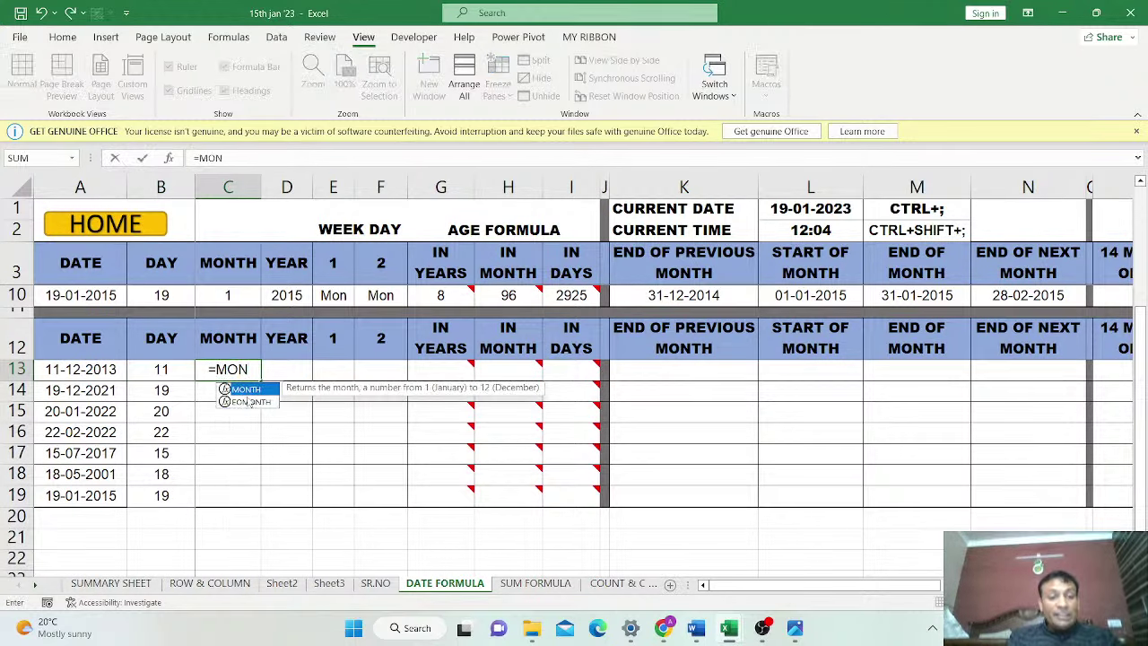
pyautogui.doubleClick(256, 391)
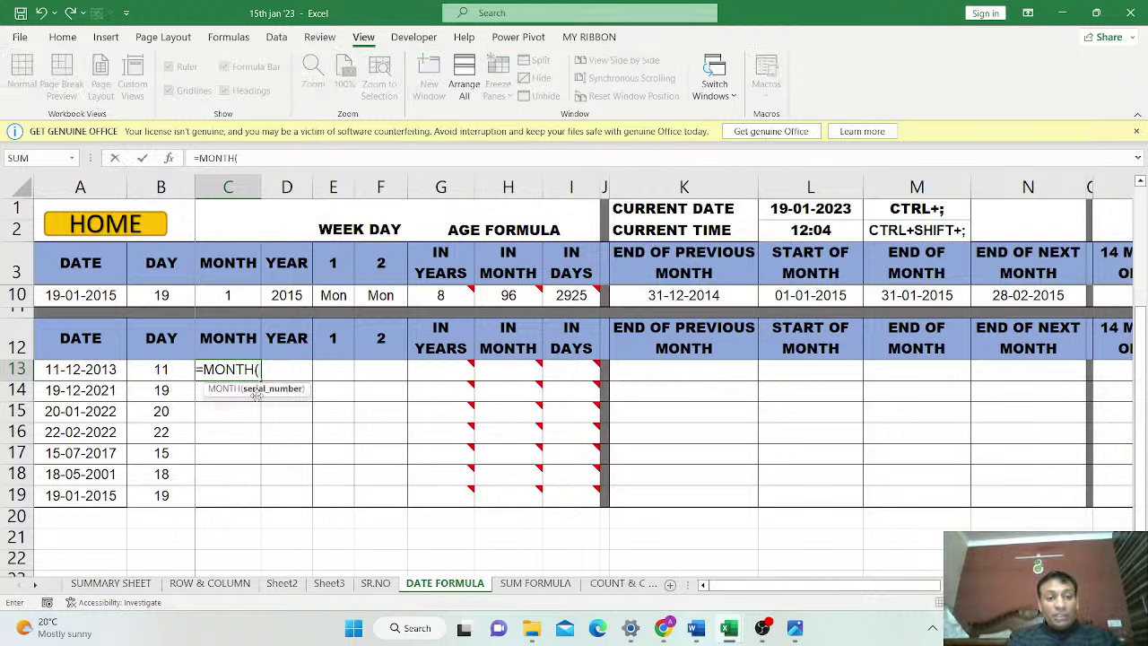
pyautogui.click(113, 372)
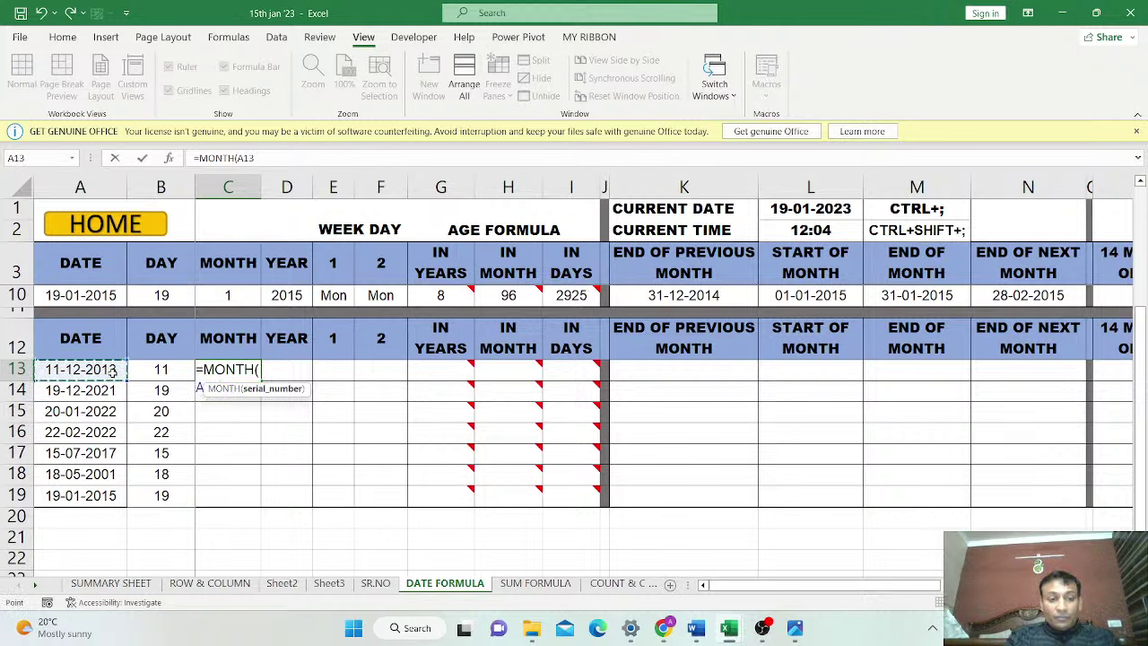
pyautogui.write(')')
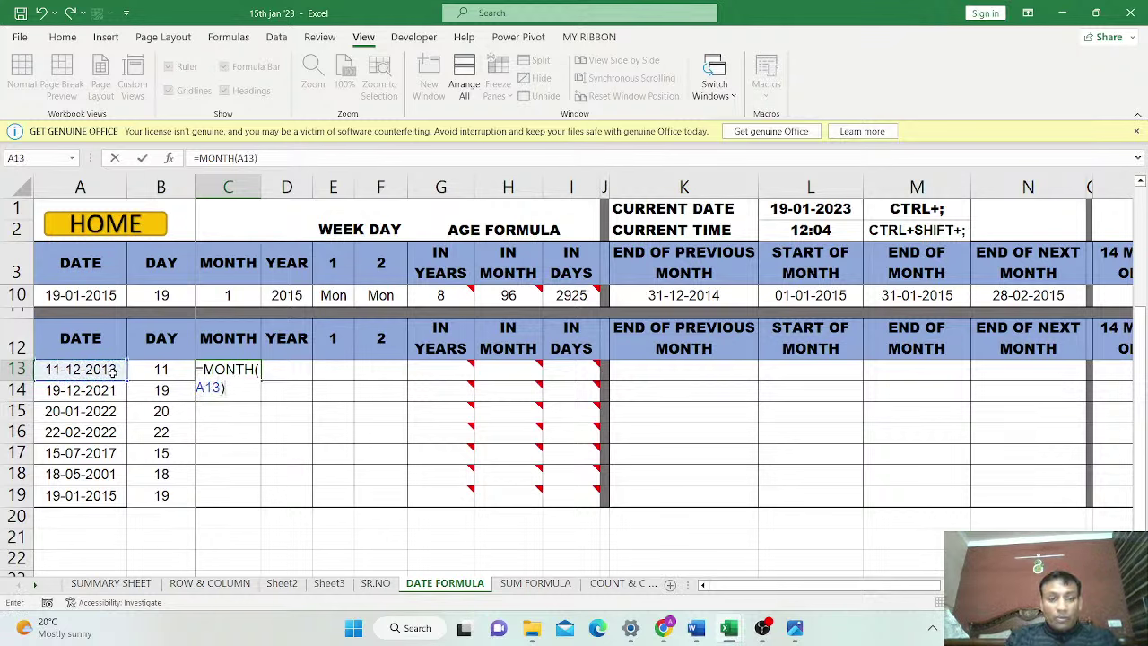
pyautogui.press('Return')
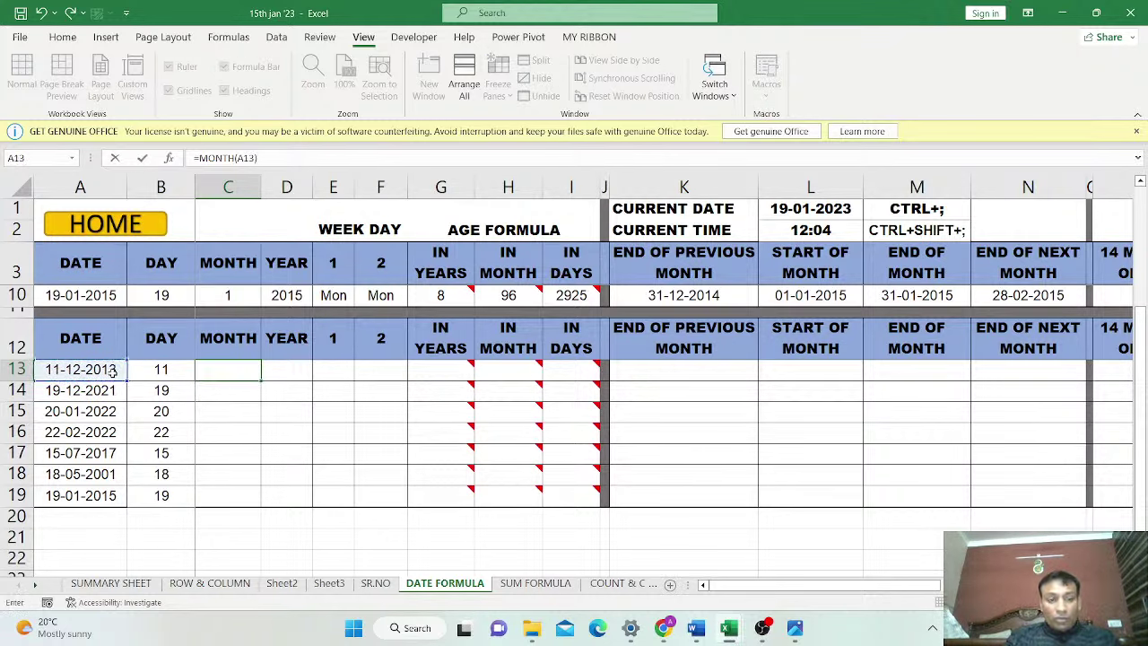
pyautogui.click(233, 369)
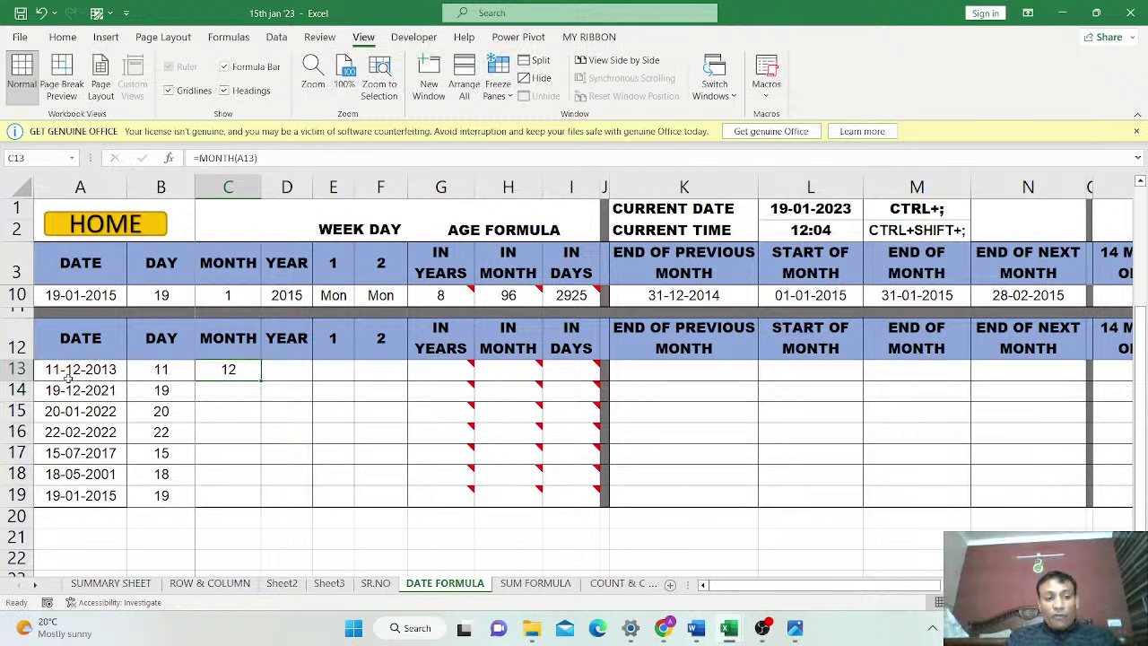
pyautogui.click(166, 373)
pyautogui.click(228, 368)
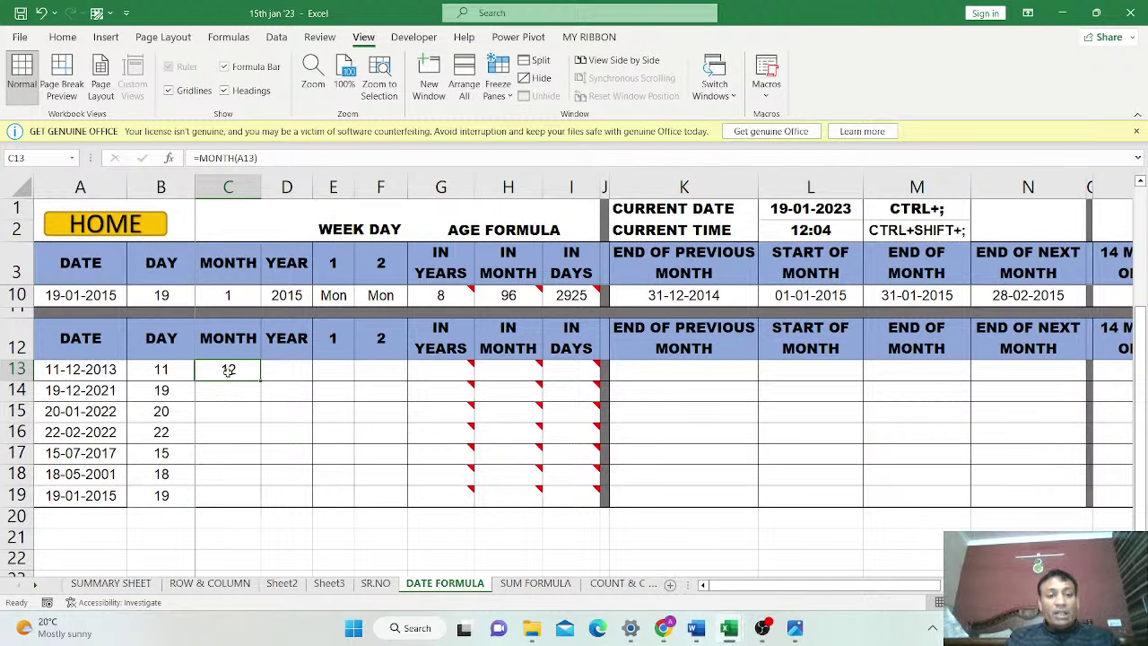
# Enter =YEAR(A13) in cell D13 of the lower table
pyautogui.click(282, 369)
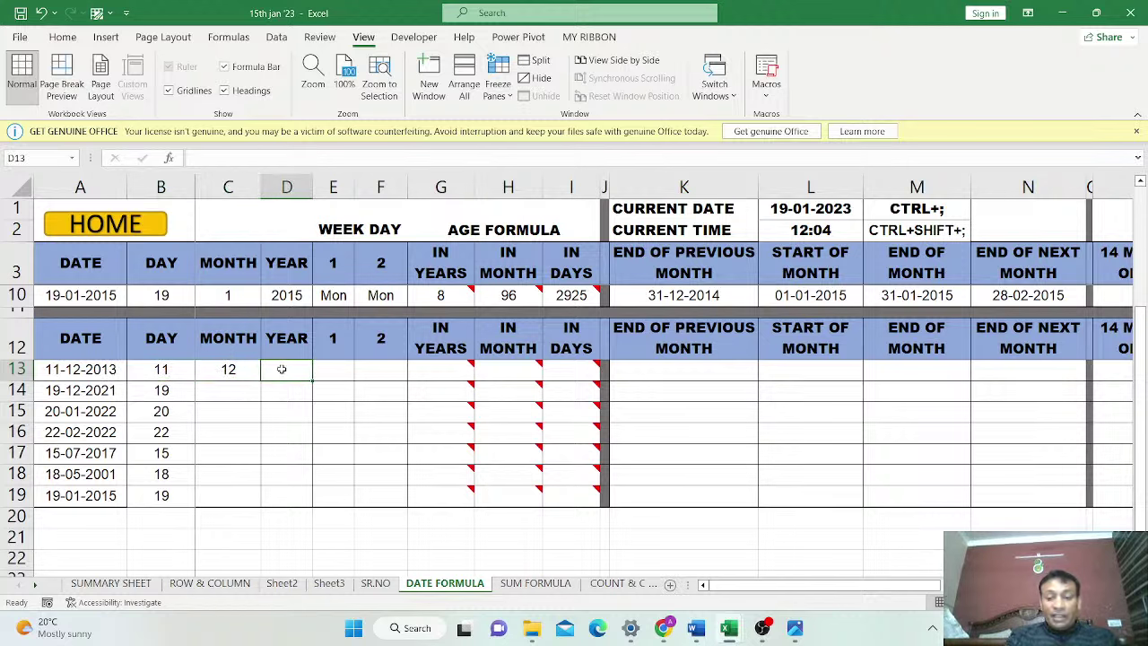
pyautogui.write('=YES')
pyautogui.press('BackSpace')
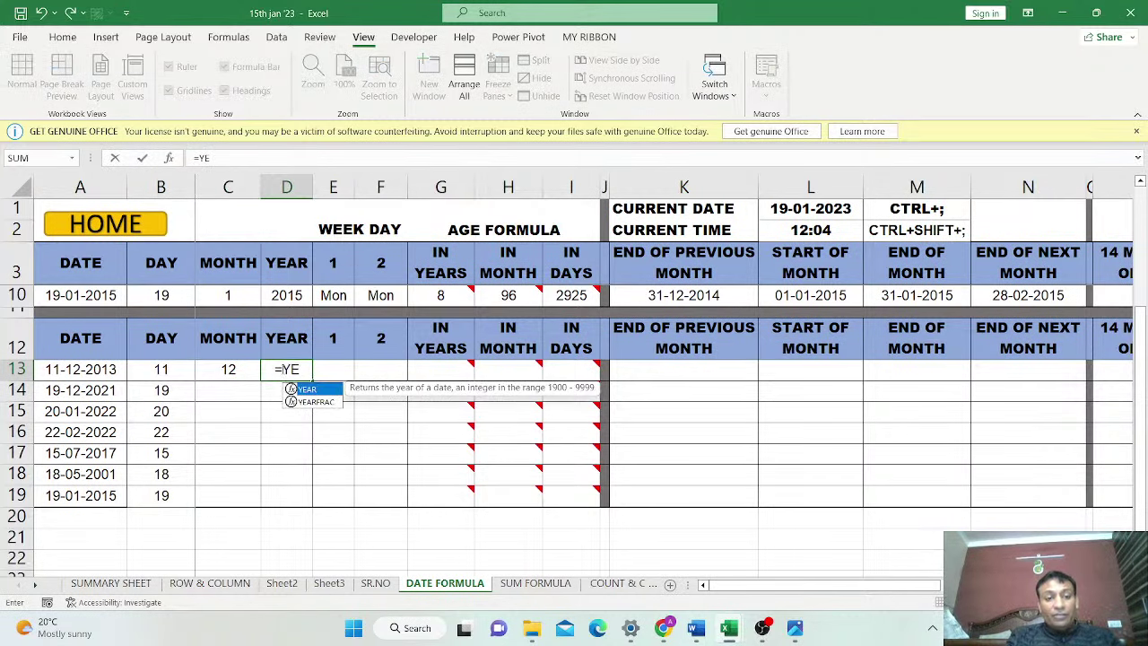
pyautogui.write('A')
pyautogui.press('Tab')
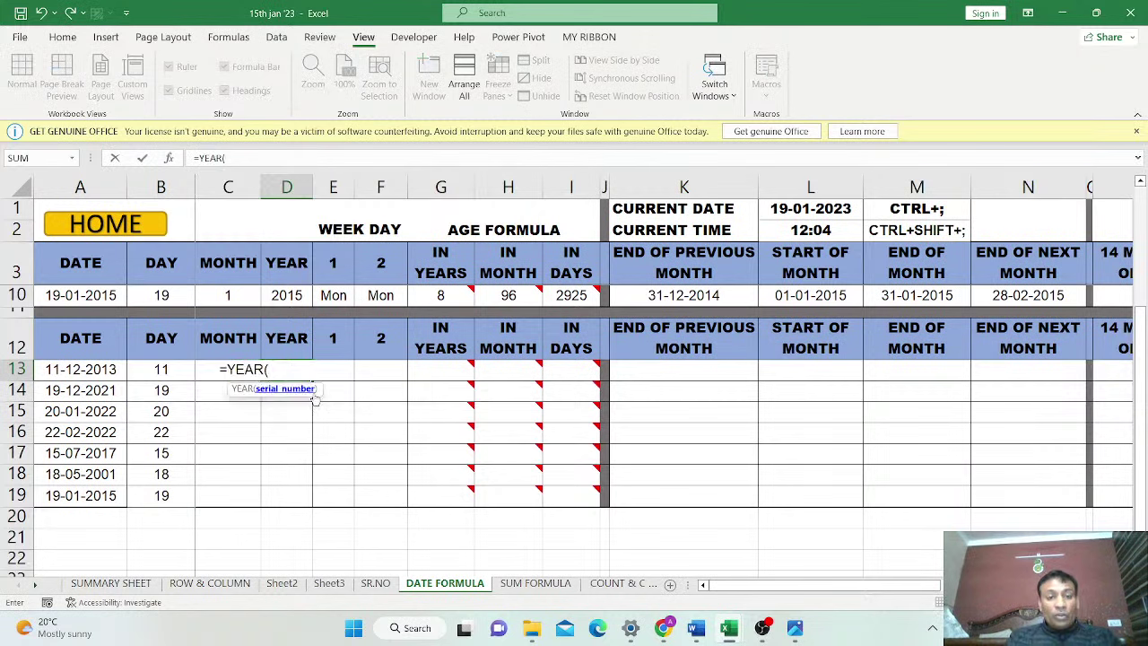
pyautogui.click(74, 375)
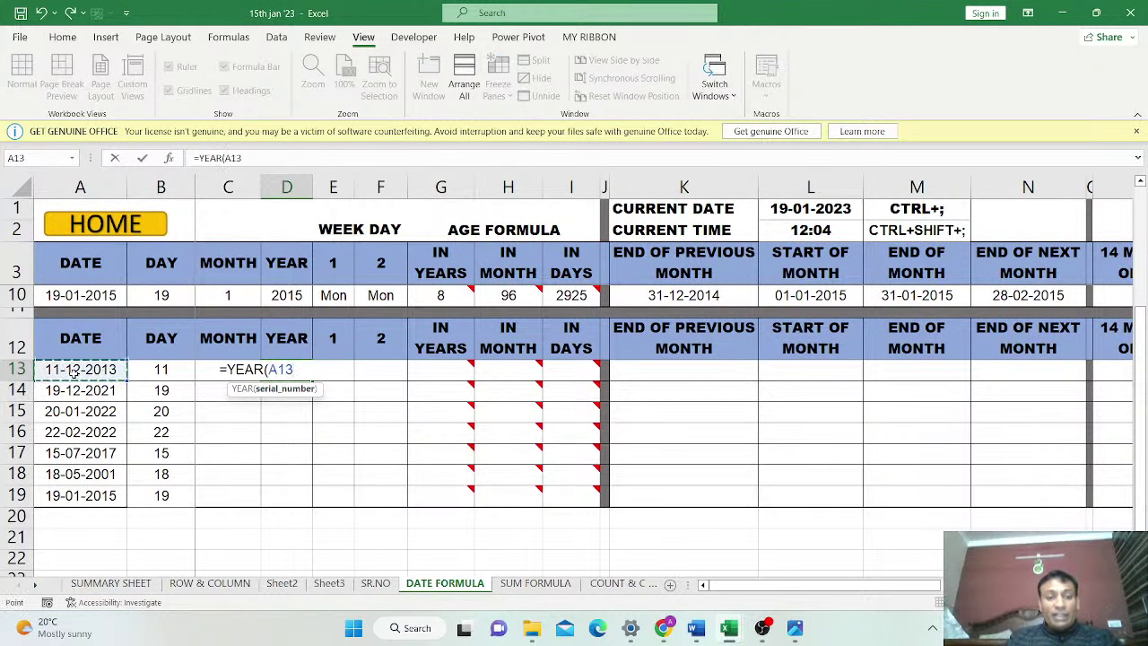
pyautogui.write(')')
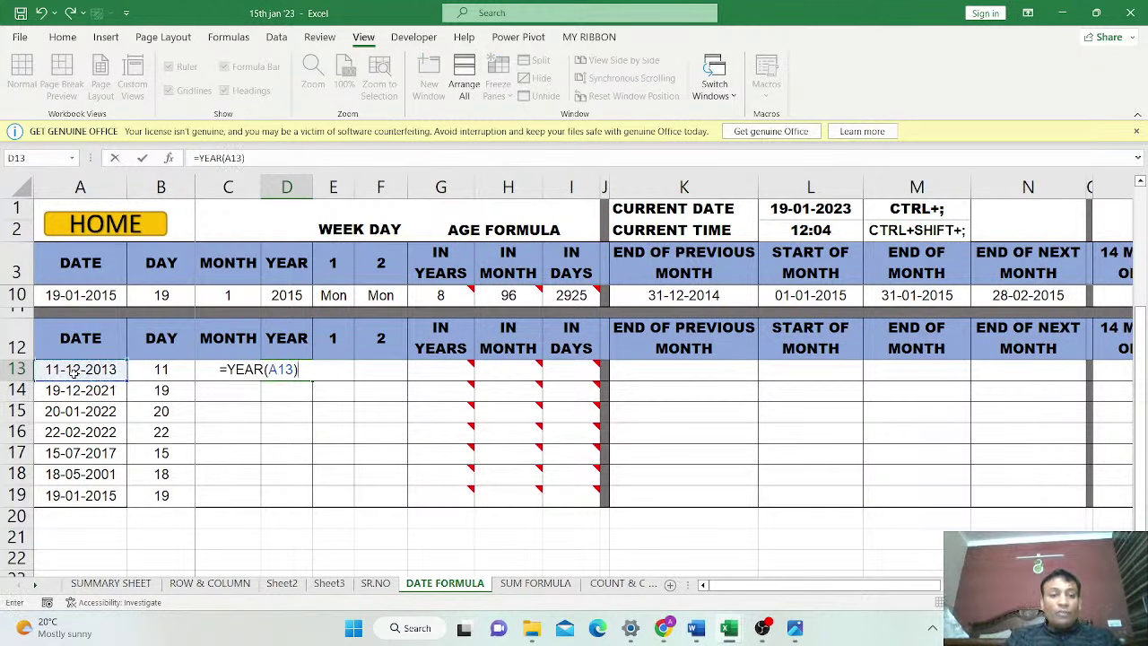
pyautogui.press('Return')
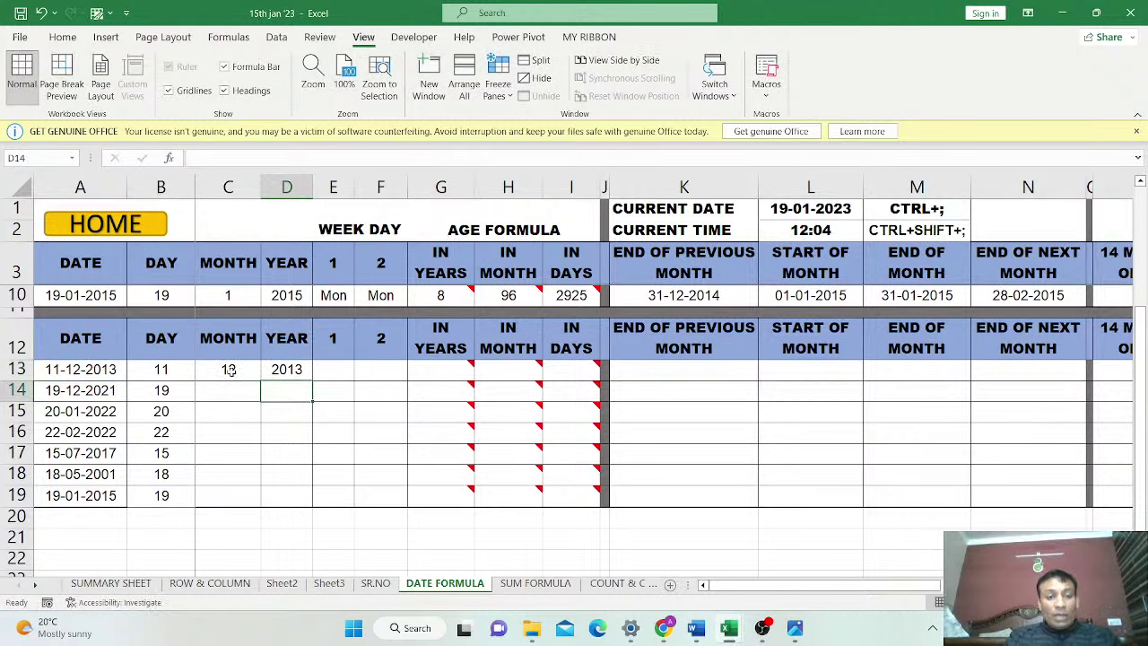
pyautogui.click(229, 371)
pyautogui.click(294, 375)
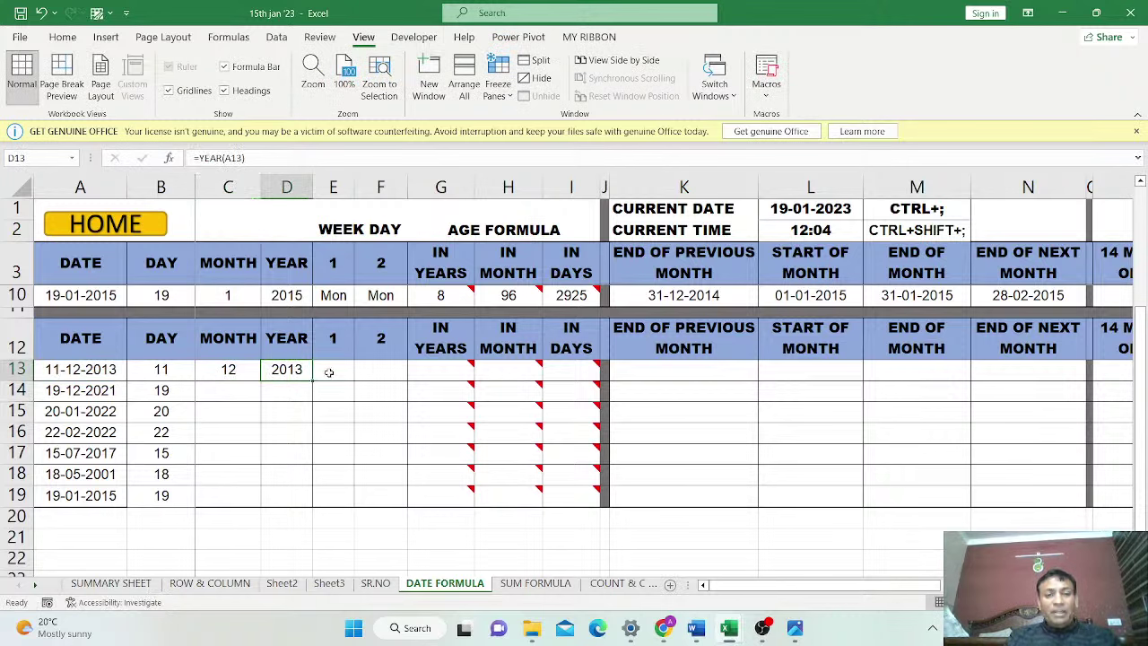
# Put a thick outside border around the WEEK DAY heading above the two weekday columns
pyautogui.click(329, 370)
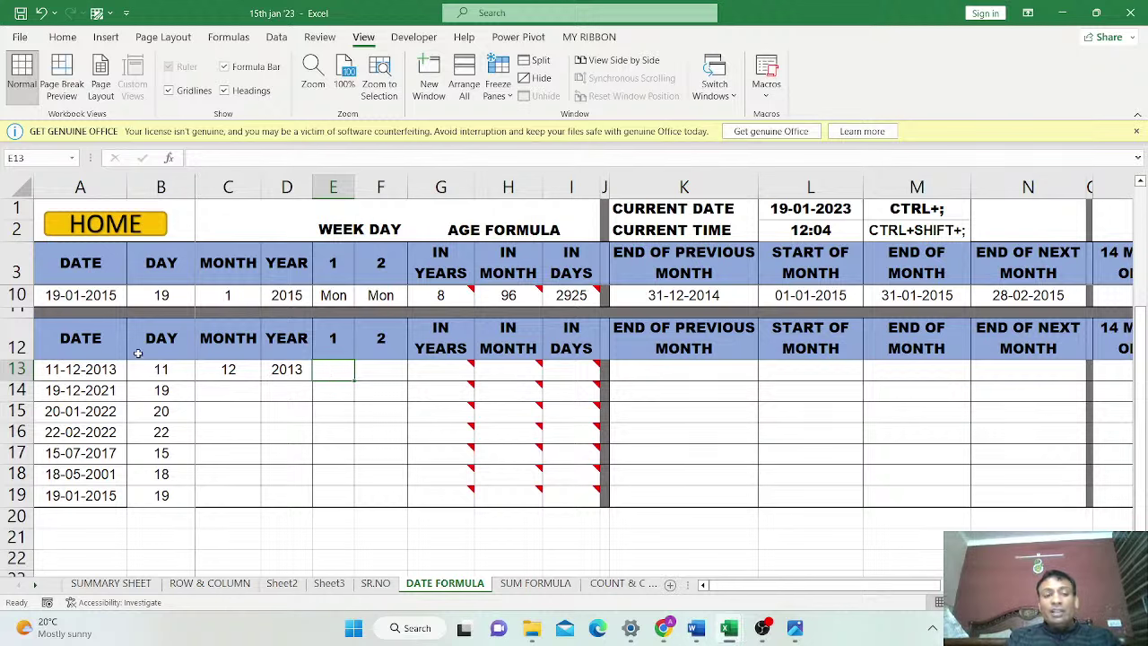
pyautogui.click(162, 372)
pyautogui.click(324, 368)
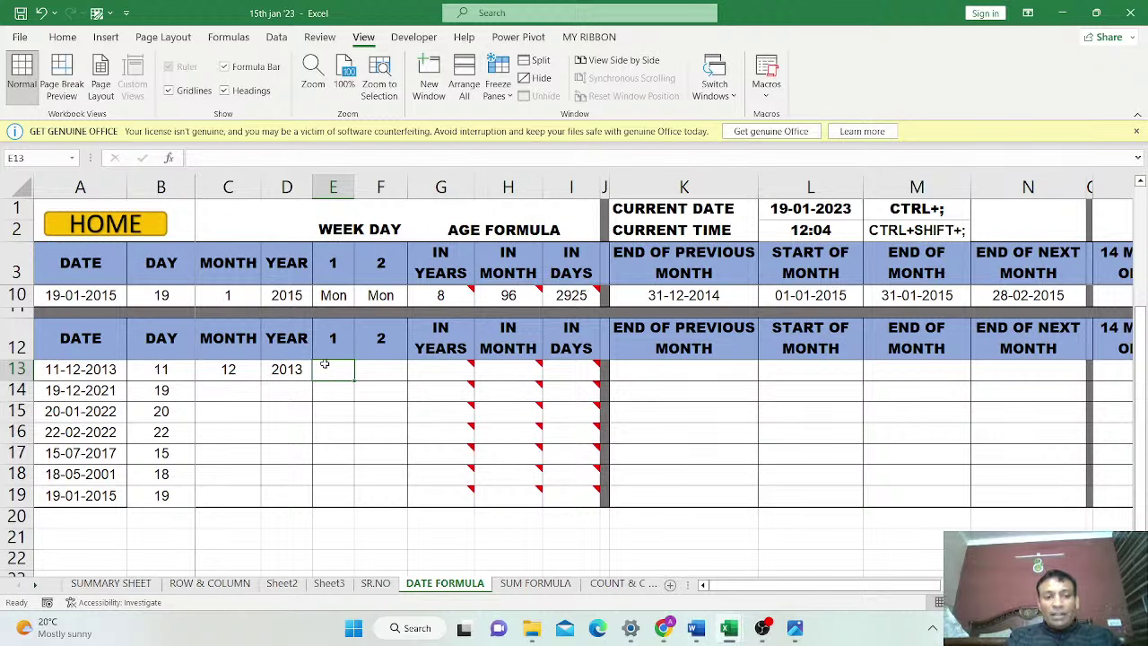
pyautogui.click(342, 224)
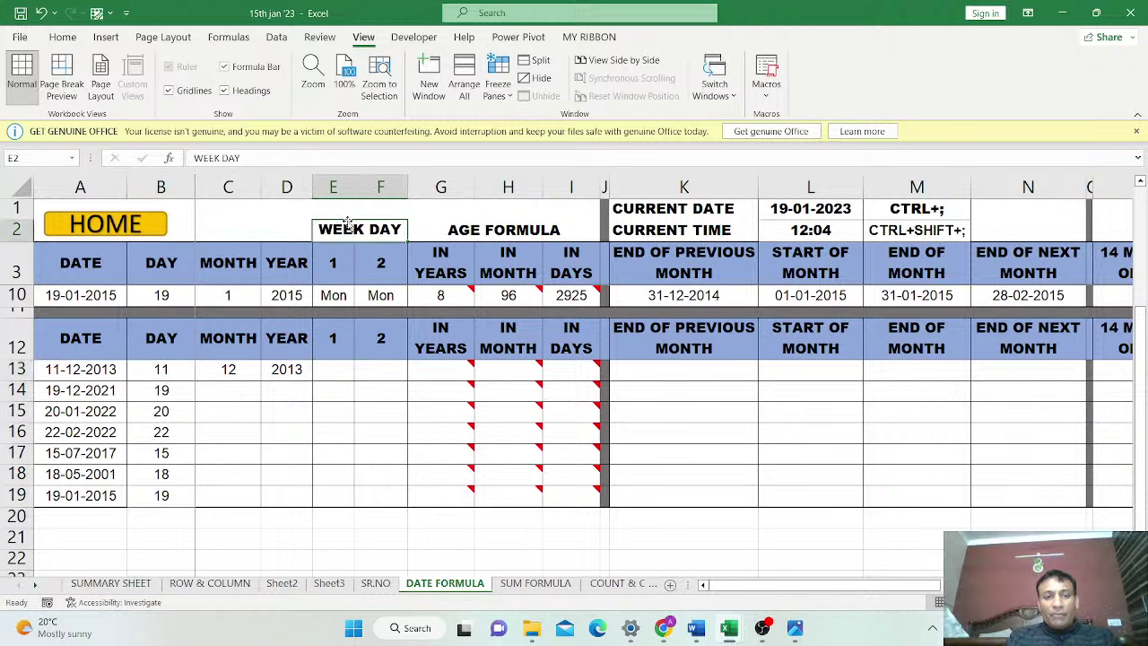
pyautogui.click(61, 38)
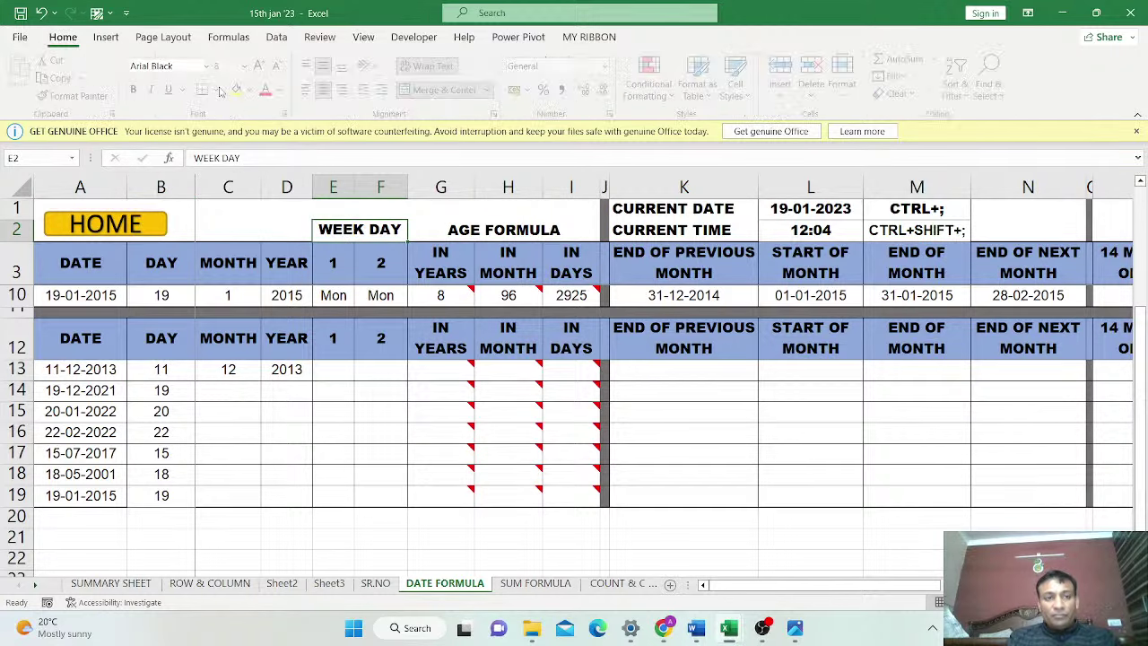
pyautogui.click(219, 89)
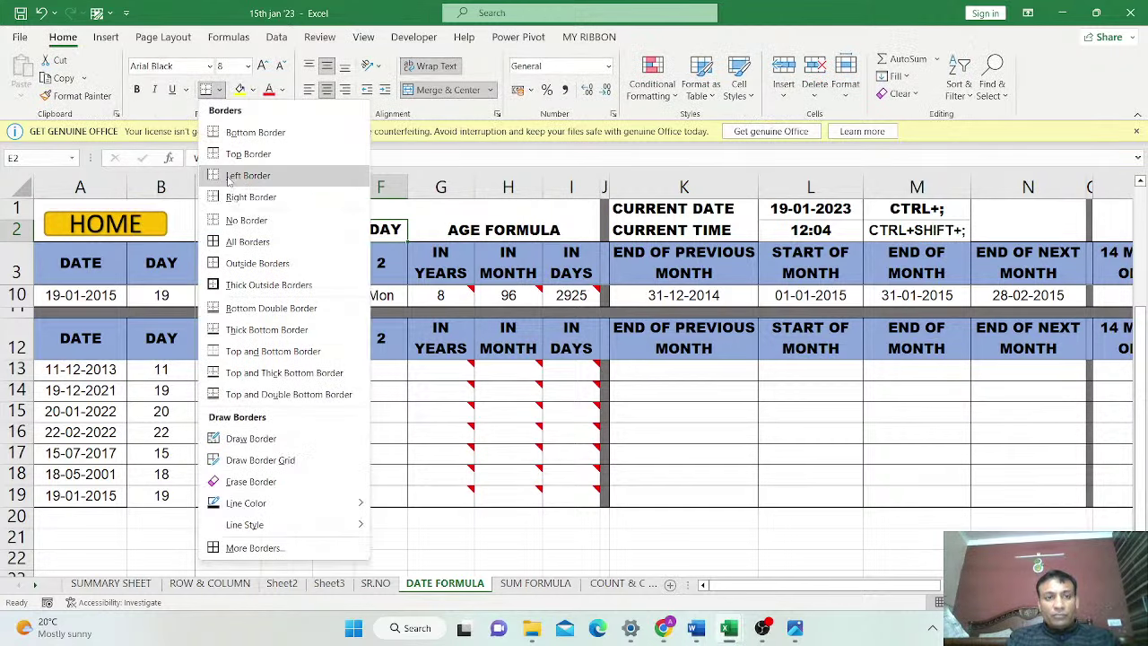
pyautogui.click(216, 284)
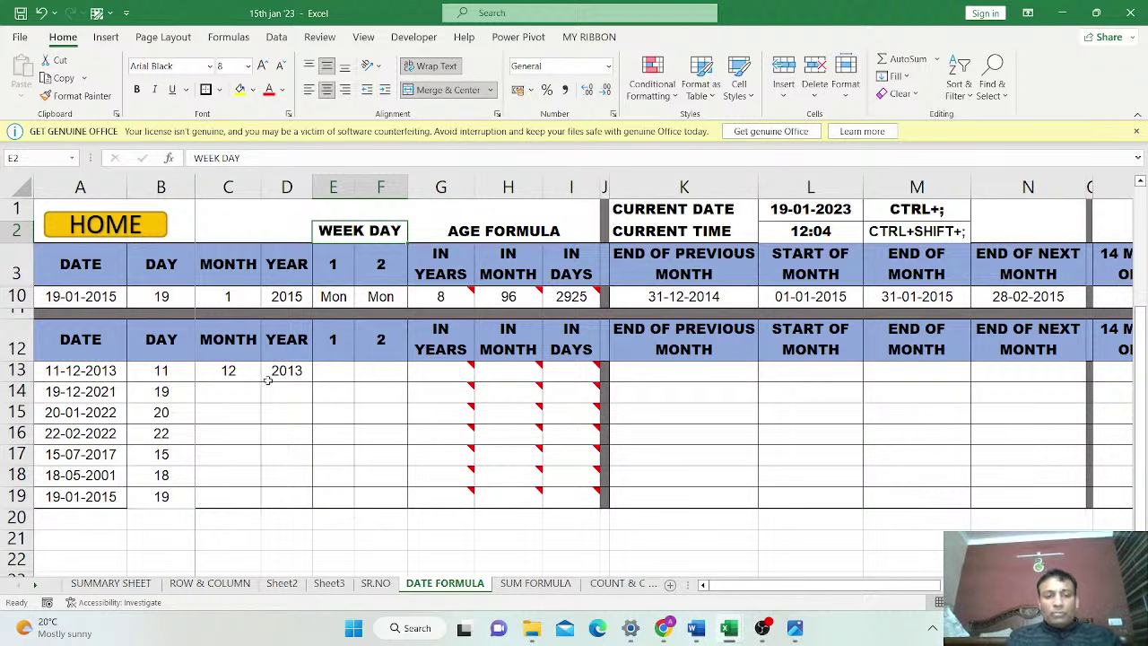
pyautogui.click(240, 374)
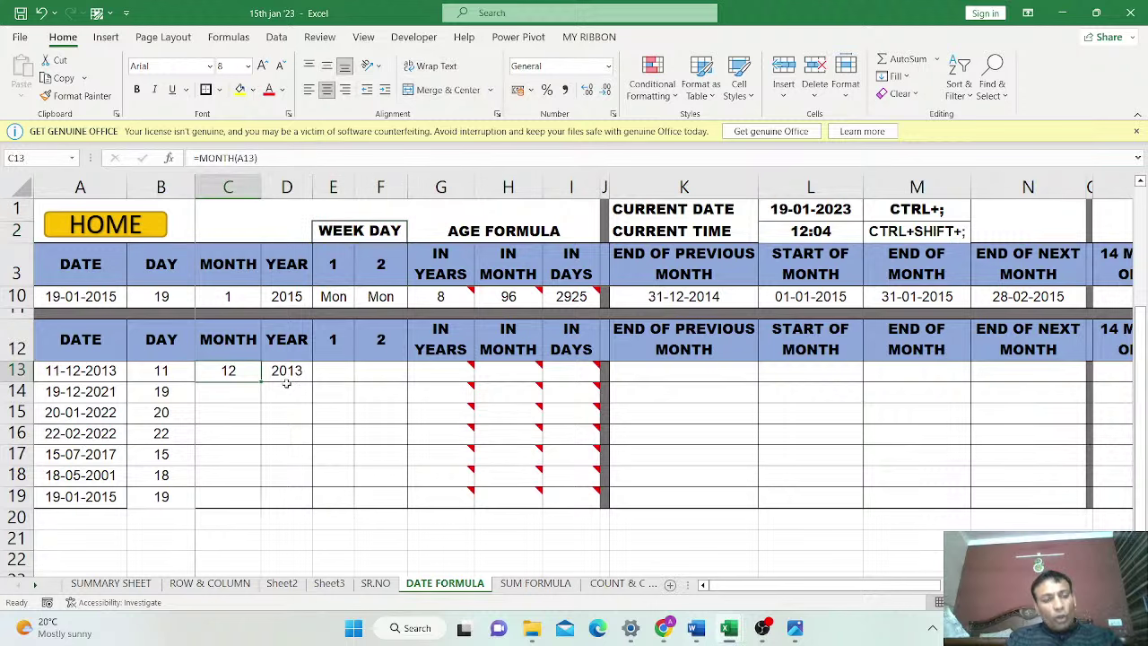
pyautogui.click(295, 374)
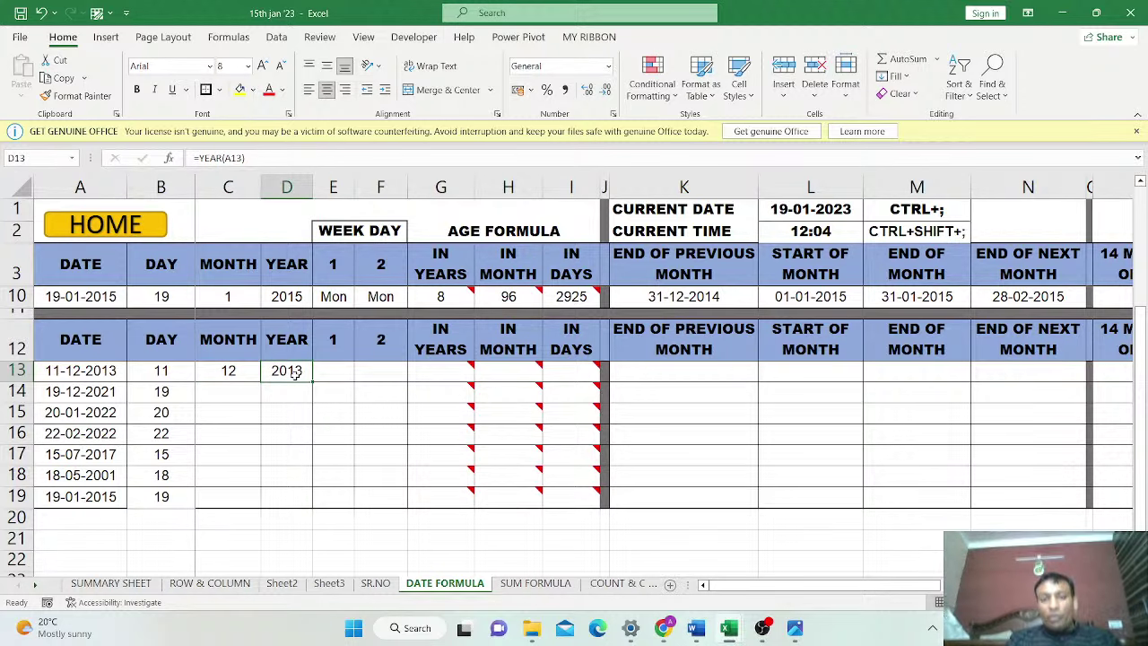
pyautogui.click(247, 379)
pyautogui.click(287, 373)
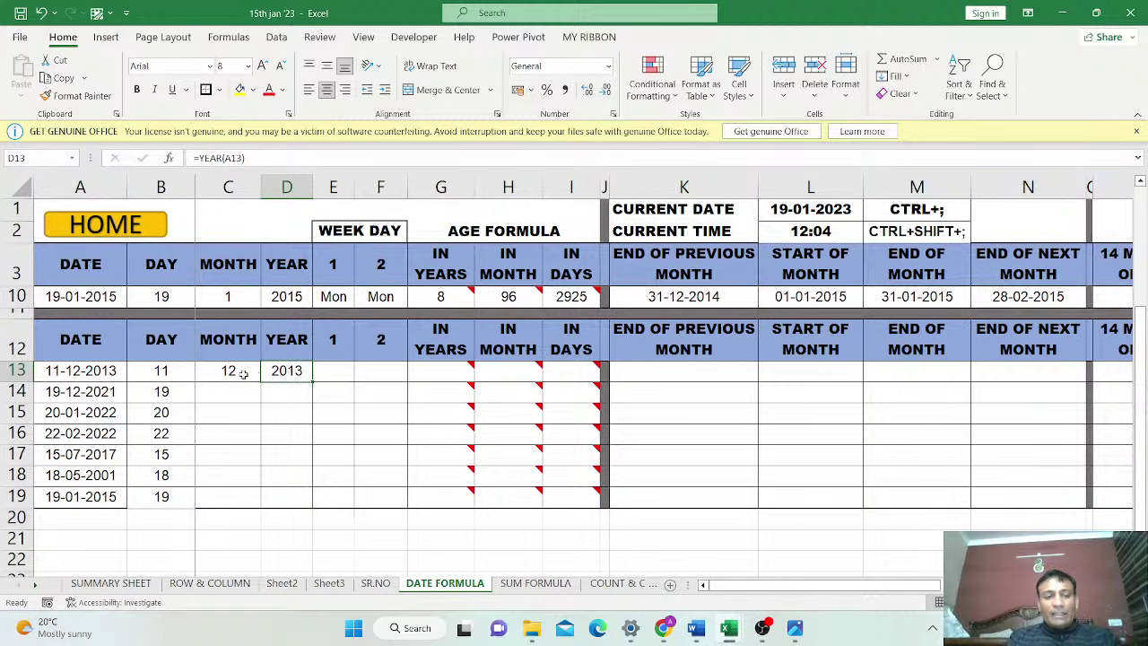
pyautogui.click(244, 375)
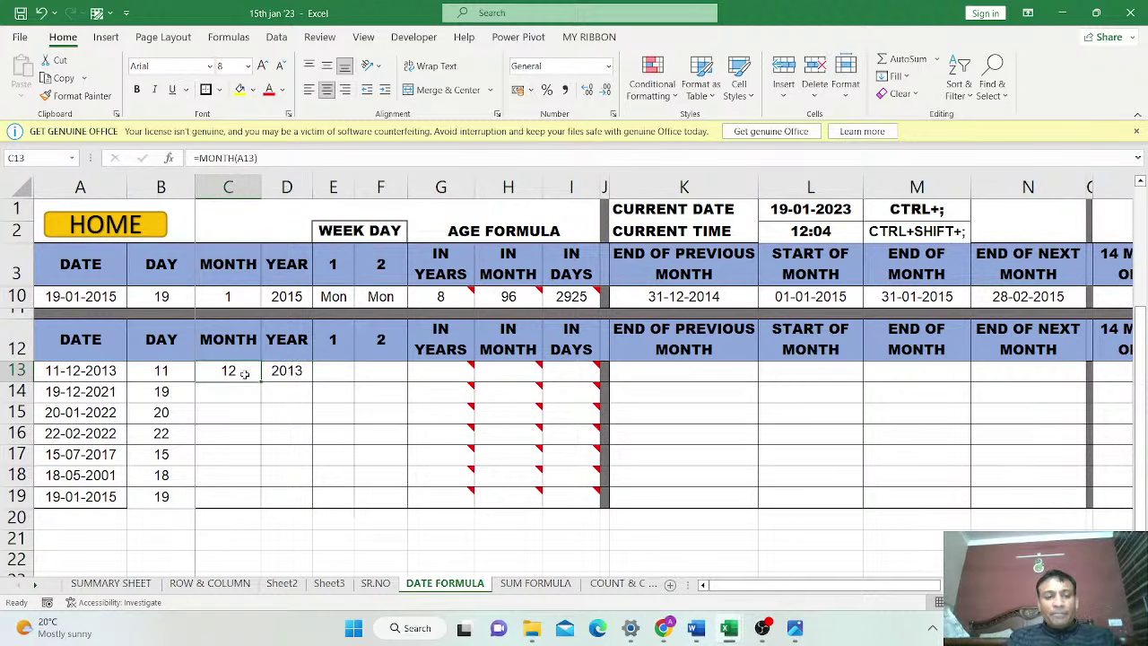
pyautogui.click(299, 375)
# Enter =WEEKDAY(A13) in cell E13 under WEEK DAY 1 of the lower table
pyautogui.click(341, 370)
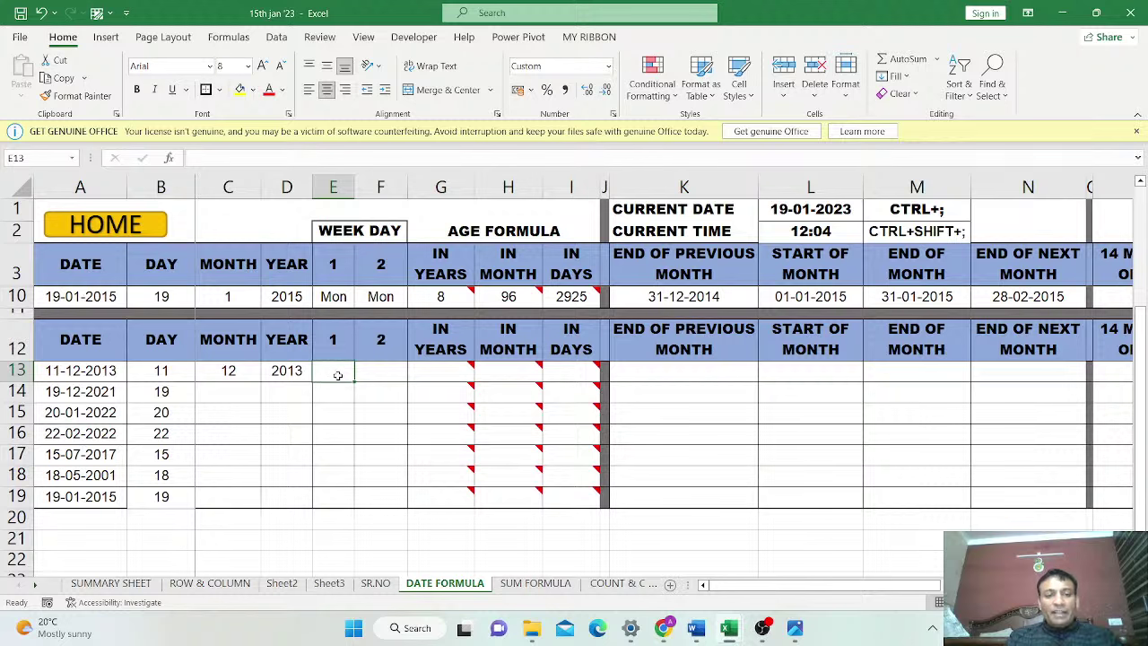
pyautogui.write('=W')
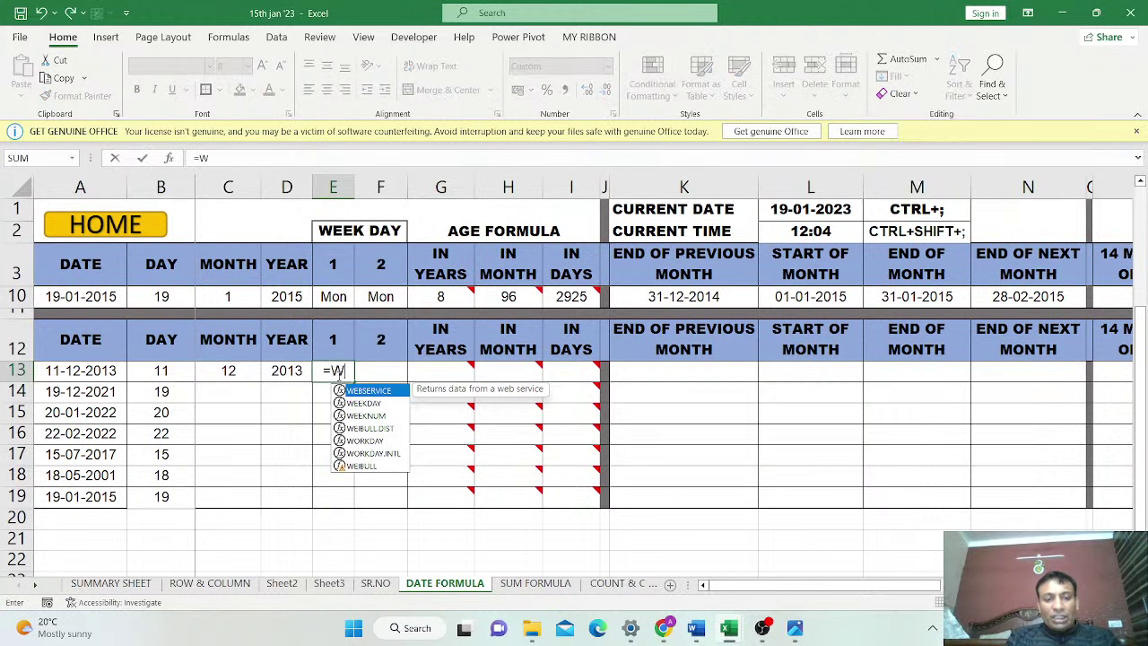
pyautogui.write('EEKDAY(')
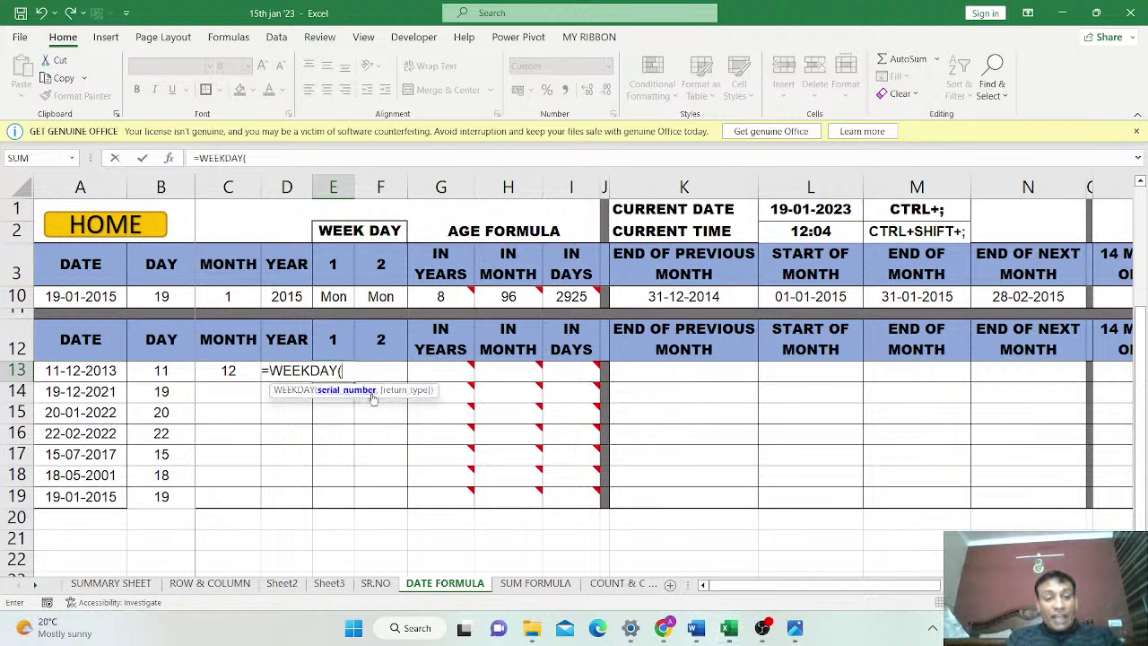
pyautogui.doubleClick(371, 393)
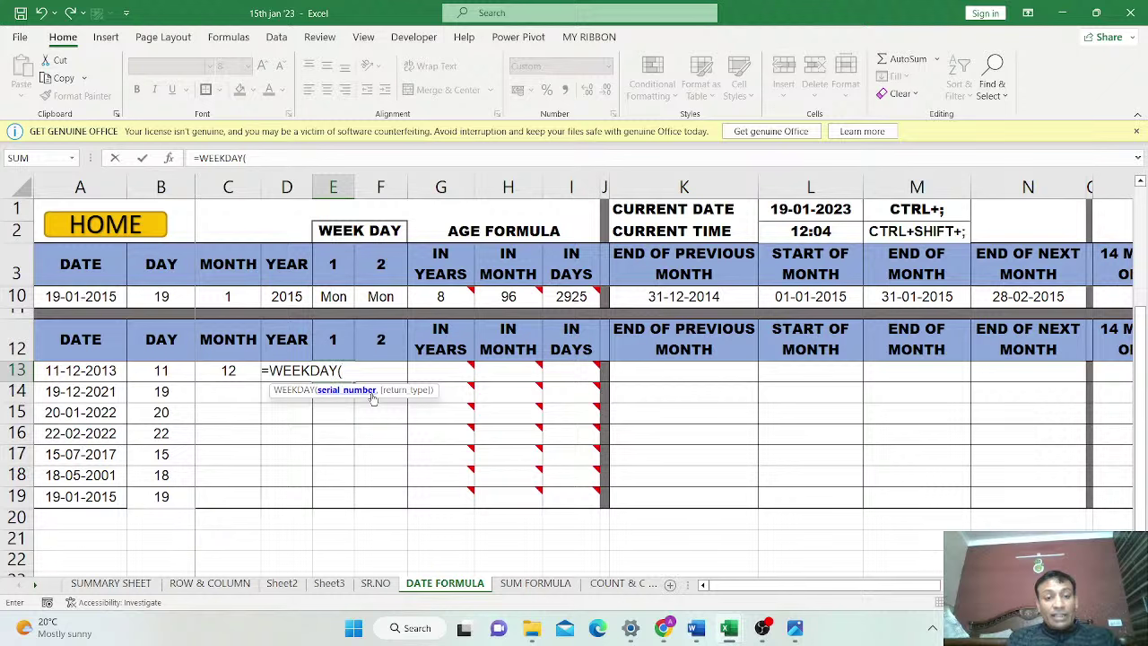
pyautogui.click(110, 375)
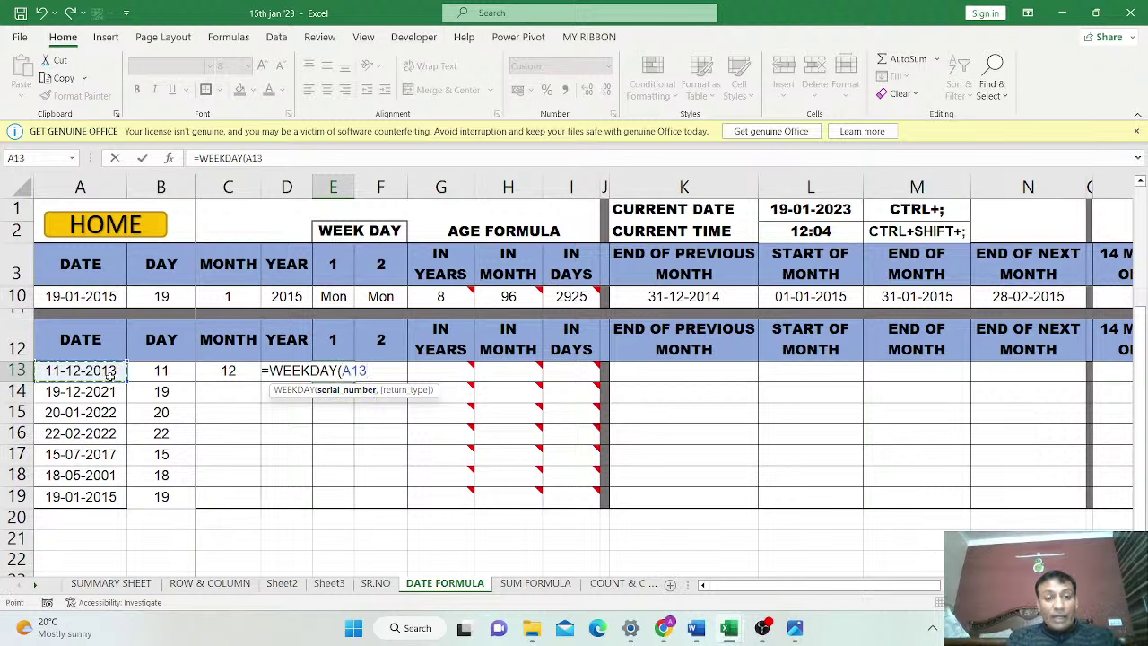
pyautogui.write(')')
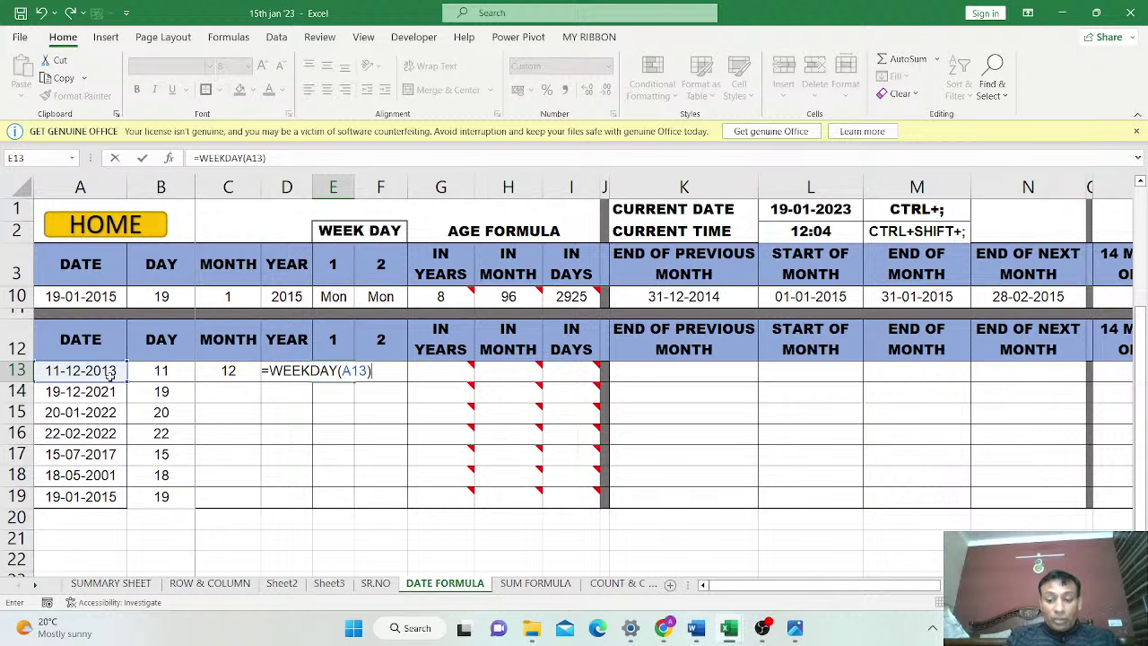
pyautogui.press('Return')
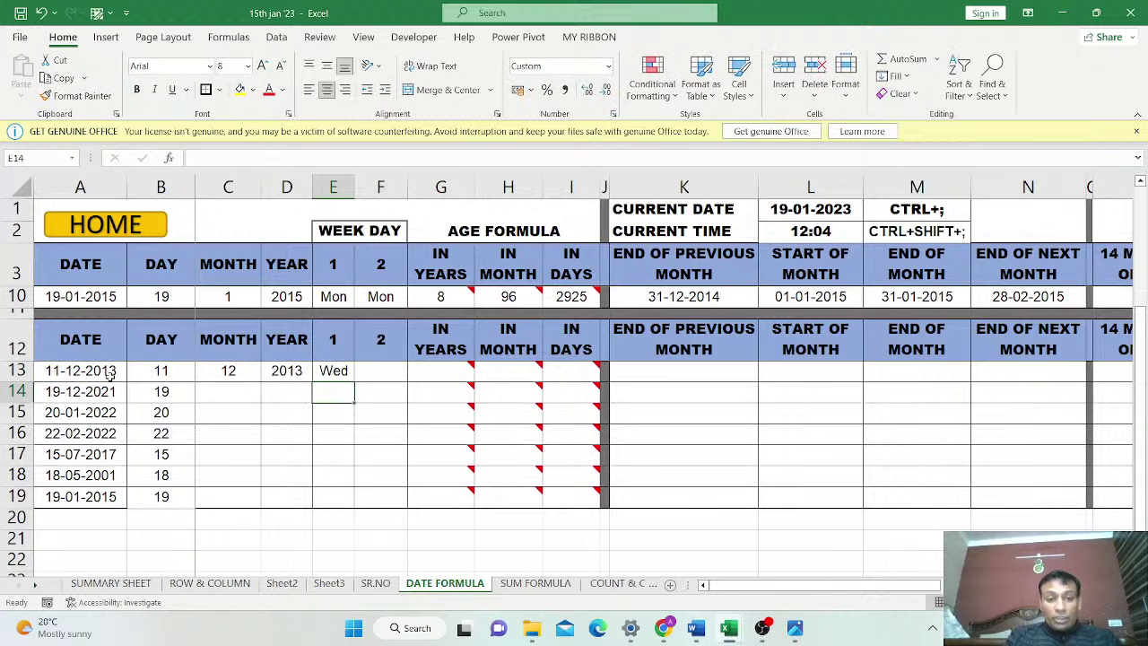
pyautogui.click(346, 374)
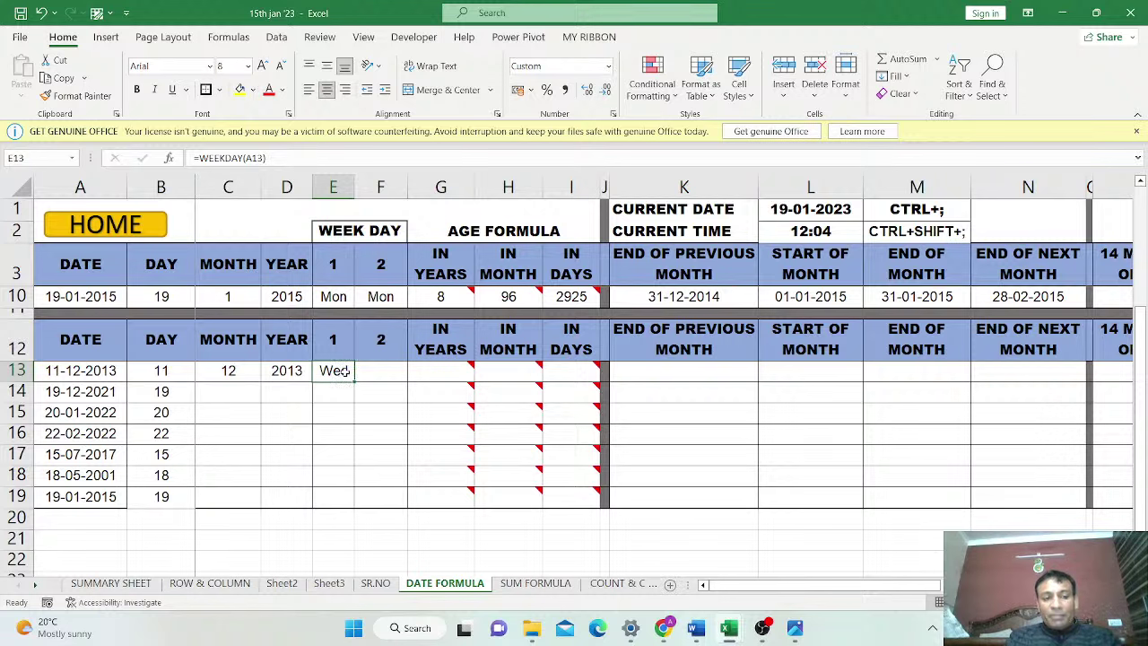
# Try =DAY(A13) in cell F13 under WEEK DAY 2 and check the cell's number format without changing it
pyautogui.click(370, 371)
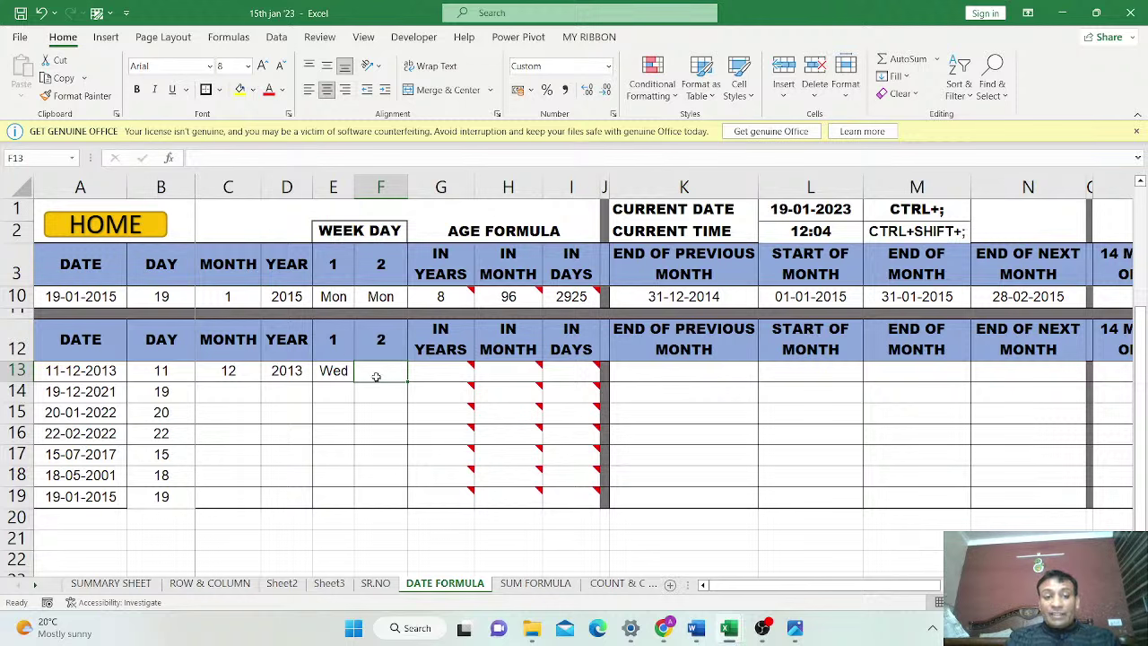
pyautogui.write('=DAY')
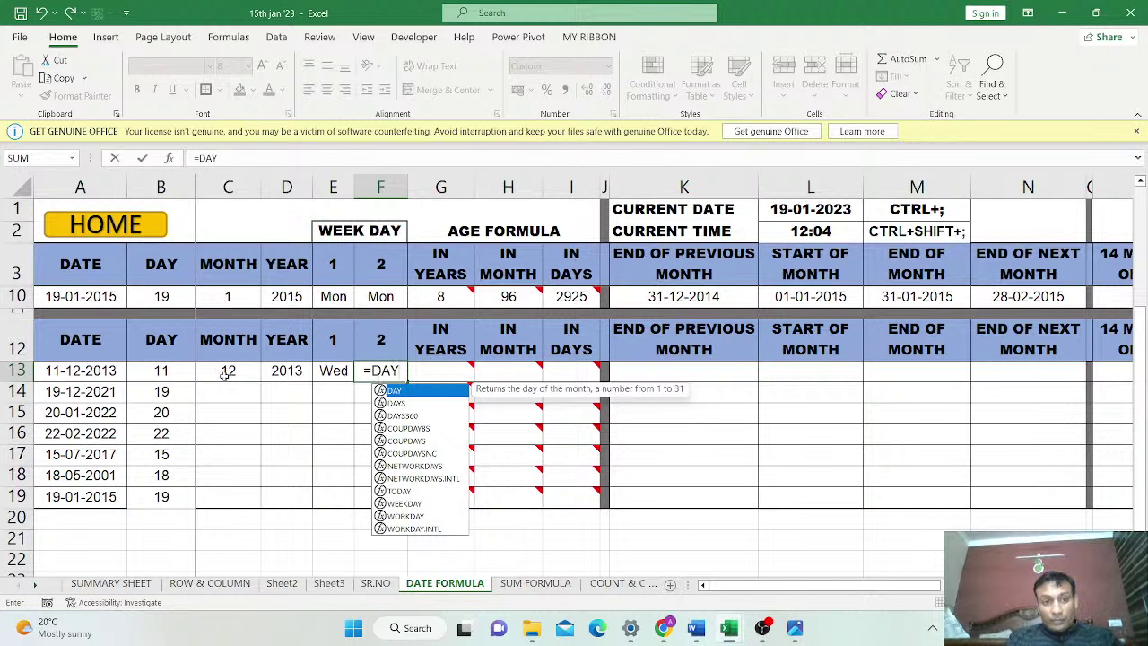
pyautogui.write('(')
pyautogui.click(74, 370)
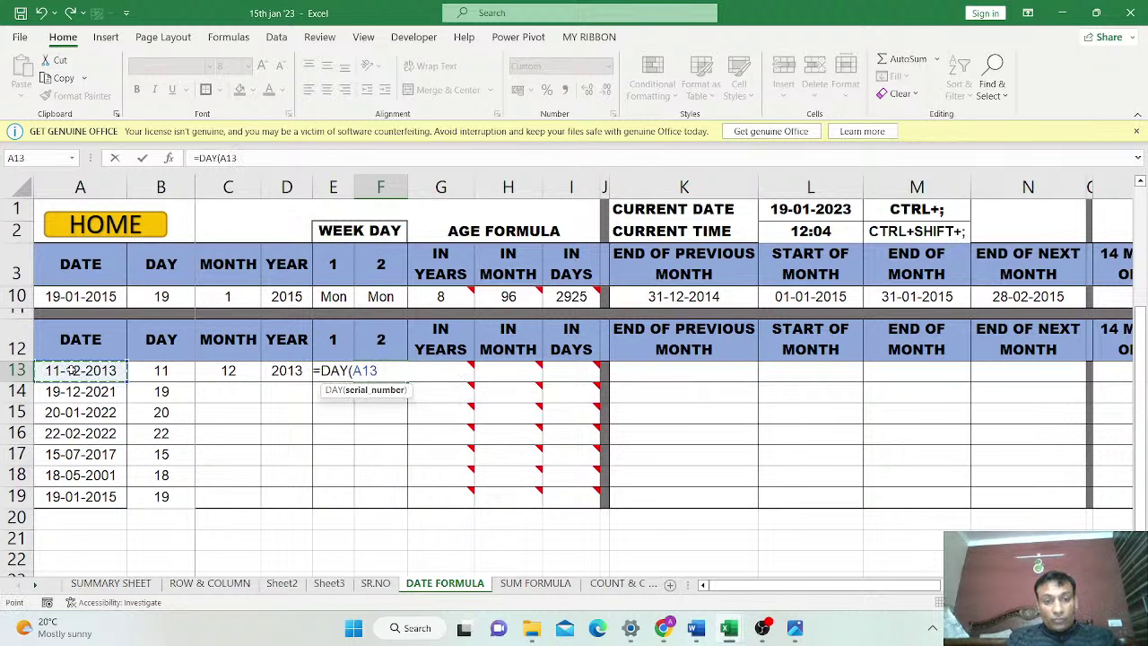
pyautogui.write(')')
pyautogui.hotkey('ctrl', 'Return')
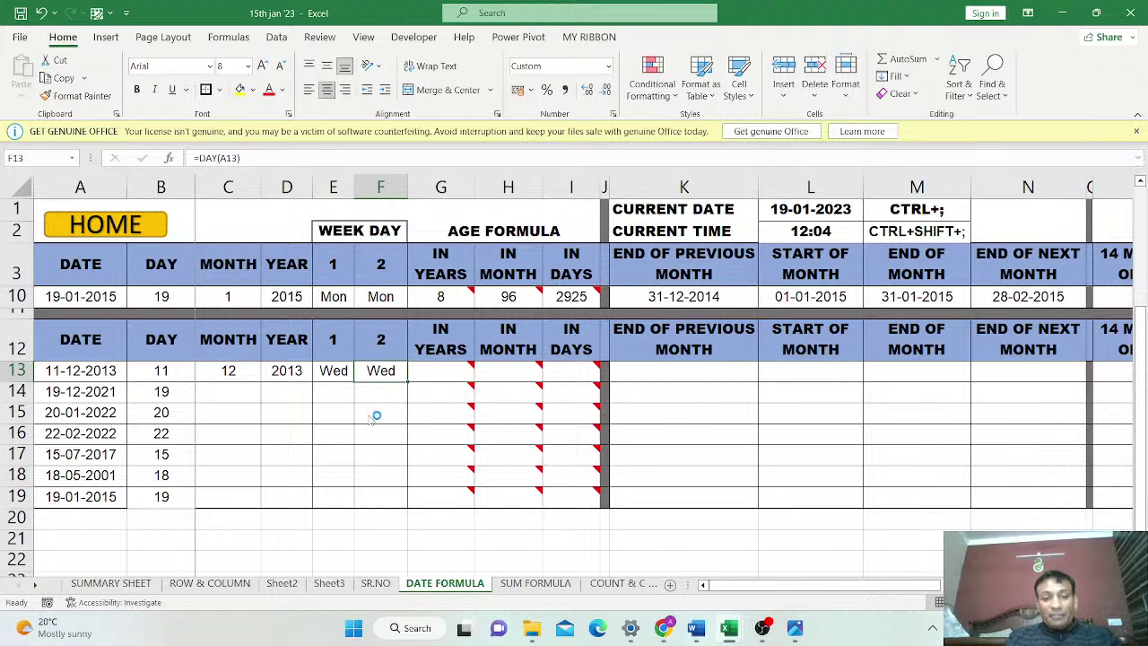
pyautogui.hotkey('ctrl', '1')
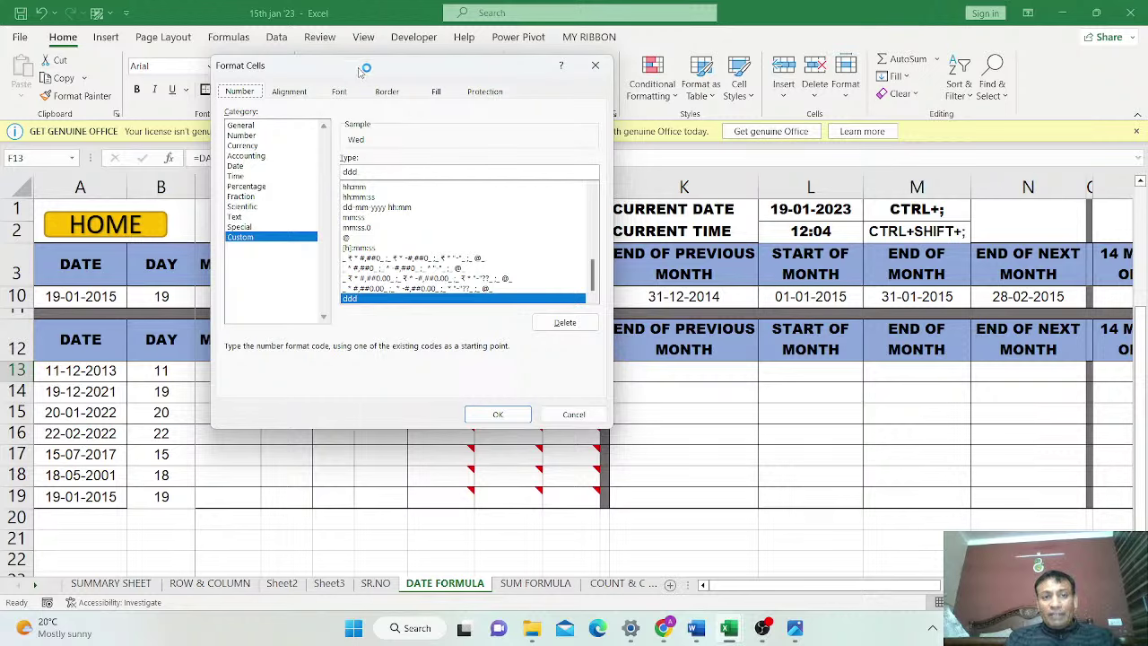
pyautogui.moveTo(359, 78); pyautogui.dragTo(444, 175)
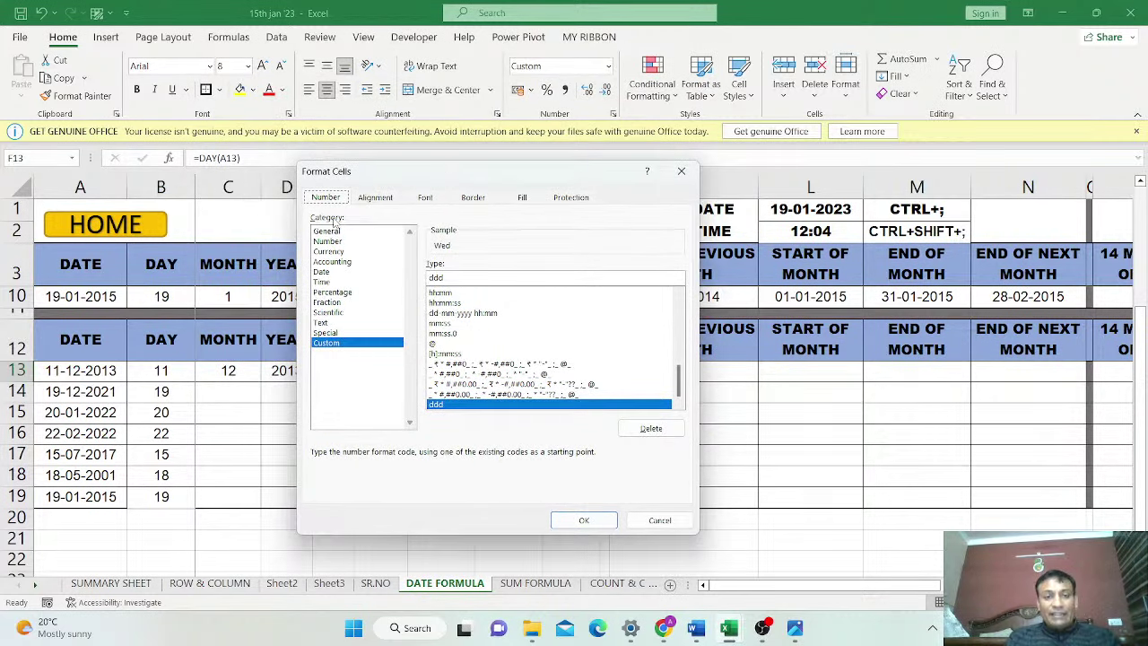
pyautogui.click(660, 521)
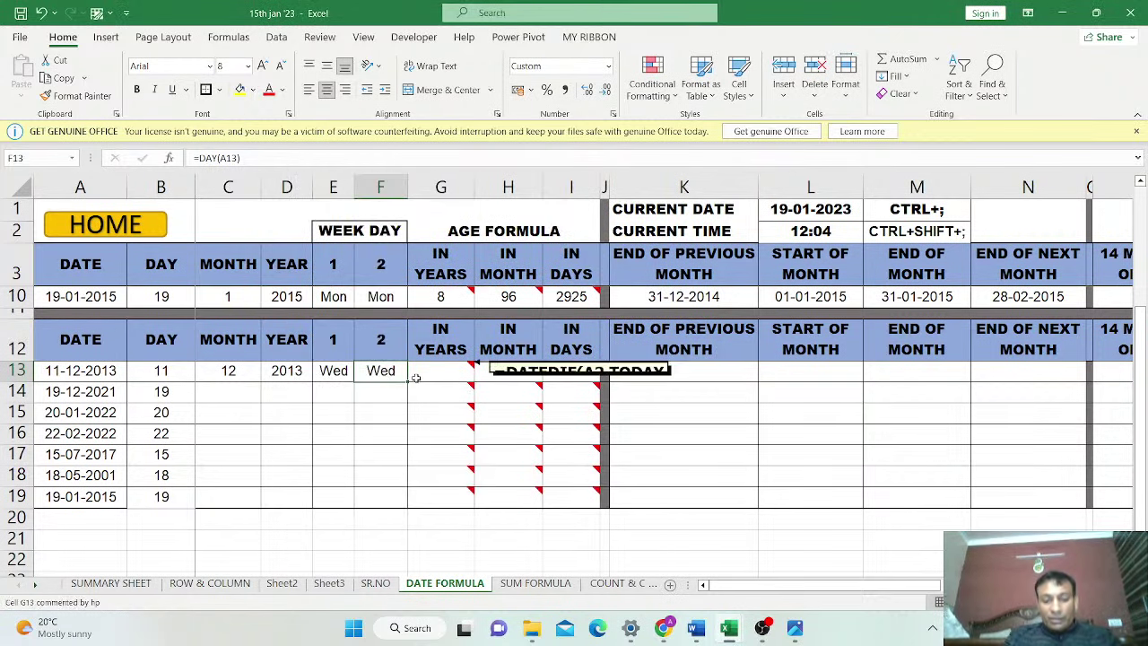
# Replace the formula in cell F13 with the direct date reference =A13
pyautogui.write('=')
pyautogui.click(117, 371)
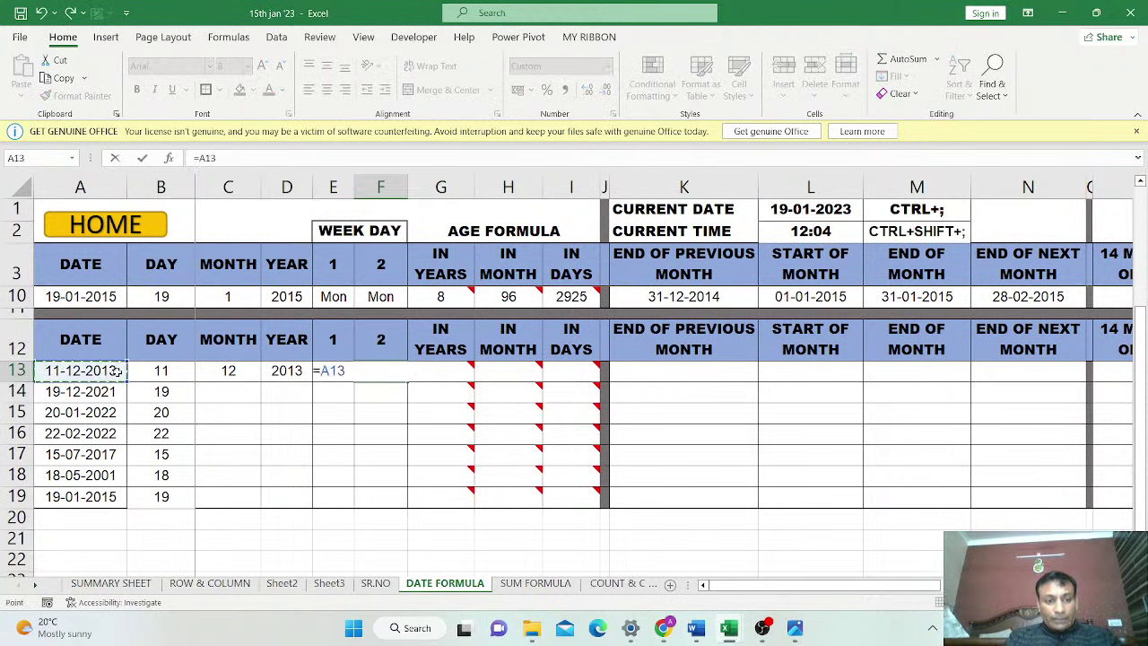
pyautogui.press('Return')
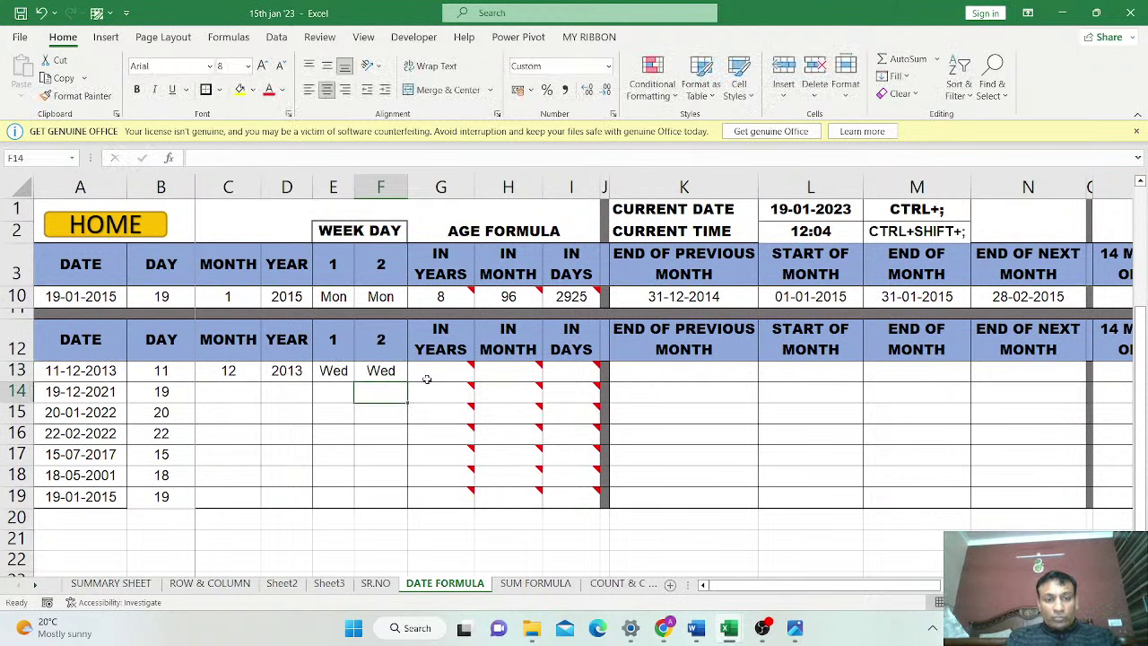
# Apply the custom number format DDD to cell F13
pyautogui.click(396, 373)
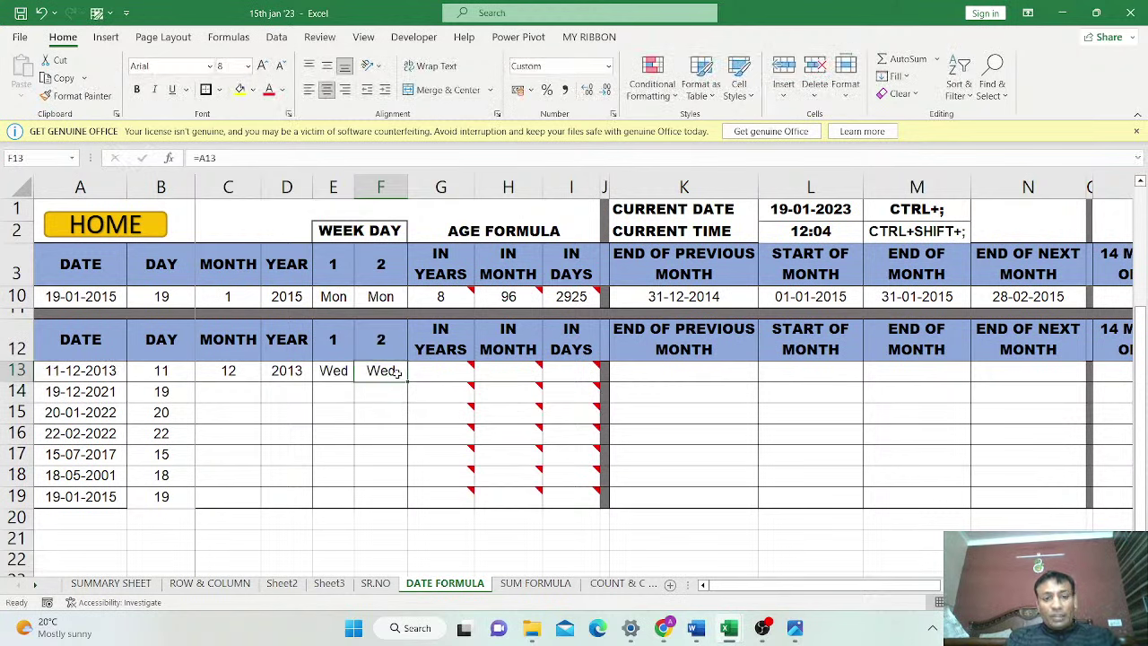
pyautogui.hotkey('ctrl', '1')
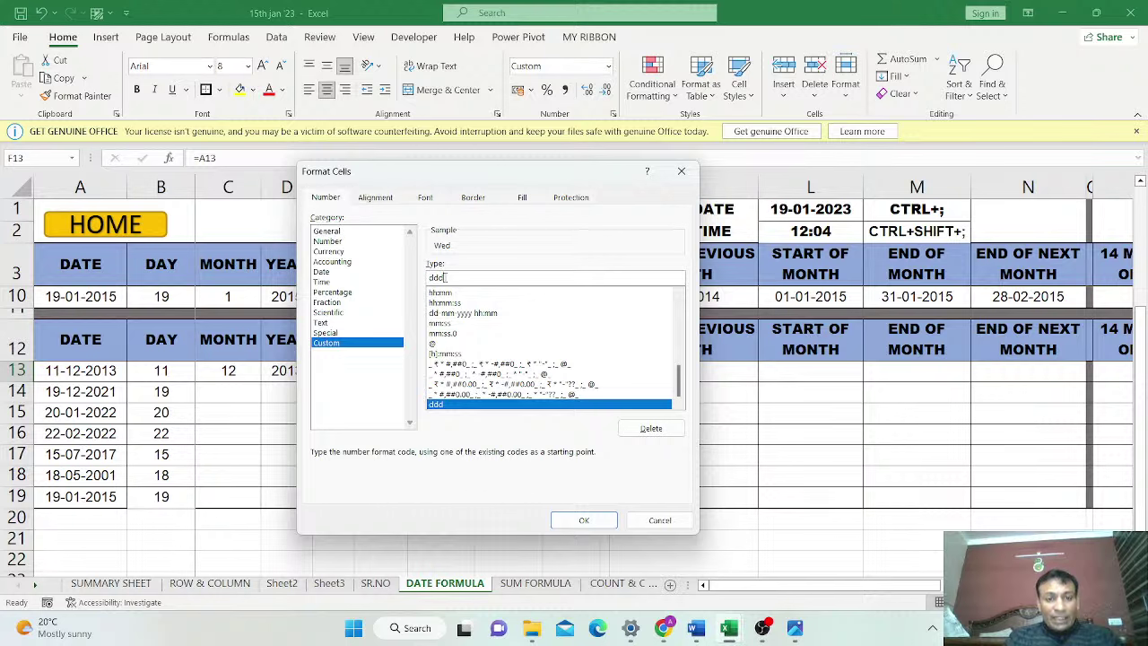
pyautogui.press('BackSpace')
pyautogui.press('BackSpace')
pyautogui.press('BackSpace')
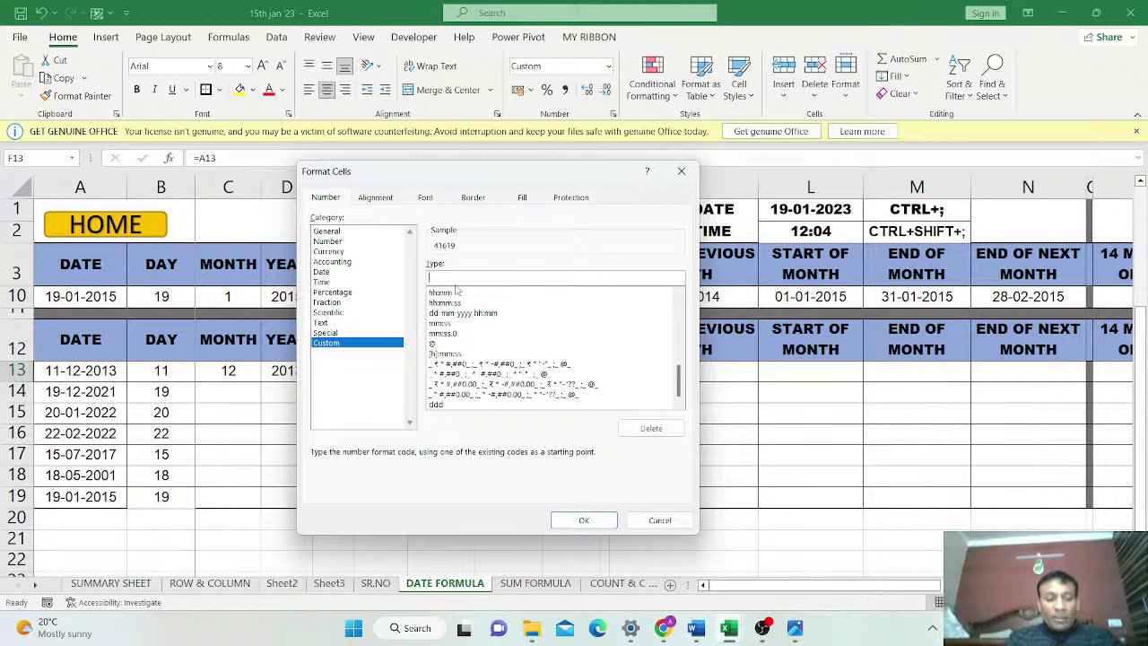
pyautogui.write('dd')
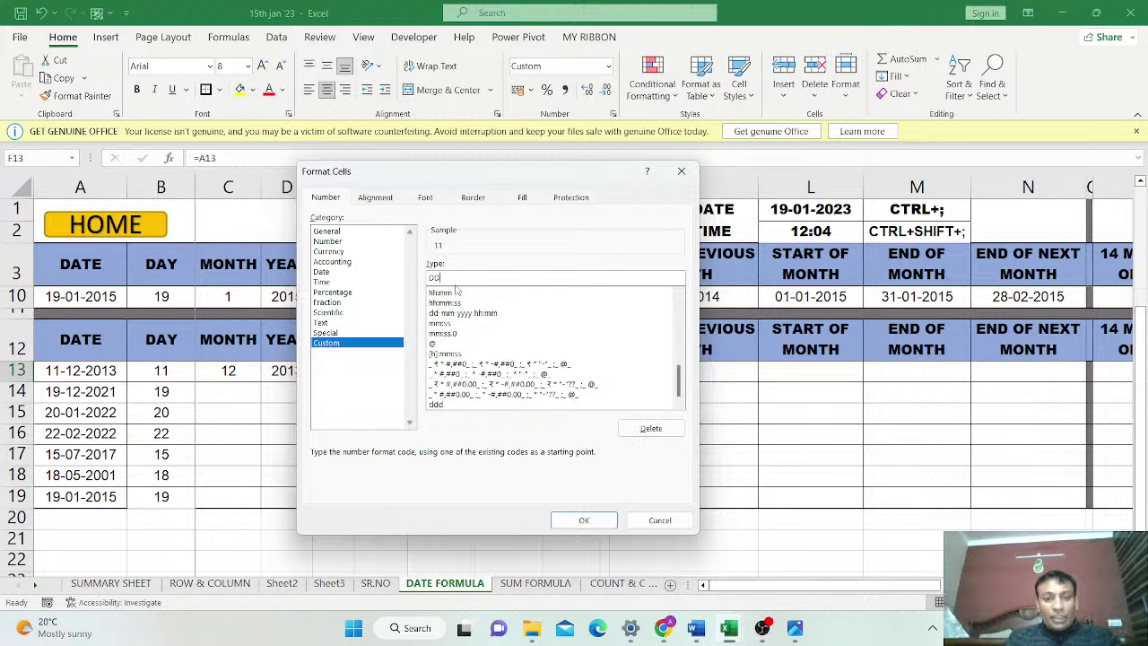
pyautogui.write('d')
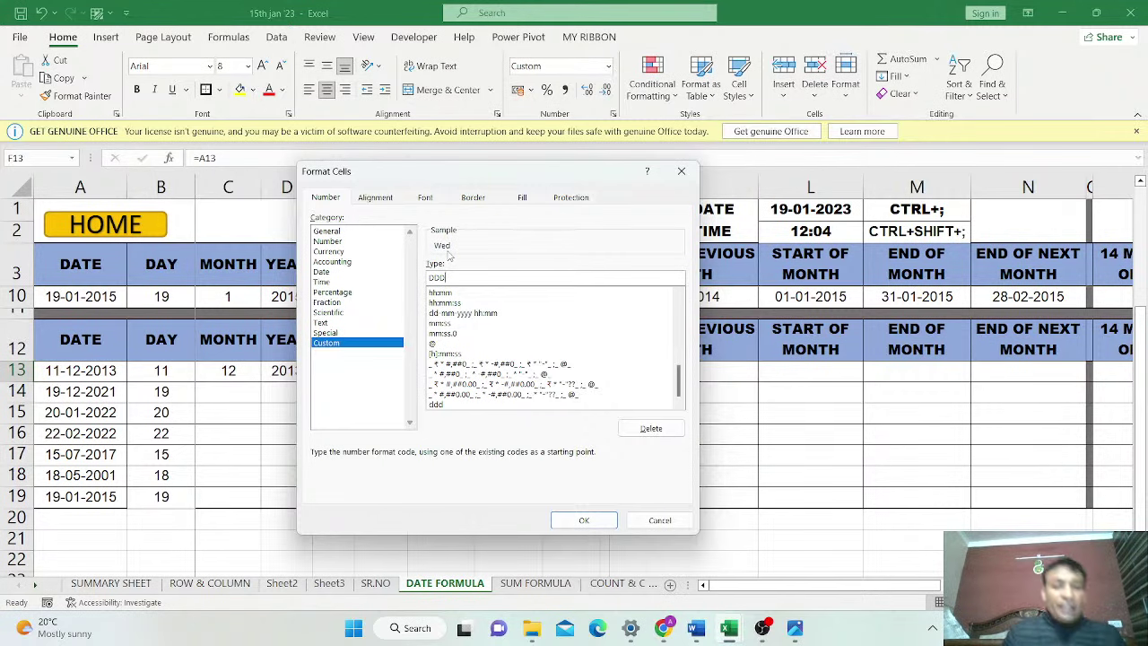
pyautogui.click(584, 520)
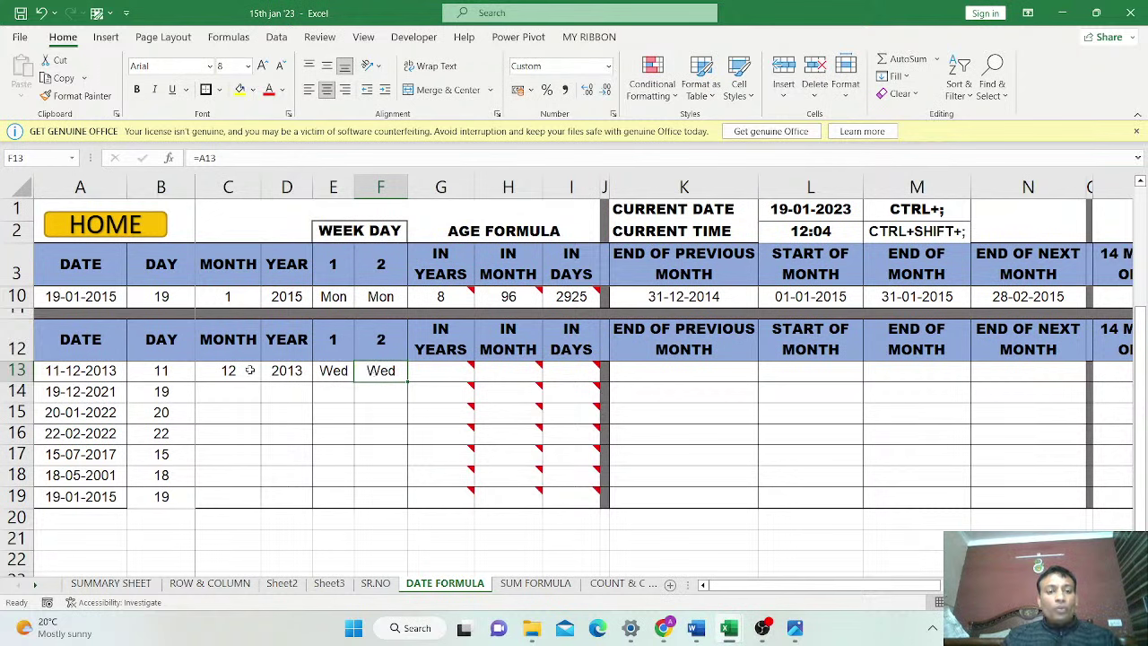
# Copy the month, year and weekday formulas in C13:F13 down through row 19
pyautogui.moveTo(235, 370); pyautogui.dragTo(380, 371)
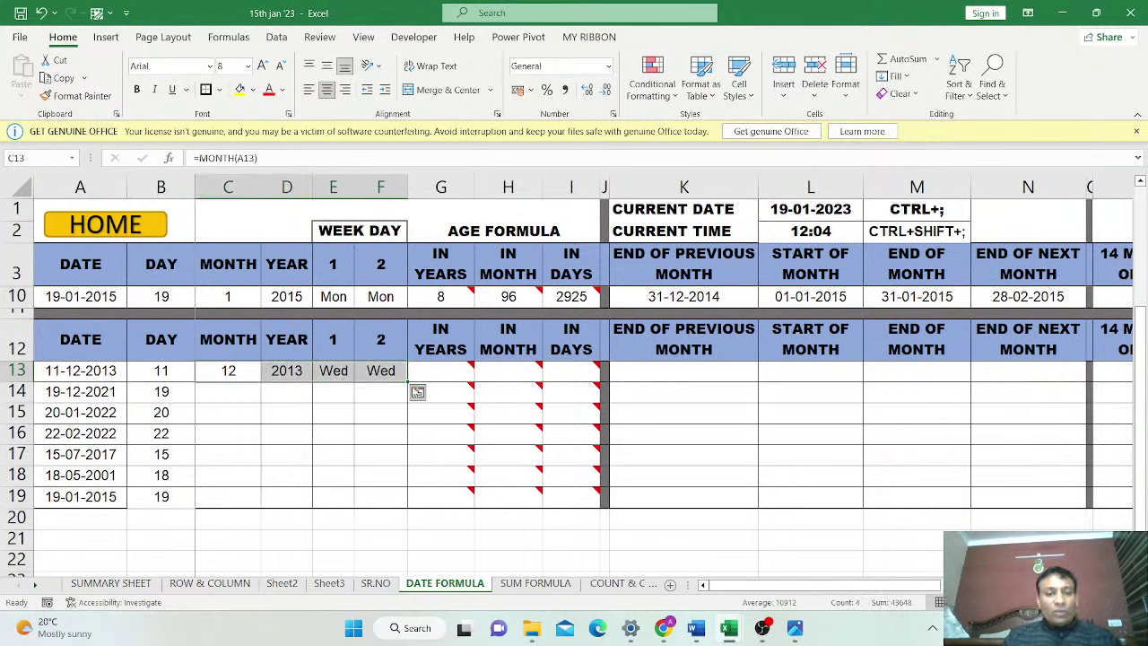
pyautogui.doubleClick(407, 381)
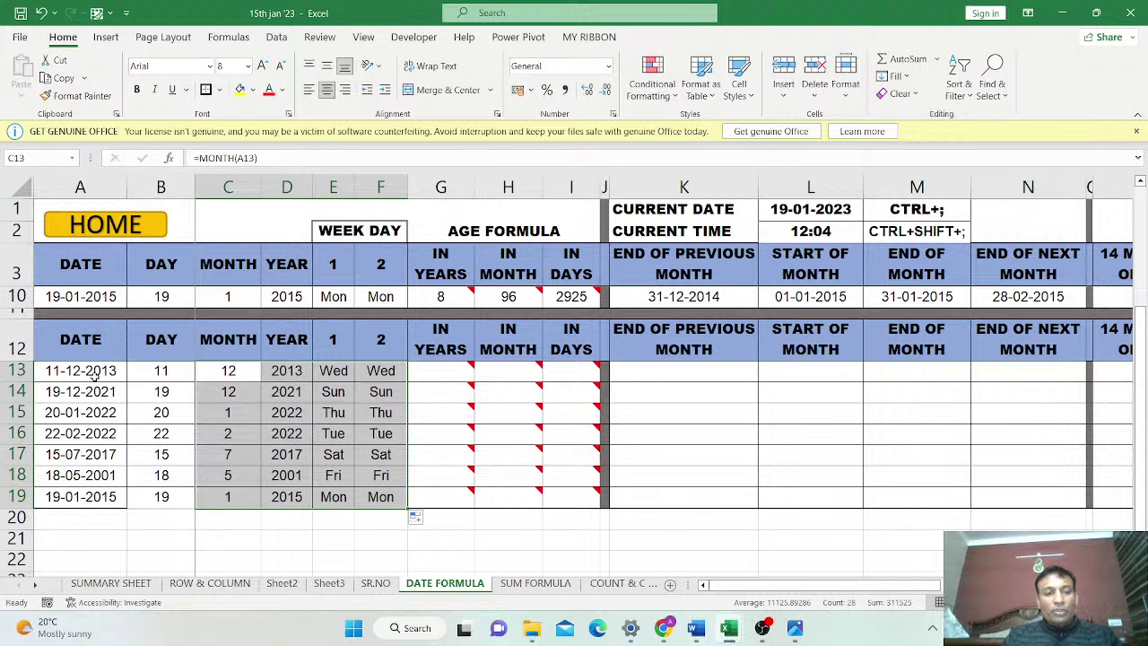
# Examine the dates in A13:A19, the AGE FORMULA heading and the example age-in-years formula in cell G10
pyautogui.moveTo(92, 371); pyautogui.dragTo(90, 494)
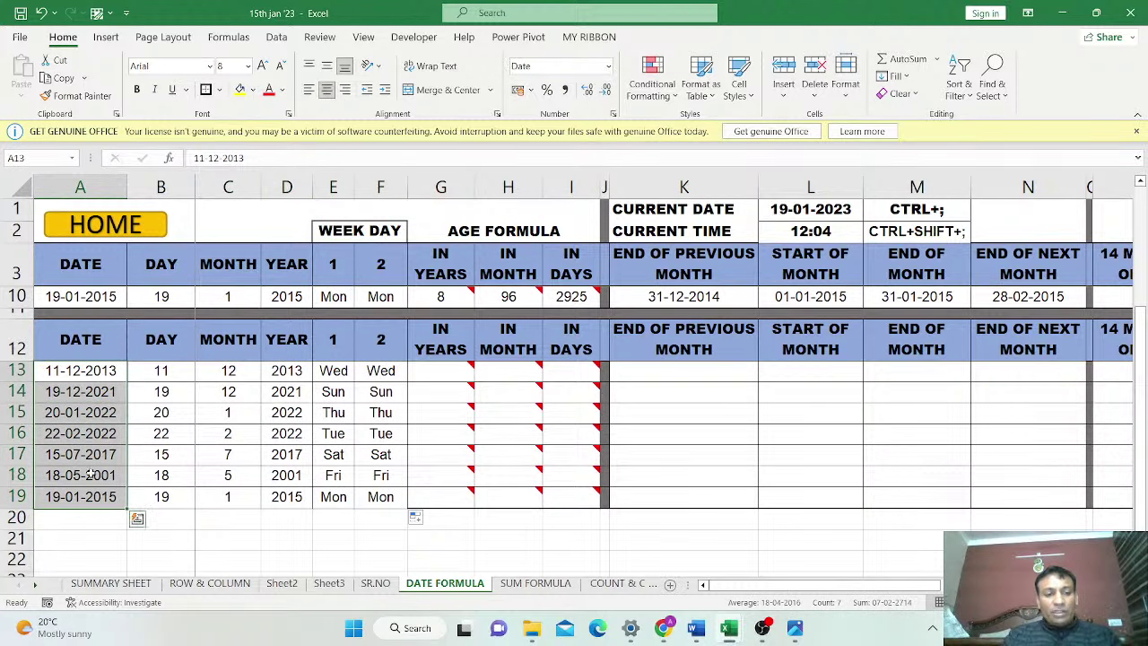
pyautogui.click(101, 374)
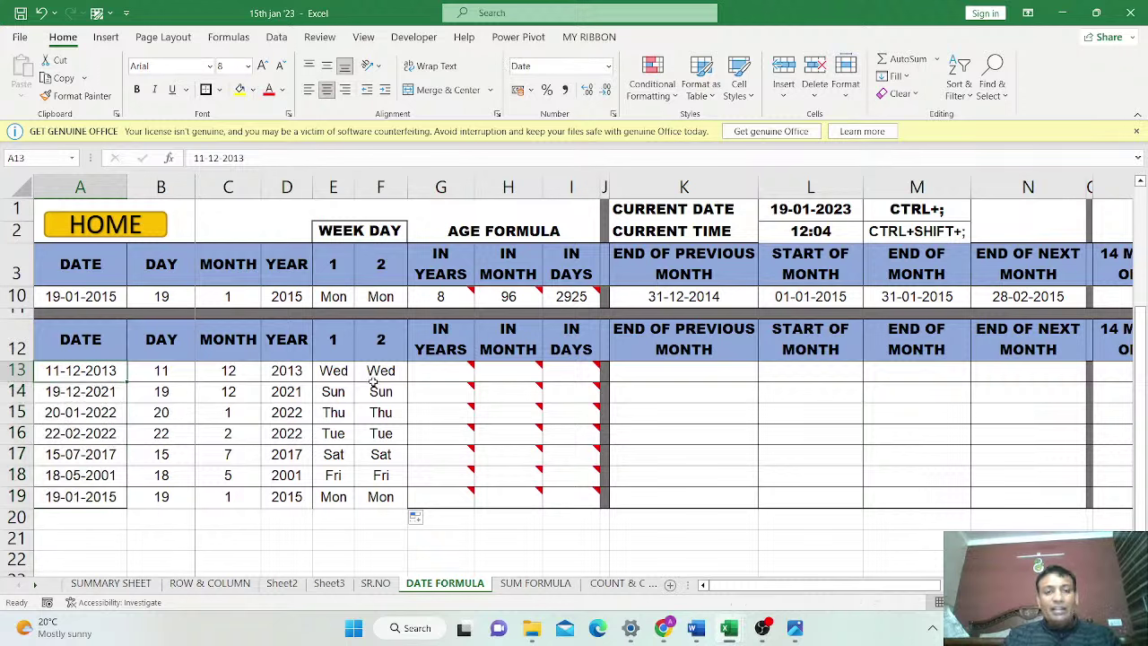
pyautogui.click(454, 231)
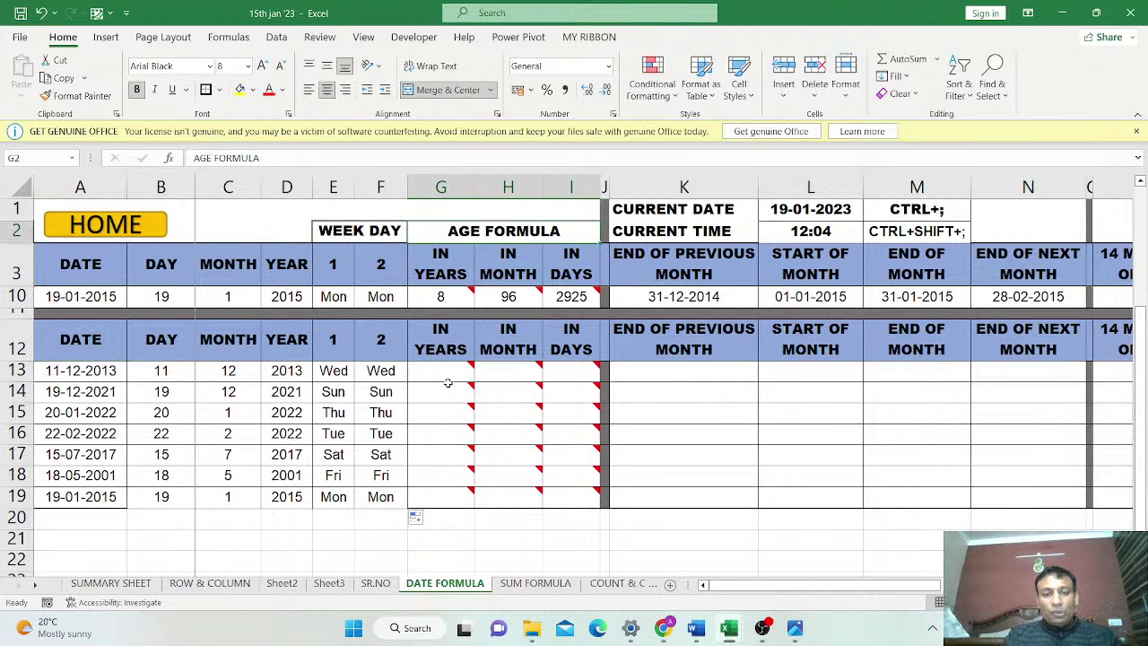
pyautogui.moveTo(448, 383)
pyautogui.click(455, 300)
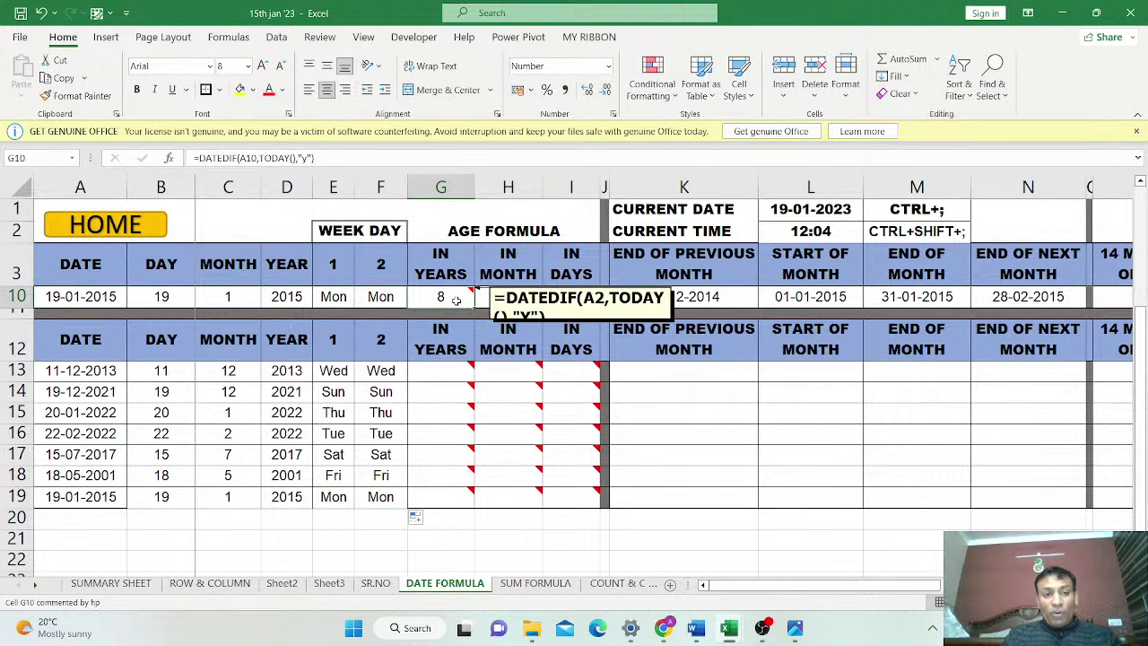
pyautogui.moveTo(442, 375)
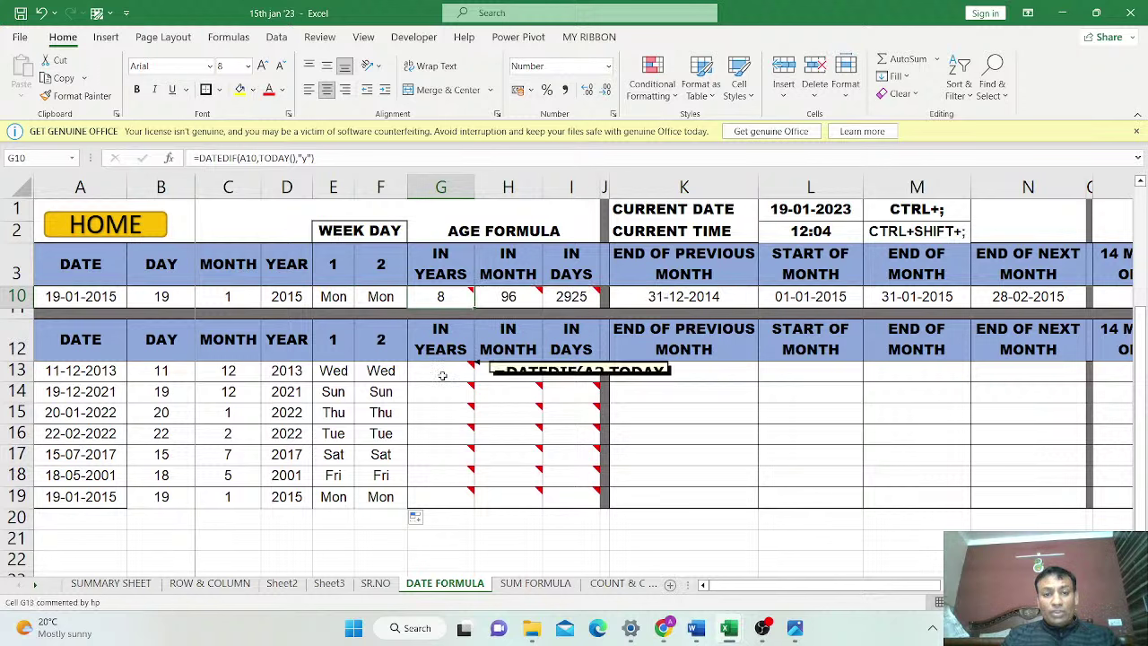
# Enter the formula =DATEDIF(A13,TODAY(),"Y") in cell G13 under IN YEARS
pyautogui.click(442, 375)
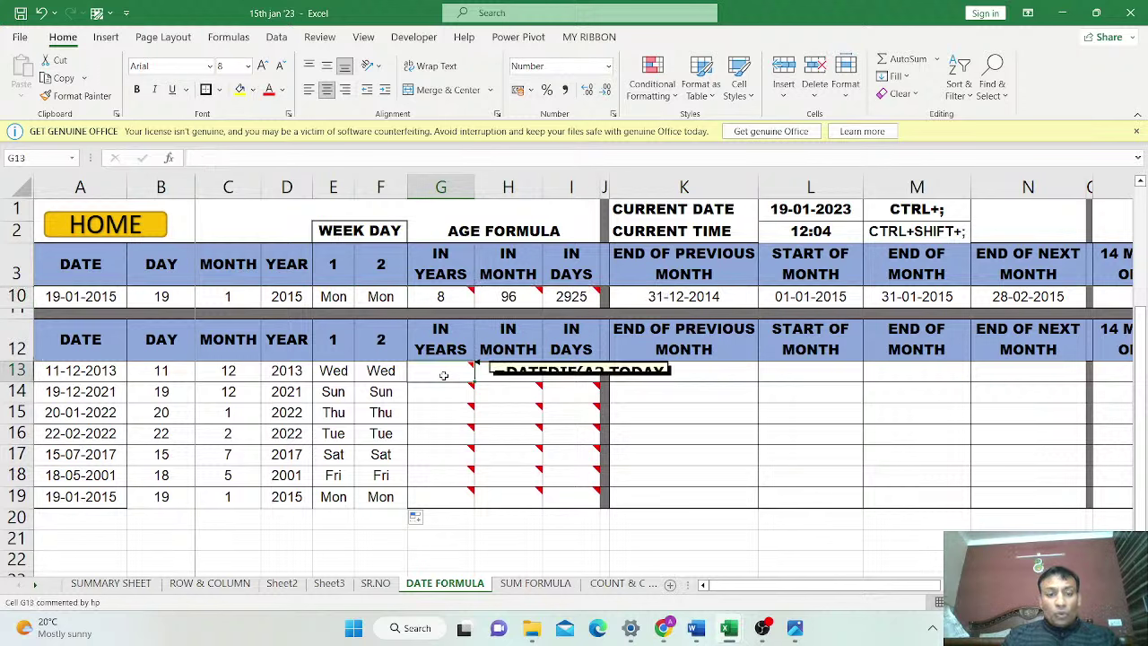
pyautogui.write('=')
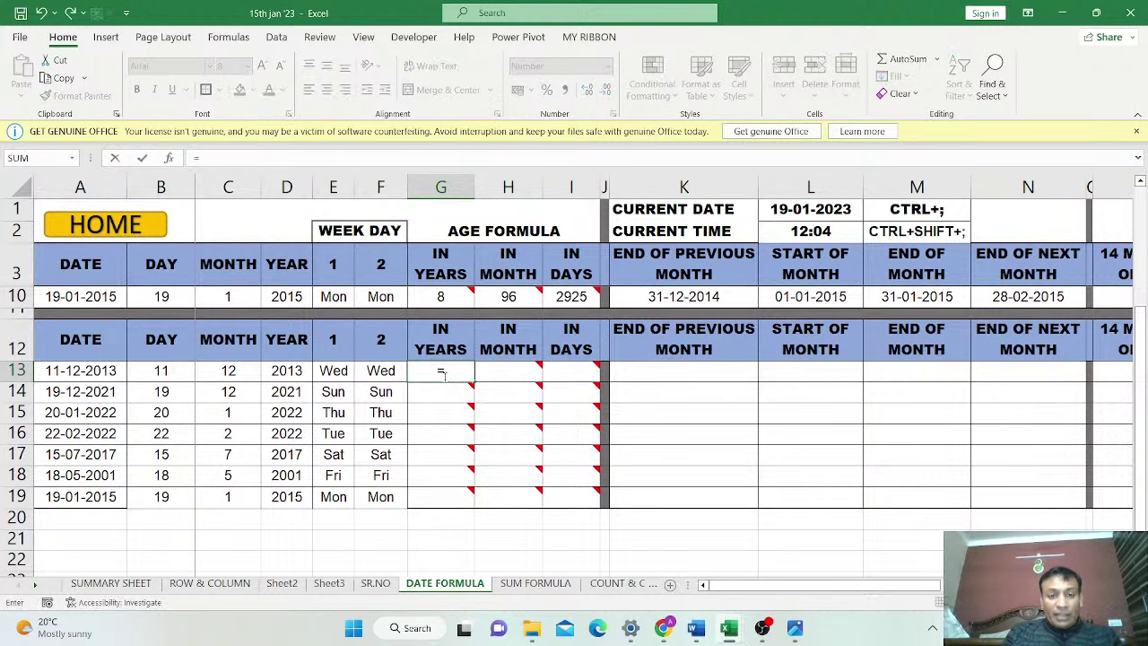
pyautogui.write('DATE')
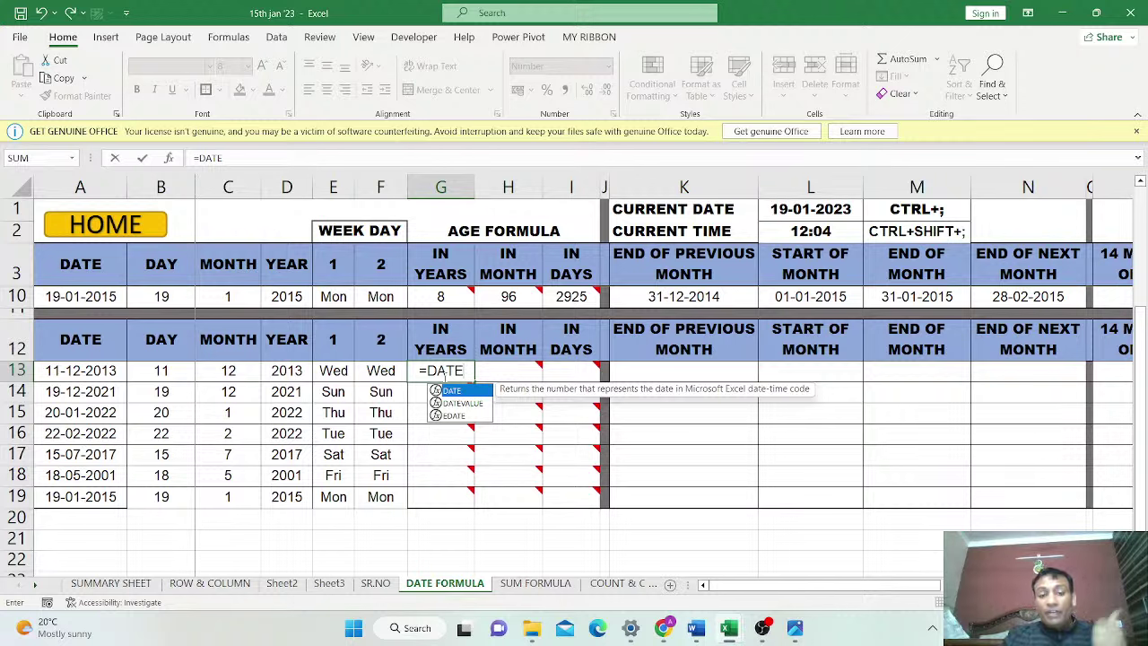
pyautogui.write('D')
pyautogui.write('IF')
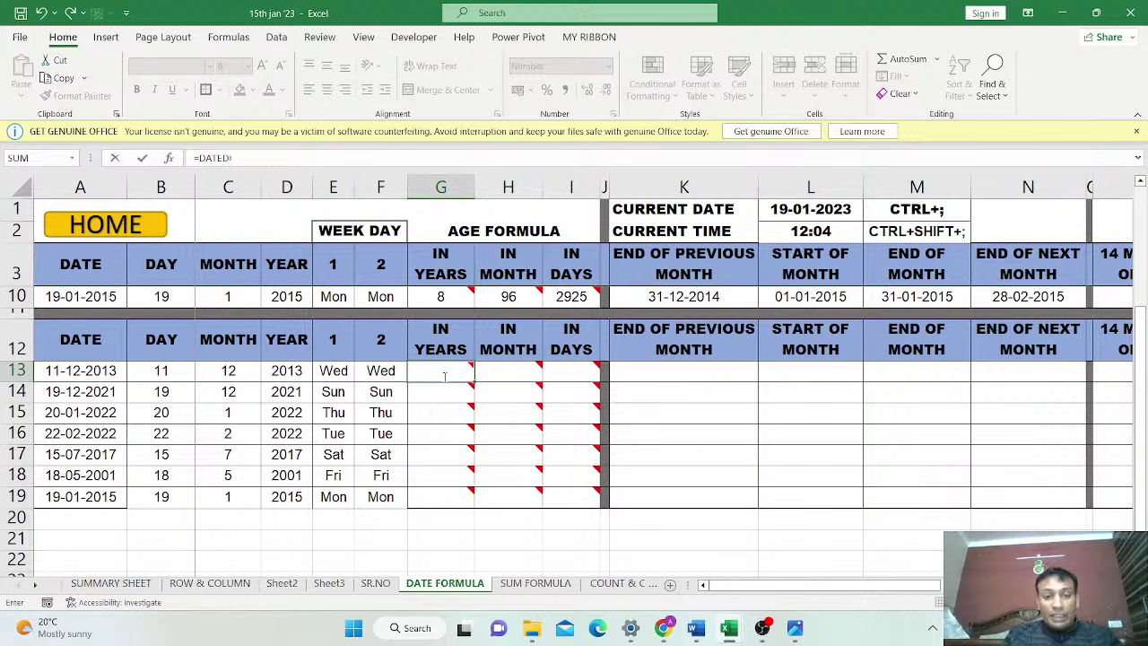
pyautogui.write('(')
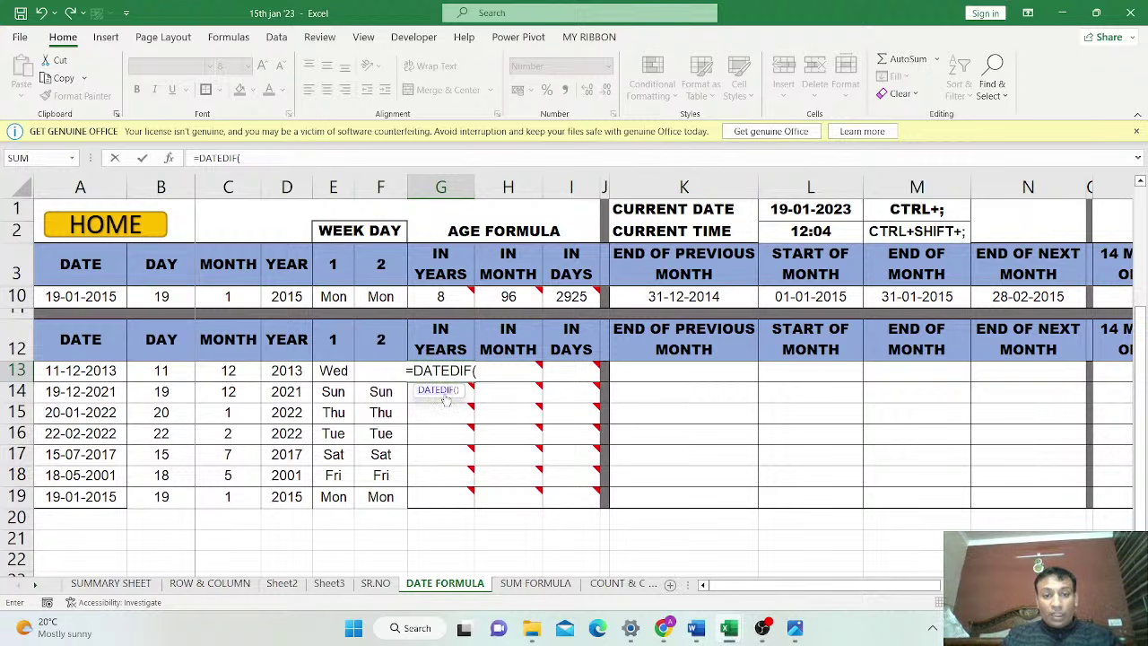
pyautogui.click(105, 370)
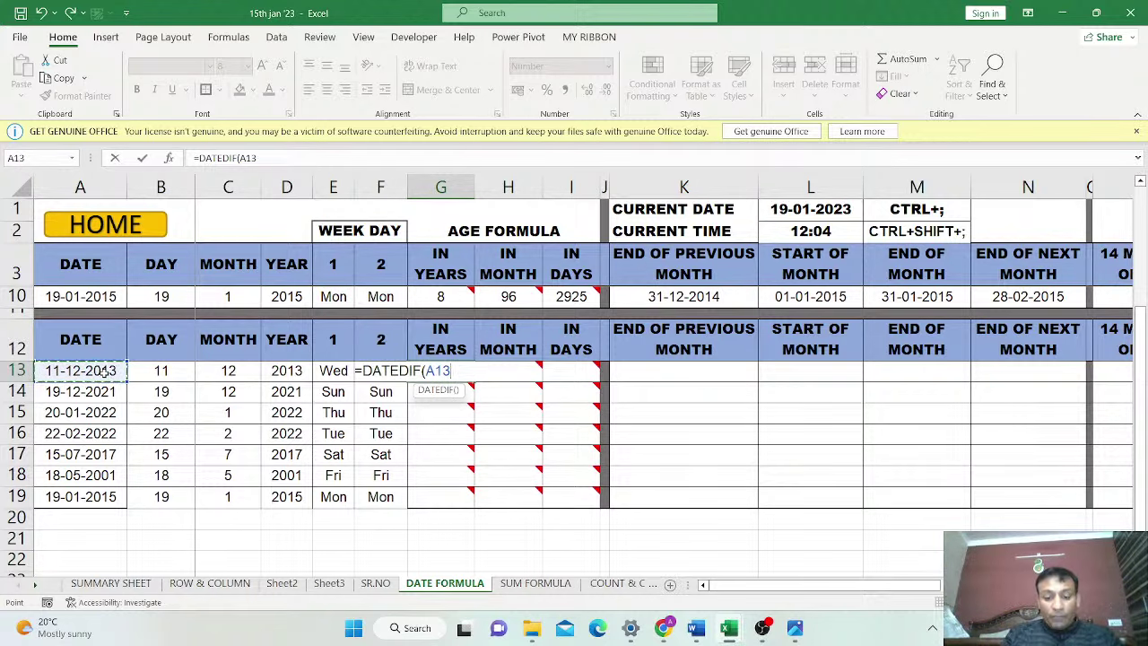
pyautogui.write(',TODAY(')
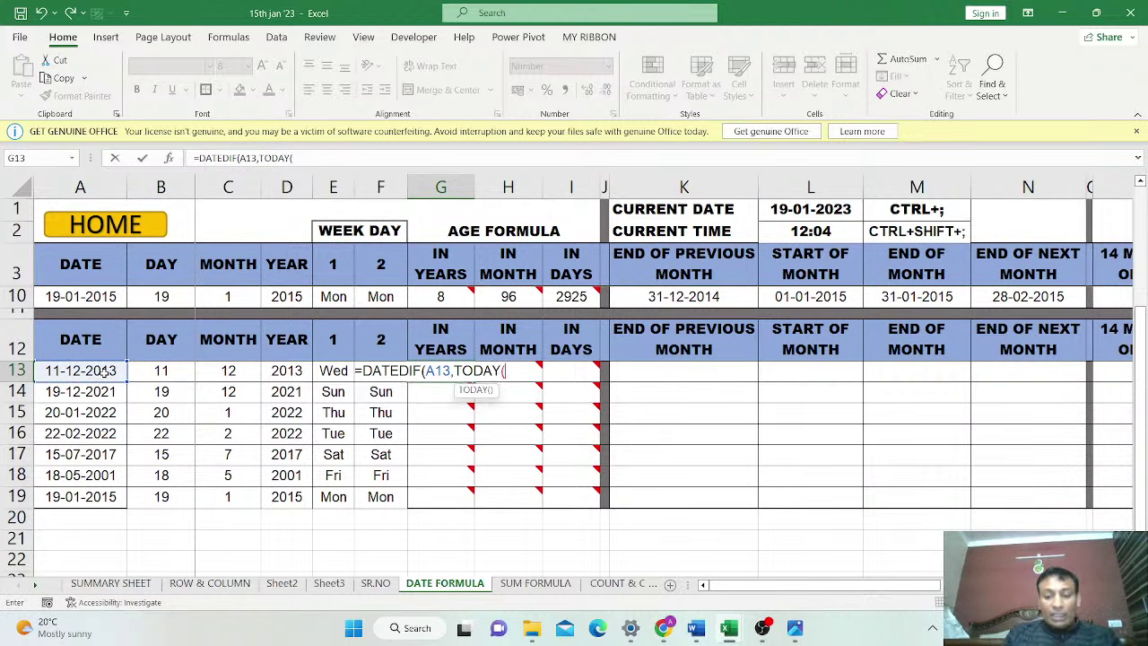
pyautogui.write('),')
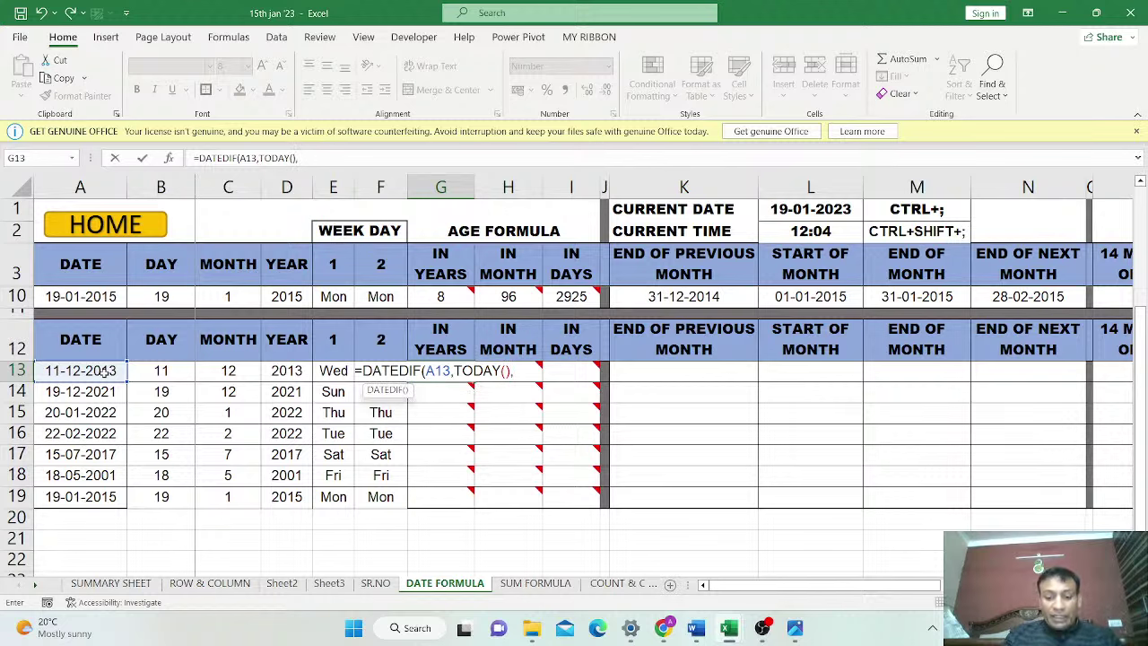
pyautogui.write('"Y')
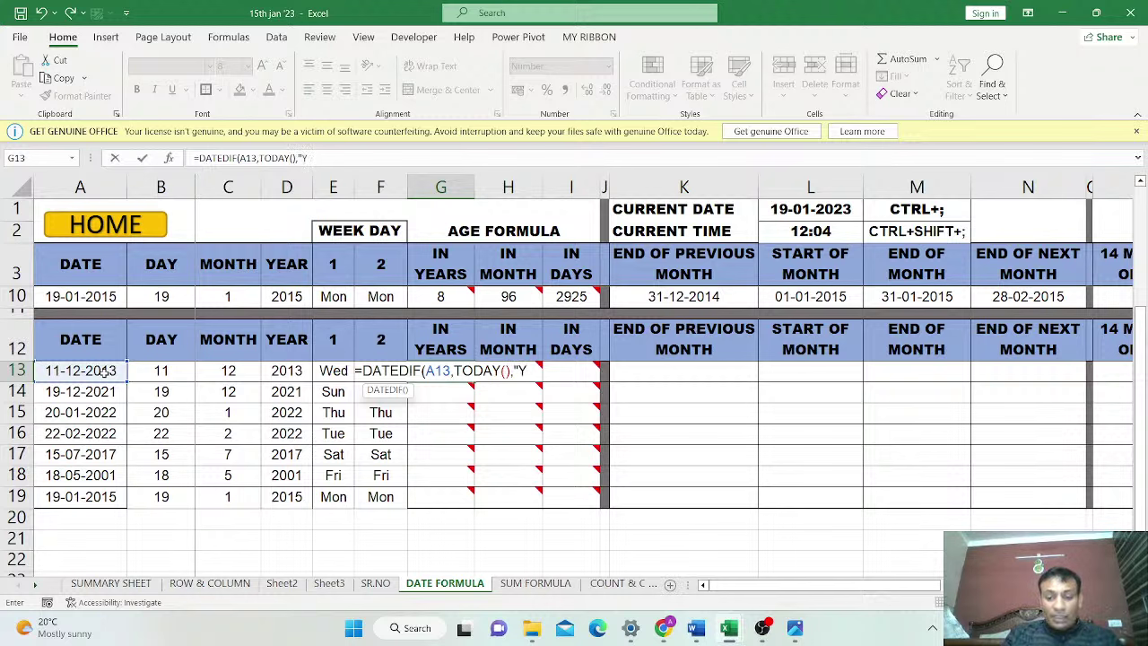
pyautogui.write('")')
pyautogui.press('Return')
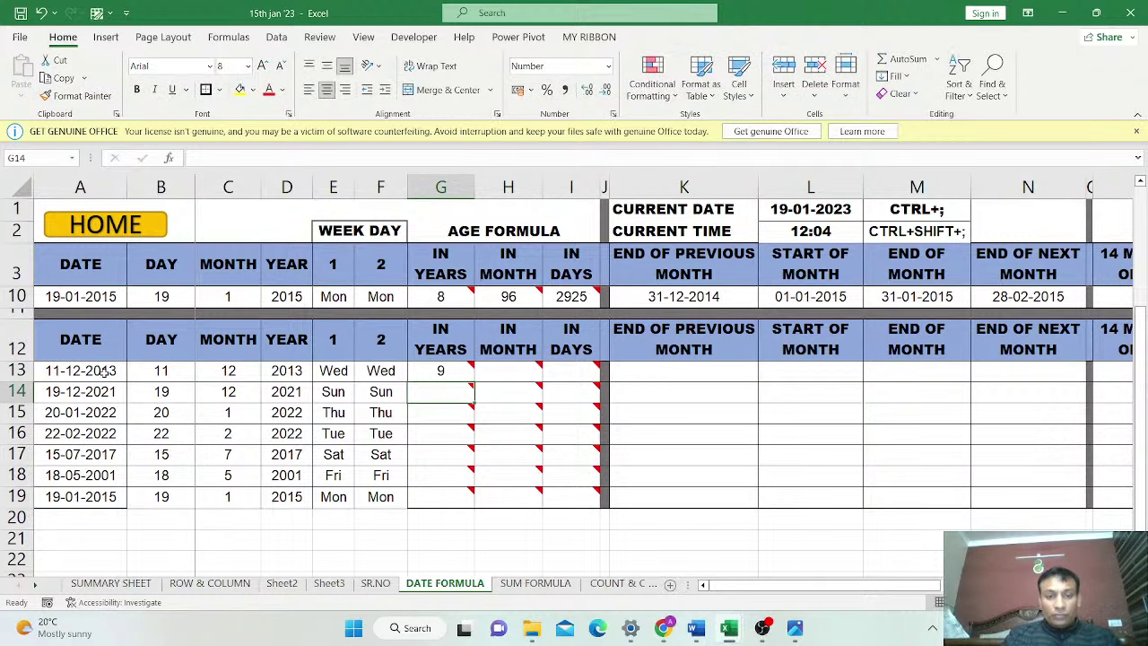
# Copy the G13 formula to H13 under IN MONTH and change its unit to make it =DATEDIF(B13,TODAY(),"M")
pyautogui.click(440, 371)
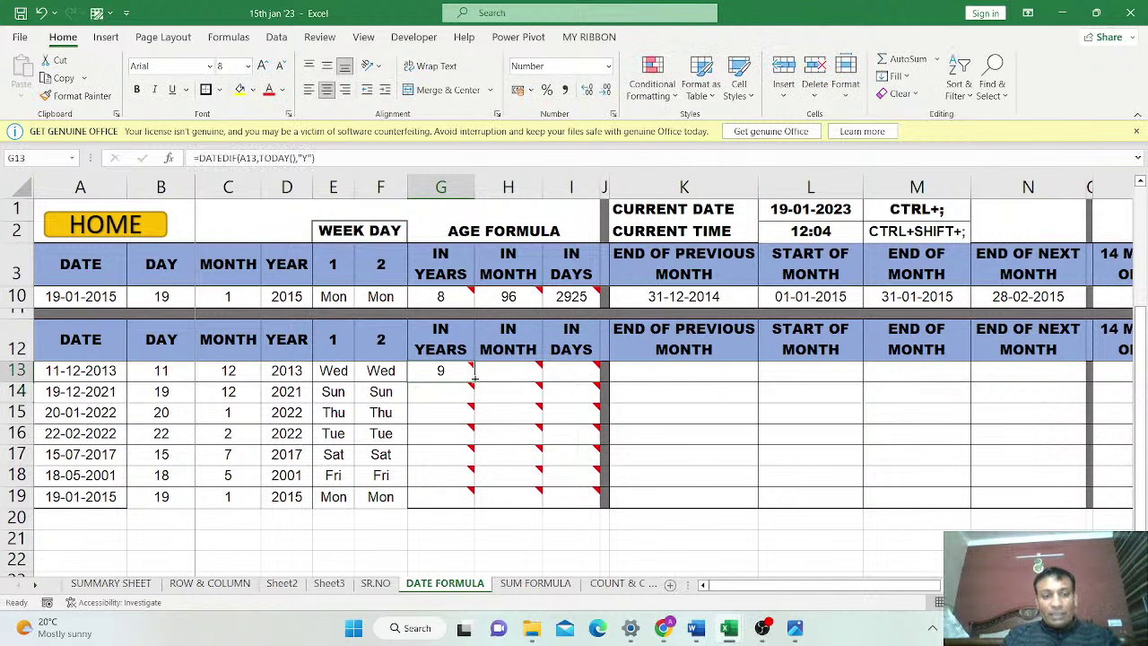
pyautogui.click(502, 374)
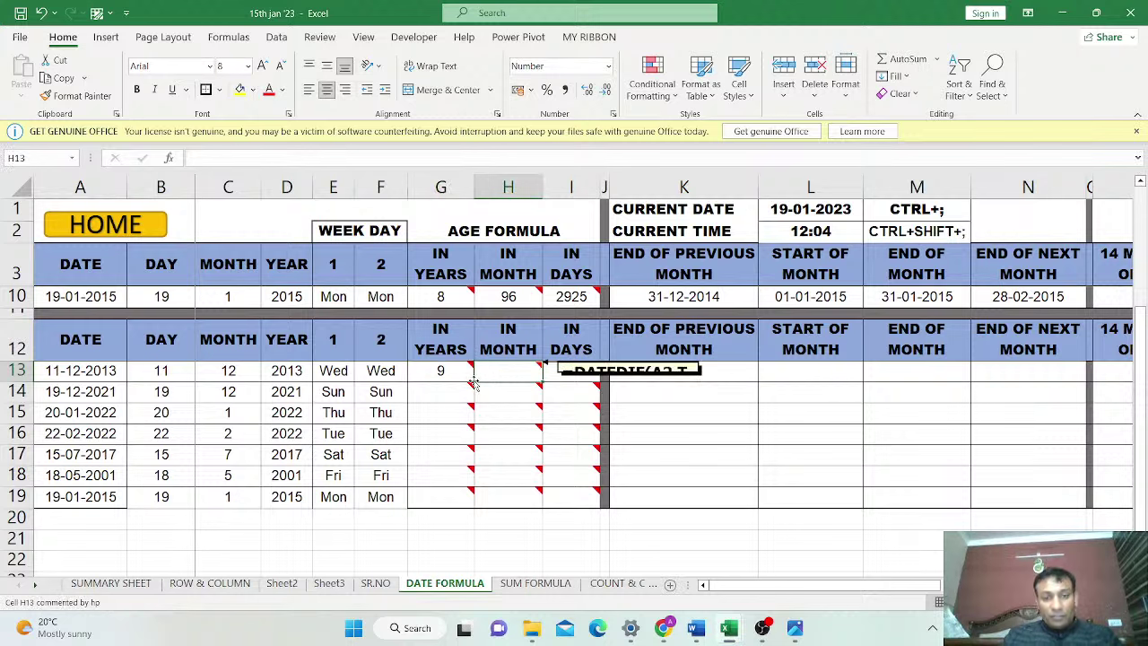
pyautogui.press('Left')
pyautogui.hotkey('ctrl', 'c')
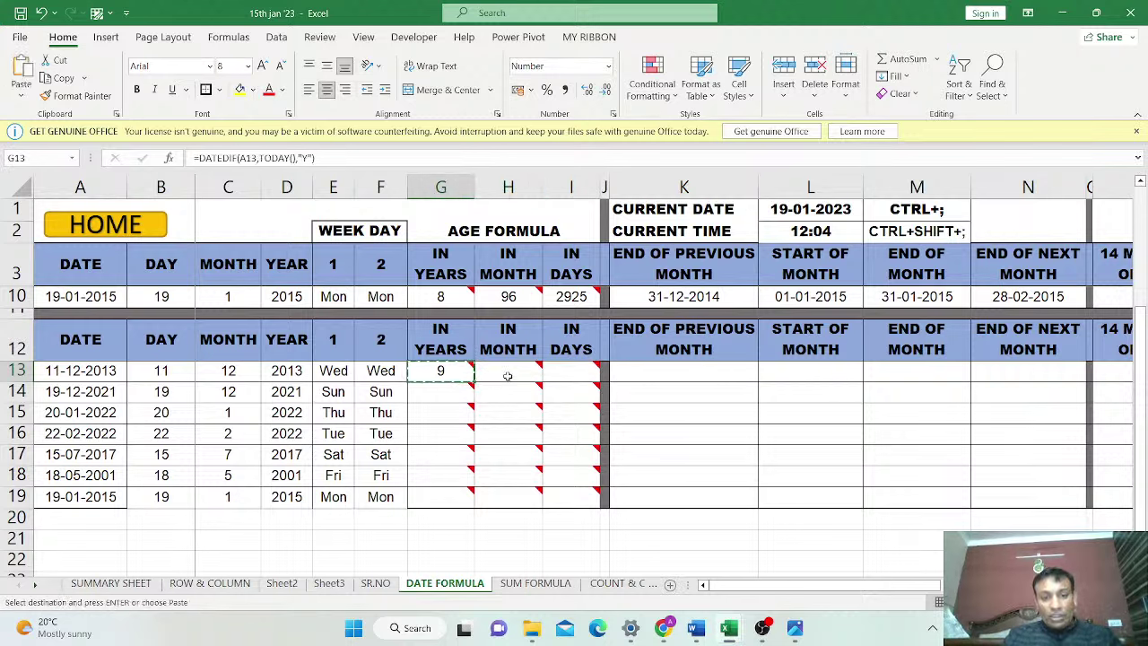
pyautogui.click(502, 375)
pyautogui.hotkey('ctrl', 'v')
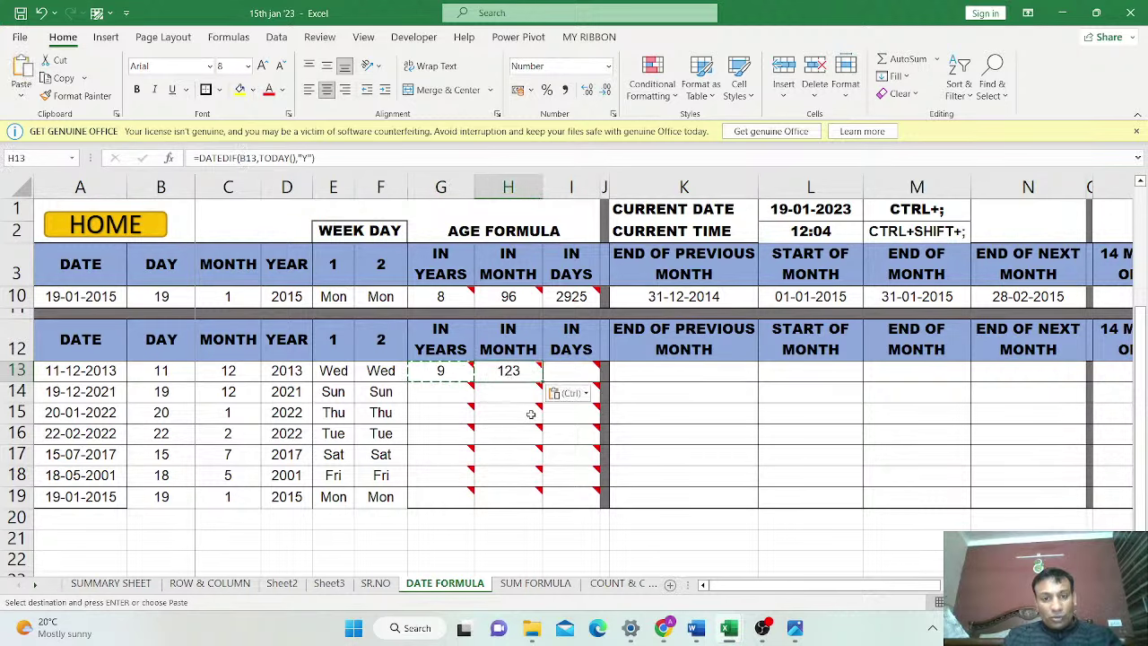
pyautogui.press('F2')
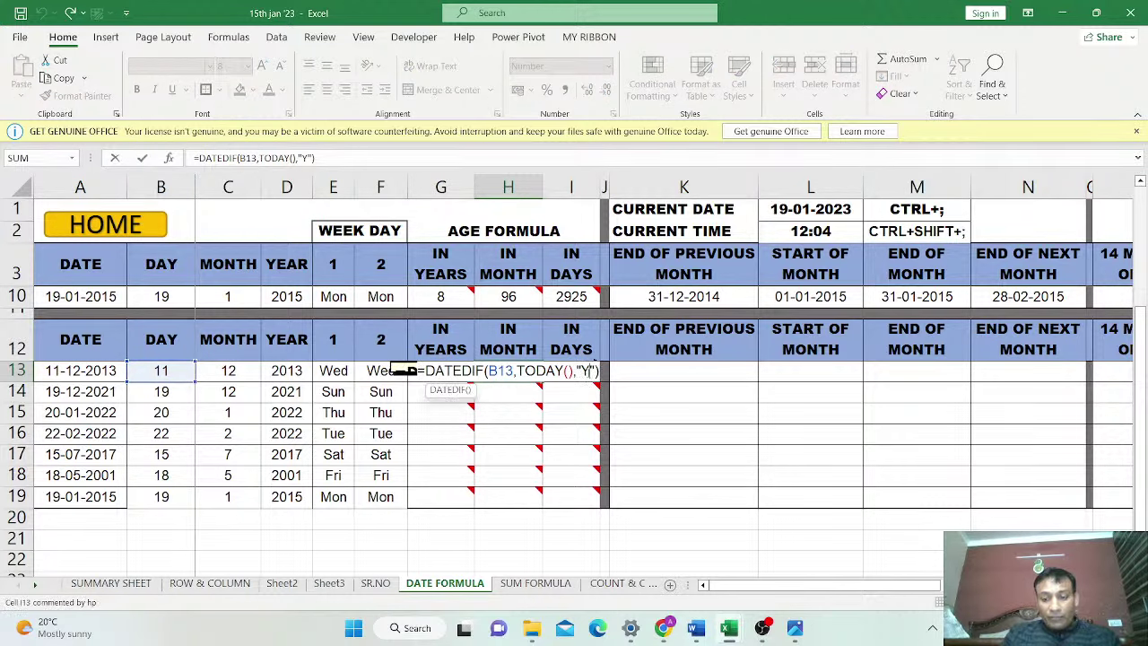
pyautogui.doubleClick(584, 370)
pyautogui.write('M')
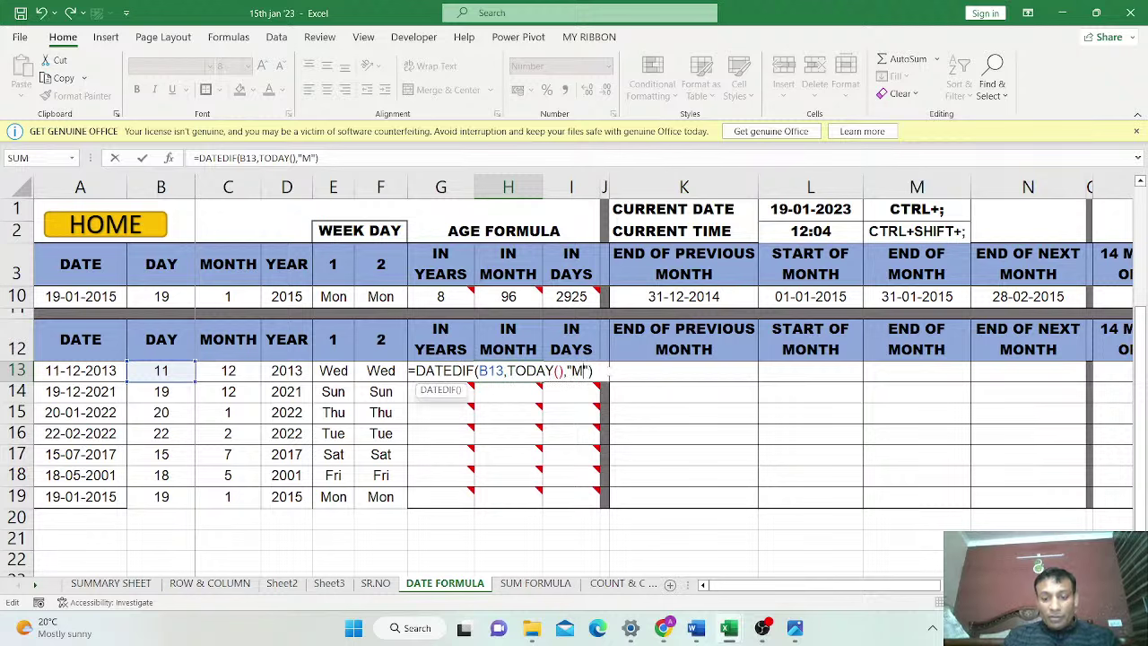
pyautogui.press('Return')
pyautogui.moveTo(530, 375)
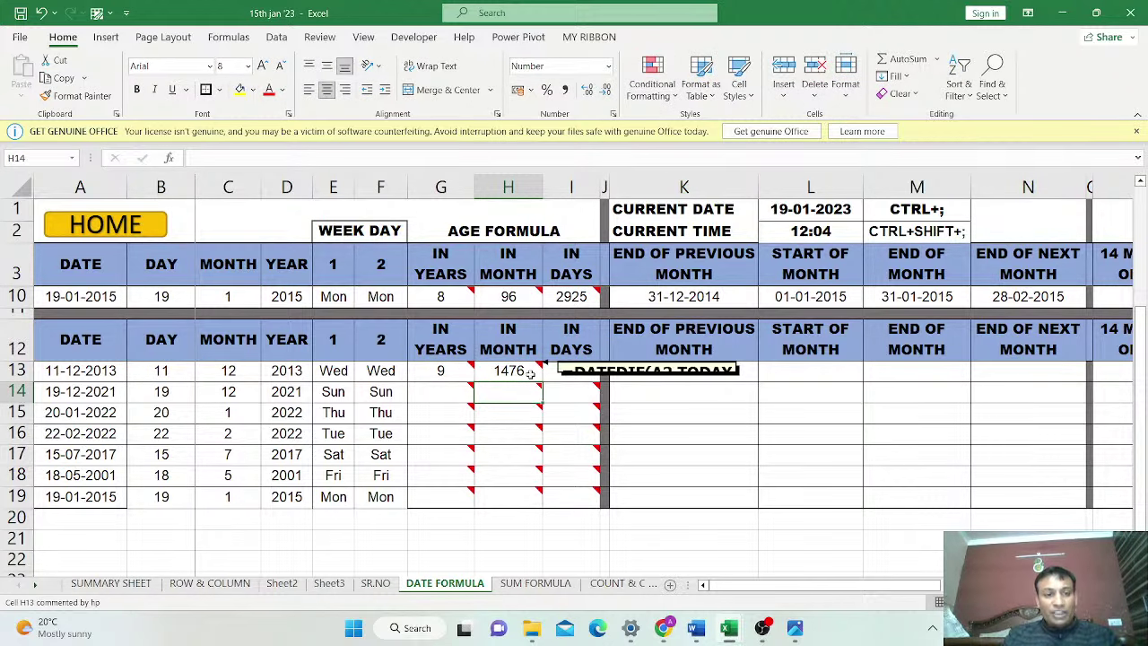
# Copy the H13 formula to I13 under IN DAYS and change its unit to make it =DATEDIF(C13,TODAY(),"D")
pyautogui.click(554, 377)
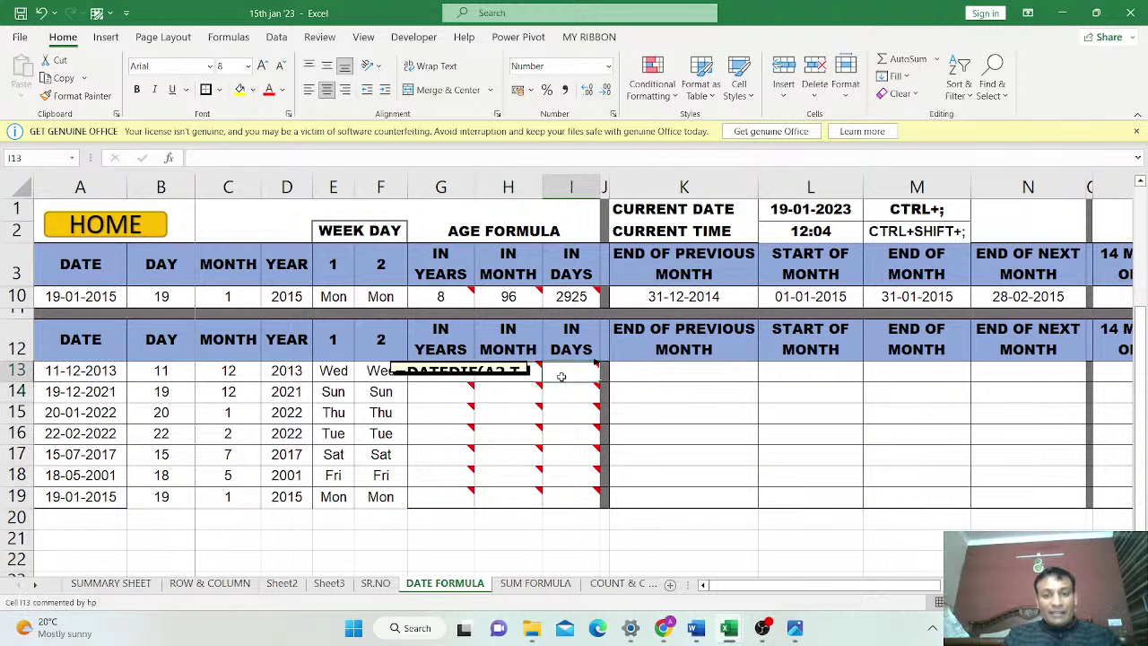
pyautogui.press('Return')
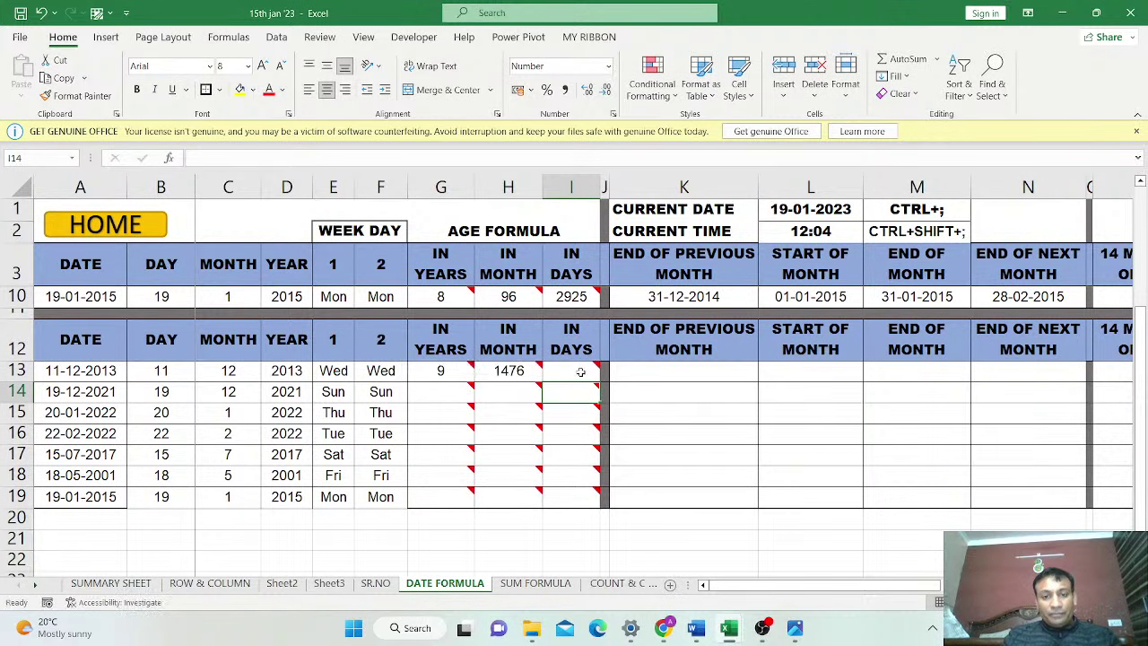
pyautogui.click(533, 370)
pyautogui.hotkey('ctrl', 'c')
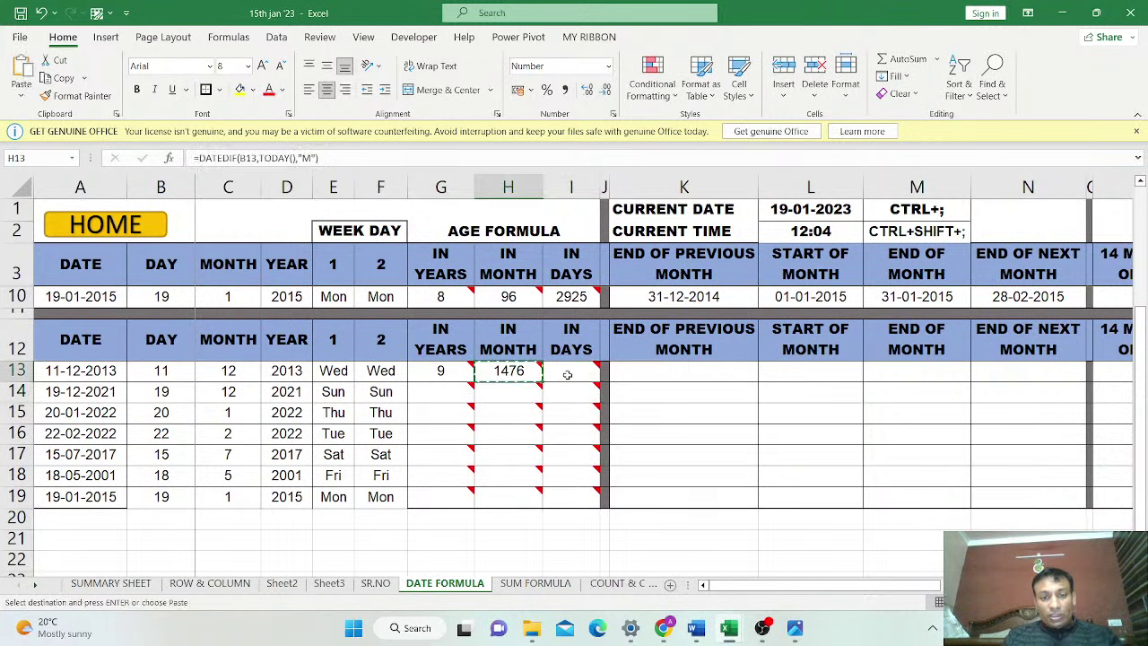
pyautogui.click(567, 372)
pyautogui.hotkey('ctrl', 'v')
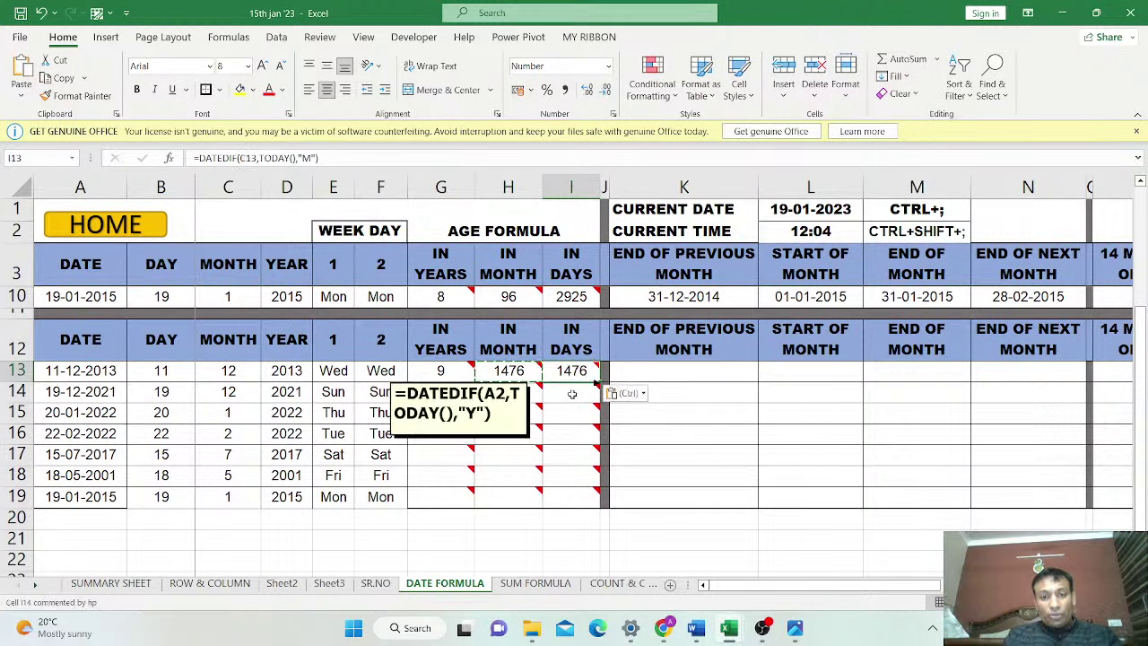
pyautogui.press('Escape')
pyautogui.doubleClick(574, 375)
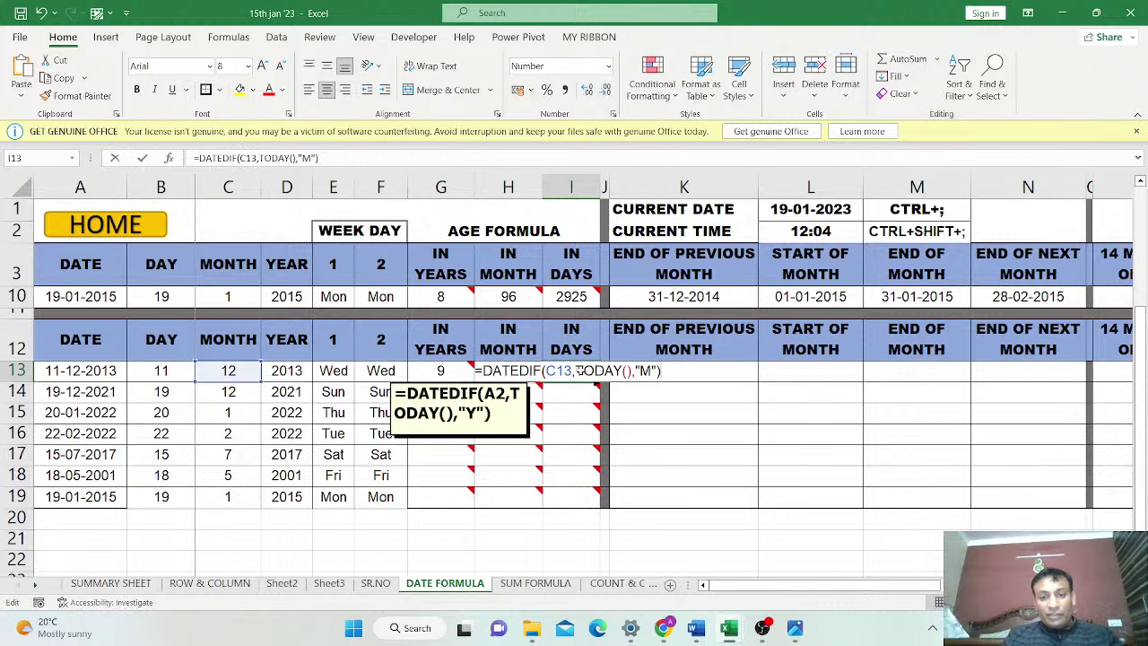
pyautogui.click(649, 370)
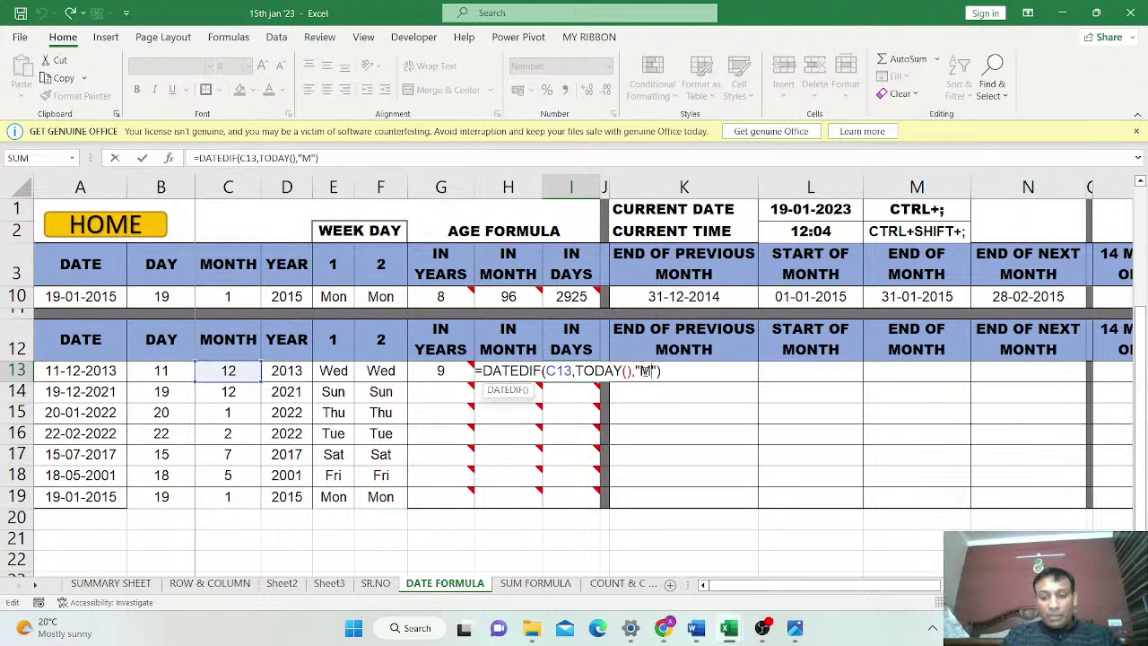
pyautogui.press('BackSpace')
pyautogui.write('D')
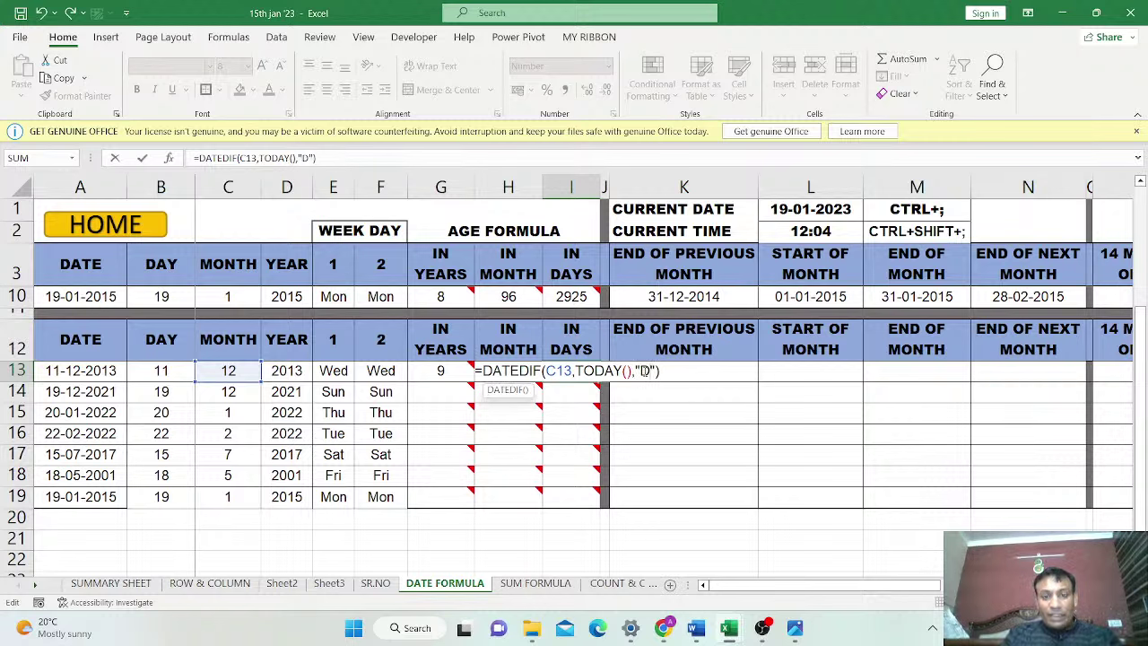
pyautogui.click(689, 374)
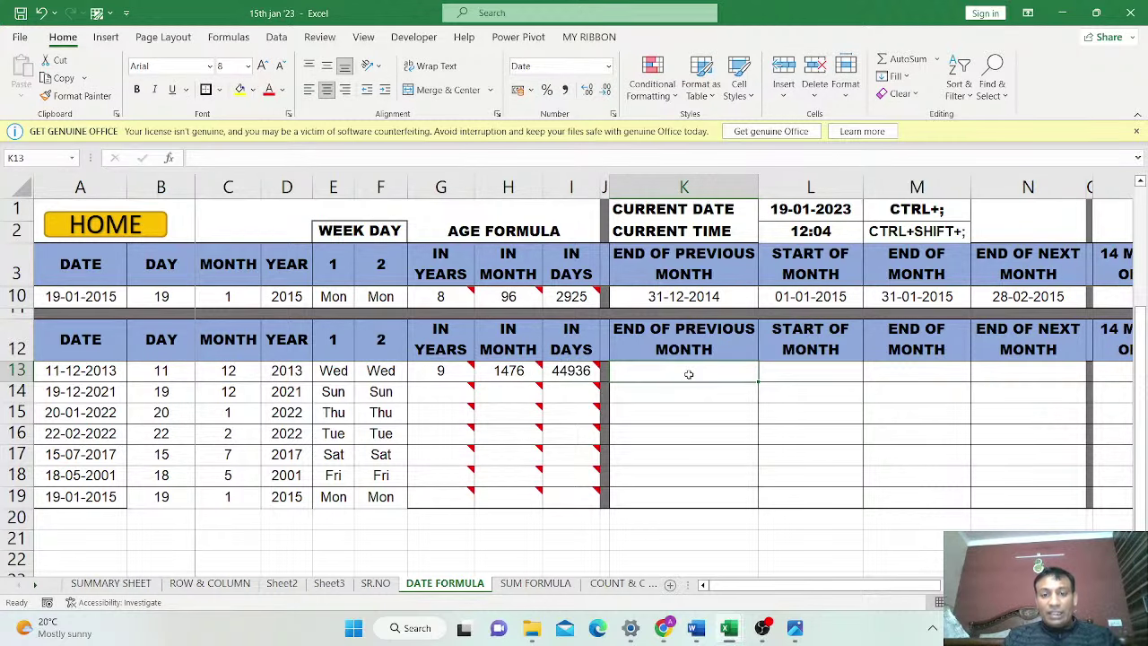
# Copy the year, month and day age formulas in G13:I13 down through row 19
pyautogui.click(106, 372)
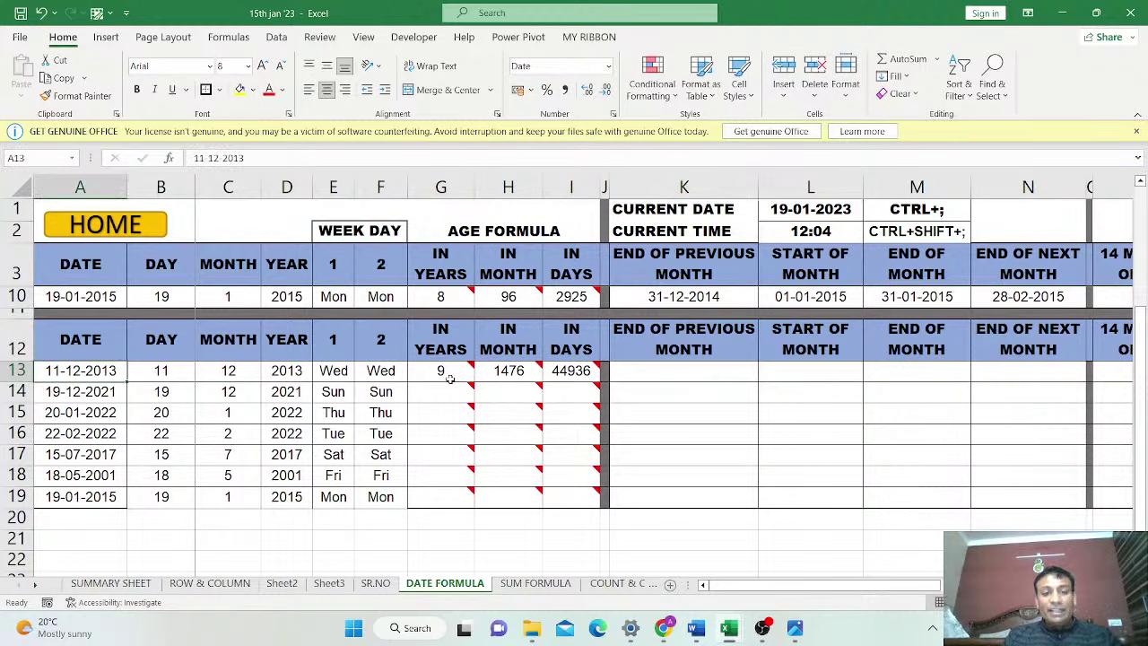
pyautogui.moveTo(440, 371)
pyautogui.moveTo(441, 371); pyautogui.dragTo(596, 380)
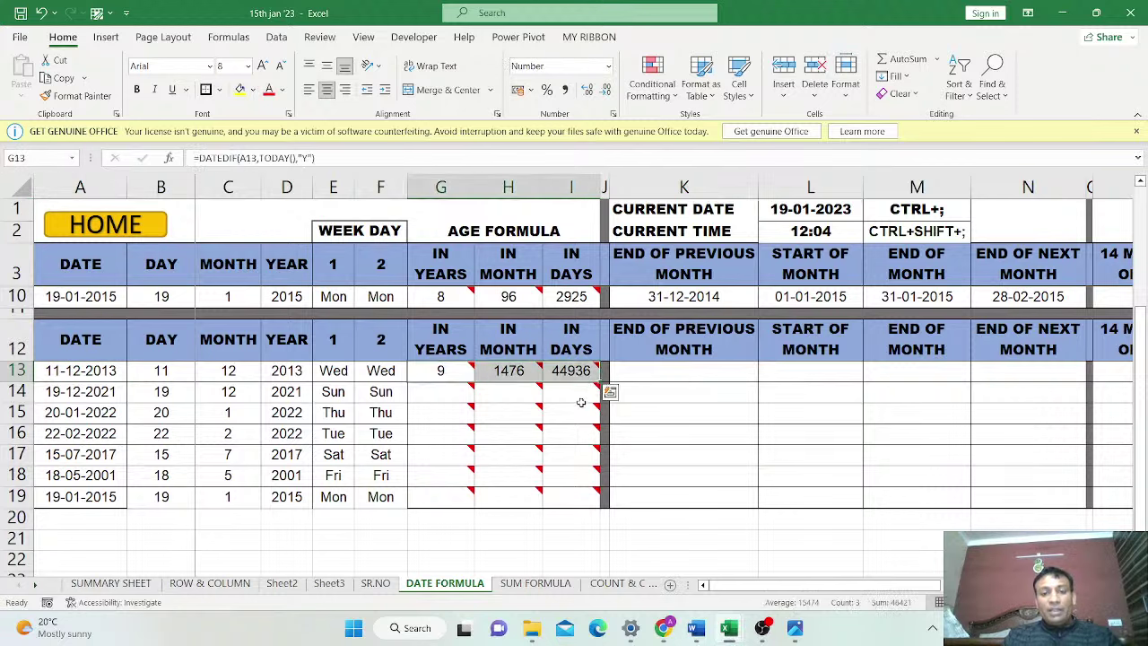
pyautogui.click(574, 392)
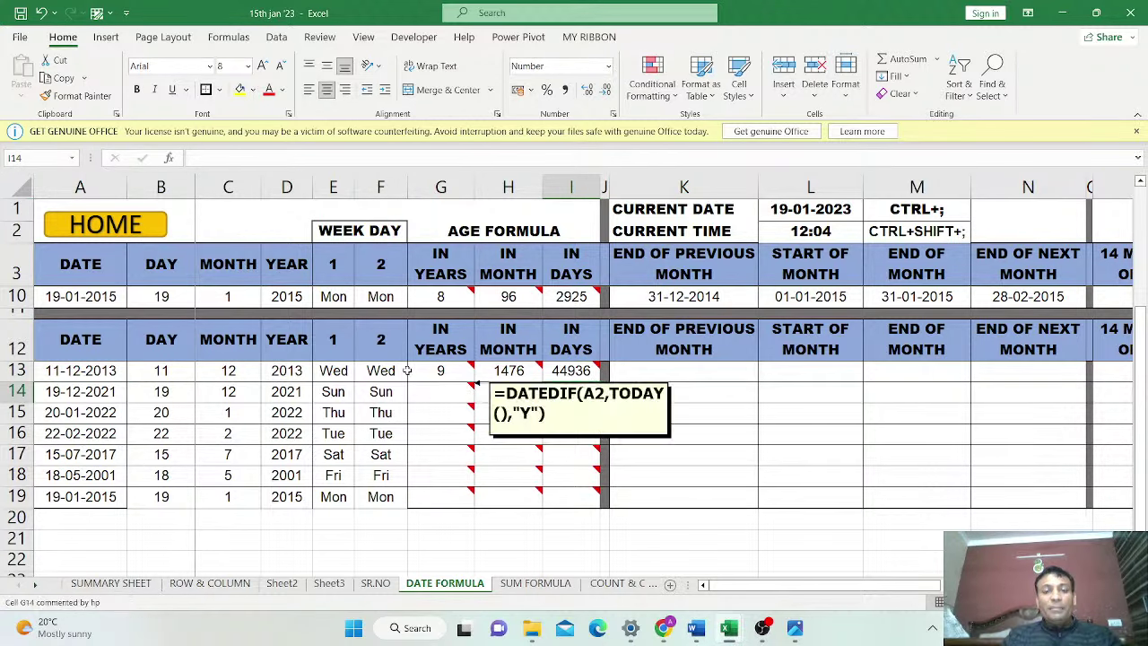
pyautogui.moveTo(535, 378)
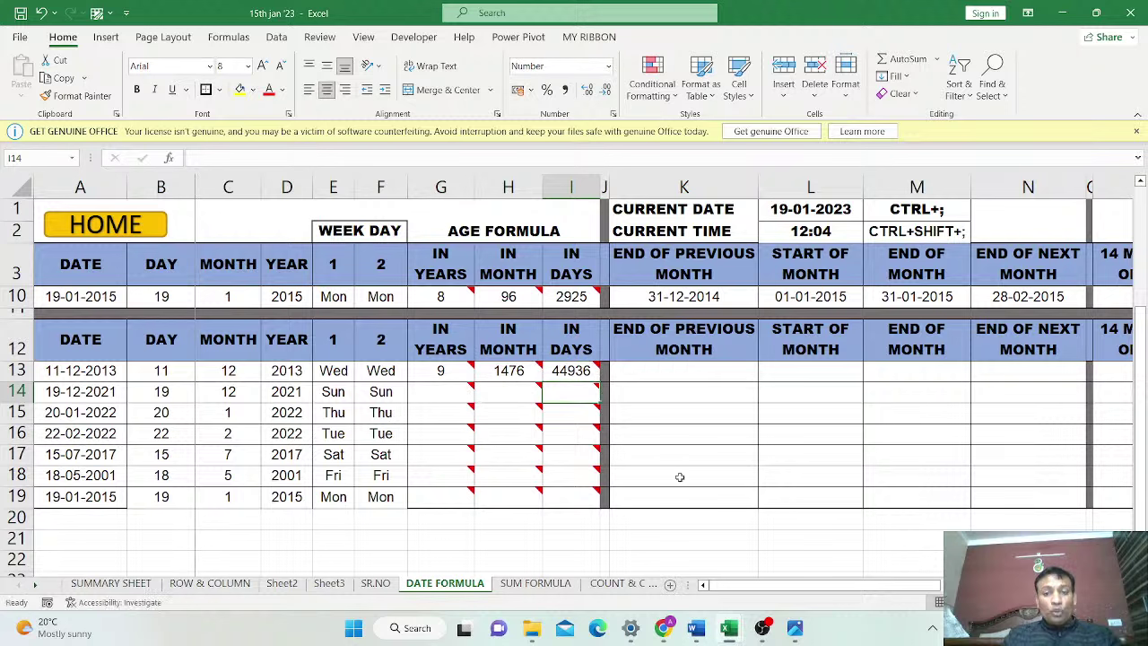
pyautogui.click(437, 373)
pyautogui.moveTo(437, 374); pyautogui.dragTo(603, 504)
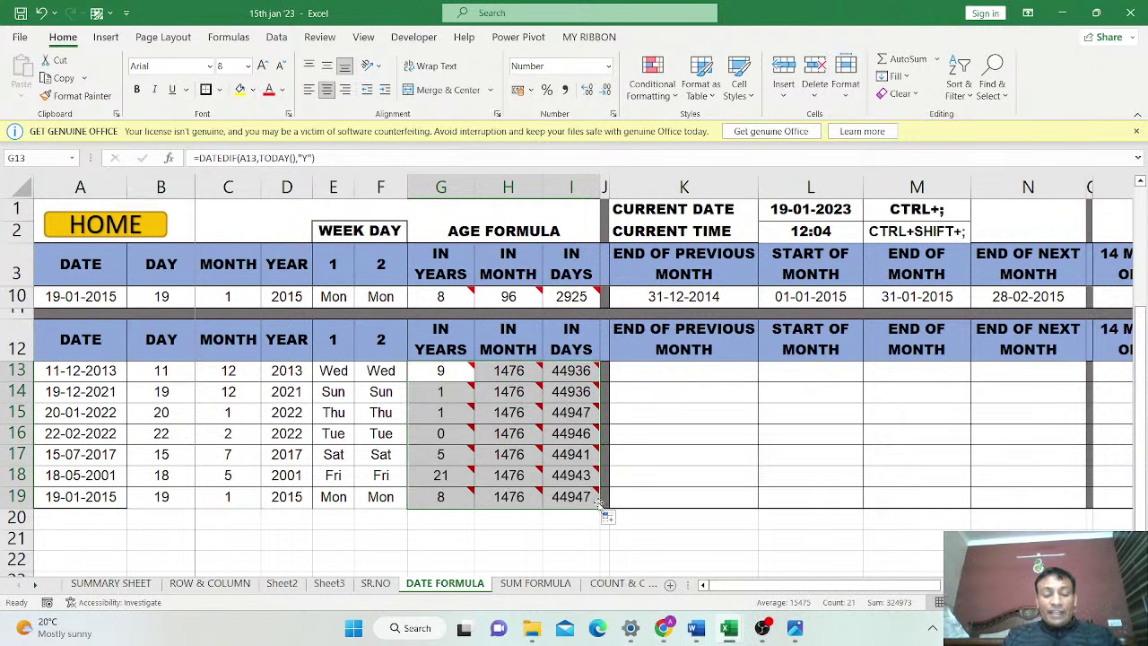
# Compare the month age formula in H13 with the finished formula in H10 of the upper table
pyautogui.click(532, 372)
pyautogui.scroll(2, 531, 372)
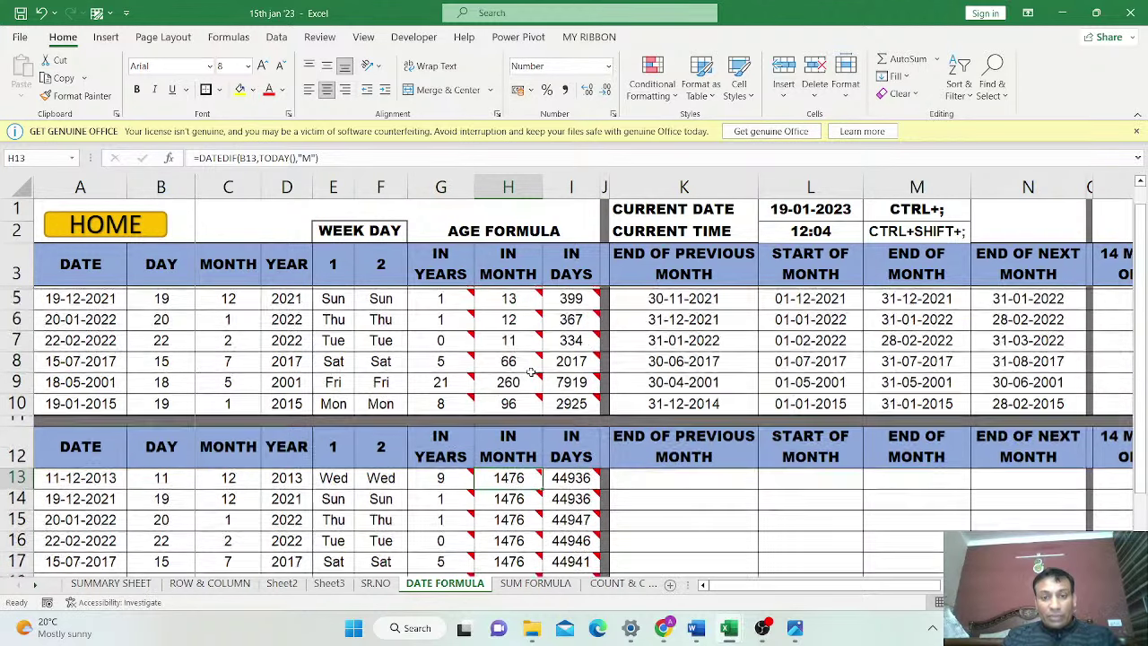
pyautogui.scroll(1, 531, 372)
pyautogui.scroll(-2, 524, 341)
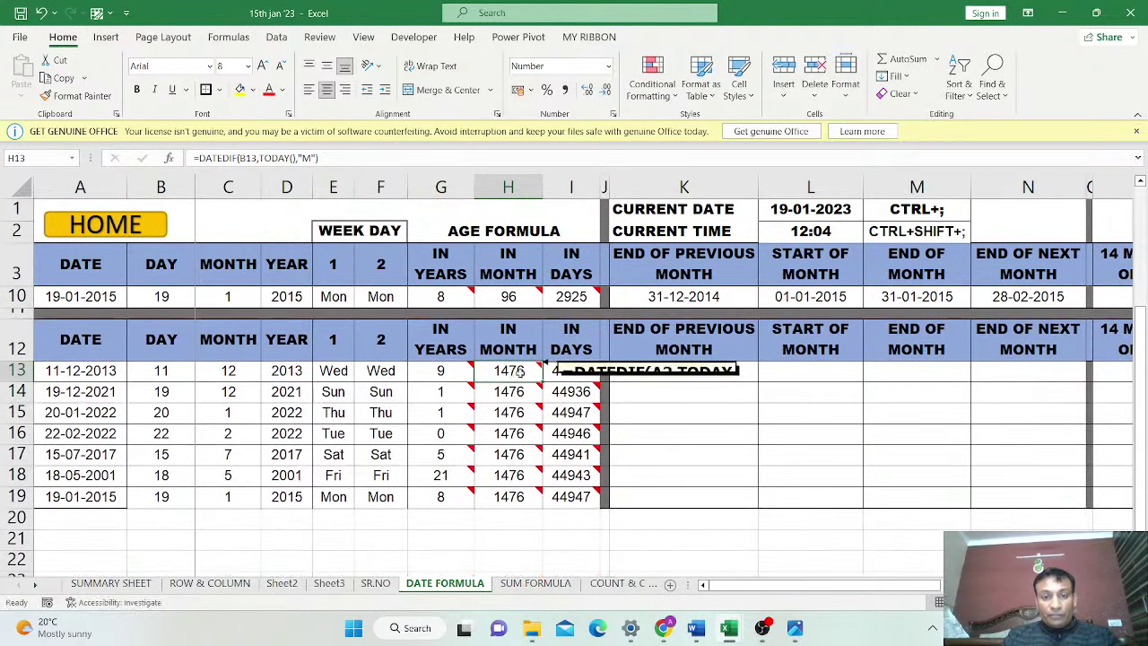
pyautogui.click(512, 302)
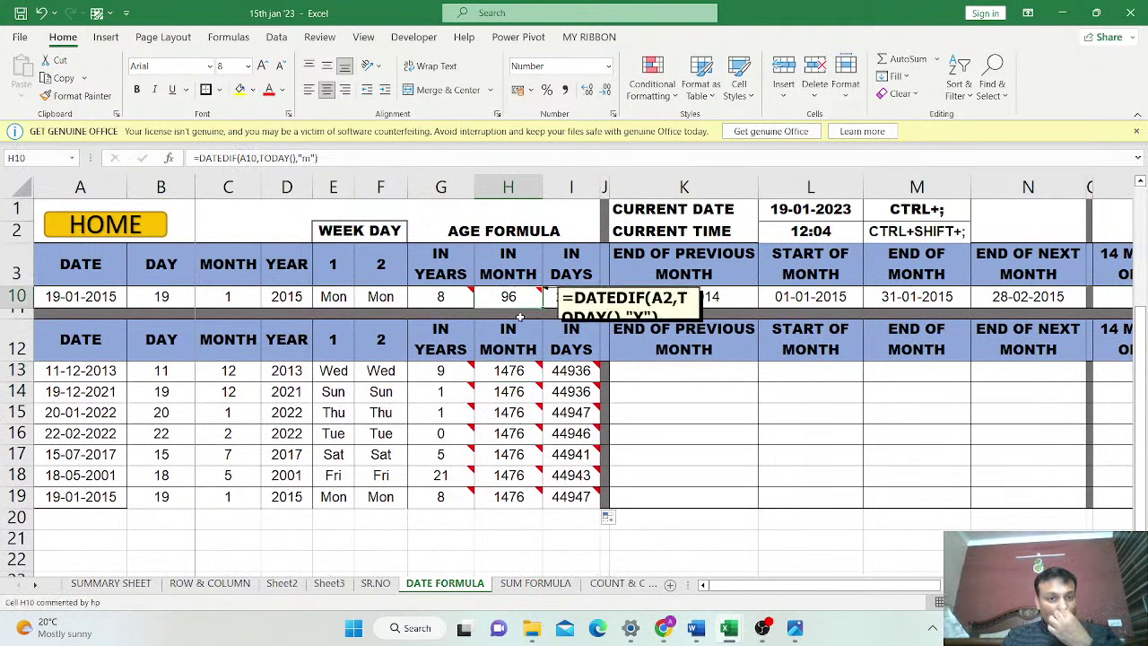
pyautogui.click(528, 367)
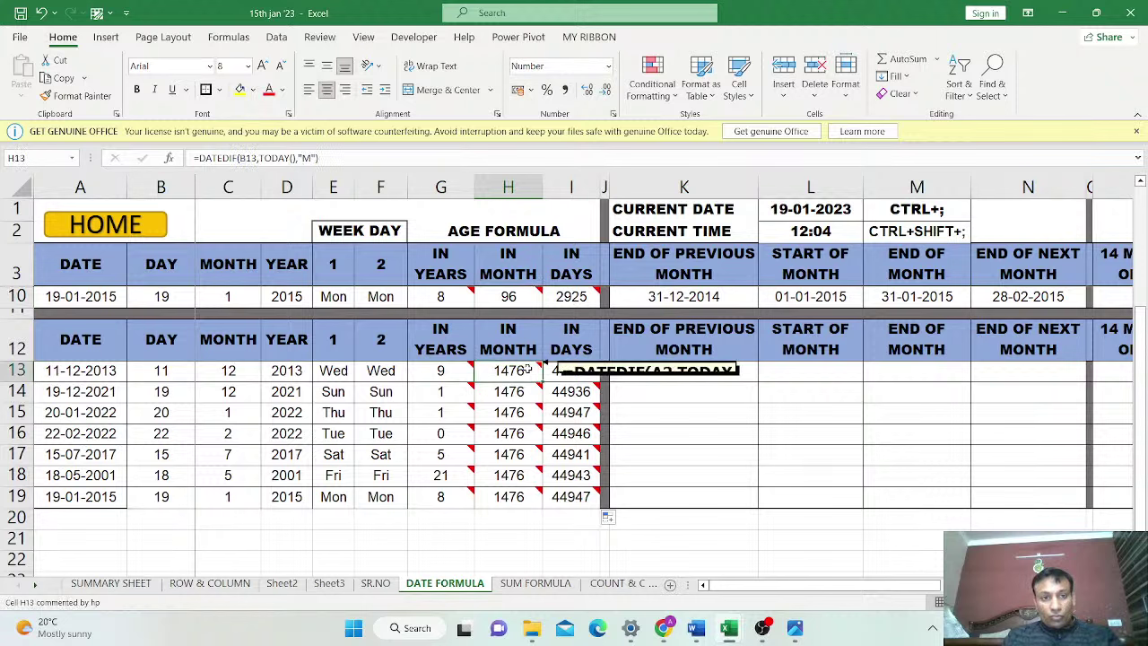
pyautogui.doubleClick(528, 370)
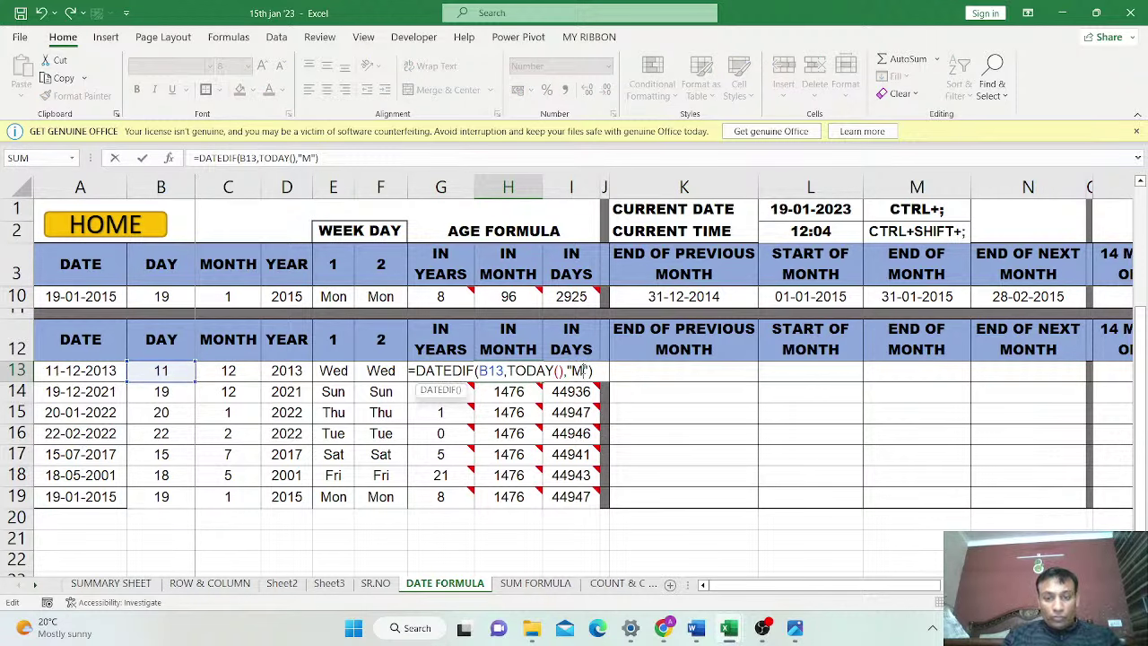
pyautogui.press('Escape')
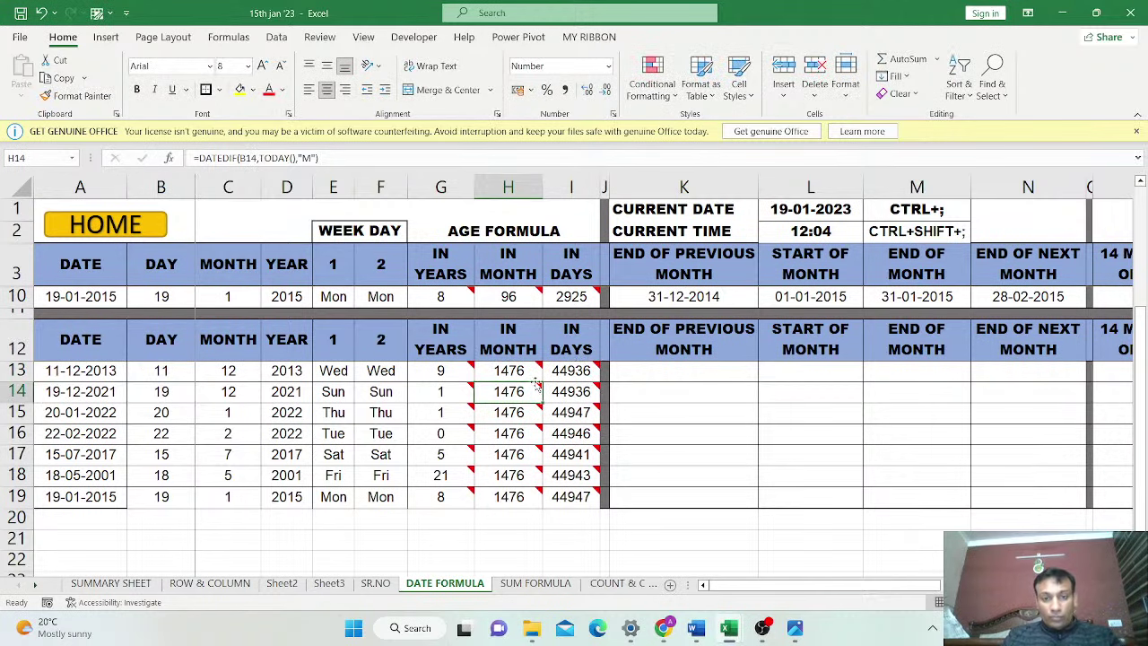
# Replace the H13 formula with a copy of H10 and fill it down the IN MONTH column through row 19
pyautogui.press('Up')
pyautogui.press('Up')
pyautogui.press('Up')
pyautogui.hotkey('ctrl', 'c')
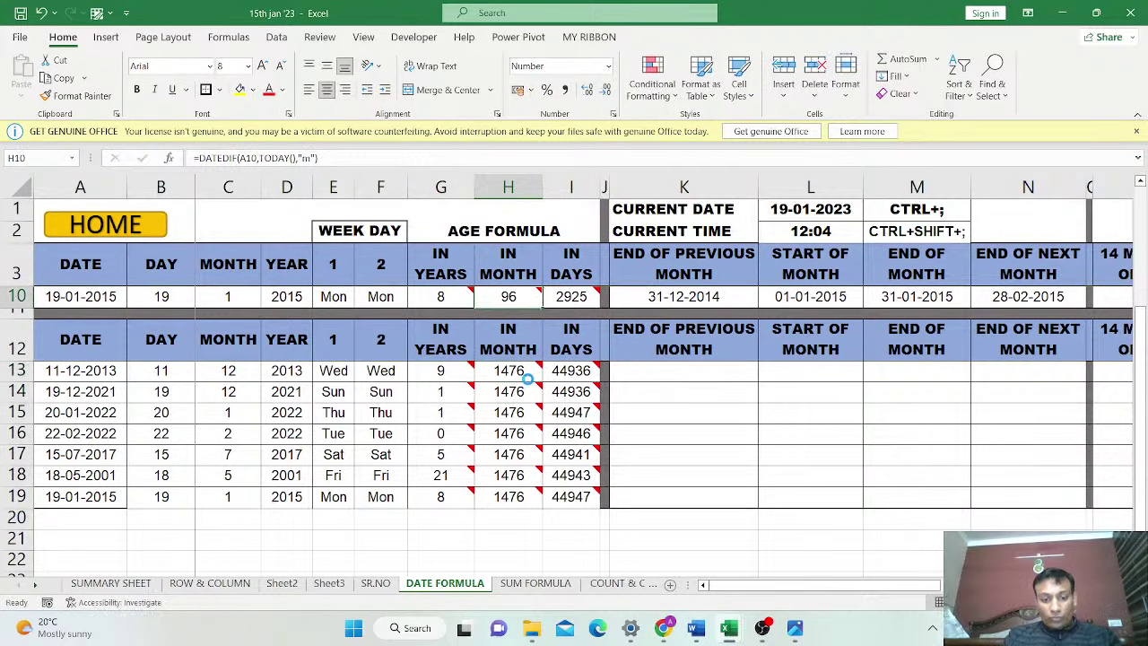
pyautogui.click(521, 373)
pyautogui.hotkey('ctrl', 'v')
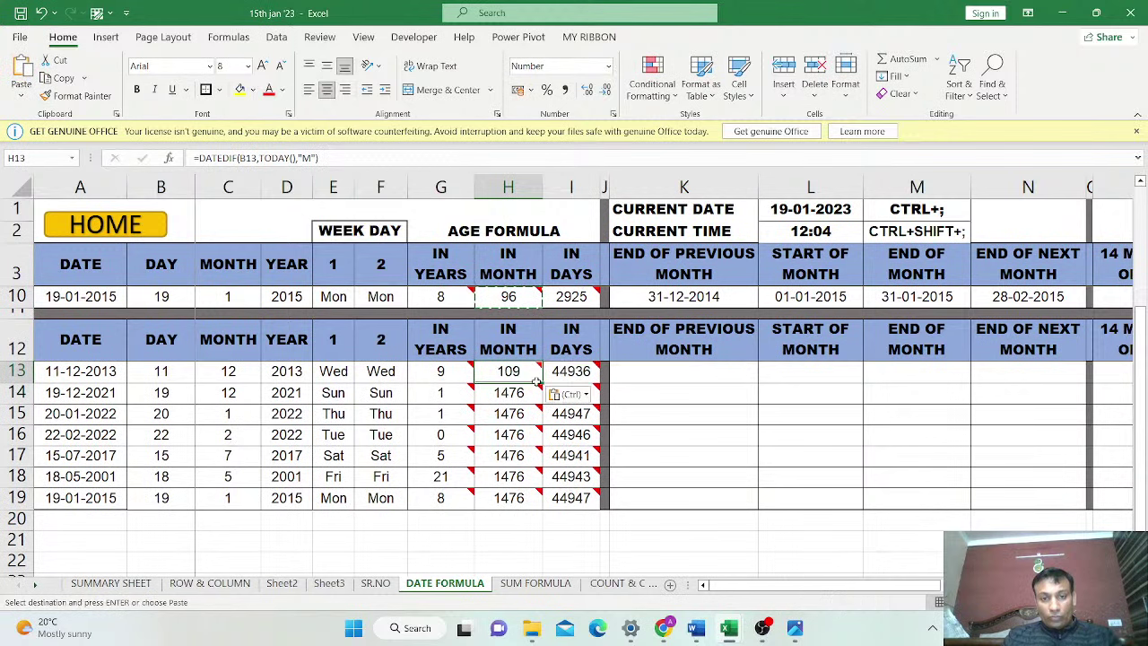
pyautogui.moveTo(541, 384); pyautogui.dragTo(543, 506)
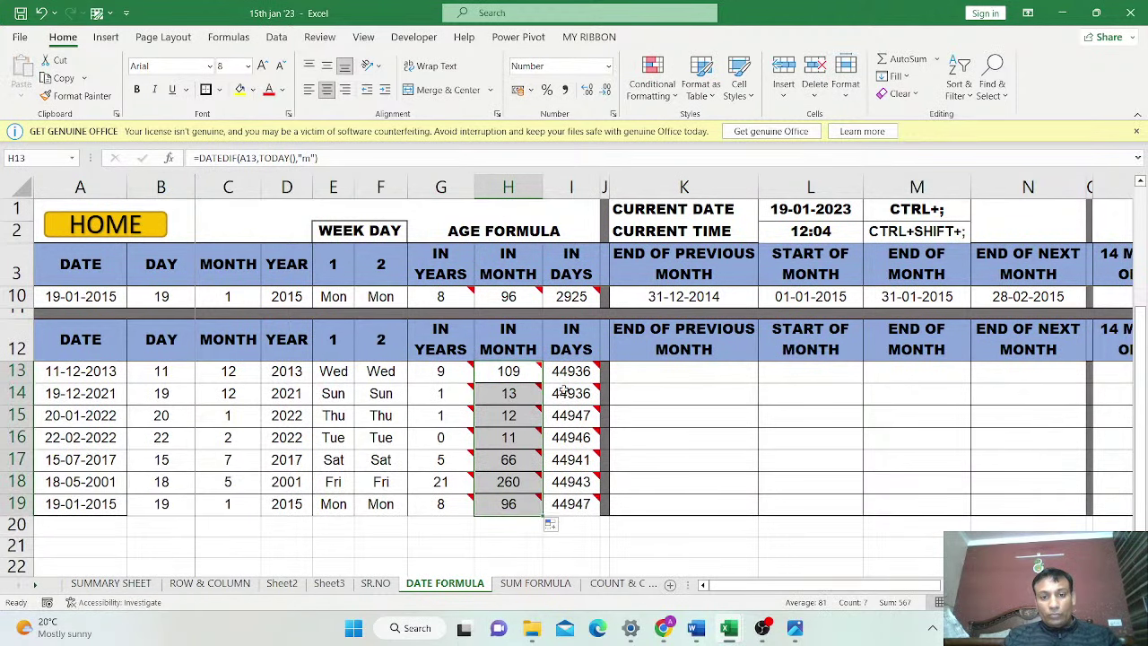
# Replace the I13 formula with a copy of I10 and fill it down the IN DAYS column through row 19
pyautogui.moveTo(565, 368)
pyautogui.click(569, 302)
pyautogui.hotkey('ctrl', 'c')
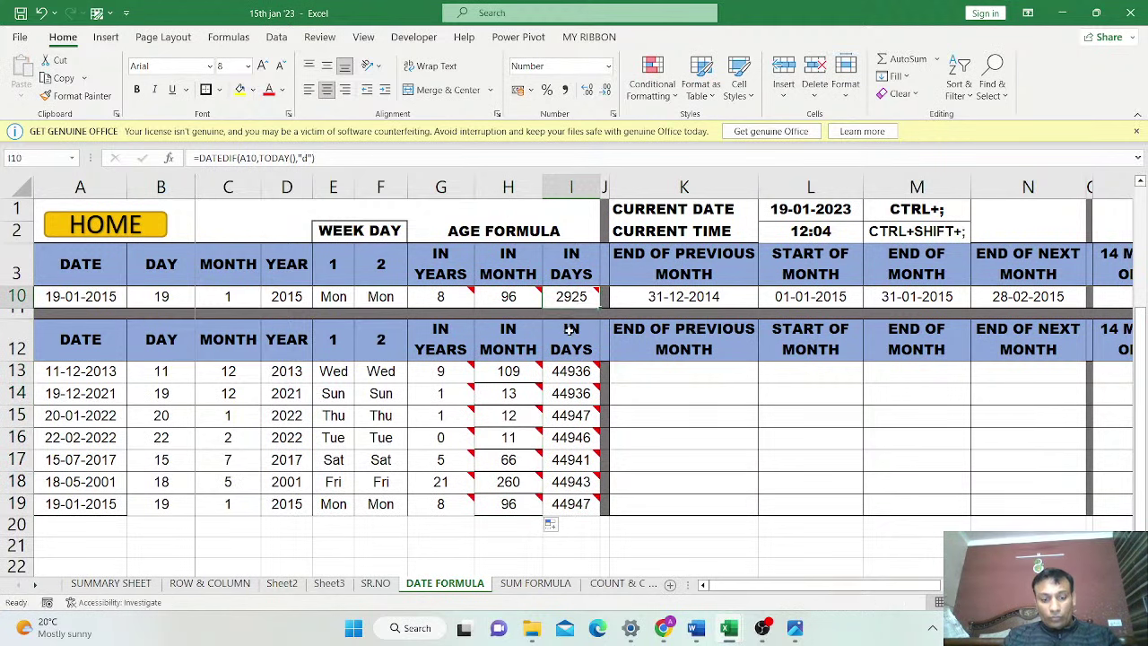
pyautogui.click(569, 372)
pyautogui.hotkey('ctrl', 'v')
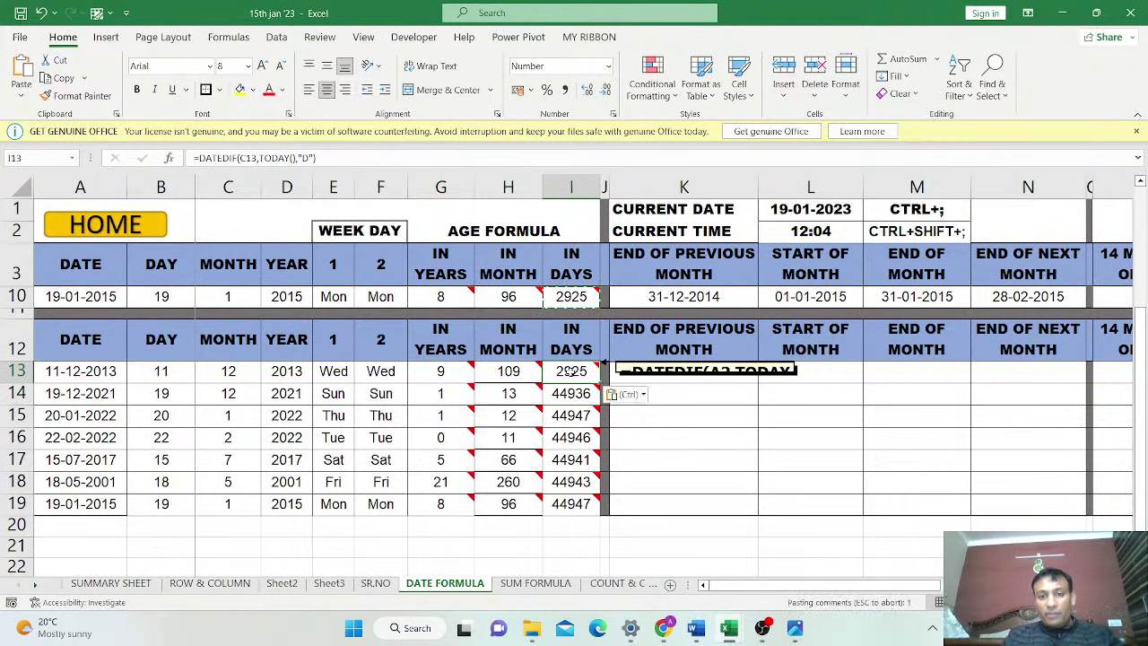
pyautogui.moveTo(601, 382); pyautogui.dragTo(599, 509)
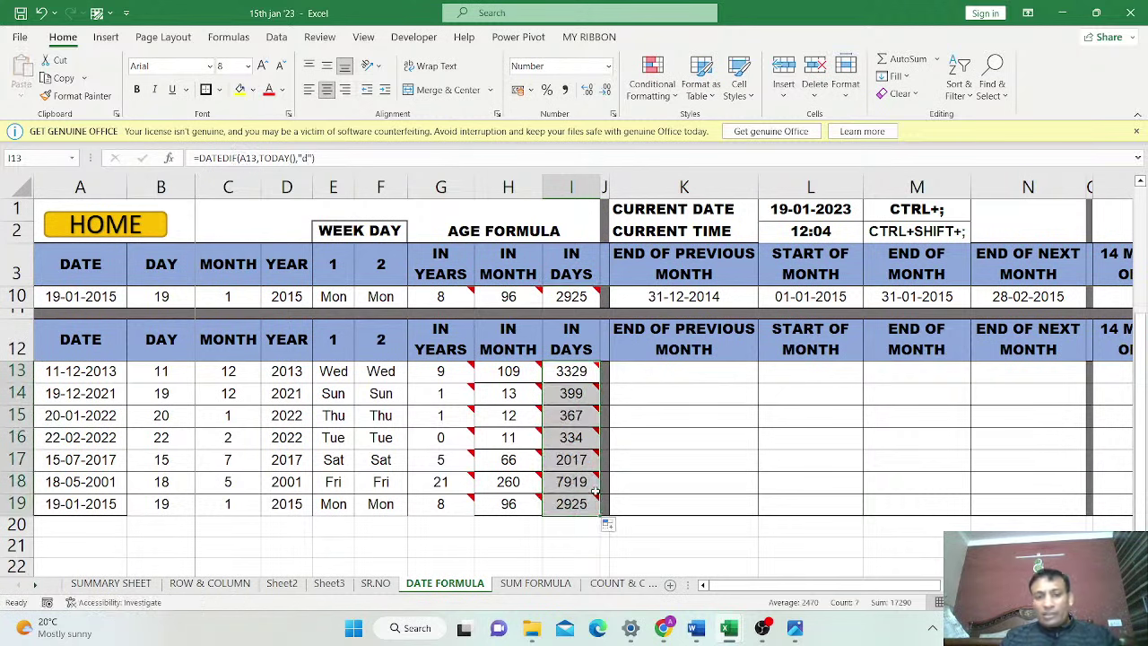
pyautogui.moveTo(532, 375)
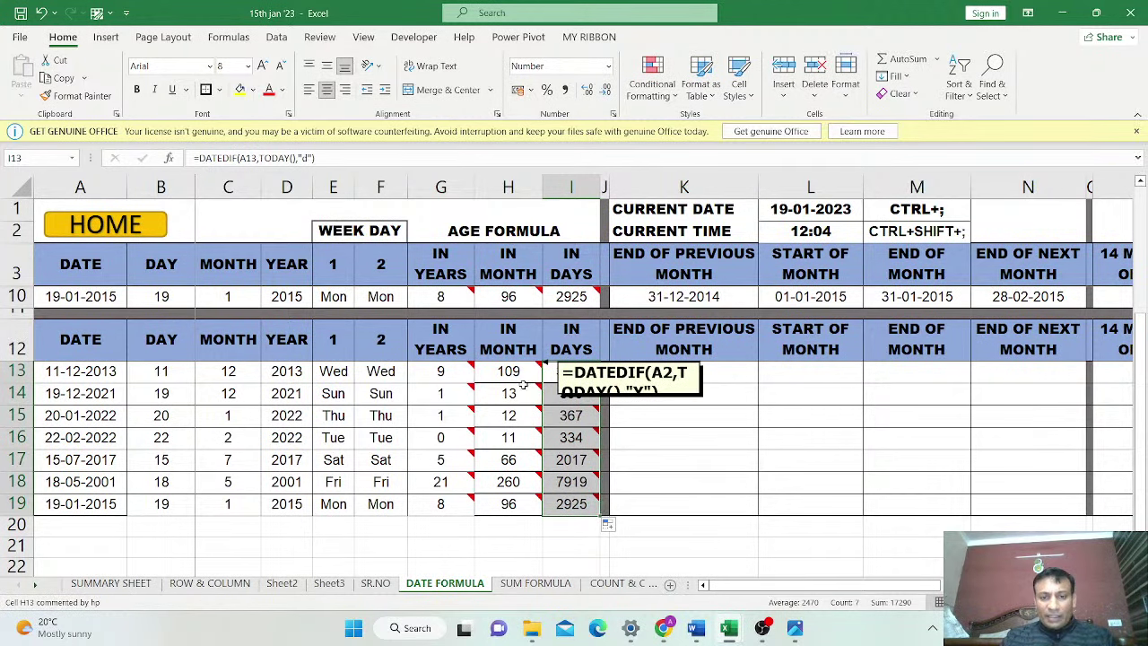
pyautogui.moveTo(440, 371); pyautogui.dragTo(580, 375)
pyautogui.click(453, 375)
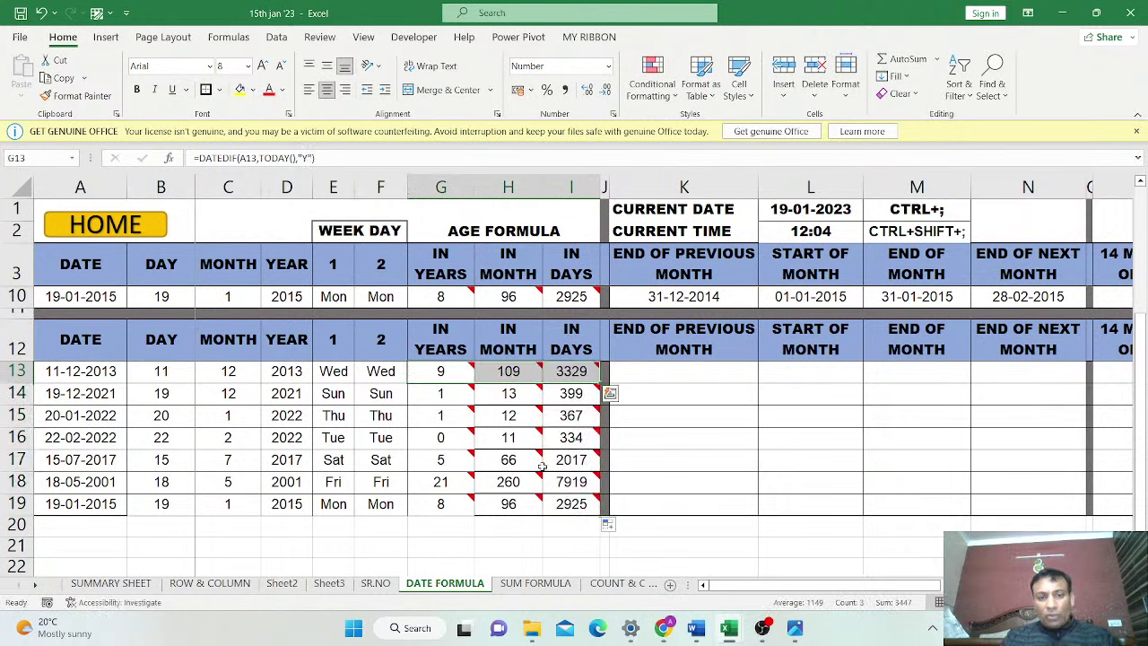
pyautogui.moveTo(459, 385)
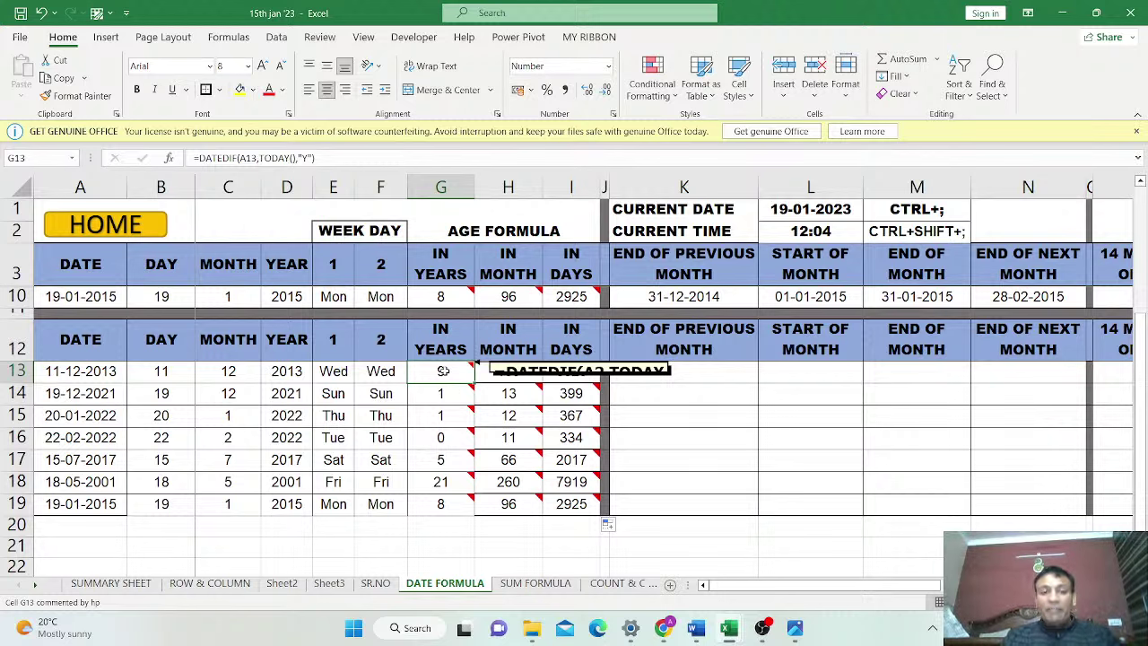
# Try the entry =DATE in cell G20 to view the suggested functions, and discard it
pyautogui.click(442, 528)
pyautogui.write('=DATED')
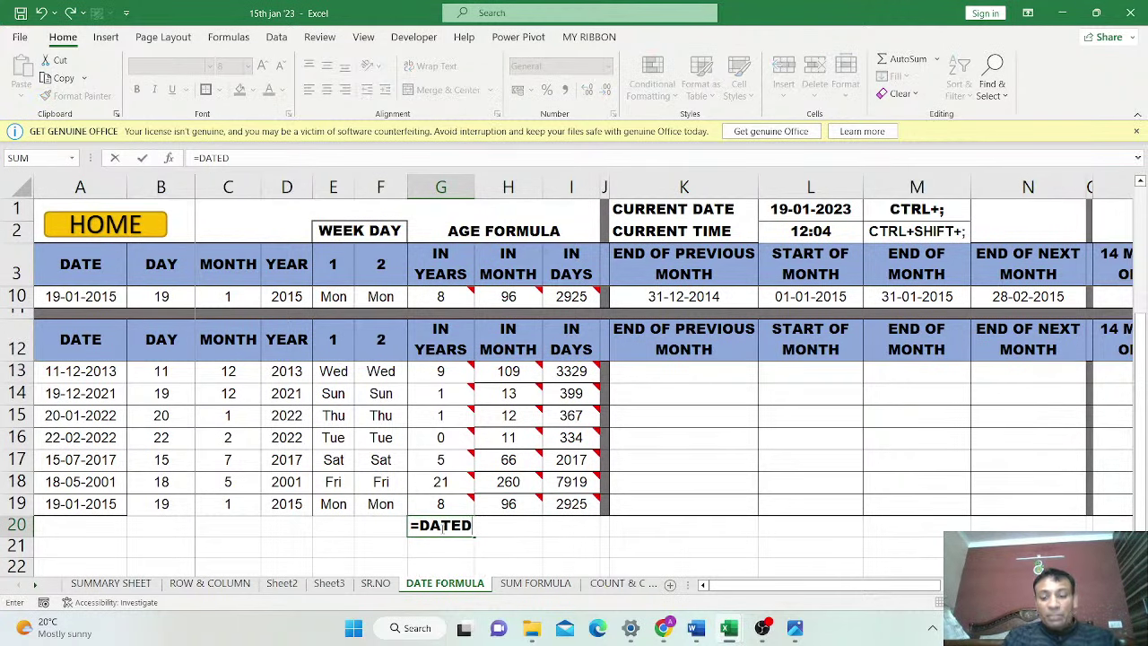
pyautogui.press('BackSpace')
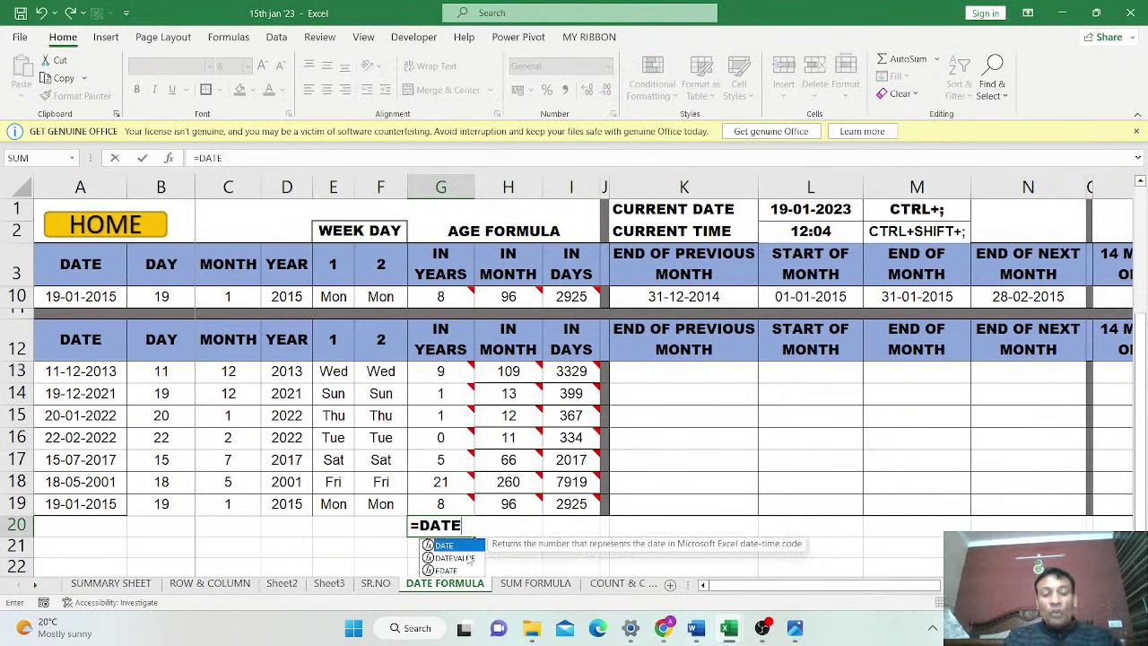
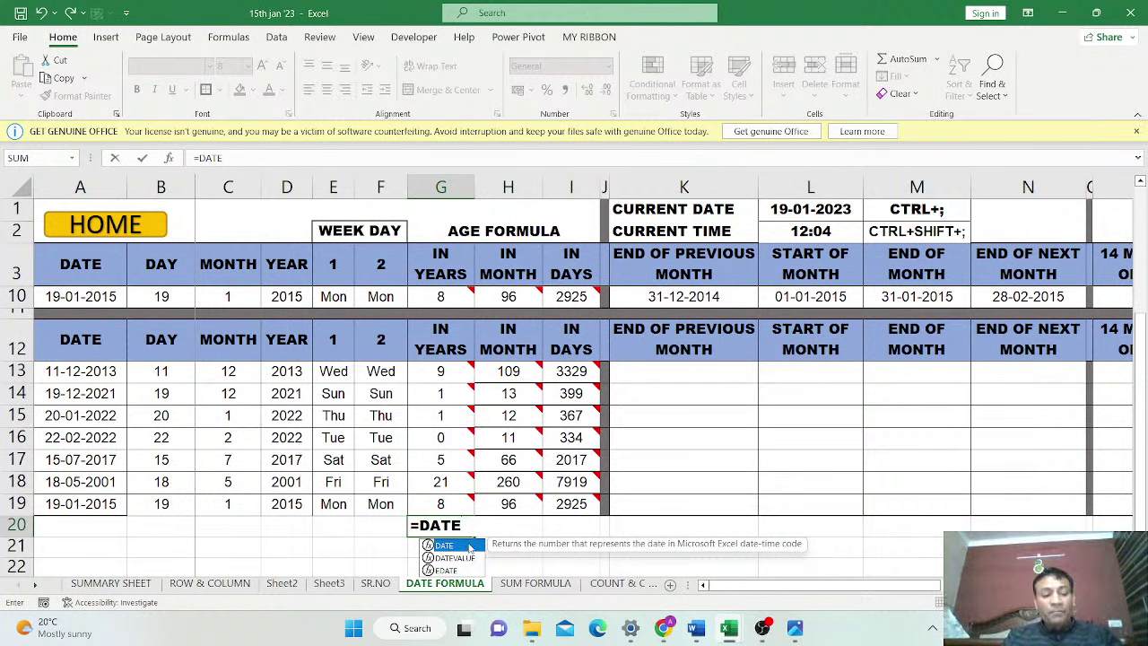
pyautogui.press('Escape')
pyautogui.press('Escape')
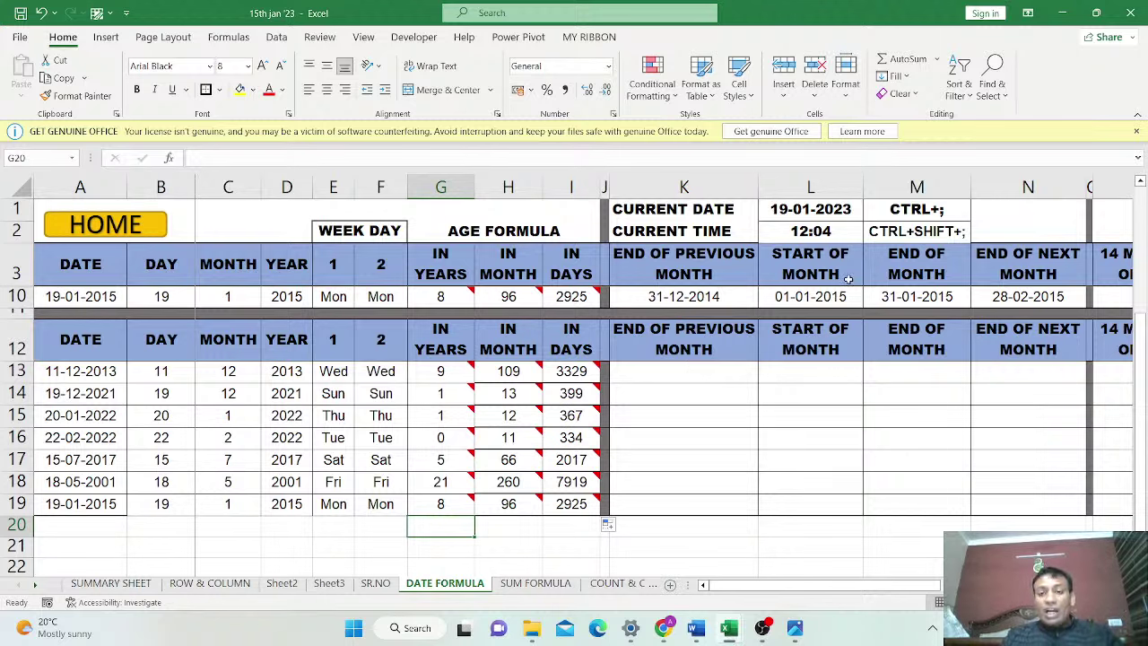
# Start a formula in cell M13 under END OF MONTH for the date in A13
pyautogui.click(75, 373)
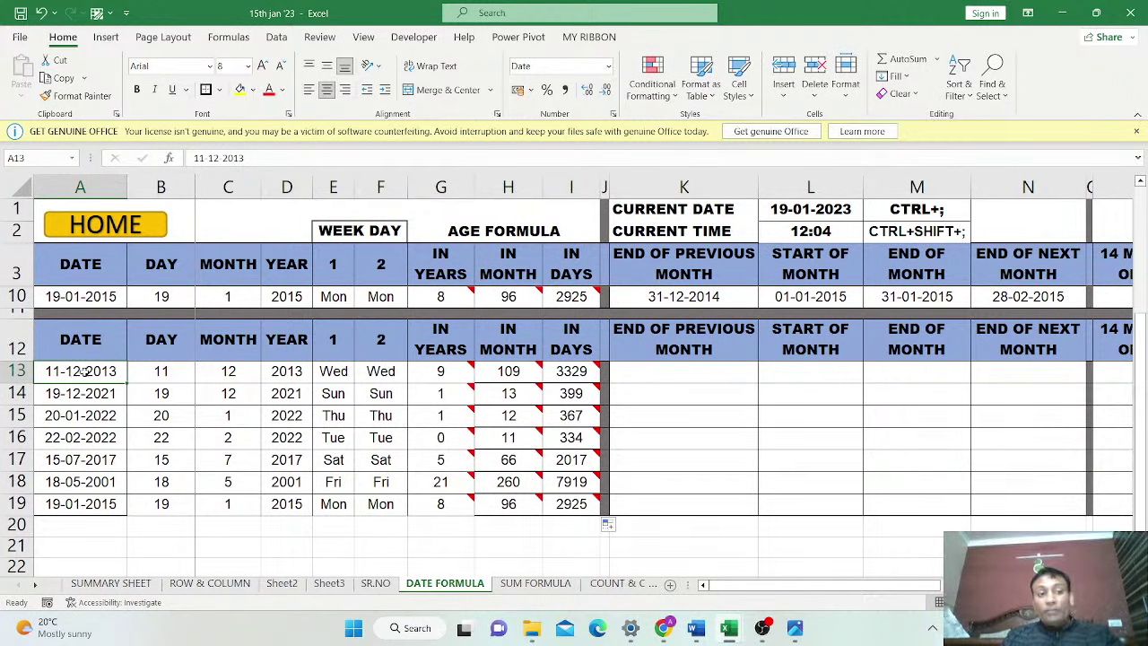
pyautogui.click(892, 373)
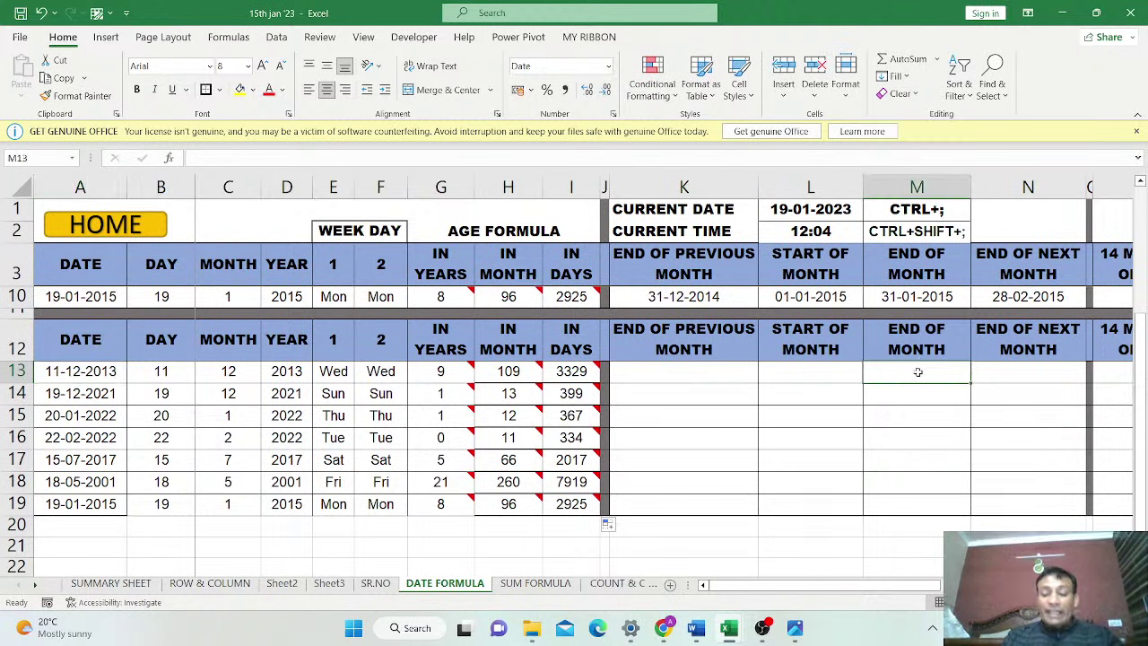
pyautogui.write('=')
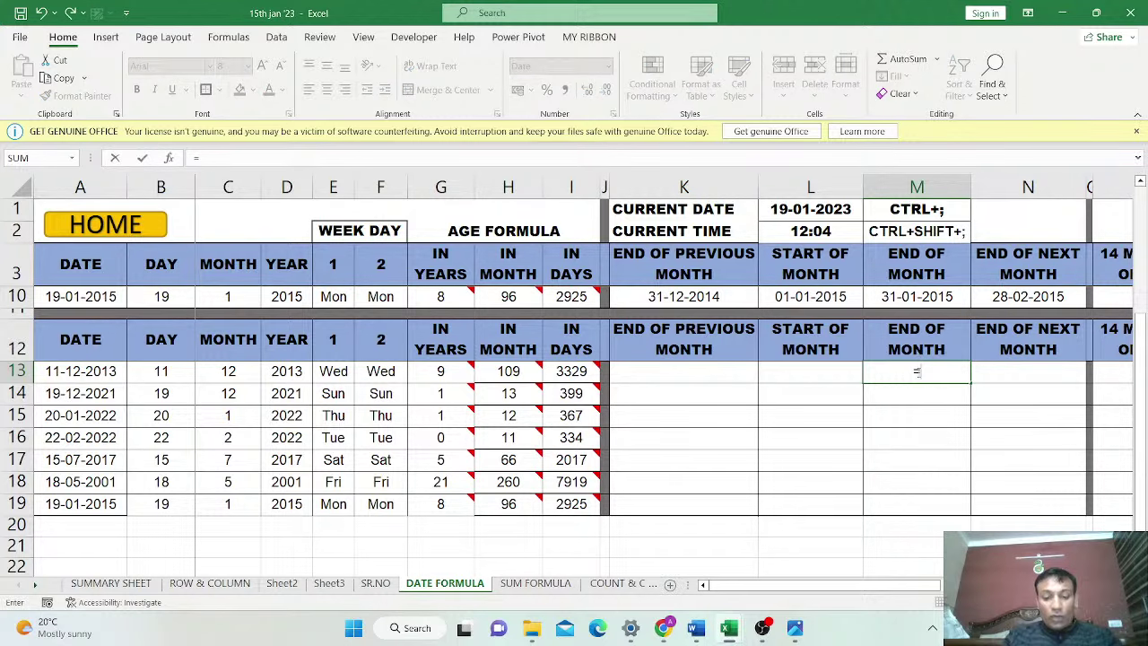
# Try to enter the formula =EOMONTH(A13) in cell M13 under End of Month
pyautogui.write('EOM')
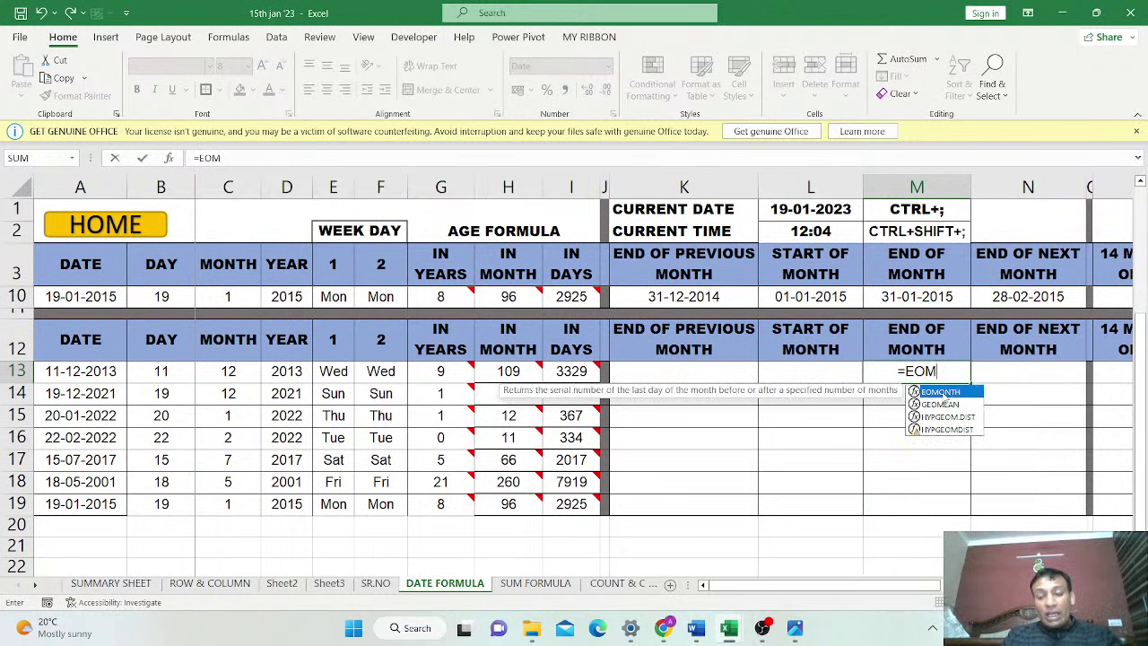
pyautogui.press('Tab')
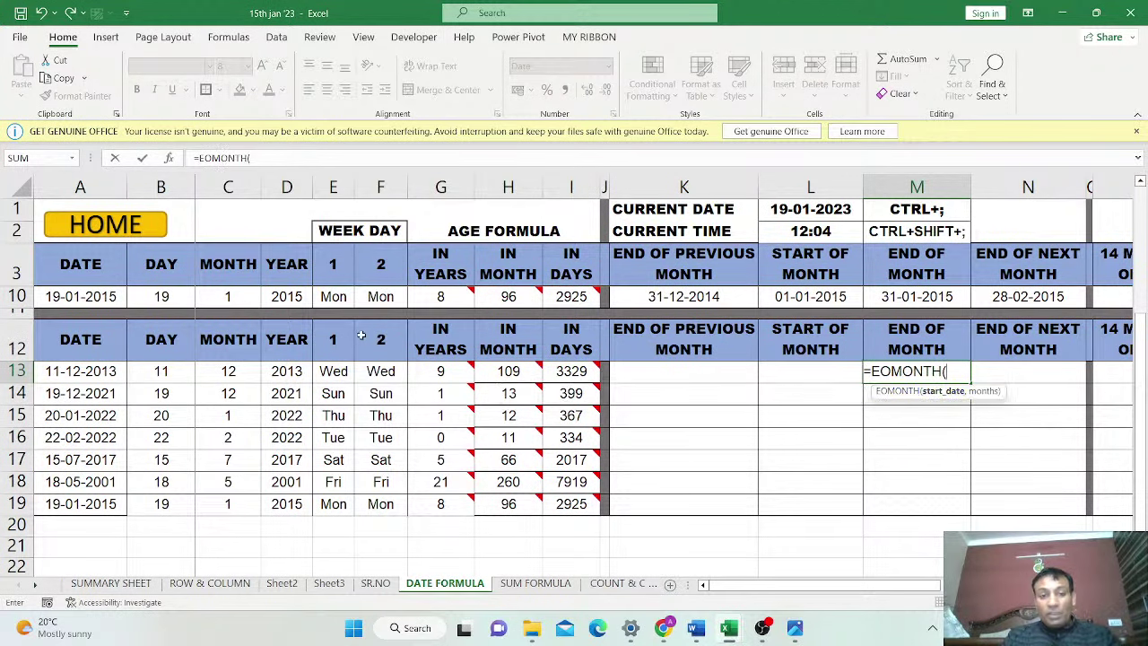
pyautogui.click(108, 370)
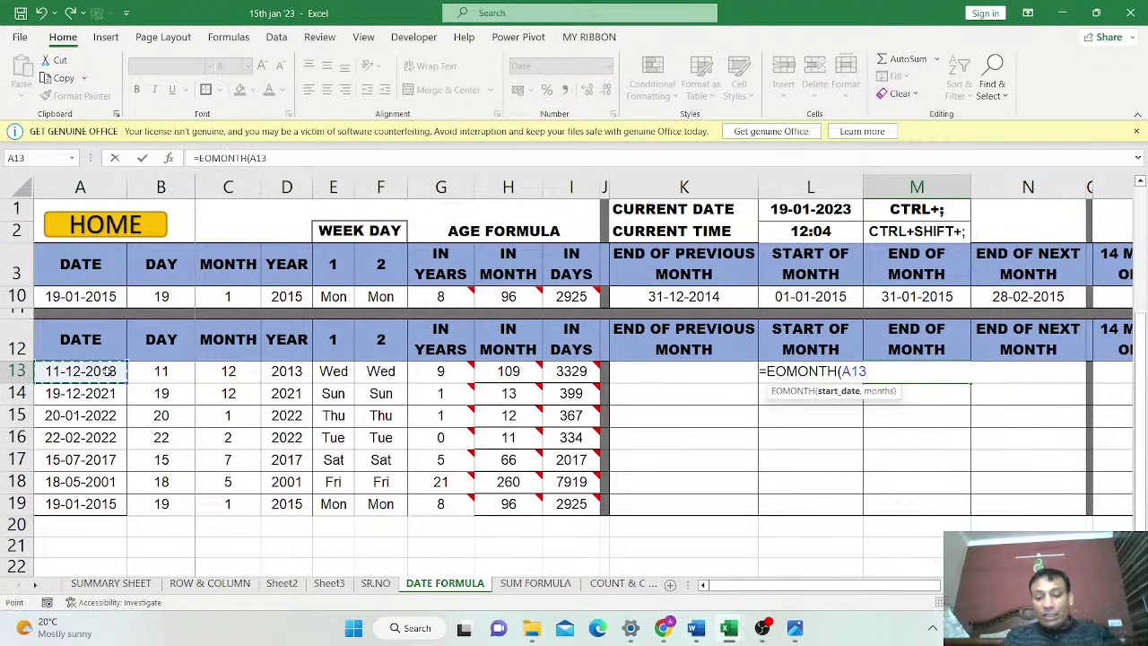
pyautogui.write(')')
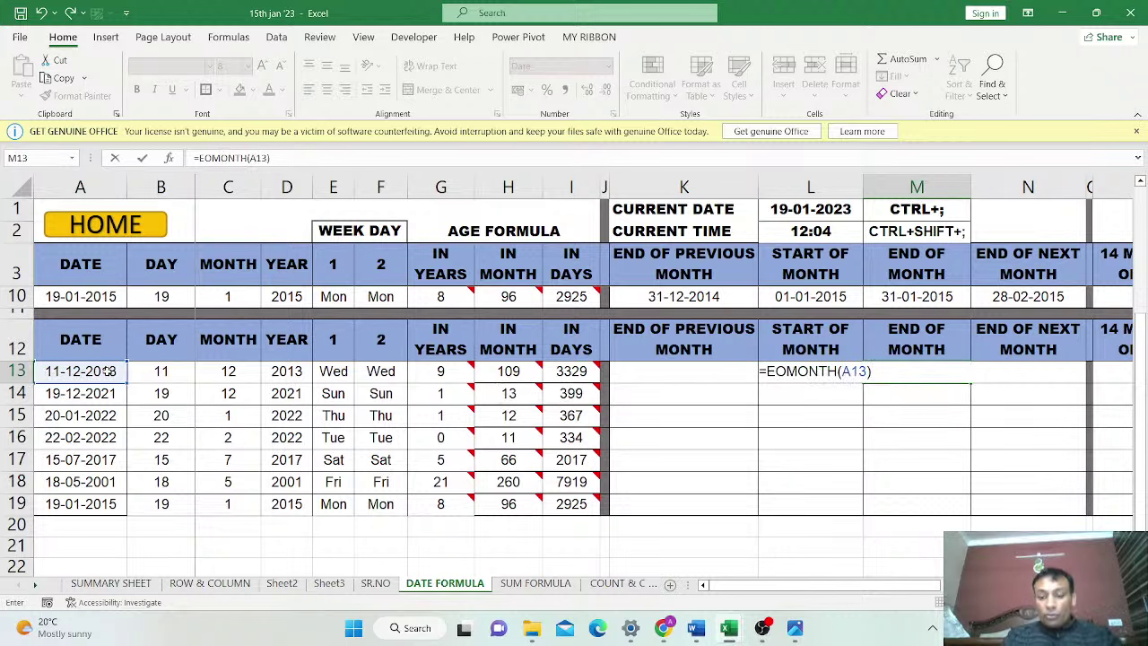
pyautogui.press('Return')
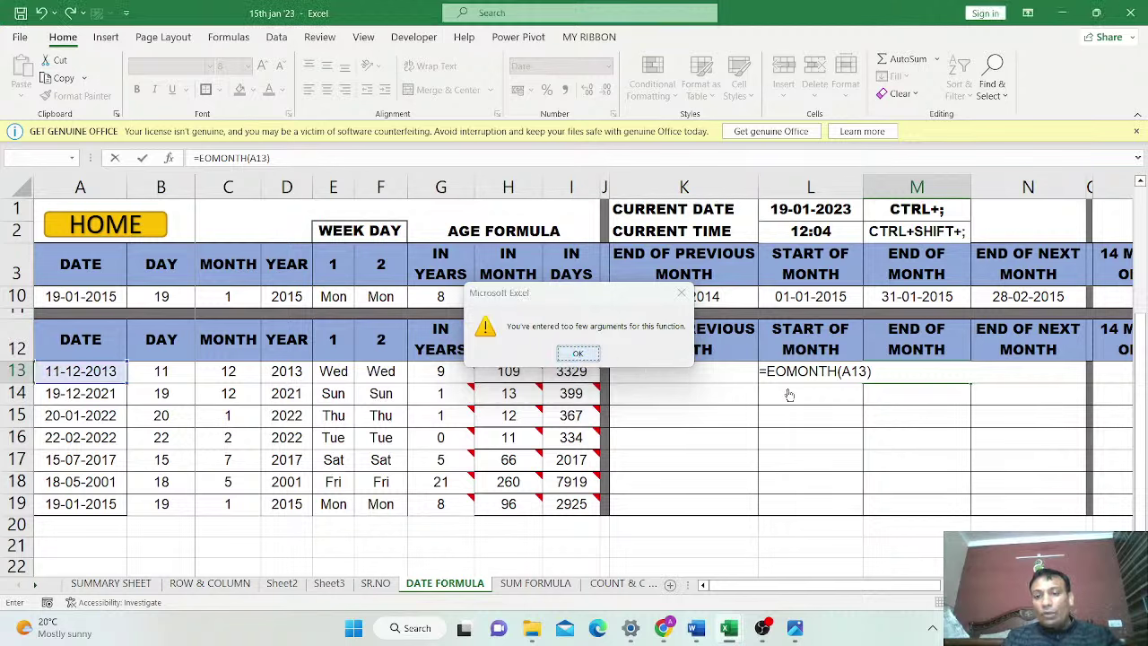
# Add 0 as the months argument in M13, completing the formula as =EOMONTH(A13,0)
pyautogui.click(579, 354)
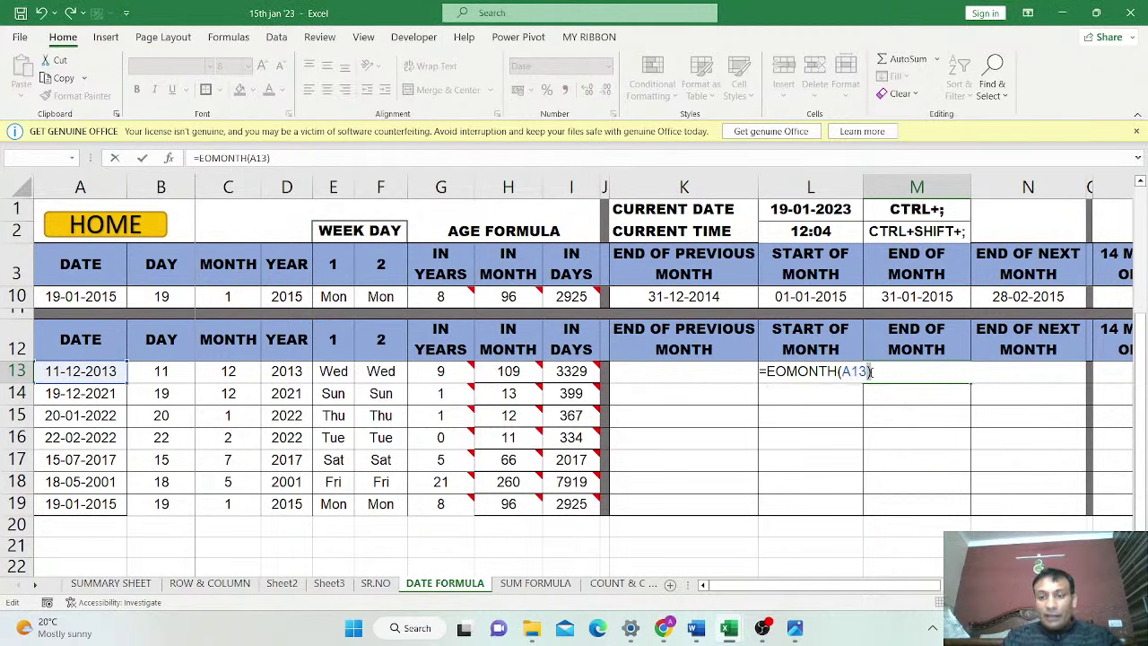
pyautogui.click(870, 371)
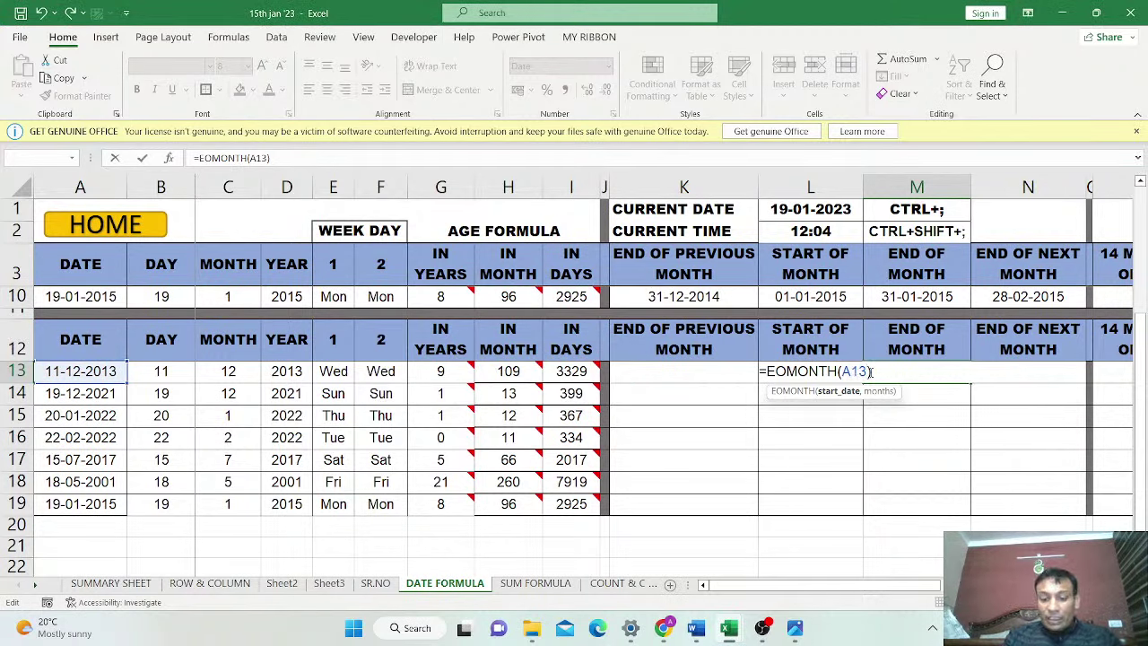
pyautogui.write(',0')
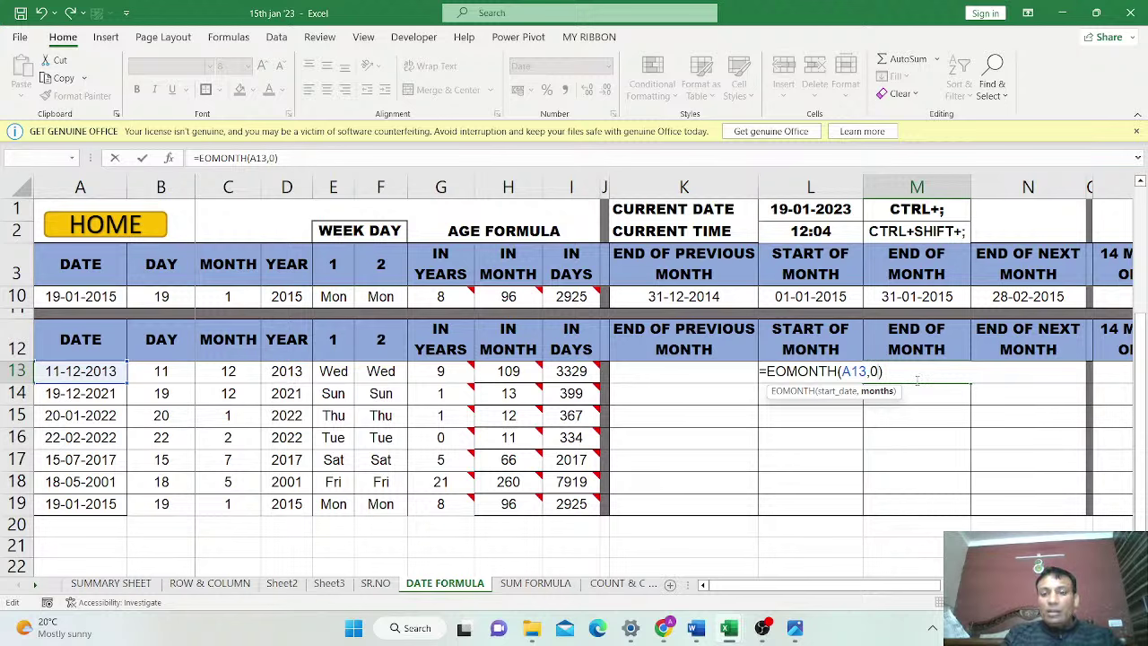
pyautogui.press('Return')
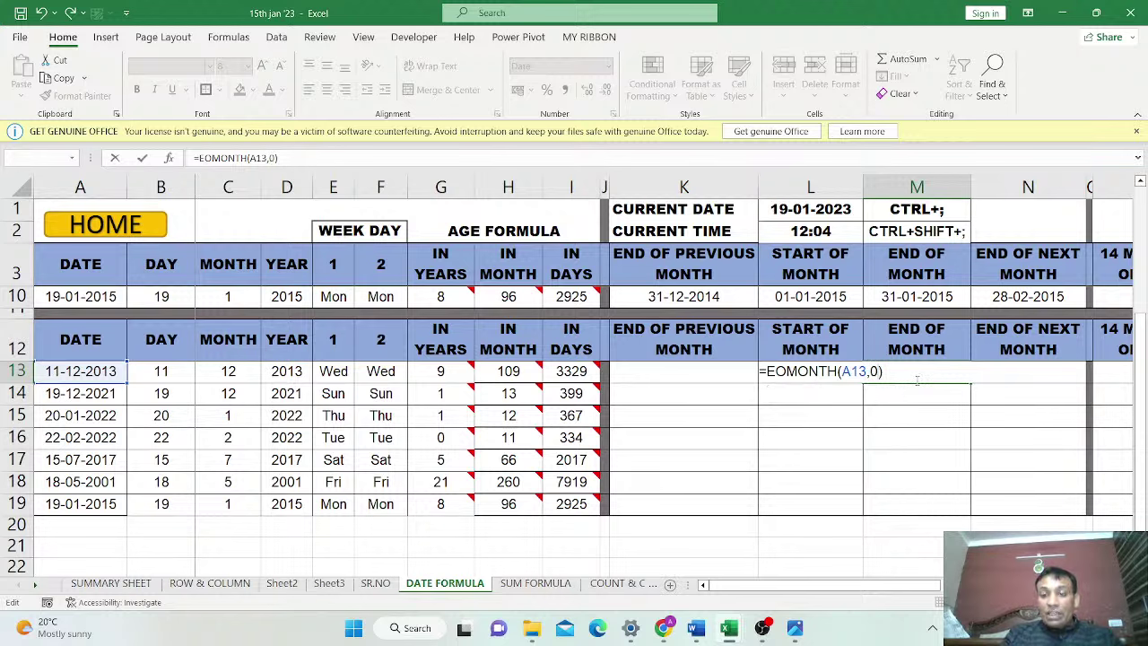
pyautogui.click(917, 373)
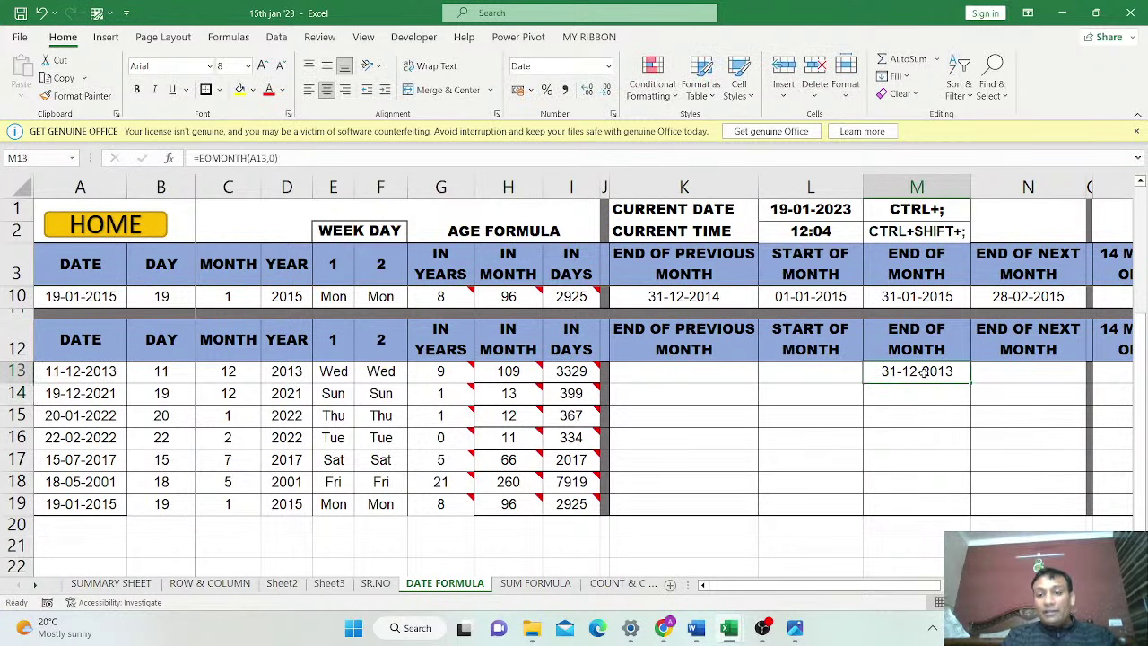
# Fill the date cell A13 with yellow and review the End of Month formula in M13
pyautogui.click(72, 375)
pyautogui.click(239, 88)
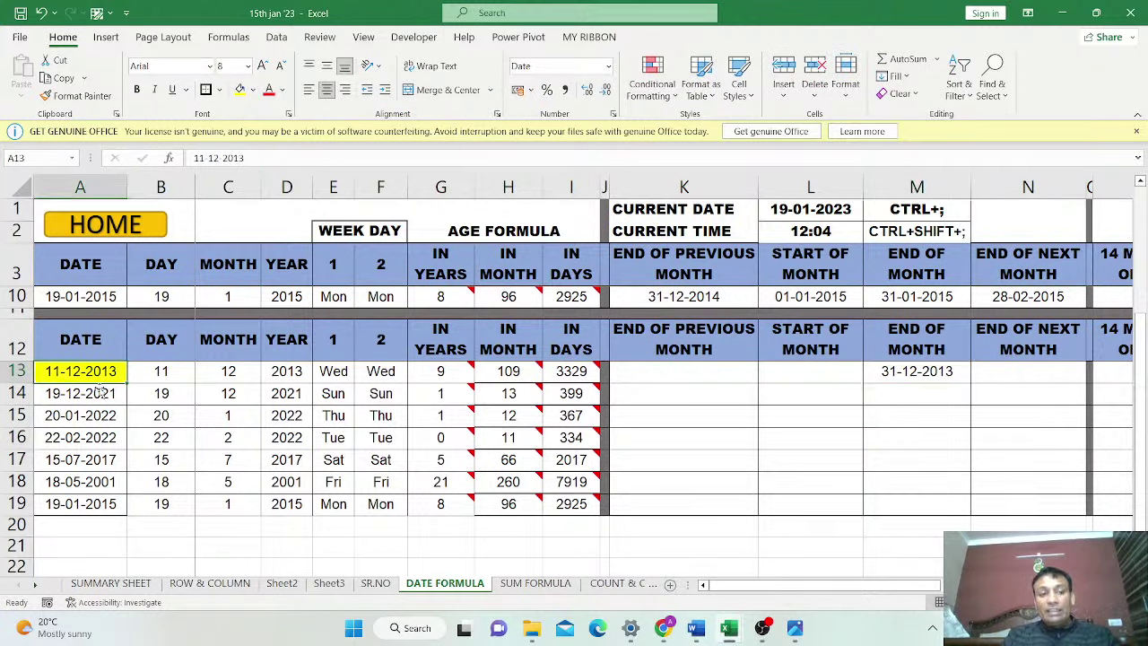
pyautogui.click(935, 377)
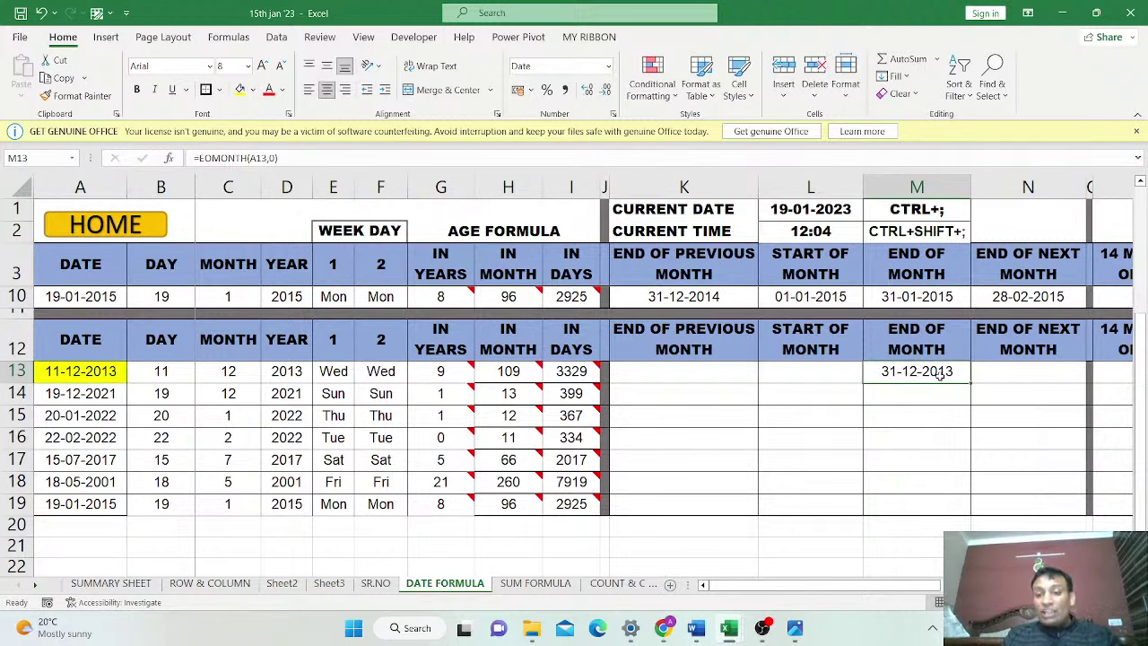
pyautogui.doubleClick(910, 376)
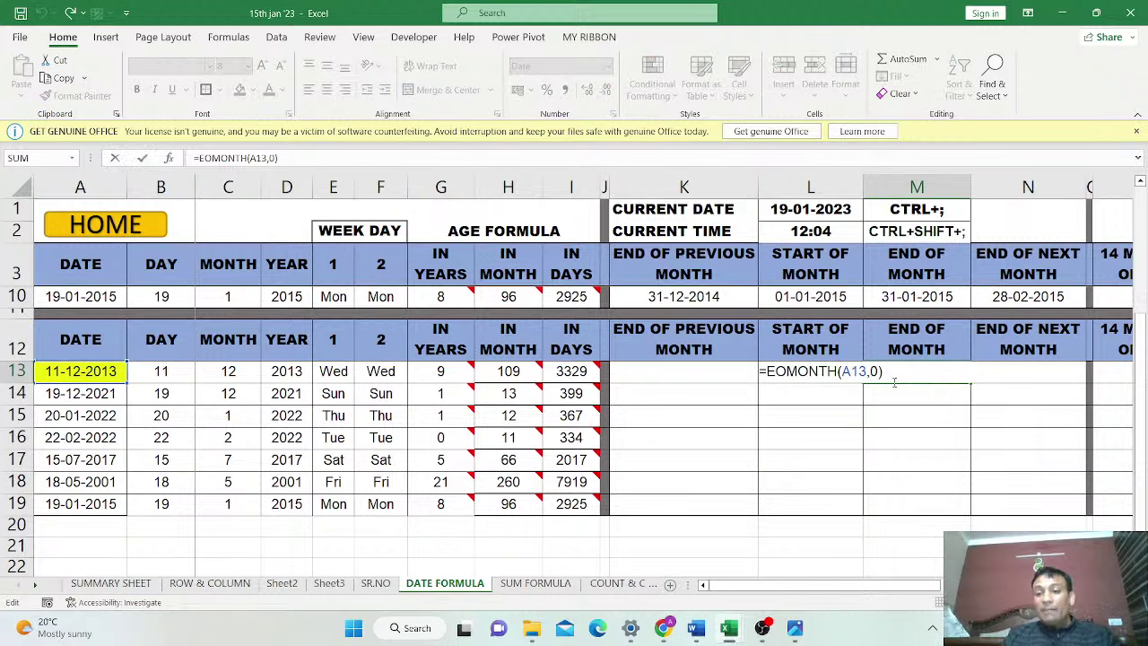
pyautogui.hotkey('ctrl', 'Return')
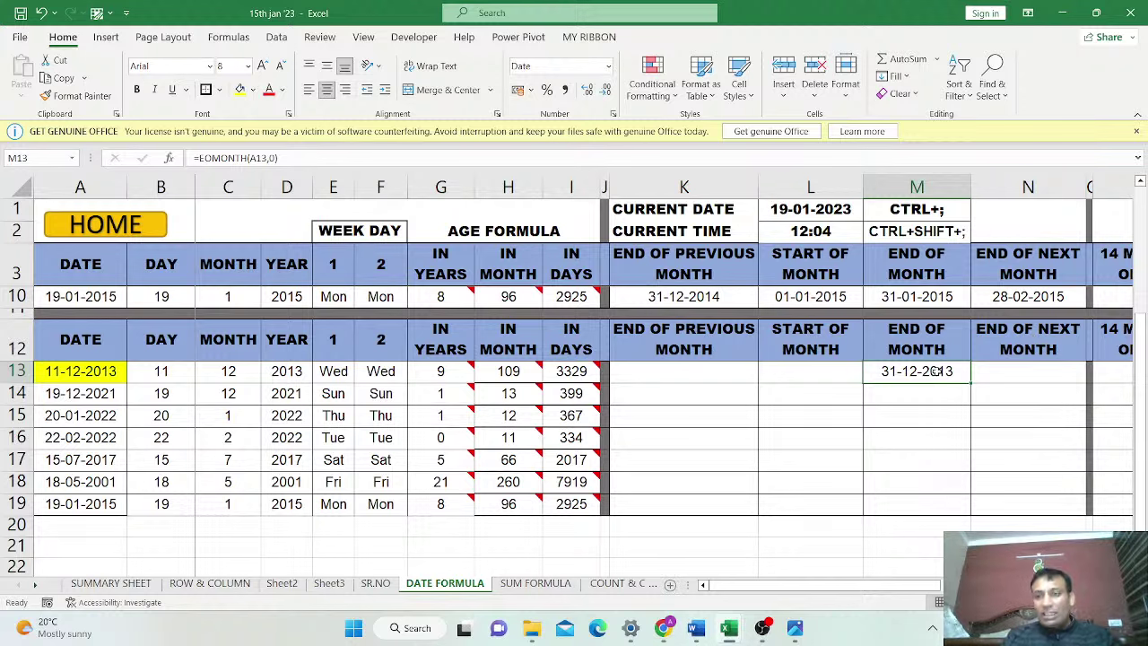
# Enter the formula =EOMONTH(A13,0) in cell N13 under End of Next Month
pyautogui.click(1027, 369)
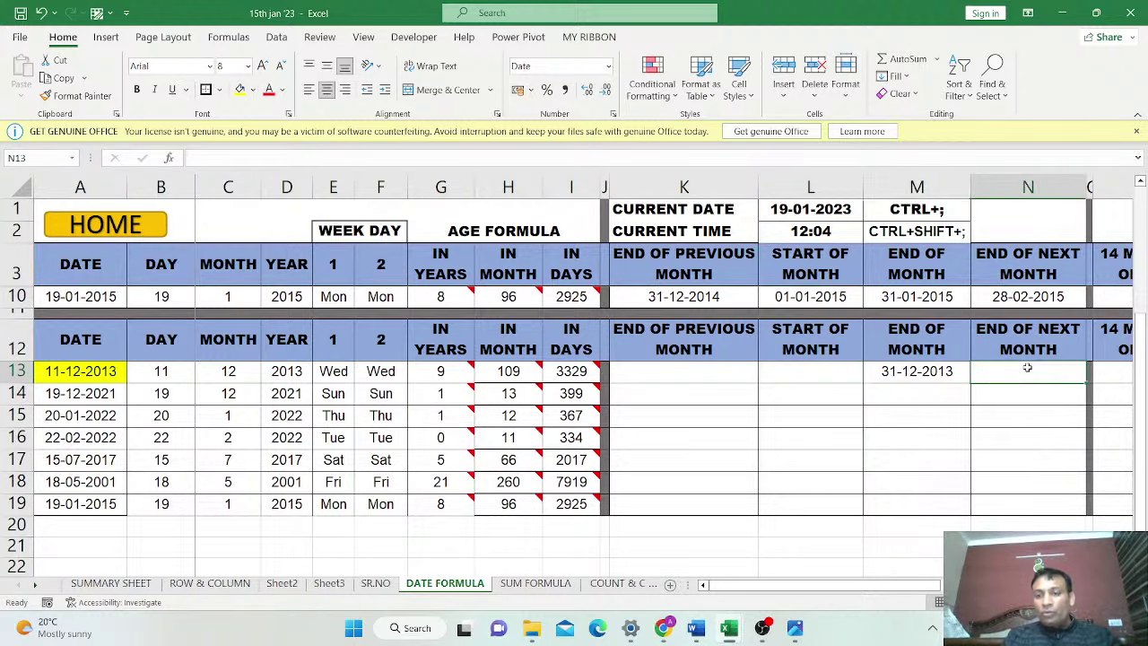
pyautogui.click(950, 378)
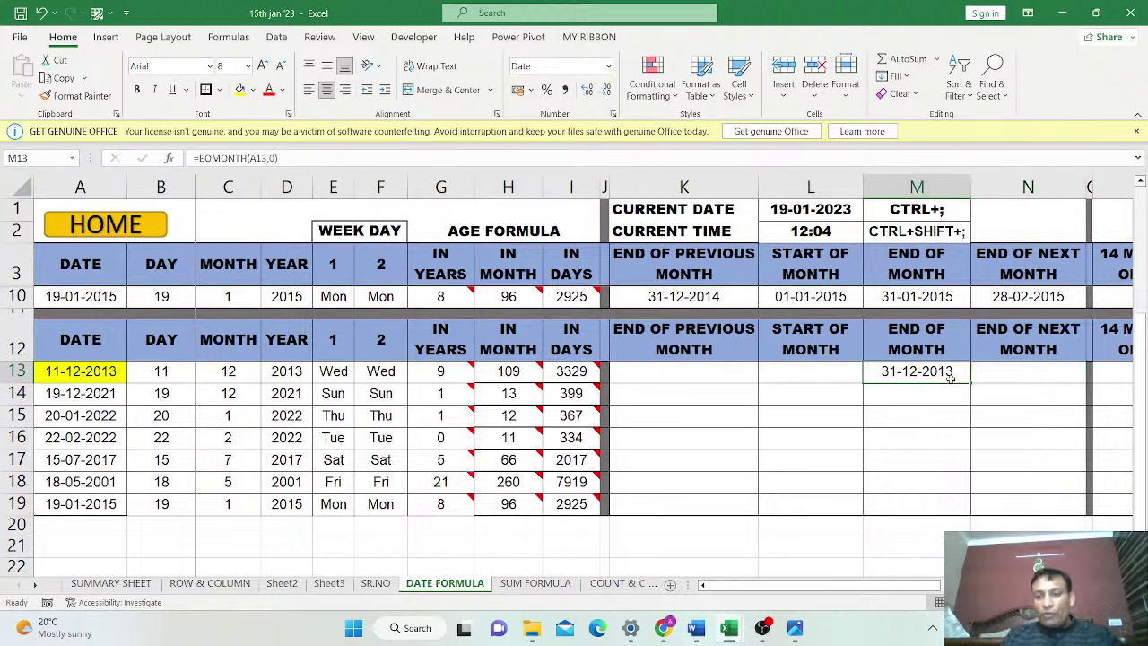
pyautogui.click(1019, 370)
pyautogui.write('=')
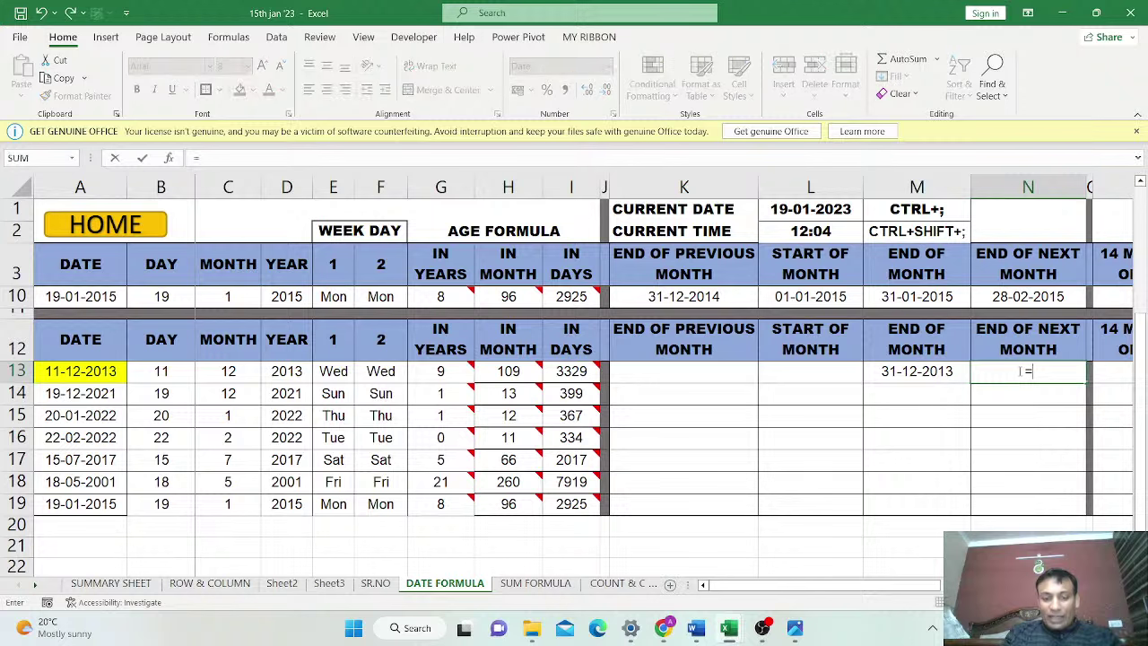
pyautogui.write('EOM')
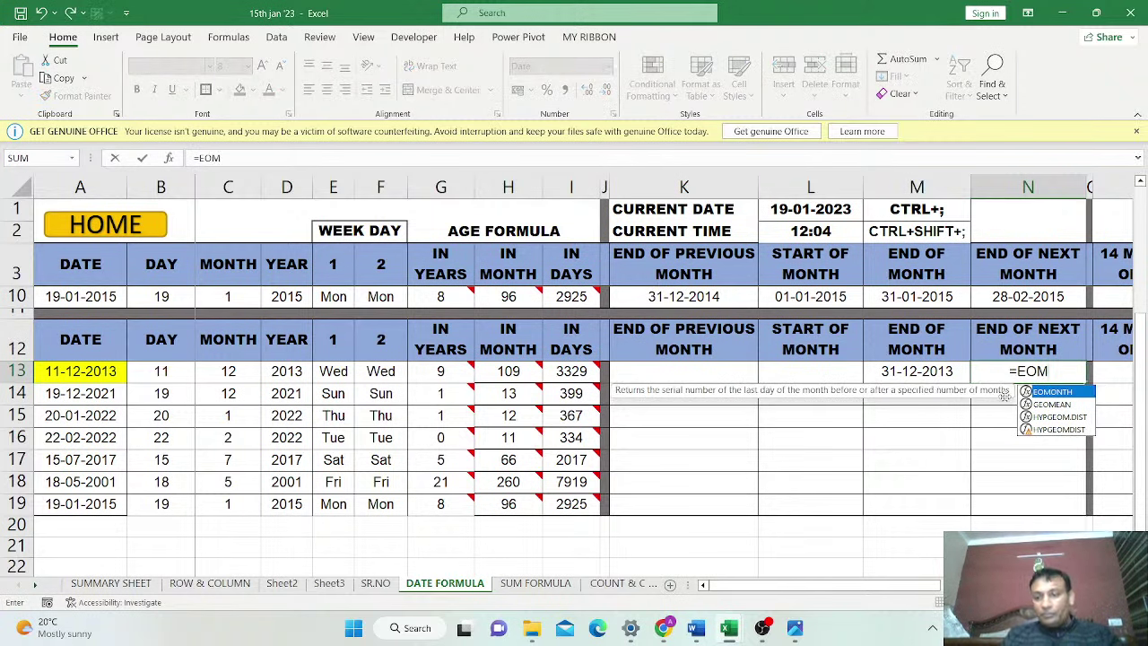
pyautogui.doubleClick(1036, 392)
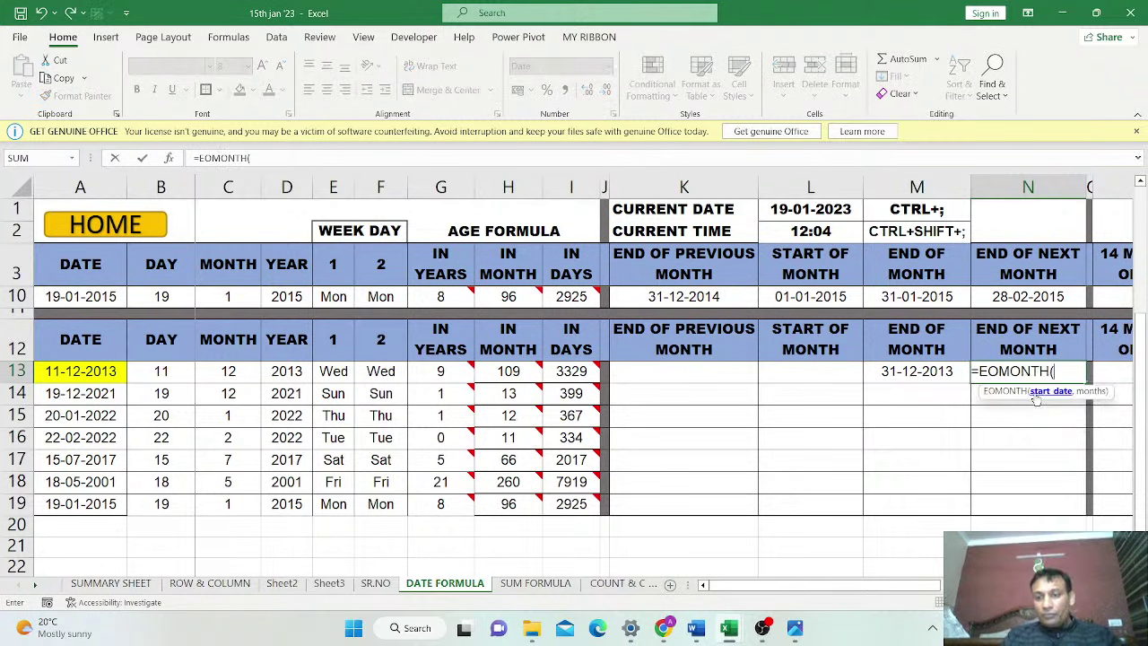
pyautogui.click(108, 372)
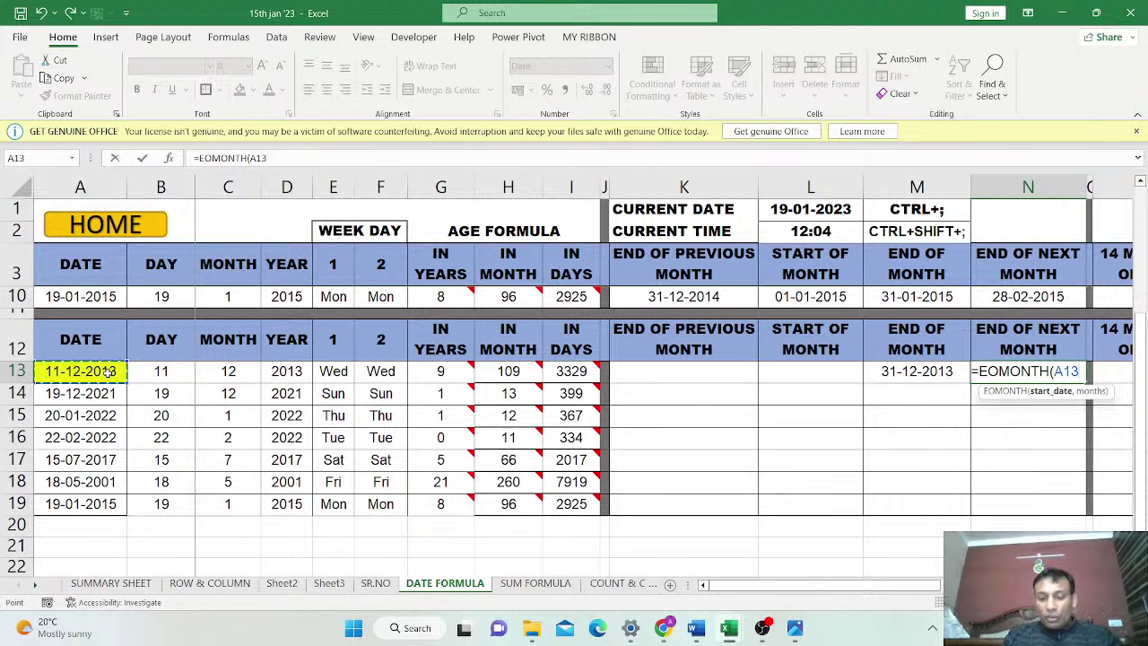
pyautogui.write(',0)')
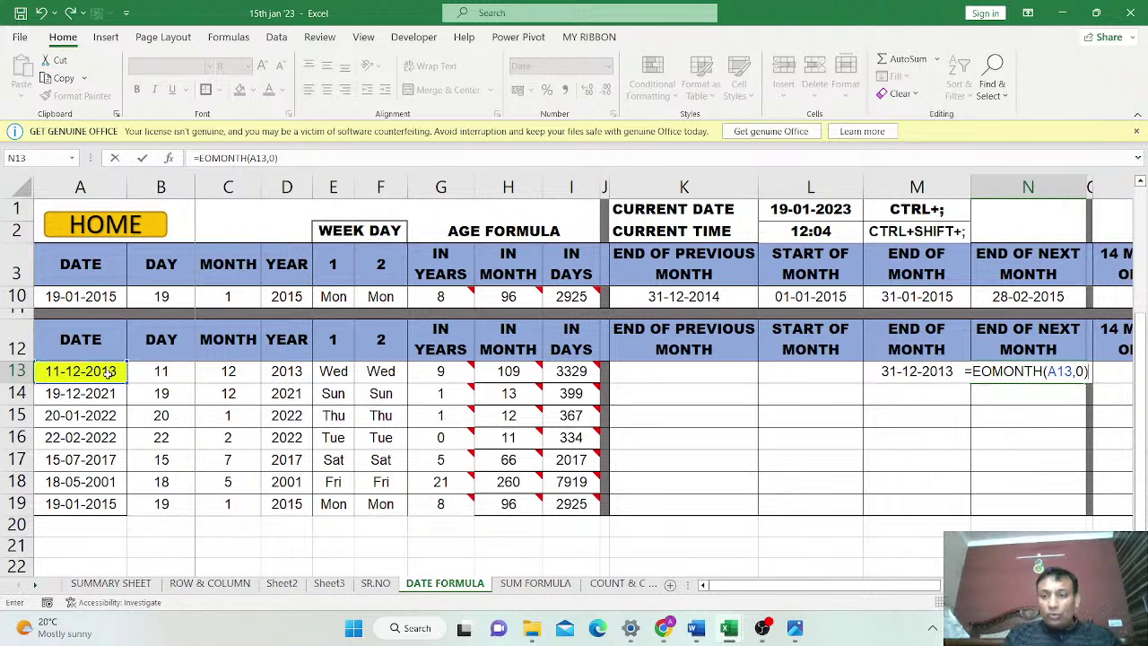
pyautogui.press('Return')
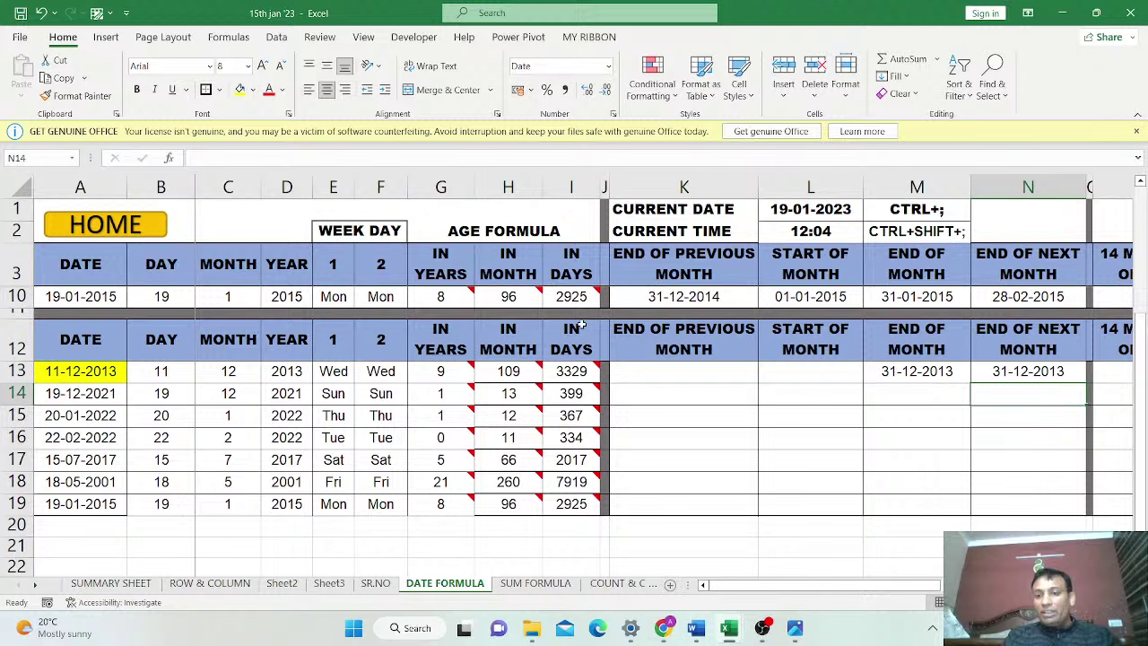
# Change the months argument of the EOMONTH formula in N13 to 1
pyautogui.click(1045, 375)
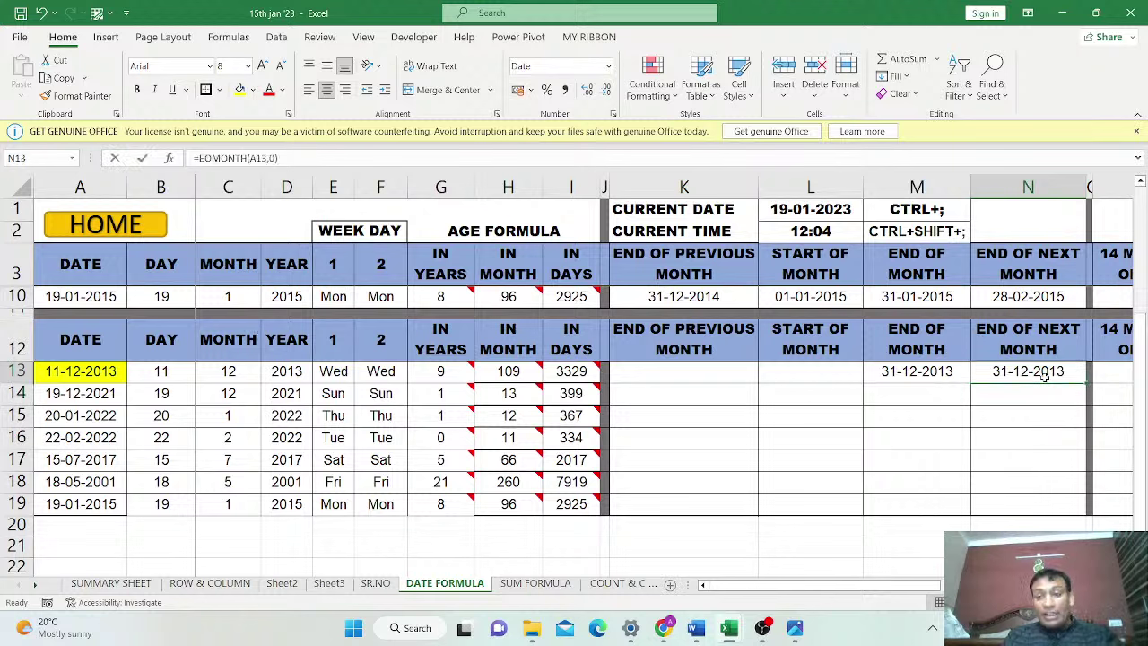
pyautogui.doubleClick(1045, 375)
pyautogui.click(1082, 371)
pyautogui.press('BackSpace')
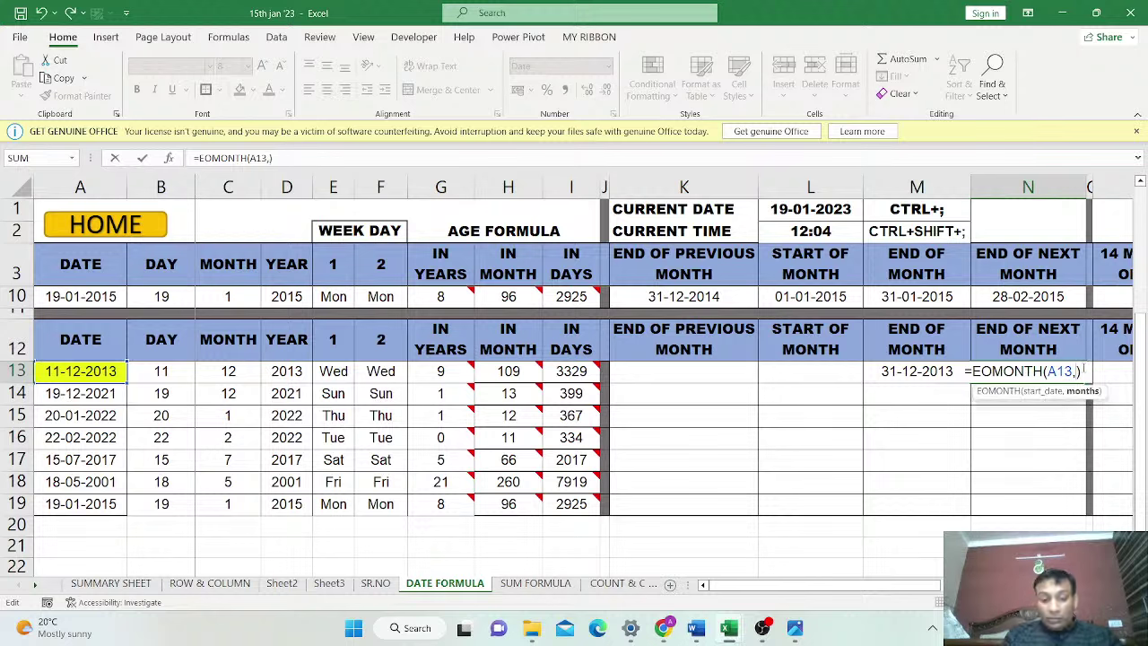
pyautogui.write('1')
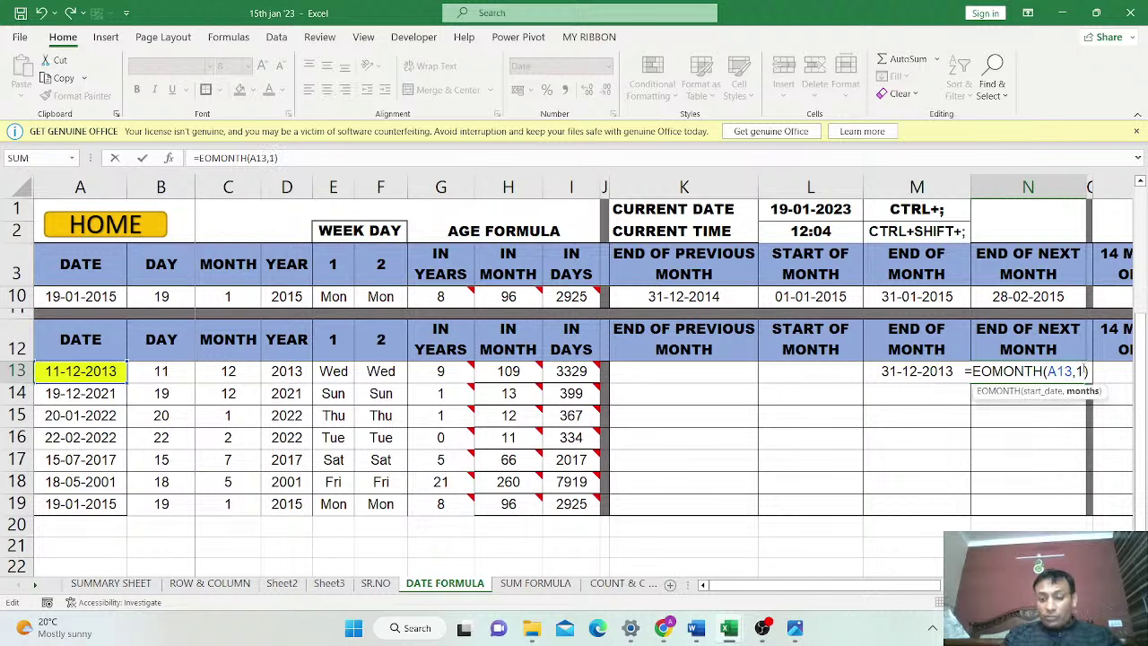
pyautogui.press('Return')
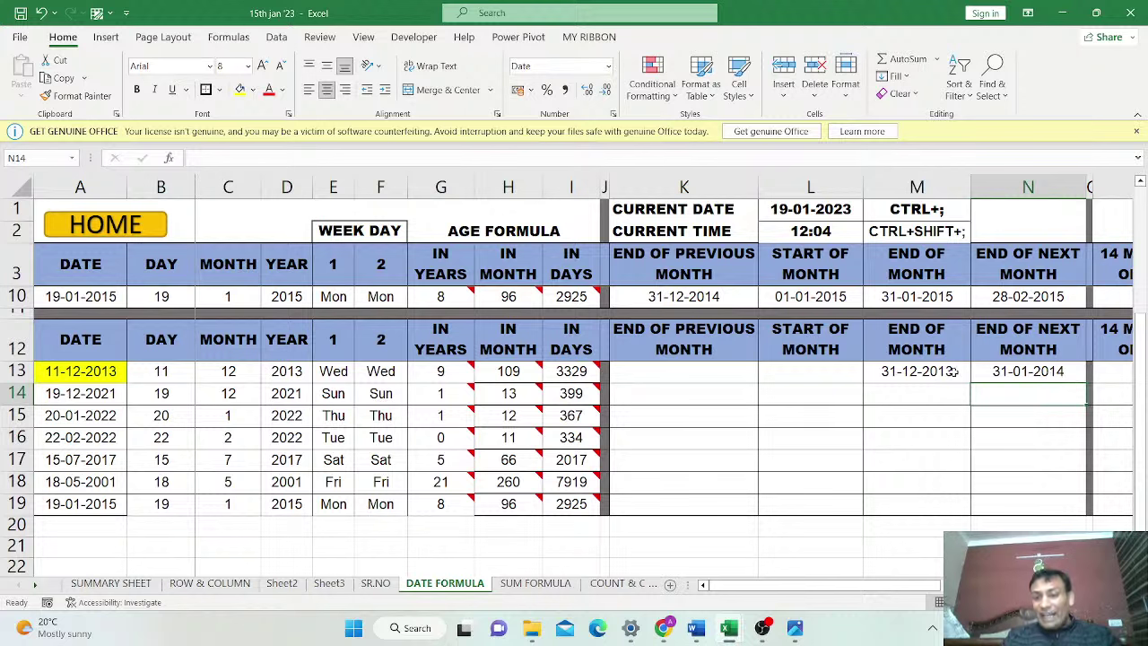
# Review the End of Next Month formula in N13 and compare it with the formulas in N10 and M13
pyautogui.click(1022, 375)
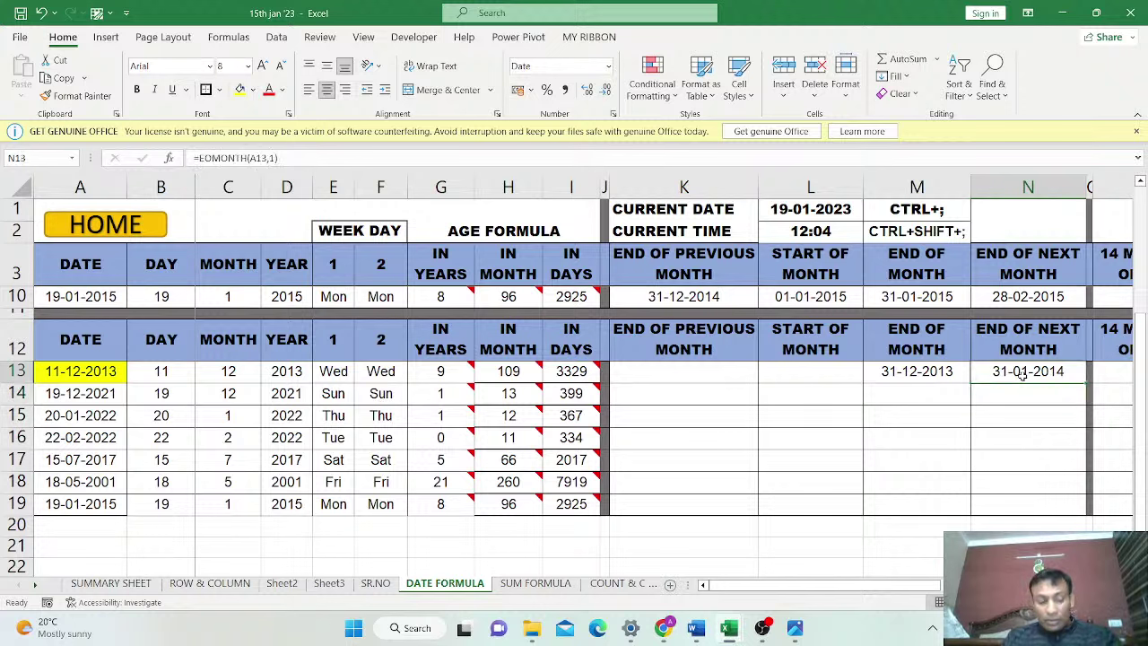
pyautogui.doubleClick(1023, 375)
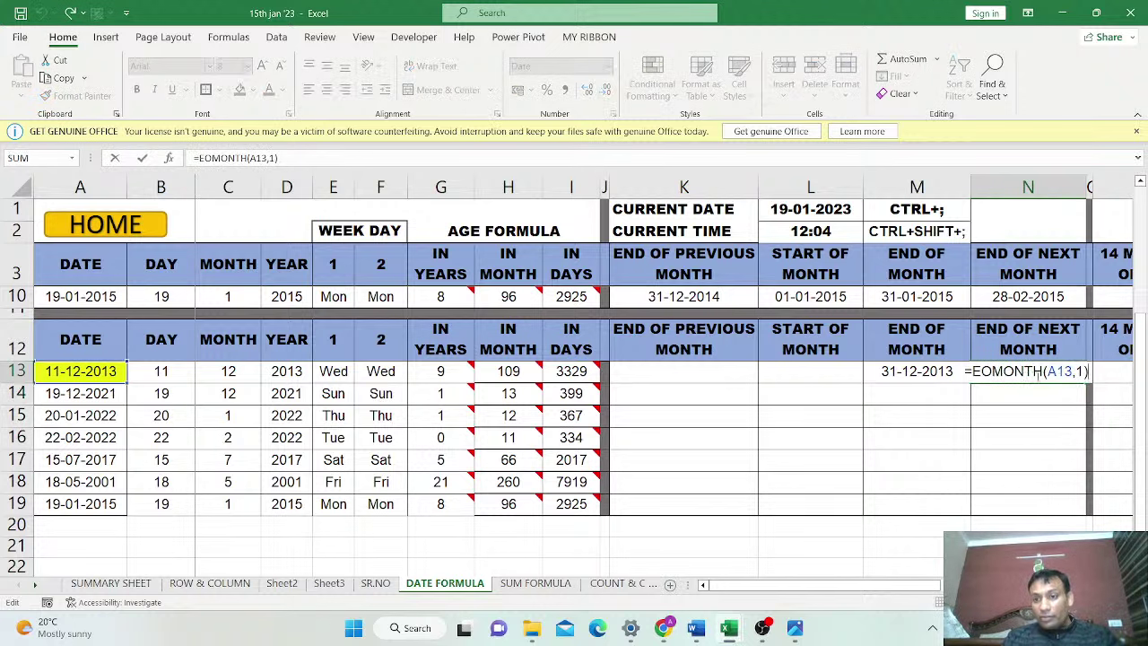
pyautogui.click(1083, 371)
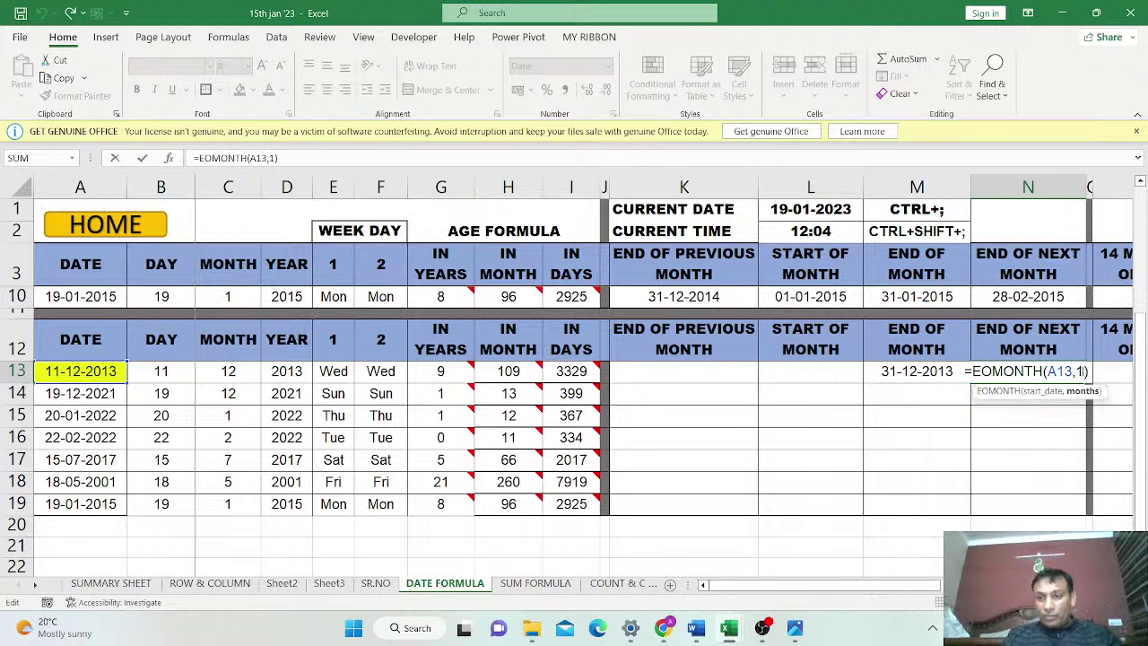
pyautogui.click(1064, 296)
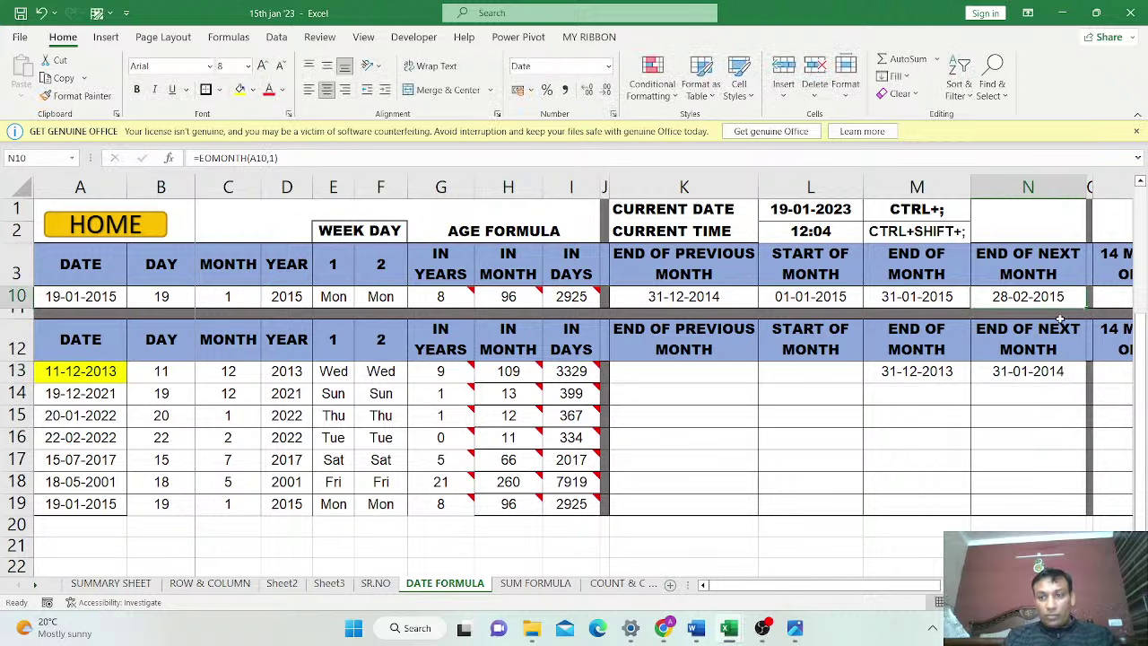
pyautogui.click(1059, 372)
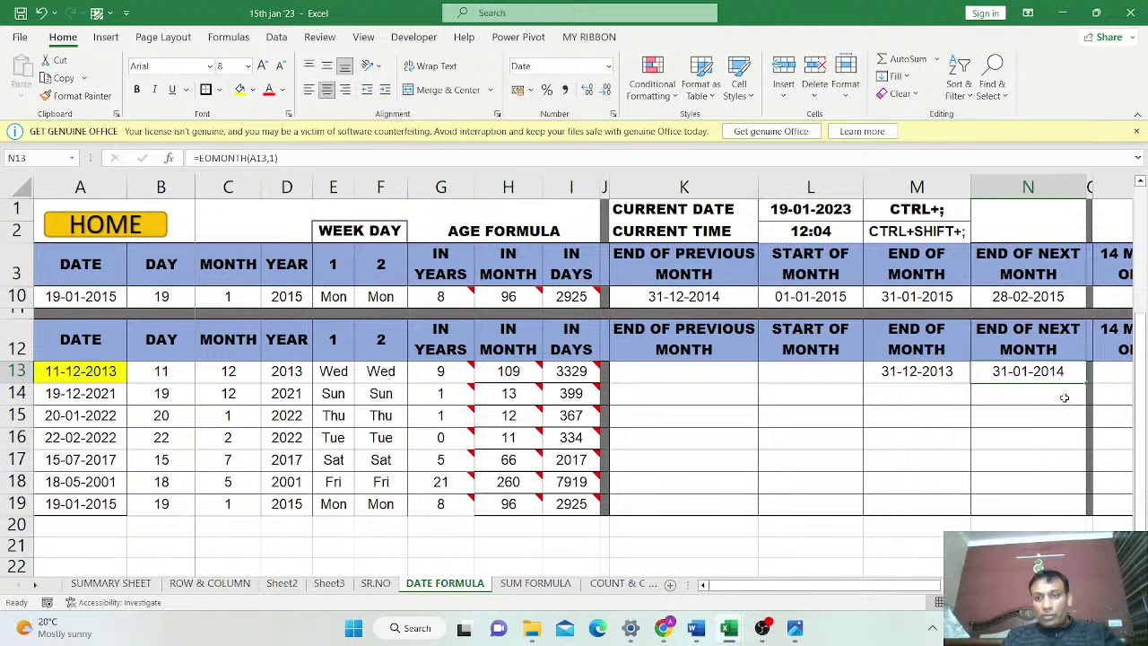
pyautogui.click(946, 375)
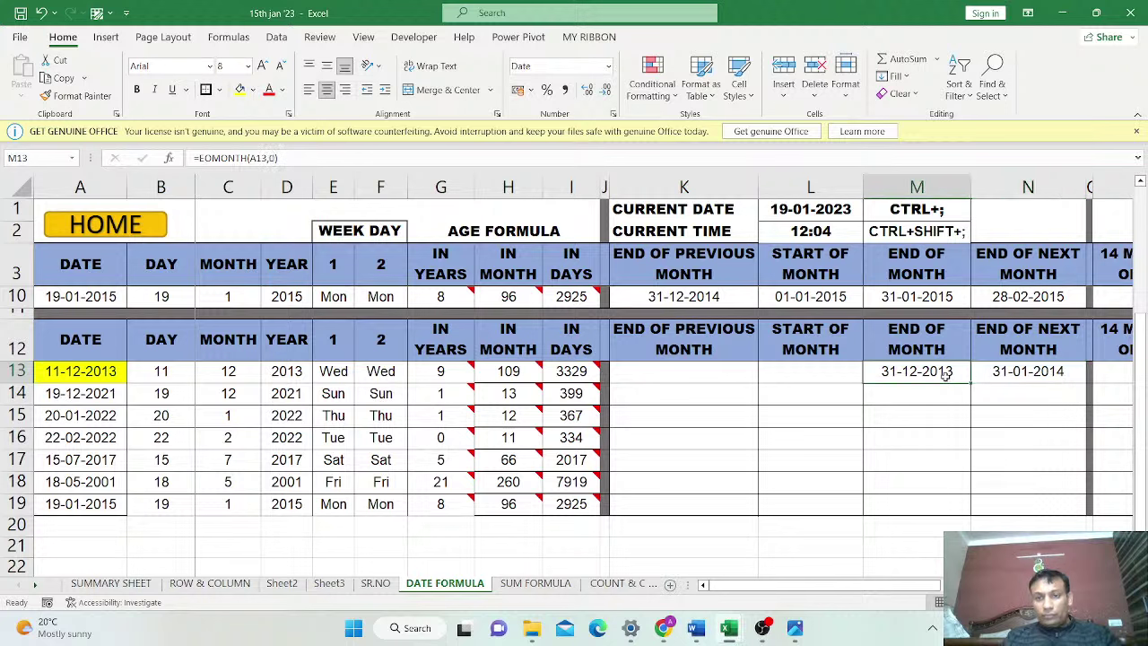
# Clear N13 under End of Next Month and re-enter the formula =EOMONTH(A13,1), then check it
pyautogui.click(1033, 375)
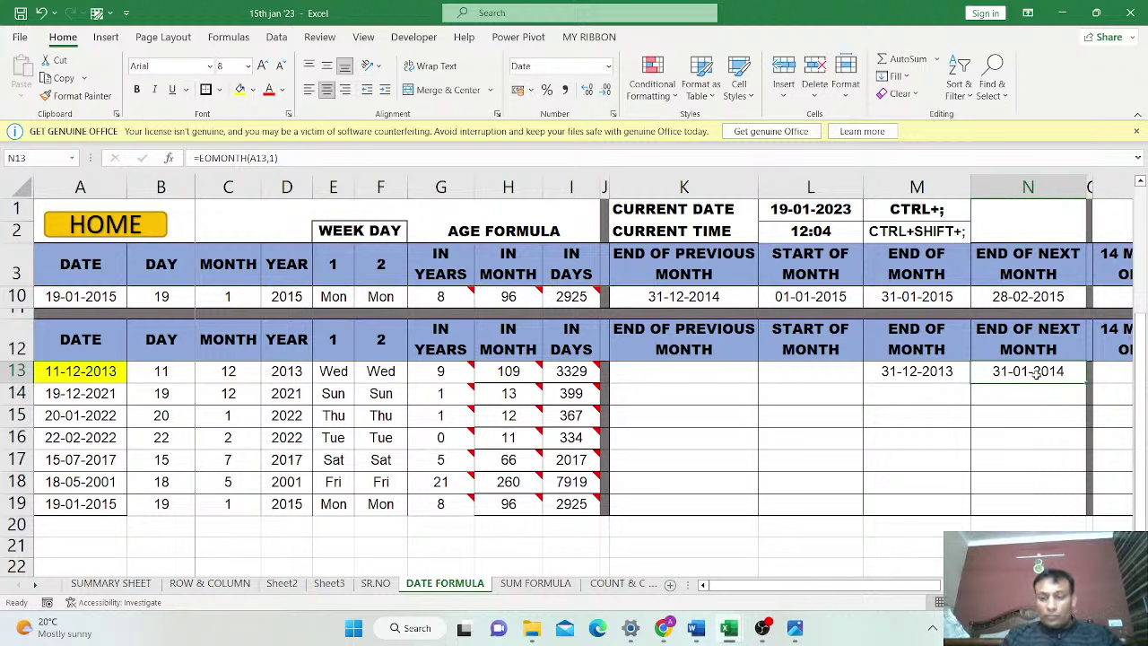
pyautogui.write('=')
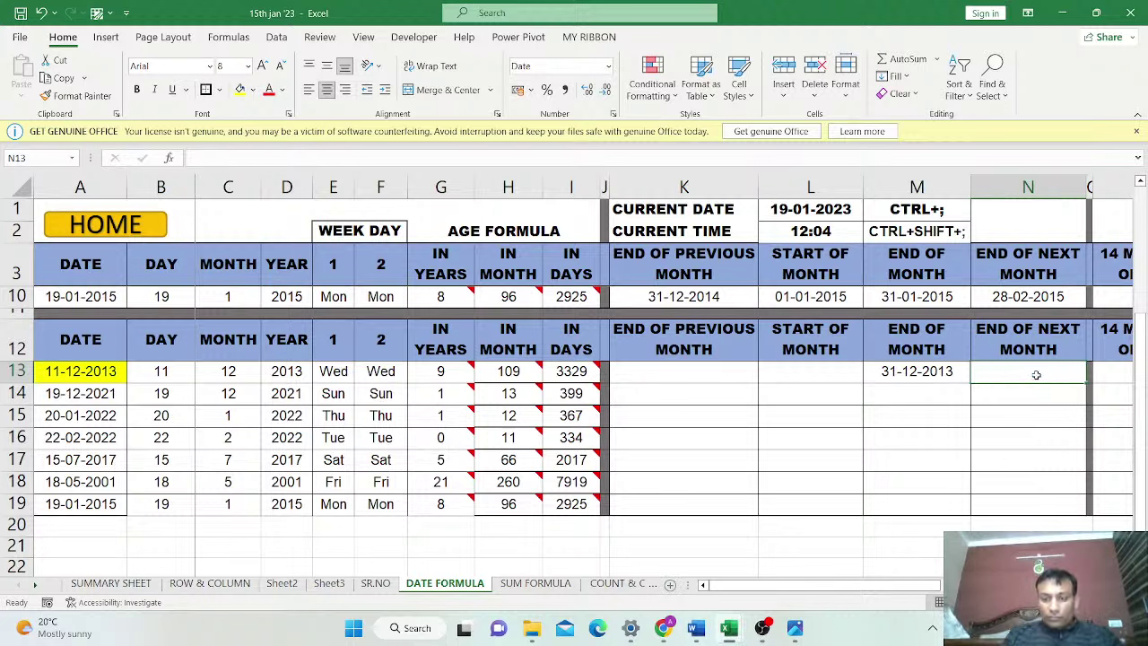
pyautogui.write('EOMONTH(')
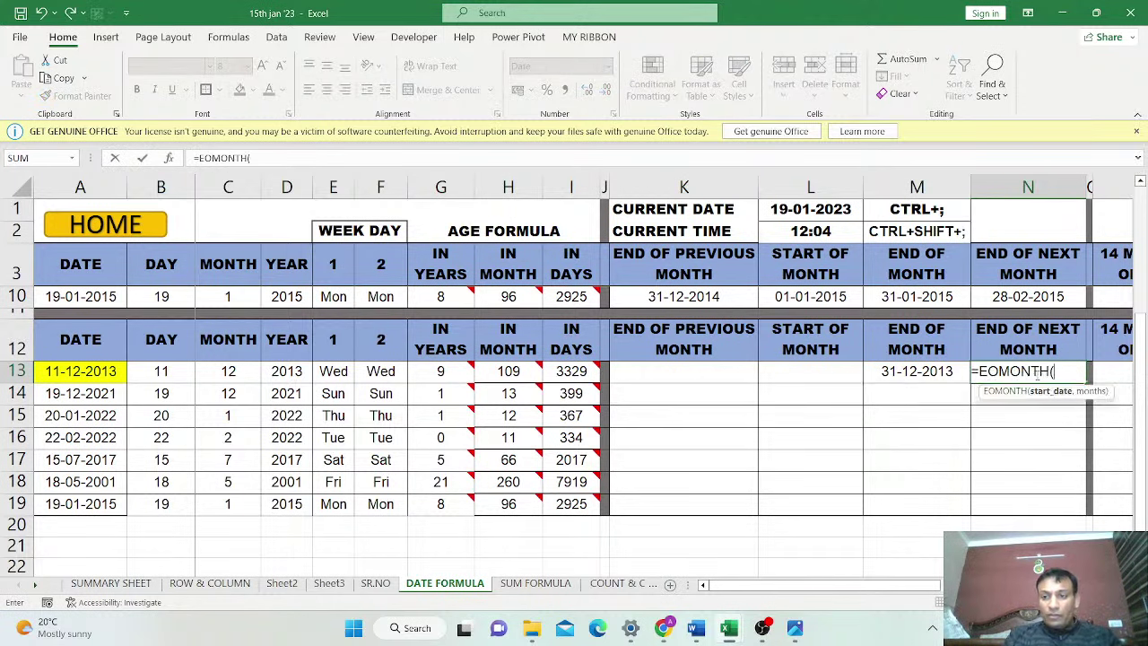
pyautogui.click(85, 371)
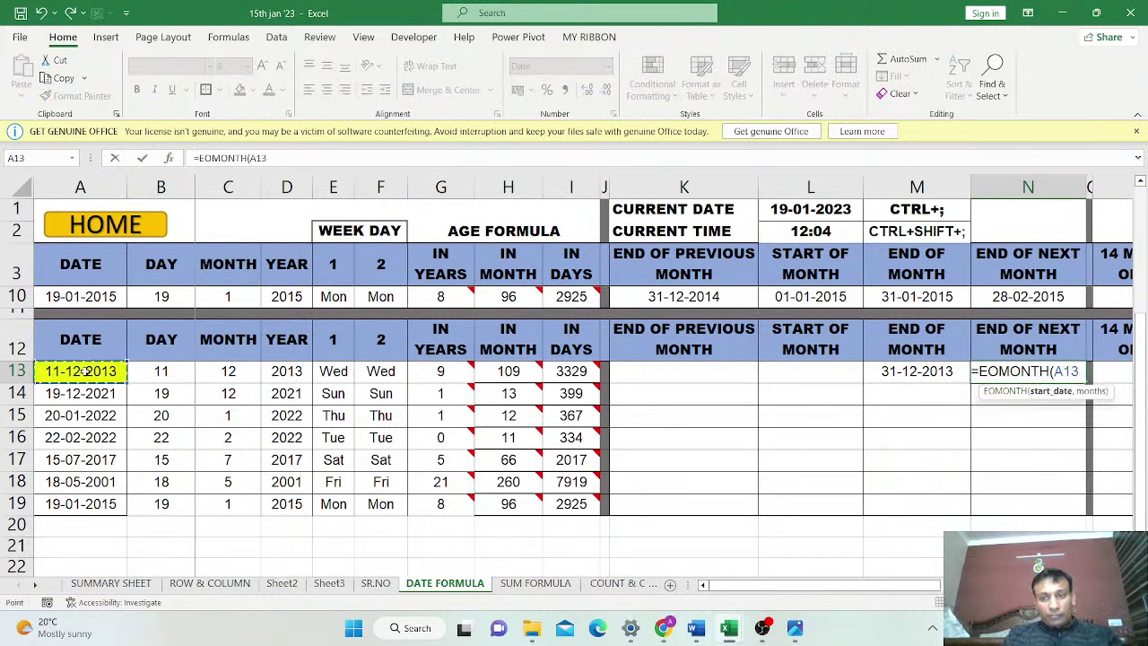
pyautogui.write(',')
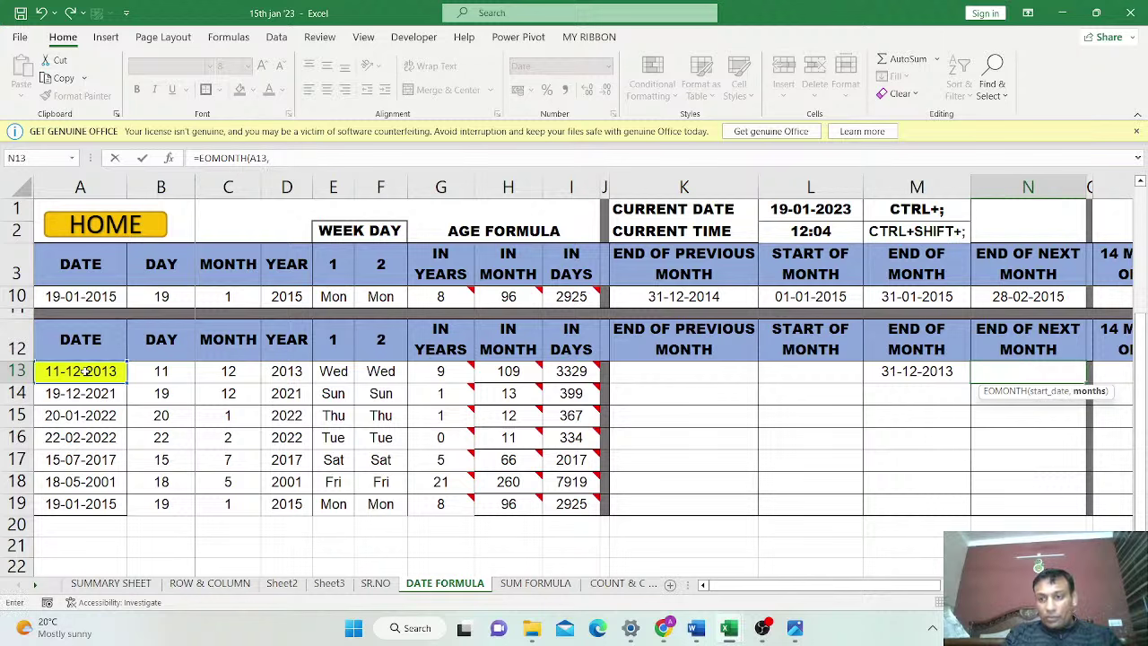
pyautogui.write('1)')
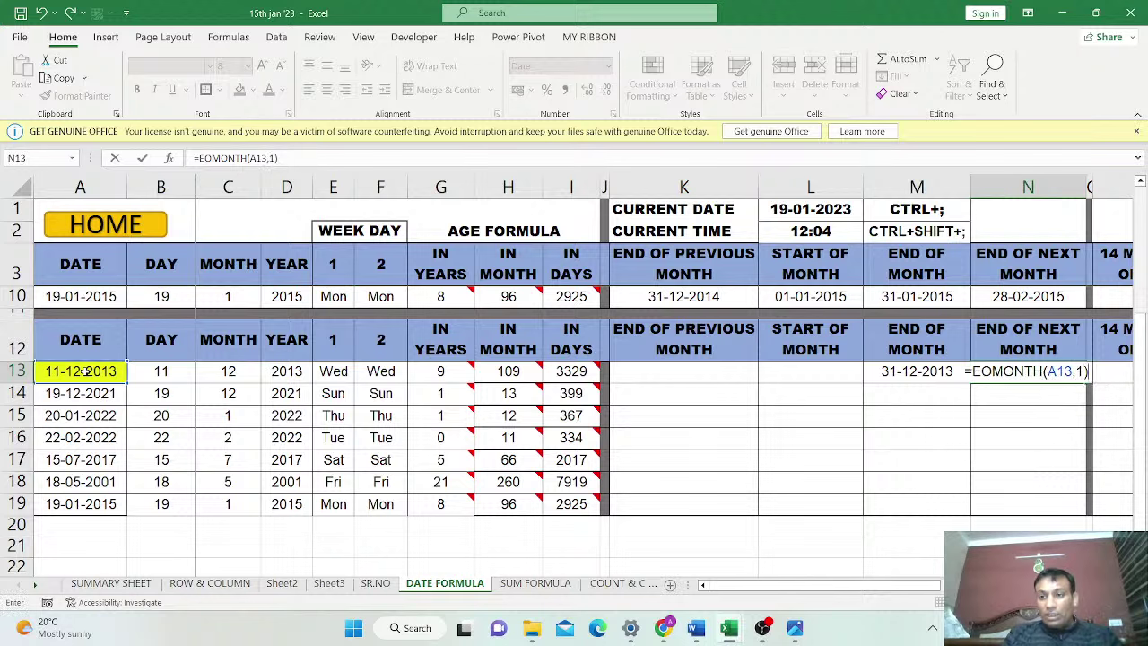
pyautogui.press('Return')
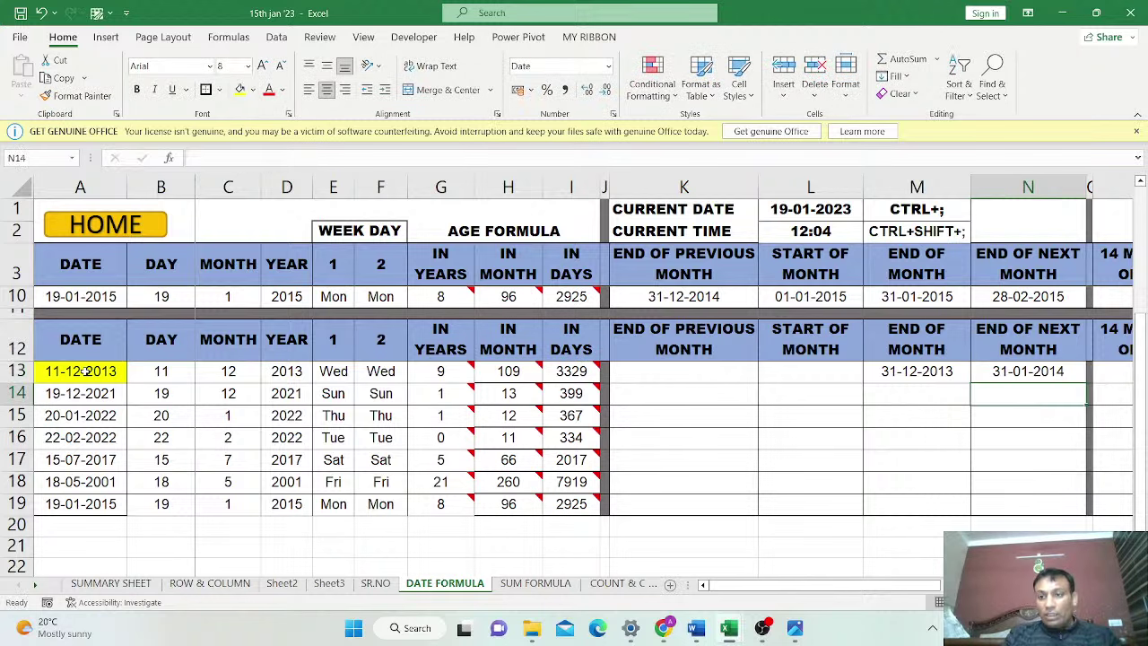
pyautogui.click(1051, 371)
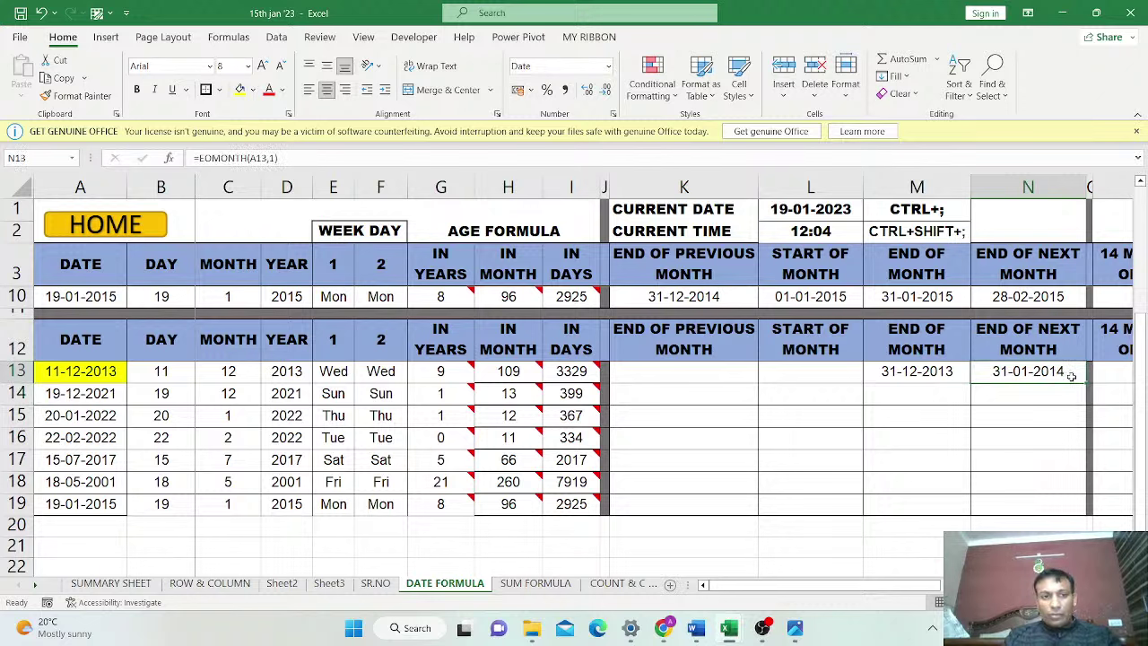
# Enter the formula =EOMONTH(A13,-1) in cell L13 under Start of Month
pyautogui.click(834, 373)
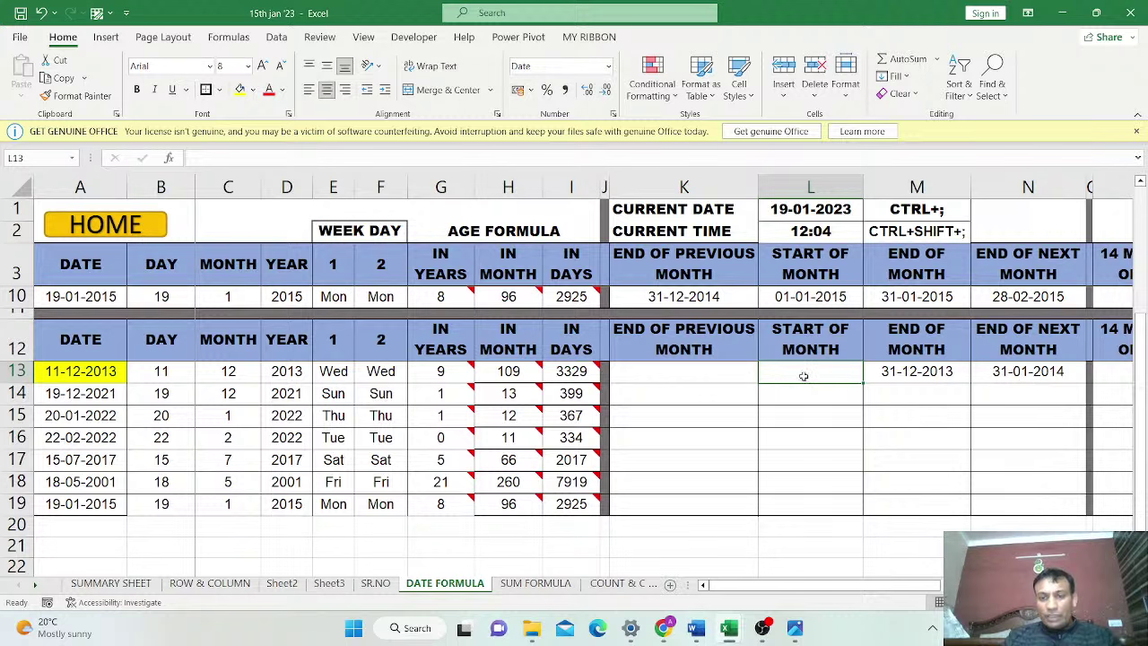
pyautogui.write('=EOM')
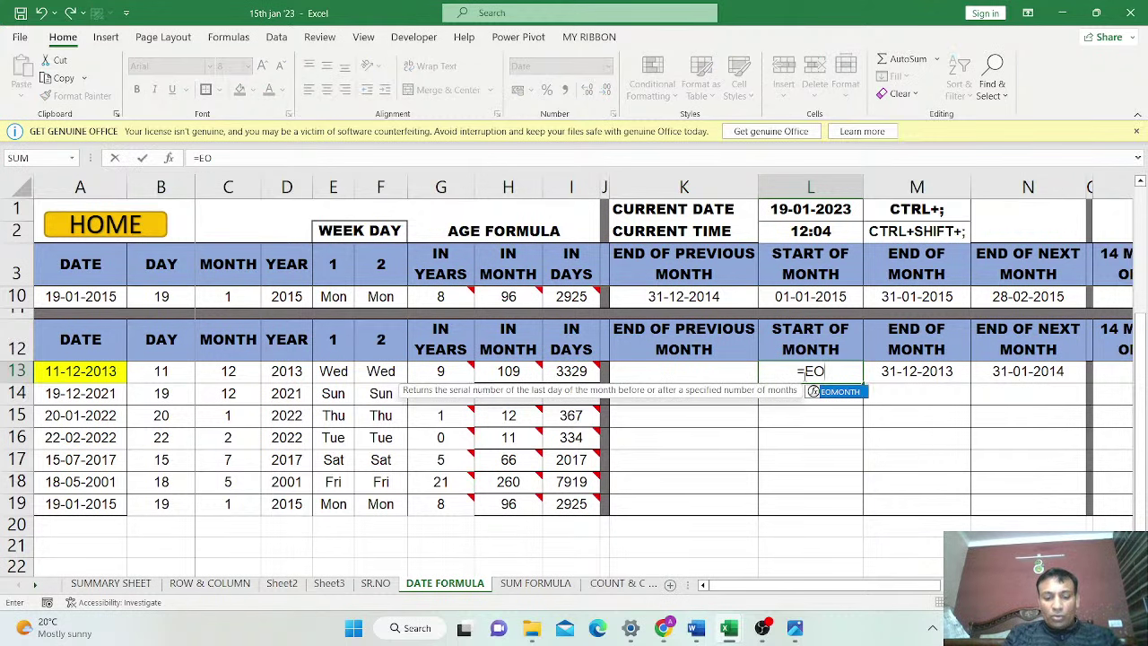
pyautogui.doubleClick(807, 392)
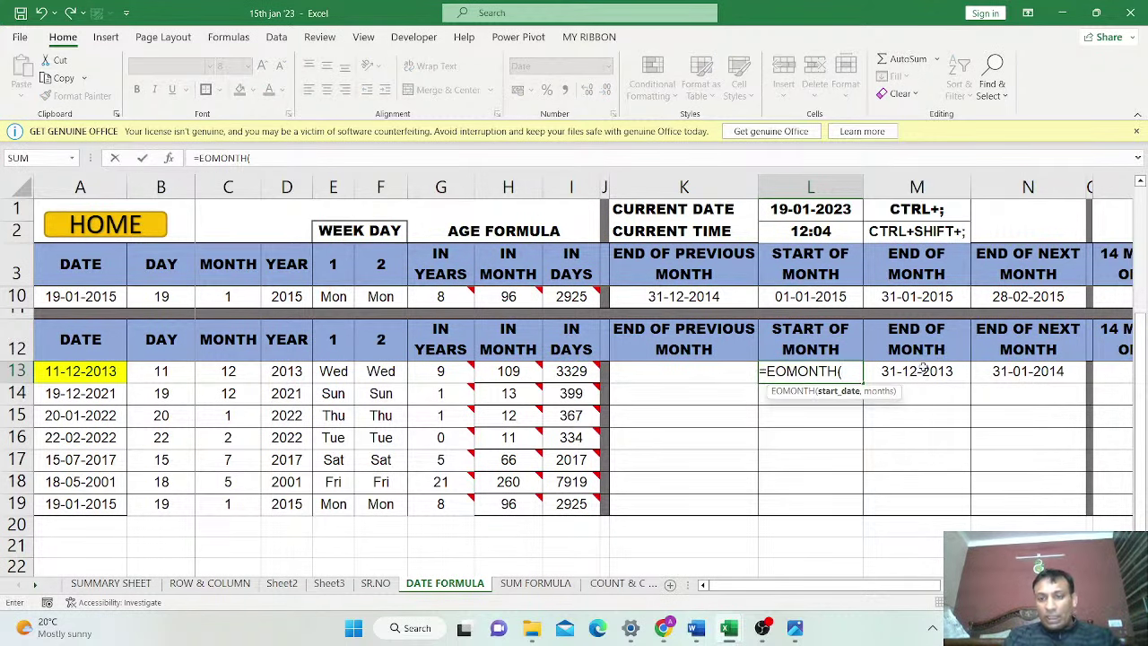
pyautogui.click(114, 373)
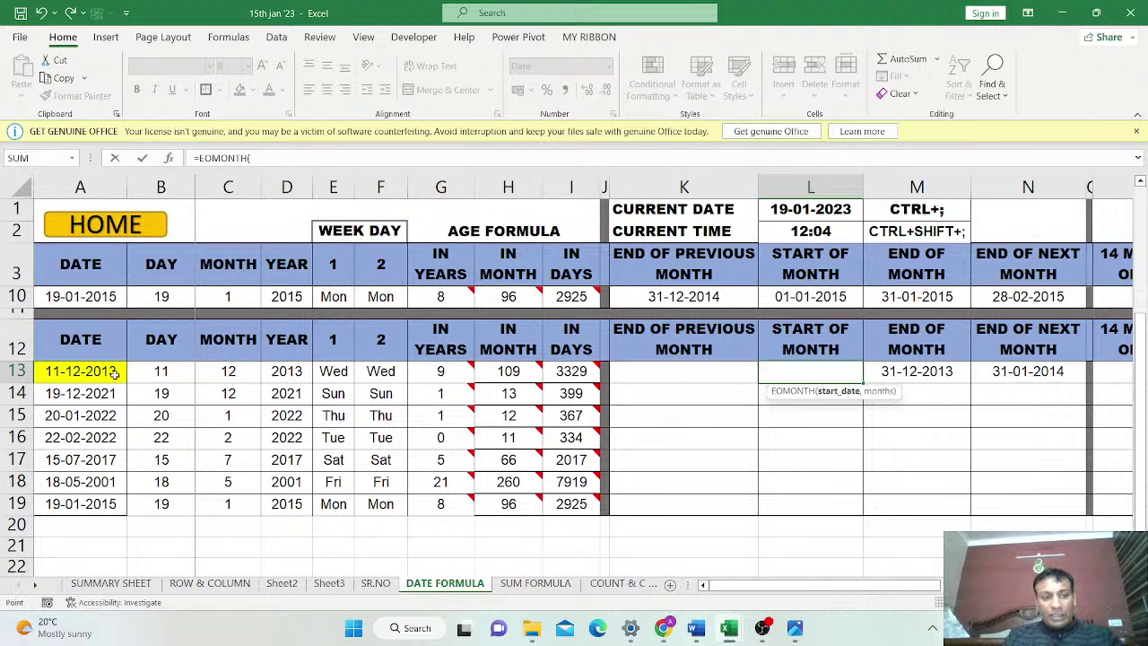
pyautogui.write(',')
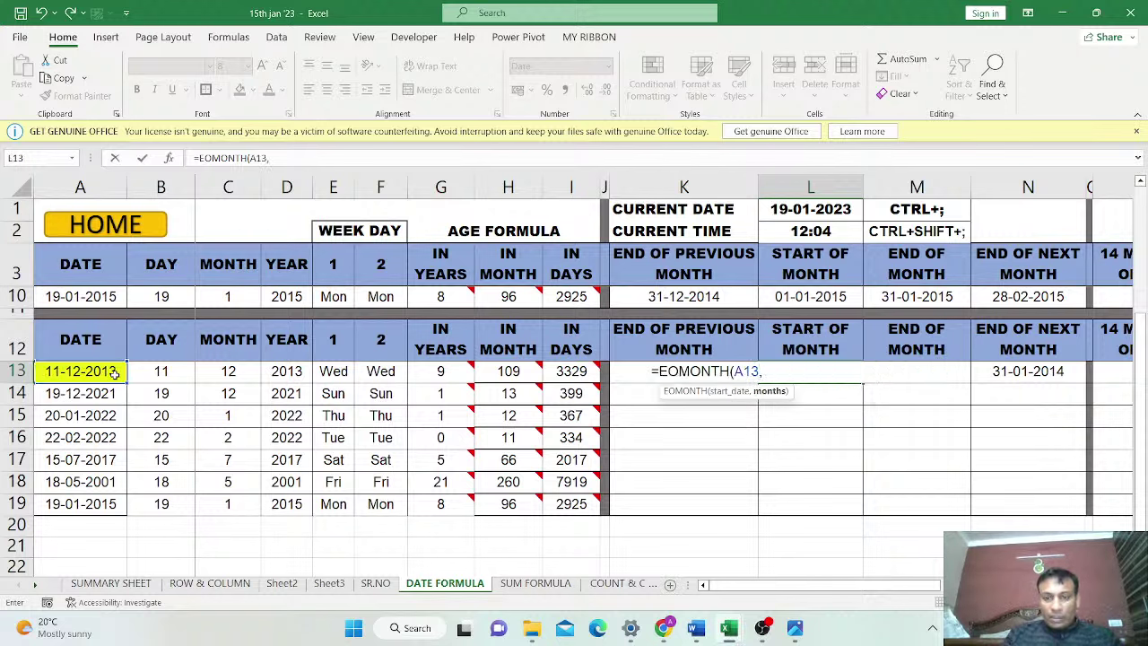
pyautogui.write('-')
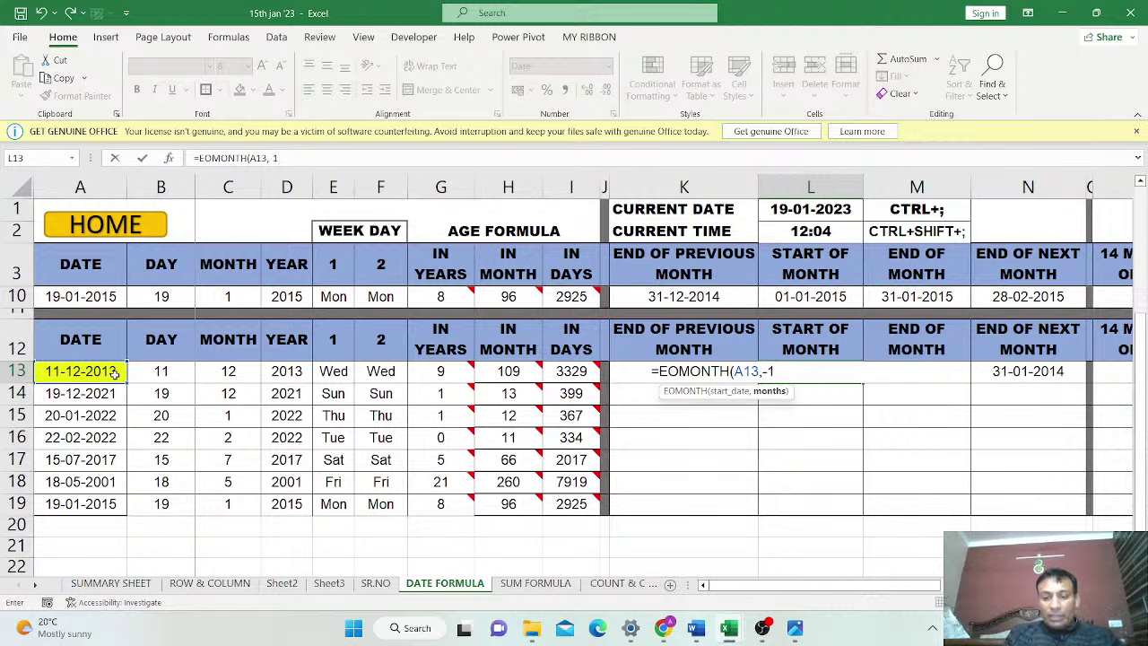
pyautogui.write('1)')
pyautogui.press('Return')
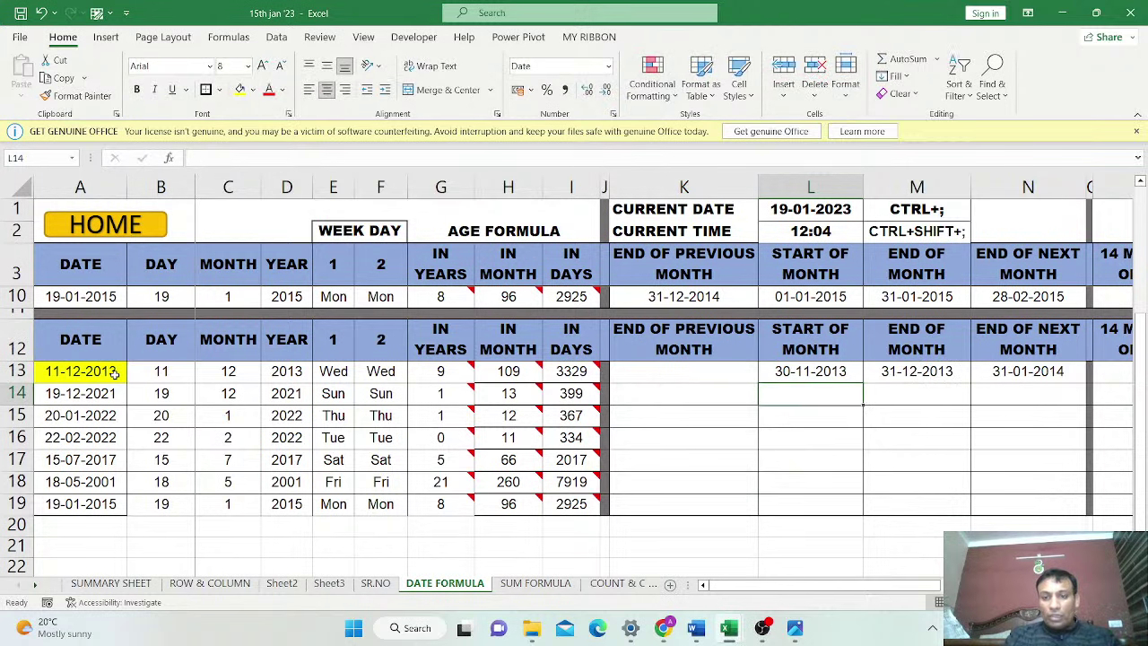
# Delete the End of Next Month formula in N13 and enter =EOMONTH(A13,1) there again
pyautogui.click(1043, 375)
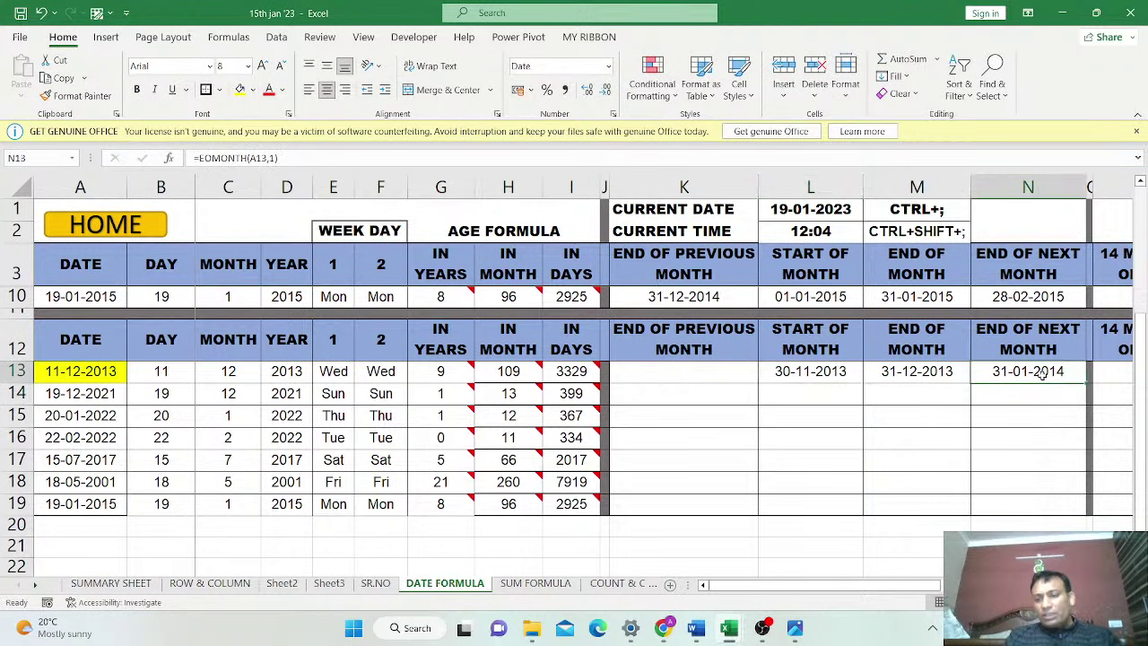
pyautogui.press('Delete')
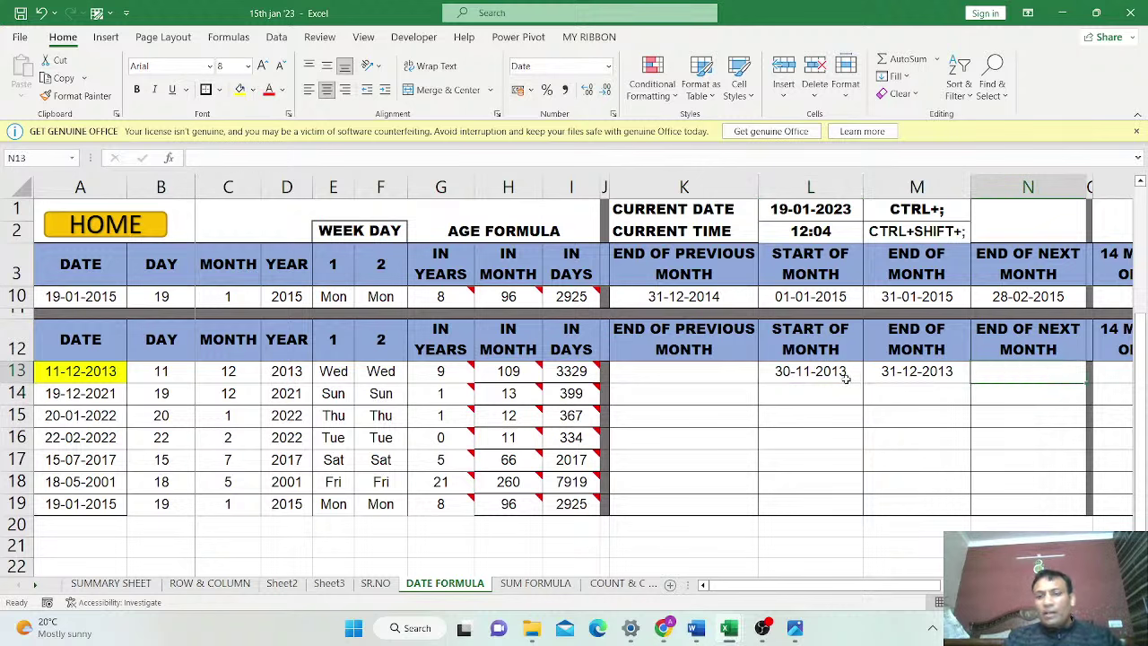
pyautogui.click(824, 375)
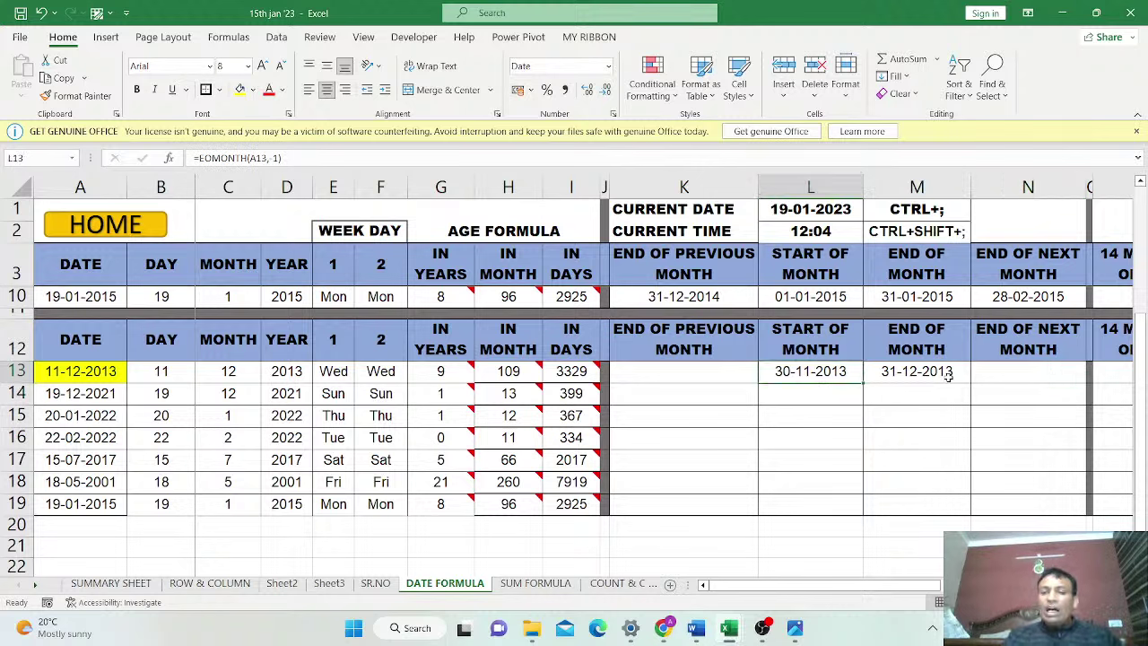
pyautogui.click(995, 370)
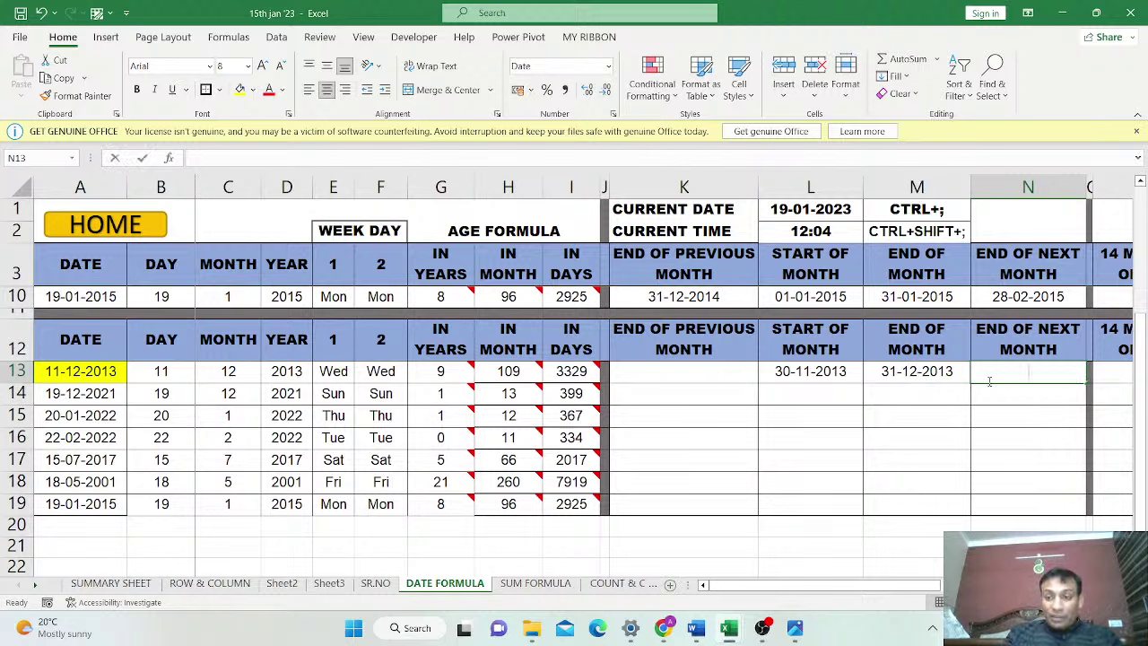
pyautogui.write('=EOMONTH(')
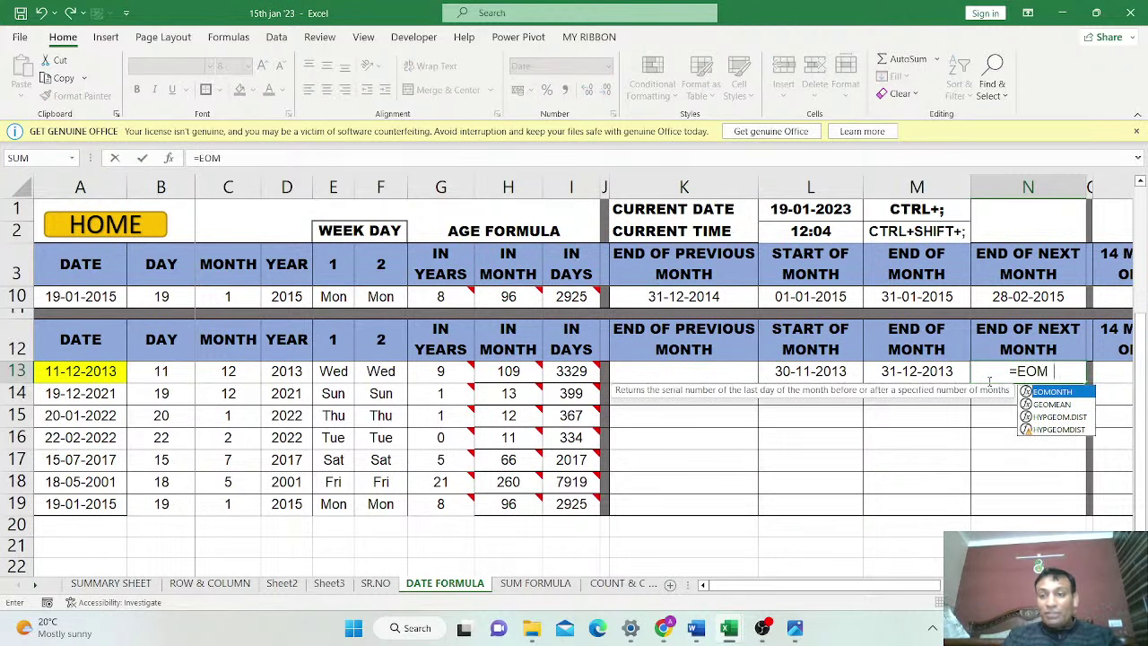
pyautogui.click(79, 370)
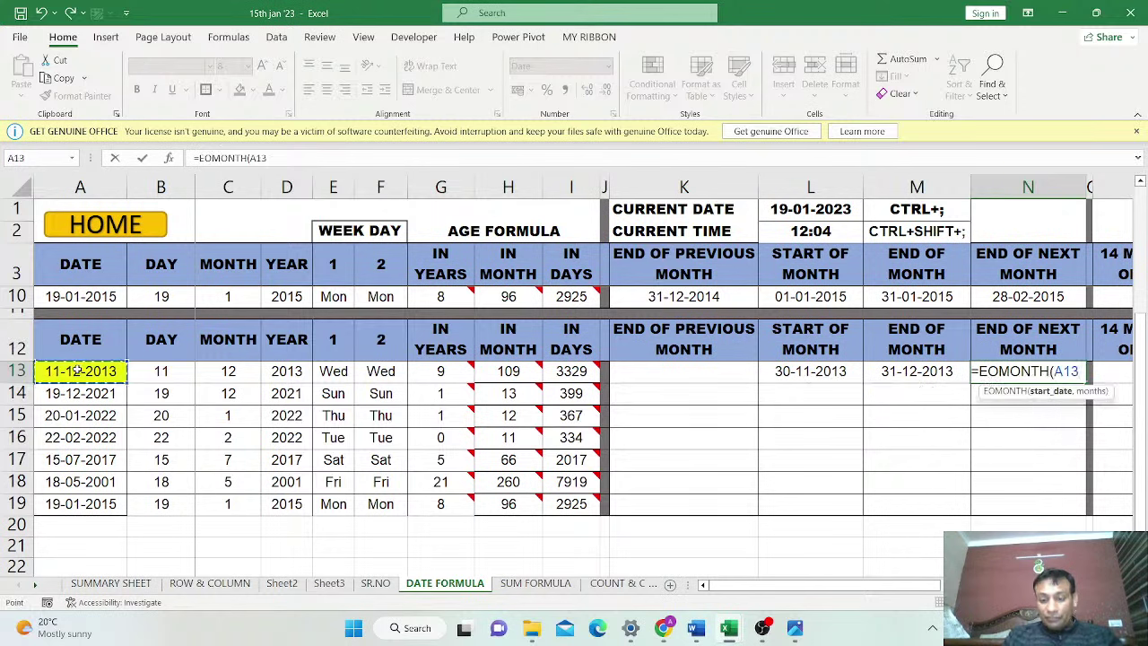
pyautogui.write(',1)')
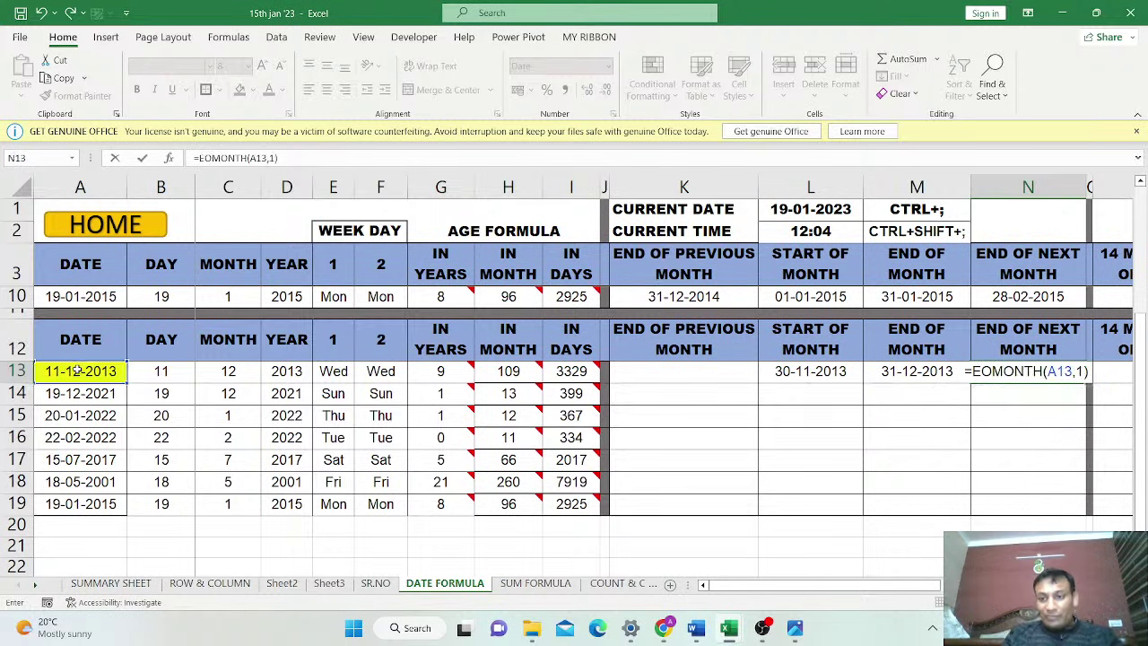
pyautogui.press('Return')
pyautogui.click(1021, 372)
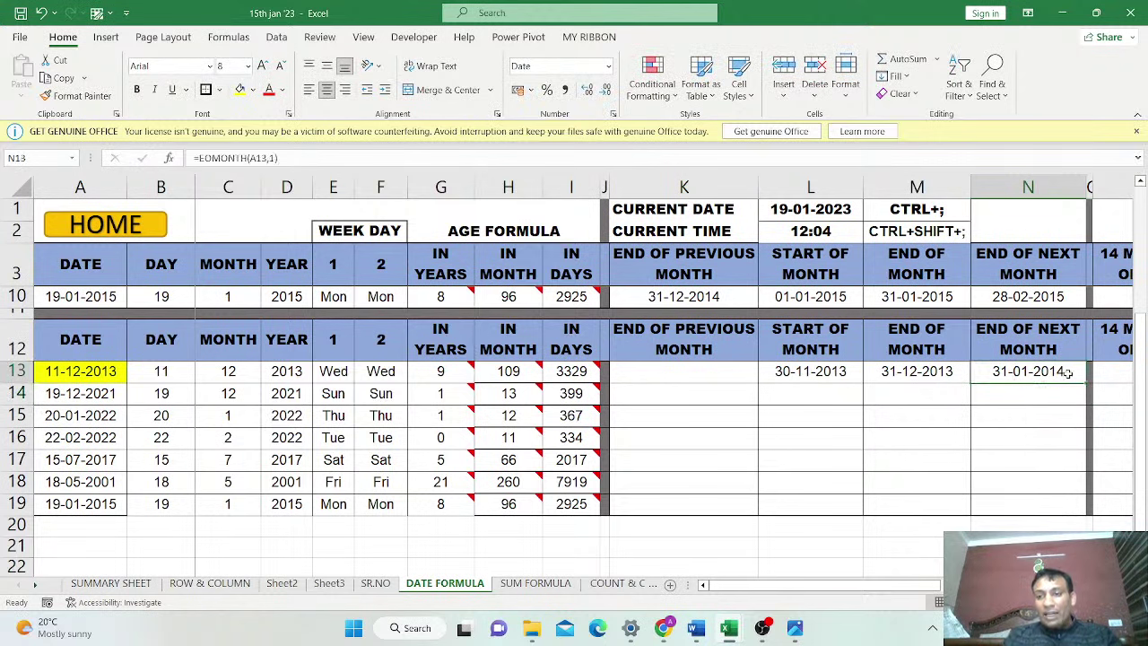
# Inspect the EOMONTH formula in the Start of Month cell L13 and clear that cell
pyautogui.click(830, 371)
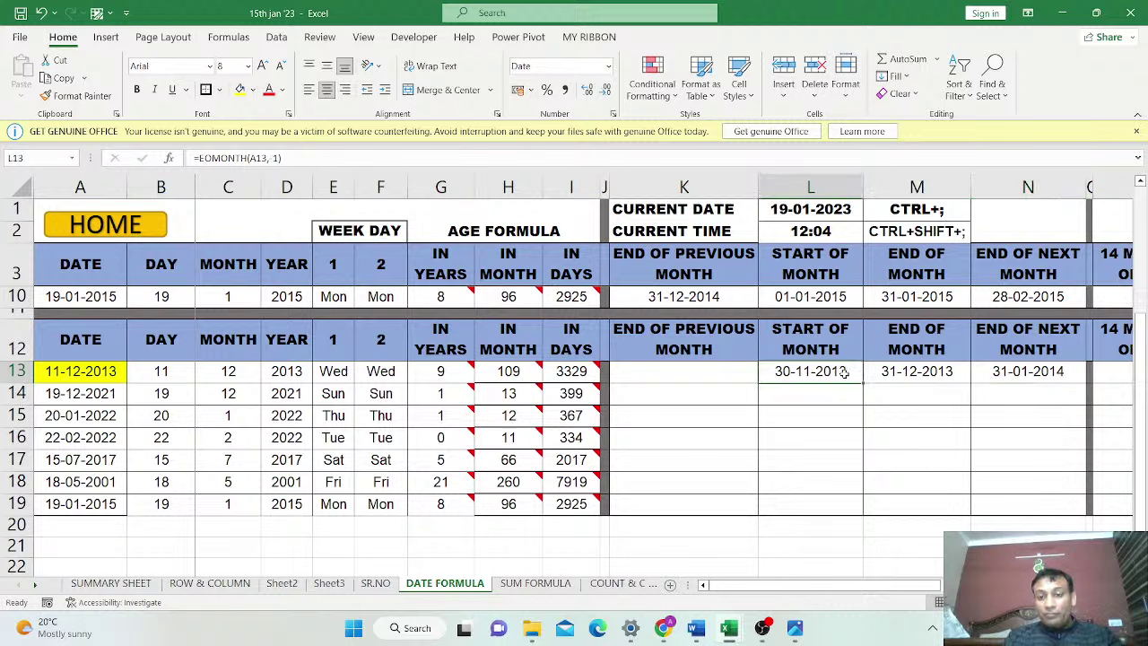
pyautogui.doubleClick(845, 375)
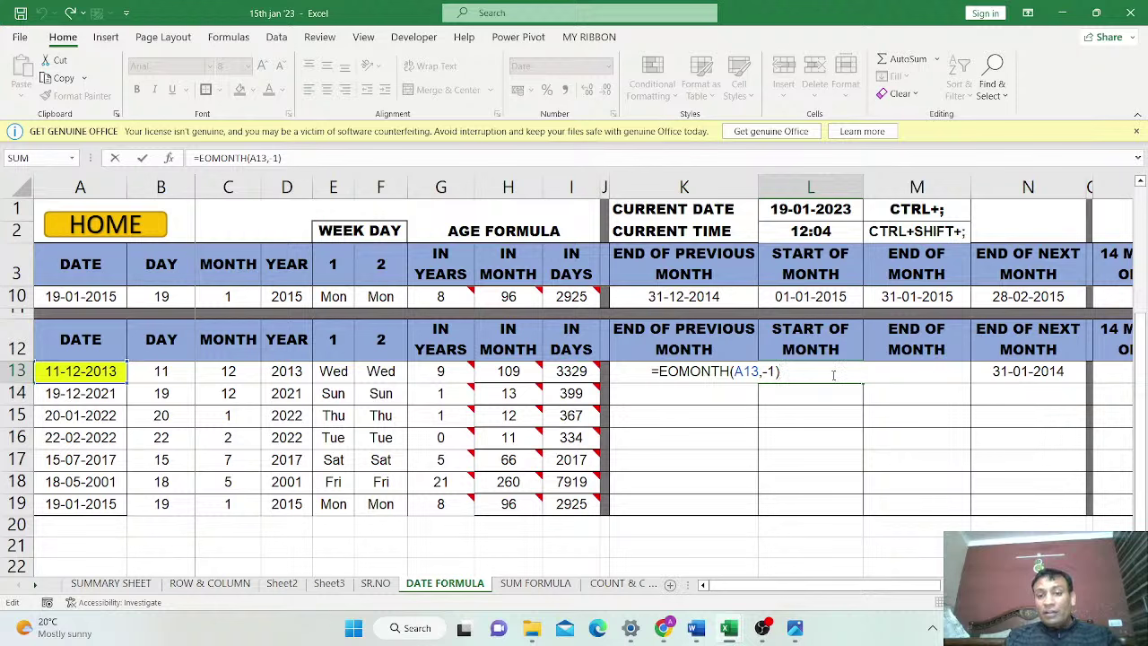
pyautogui.press('Escape')
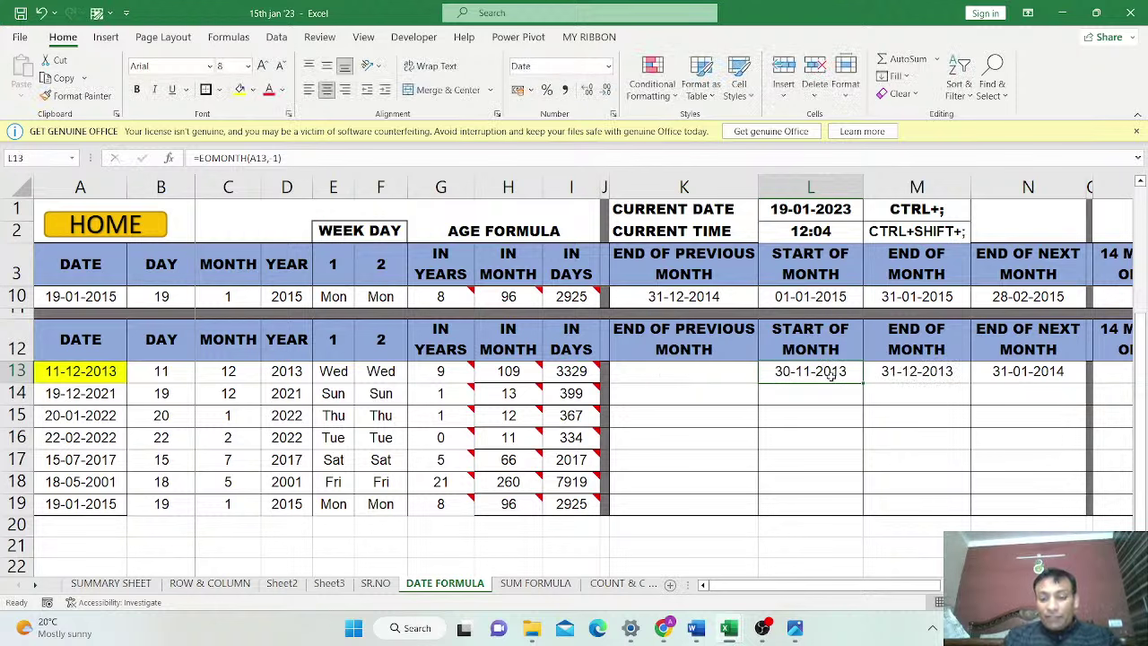
pyautogui.press('Delete')
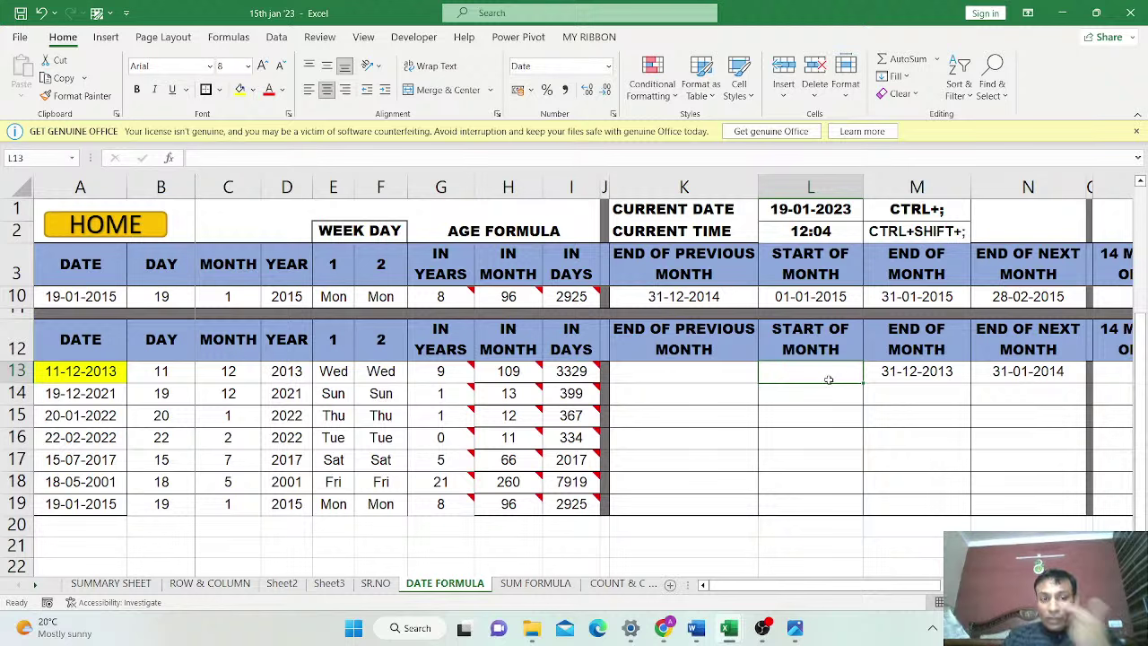
# Enter the formula =EOMONTH(A13,-1) in cell K13 under End of Previous Month and review it
pyautogui.click(697, 374)
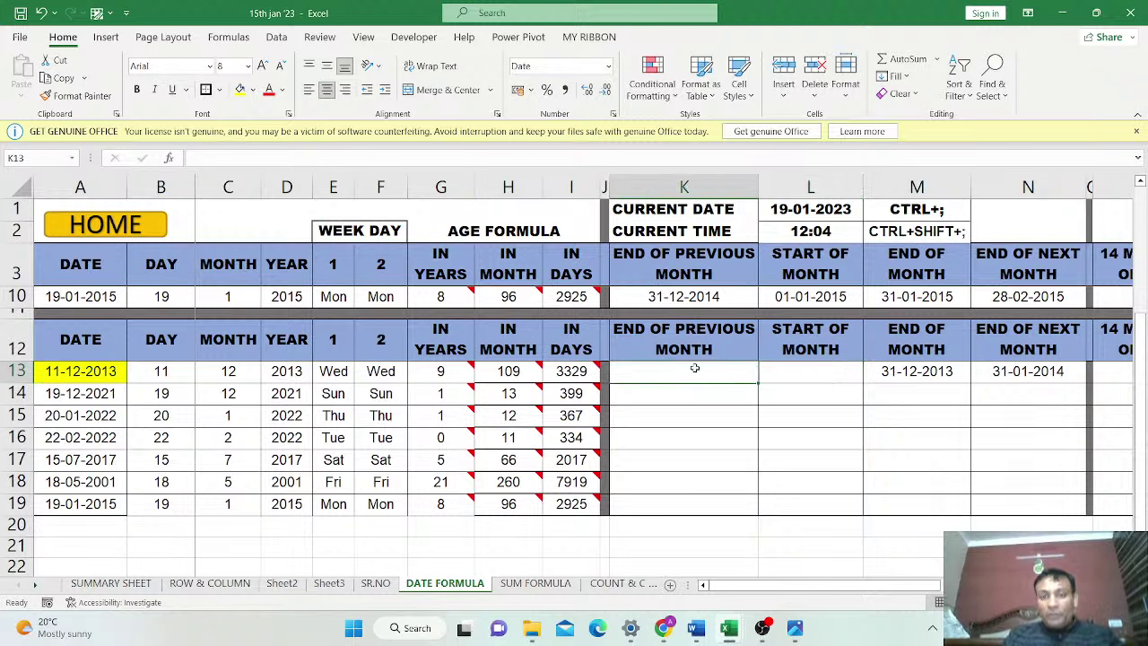
pyautogui.write('=EOM')
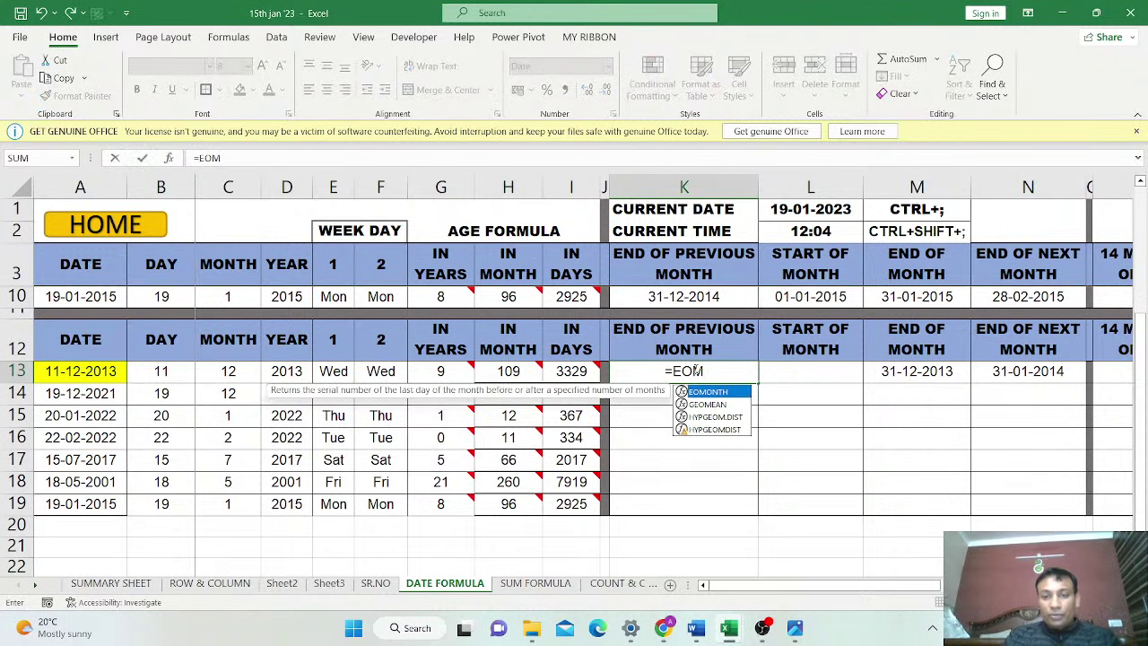
pyautogui.press('Tab')
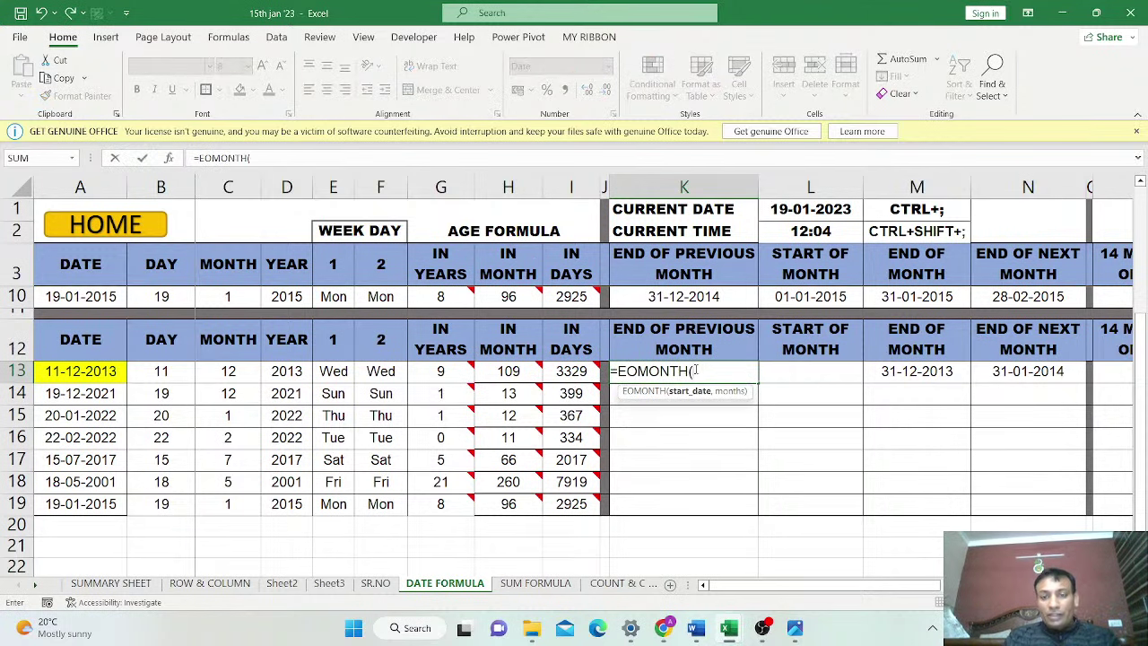
pyautogui.click(71, 373)
pyautogui.write(',')
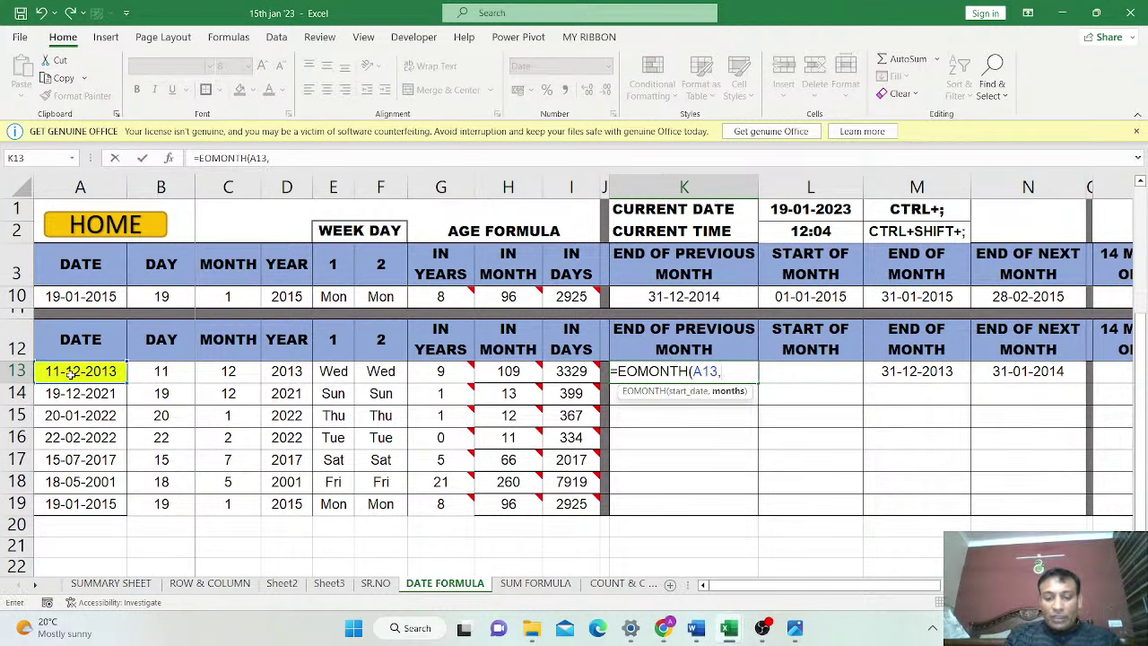
pyautogui.write('-1')
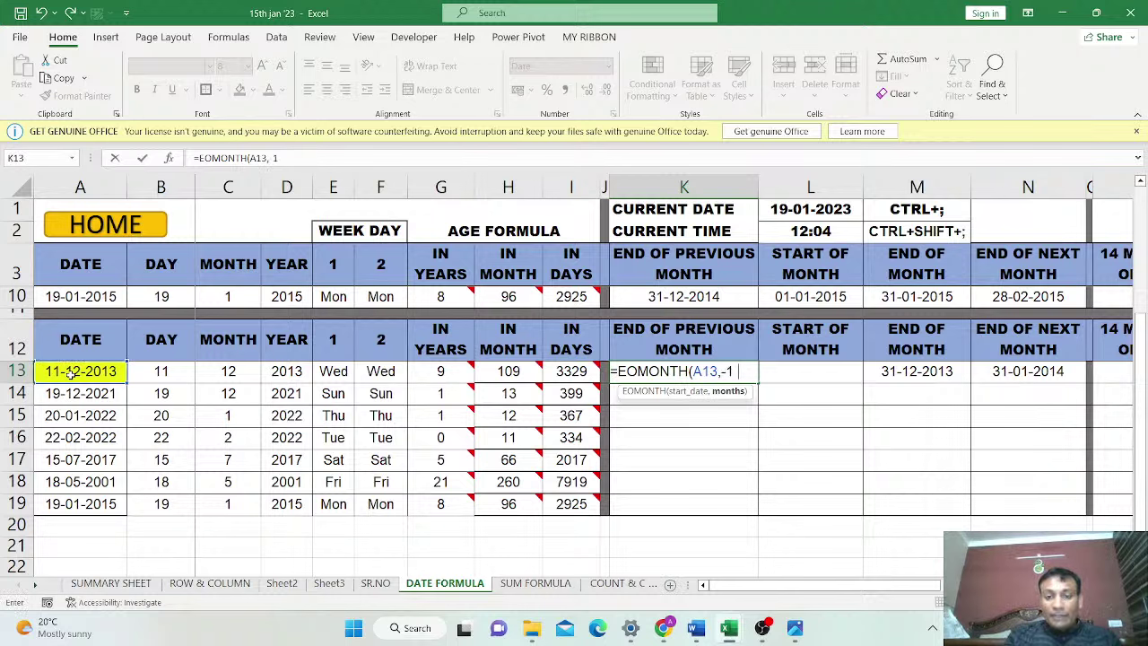
pyautogui.write(')')
pyautogui.press('Return')
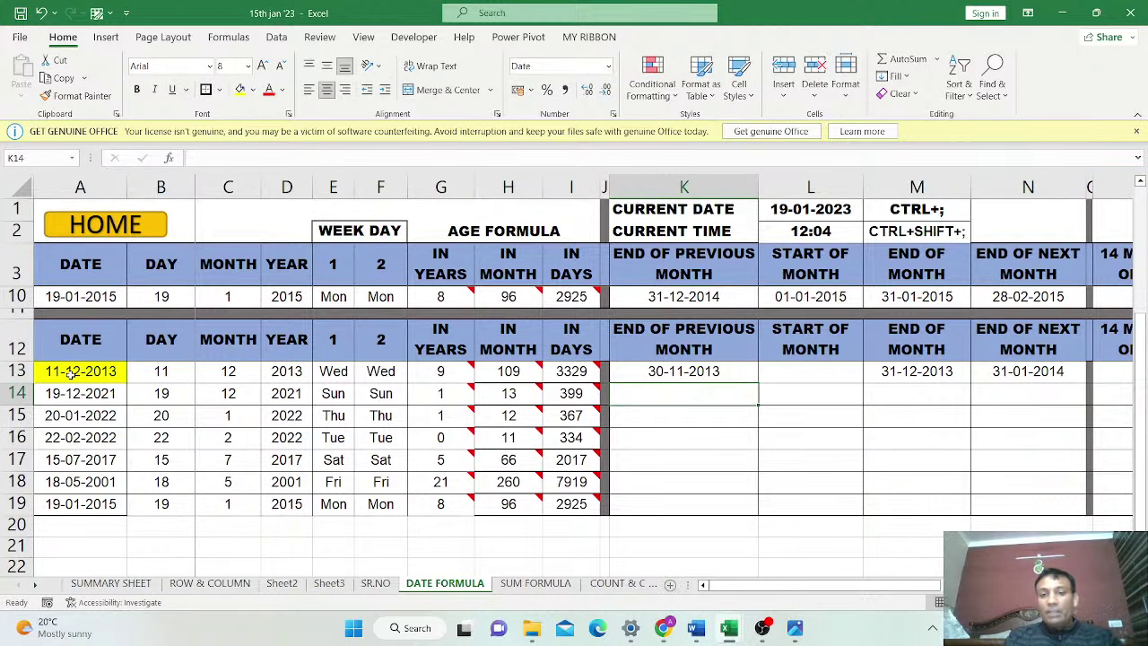
pyautogui.click(685, 371)
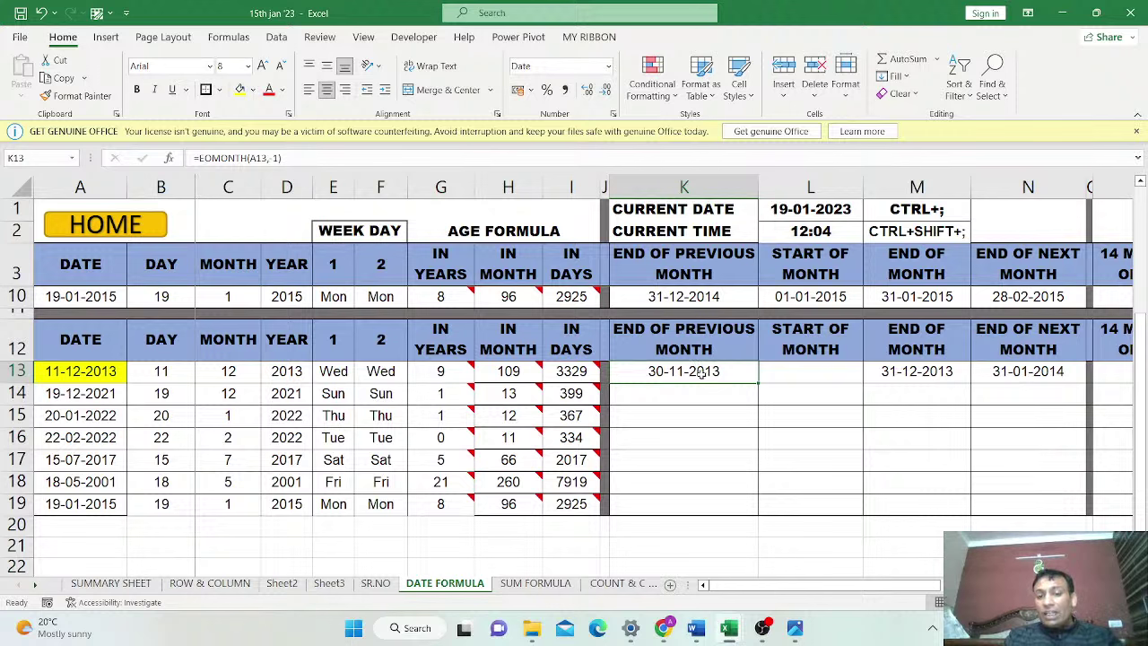
# Enter the formula =EOMONTH(A13,-1)+1 in cell L13 under Start of Month
pyautogui.click(800, 373)
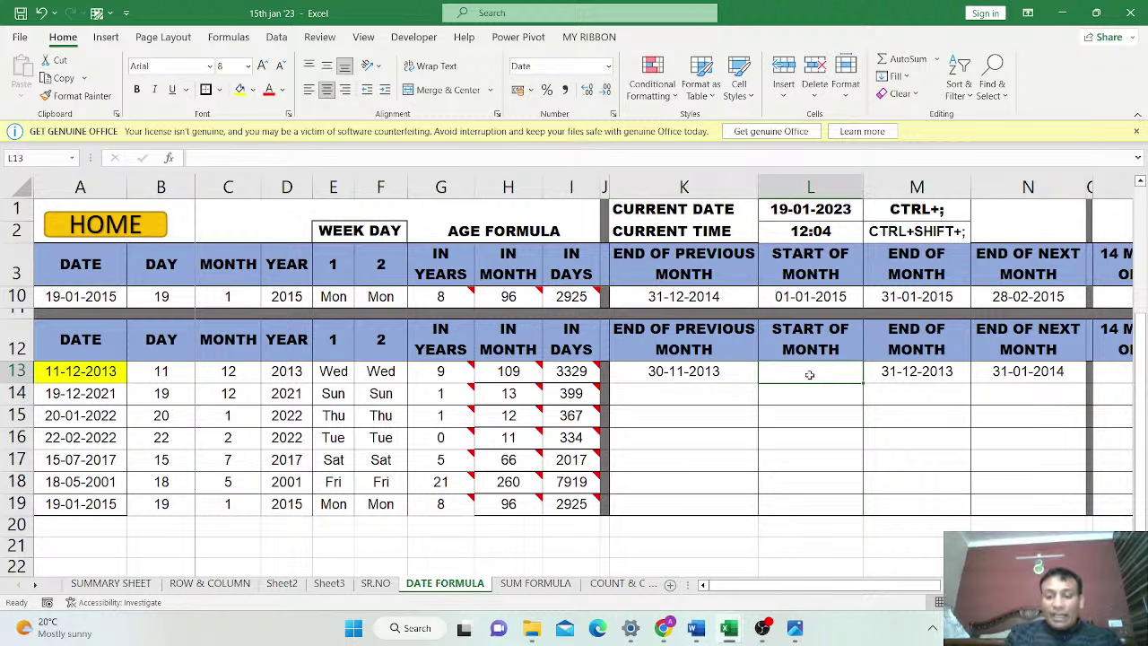
pyautogui.doubleClick(811, 374)
pyautogui.write('=')
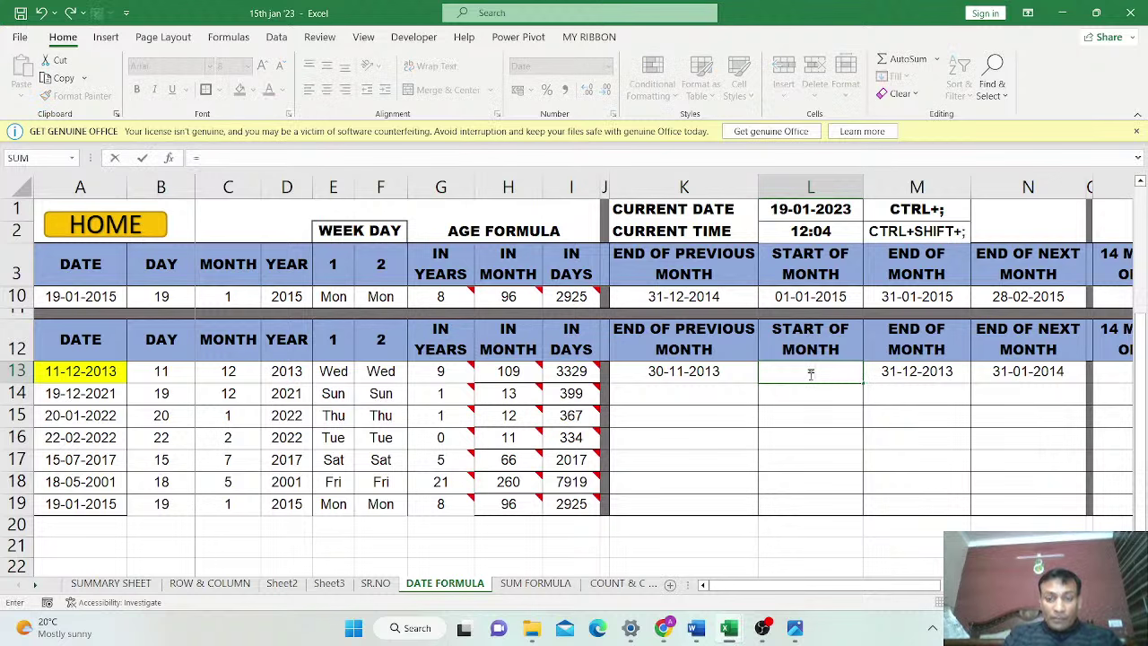
pyautogui.write('EOM')
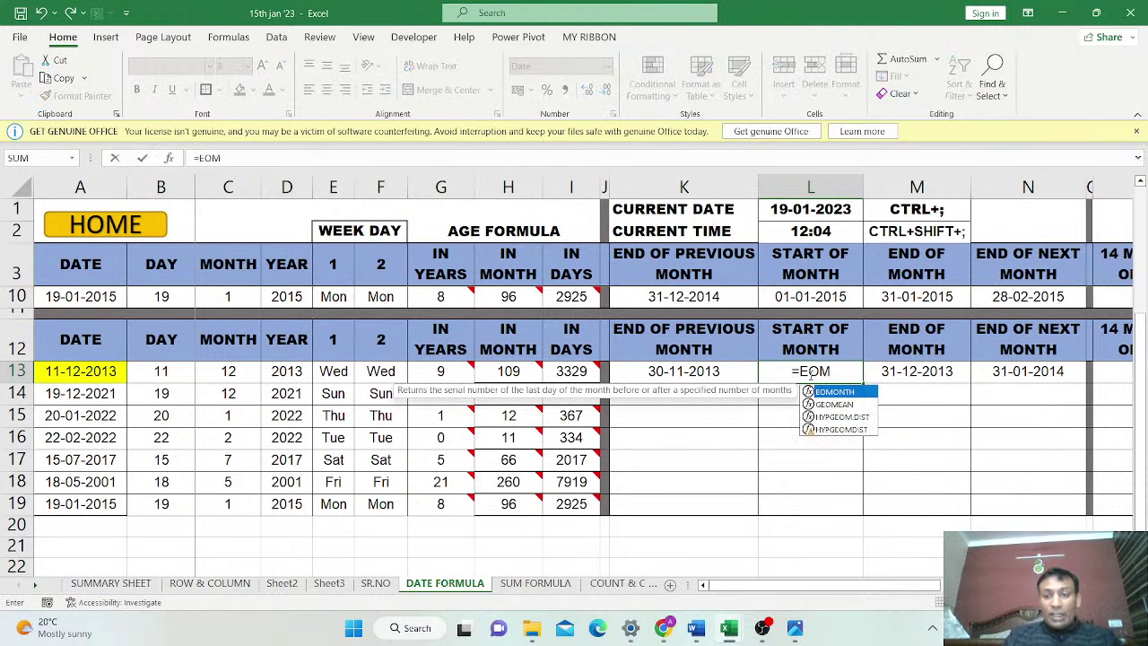
pyautogui.press('Tab')
pyautogui.click(112, 370)
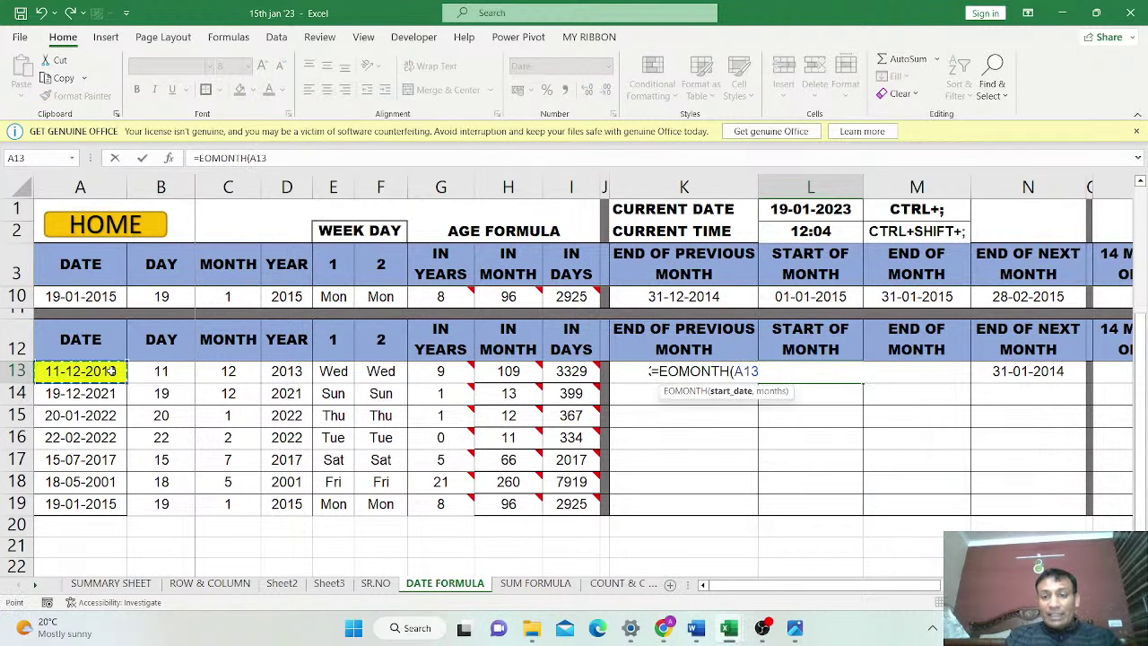
pyautogui.write(',-1')
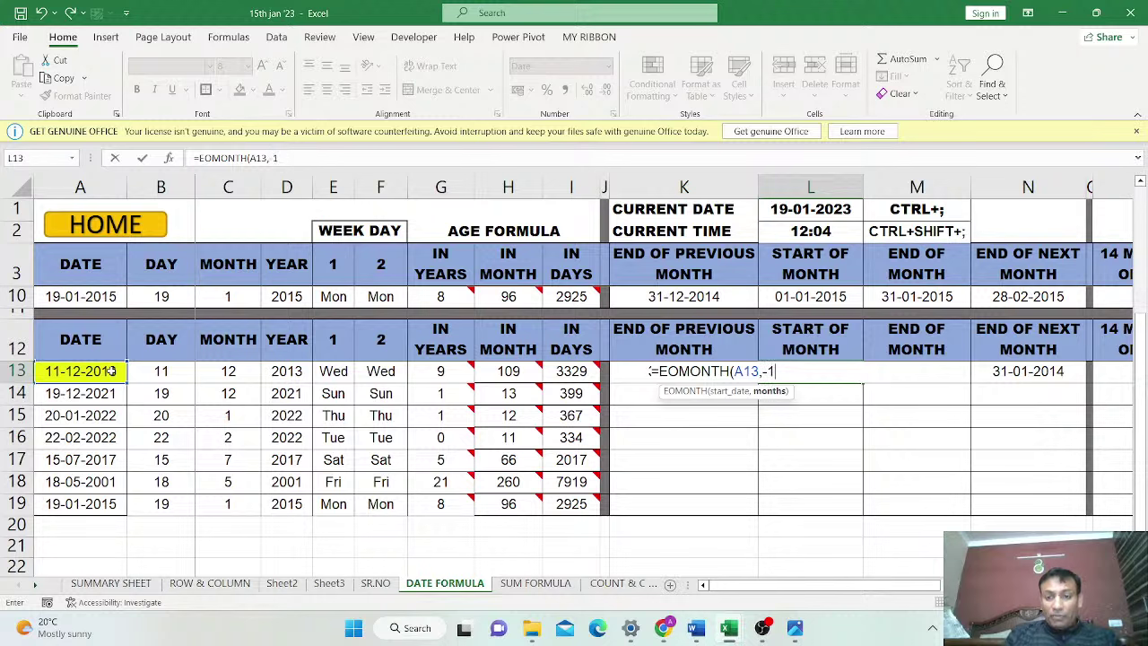
pyautogui.write(')')
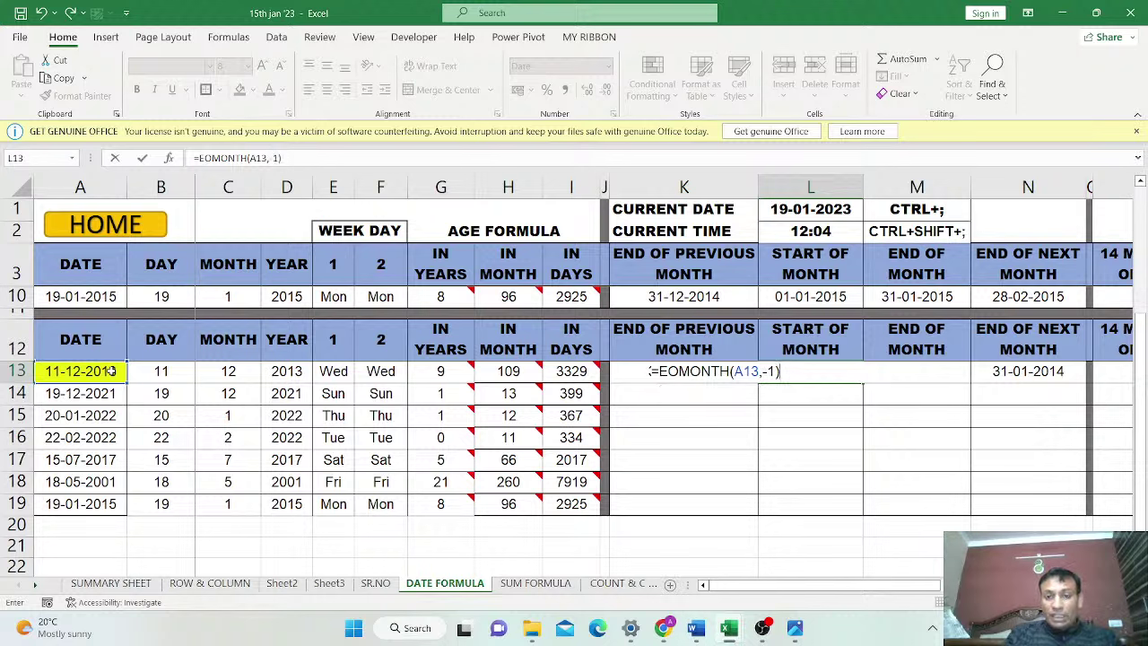
pyautogui.write('+')
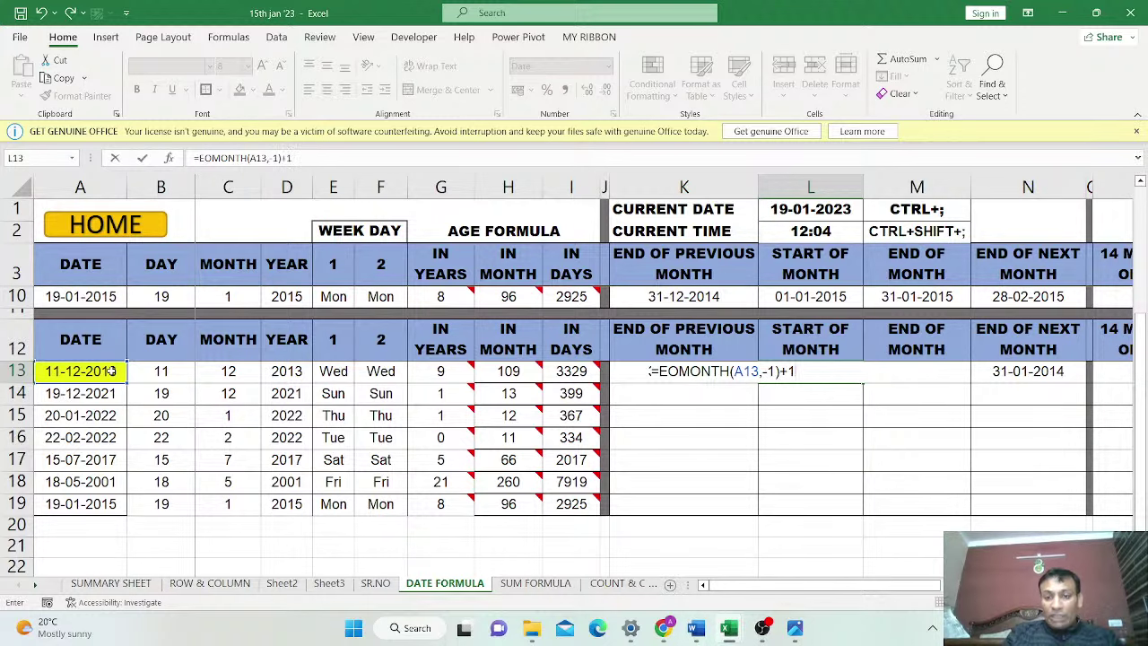
pyautogui.write('1')
pyautogui.press('Return')
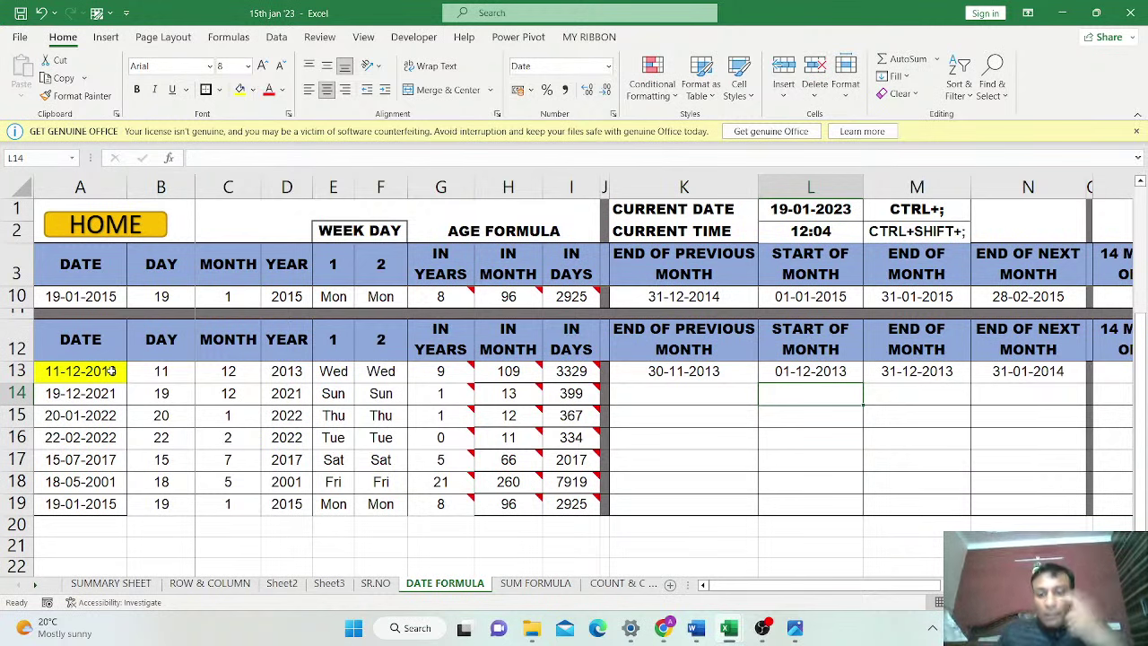
# Review the source date in A13 and the EOMONTH formulas in cells K13 to N13
pyautogui.click(67, 376)
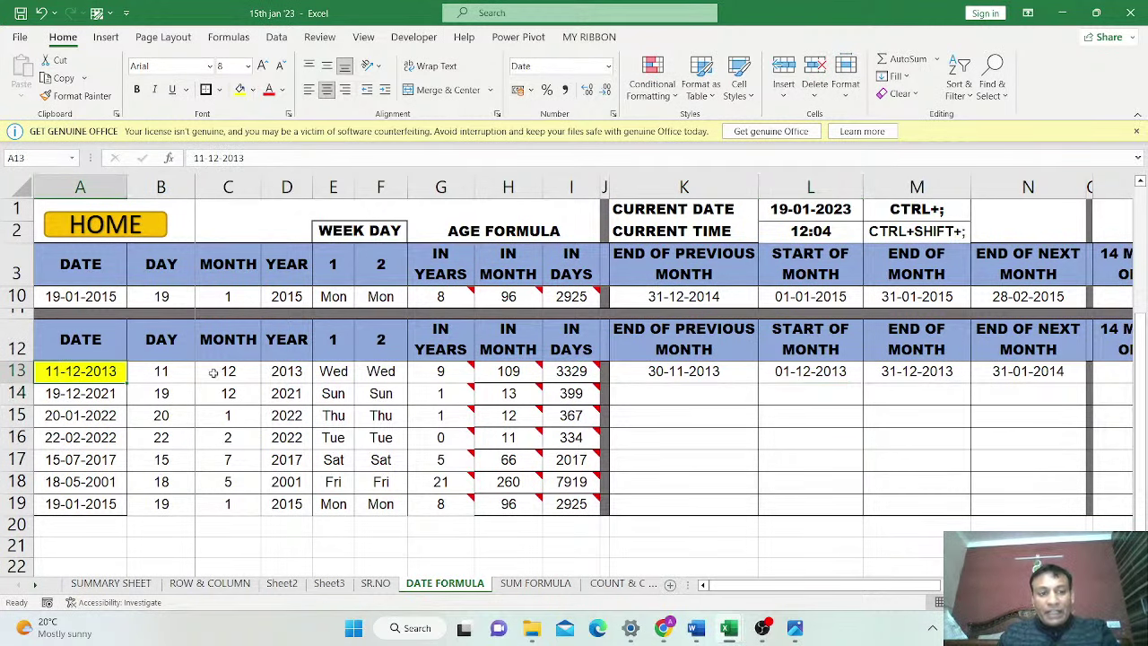
pyautogui.click(823, 375)
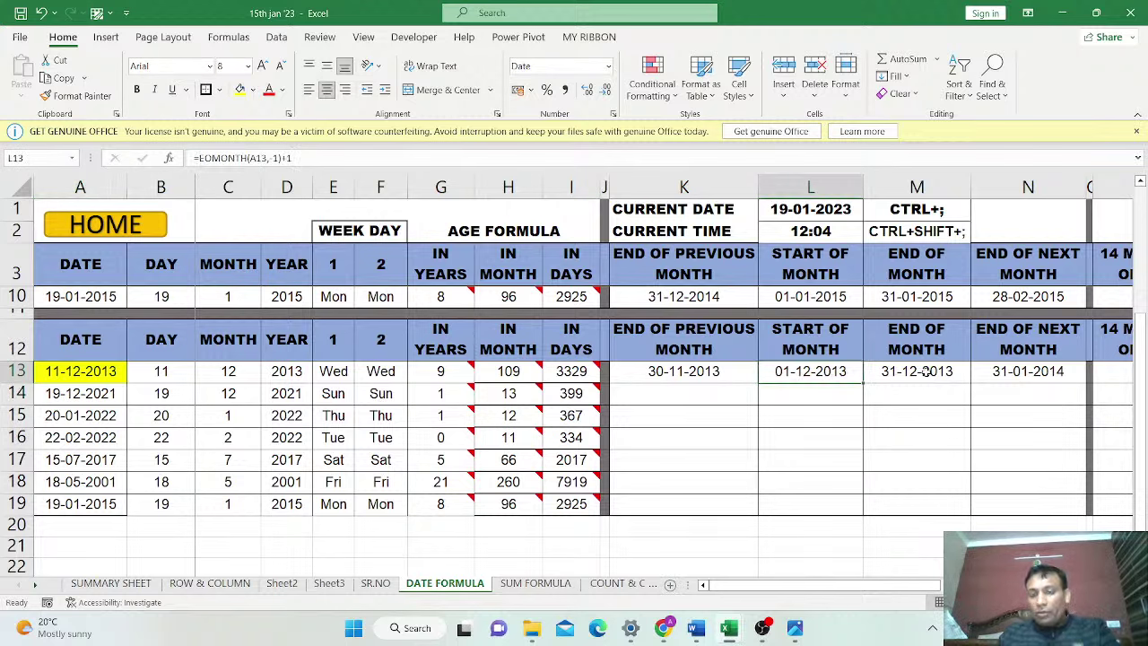
pyautogui.click(924, 373)
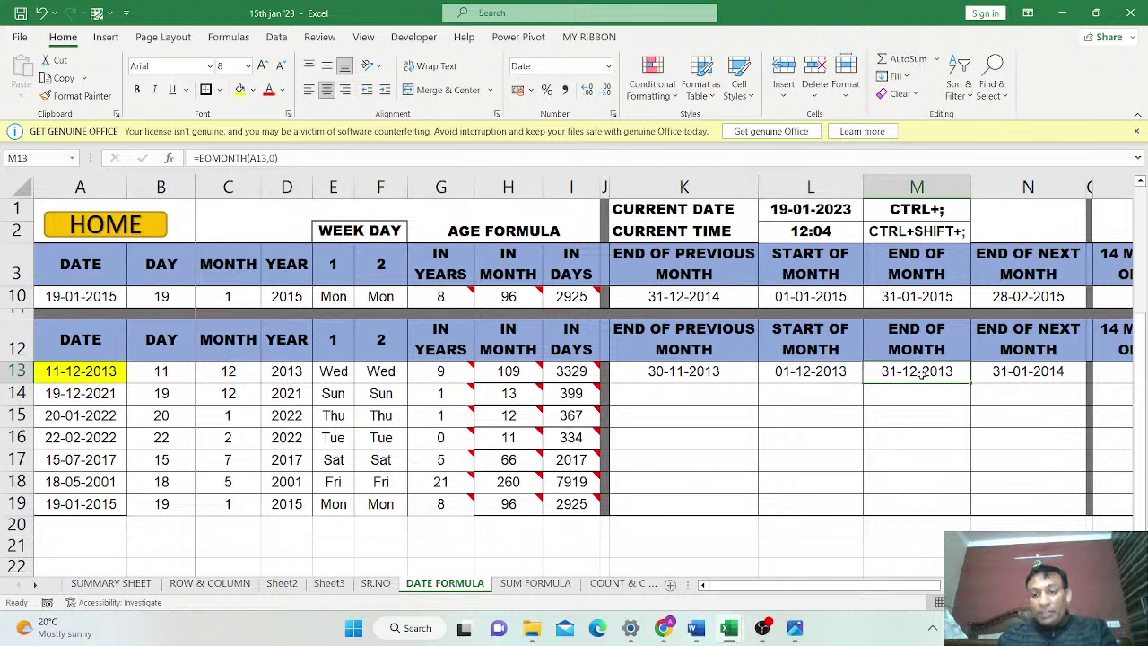
pyautogui.click(684, 375)
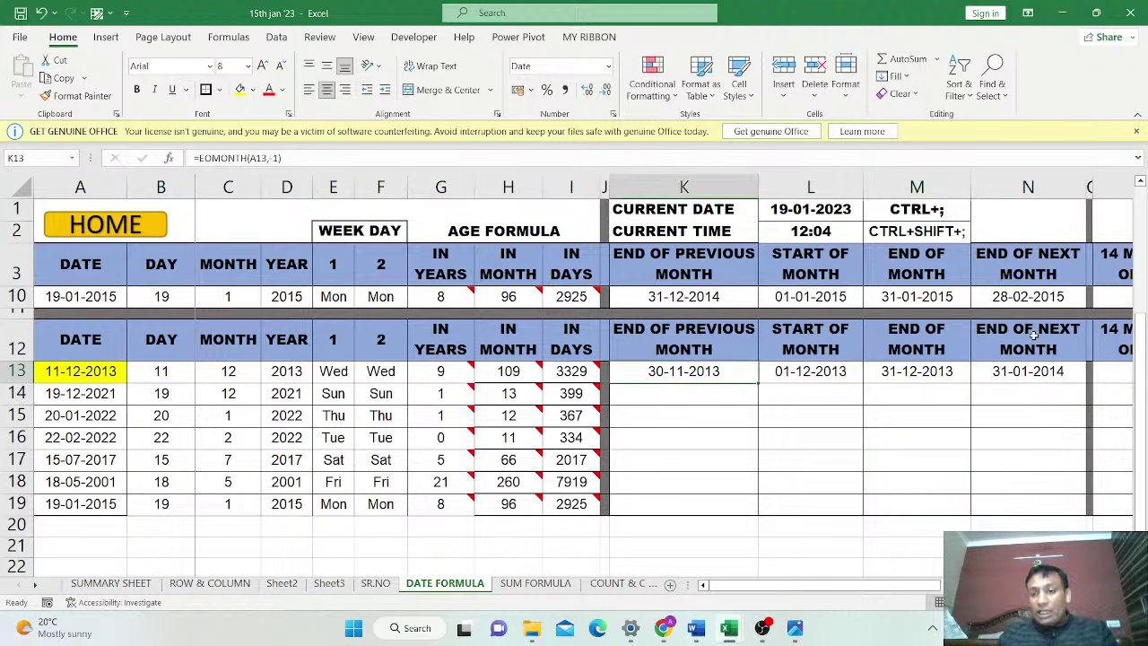
pyautogui.click(1029, 373)
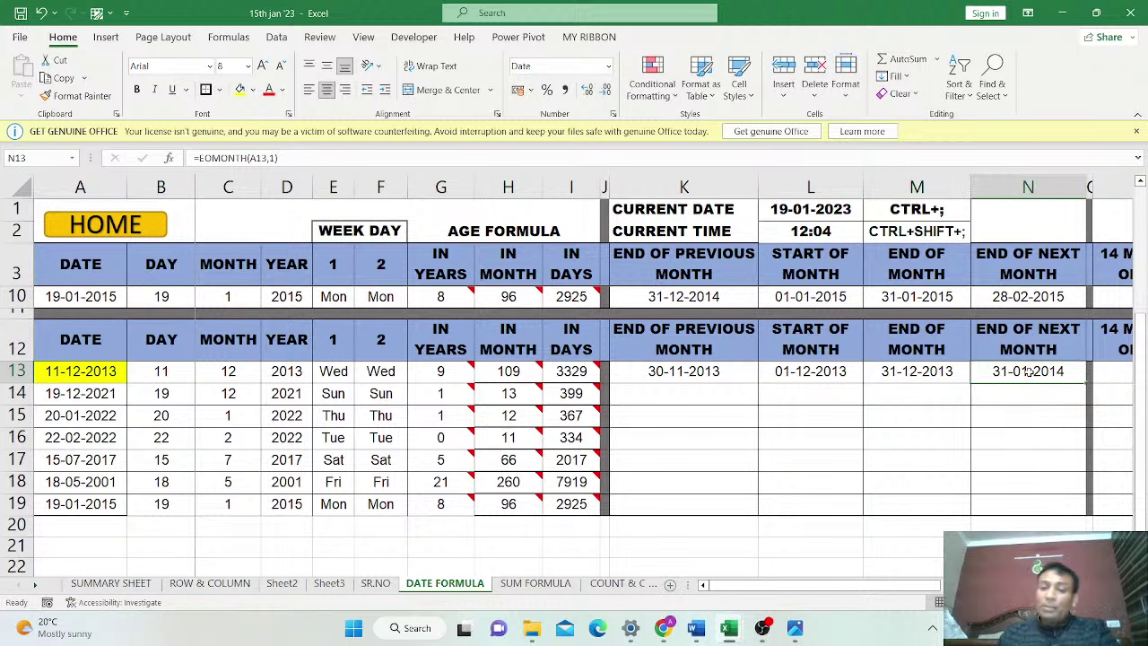
pyautogui.click(731, 368)
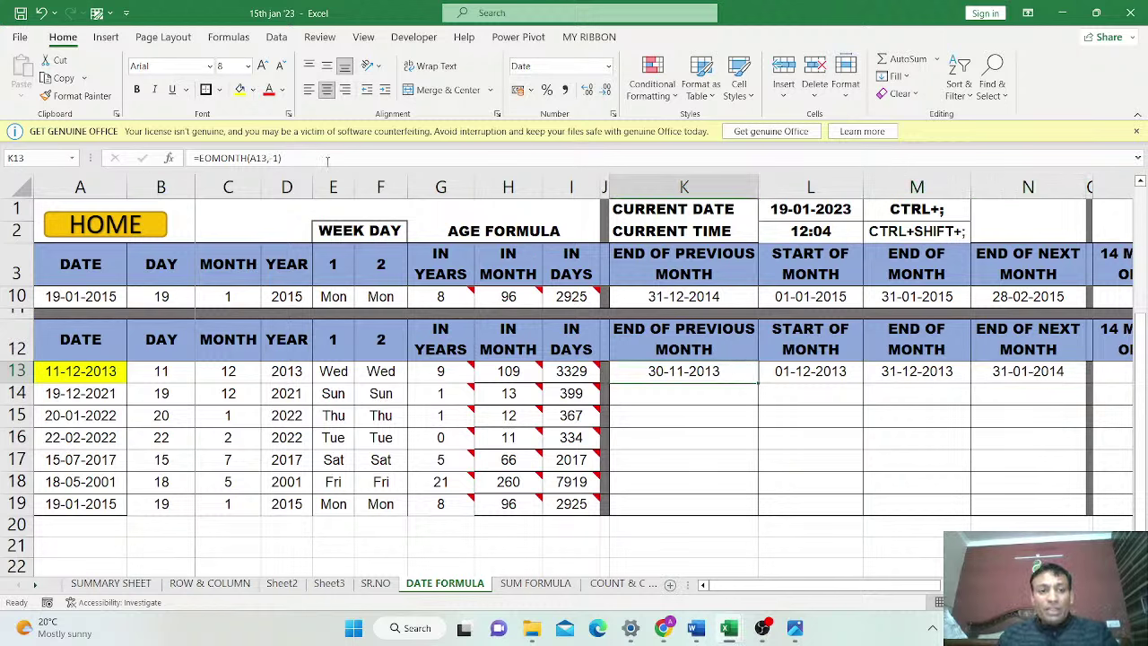
pyautogui.moveTo(327, 160); pyautogui.dragTo(194, 159)
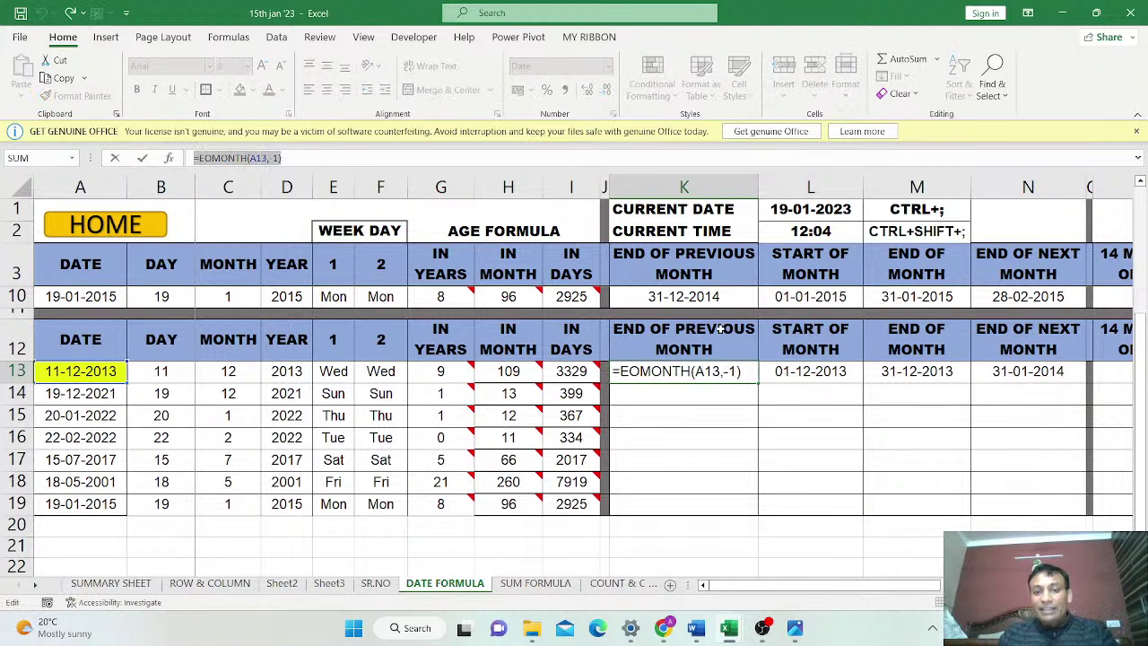
pyautogui.write('=')
pyautogui.click(786, 376)
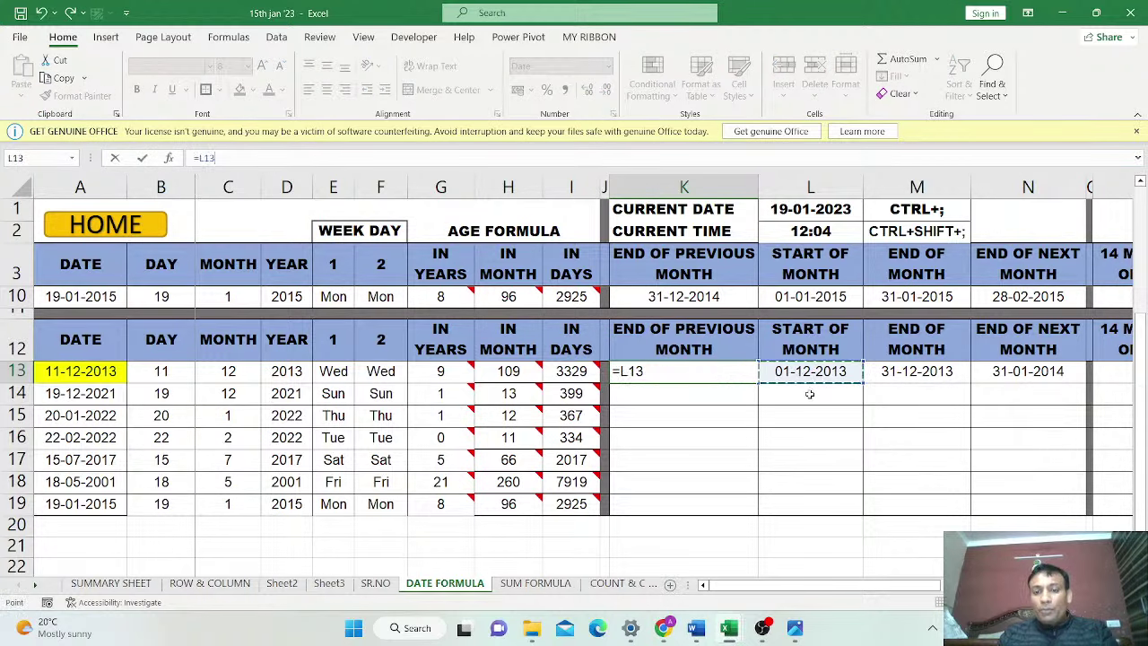
pyautogui.press('Escape')
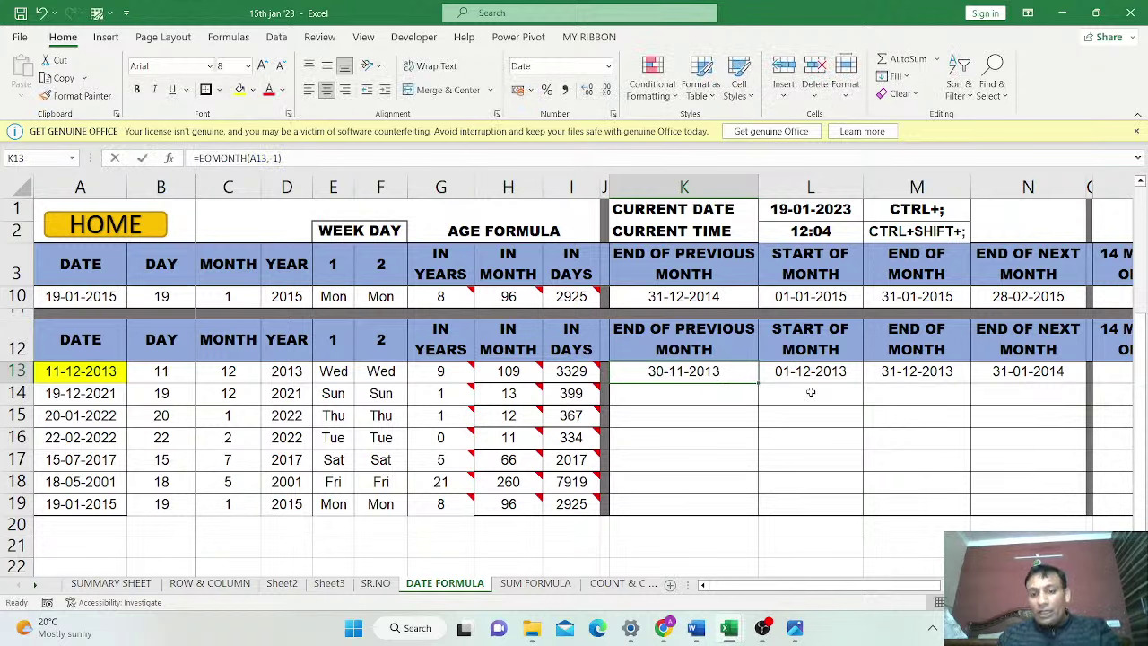
pyautogui.press('F2')
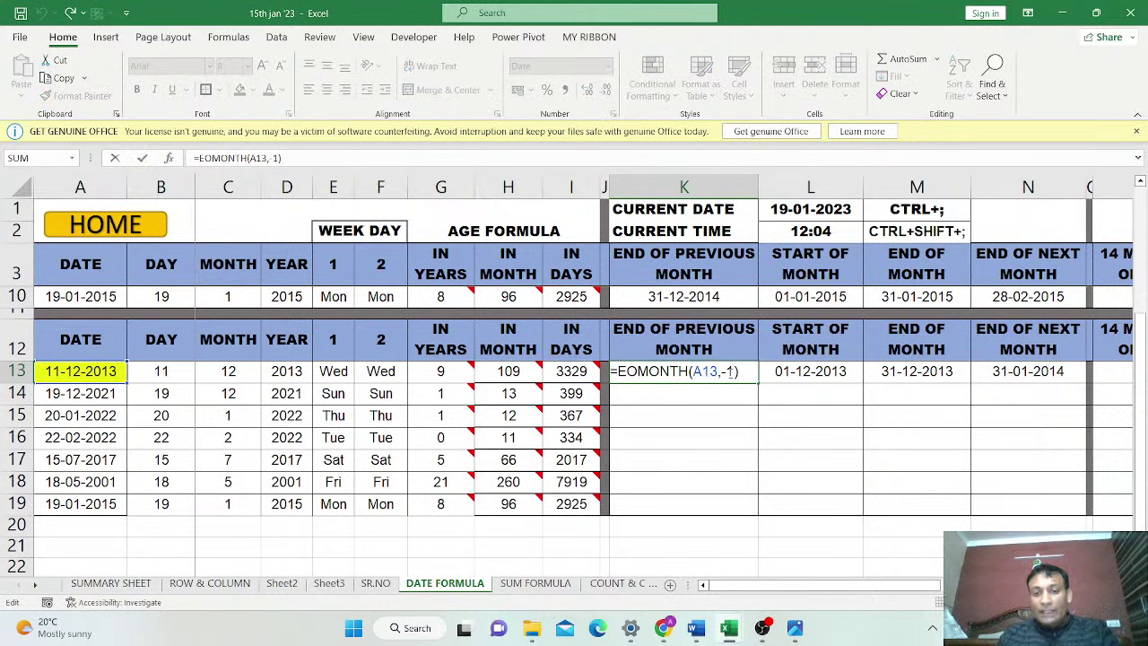
pyautogui.press('Escape')
pyautogui.click(831, 368)
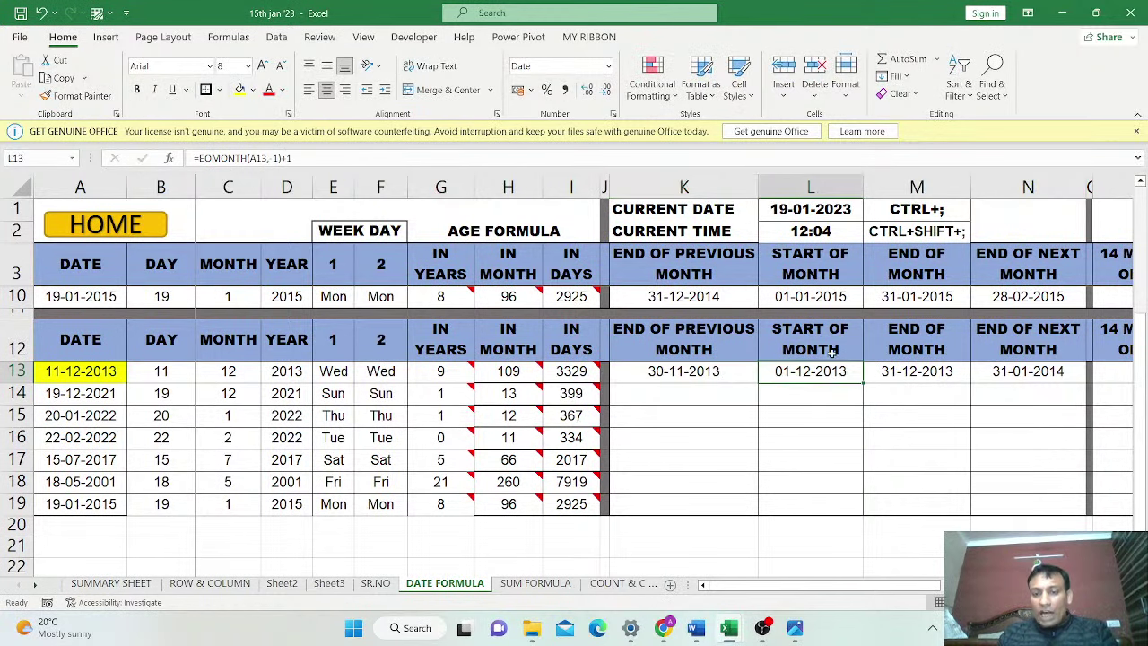
# Fill the four month formulas in K13:N13 down through row 19
pyautogui.click(726, 377)
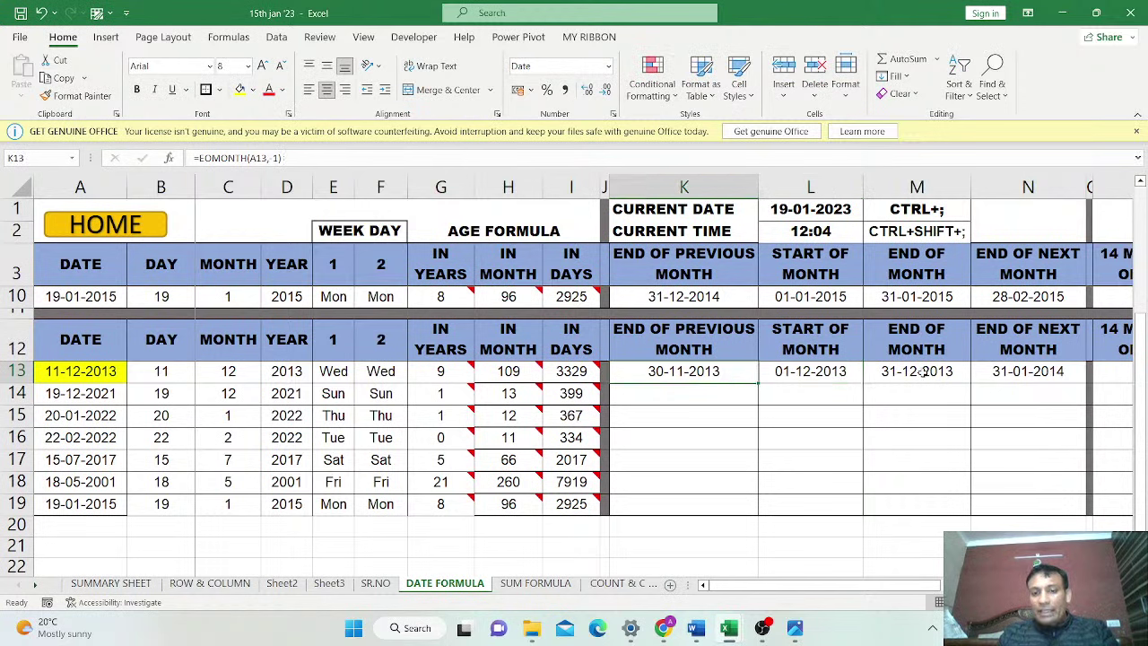
pyautogui.keyDown('shift'); pyautogui.click(1036, 376); pyautogui.keyUp('shift')
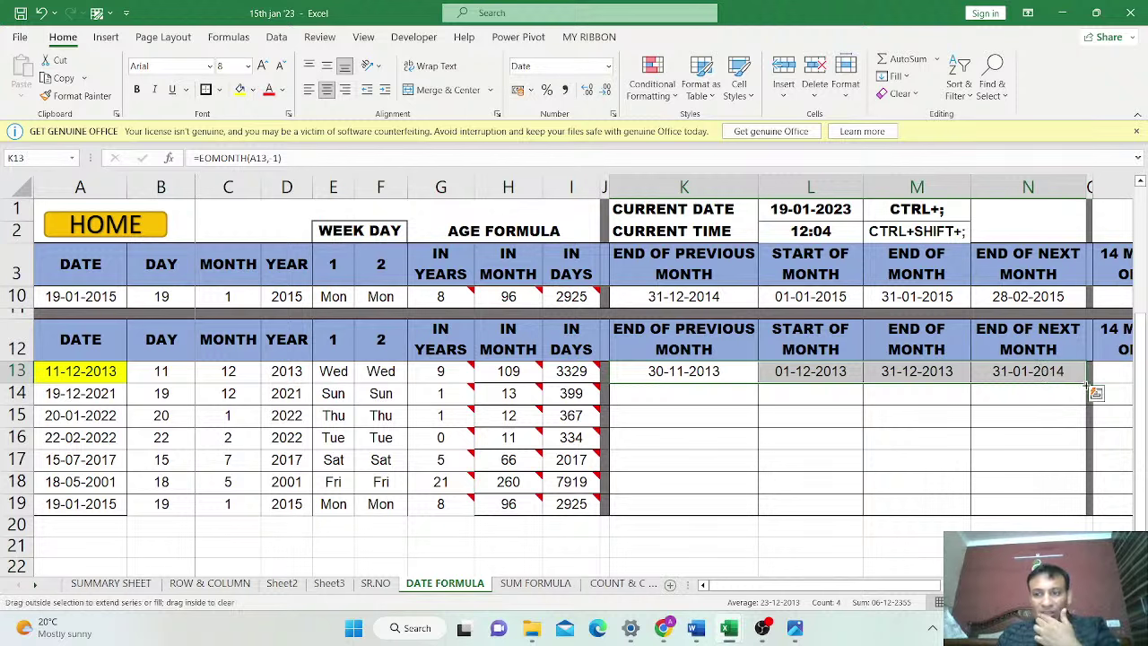
pyautogui.moveTo(1087, 389); pyautogui.dragTo(1081, 504)
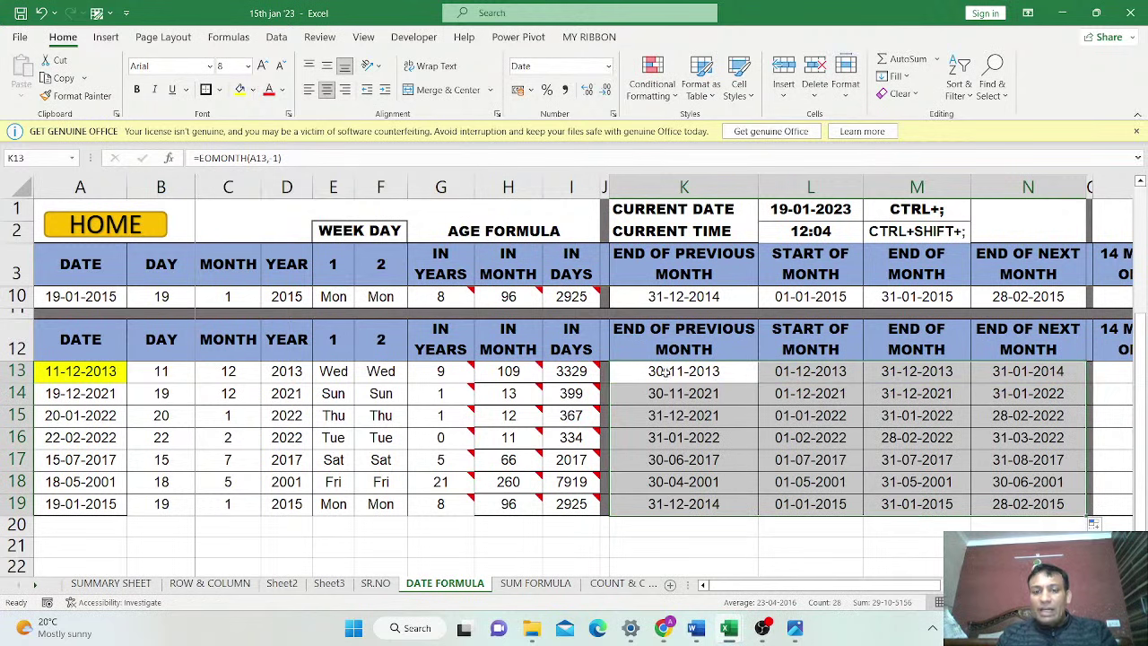
# Highlight the source dates in A13:A19 with yellow fill and select the month results in K13:N19
pyautogui.moveTo(79, 379); pyautogui.dragTo(80, 505)
pyautogui.click(239, 89)
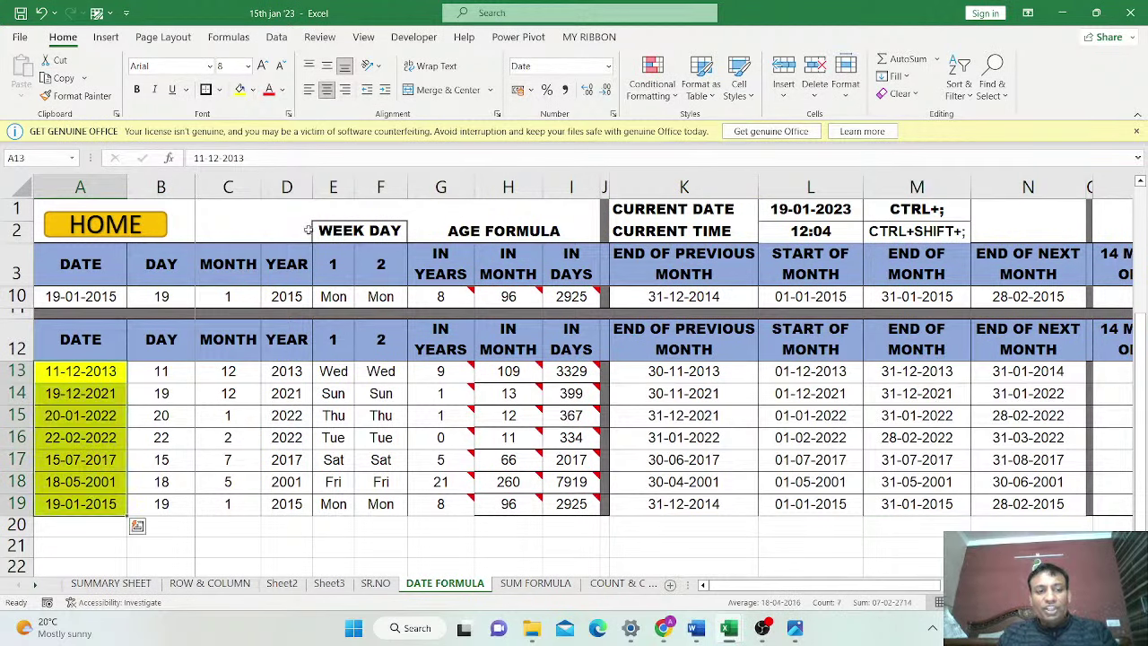
pyautogui.moveTo(684, 373); pyautogui.dragTo(995, 501)
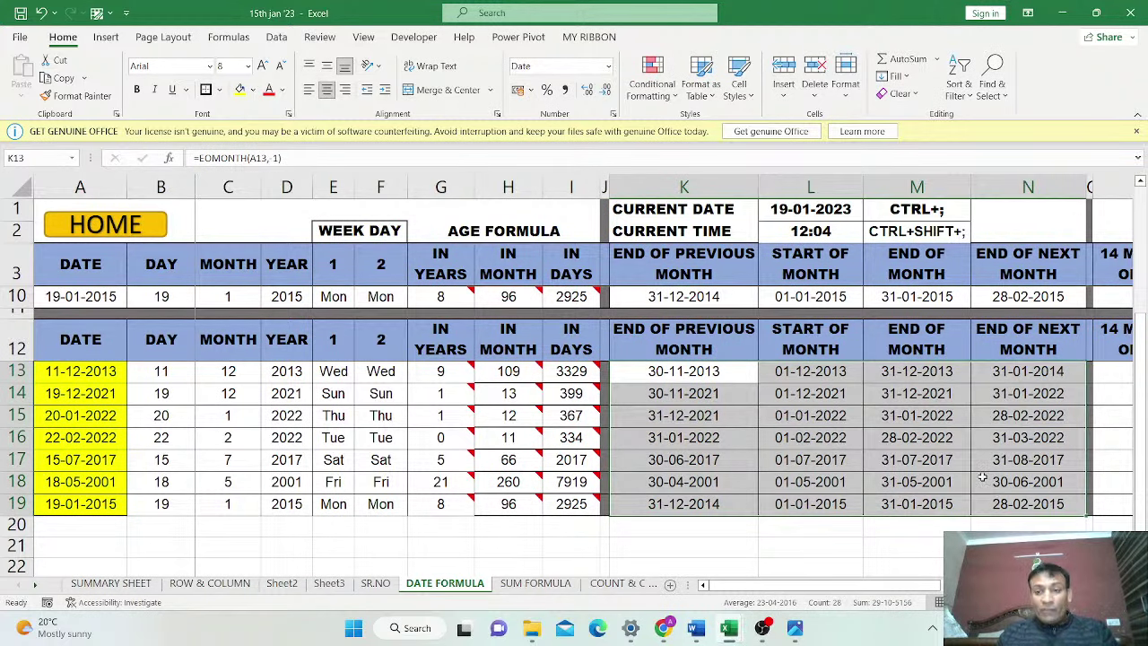
# Look over the 14 Months Back of the Date and 14 Months of the Date columns, rows 13 to 19
pyautogui.scroll(1, 982, 477)
pyautogui.scroll(-3, 982, 477)
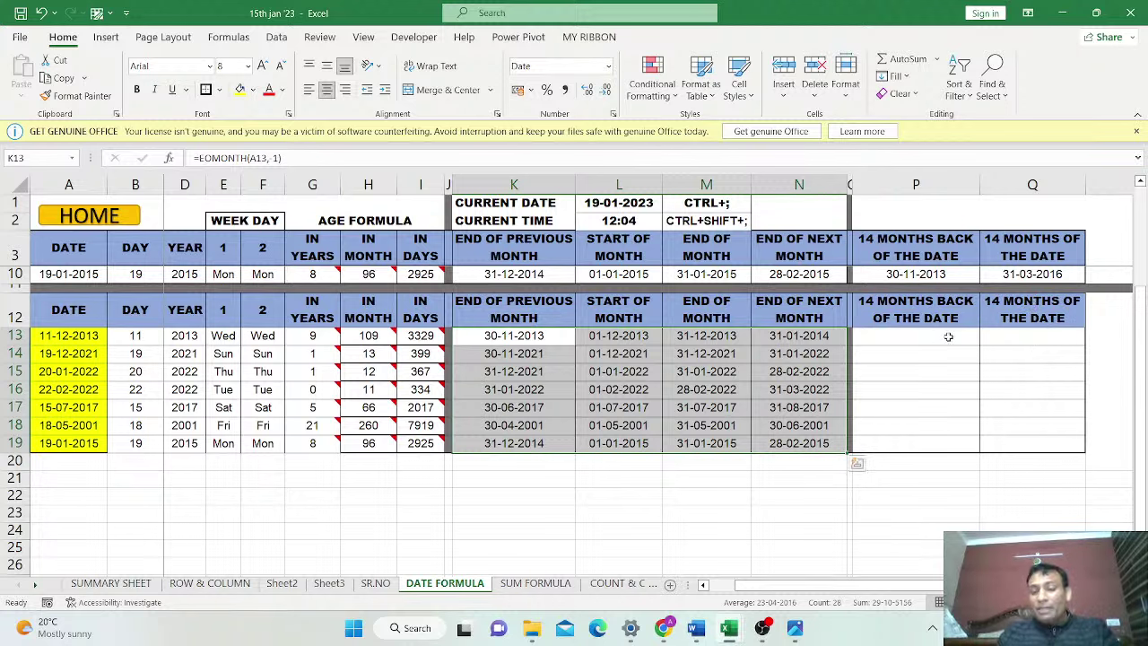
pyautogui.click(948, 337)
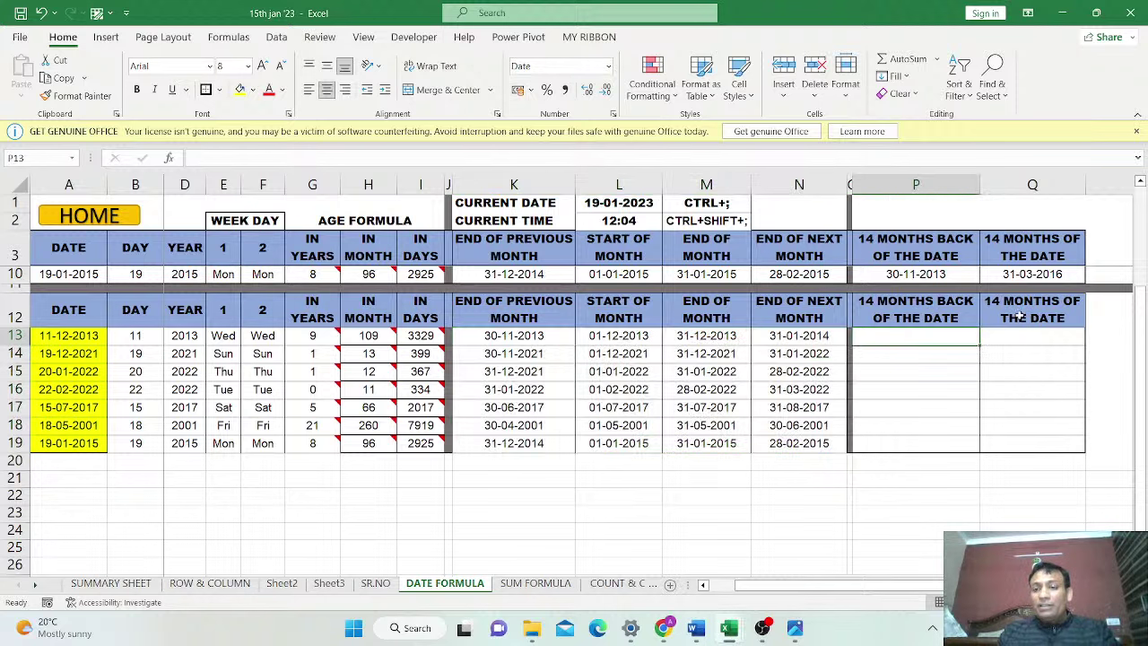
pyautogui.click(1060, 310)
pyautogui.moveTo(996, 341); pyautogui.dragTo(1030, 403)
pyautogui.moveTo(941, 334); pyautogui.dragTo(940, 446)
pyautogui.moveTo(1033, 337); pyautogui.dragTo(1034, 444)
# Enter the formula =EOMONTH(A13,14) in cell Q13 under 14 Months of the Date
pyautogui.click(1032, 341)
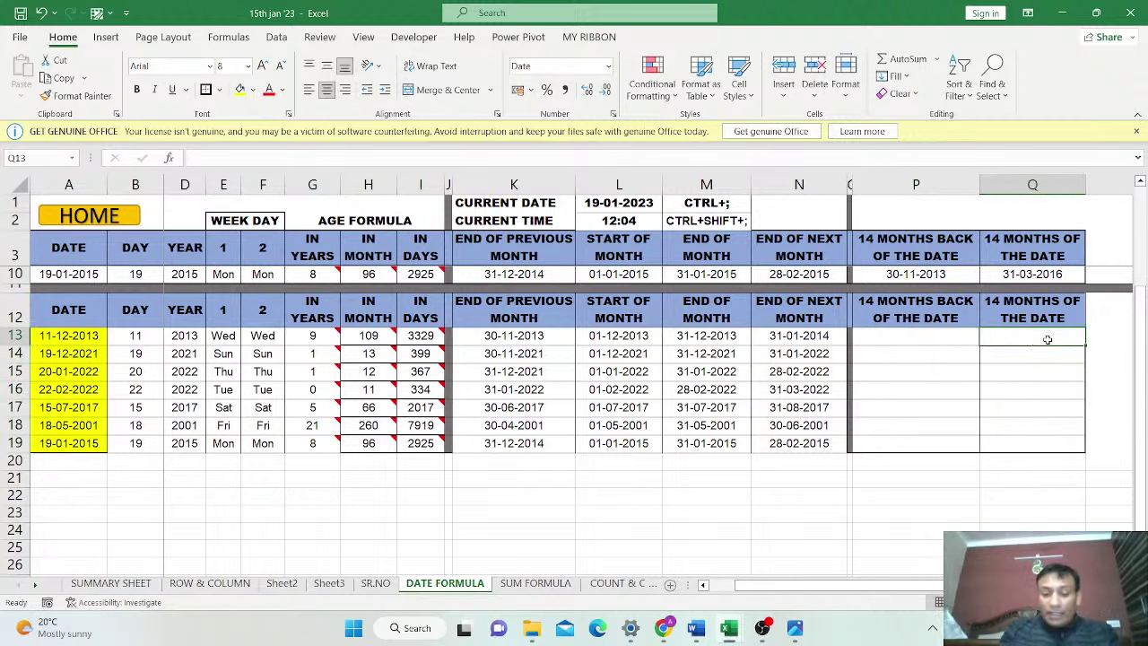
pyautogui.write('=EOMONTH(')
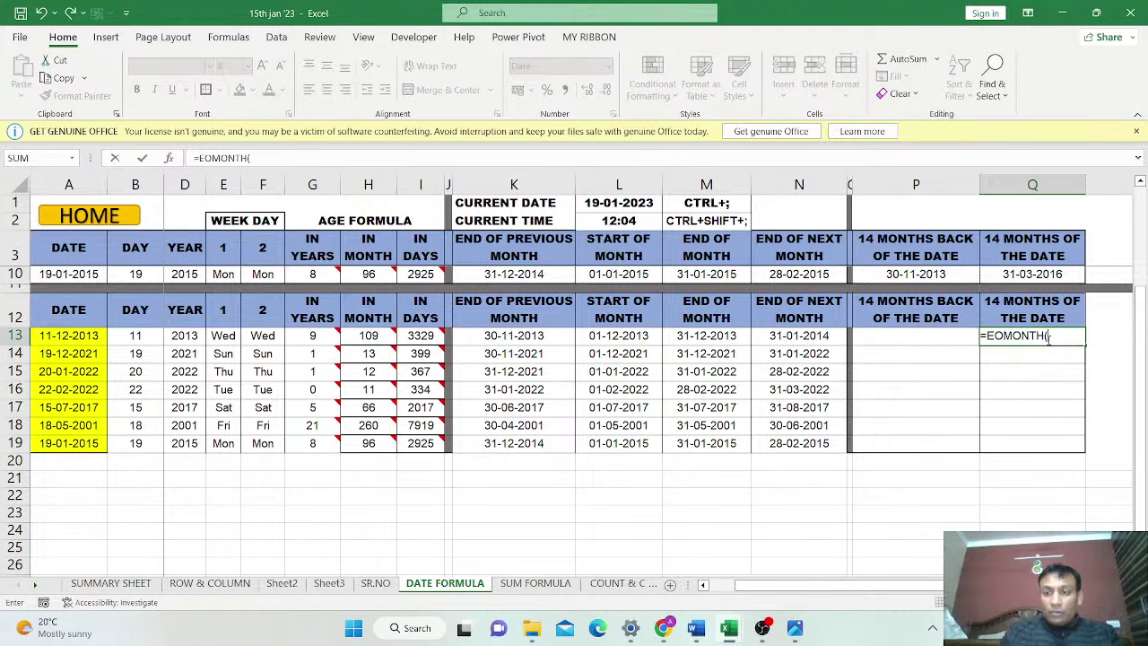
pyautogui.click(69, 341)
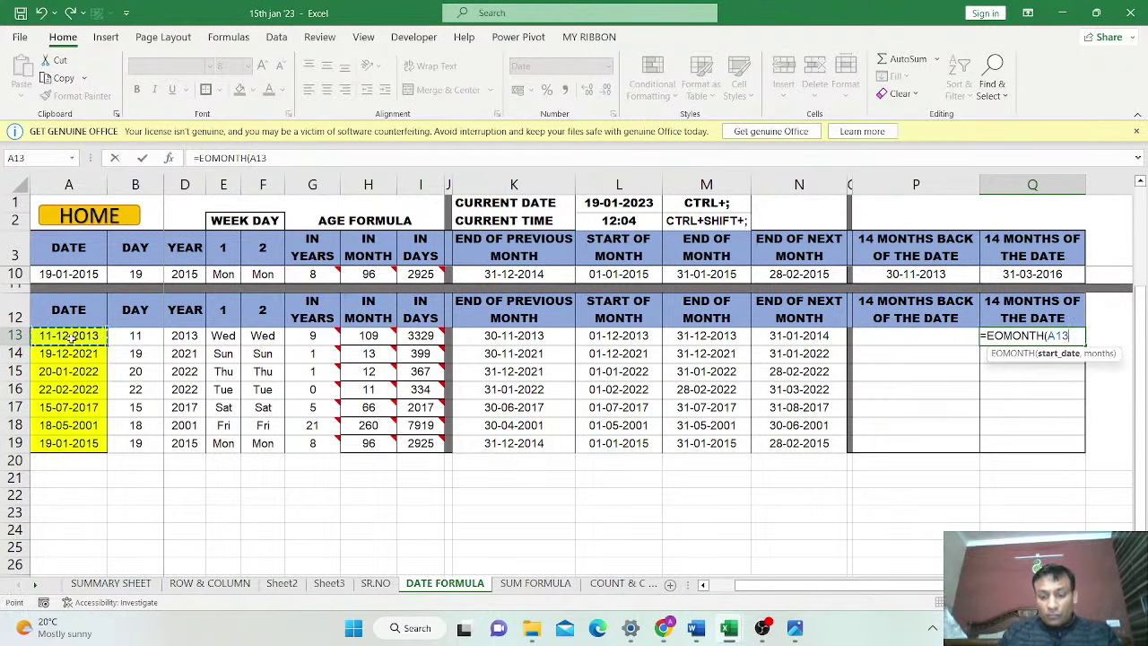
pyautogui.write(',14)')
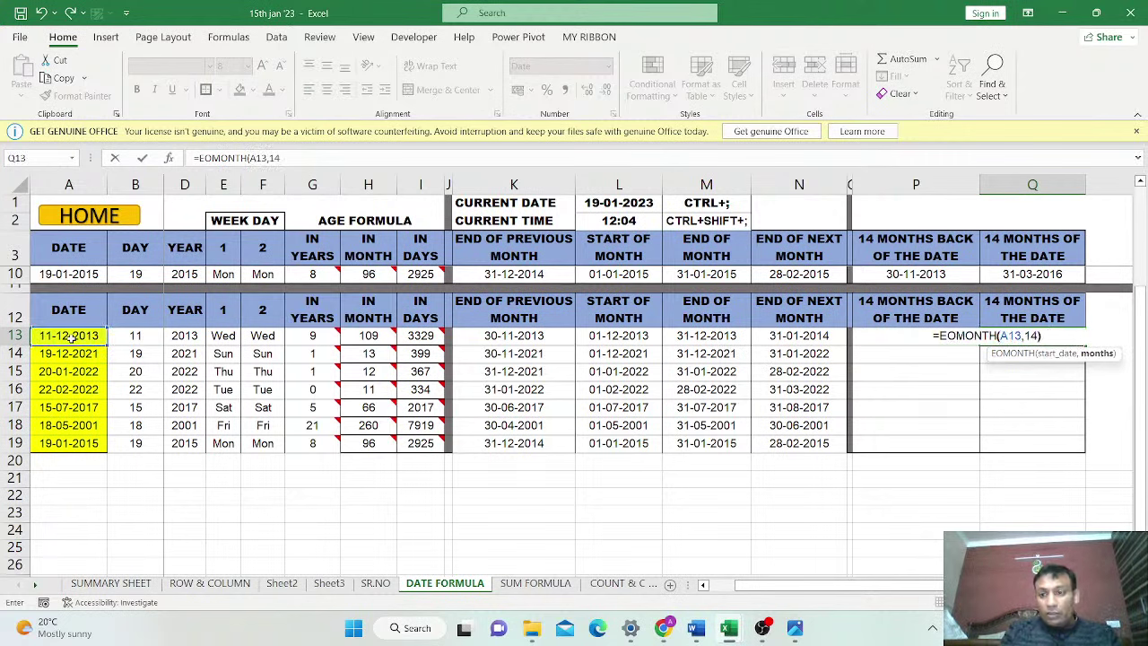
pyautogui.press('Return')
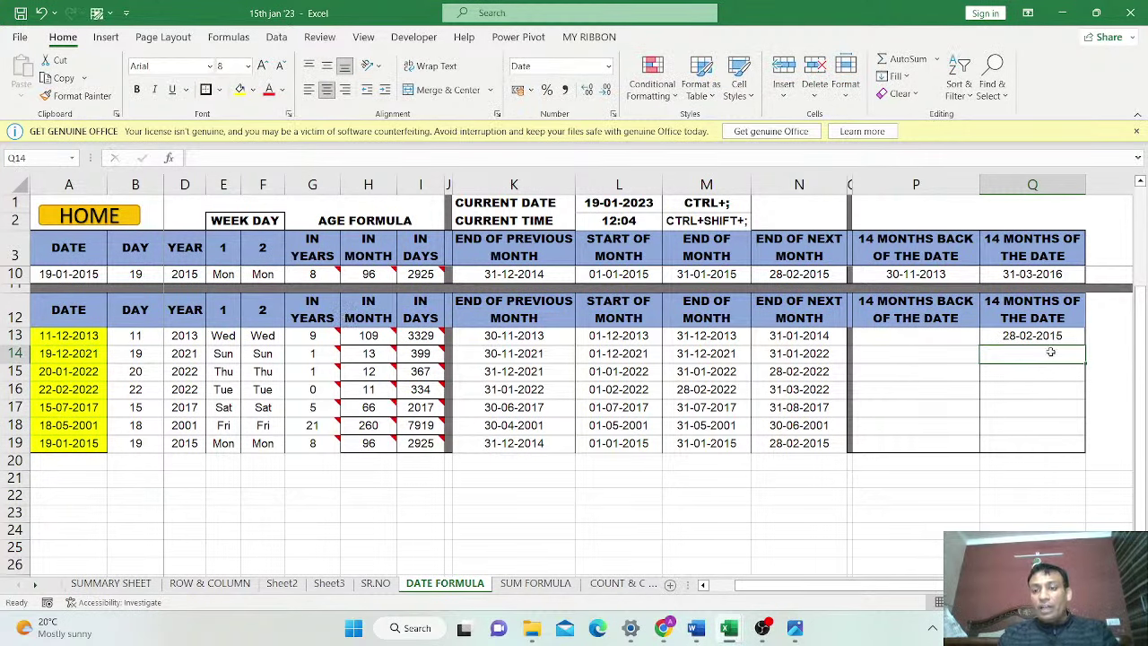
# Enter =EOMONTH(A13,-14) in P13 under 14 Months Back of the Date and fill P13:Q13 down through row 19
pyautogui.click(936, 339)
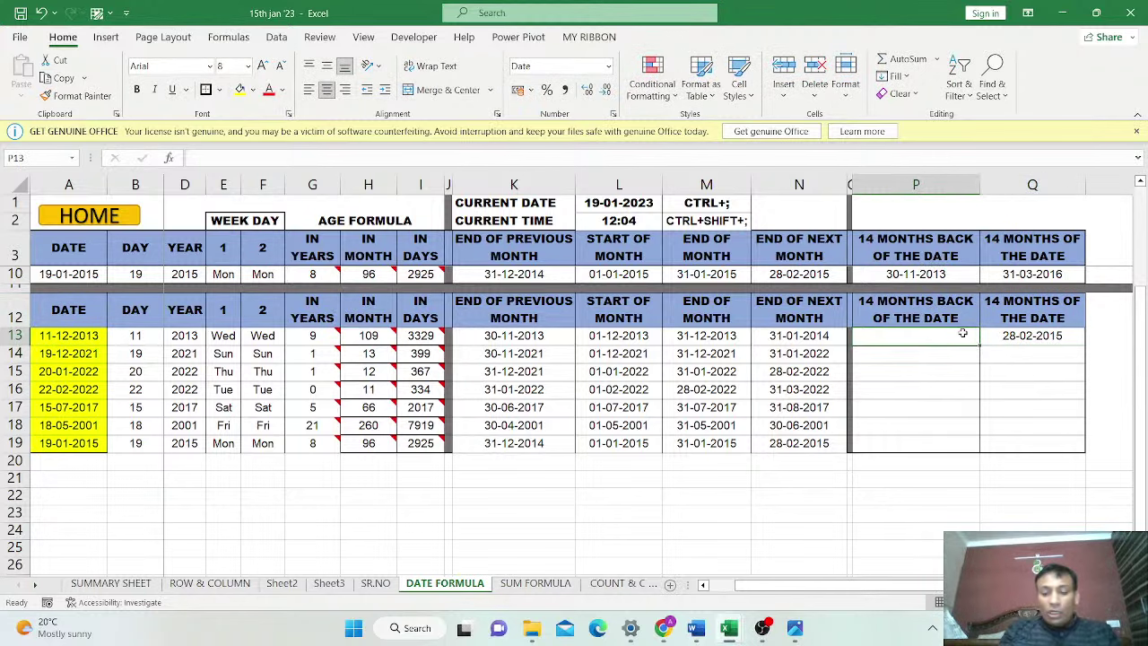
pyautogui.write('=EOMONTH(')
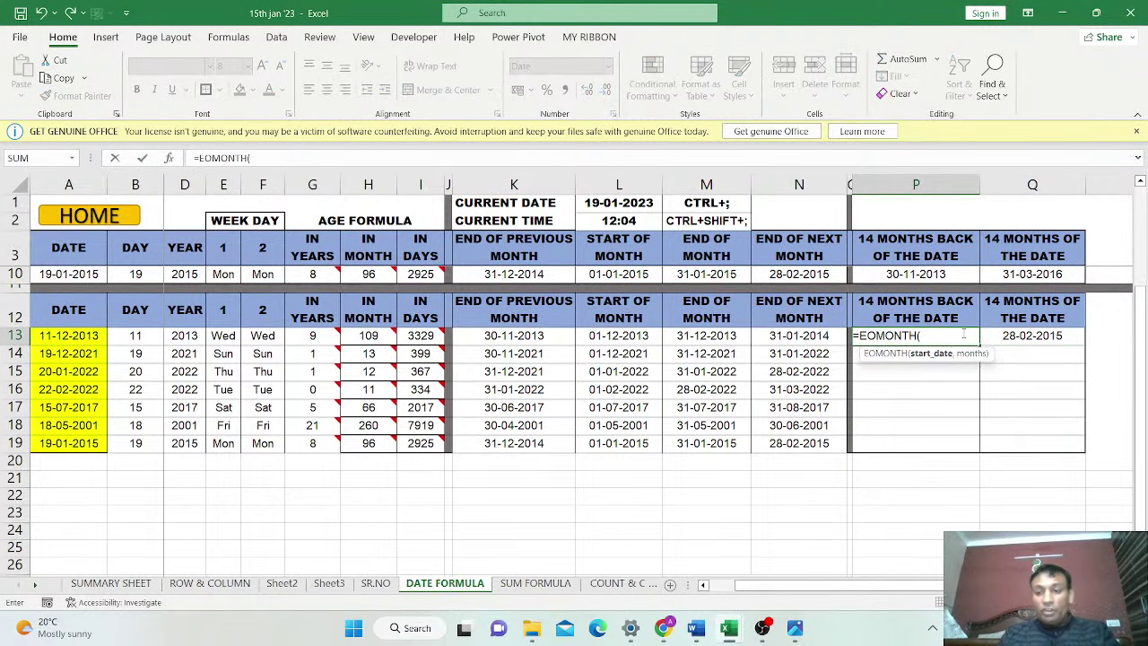
pyautogui.click(80, 337)
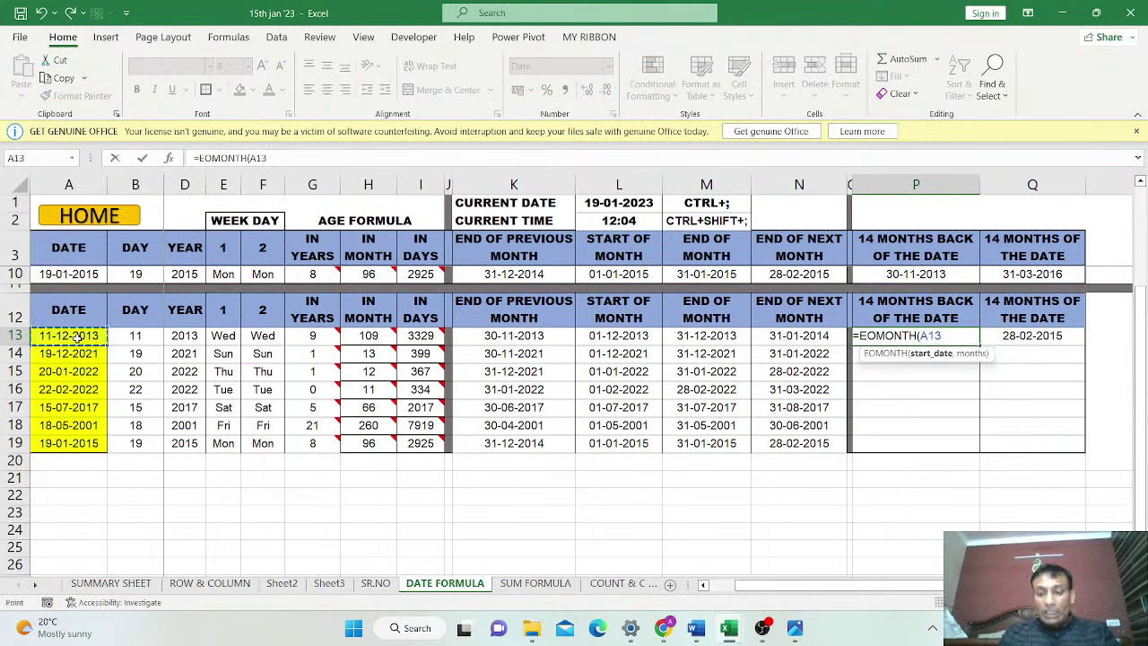
pyautogui.write(',-14')
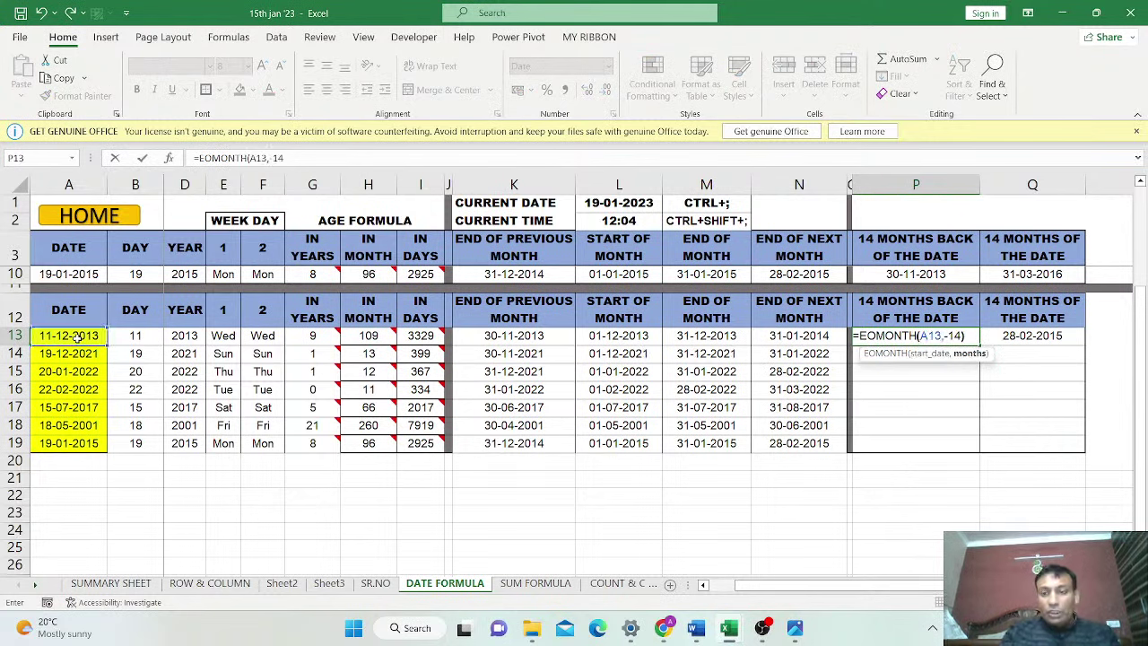
pyautogui.write(')')
pyautogui.press('Return')
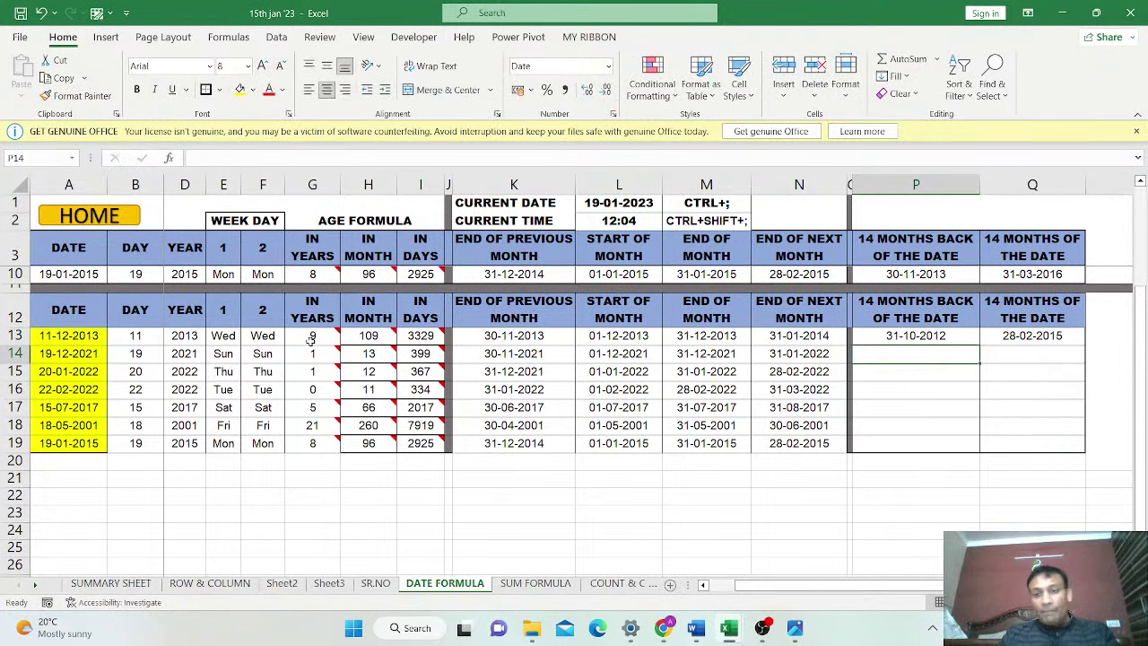
pyautogui.click(909, 339)
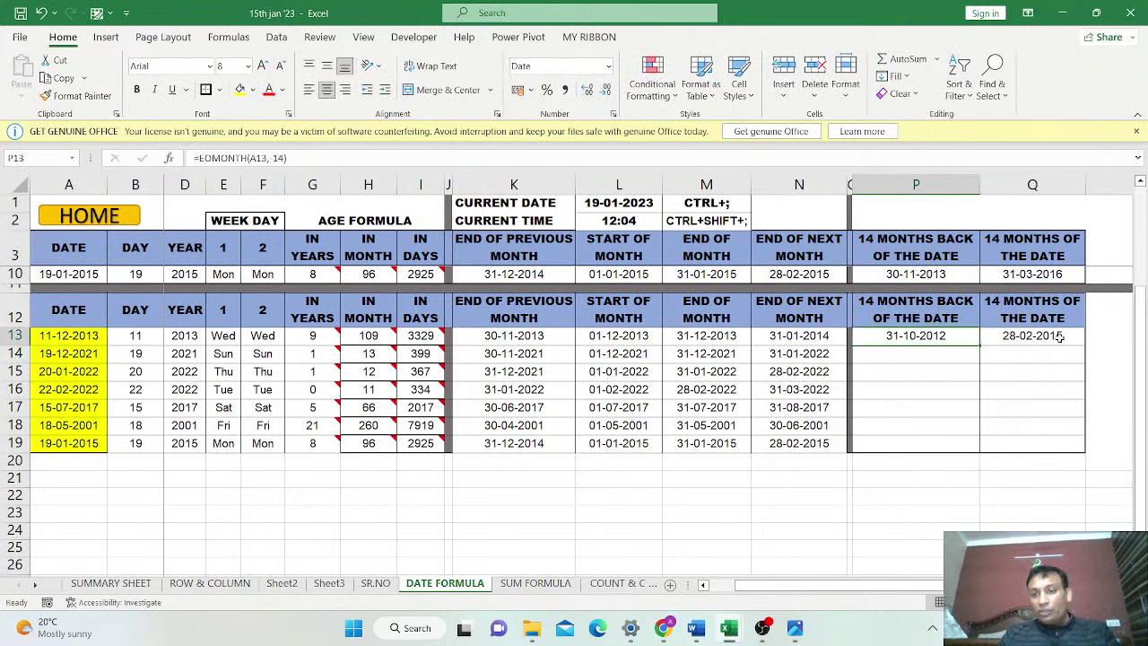
pyautogui.moveTo(1059, 336); pyautogui.dragTo(1087, 449)
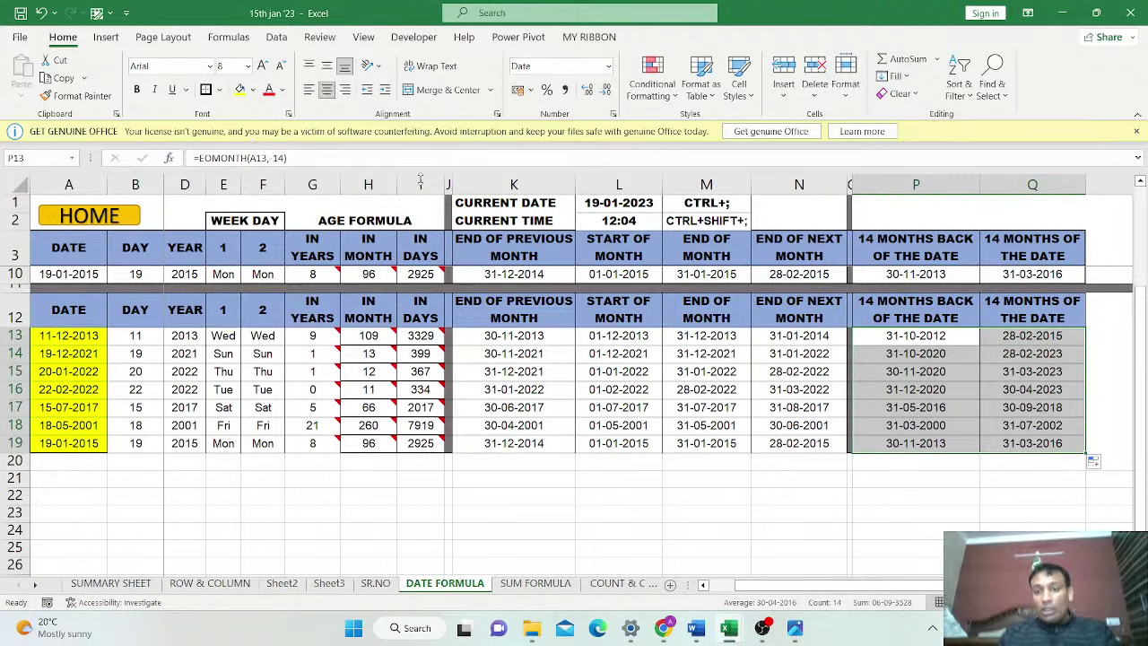
# Look over both completed date tables, then return to SUMMARY SHEET through the HOME link
pyautogui.scroll(2, 506, 406)
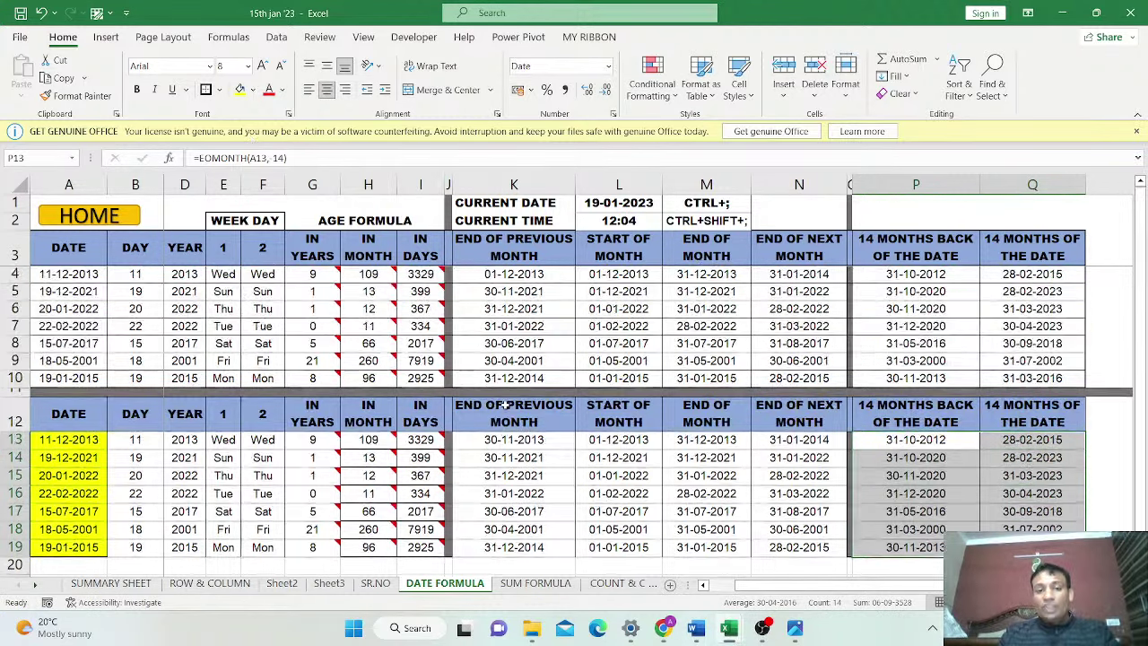
pyautogui.scroll(1, 506, 406)
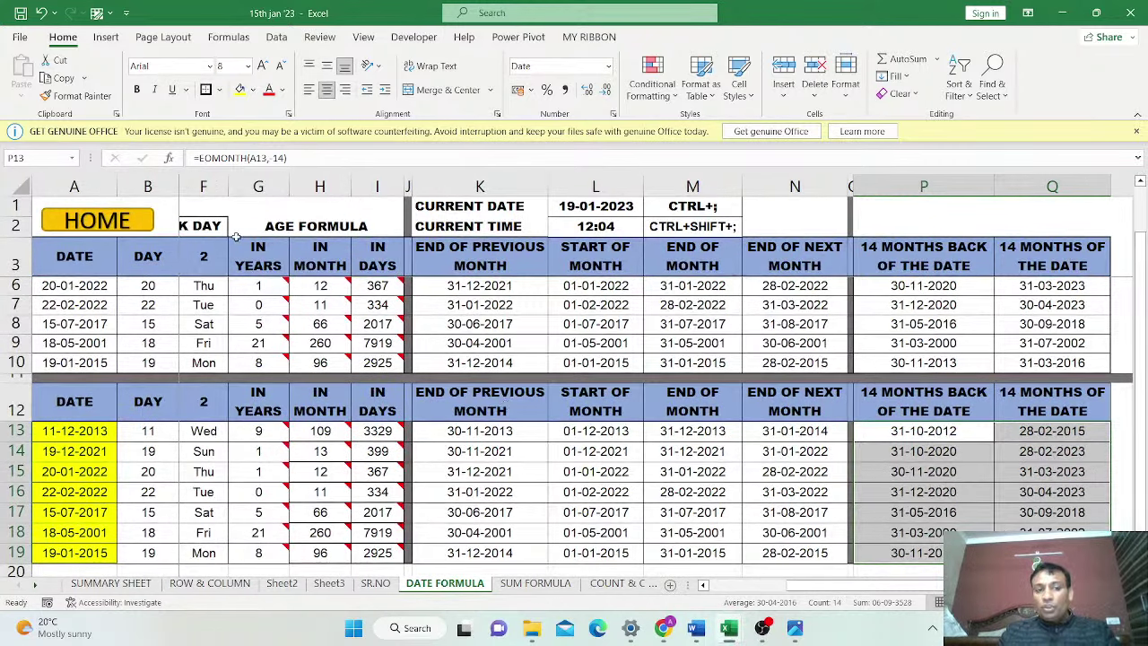
pyautogui.hscroll(-1, 237, 239)
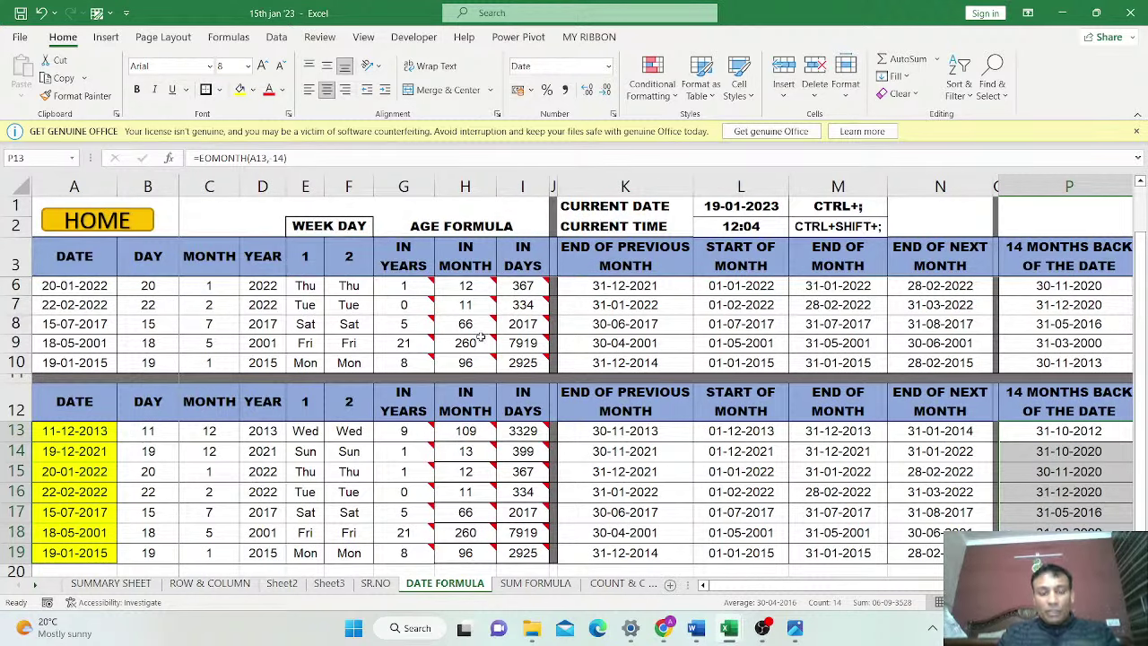
pyautogui.moveTo(481, 337)
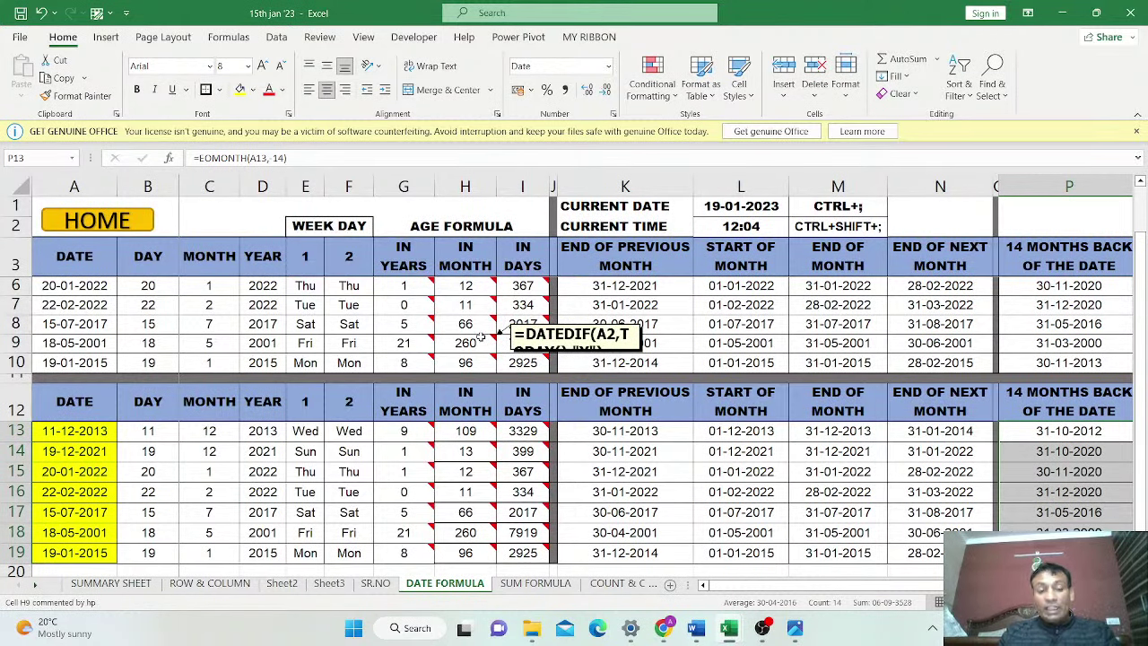
pyautogui.scroll(3, 483, 337)
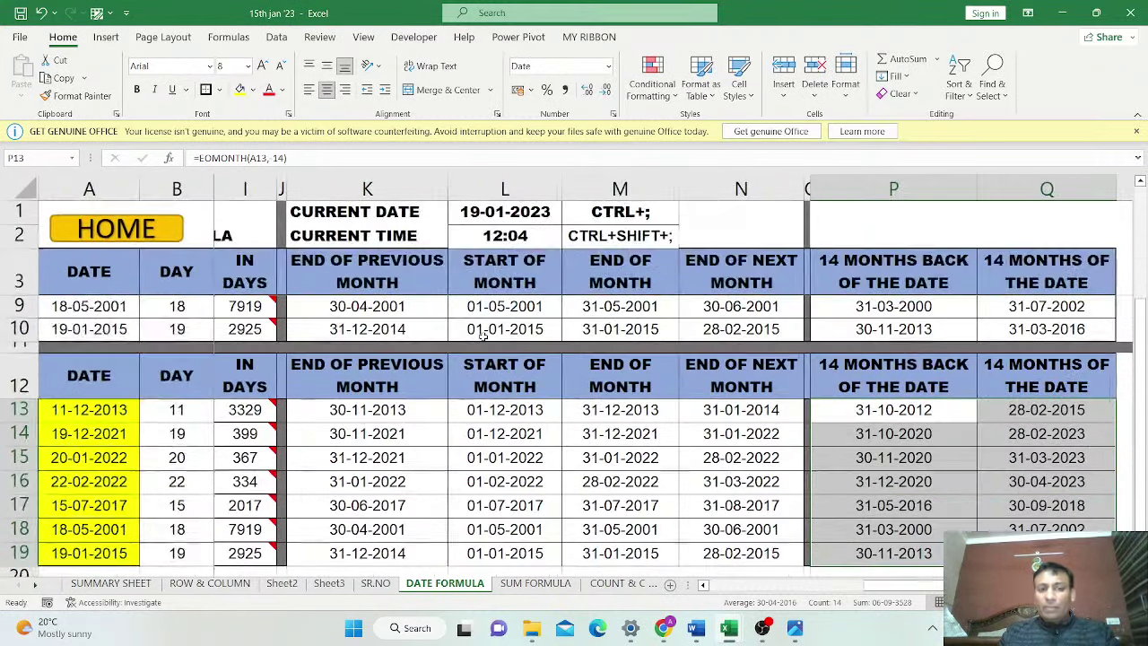
pyautogui.scroll(-2, 484, 336)
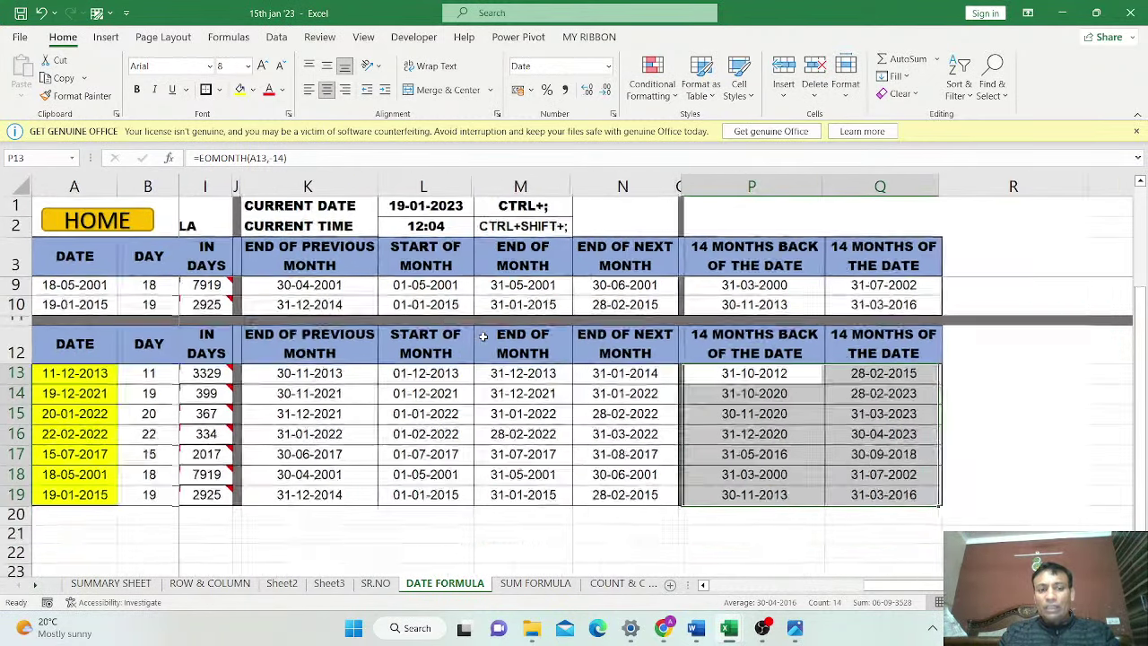
pyautogui.scroll(2, 483, 336)
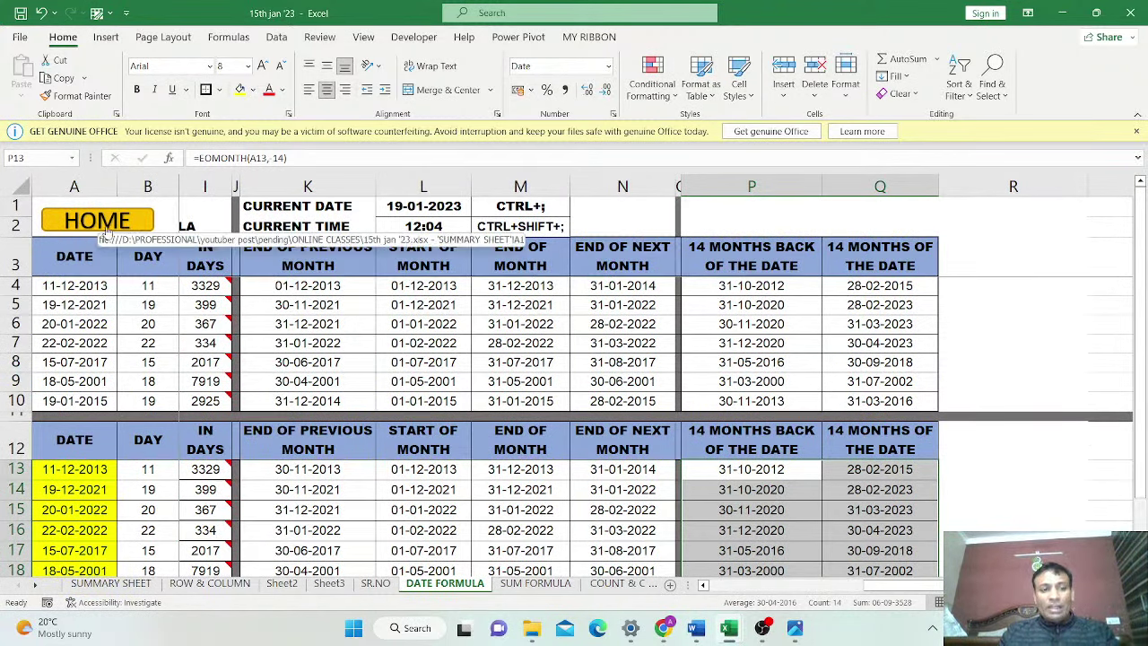
pyautogui.click(78, 230)
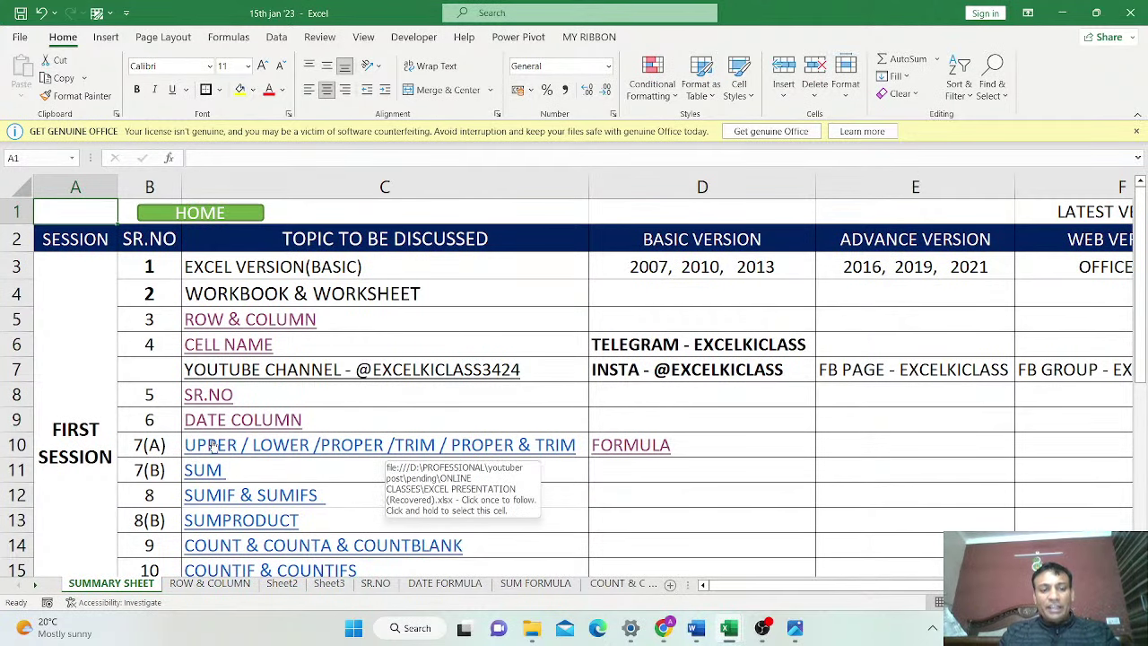
# Freeze the panes at cell C3 of SUMMARY SHEET to lock rows 1–2 and columns A:B
pyautogui.scroll(-2, 186, 456)
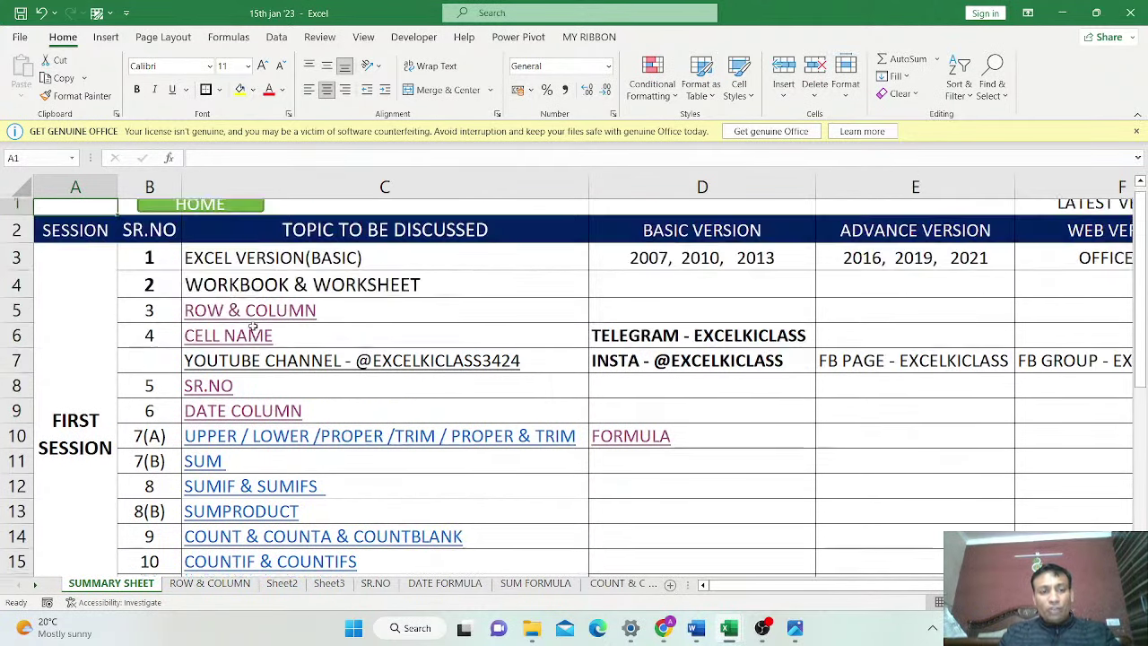
pyautogui.scroll(2, 204, 296)
pyautogui.click(232, 266)
pyautogui.hotkey('alt', 'w')
pyautogui.press('f')
pyautogui.press('f')
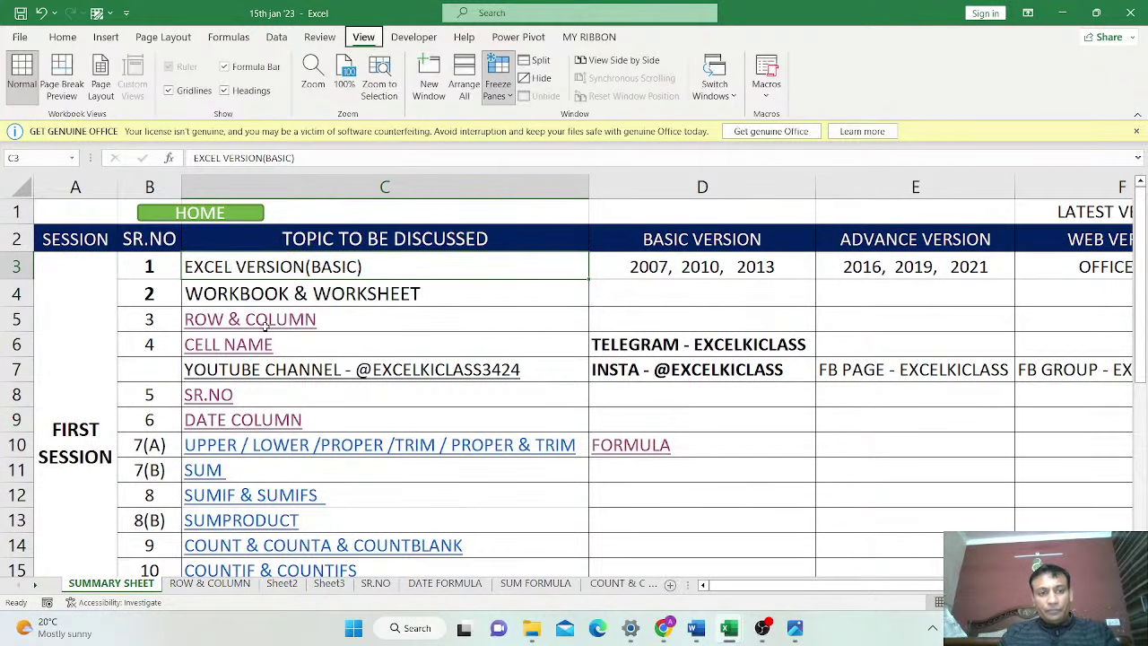
# Open the linked topic UPPER / LOWER / PROPER / TRIM / PROPER & TRIM from row 10 of the topic list
pyautogui.scroll(-2, 266, 327)
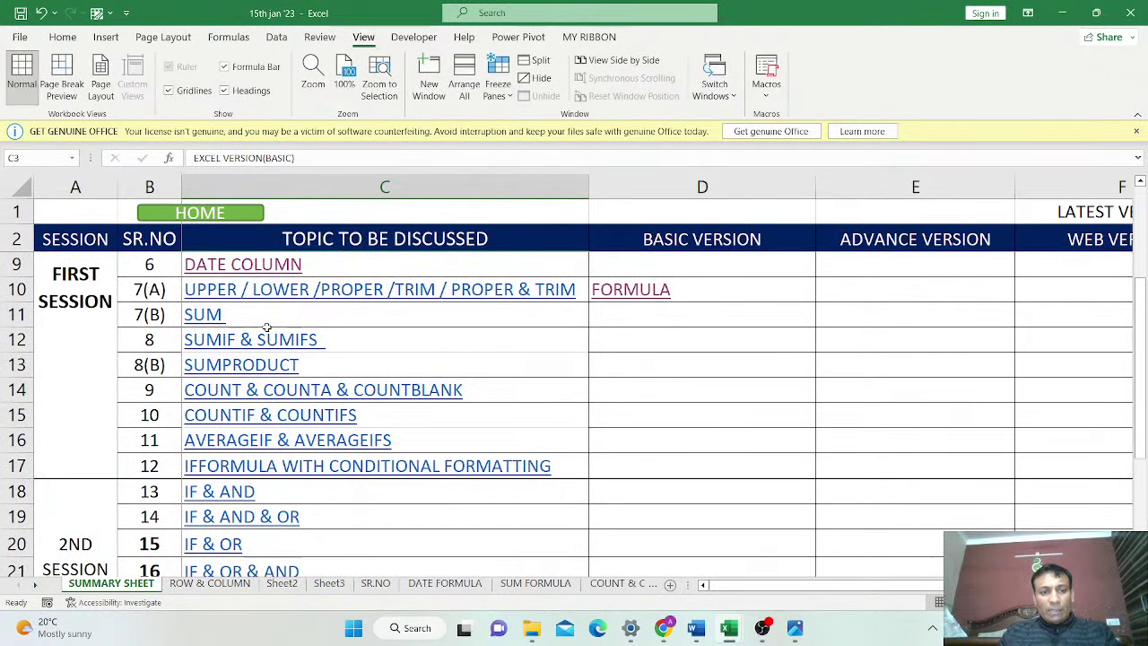
pyautogui.scroll(1, 266, 328)
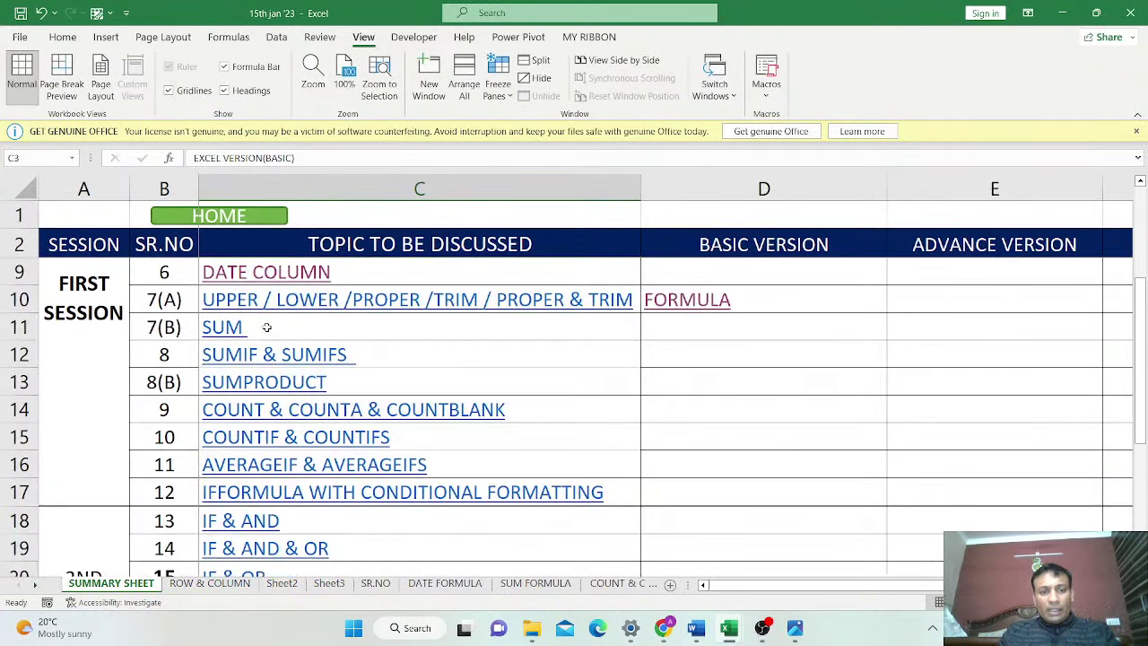
pyautogui.click(398, 309)
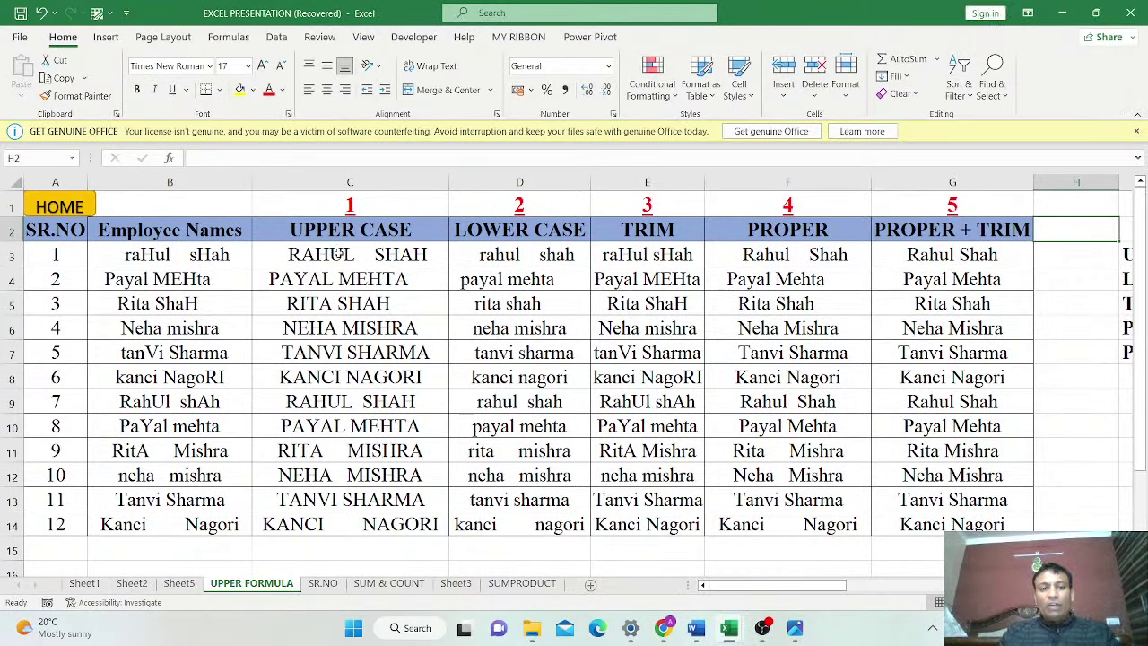
# Clear the existing results in C3:G14 and highlight the Employee Names column B2:B14 with yellow fill
pyautogui.moveTo(339, 254); pyautogui.dragTo(922, 523)
pyautogui.press('Delete')
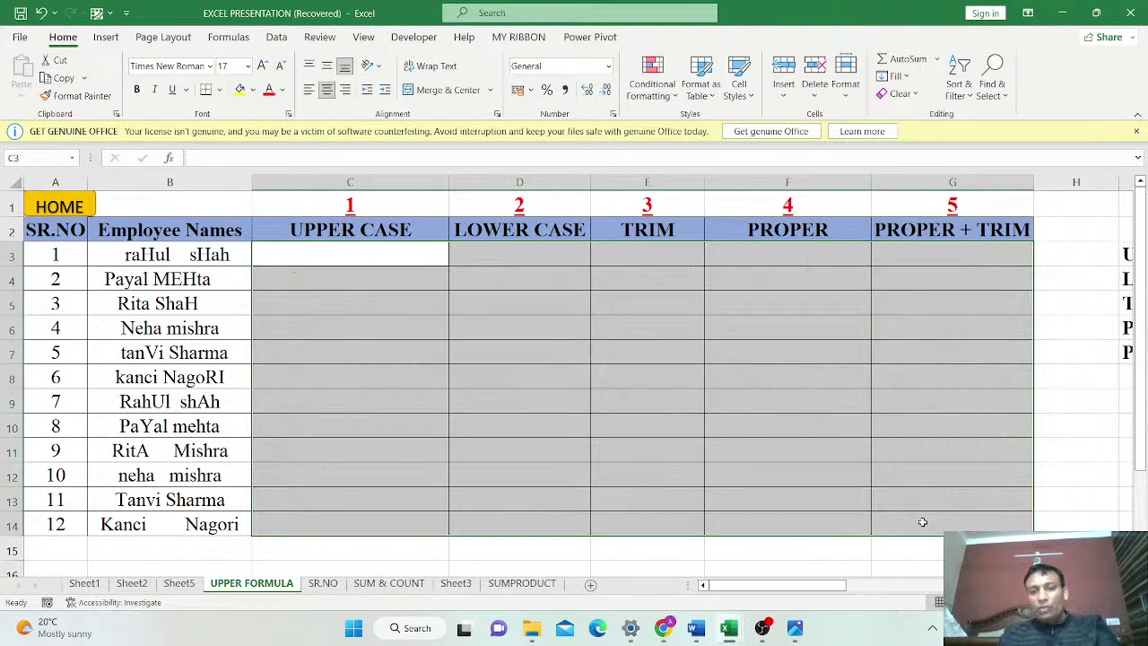
pyautogui.click(347, 257)
pyautogui.moveTo(185, 231); pyautogui.dragTo(180, 525)
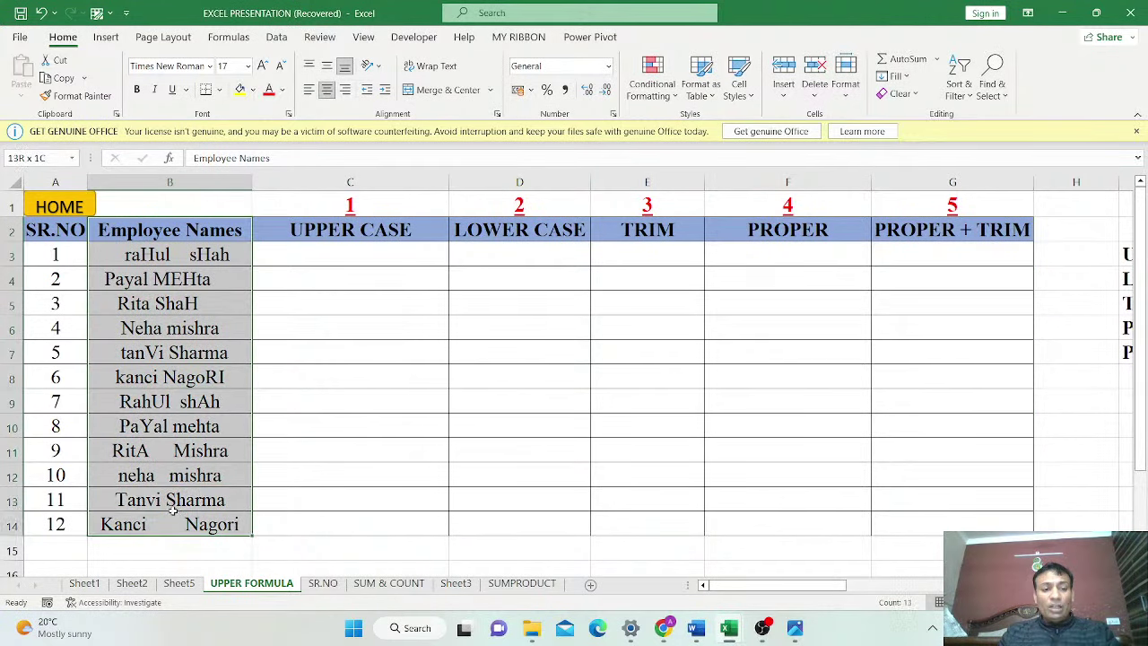
pyautogui.click(239, 89)
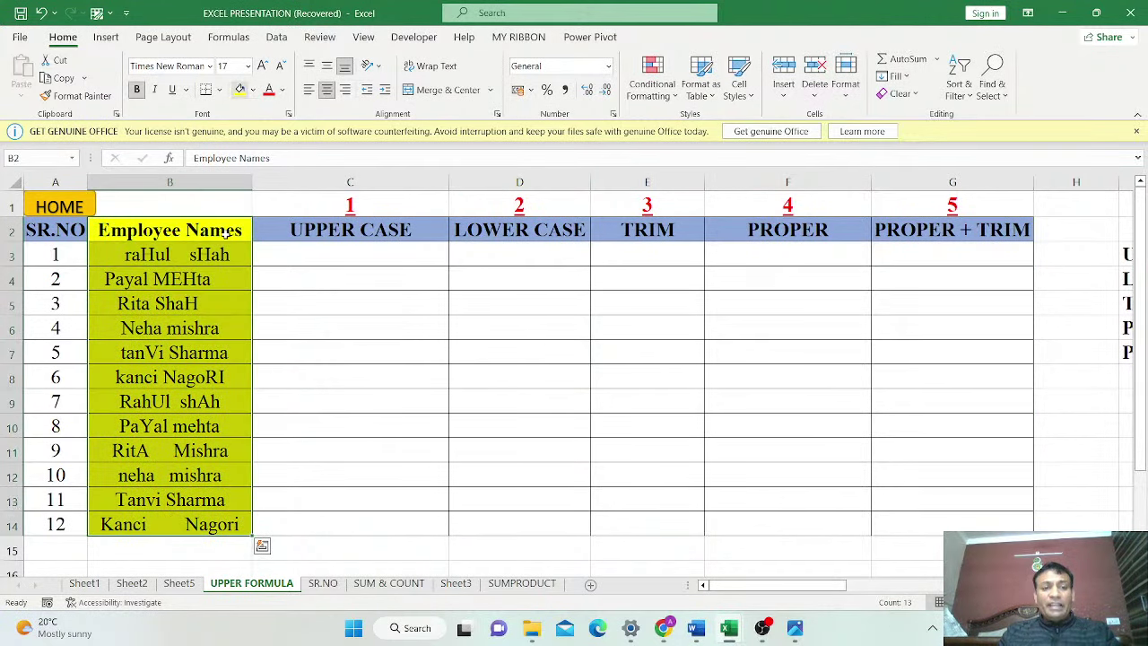
# Examine the spacing and letter case of the first employee name in B3 without changing it
pyautogui.click(133, 257)
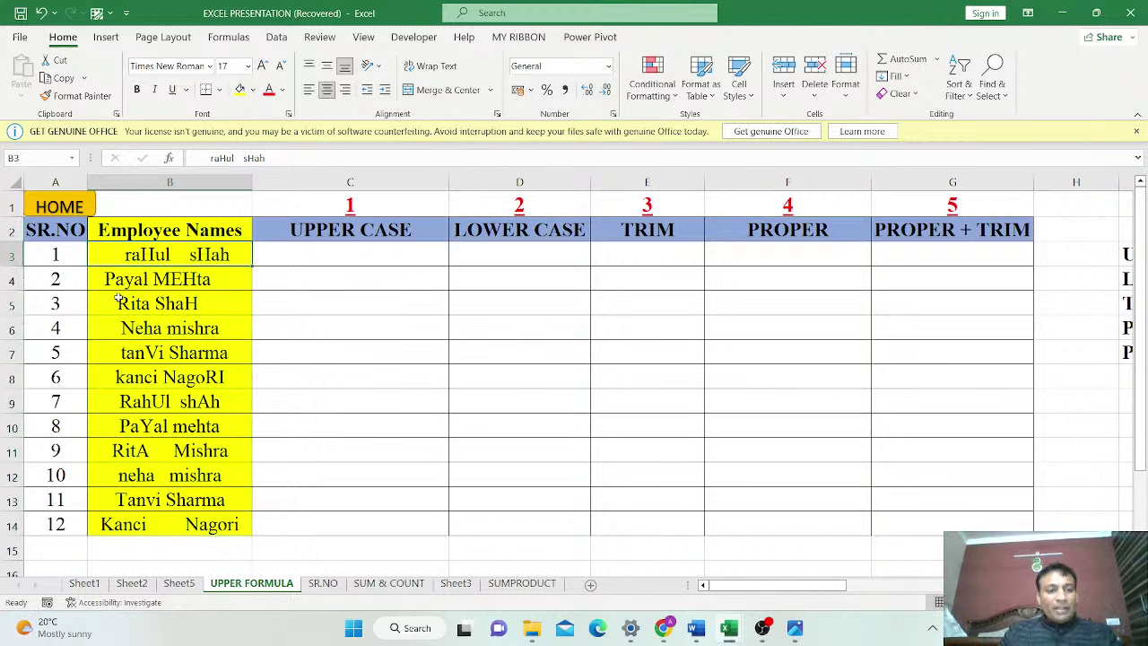
pyautogui.doubleClick(175, 253)
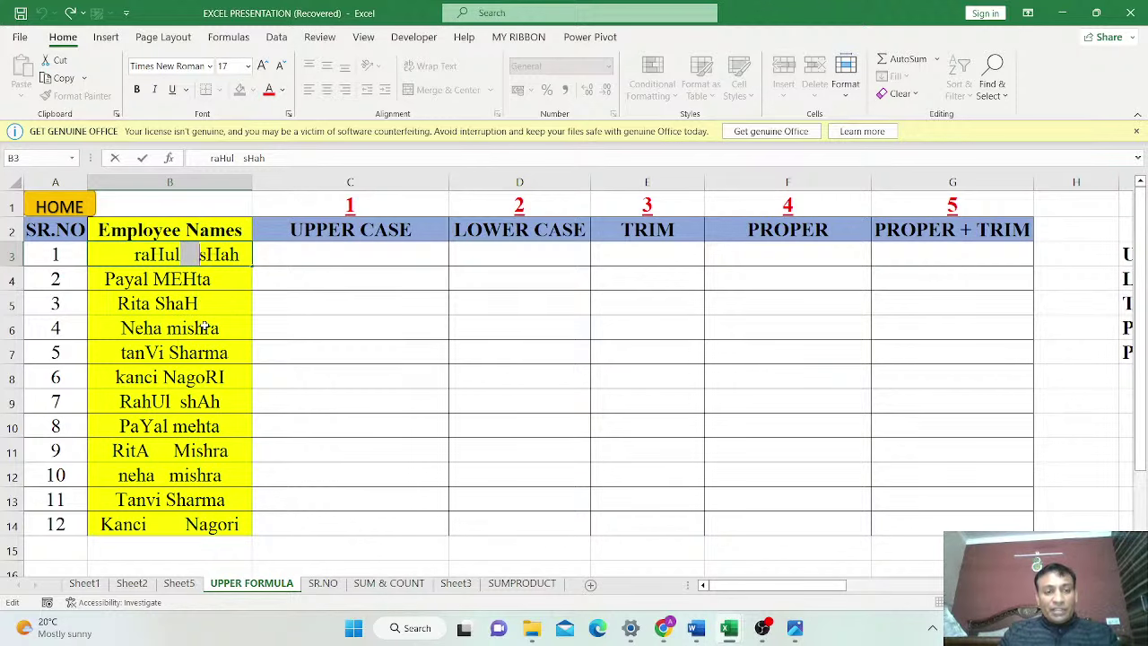
pyautogui.press('Escape')
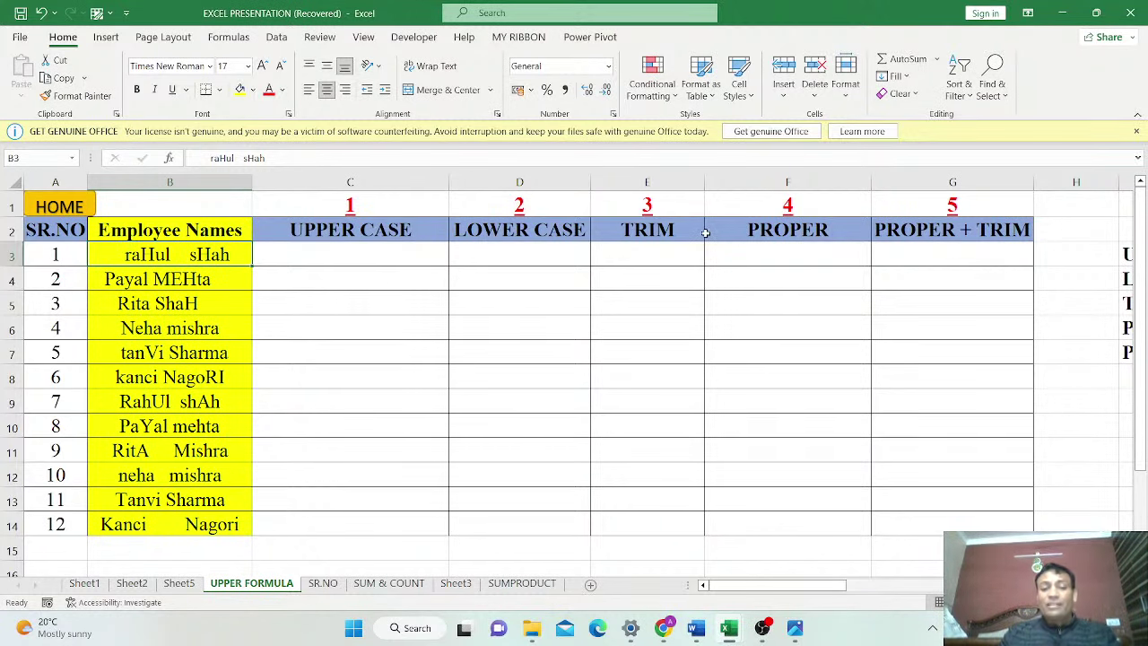
# Enter the formula =UPPER(B3) in cell C3 under UPPER CASE
pyautogui.click(368, 255)
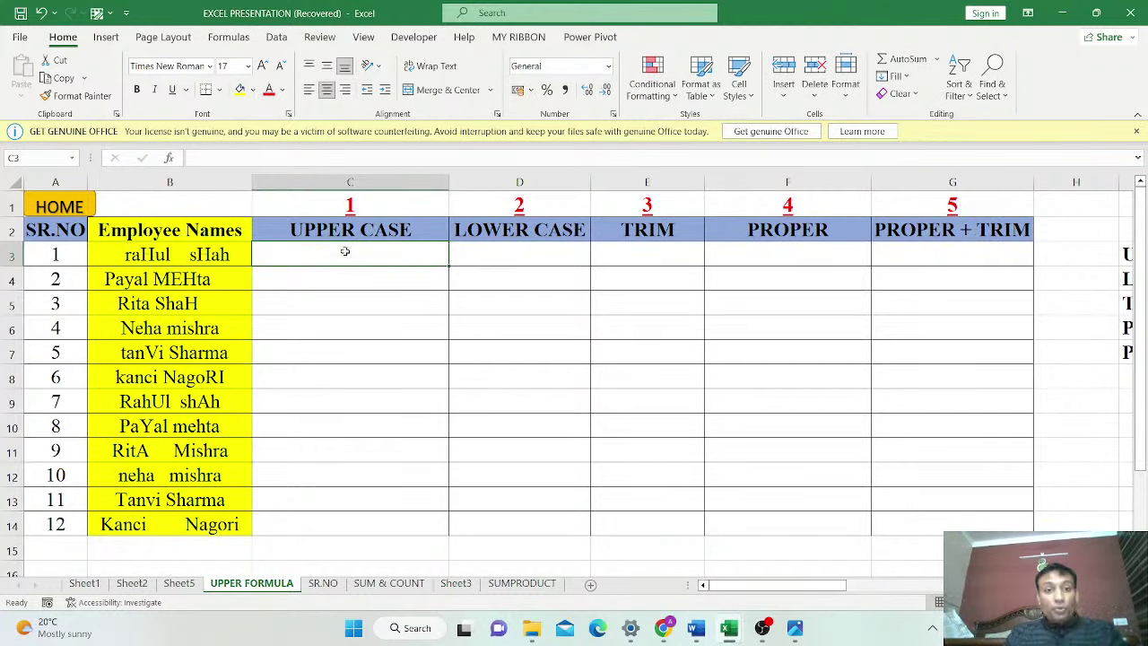
pyautogui.write('=')
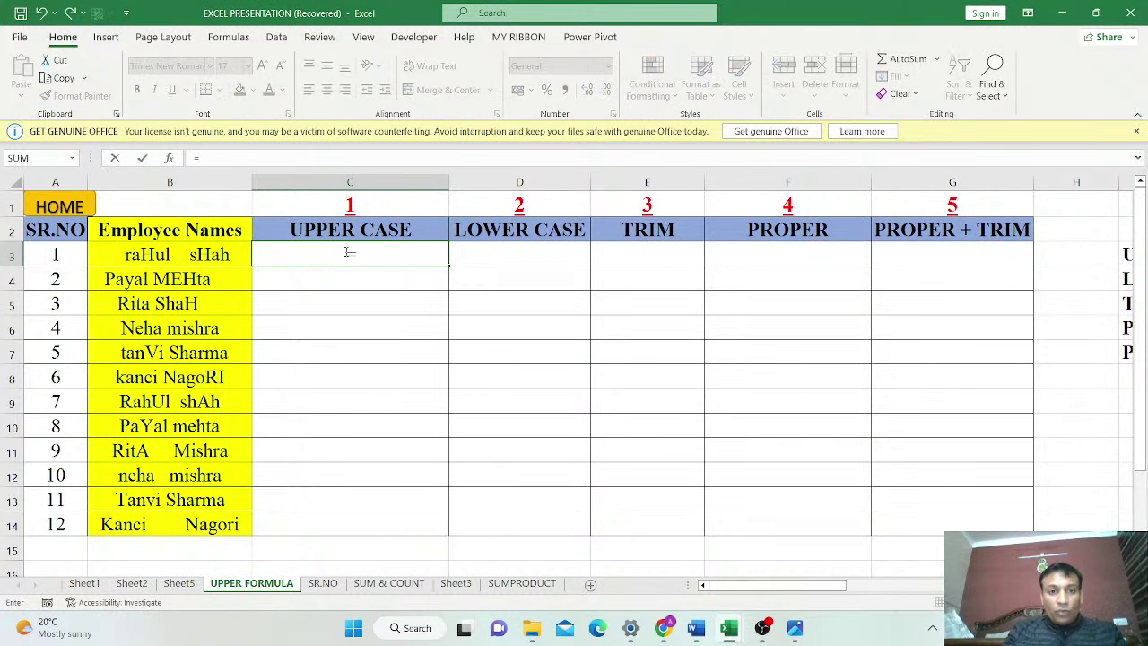
pyautogui.write('UPPER(')
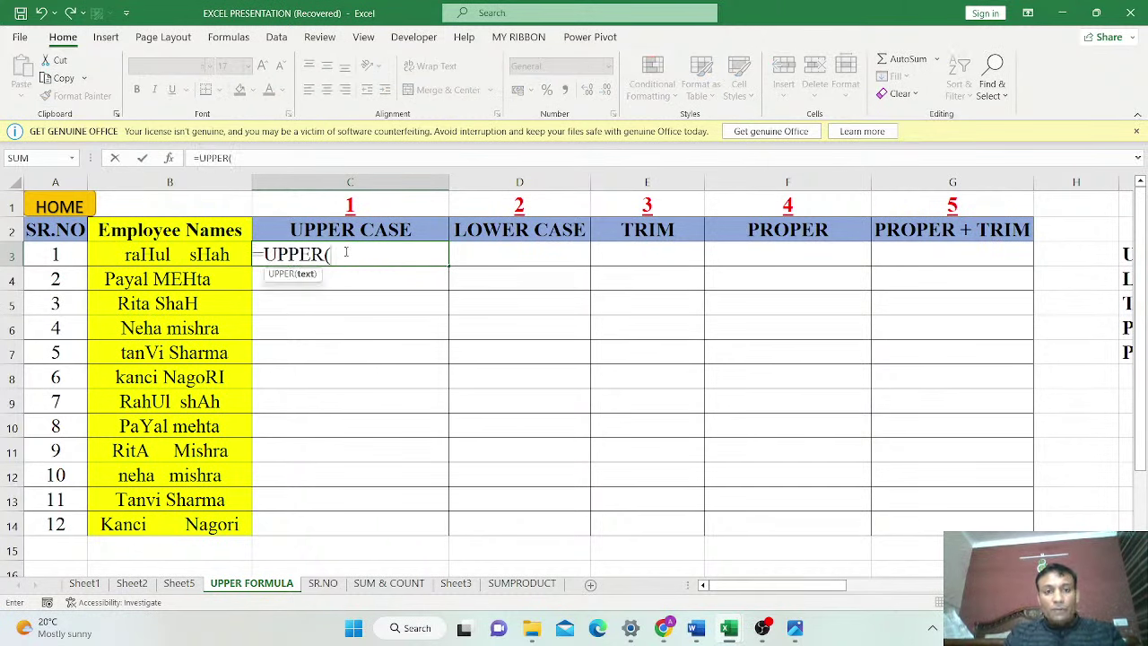
pyautogui.click(192, 255)
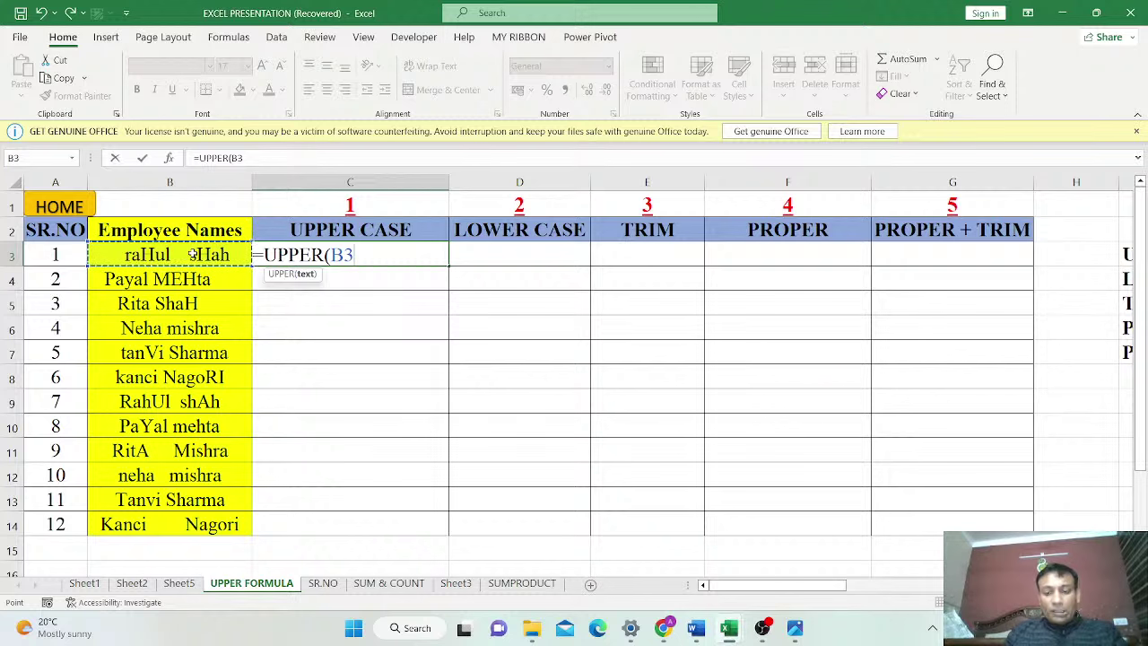
pyautogui.write(')')
pyautogui.press('Return')
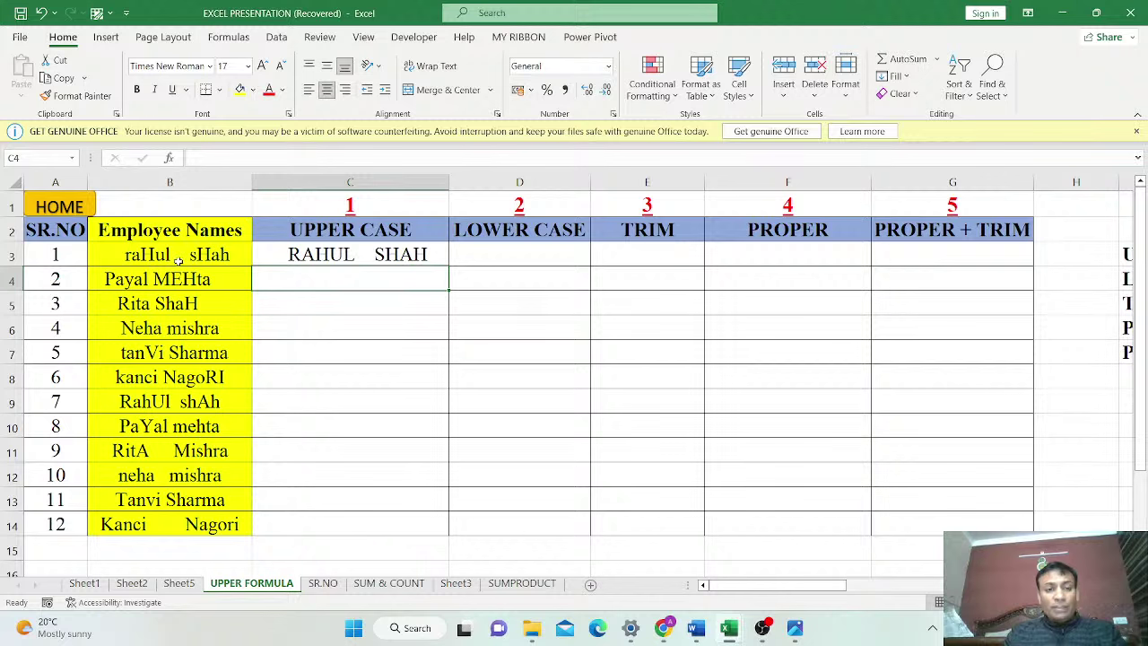
# Enter the formula =LOWER(B3) in cell D3 under LOWER CASE
pyautogui.click(507, 248)
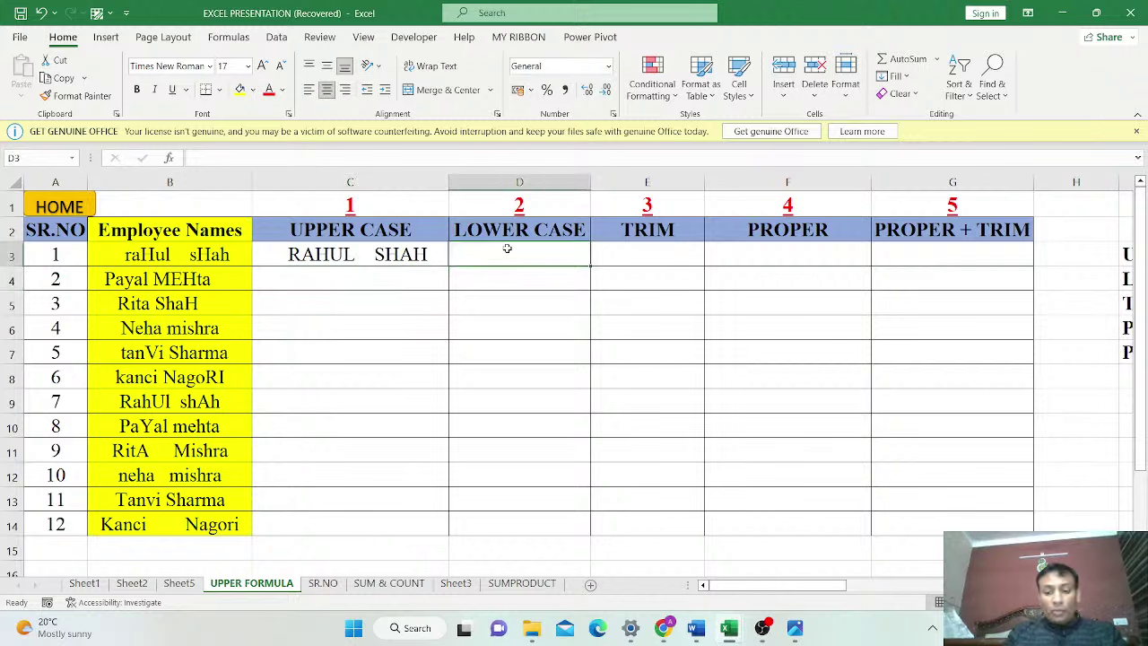
pyautogui.write('=LOWER(')
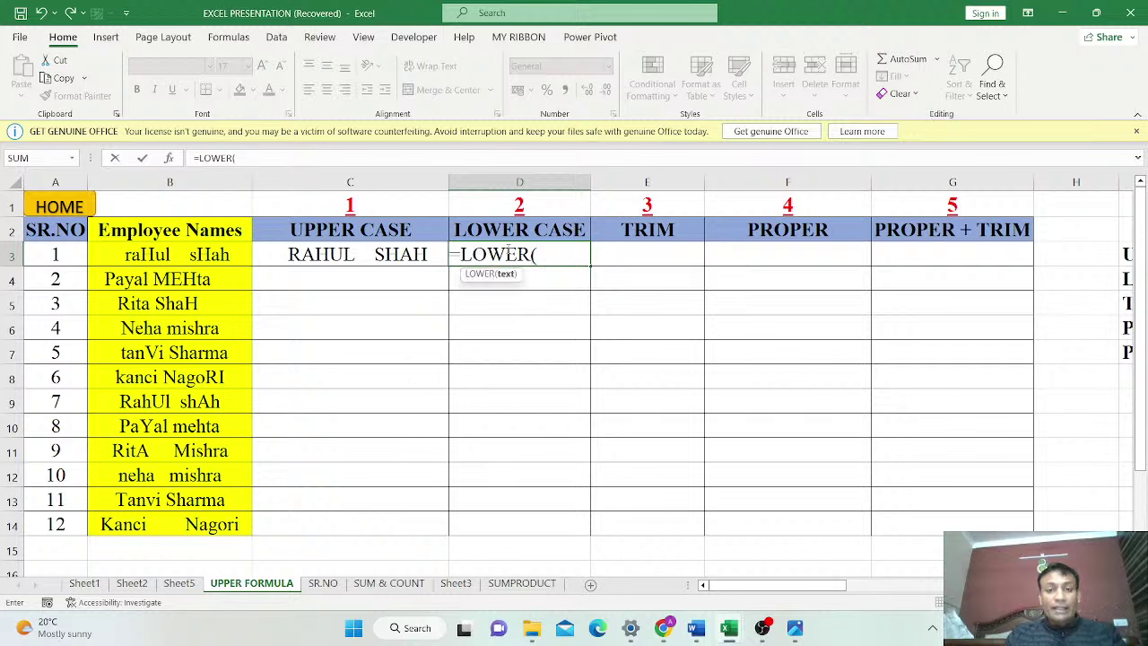
pyautogui.click(225, 256)
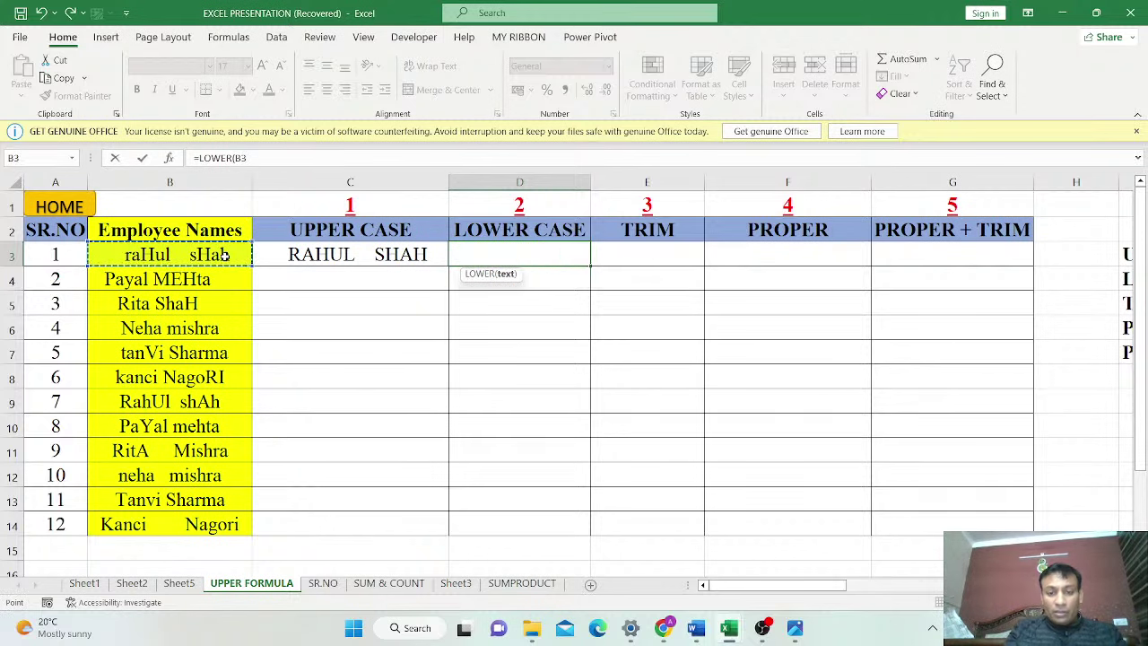
pyautogui.write(')')
pyautogui.press('Return')
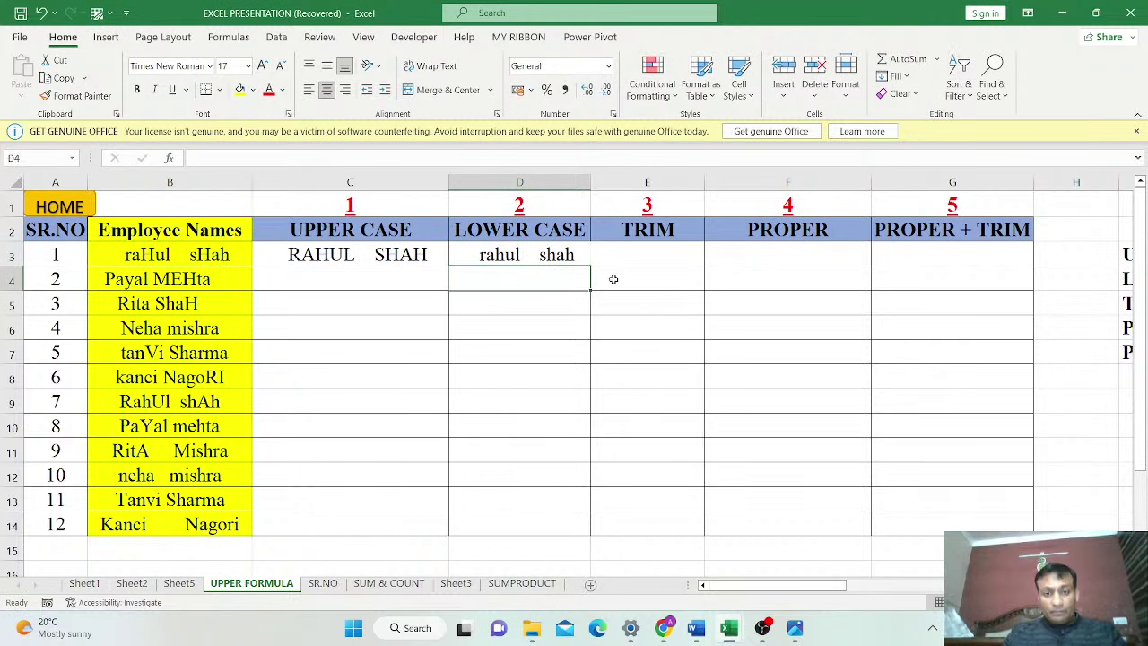
# Enter the formula =TRIM(B3) in cell E3 under TRIM and compare it with the original name in B3
pyautogui.click(667, 261)
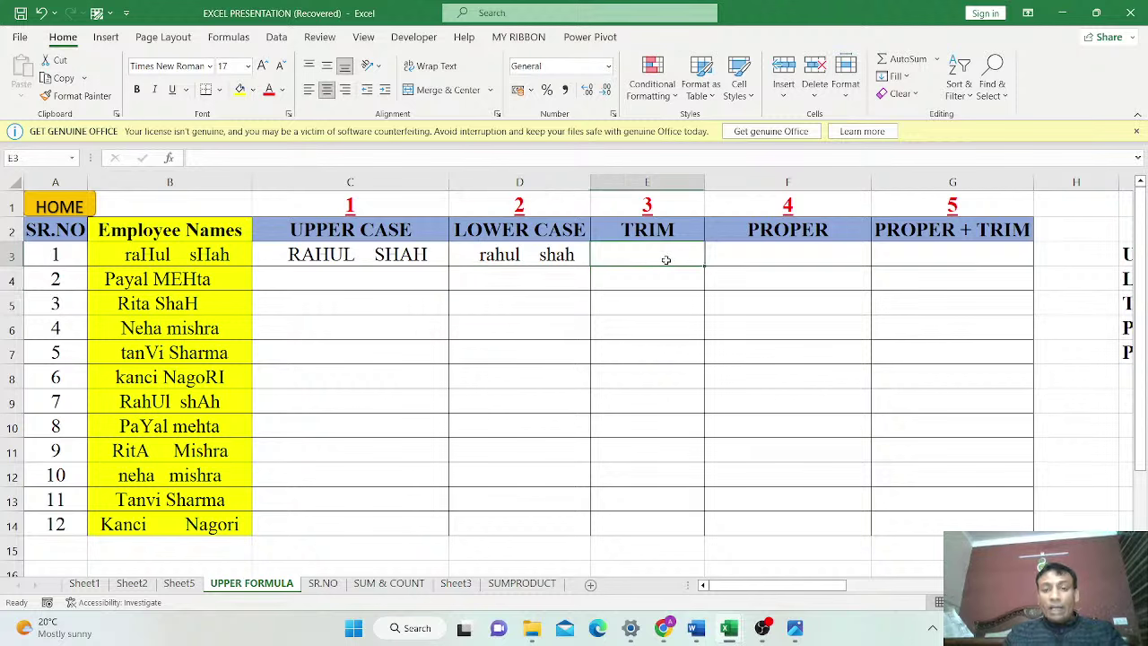
pyautogui.write('=')
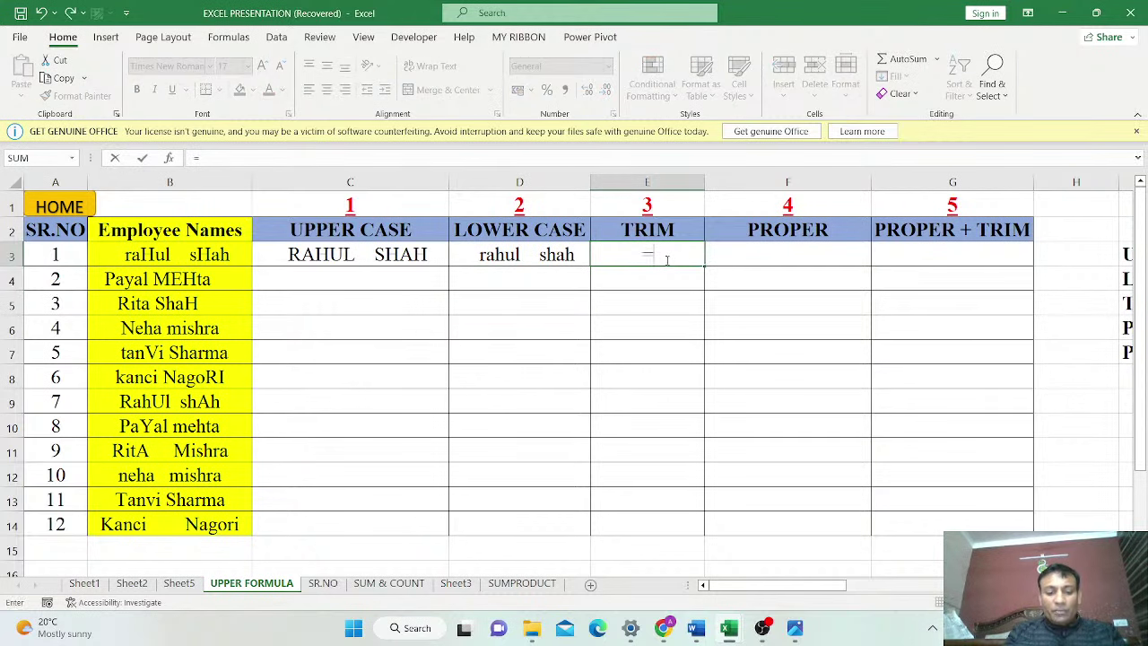
pyautogui.write('TRIM(')
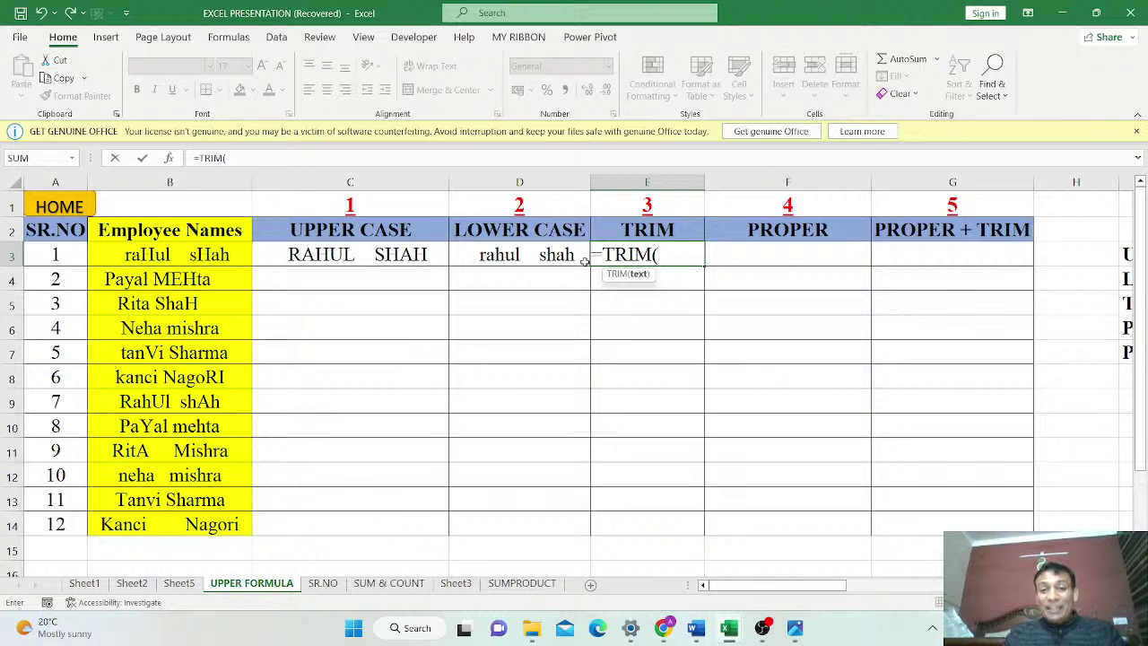
pyautogui.click(219, 258)
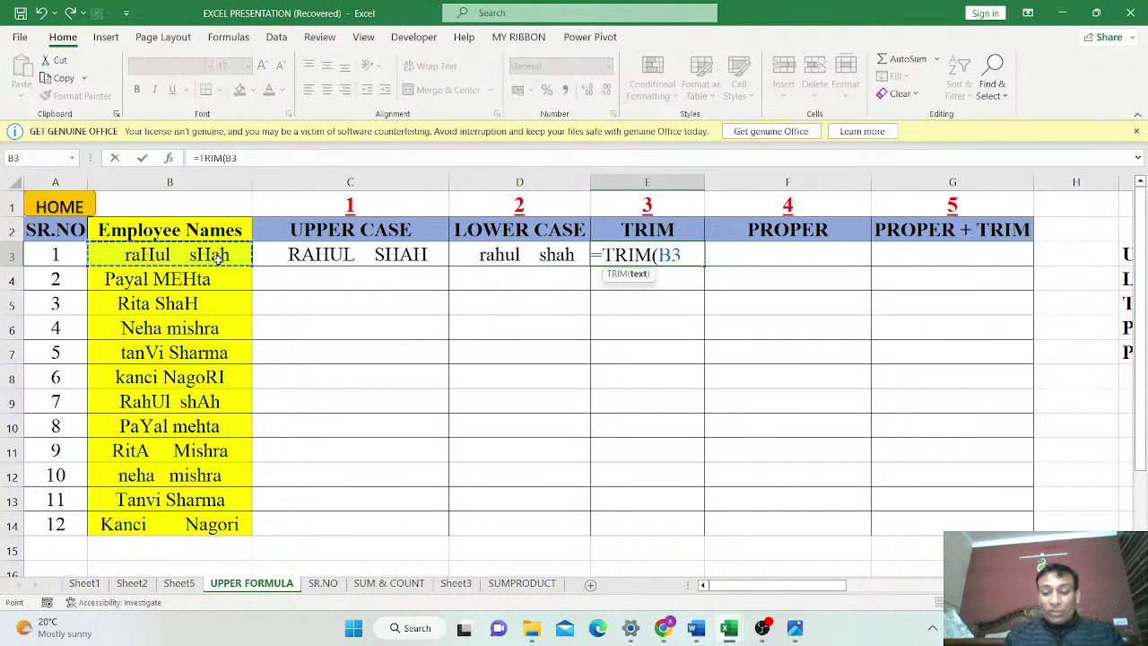
pyautogui.write(')')
pyautogui.press('Return')
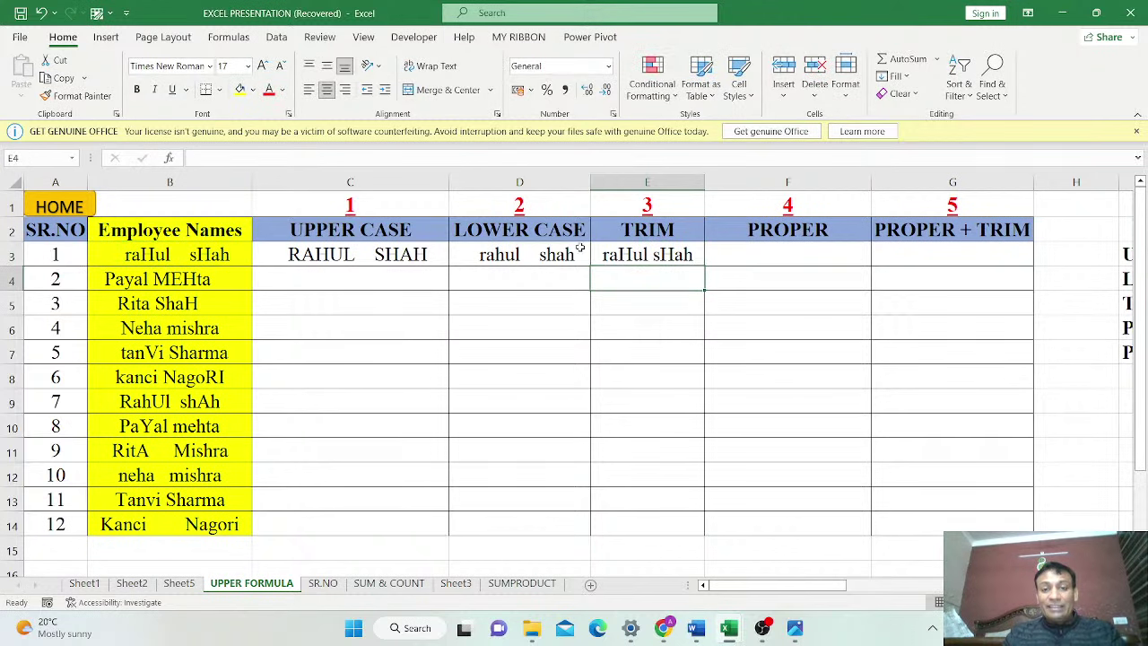
pyautogui.click(182, 254)
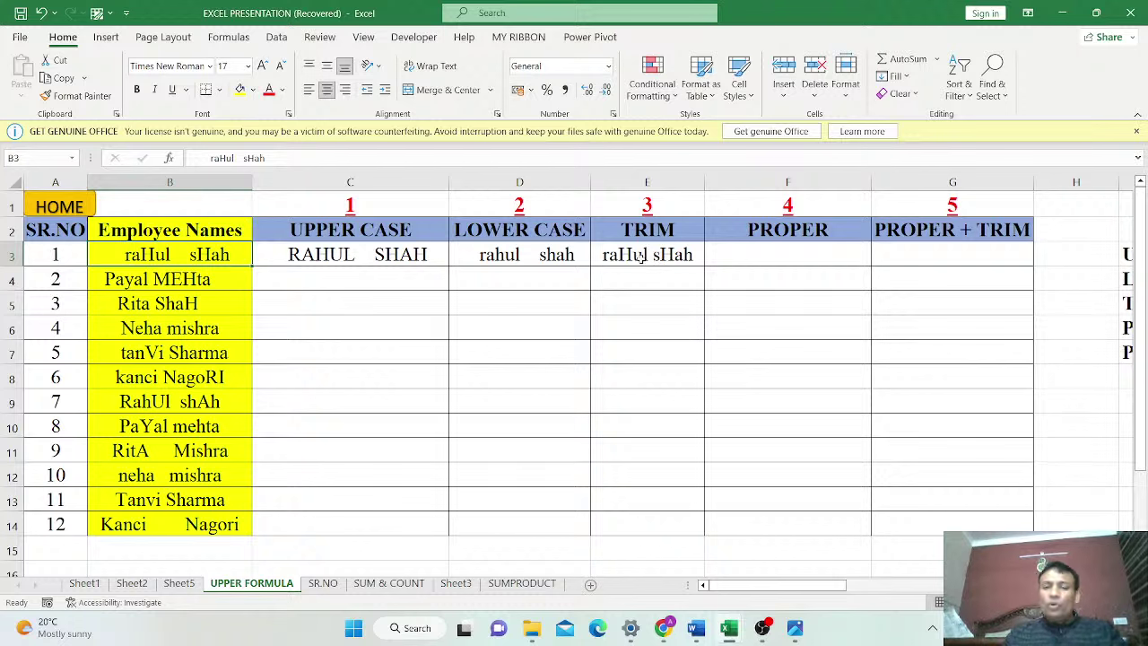
# Enter the formula =PROPER(B3) in cell F3 under PROPER
pyautogui.click(733, 254)
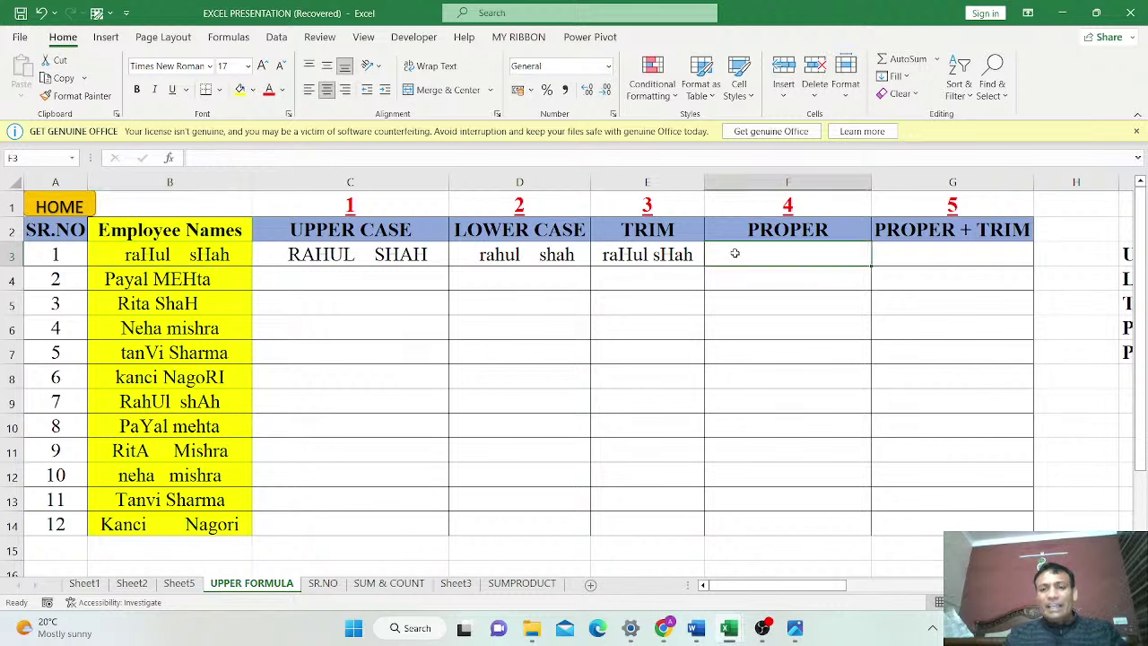
pyautogui.write('=PROP')
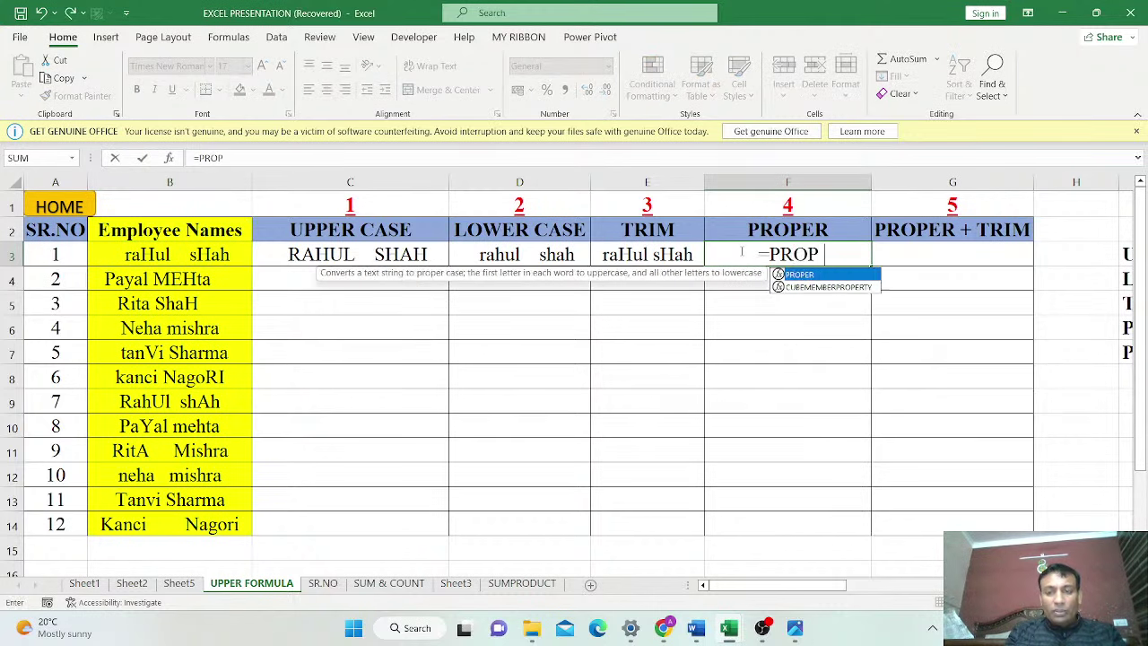
pyautogui.write('ER(')
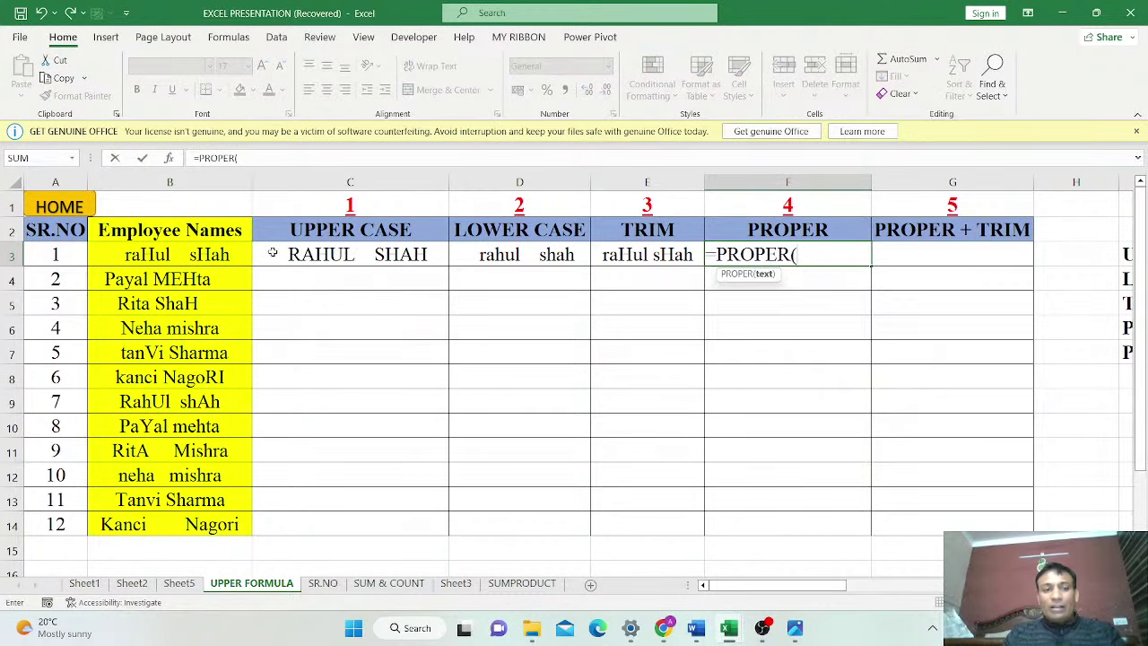
pyautogui.click(238, 254)
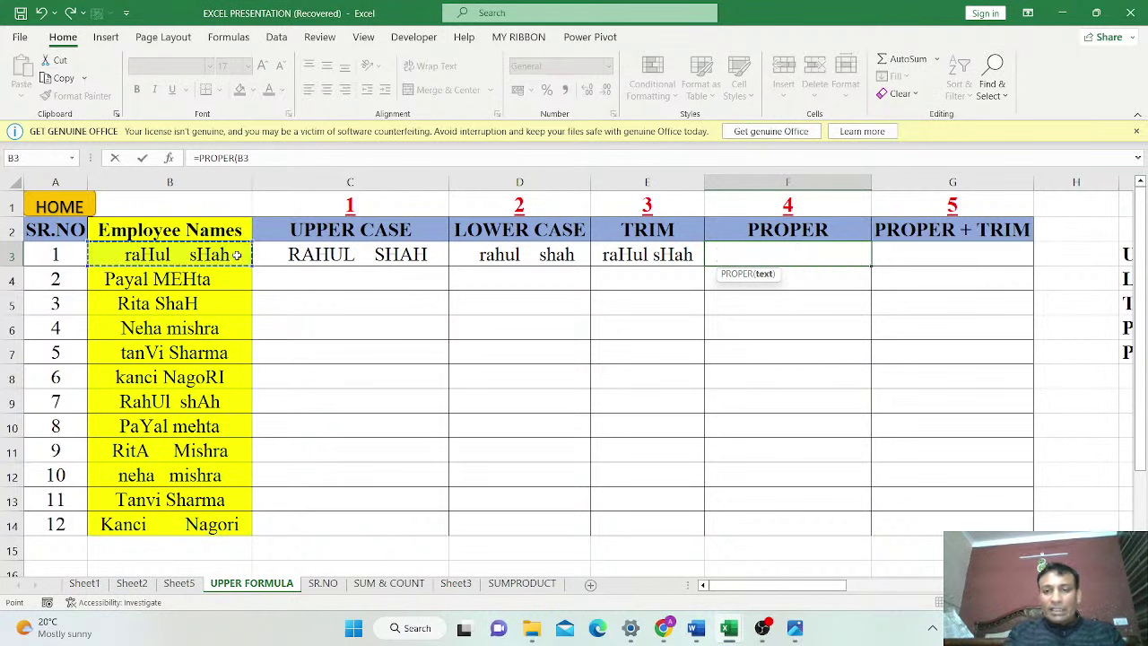
pyautogui.write(')')
pyautogui.press('Return')
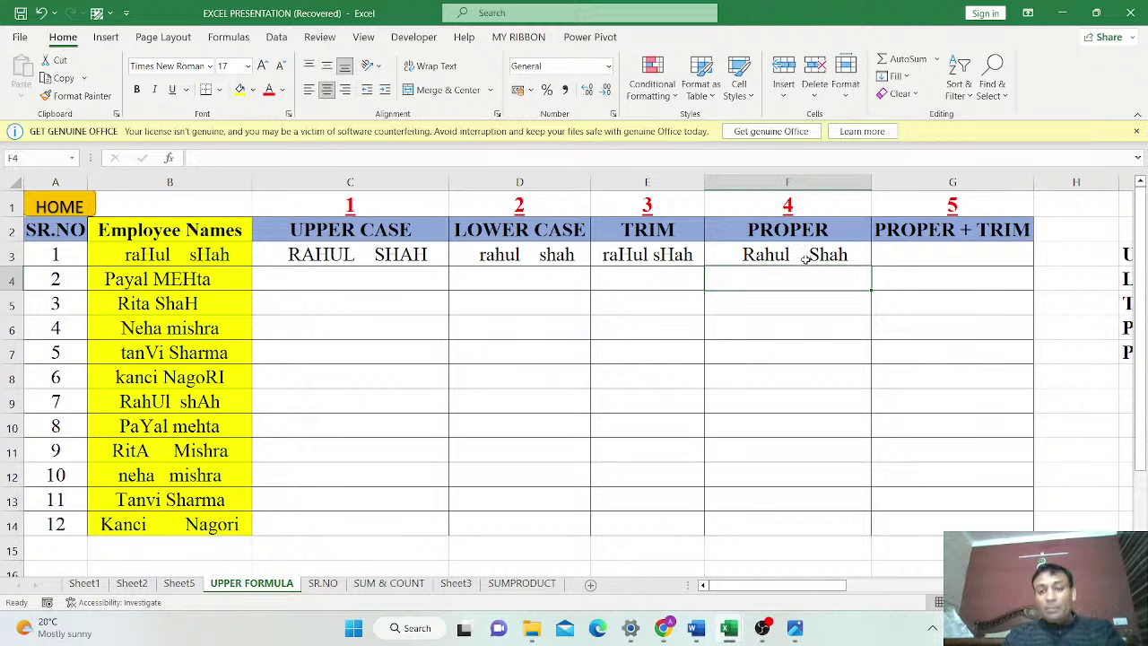
# Enter the nested formula =PROPER(TRIM(B3)) in cell G3 under PROPER + TRIM, closing both parentheses
pyautogui.click(936, 255)
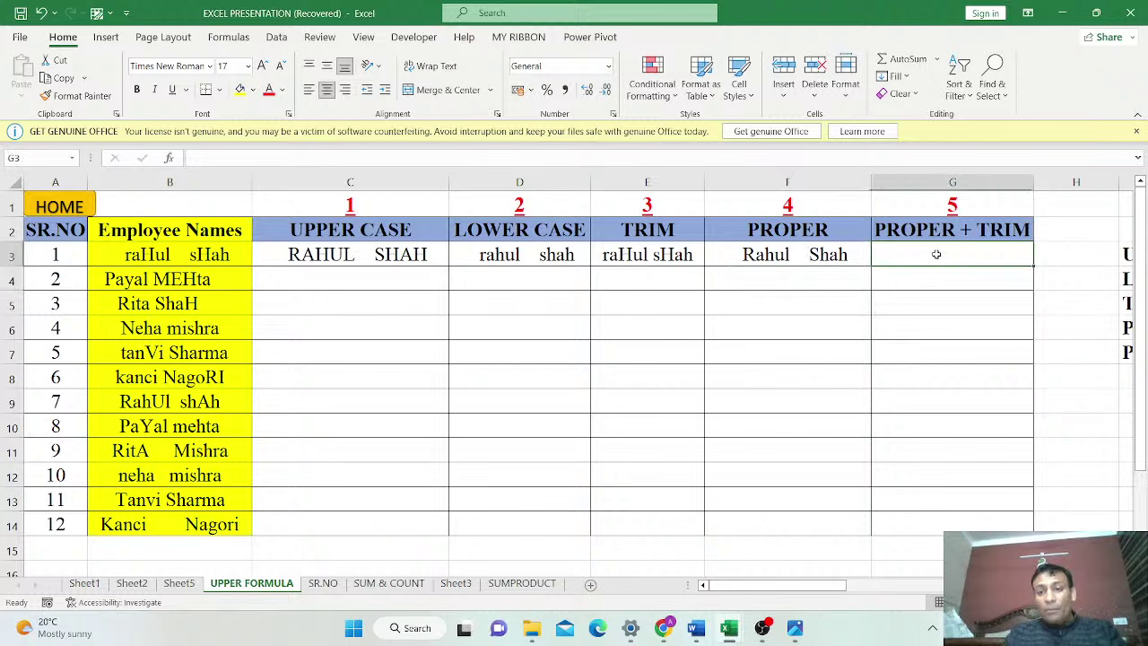
pyautogui.click(787, 258)
pyautogui.click(660, 257)
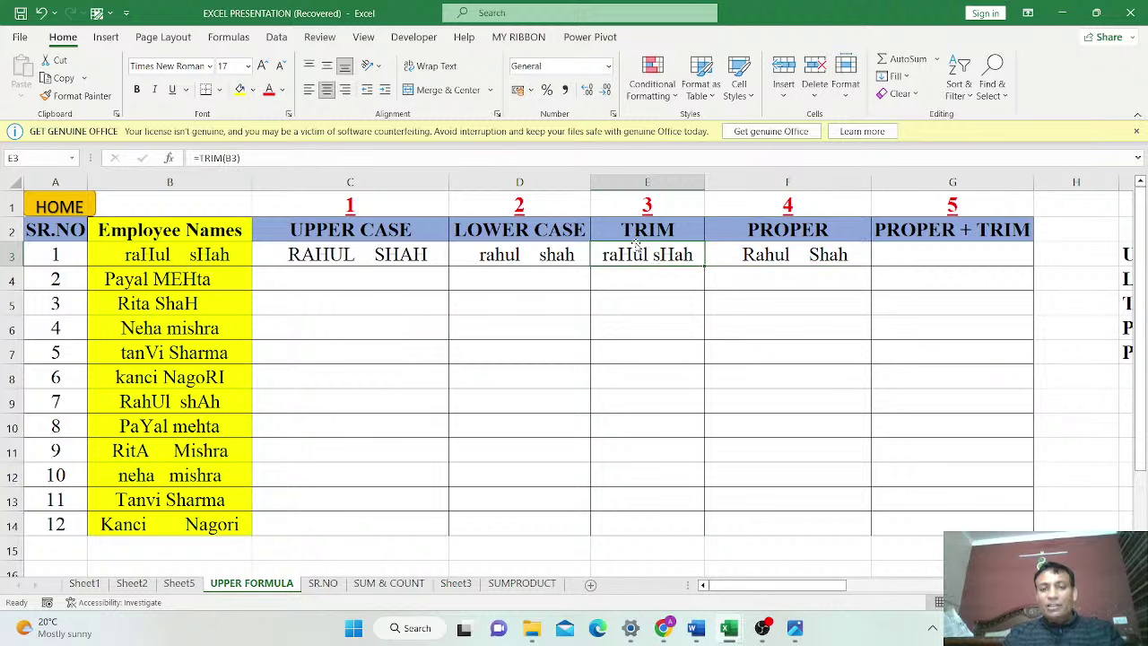
pyautogui.click(911, 257)
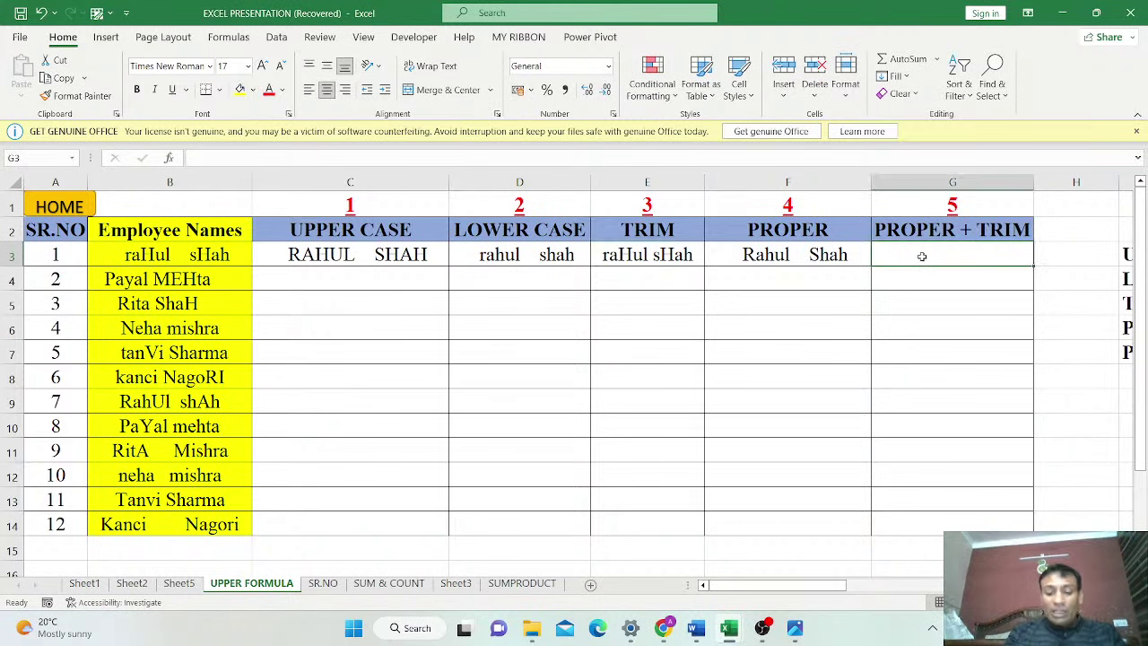
pyautogui.write('=PROP')
pyautogui.press('Tab')
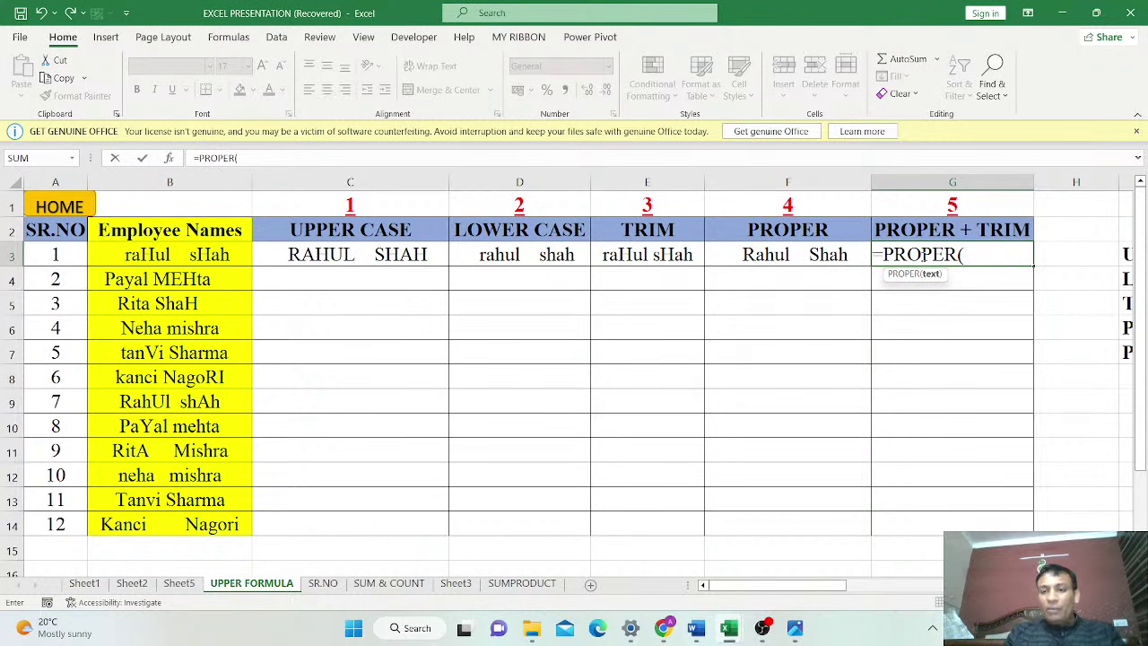
pyautogui.write('TRI')
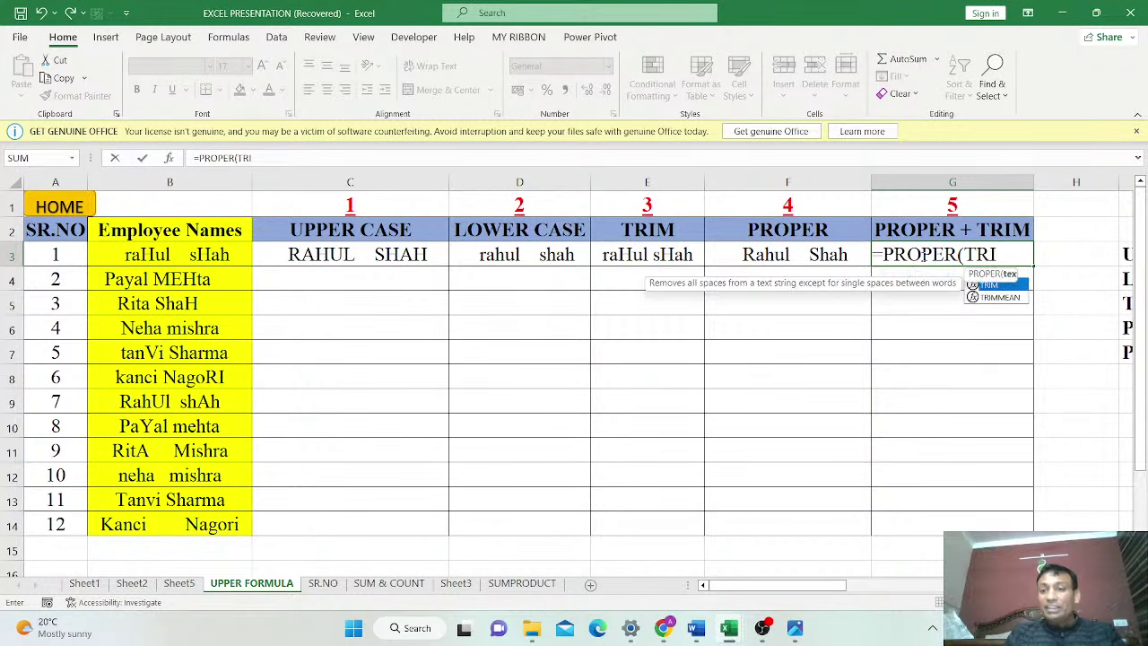
pyautogui.press('Tab')
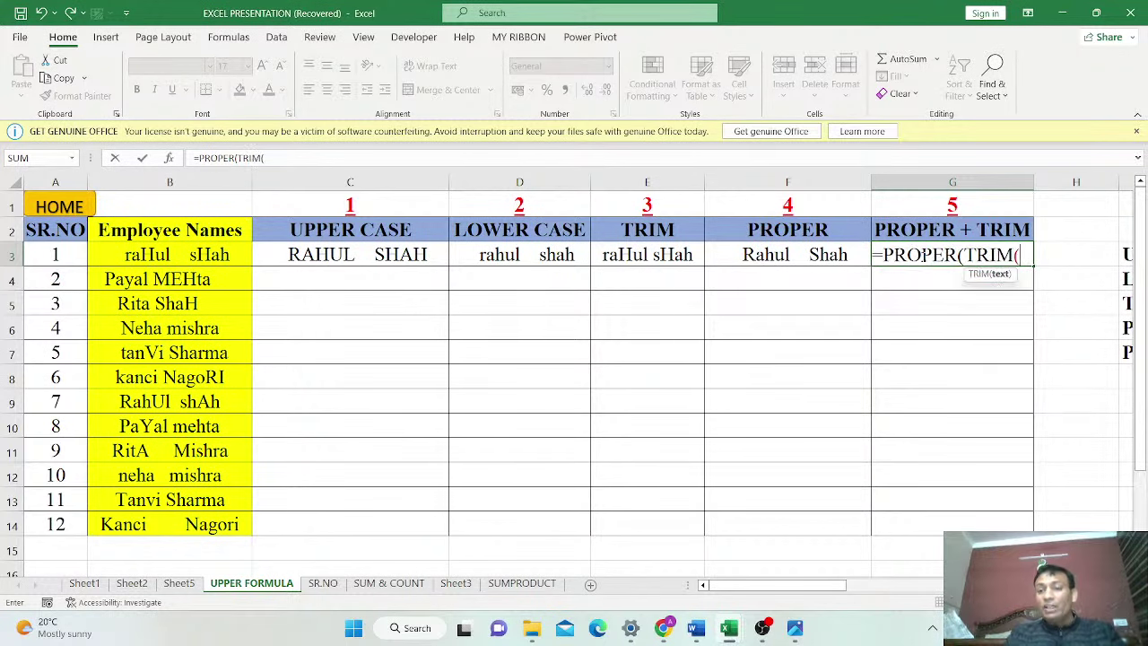
pyautogui.click(182, 257)
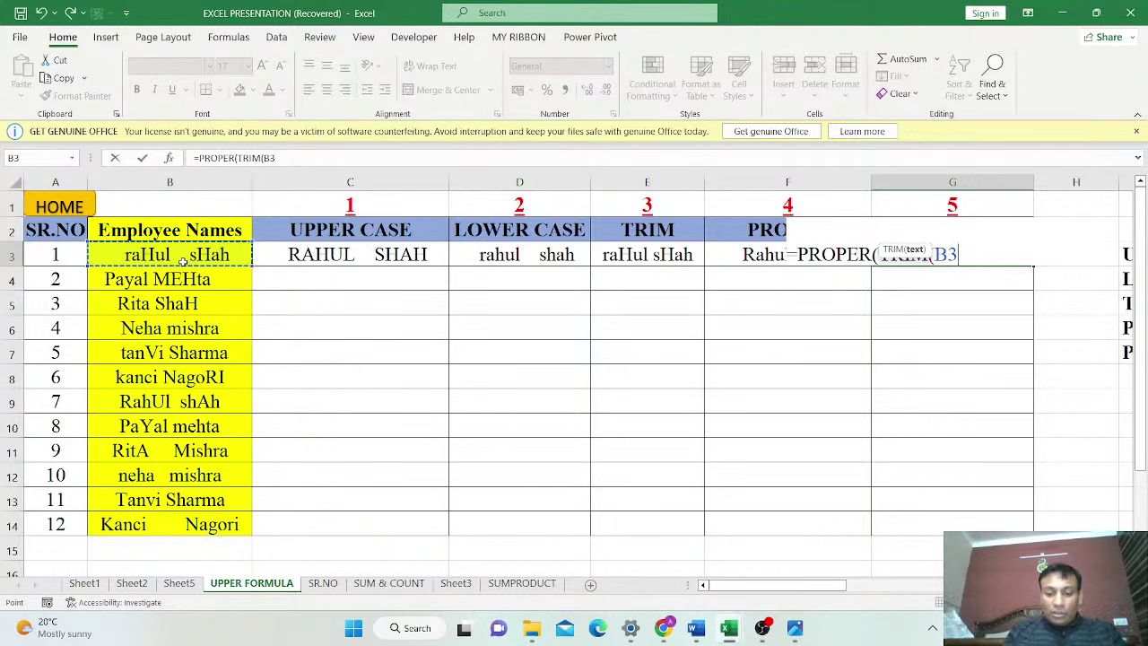
pyautogui.write(')')
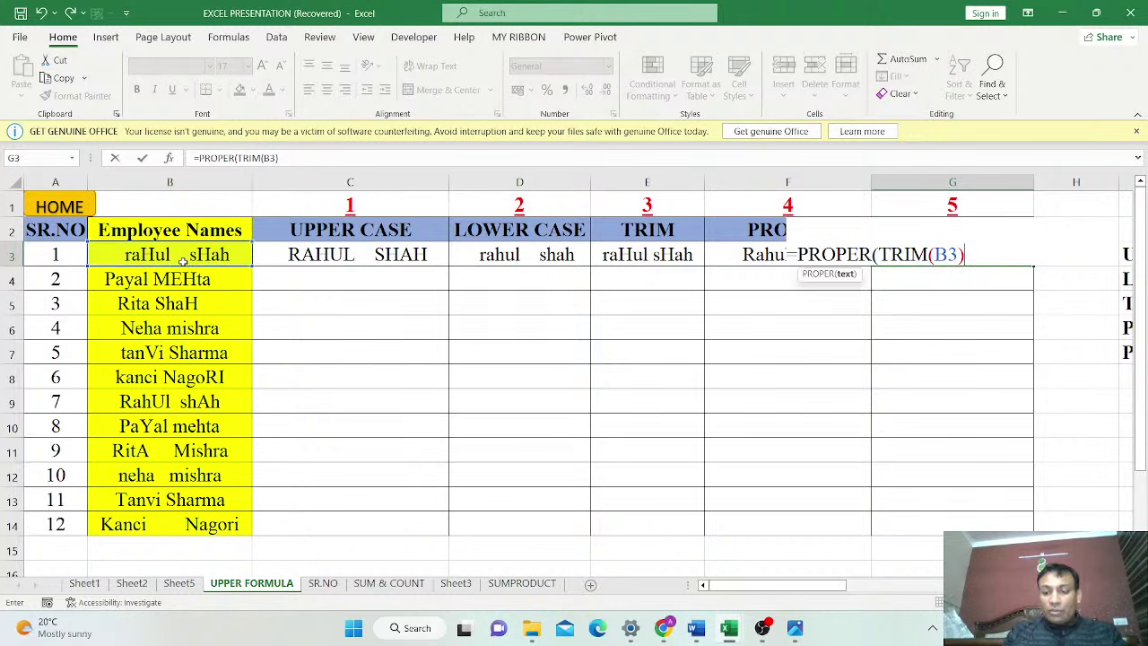
pyautogui.press('Return')
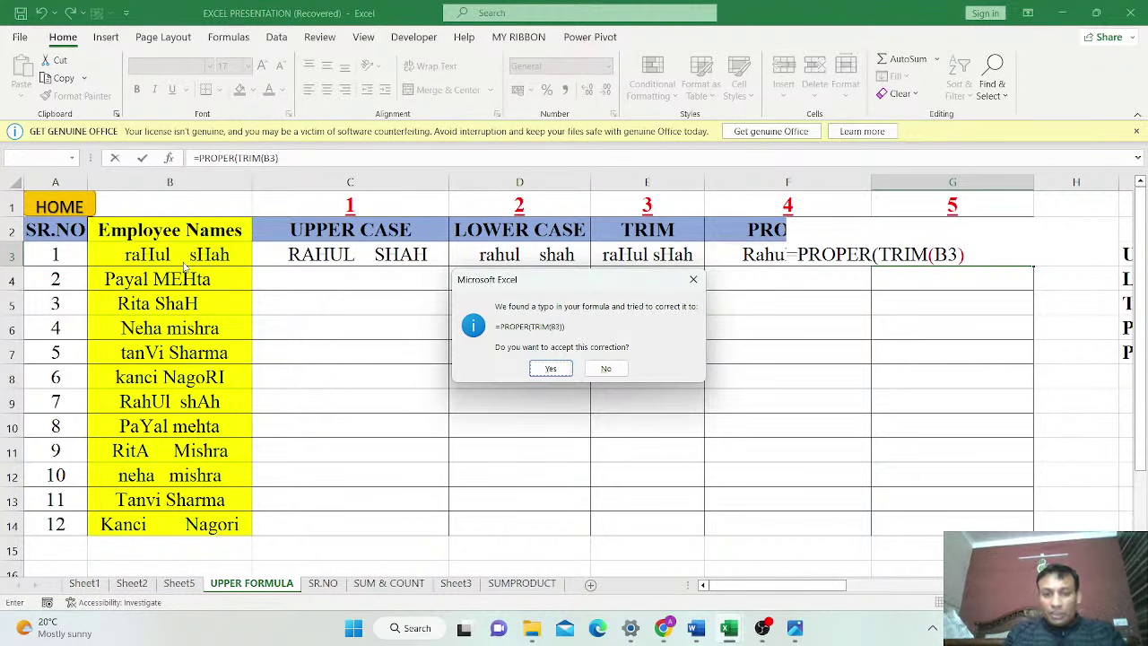
pyautogui.press('n')
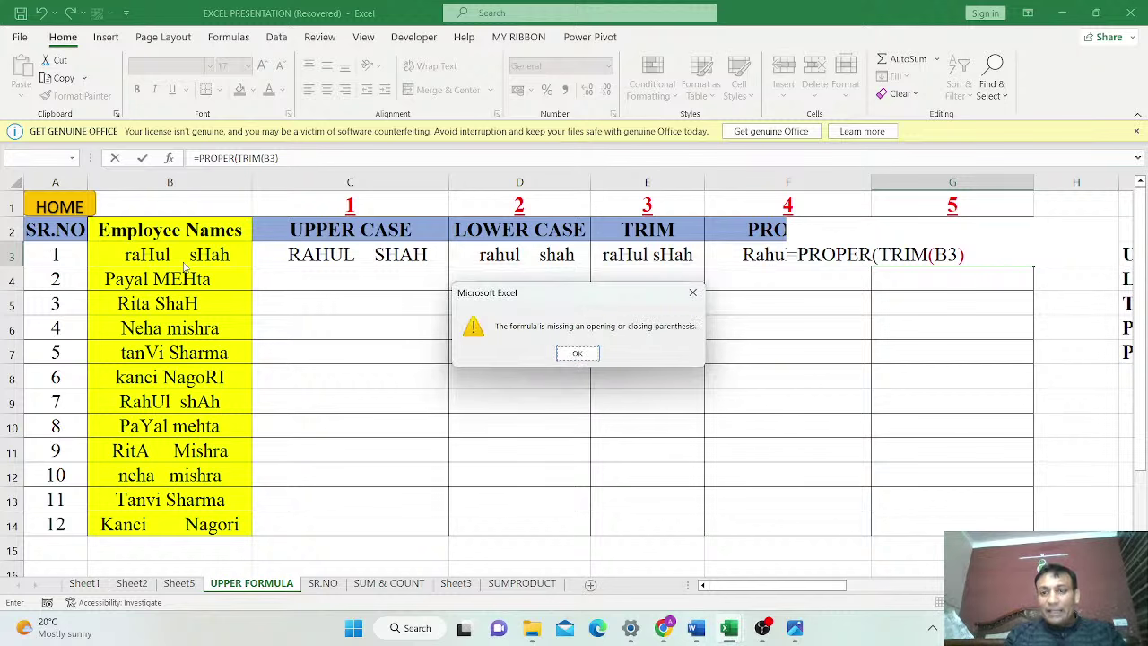
pyautogui.press('Return')
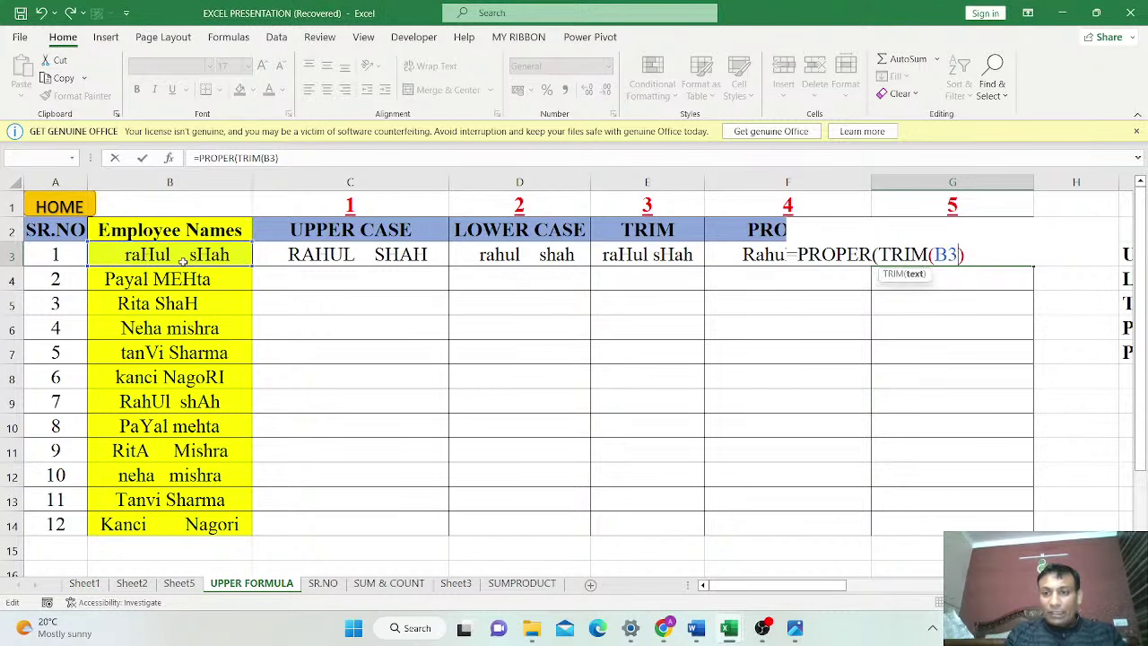
pyautogui.press('End')
pyautogui.write(')')
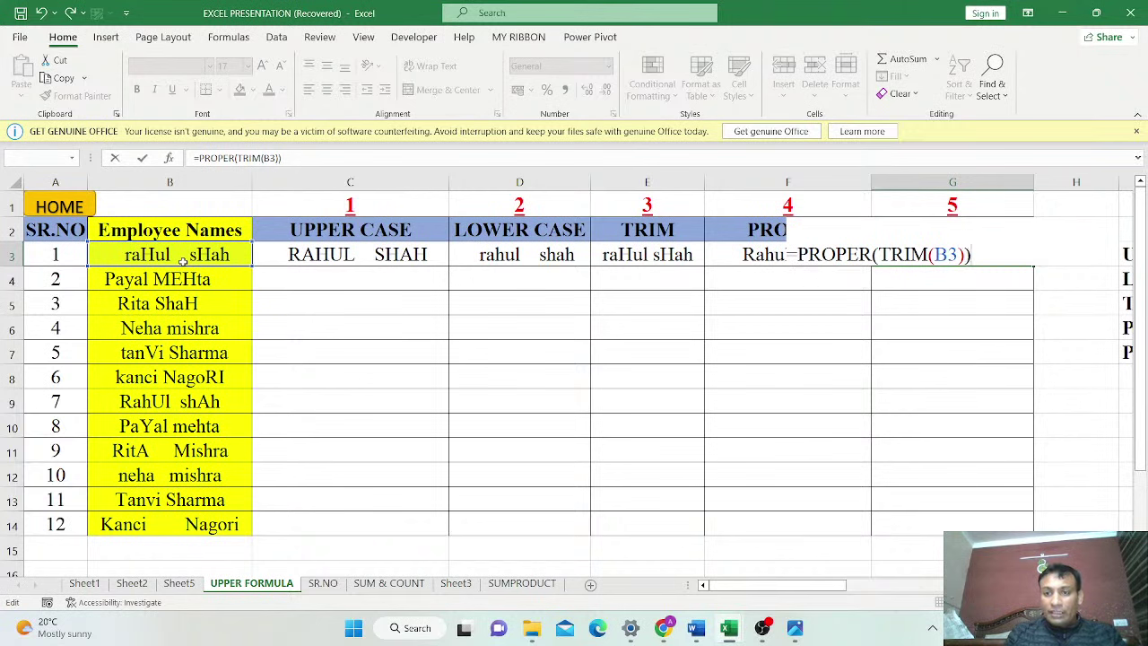
pyautogui.press('Return')
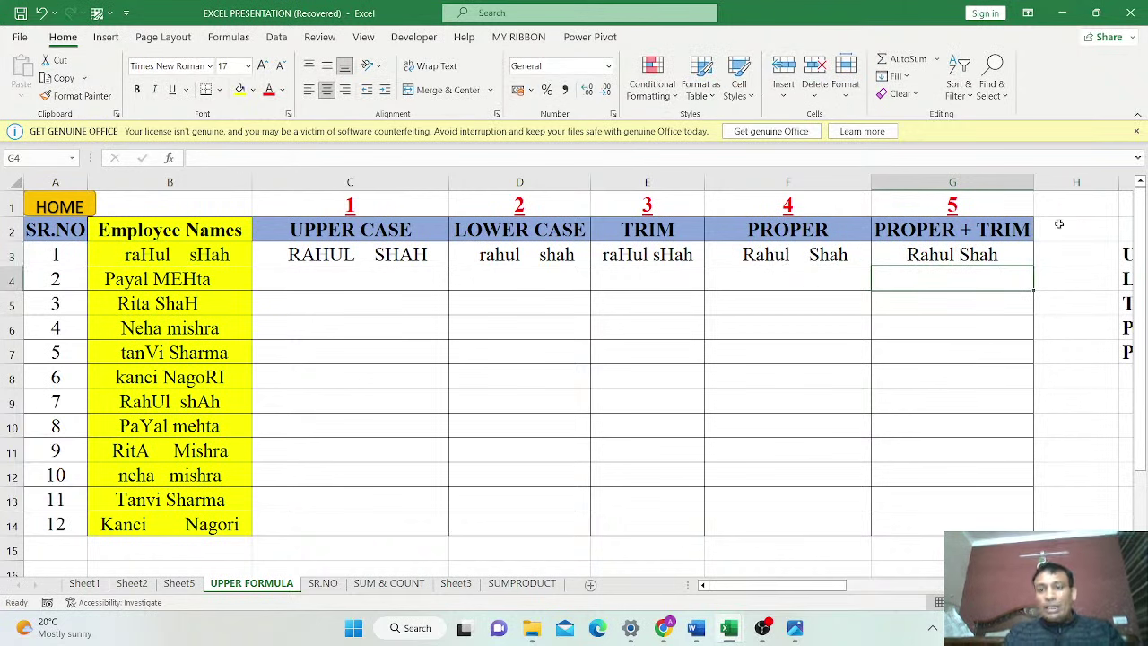
# Copy the five formulas in C3:G3 down through row 14 for all employees
pyautogui.click(1007, 255)
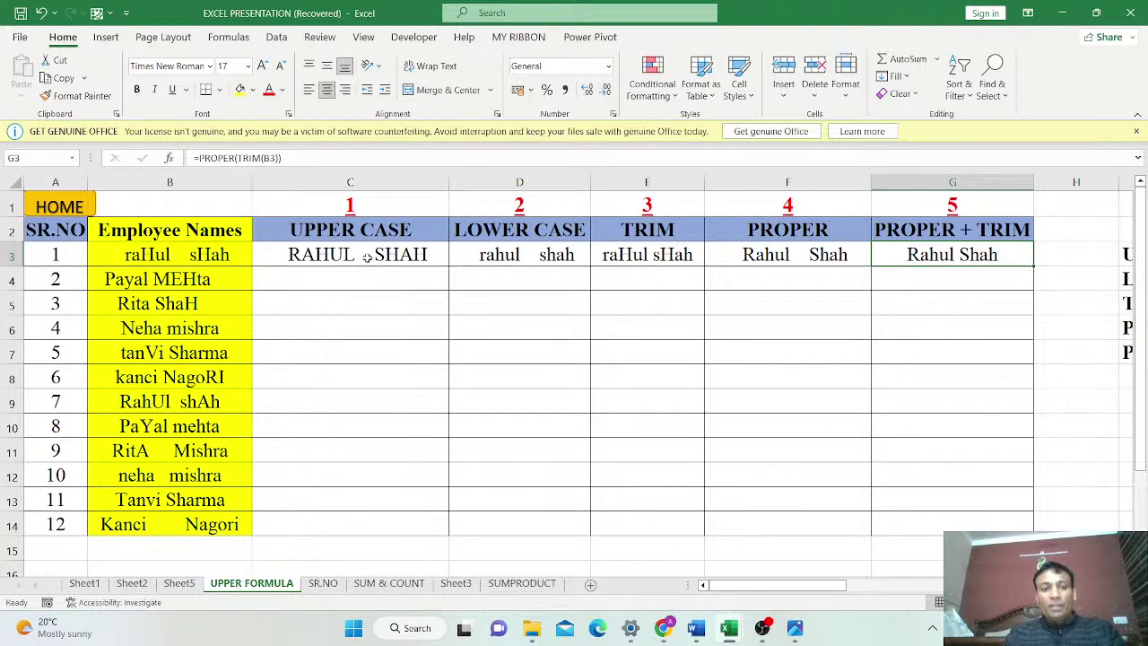
pyautogui.moveTo(377, 261); pyautogui.dragTo(966, 260)
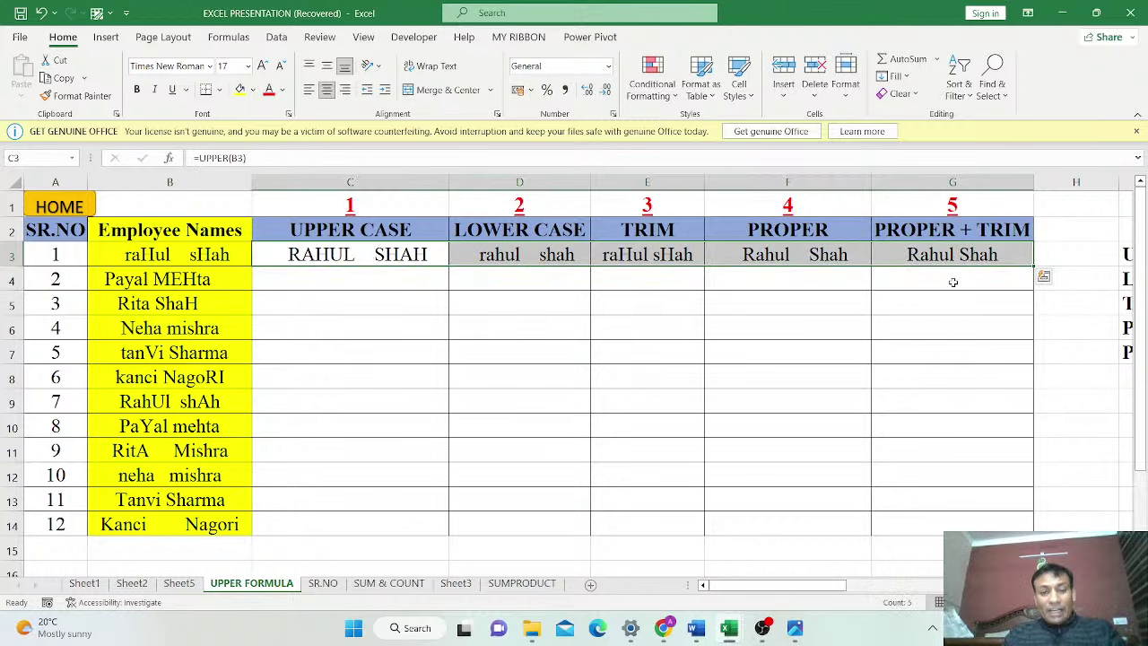
pyautogui.hotkey('ctrl', 'c')
pyautogui.keyDown('shift'); pyautogui.click(1011, 526); pyautogui.keyUp('shift')
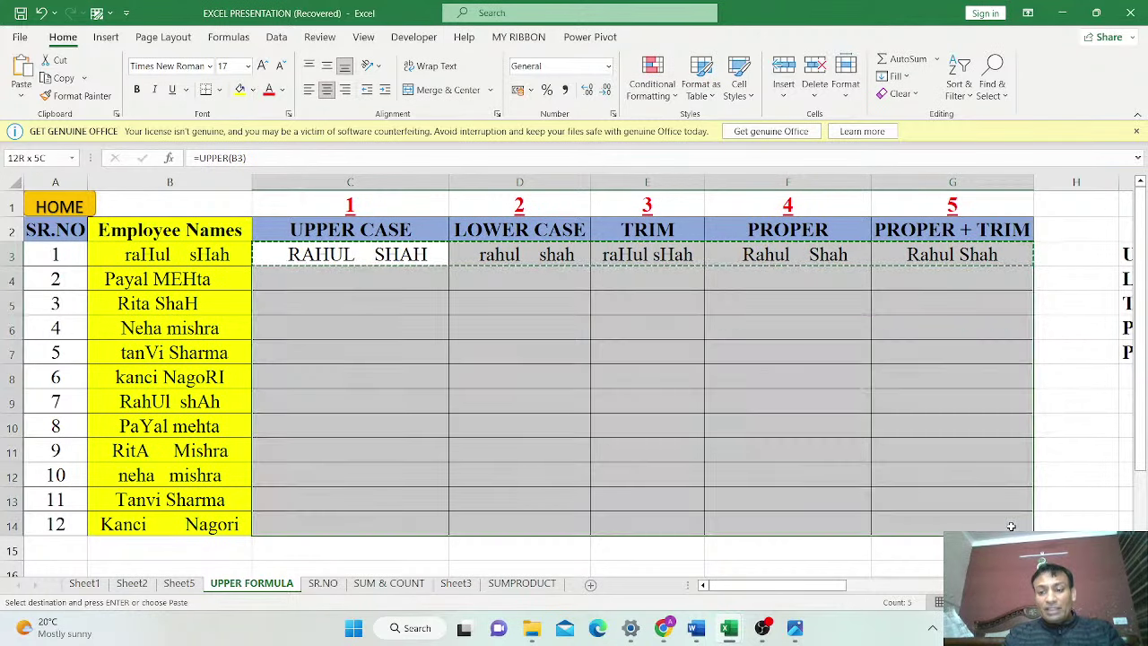
pyautogui.hotkey('ctrl', 'v')
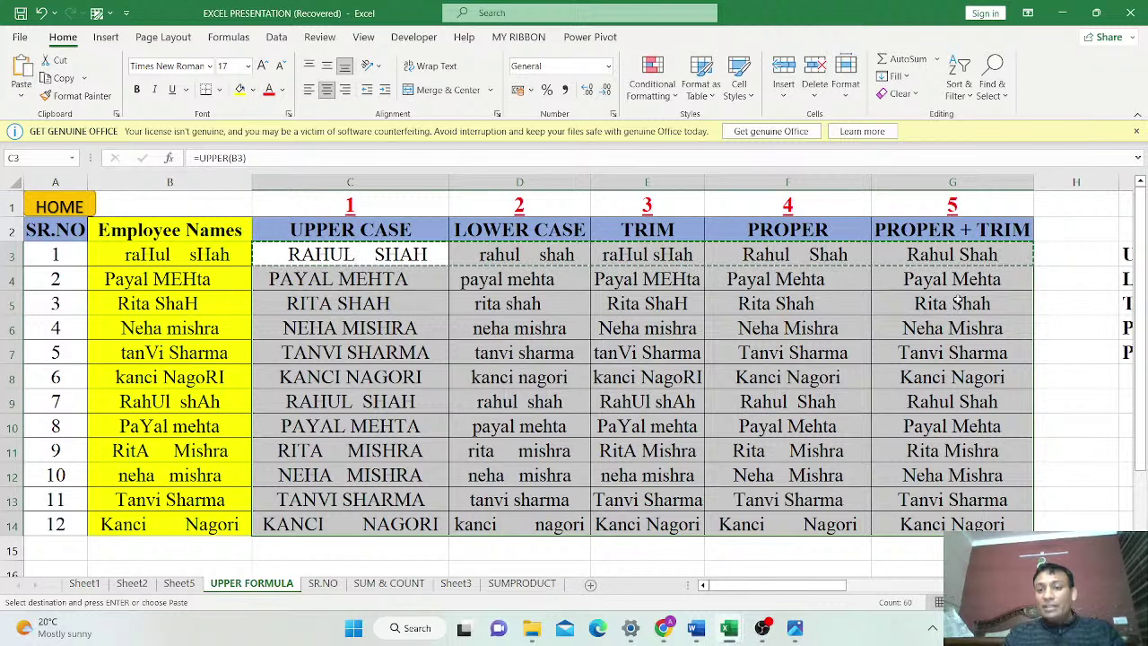
pyautogui.click(948, 255)
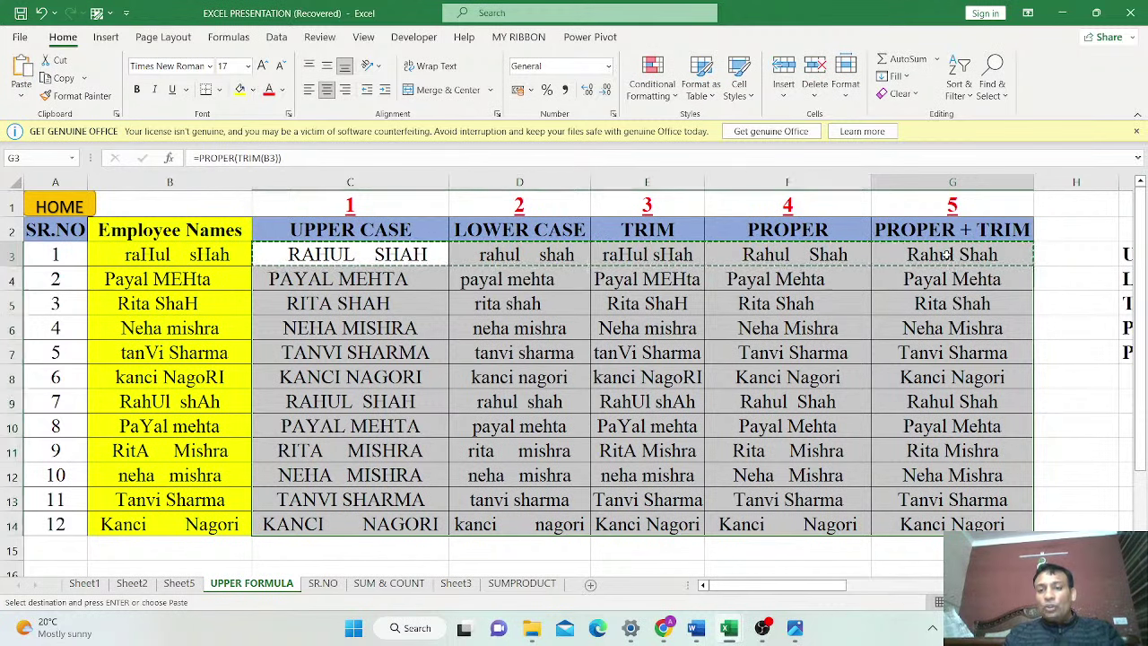
pyautogui.press('Escape')
# Highlight the whole PROPER + TRIM column G with light green fill
pyautogui.click(949, 184)
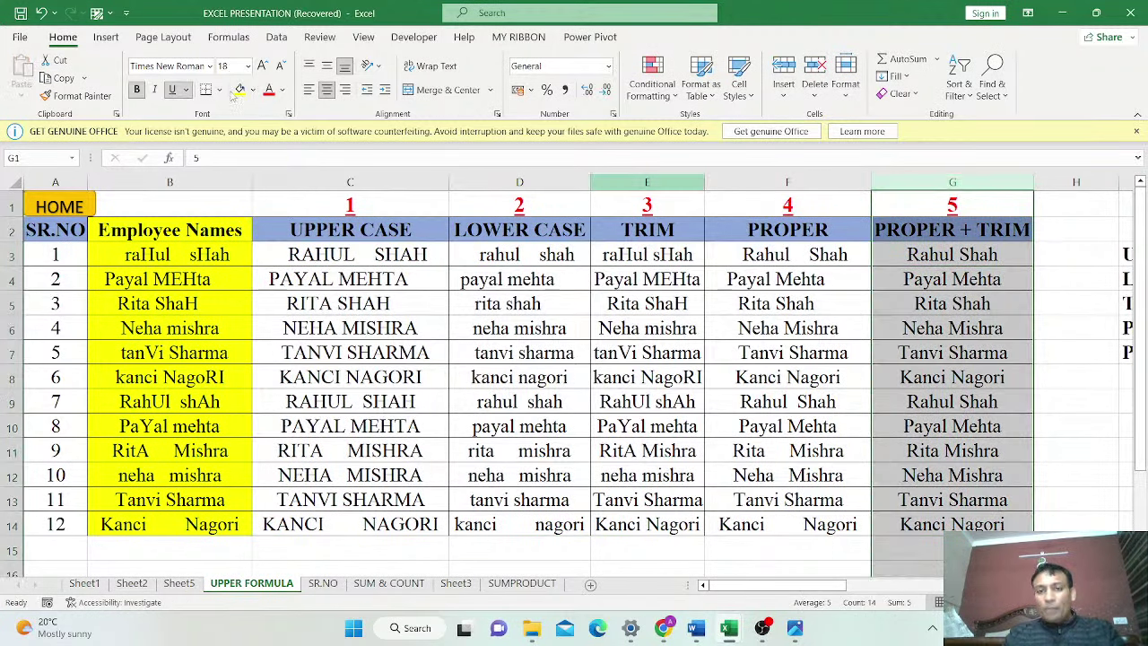
pyautogui.click(253, 90)
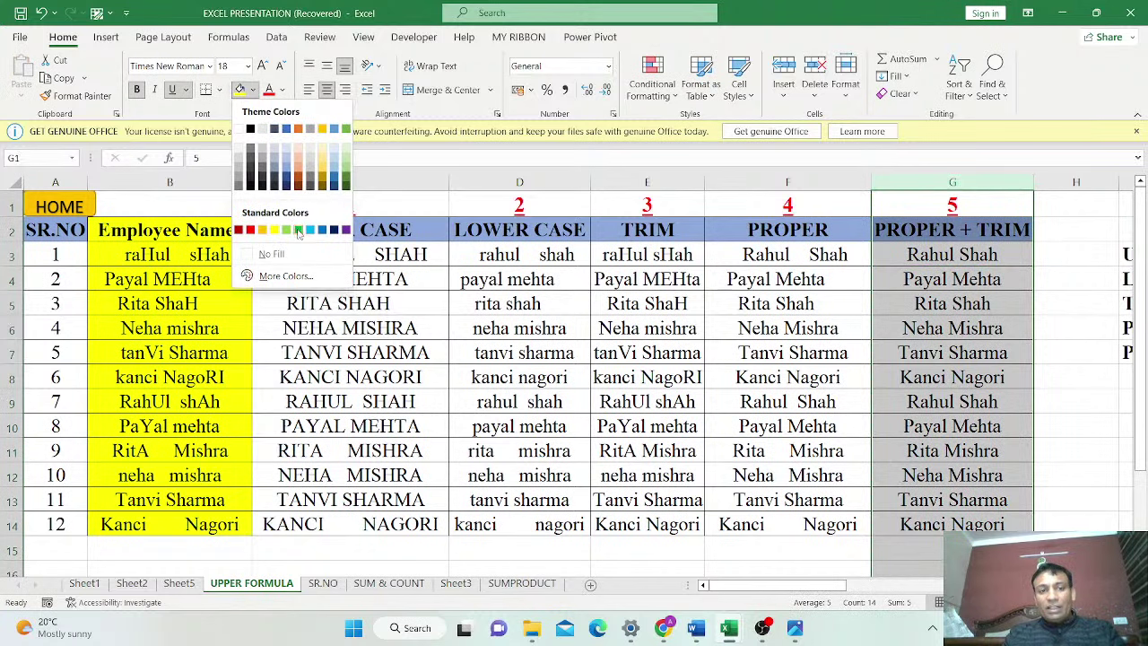
pyautogui.click(285, 230)
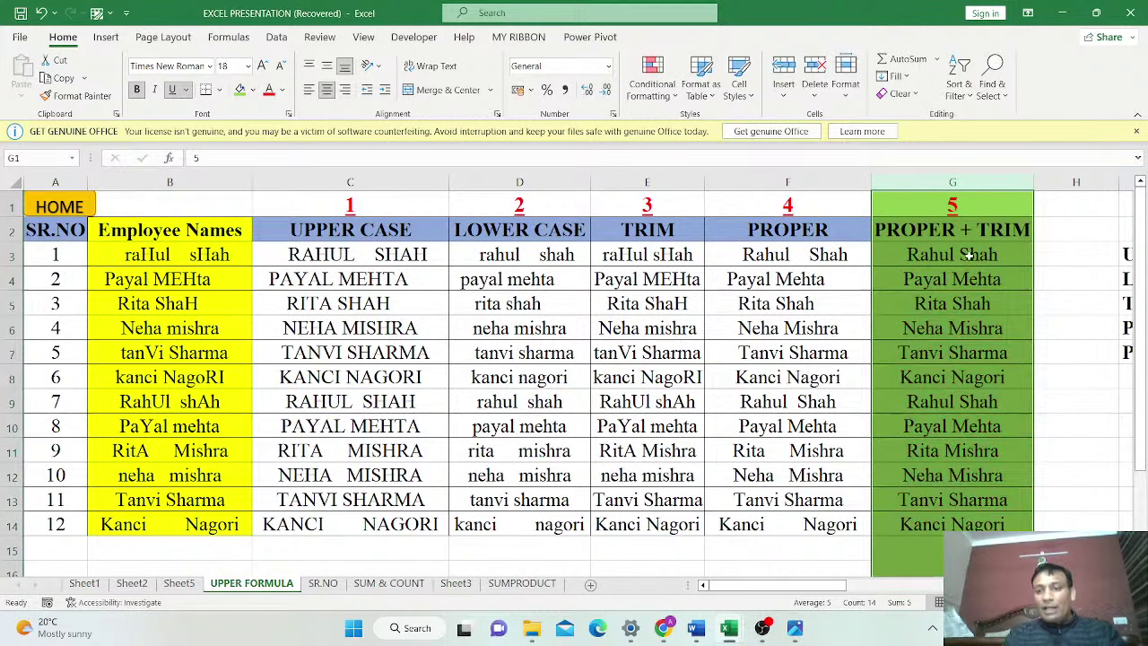
# Review the PROPER + TRIM results in G3:G14 and return to the SUMMARY SHEET through the HOME link
pyautogui.moveTo(953, 258); pyautogui.dragTo(981, 526)
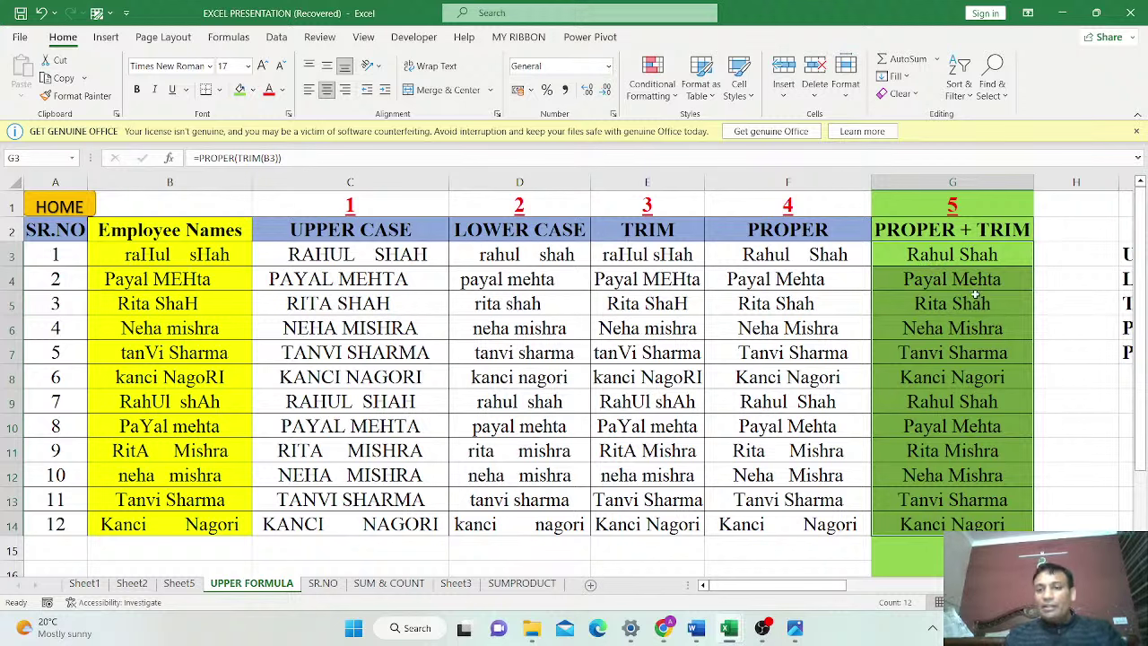
pyautogui.click(565, 298)
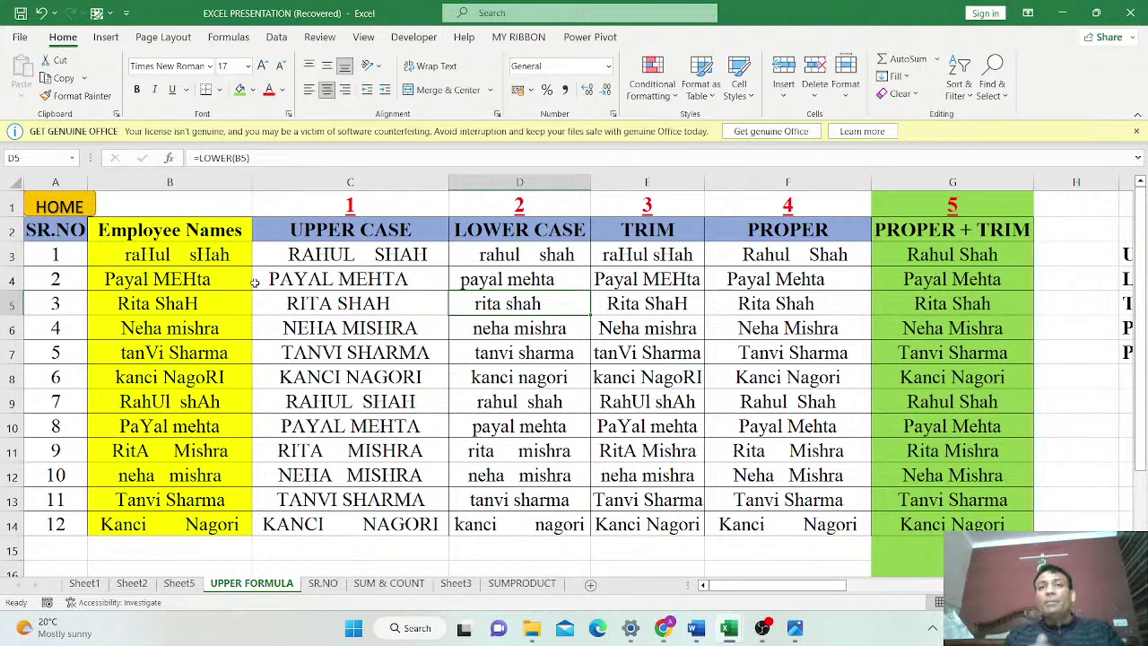
pyautogui.click(57, 207)
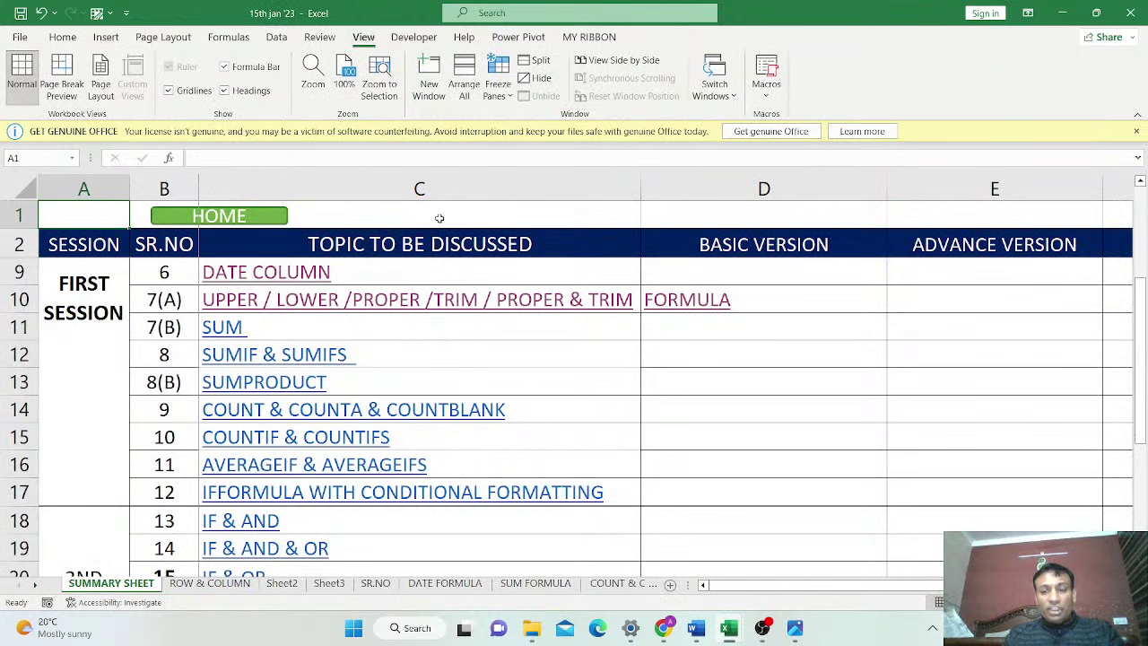
# Open the SUM topic from the summary sheet and clear the city subtotals in F7, F13, F19 and F25
pyautogui.click(223, 327)
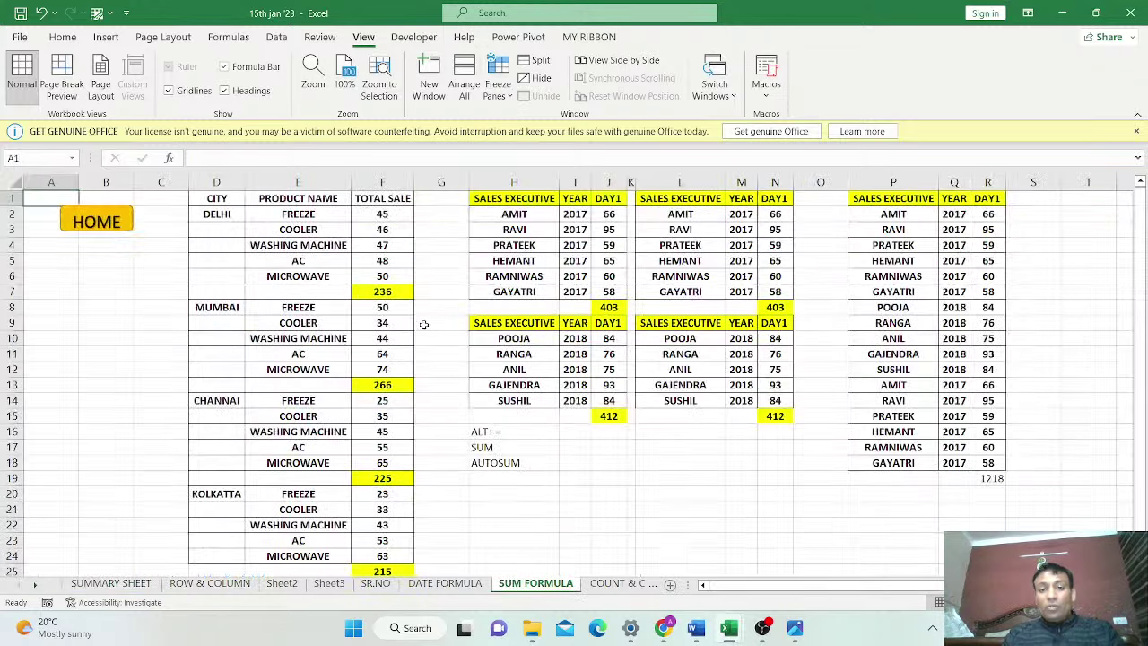
pyautogui.click(395, 291)
pyautogui.press('Delete')
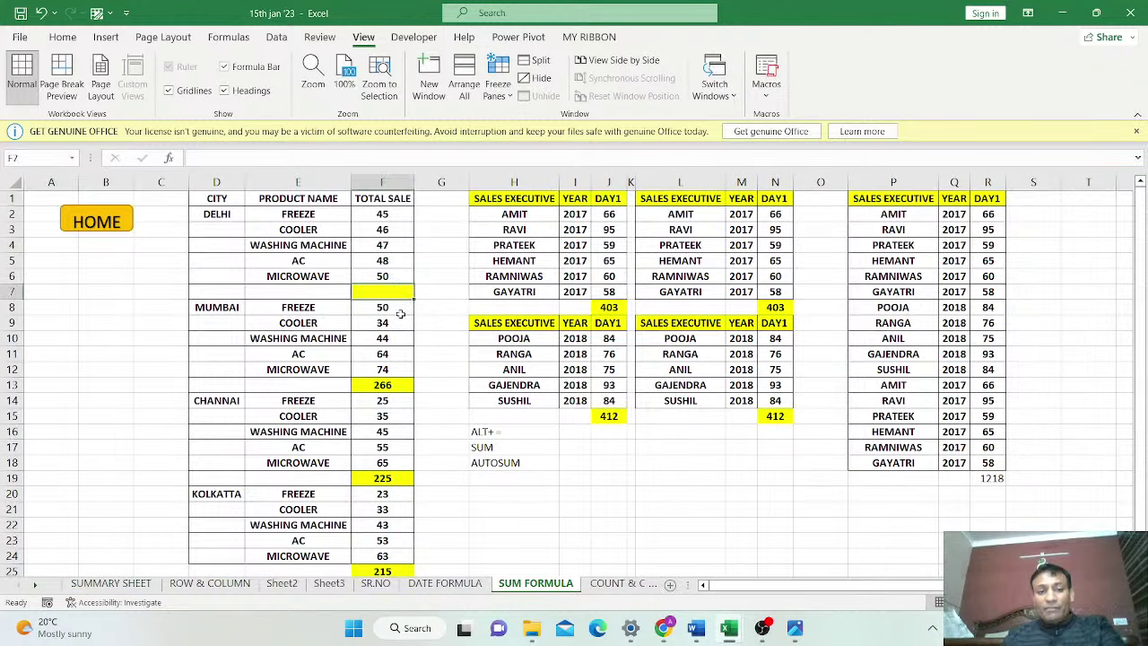
pyautogui.click(393, 384)
pyautogui.press('Delete')
pyautogui.click(393, 478)
pyautogui.press('Delete')
pyautogui.click(390, 569)
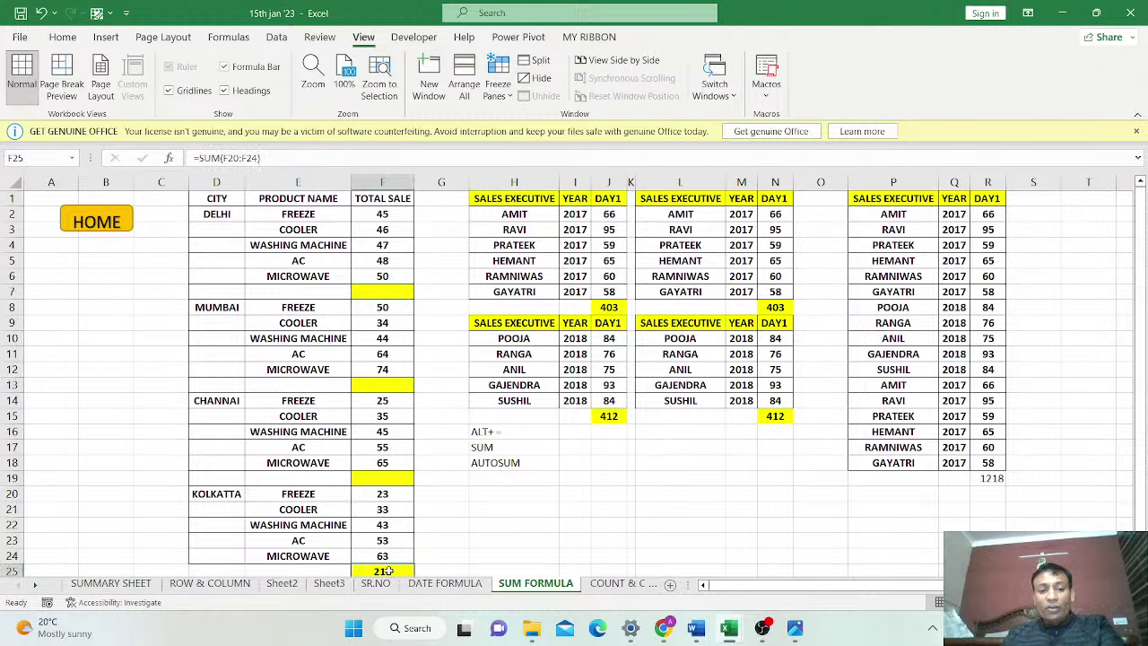
pyautogui.press('Delete')
pyautogui.scroll(-4, 587, 257)
pyautogui.scroll(4, 594, 276)
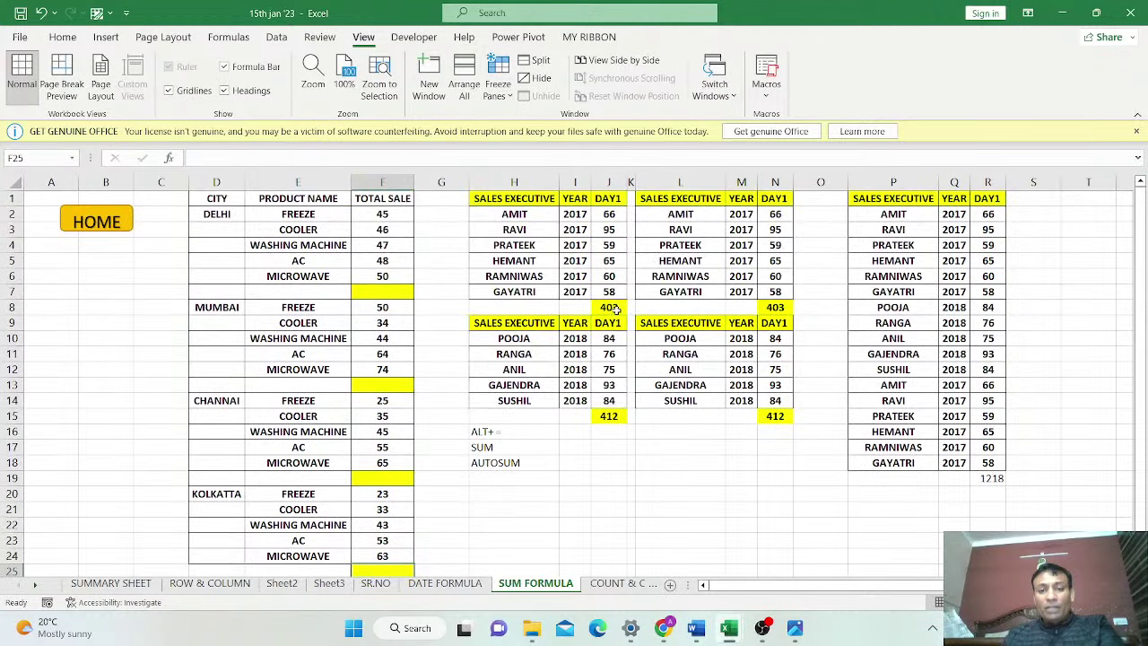
# Clear the DAY1 totals below the sales executive tables in J8, N8, J15, N15 and R19
pyautogui.click(610, 307)
pyautogui.press('Delete')
pyautogui.click(768, 307)
pyautogui.press('Delete')
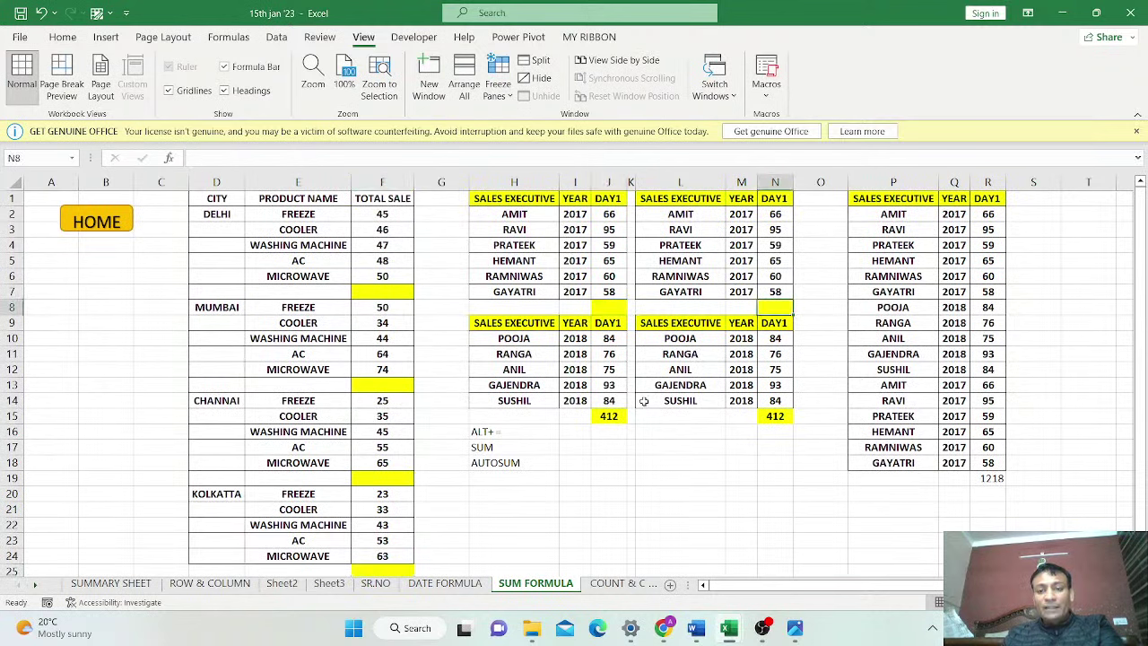
pyautogui.click(609, 415)
pyautogui.press('Delete')
pyautogui.click(774, 416)
pyautogui.press('Delete')
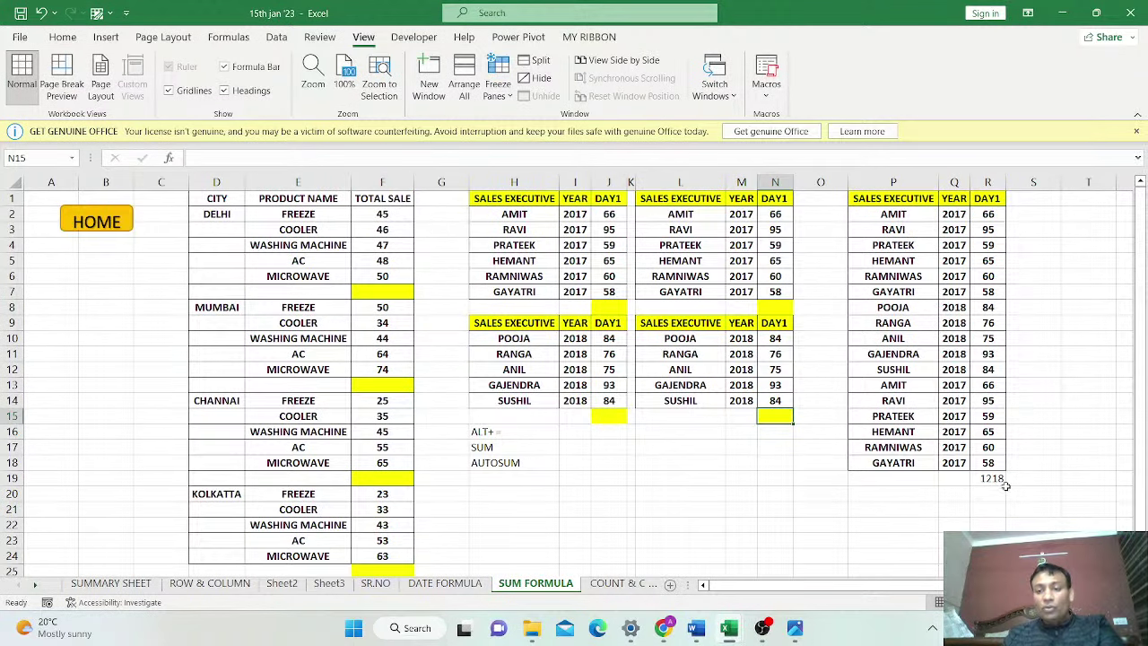
pyautogui.click(998, 481)
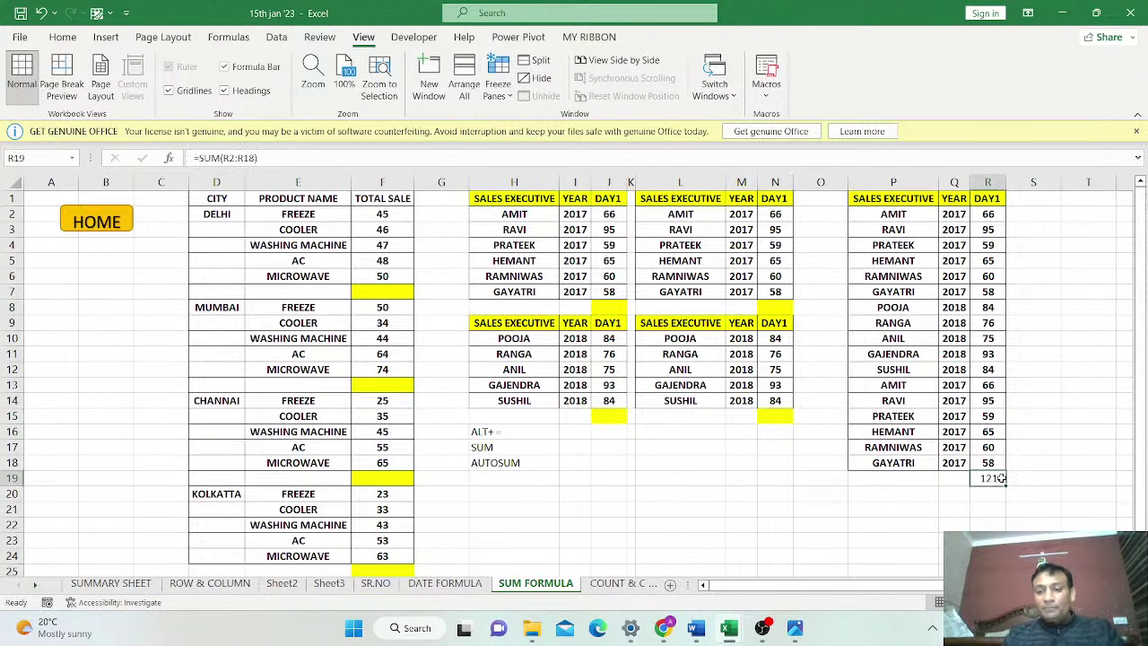
pyautogui.press('Delete')
# Examine the long sales executive table in P1:R18 and its DAY1 column
pyautogui.keyDown('ctrl'); pyautogui.scroll(3, 1002, 481); pyautogui.keyUp('ctrl')
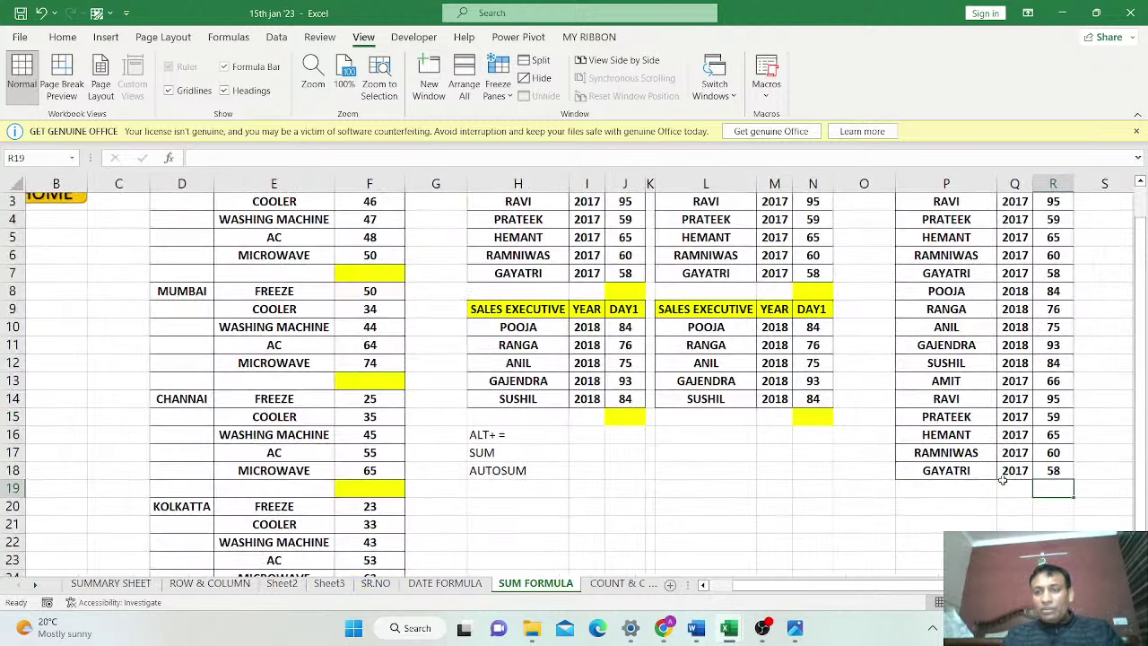
pyautogui.keyDown('ctrl'); pyautogui.scroll(2, 1002, 481); pyautogui.keyUp('ctrl')
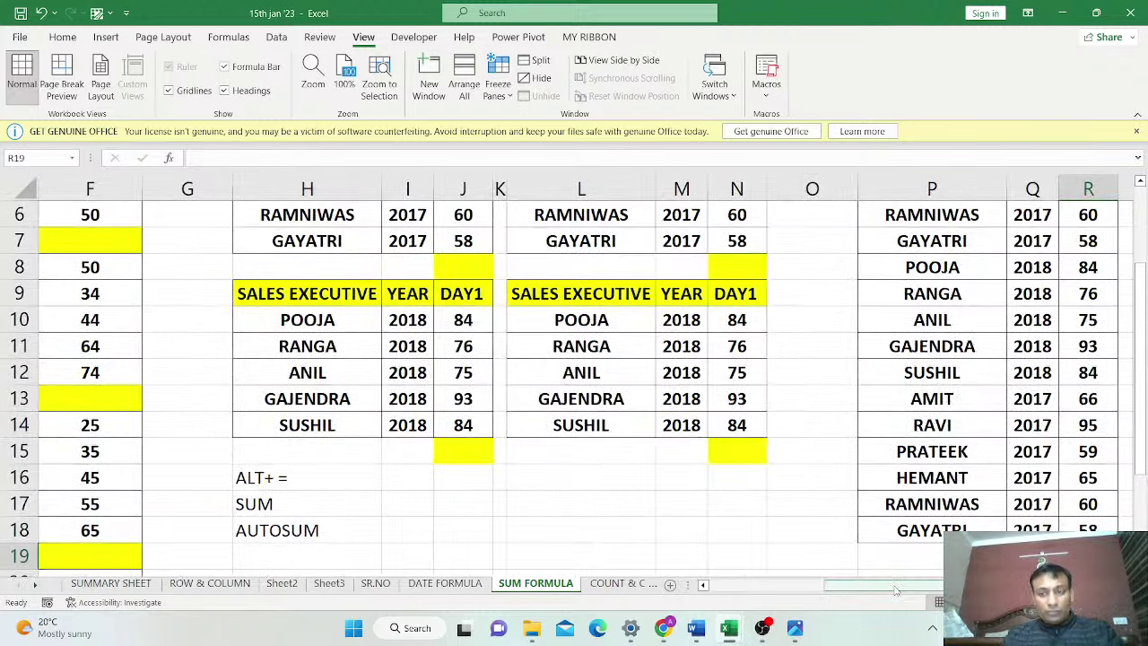
pyautogui.scroll(2, 896, 432)
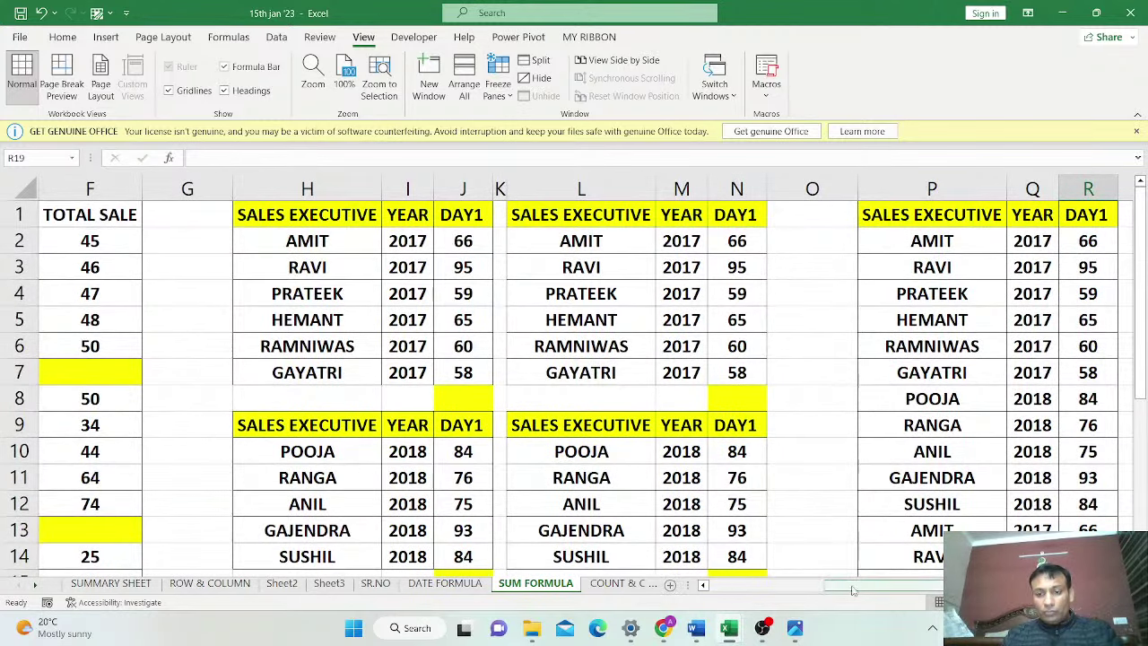
pyautogui.hscroll(-3, 854, 591)
pyautogui.hscroll(3, 855, 591)
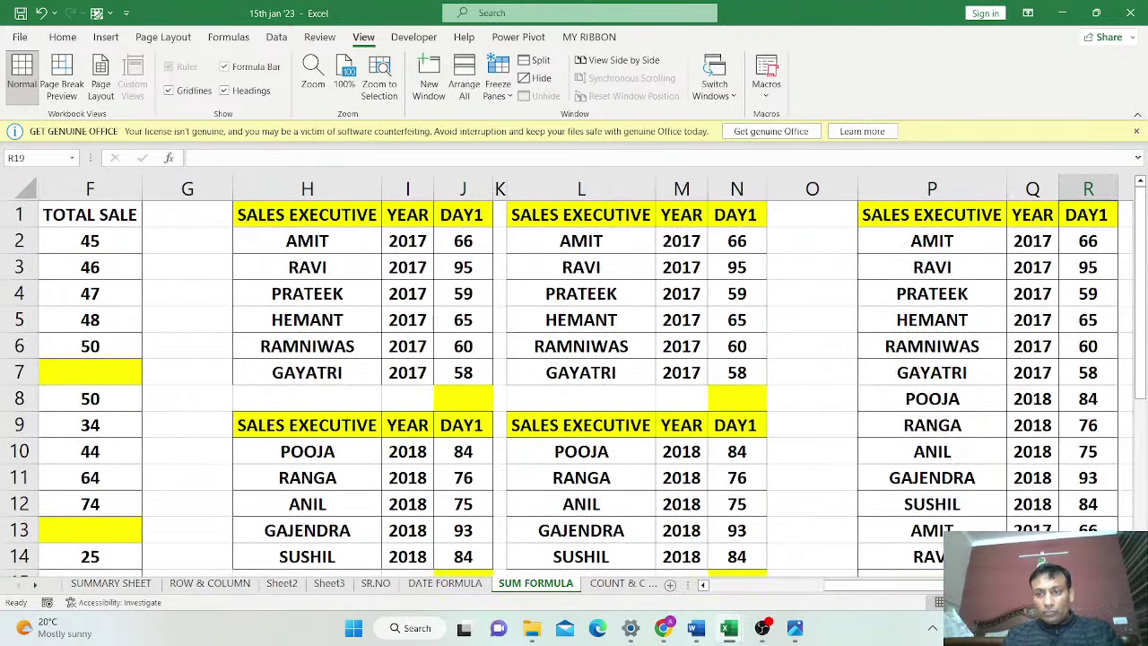
pyautogui.click(1088, 530)
pyautogui.press('Right')
pyautogui.press('Right')
pyautogui.press('Right')
pyautogui.press('Right')
pyautogui.press('Right')
pyautogui.press('Right')
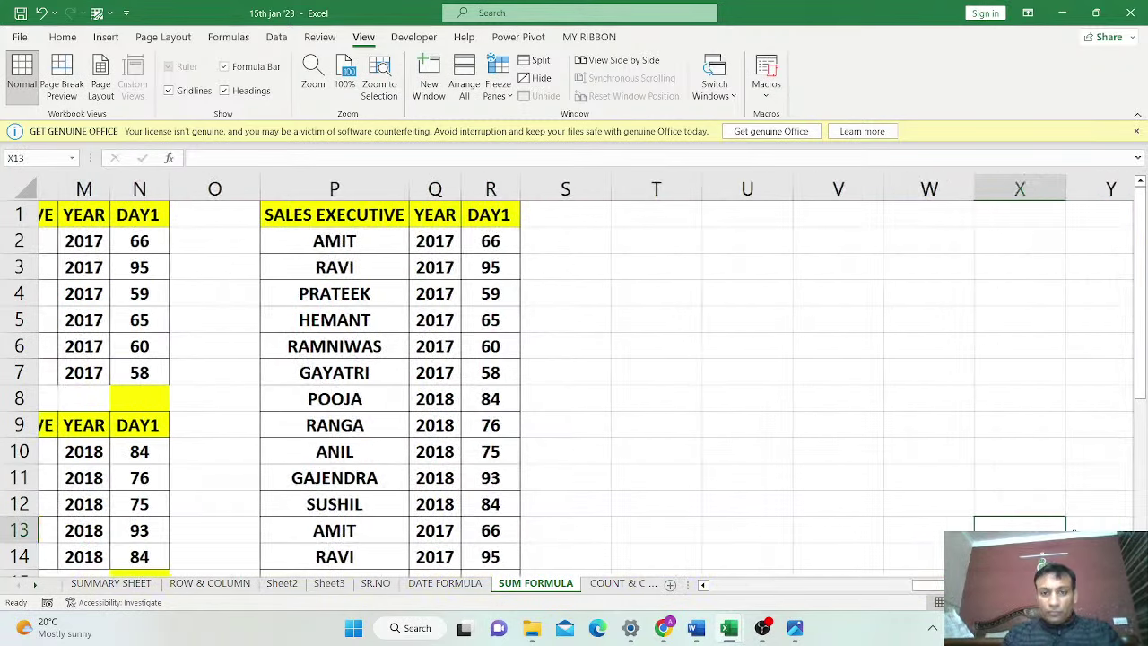
pyautogui.scroll(-3, 937, 492)
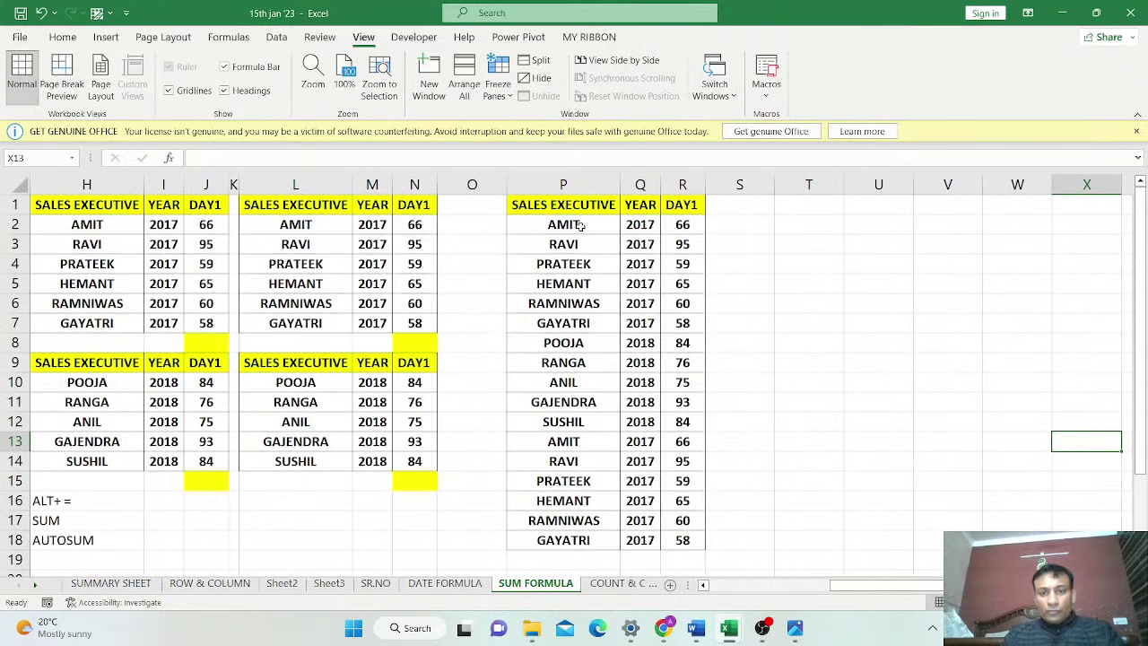
pyautogui.moveTo(614, 209); pyautogui.dragTo(679, 541)
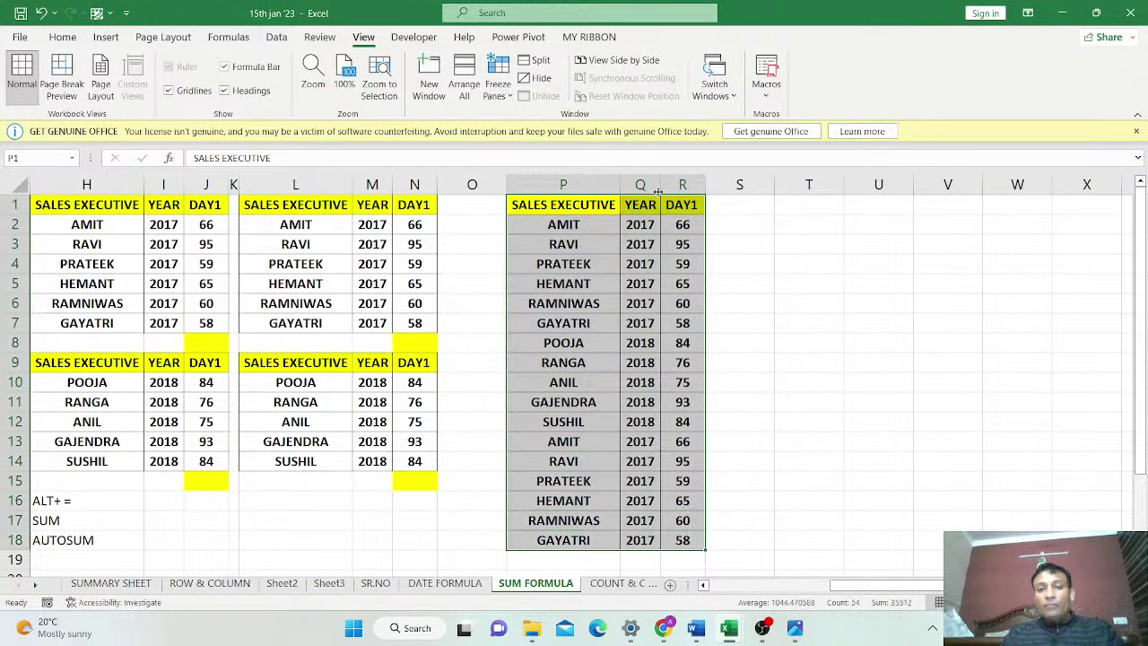
pyautogui.moveTo(681, 201); pyautogui.dragTo(676, 541)
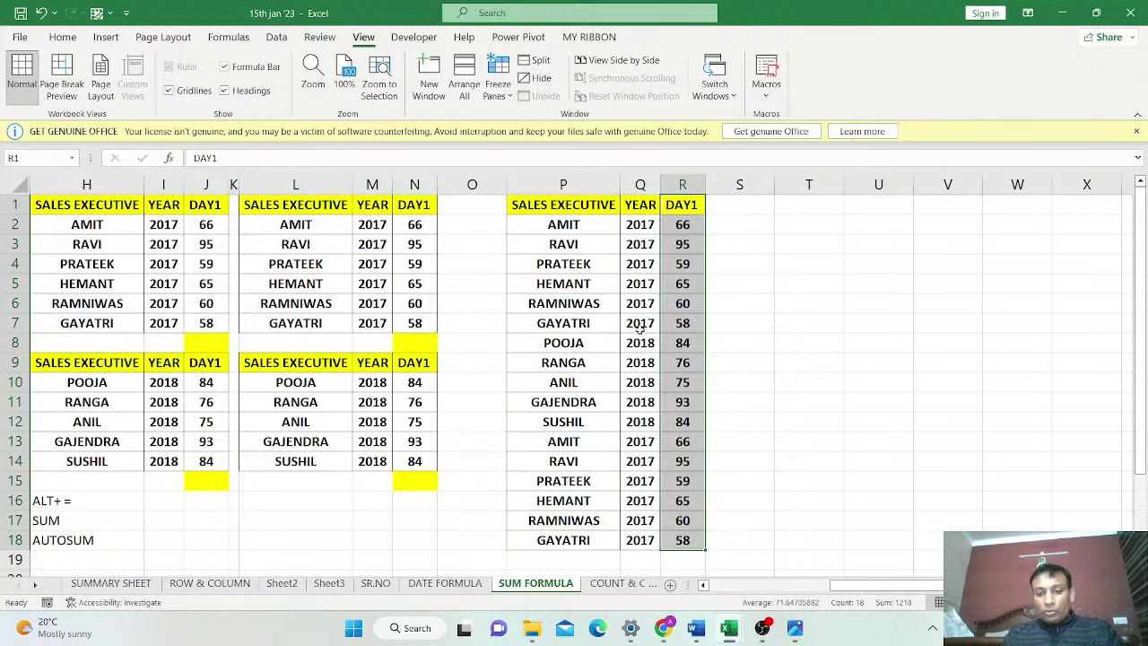
pyautogui.click(681, 205)
# Total the DAY1 column in cell R19 with the formula =SUM(R2:R18)
pyautogui.click(692, 557)
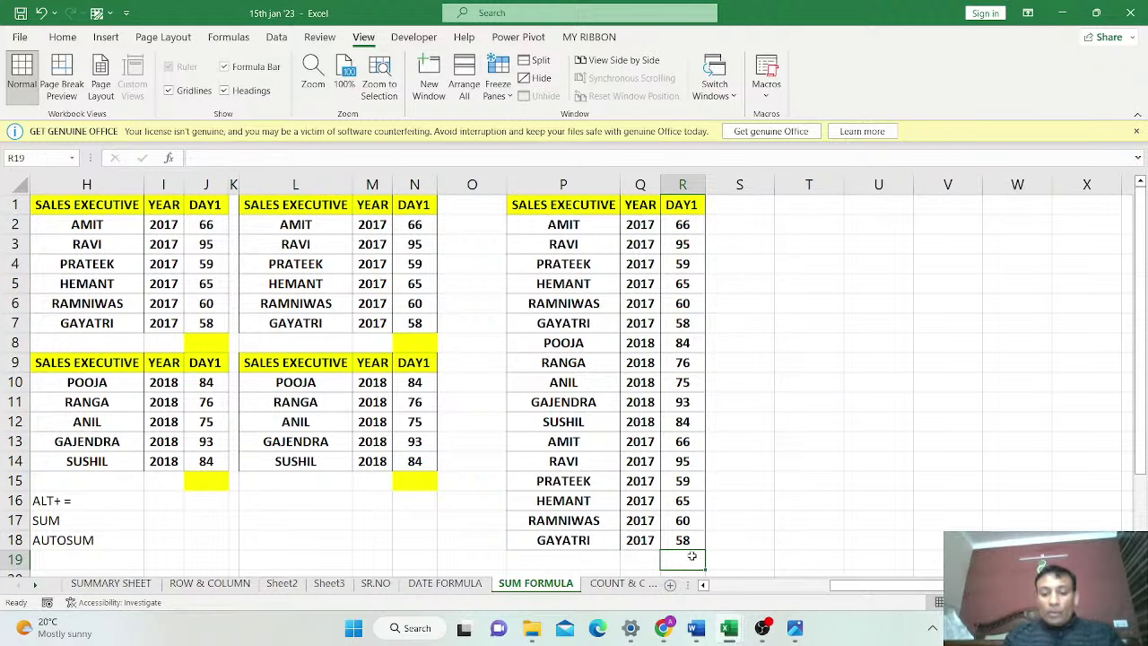
pyautogui.write('=SUM')
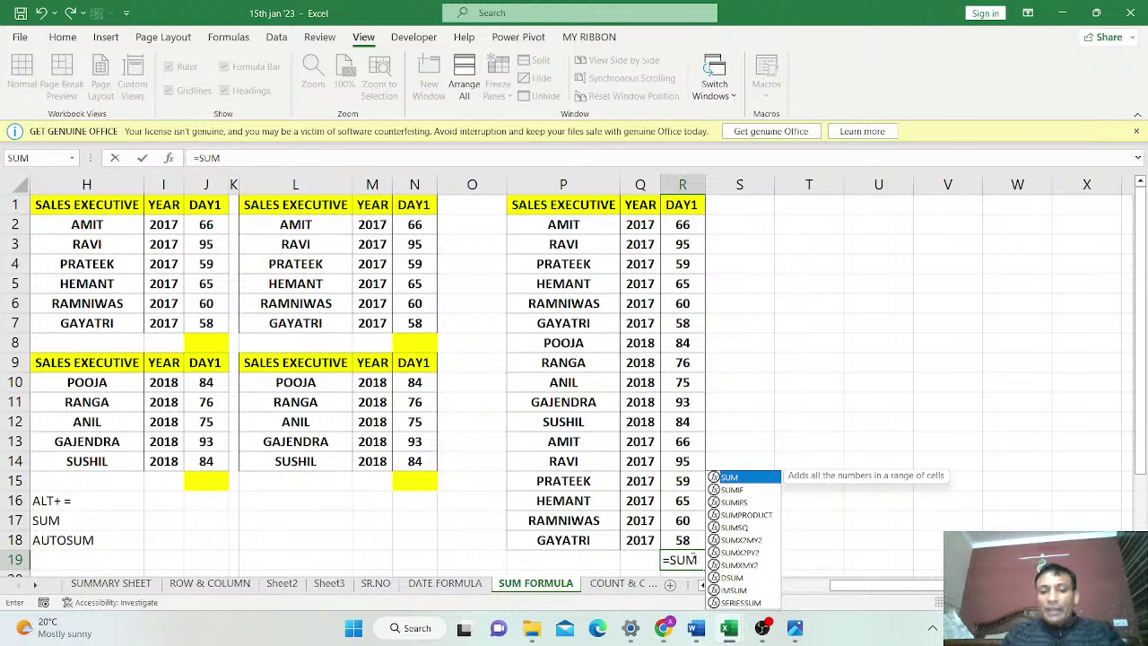
pyautogui.doubleClick(734, 479)
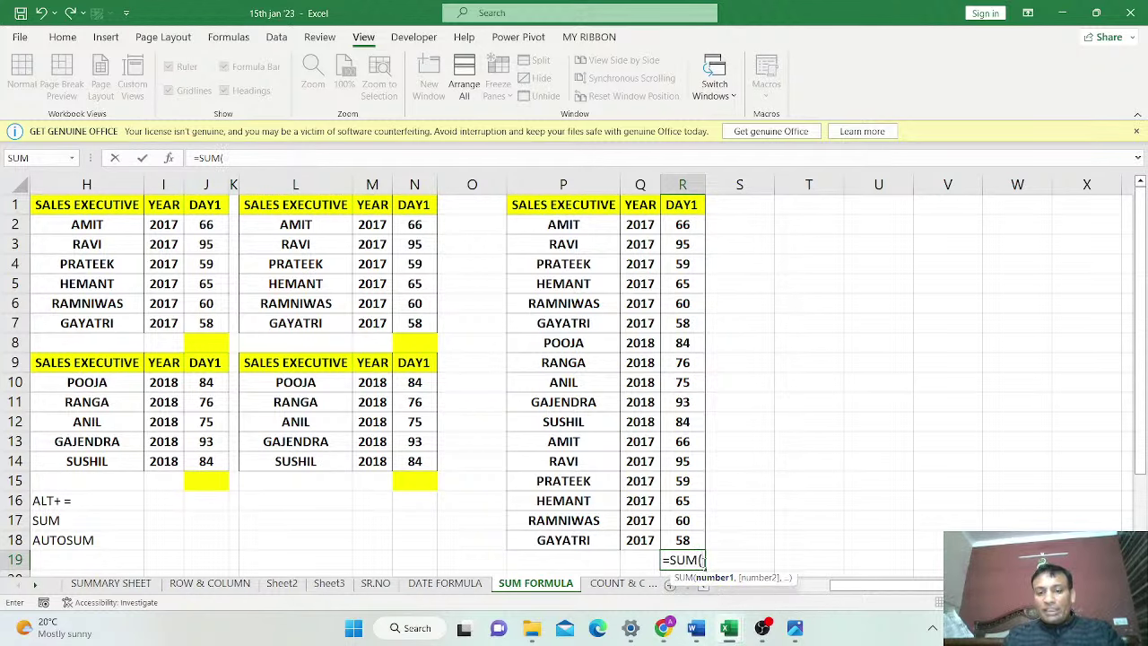
pyautogui.moveTo(688, 232); pyautogui.dragTo(684, 539)
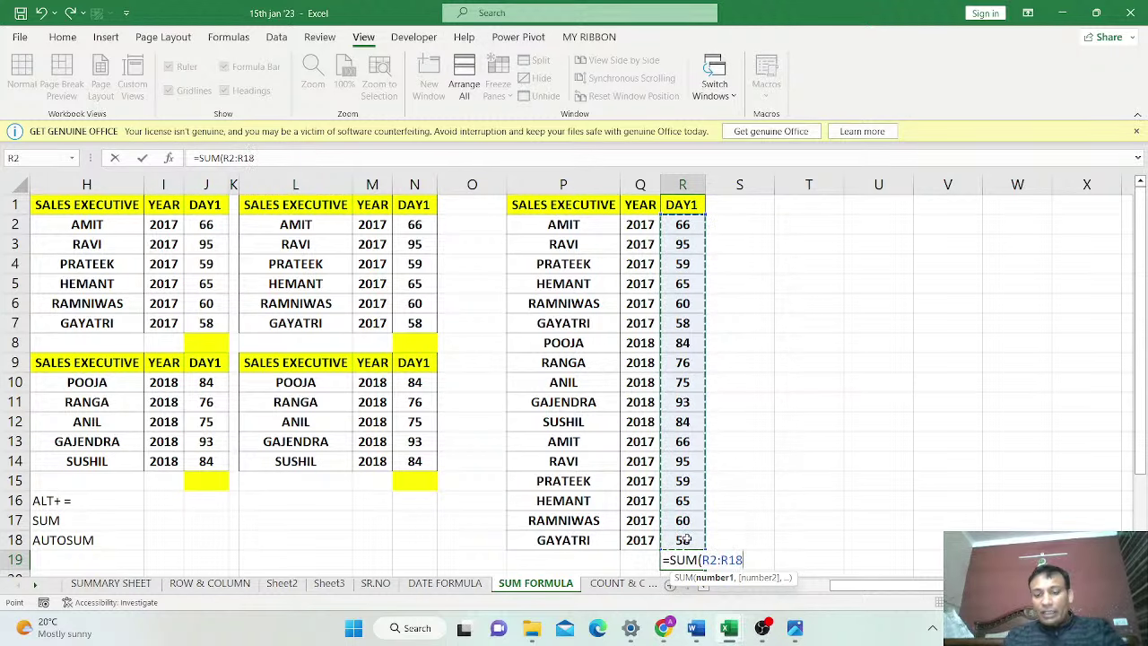
pyautogui.write(')')
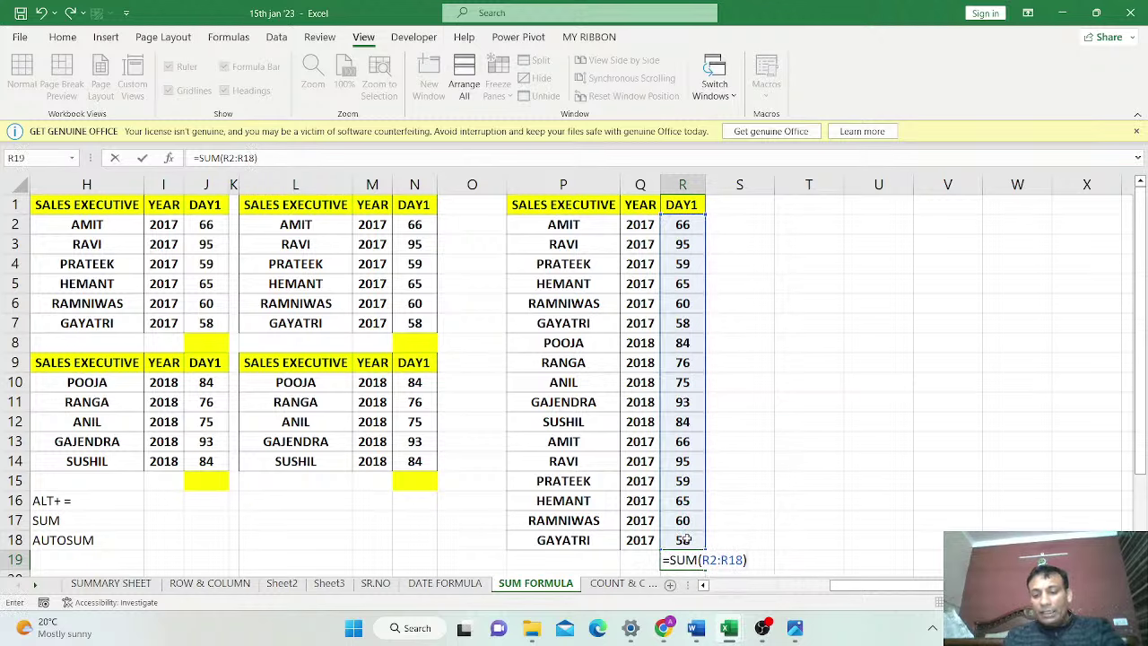
pyautogui.press('Return')
# Center the DAY1 total horizontally in cell R19
pyautogui.click(684, 539)
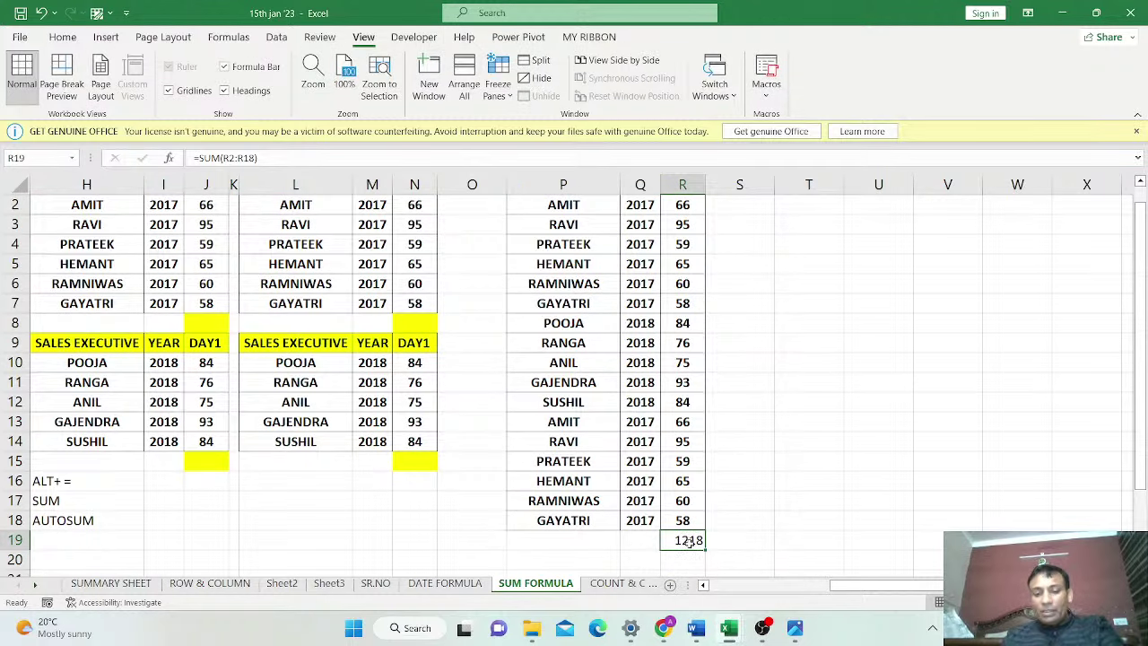
pyautogui.click(63, 37)
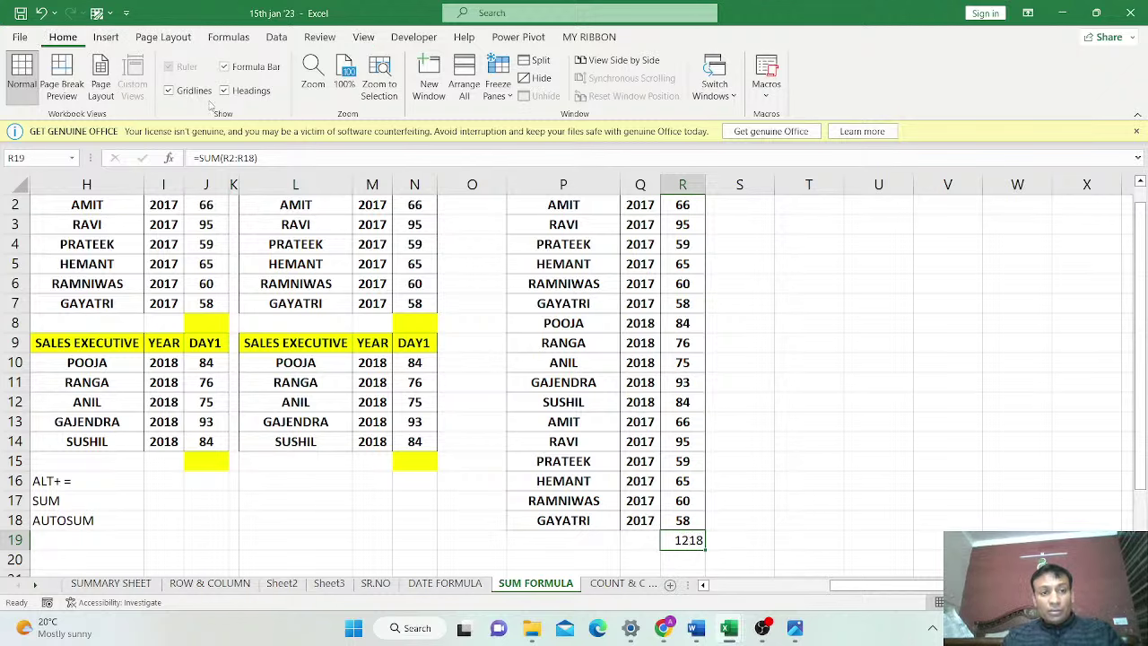
pyautogui.click(327, 89)
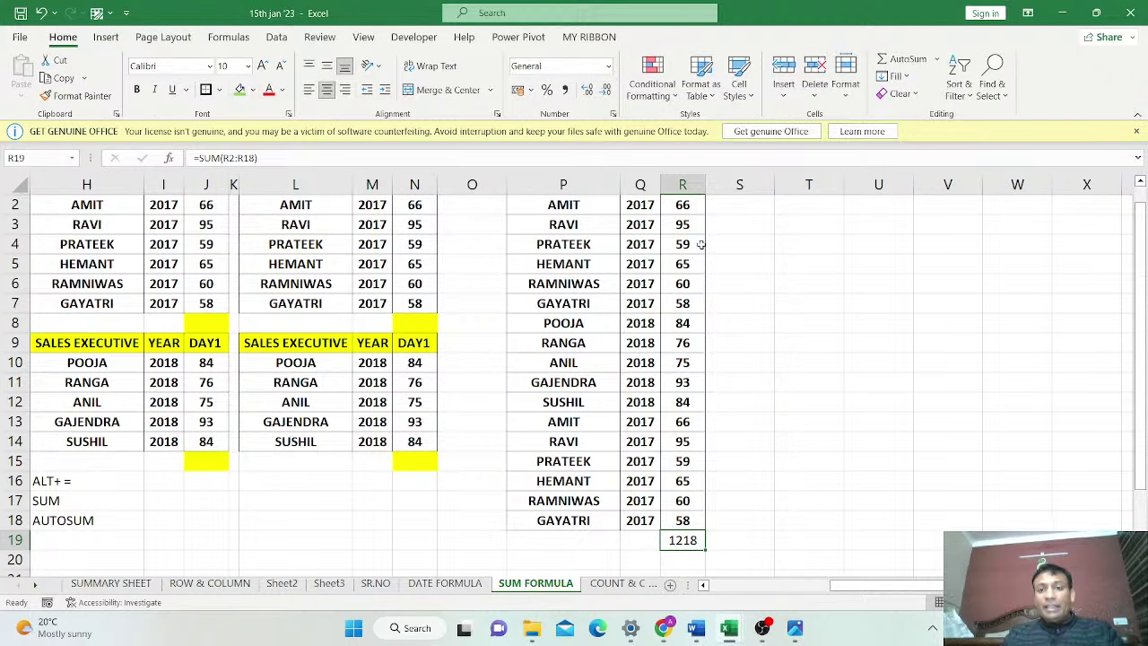
pyautogui.scroll(1, 741, 298)
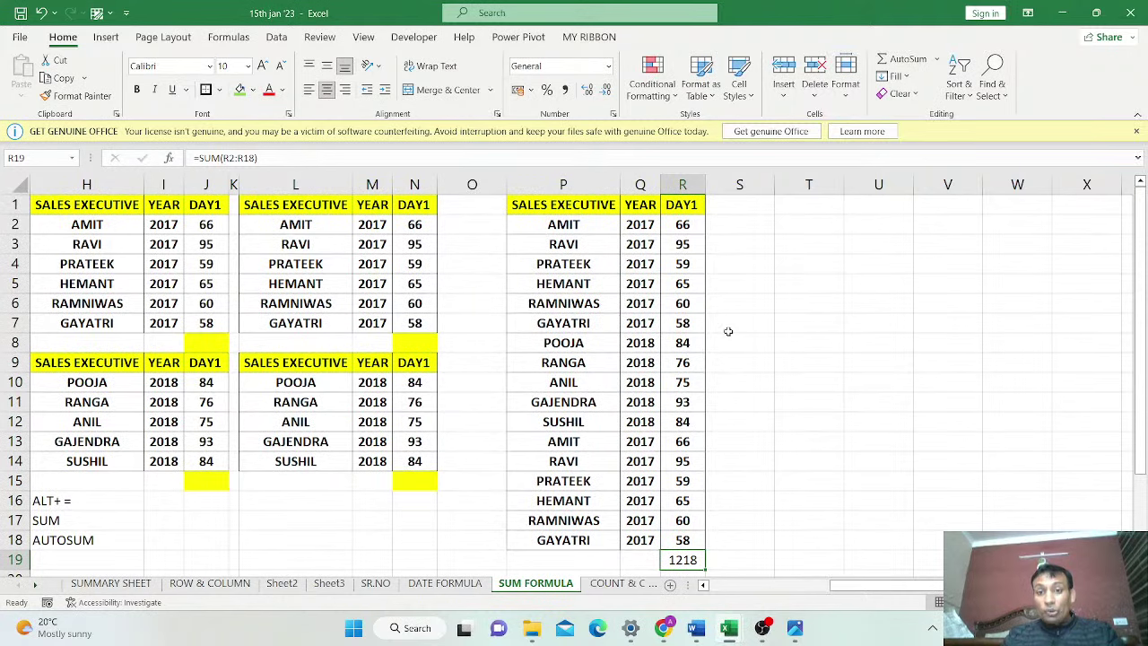
pyautogui.scroll(1, 729, 332)
pyautogui.scroll(-2, 729, 332)
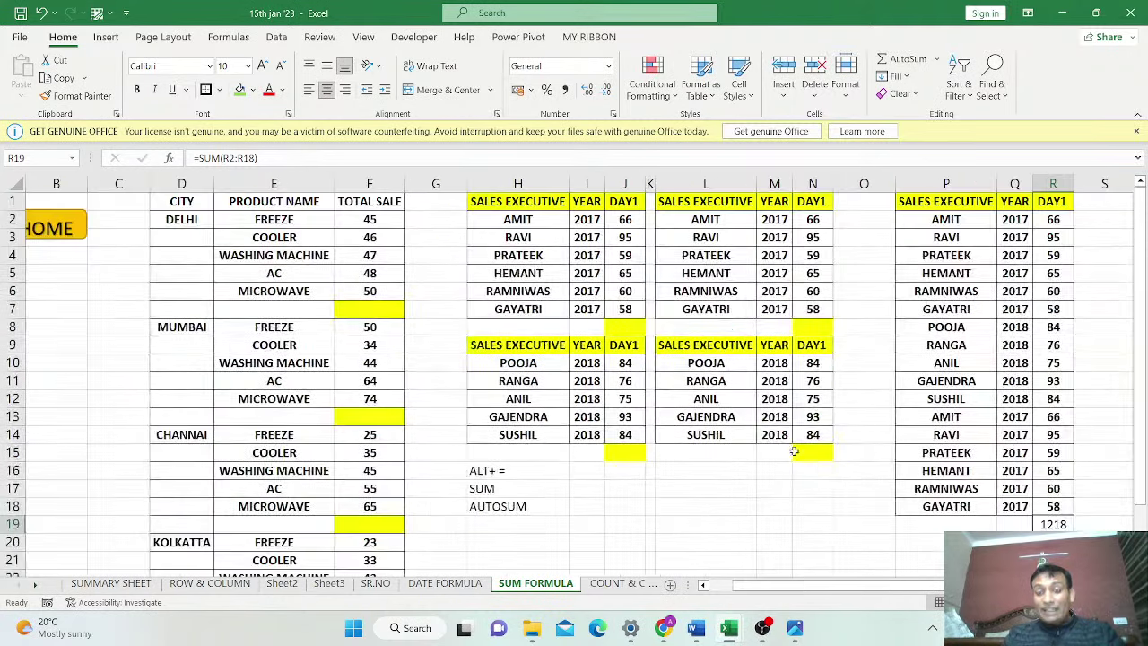
pyautogui.moveTo(797, 594); pyautogui.dragTo(884, 592)
pyautogui.click(1100, 452)
pyautogui.hotkey('ctrl', 'Right')
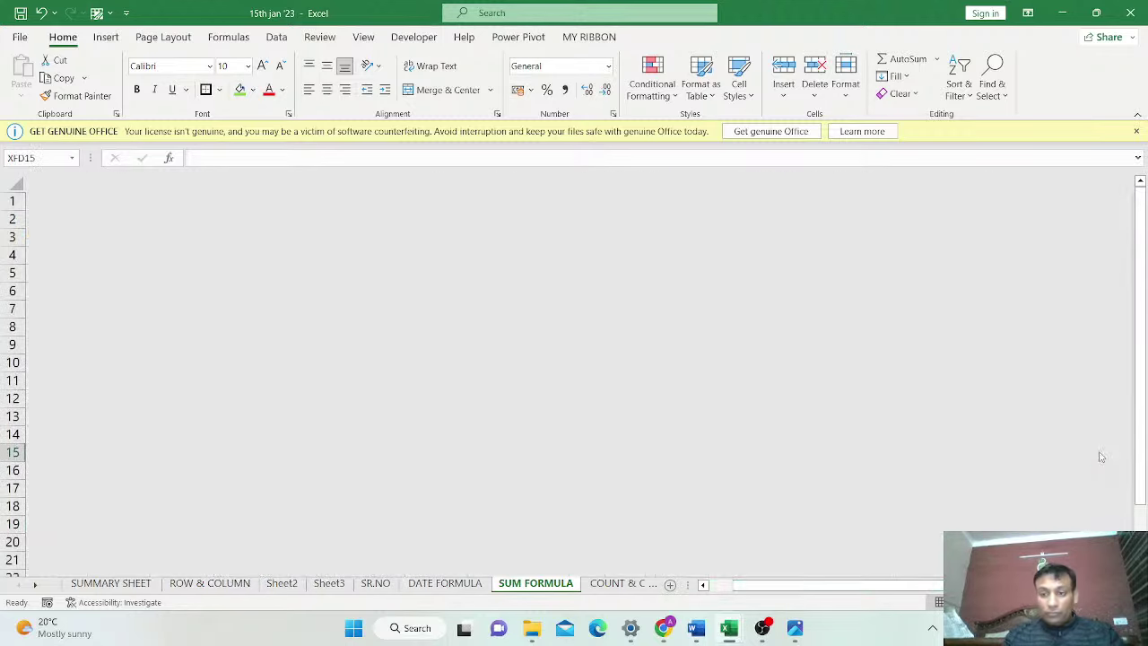
pyautogui.hotkey('ctrl', 'Left')
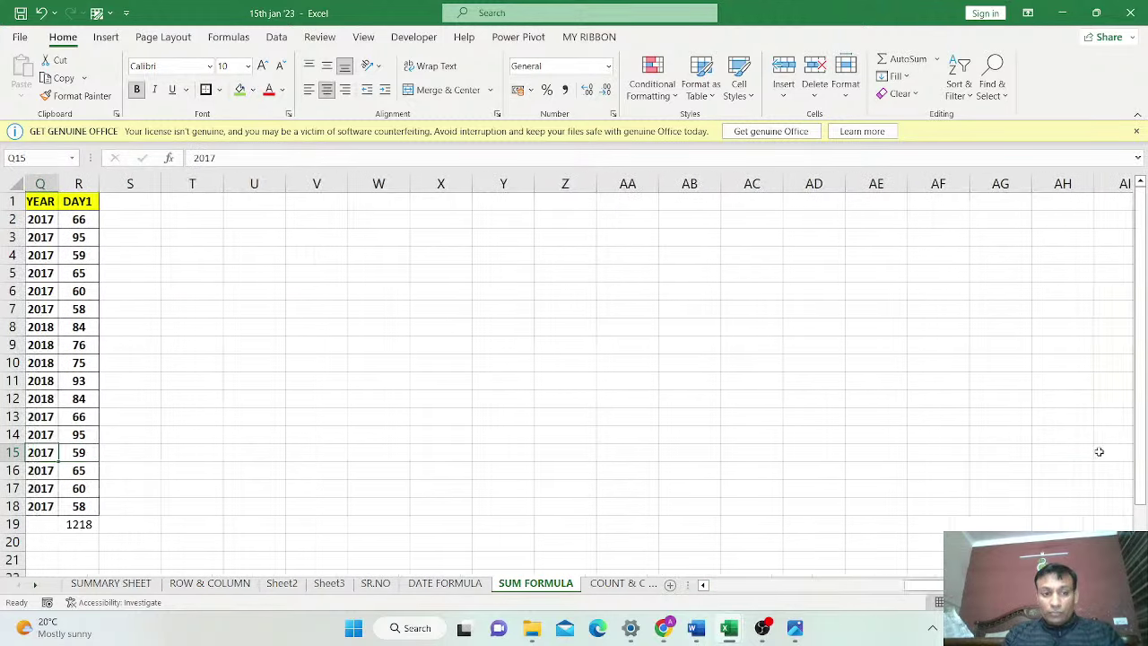
pyautogui.press('Left')
pyautogui.press('Left')
pyautogui.press('Left')
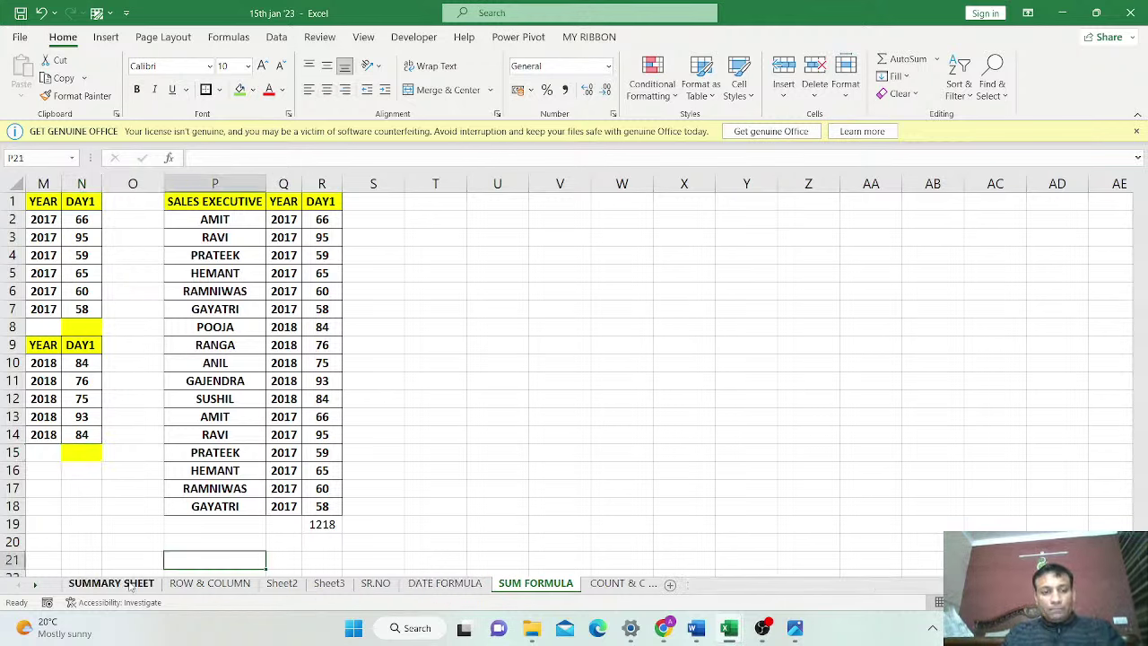
# Reopen the UPPER / LOWER / PROPER / TRIM topic from the summary sheet and clear the PROPER + TRIM results in G3:G14
pyautogui.click(126, 584)
pyautogui.click(261, 302)
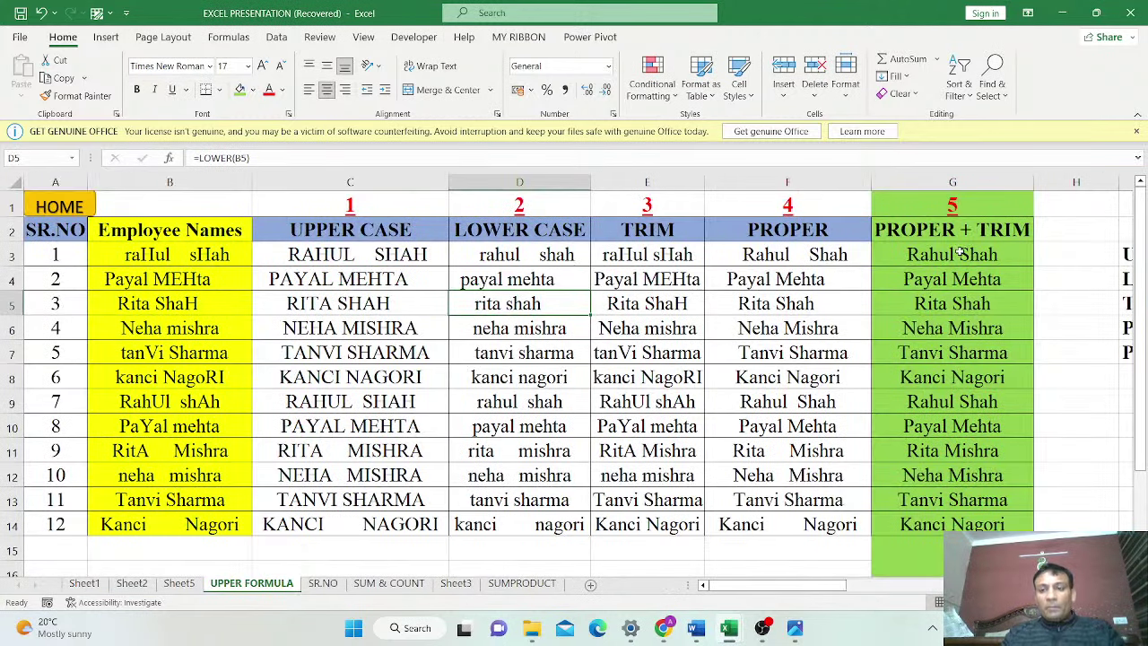
pyautogui.click(960, 253)
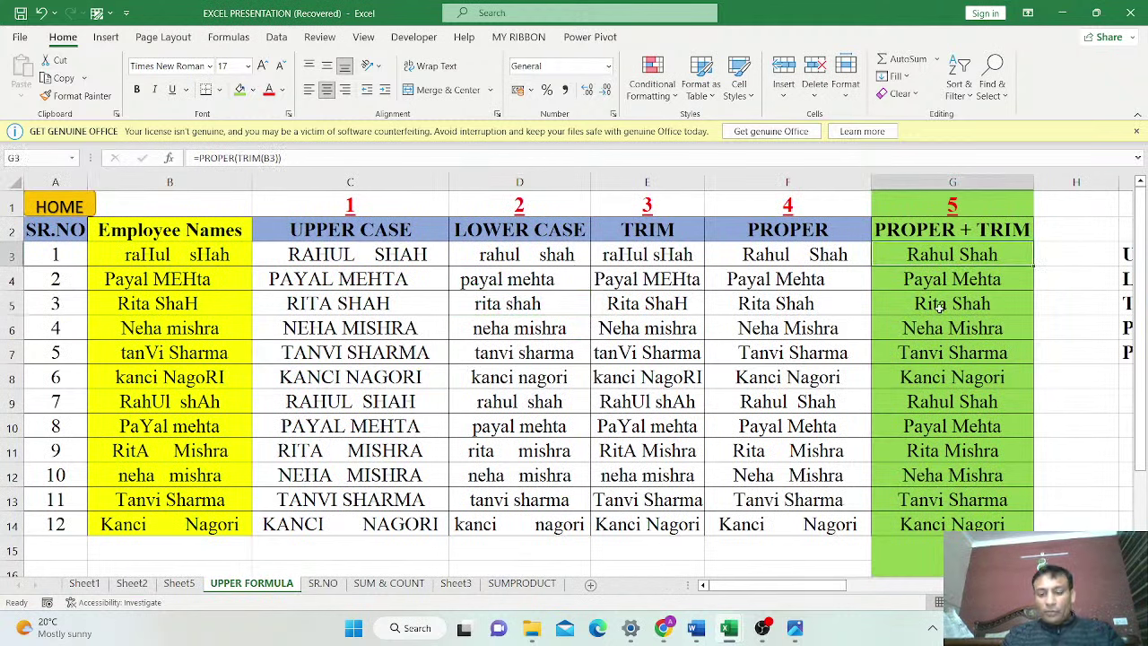
pyautogui.hotkey('ctrl', 'shift', 'Down')
pyautogui.press('Delete')
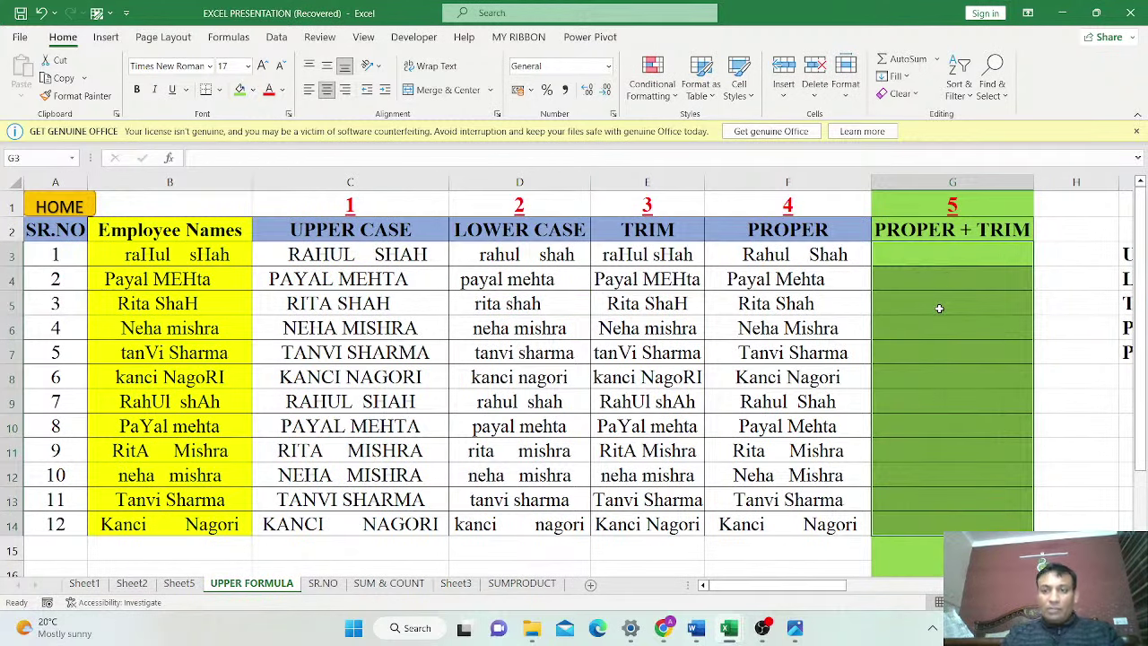
# Enter the nested formula =PROPER(TRIM(B3)) in cell G3 of the PROPER + TRIM column
pyautogui.click(960, 255)
pyautogui.click(767, 253)
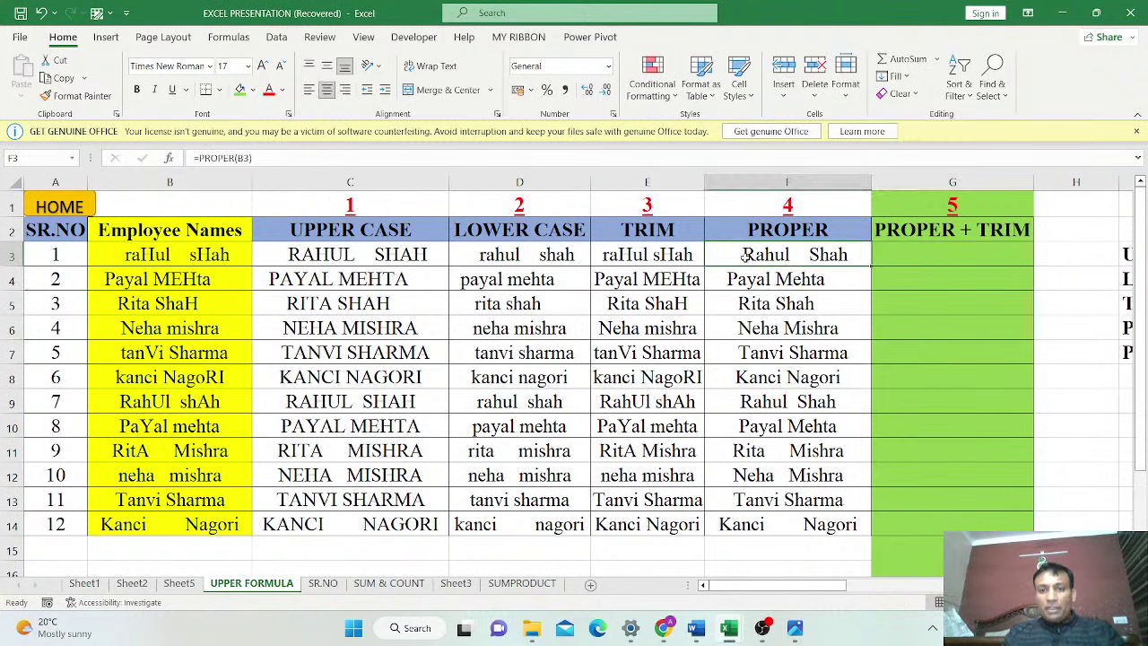
pyautogui.click(912, 253)
pyautogui.write('=')
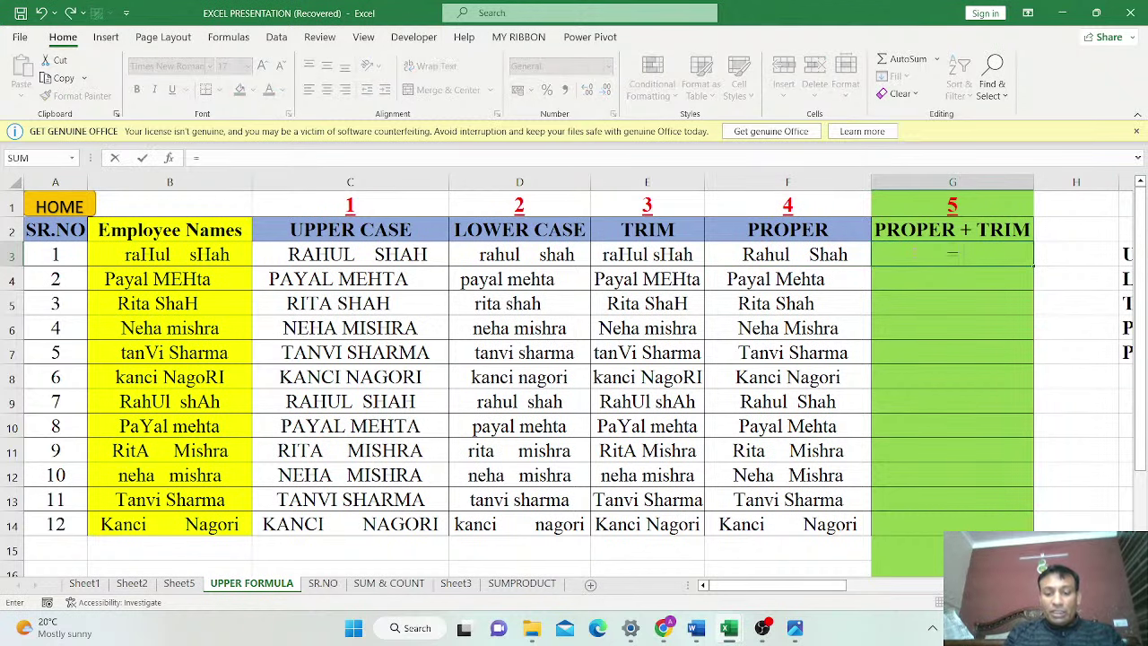
pyautogui.write('PROPER(')
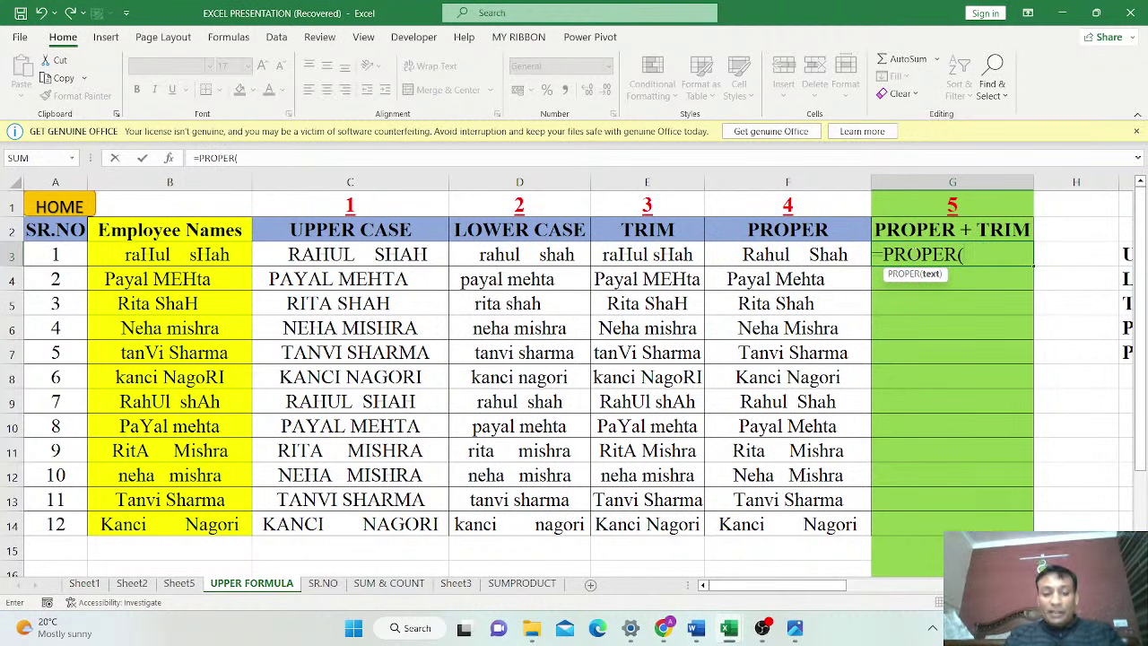
pyautogui.write('TRIM(')
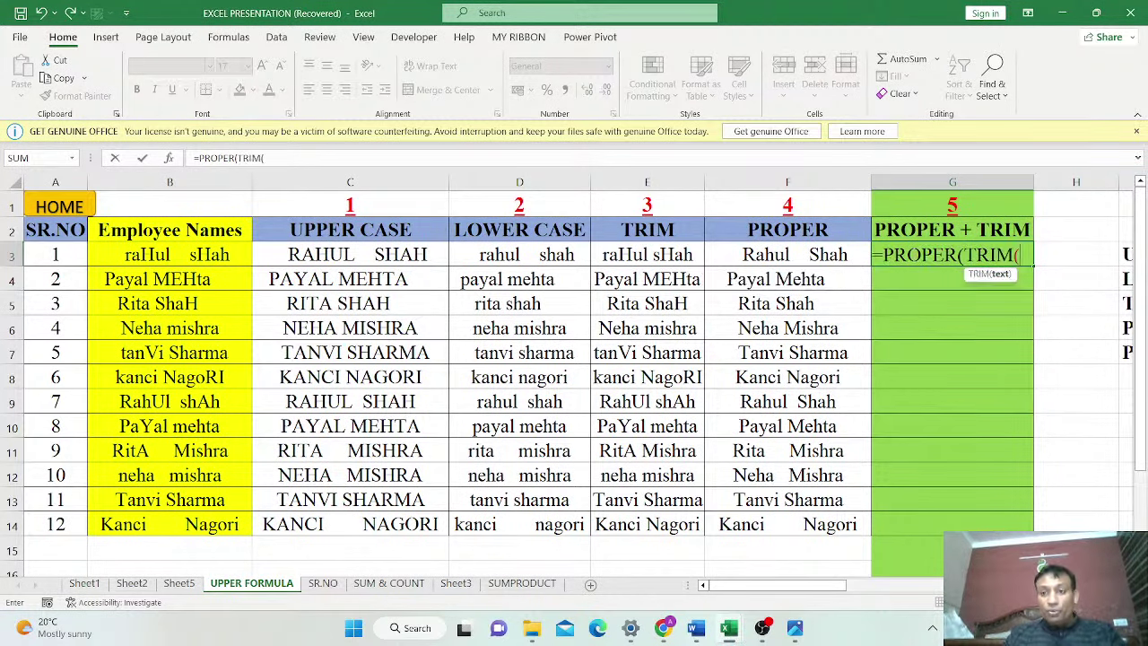
pyautogui.click(205, 255)
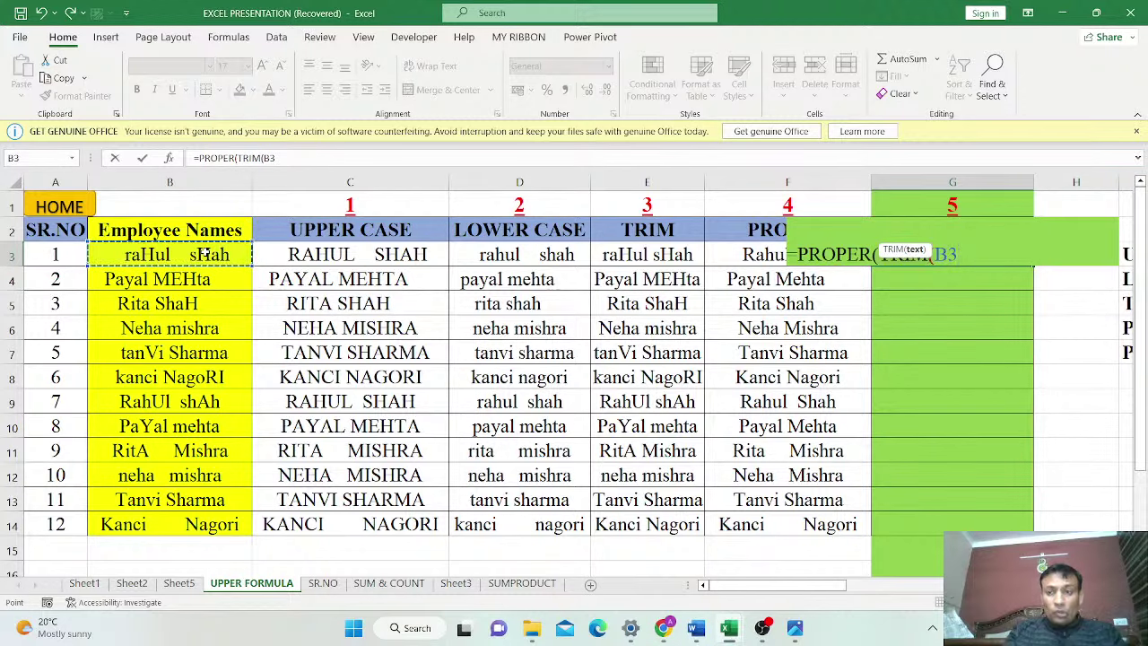
pyautogui.write(')')
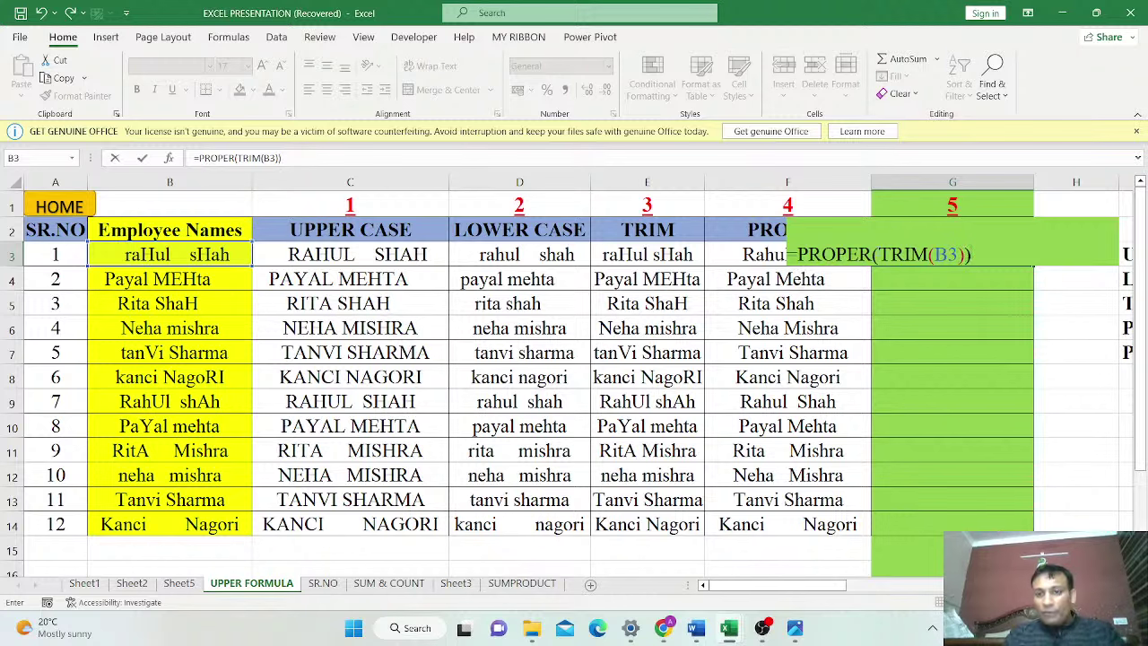
pyautogui.press('Return')
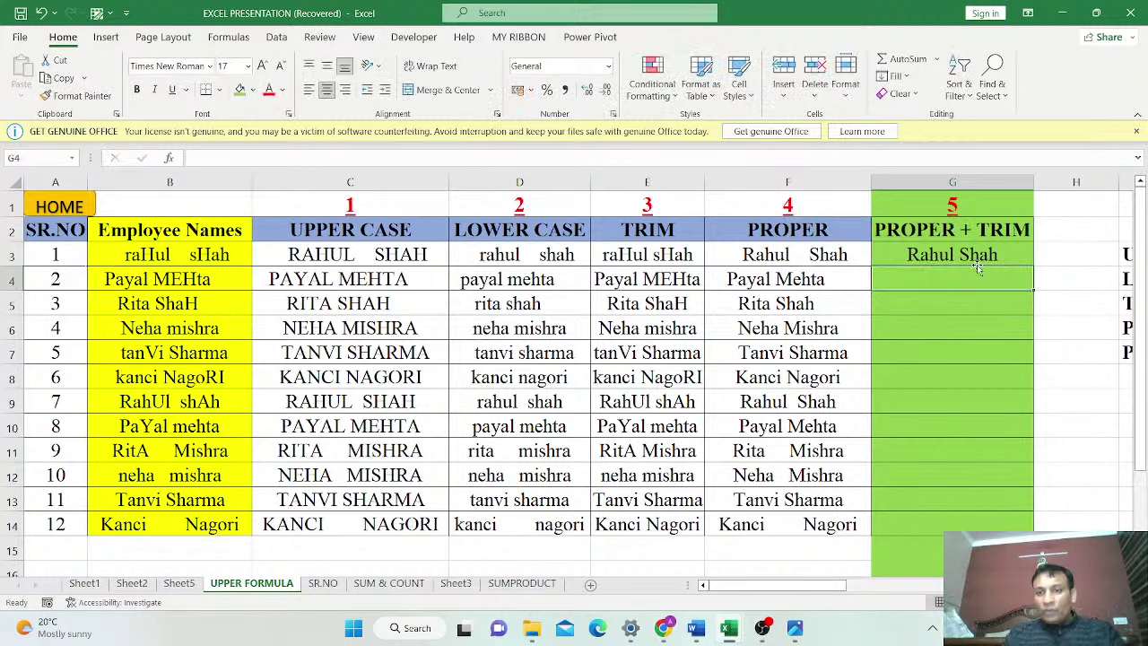
# Copy the PROPER + TRIM formula from G3 down through G14
pyautogui.click(980, 260)
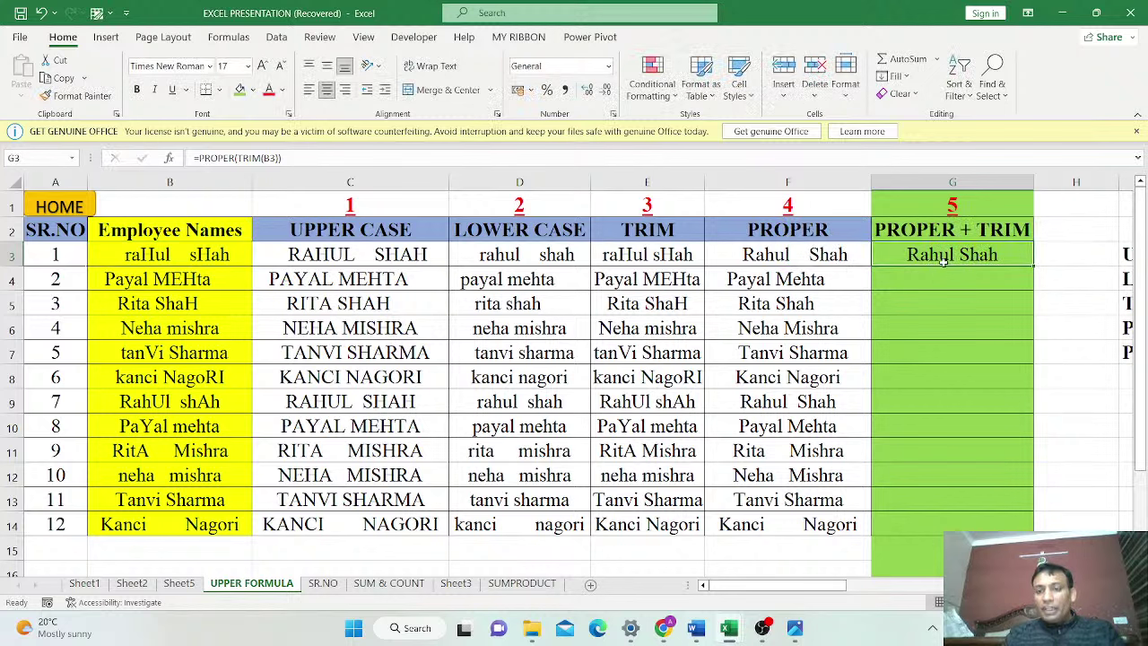
pyautogui.hotkey('ctrl', 'c')
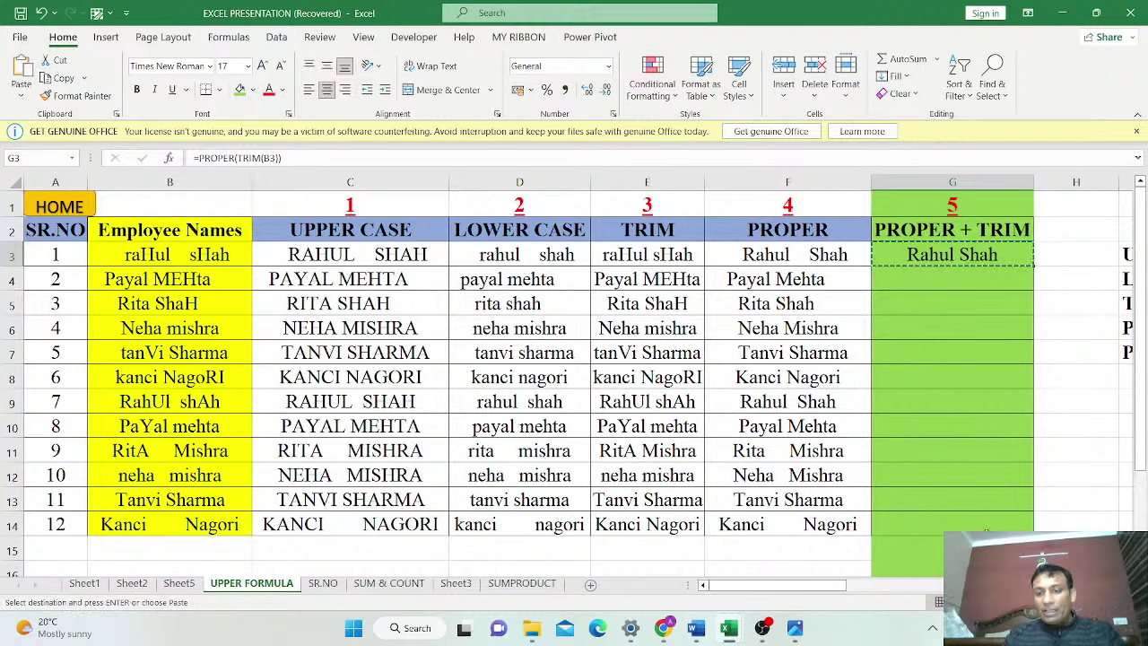
pyautogui.keyDown('shift'); pyautogui.click(984, 523); pyautogui.keyUp('shift')
pyautogui.hotkey('ctrl', 'v')
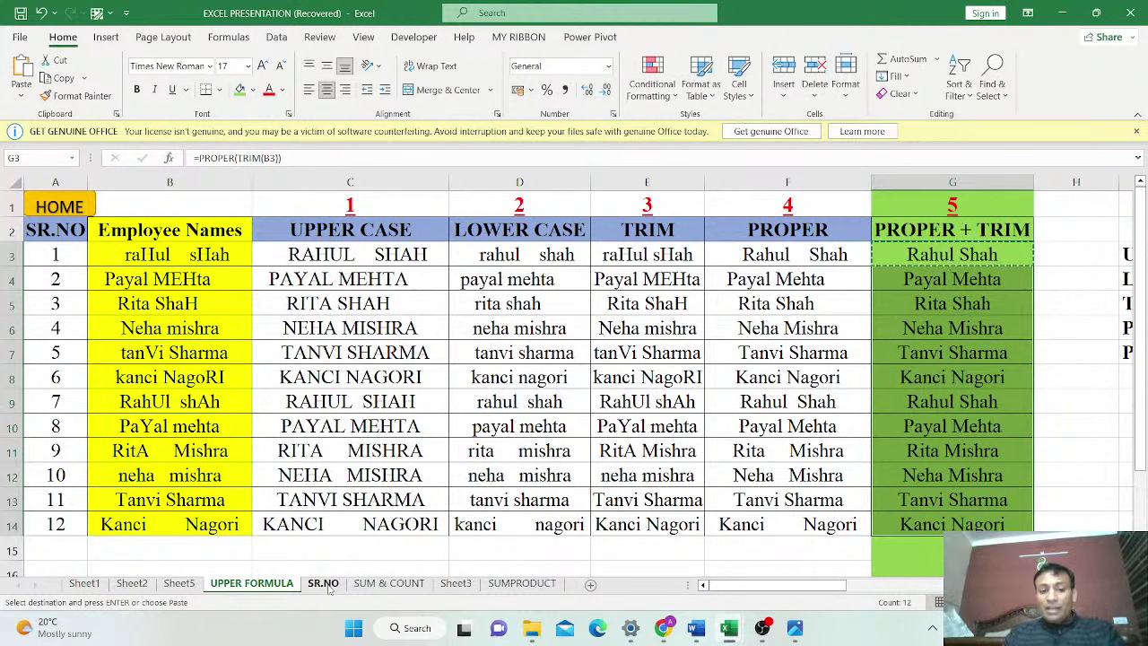
# Reopen the SUM topic from the summary sheet and clear the DAY1 total in cell R19
pyautogui.click(42, 206)
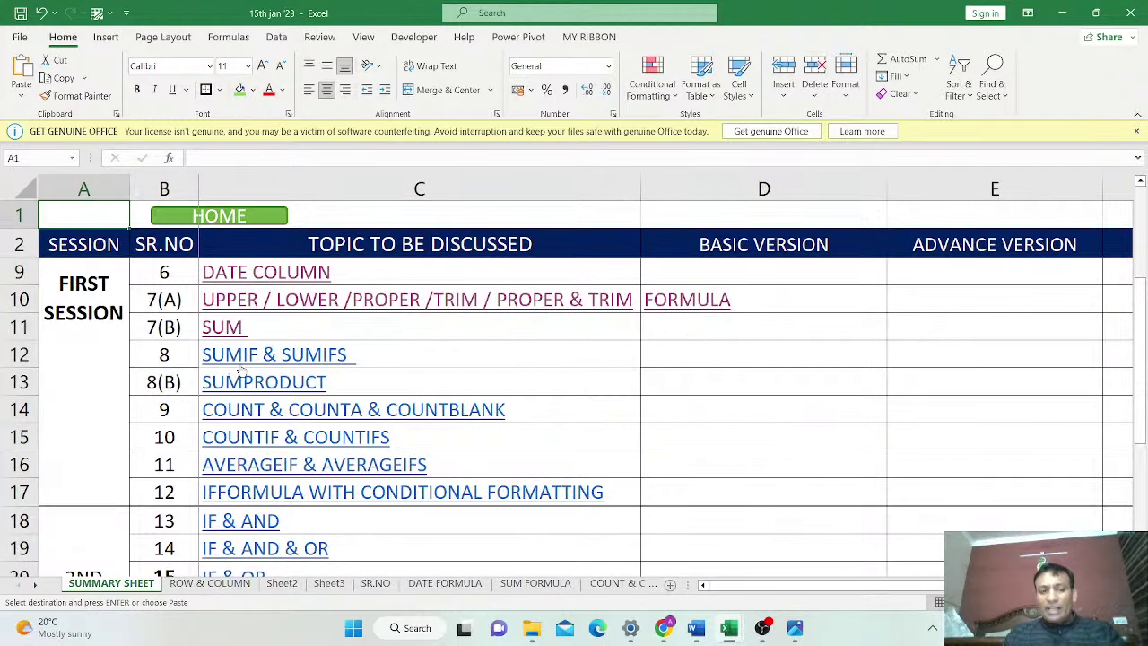
pyautogui.click(226, 331)
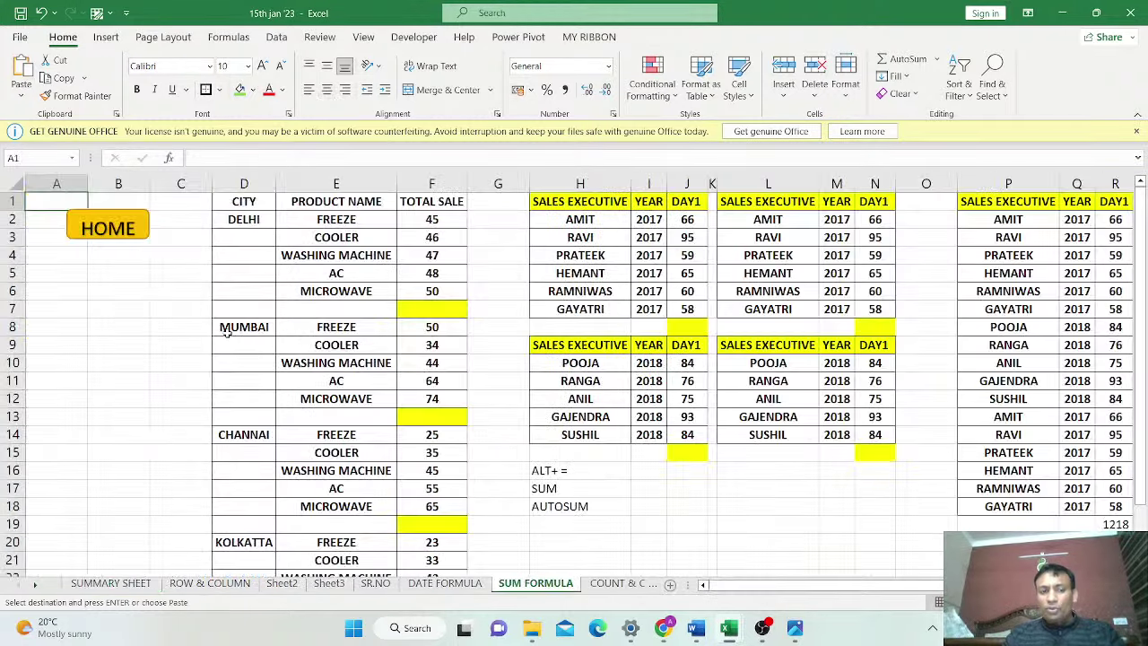
pyautogui.moveTo(883, 584); pyautogui.dragTo(897, 584)
pyautogui.click(1059, 525)
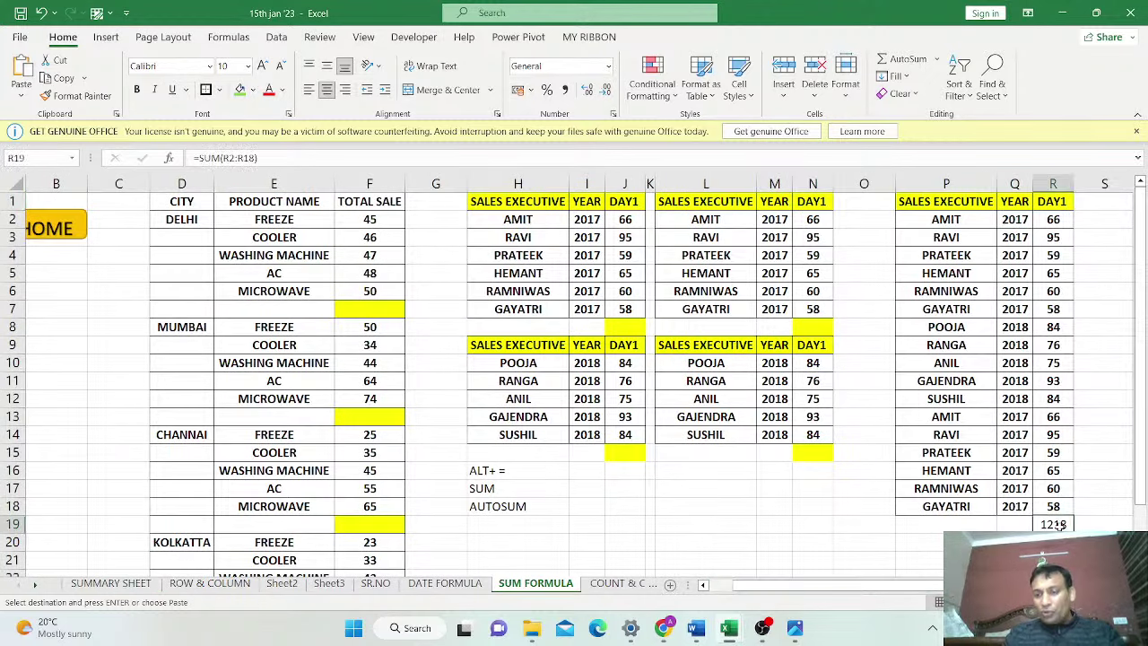
pyautogui.press('Right')
pyautogui.press('Right')
pyautogui.press('Right')
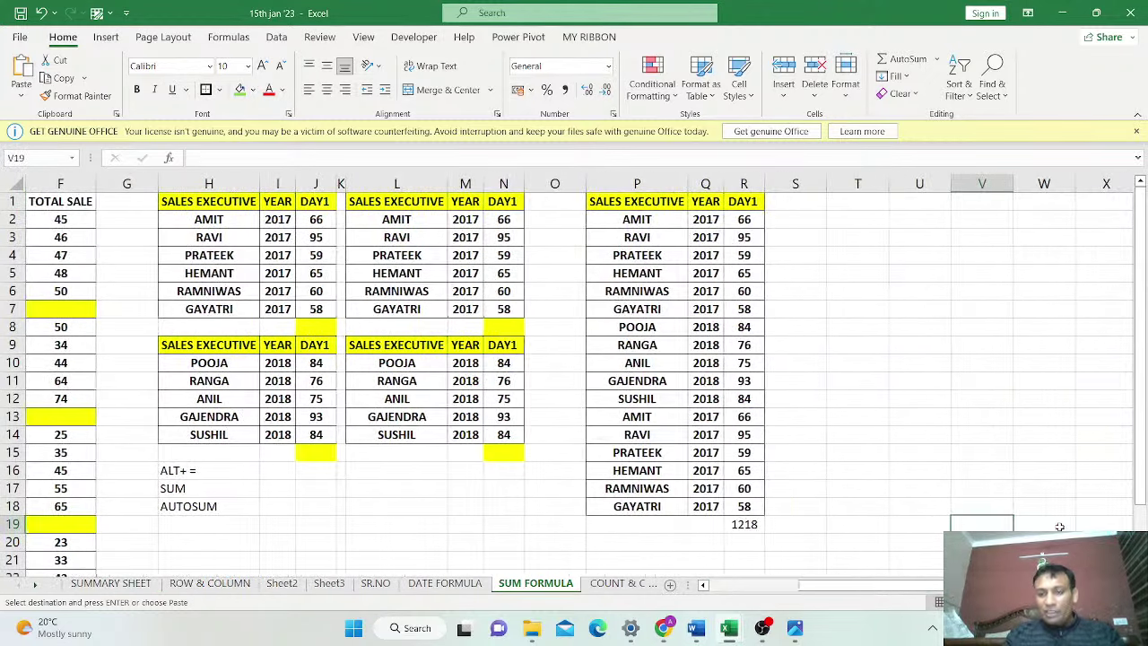
pyautogui.press('Left')
pyautogui.press('Left')
pyautogui.press('Left')
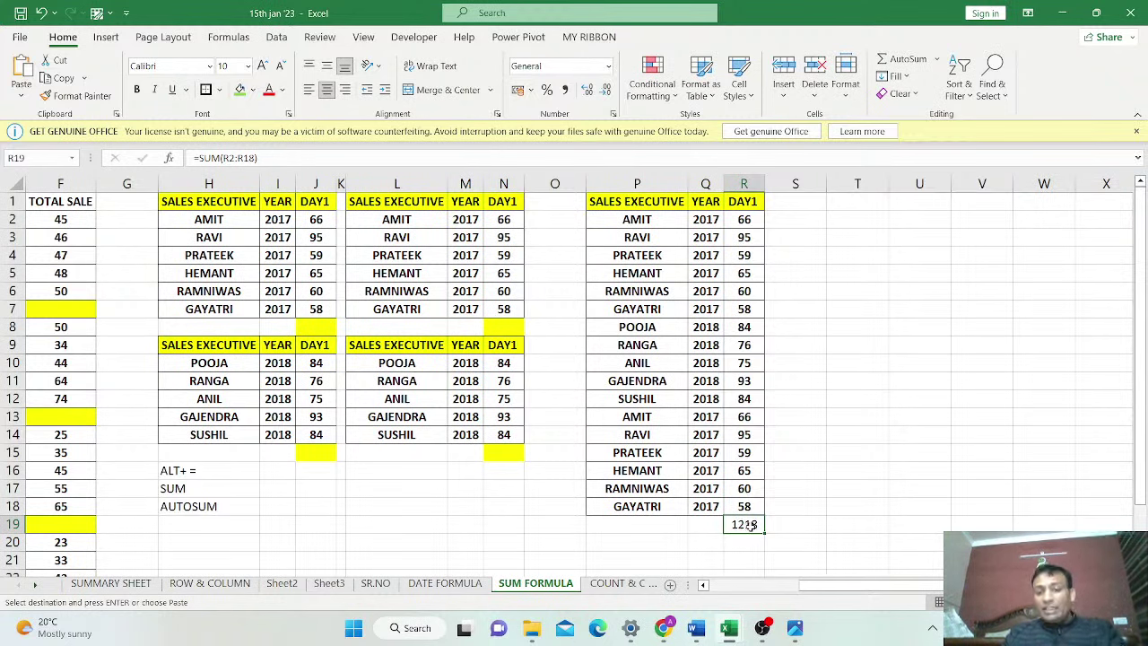
pyautogui.press('Delete')
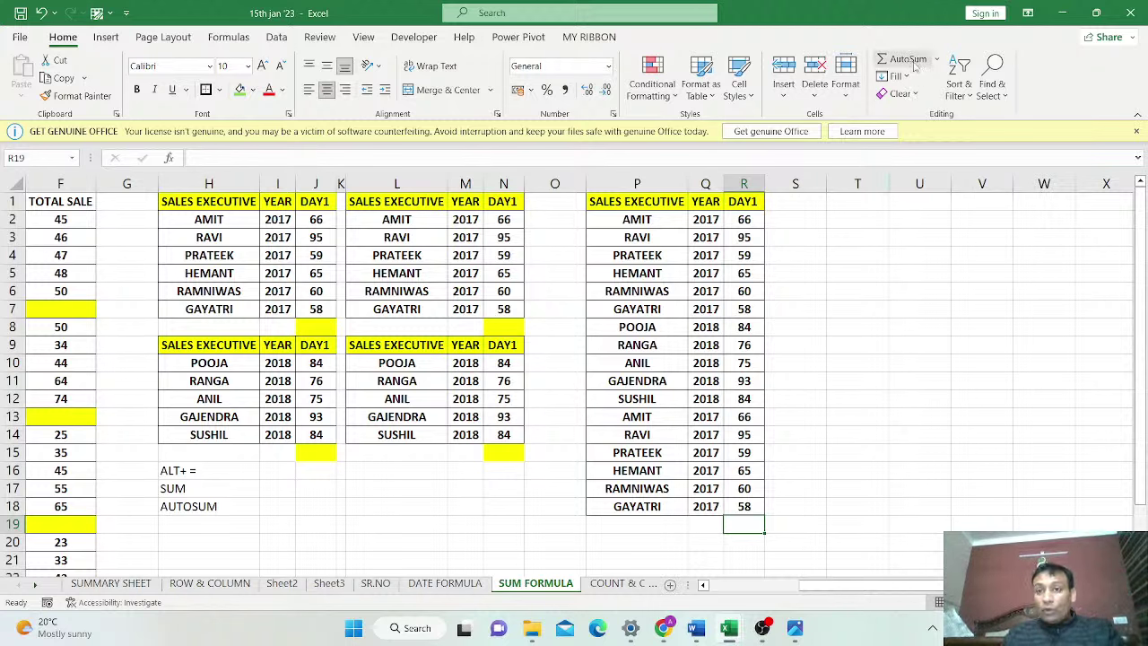
# Total the DAY1 column in R19 with AutoSum over R2:R18, and clear that total again
pyautogui.click(908, 59)
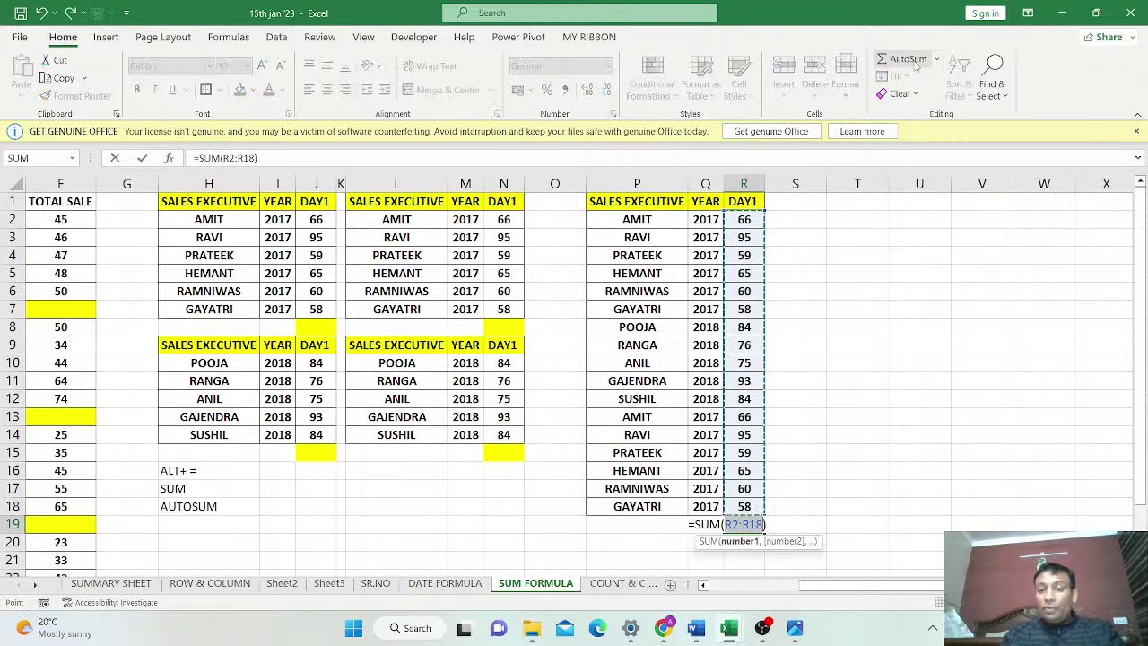
pyautogui.press('Return')
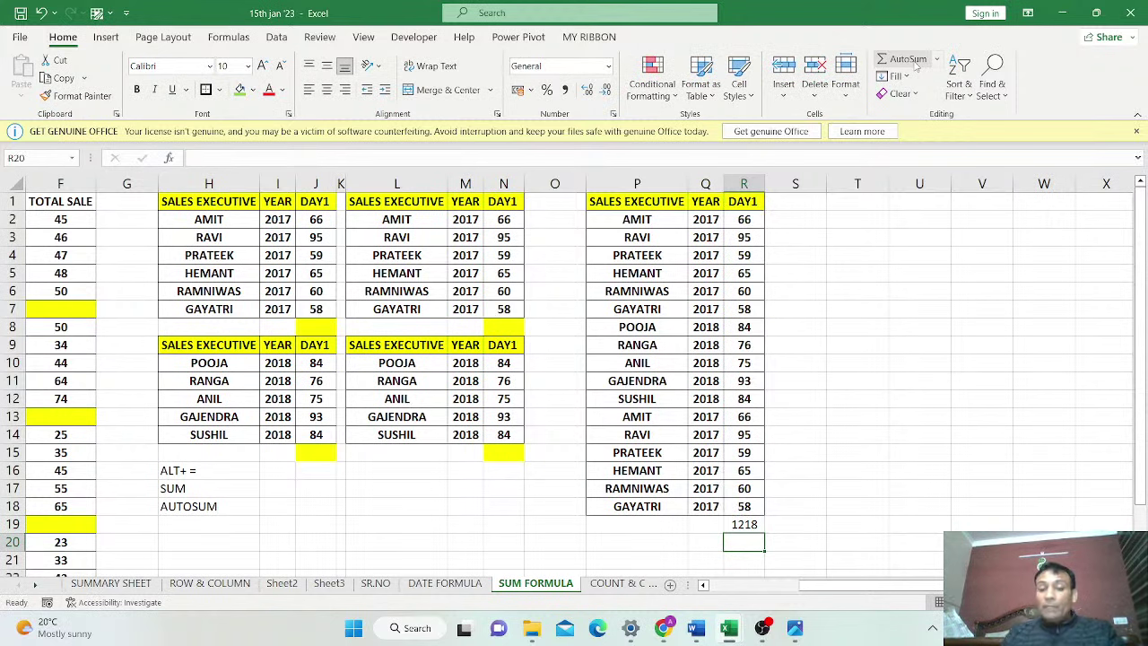
pyautogui.click(876, 299)
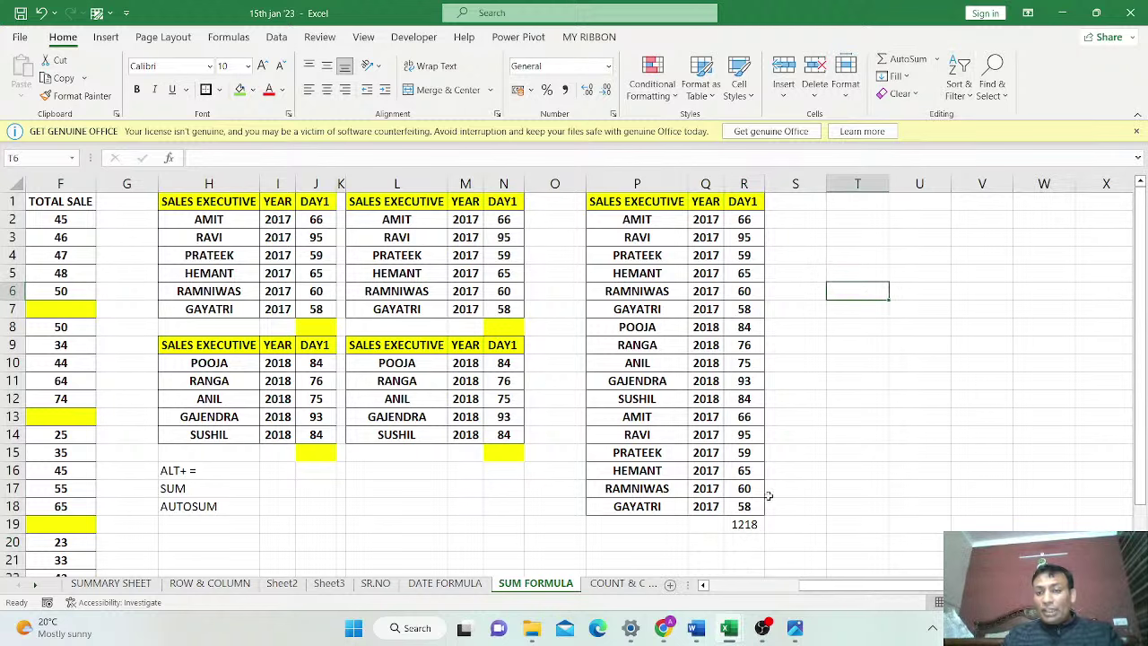
pyautogui.click(754, 524)
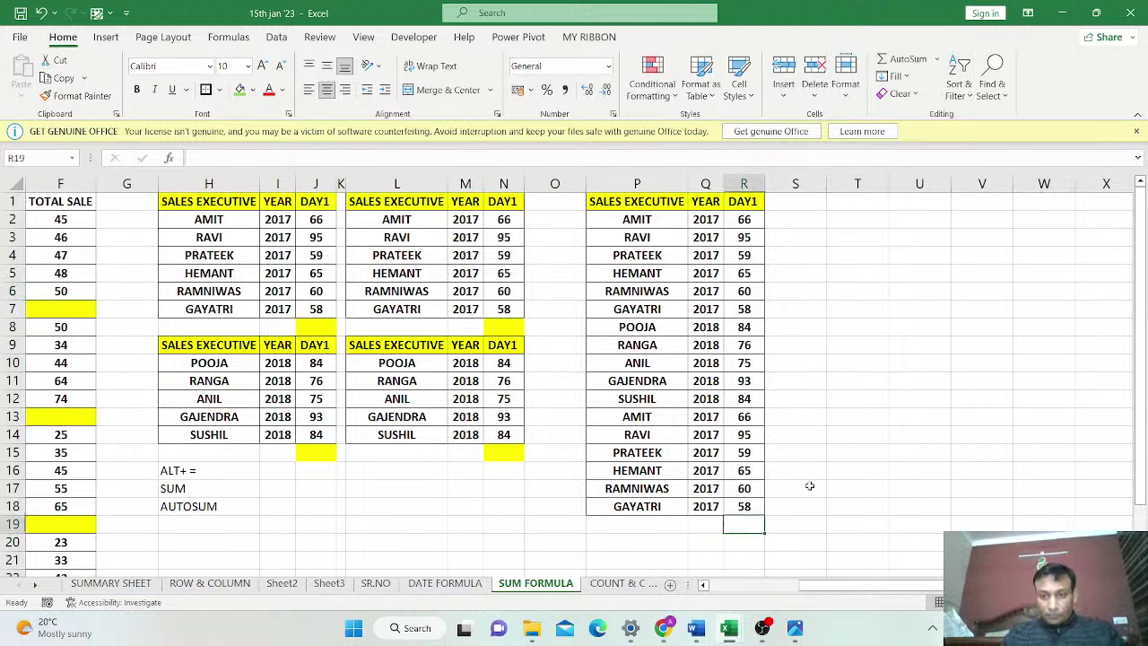
# Enter the note "ALT + =" in cell T16 beside the long sales executive table
pyautogui.click(847, 472)
pyautogui.write('ALT + =')
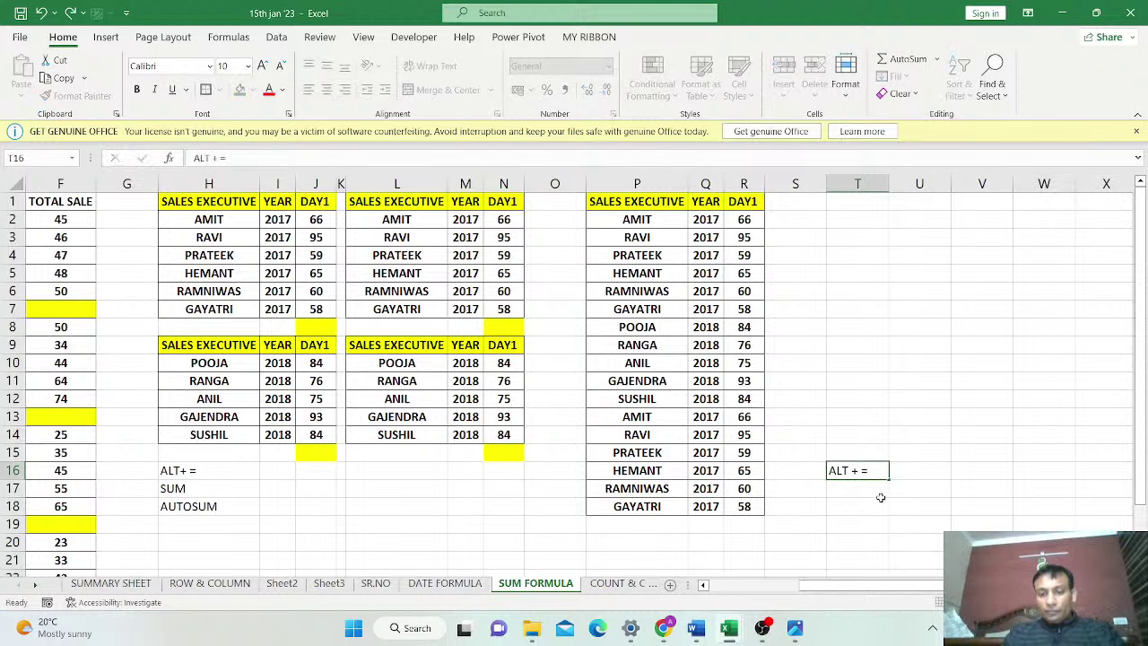
pyautogui.click(854, 506)
# Insert an automatic SUM of R2:R18 in cell R19 and check it against the DAY1 values
pyautogui.click(752, 529)
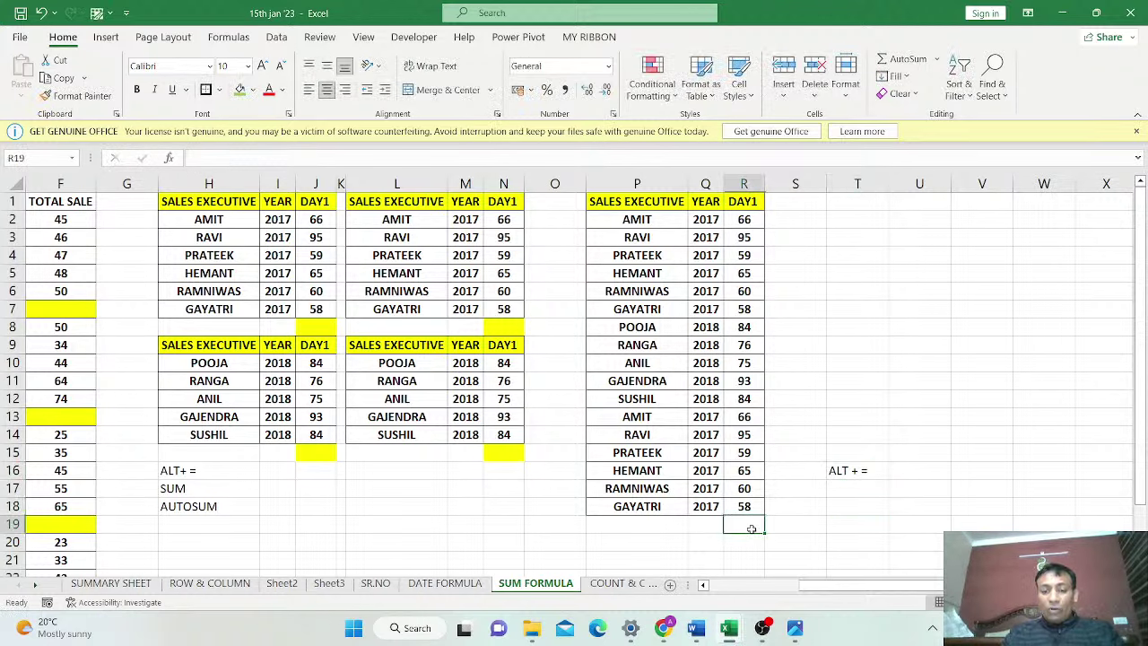
pyautogui.hotkey('alt', '=')
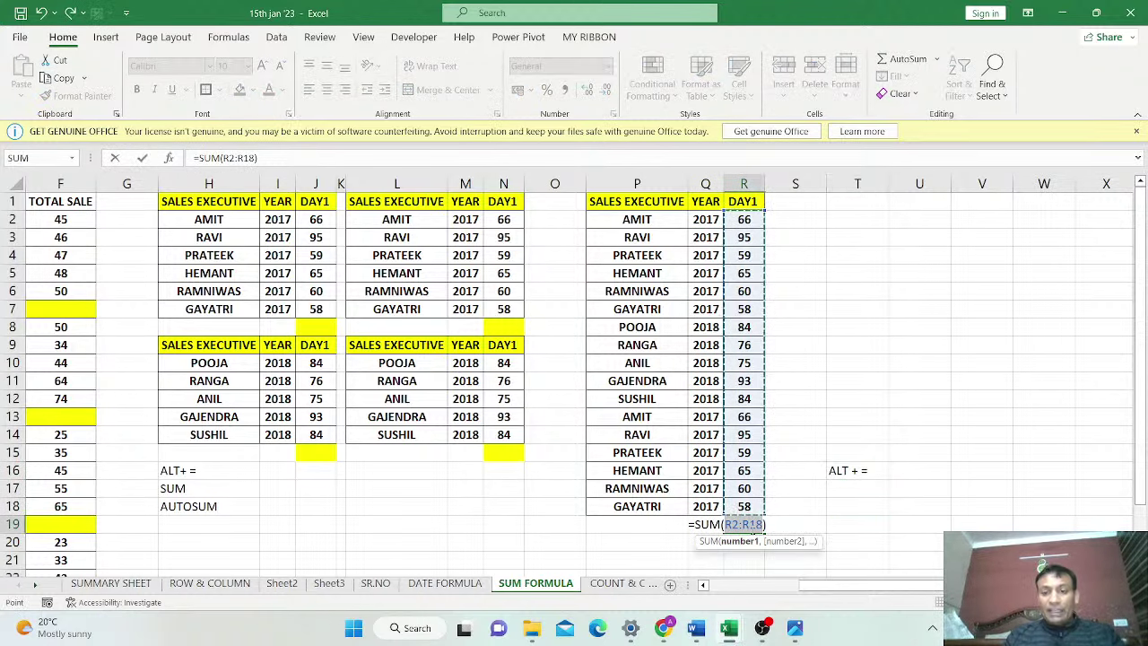
pyautogui.press('Return')
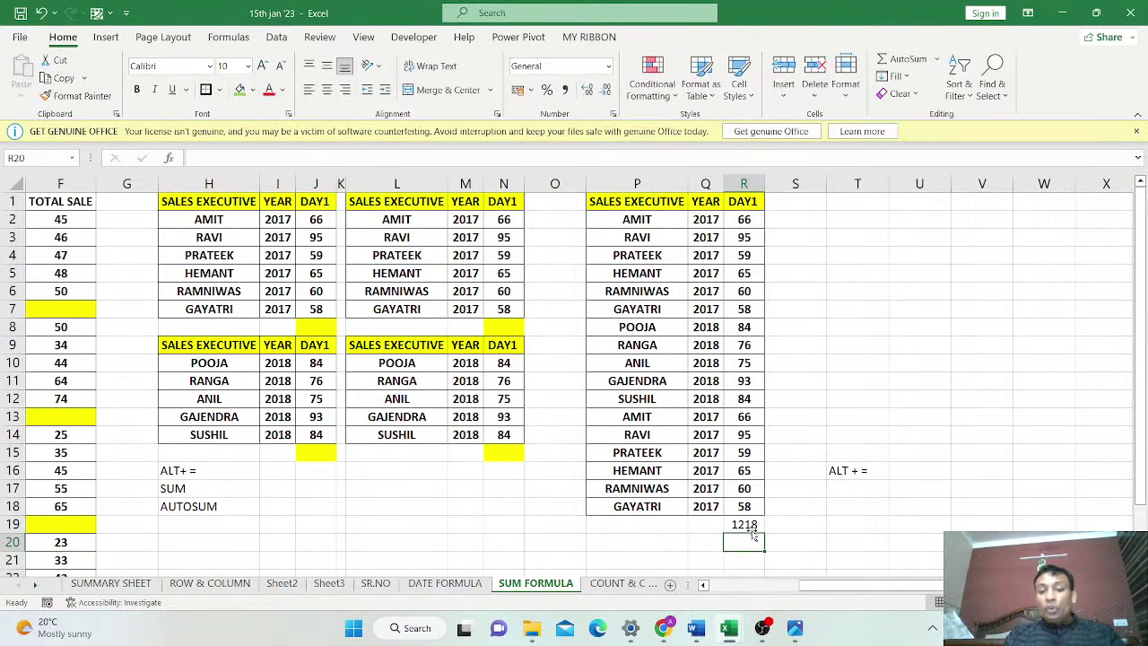
pyautogui.click(751, 524)
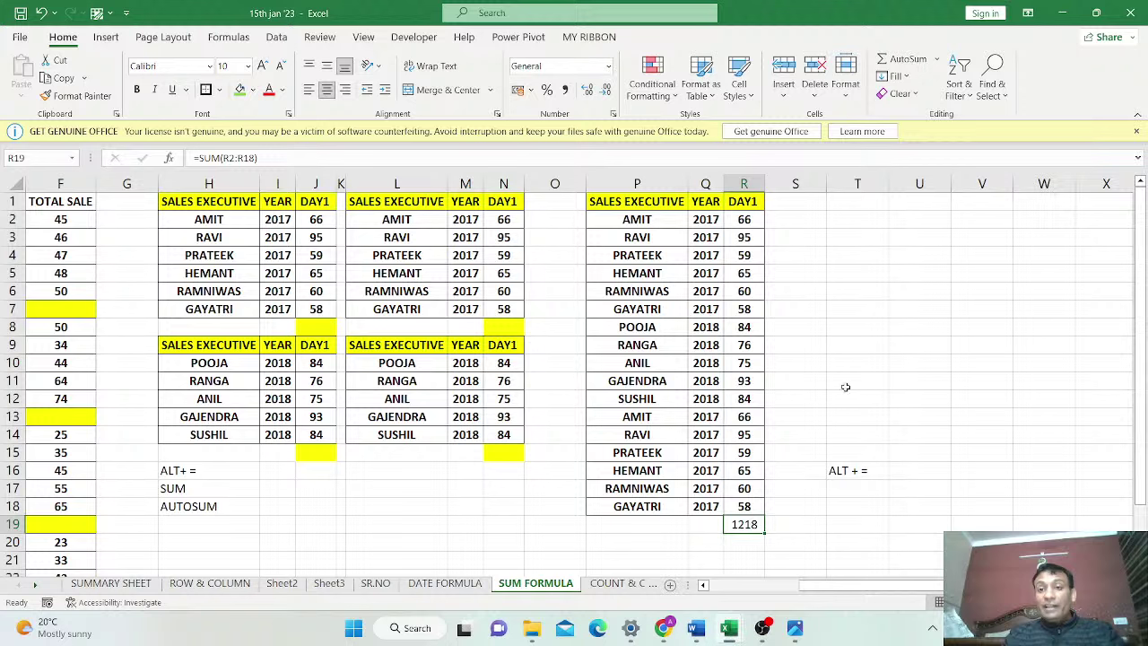
pyautogui.moveTo(752, 224); pyautogui.dragTo(753, 530)
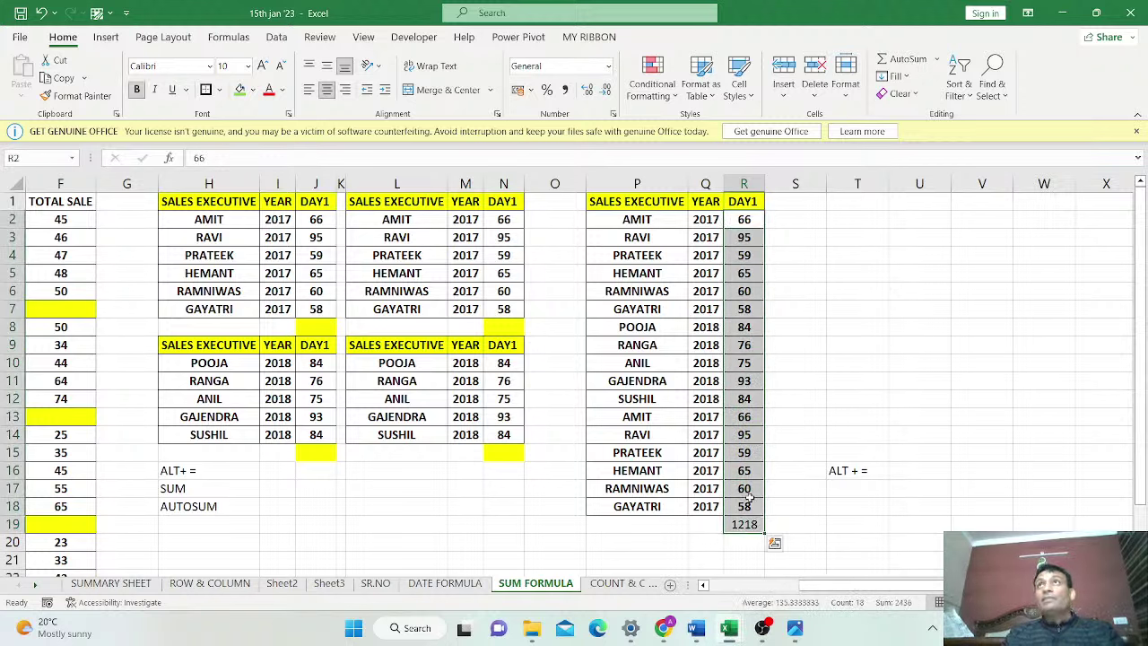
pyautogui.click(756, 524)
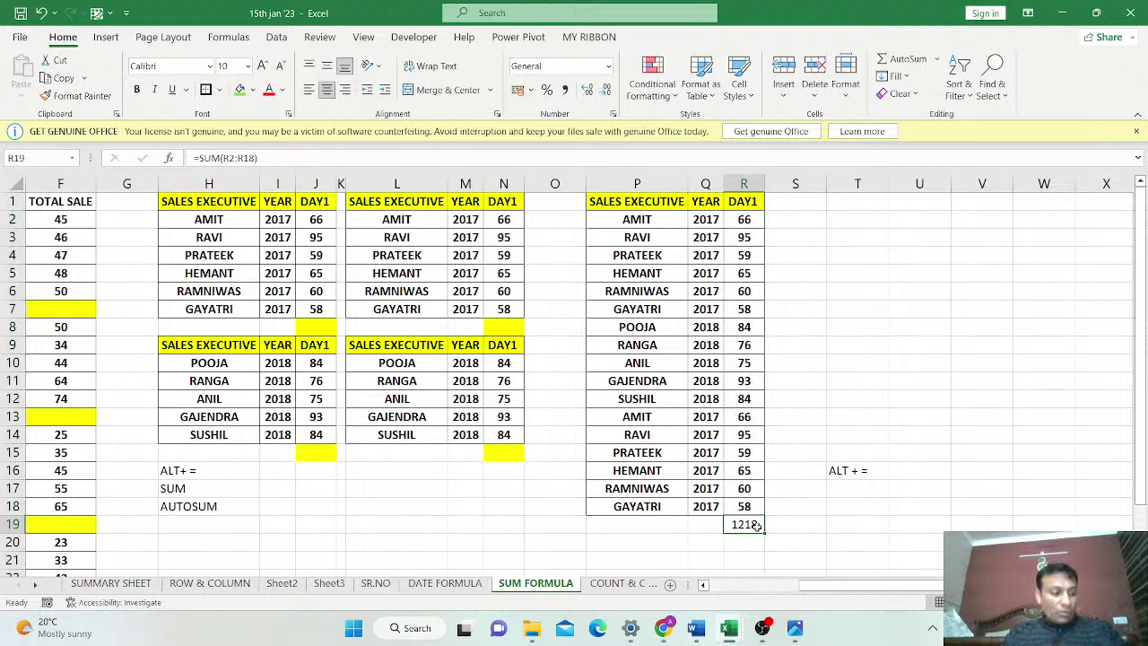
# Examine the city-wise product sales table and the four small sales executive tables with their blank yellow total cells
pyautogui.moveTo(818, 588); pyautogui.dragTo(738, 556)
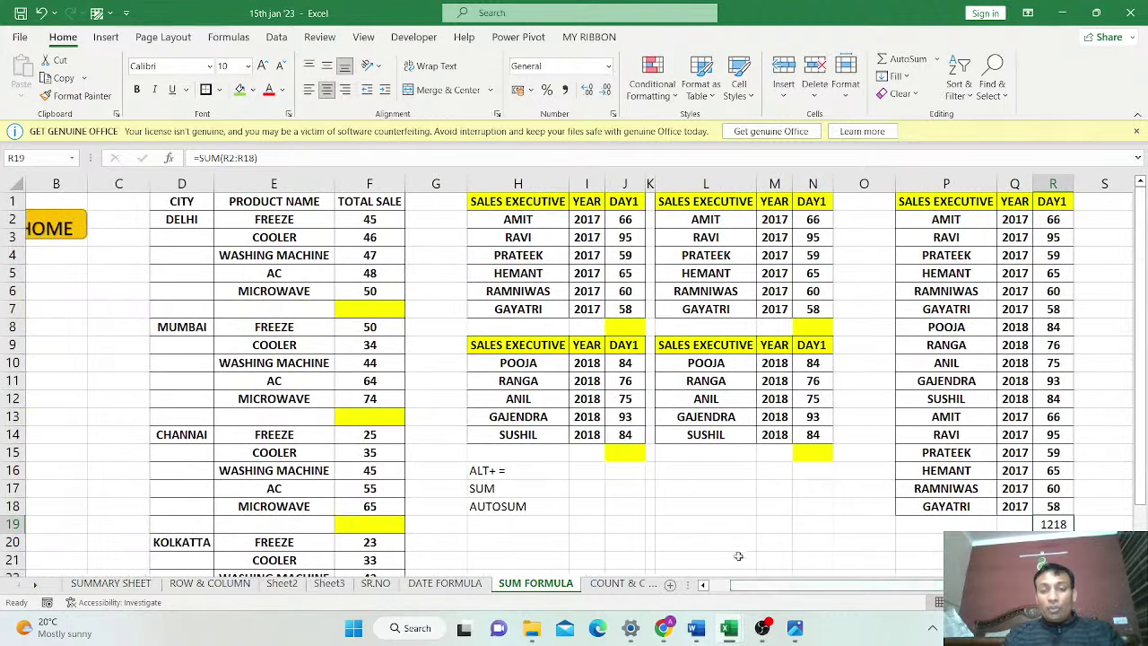
pyautogui.keyDown('ctrl'); pyautogui.scroll(-2, 738, 556); pyautogui.keyUp('ctrl')
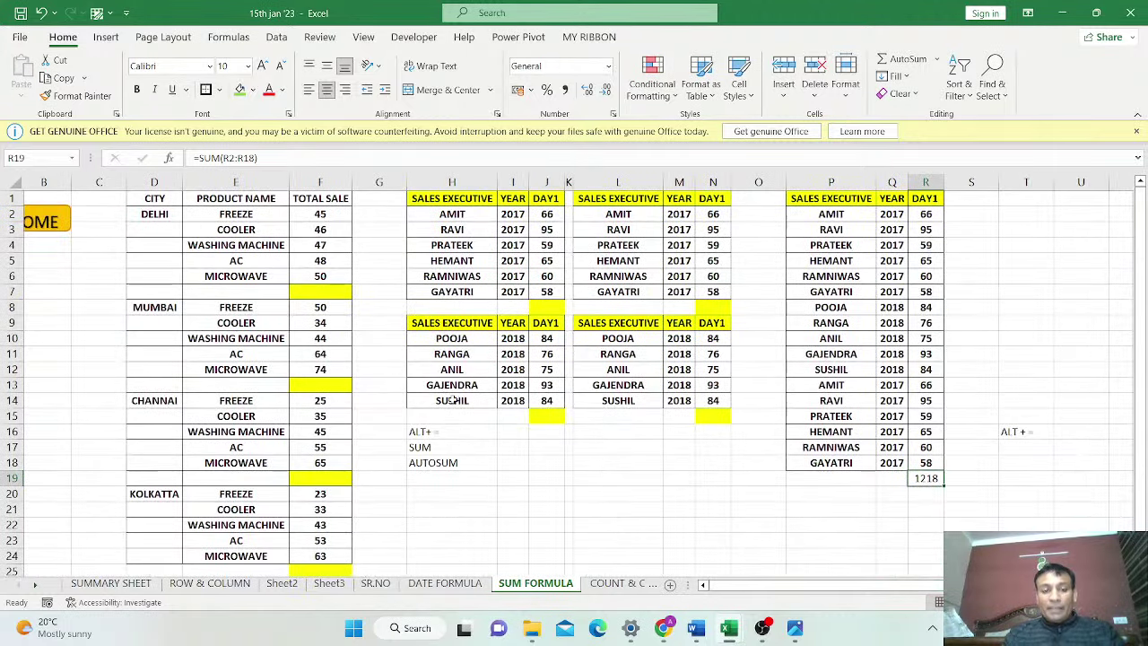
pyautogui.click(277, 292)
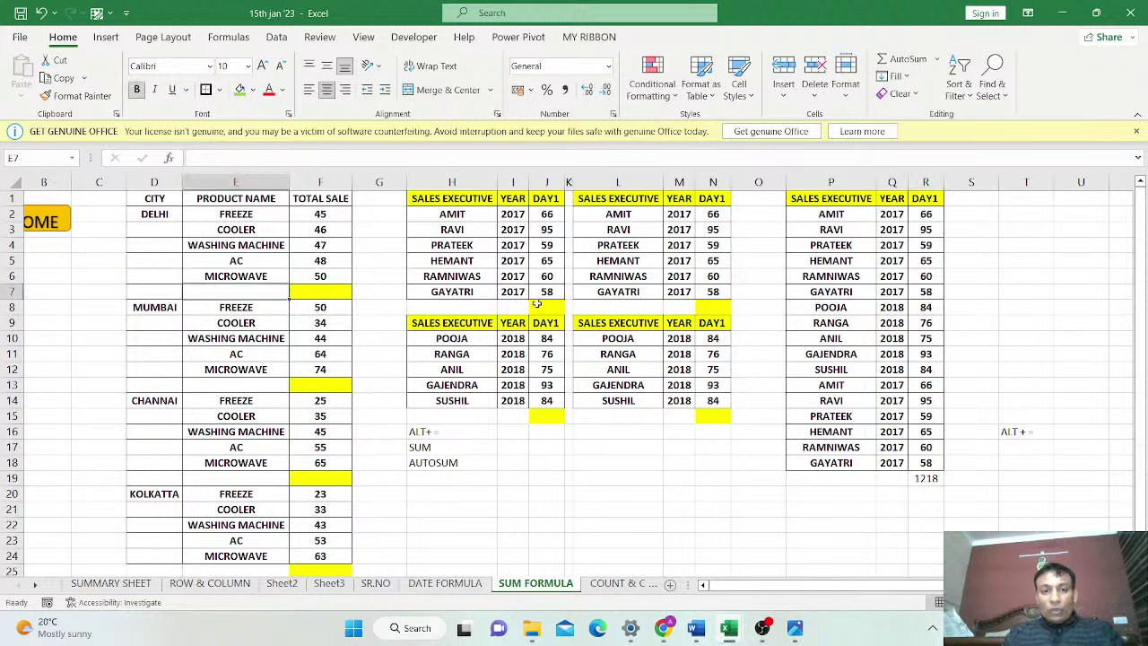
pyautogui.click(484, 306)
pyautogui.click(633, 308)
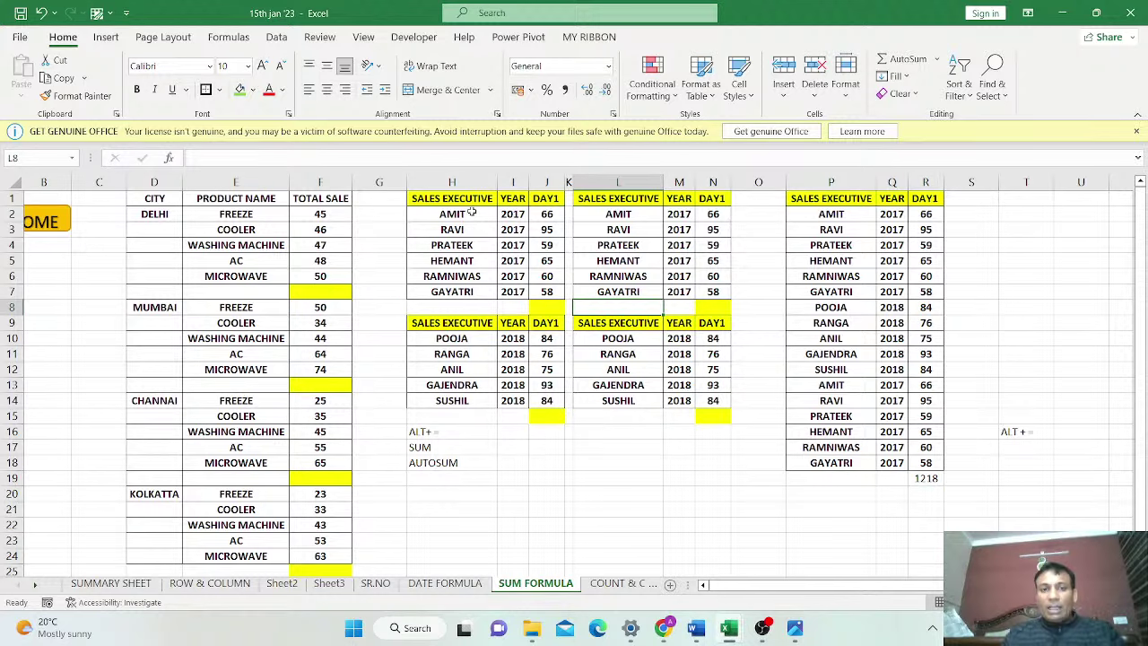
pyautogui.moveTo(378, 198); pyautogui.dragTo(732, 411)
pyautogui.moveTo(746, 410); pyautogui.dragTo(749, 413)
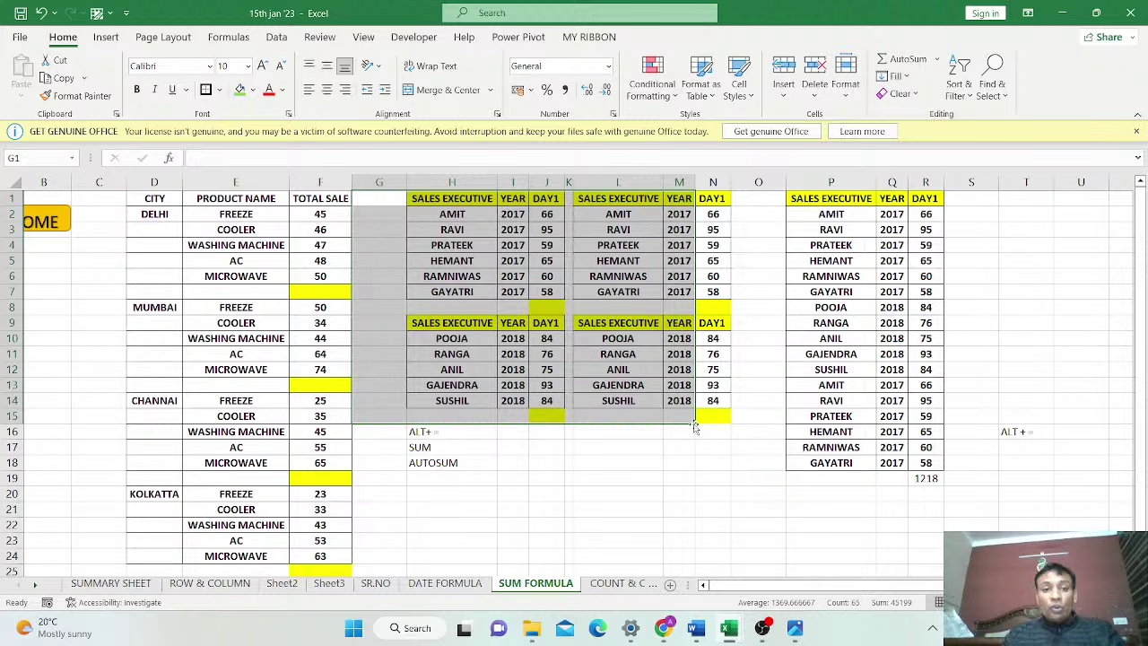
pyautogui.click(270, 200)
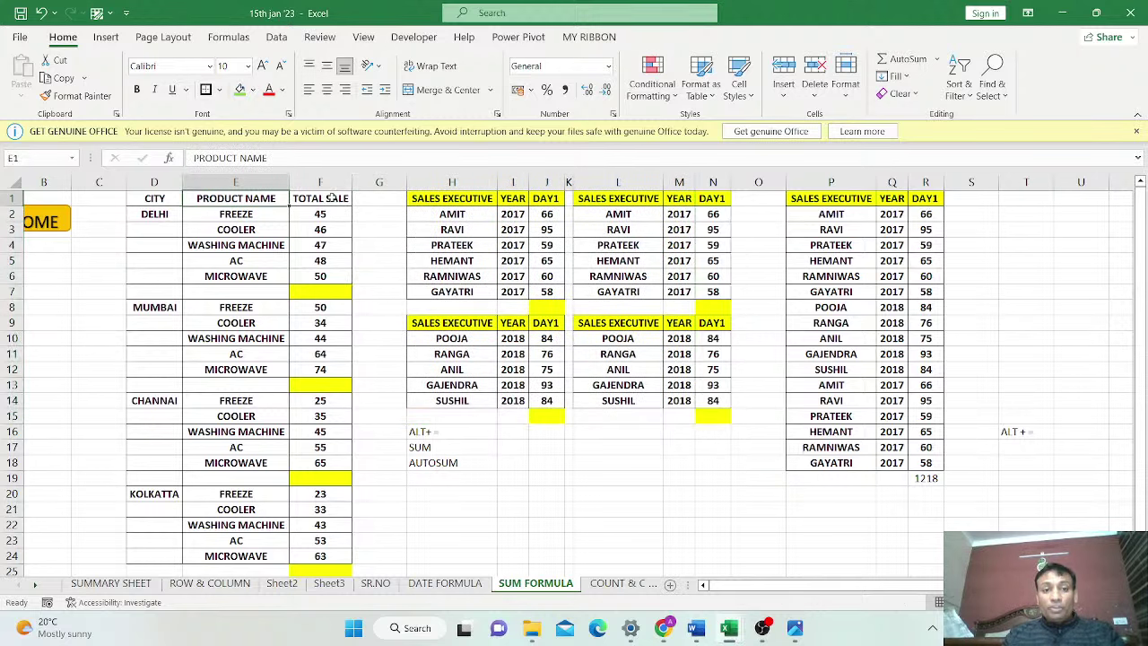
pyautogui.click(341, 567)
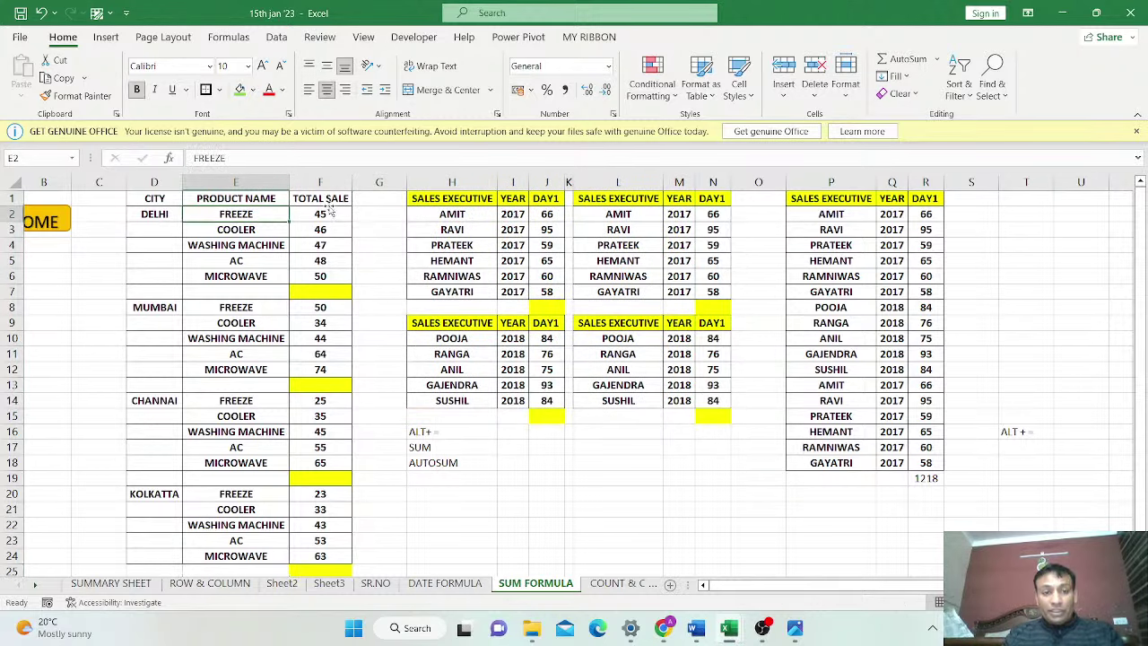
pyautogui.moveTo(126, 198)
pyautogui.mouseDown()
pyautogui.moveTo(299, 220)
pyautogui.moveTo(355, 354)
pyautogui.moveTo(335, 377)
pyautogui.mouseUp()
pyautogui.moveTo(98, 199); pyautogui.dragTo(283, 231)
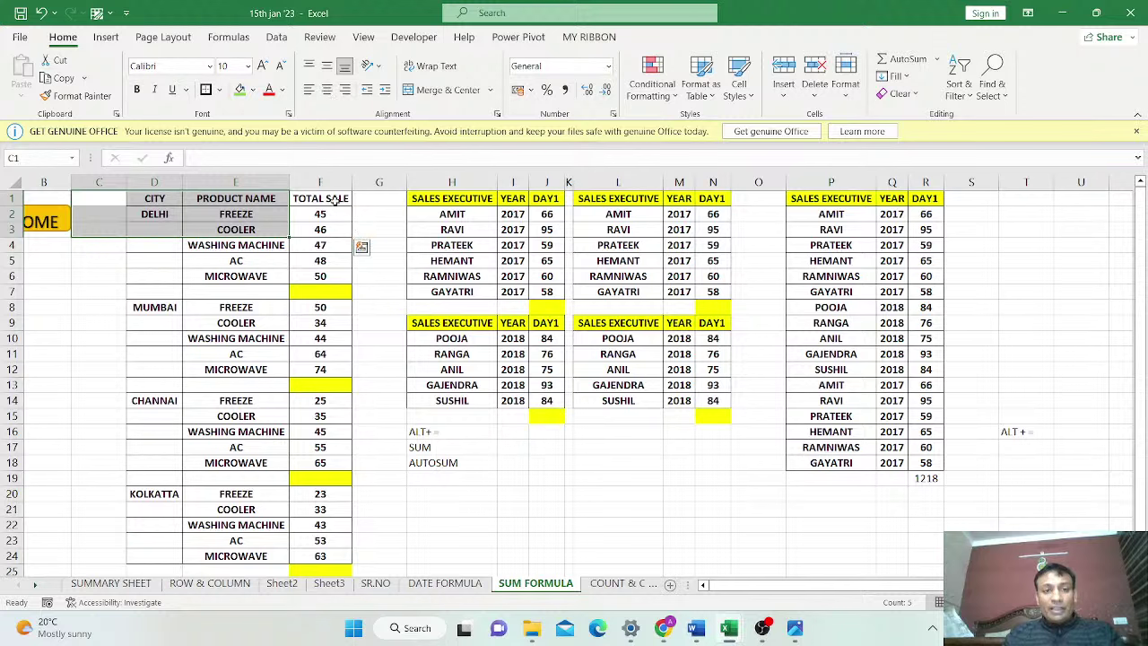
# Review the city-wise product table's first rows and its TOTAL SALE column from F1 down to the last yellow total cell
pyautogui.press('Right')
pyautogui.press('Right')
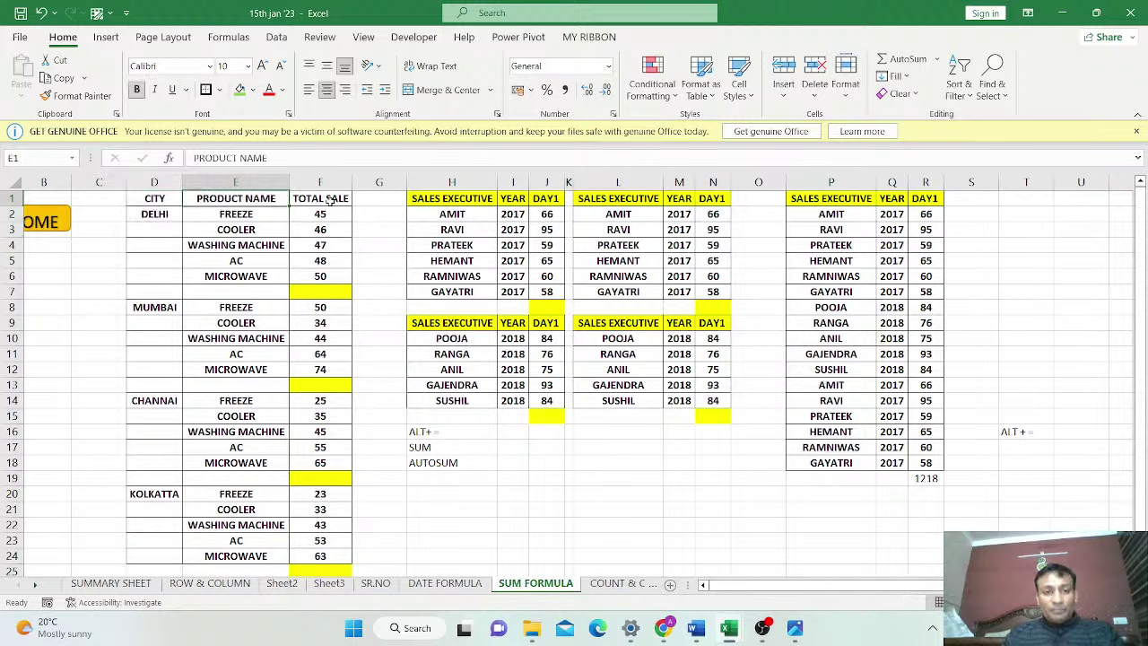
pyautogui.press('Down')
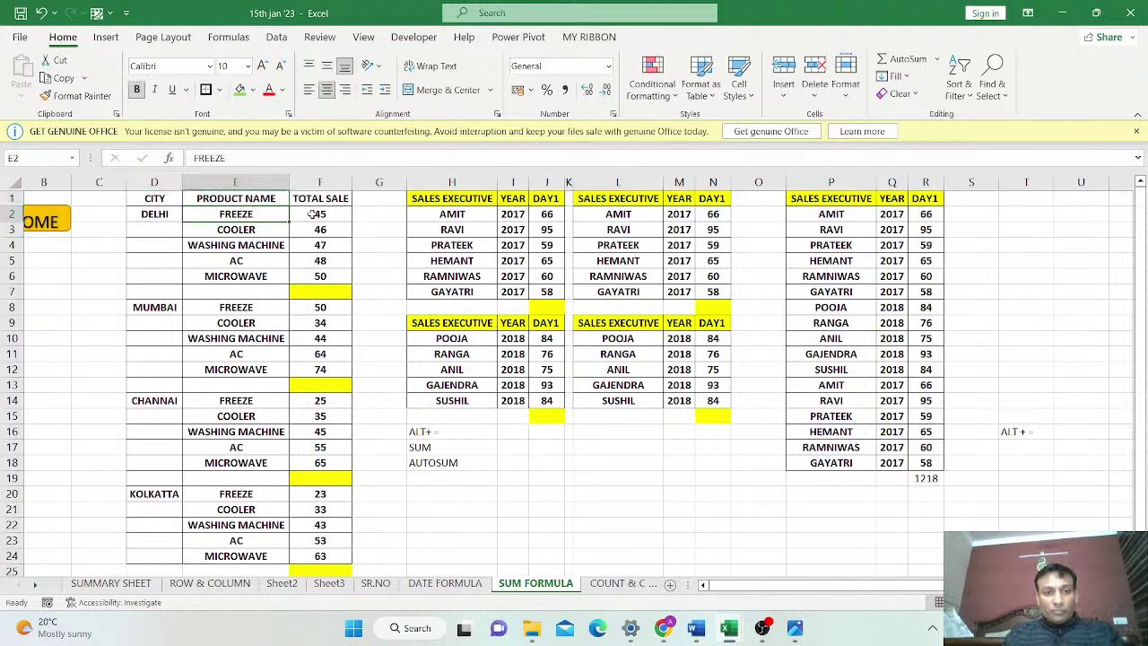
pyautogui.hotkey('alt', 'w')
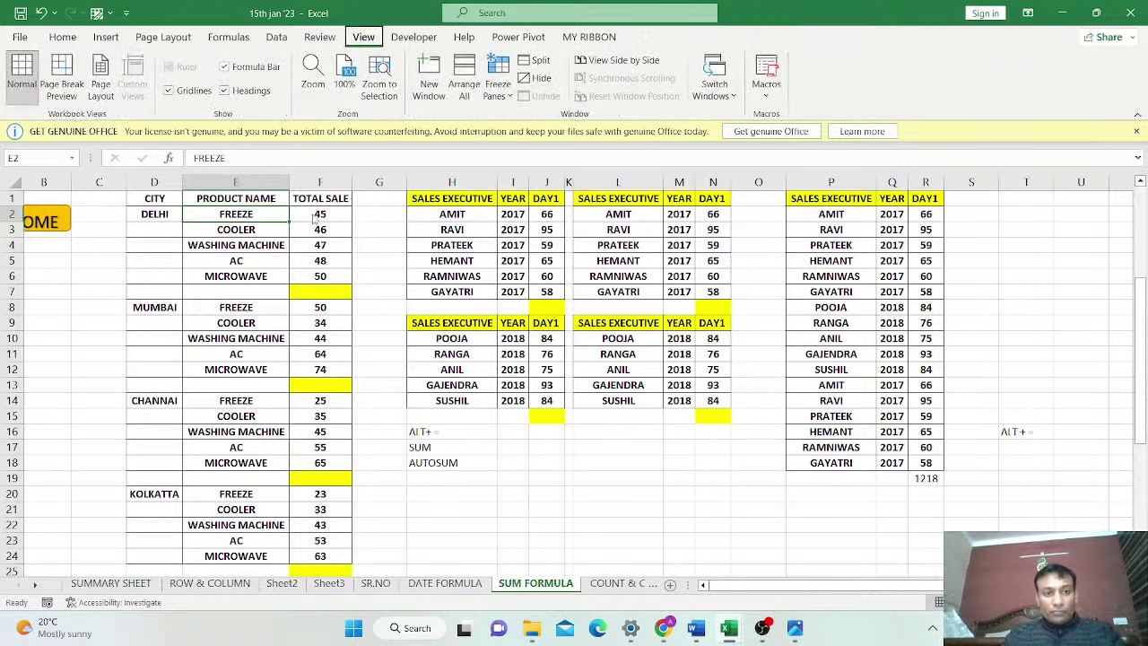
pyautogui.hscroll(-2, 316, 214)
pyautogui.click(378, 213)
pyautogui.moveTo(382, 199); pyautogui.dragTo(397, 572)
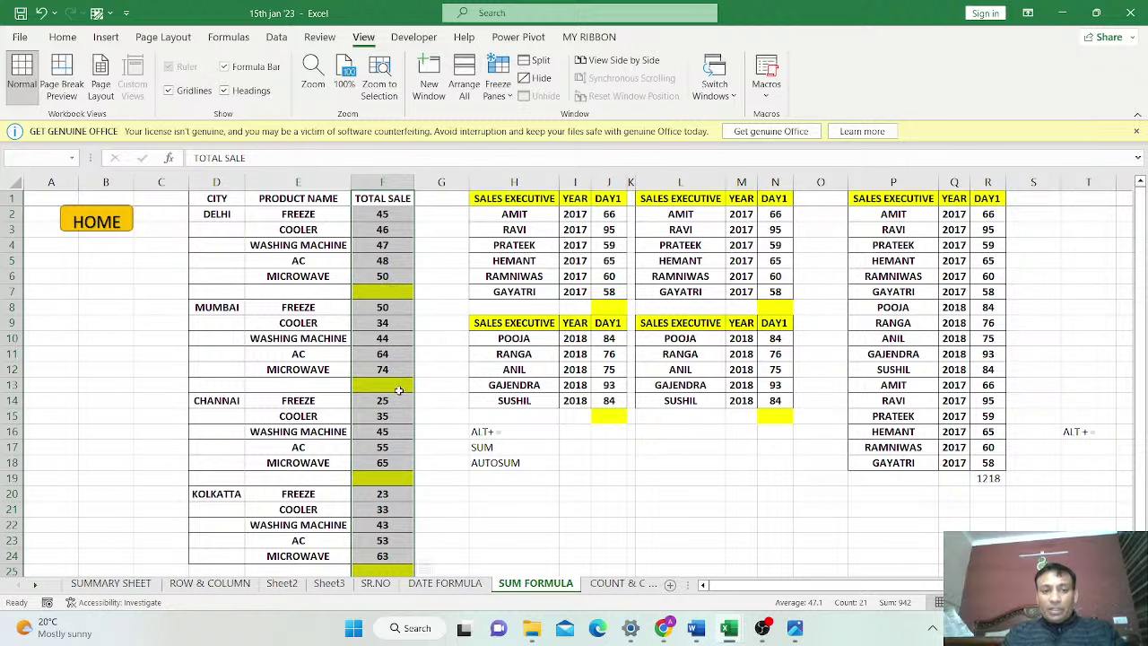
# Total the Delhi sales F2:F6 in F7 and the Mumbai sales F8:F12 in F13 with separate automatic SUMs
pyautogui.click(376, 293)
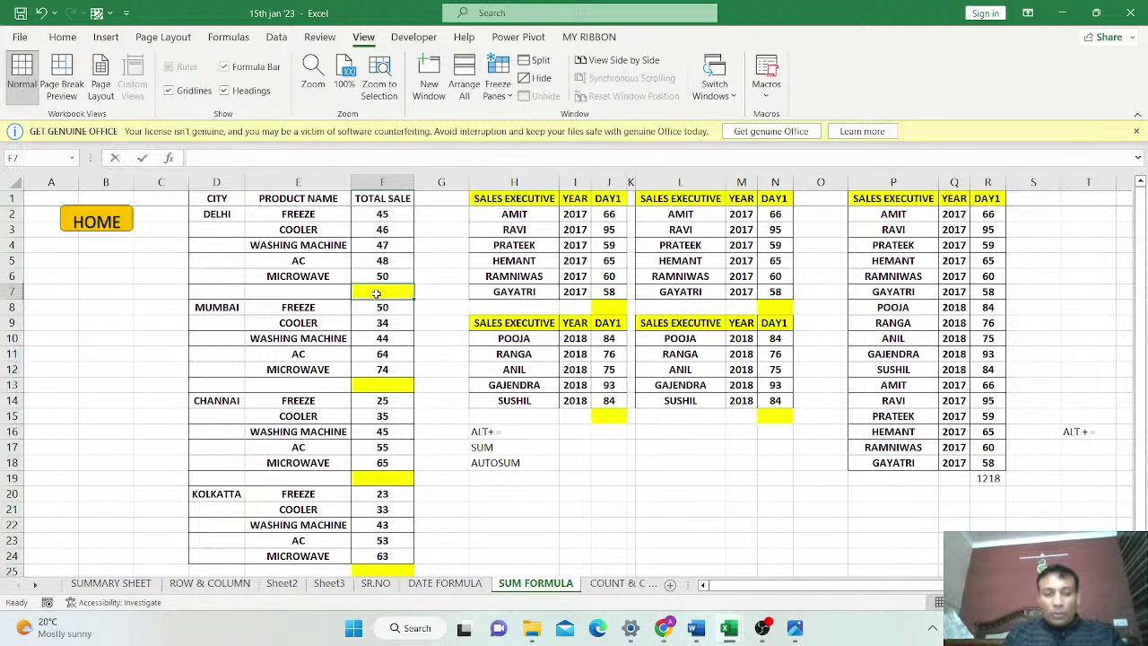
pyautogui.write('=')
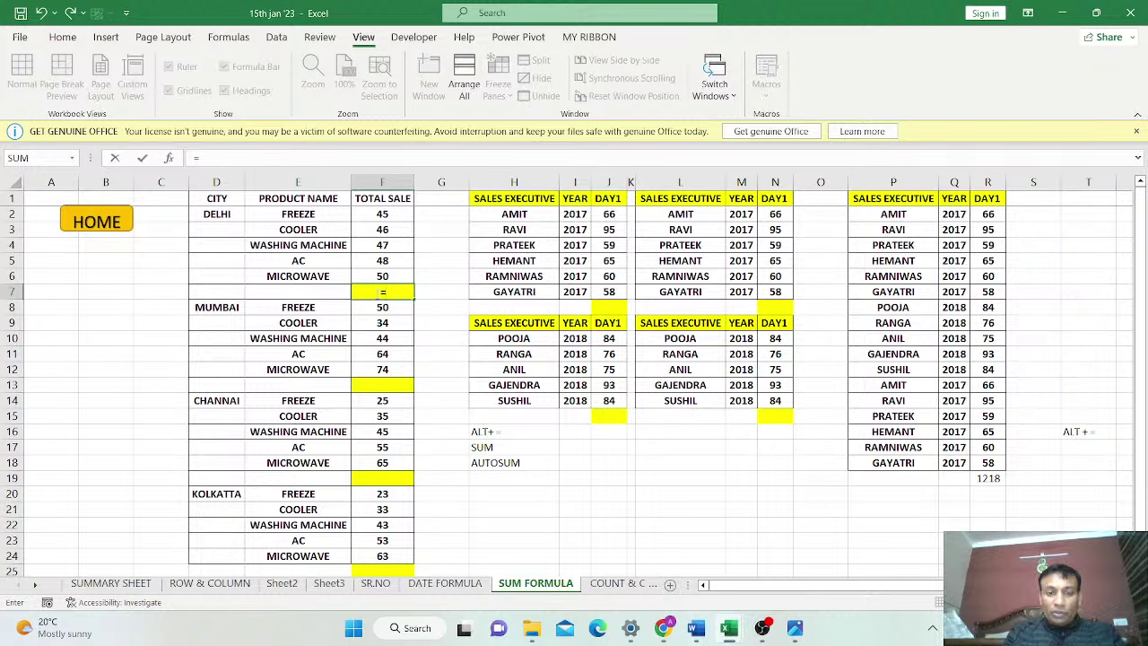
pyautogui.press('Escape')
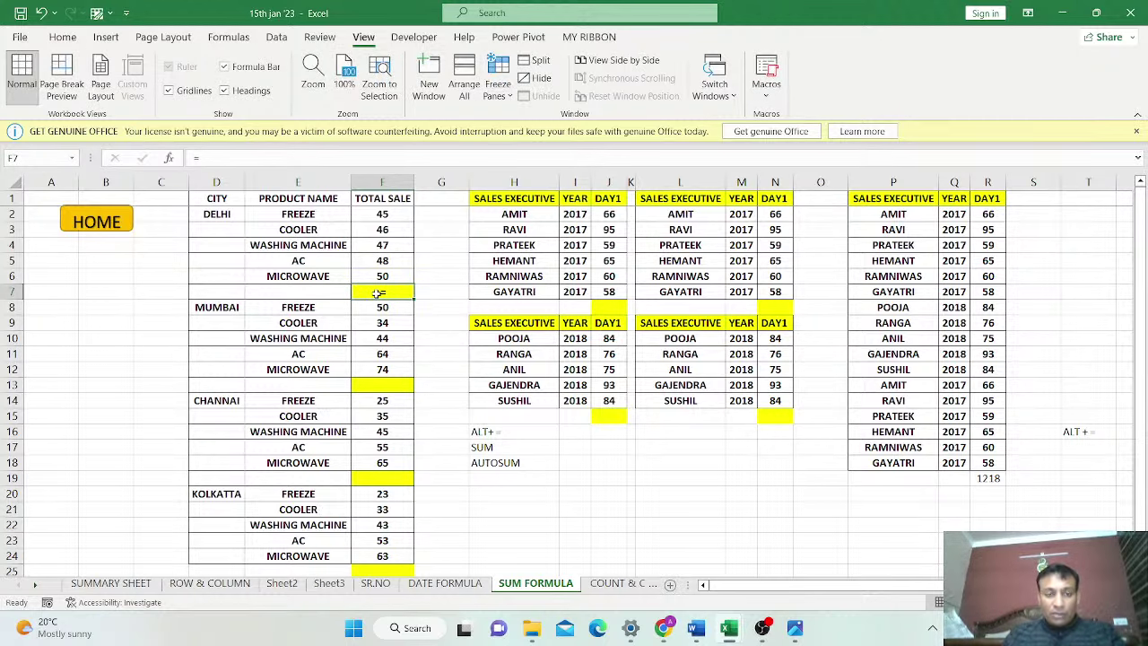
pyautogui.click(424, 294)
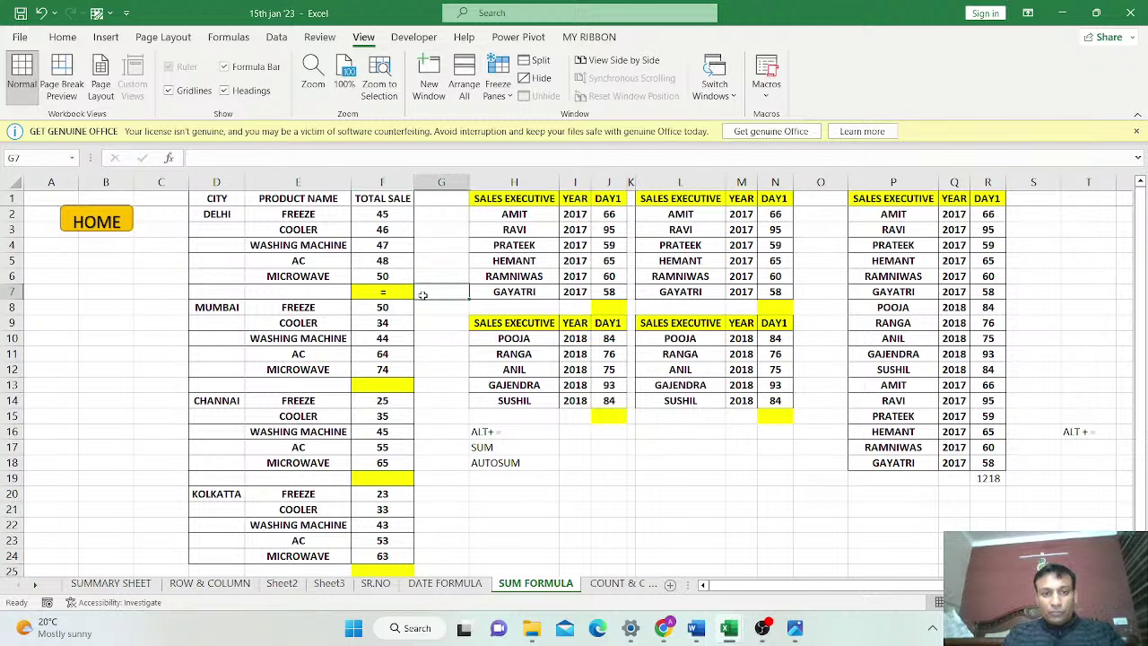
pyautogui.click(398, 294)
pyautogui.hotkey('alt', '=')
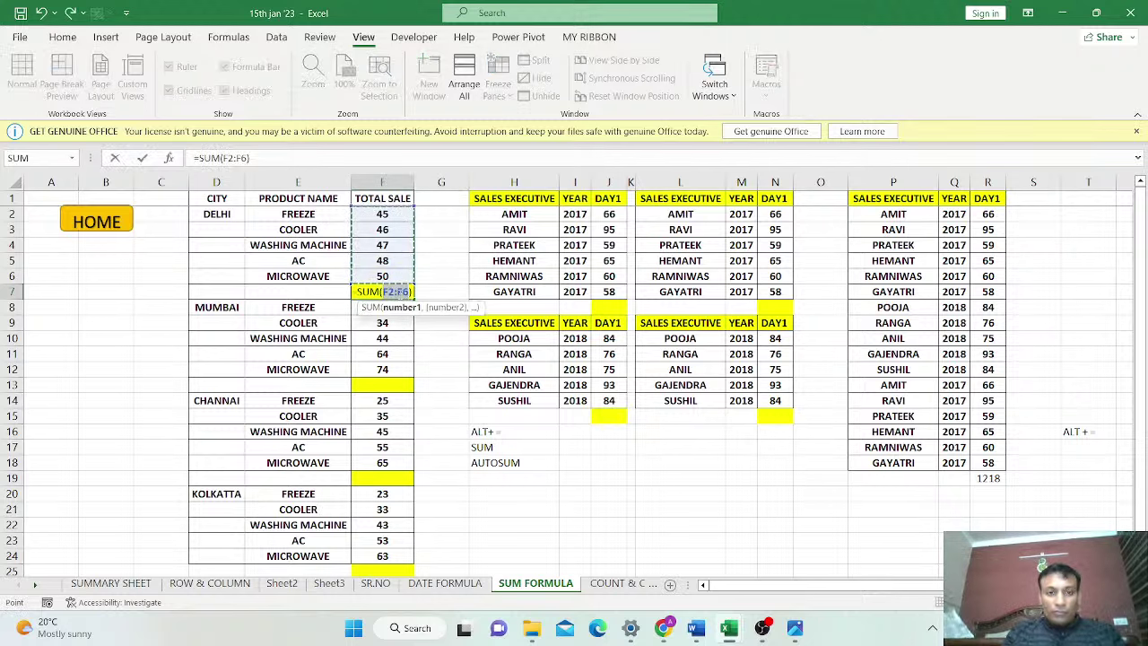
pyautogui.press('Return')
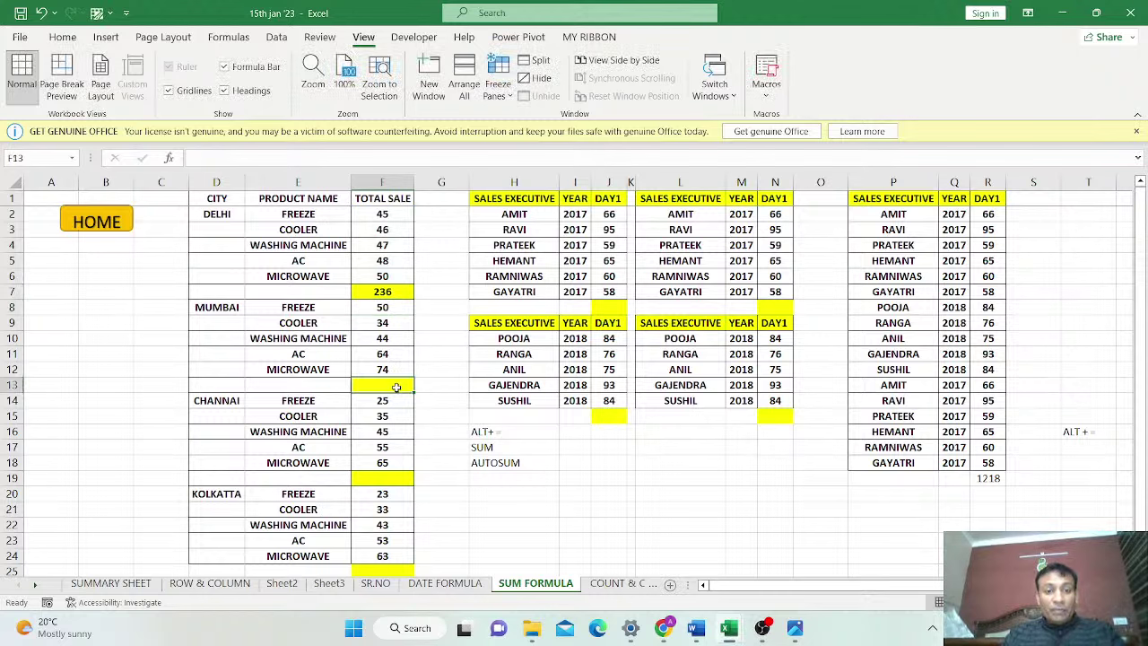
pyautogui.click(396, 387)
pyautogui.hotkey('alt', '=')
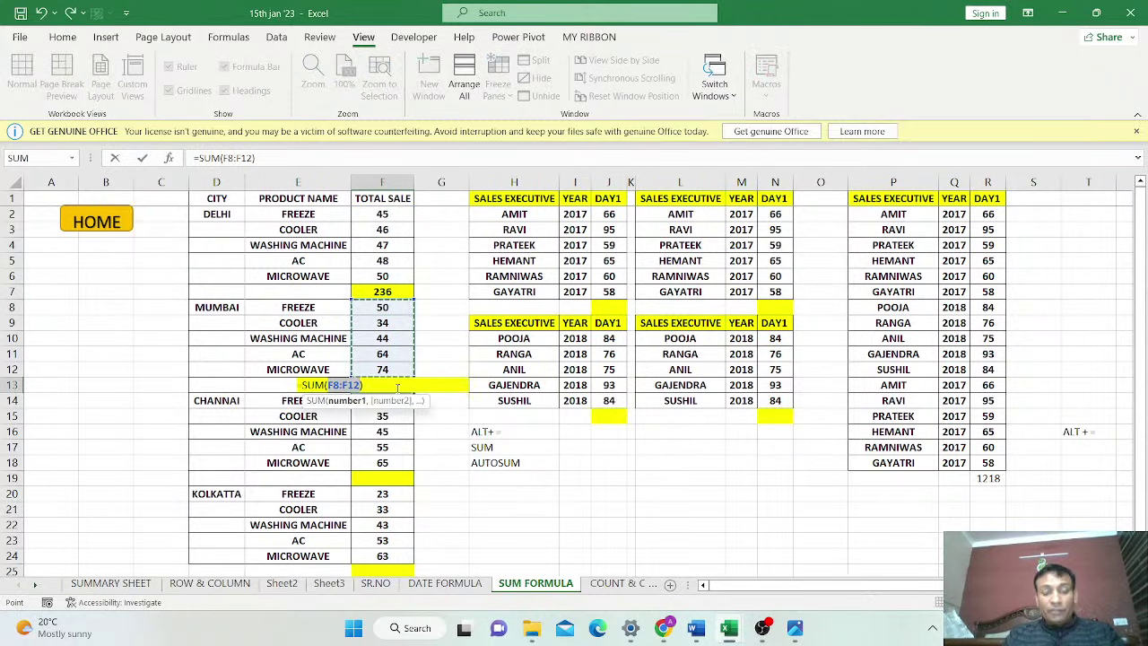
pyautogui.press('Return')
# Undo the separate Delhi and Mumbai totals and clear the leftover equals sign from F7
pyautogui.hotkey('ctrl', 'z')
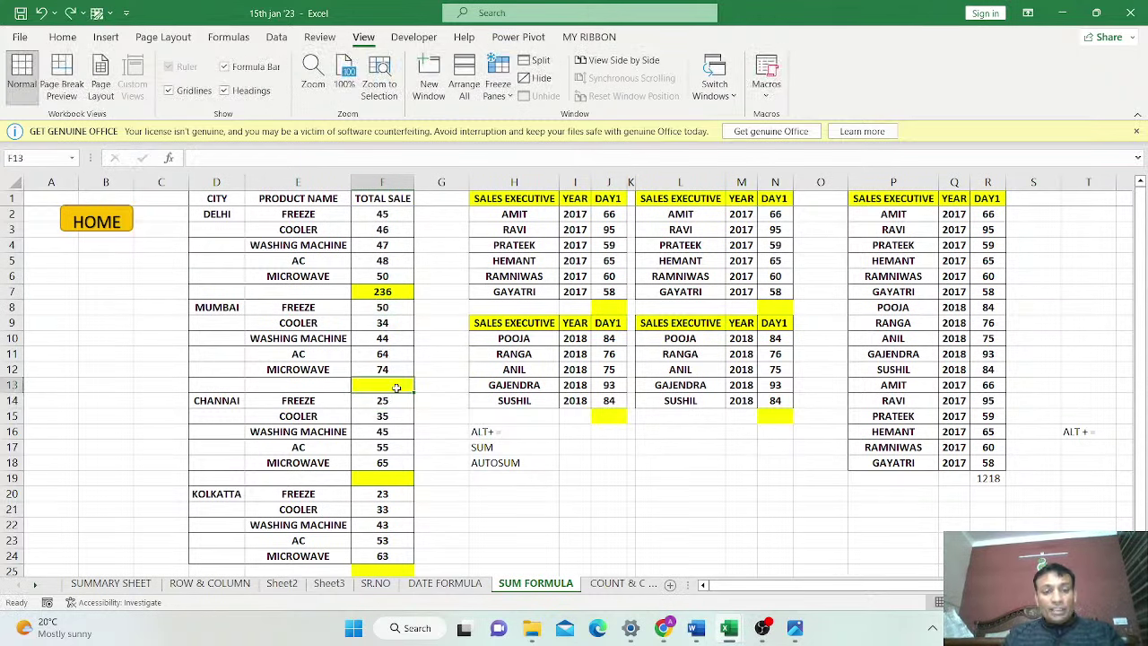
pyautogui.hotkey('ctrl', 'z')
pyautogui.write('=')
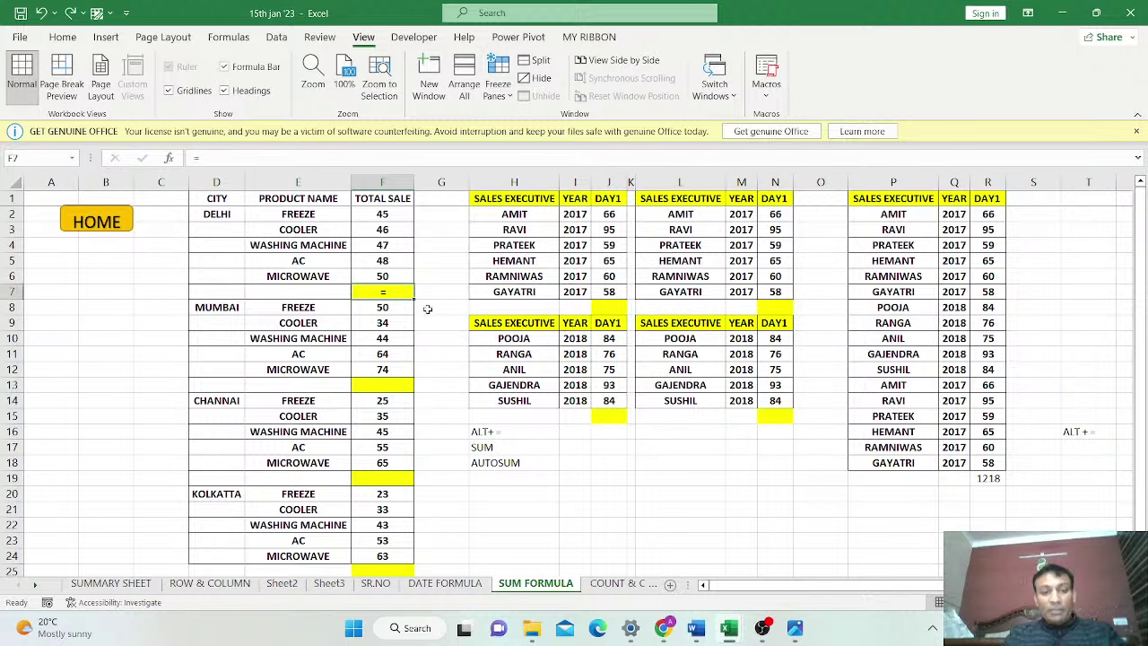
pyautogui.press('Escape')
# Select only the blank cells within F2:F25 using Go To Special and fill them all with automatic SUMs at once
pyautogui.click(391, 217)
pyautogui.keyDown('shift'); pyautogui.click(398, 570); pyautogui.keyUp('shift')
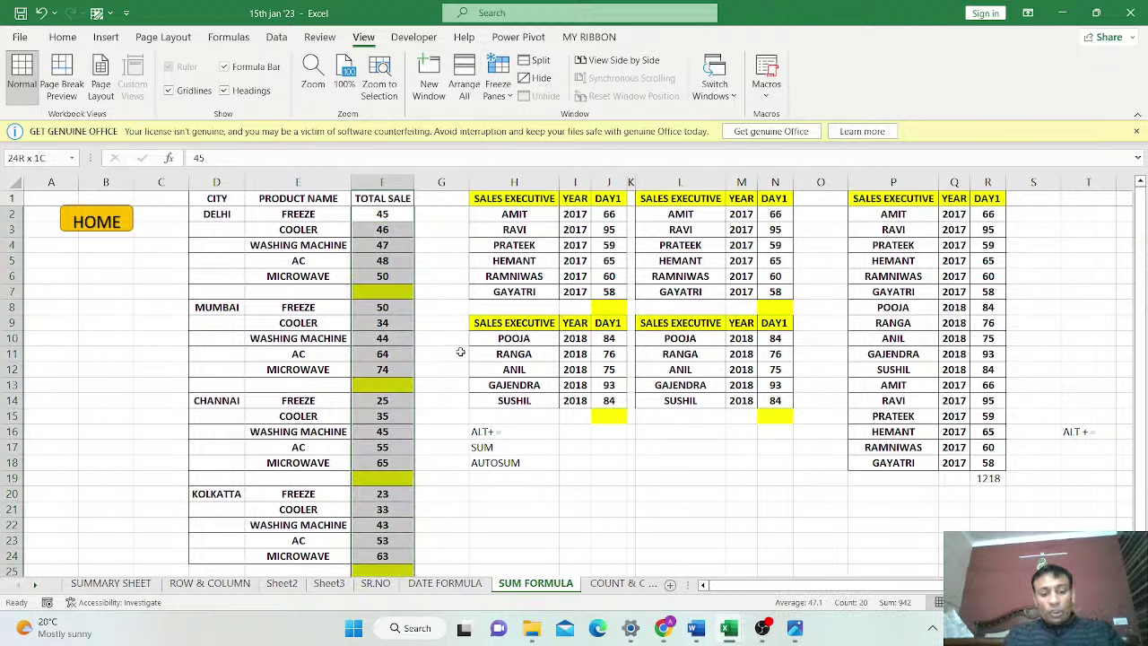
pyautogui.press('F5')
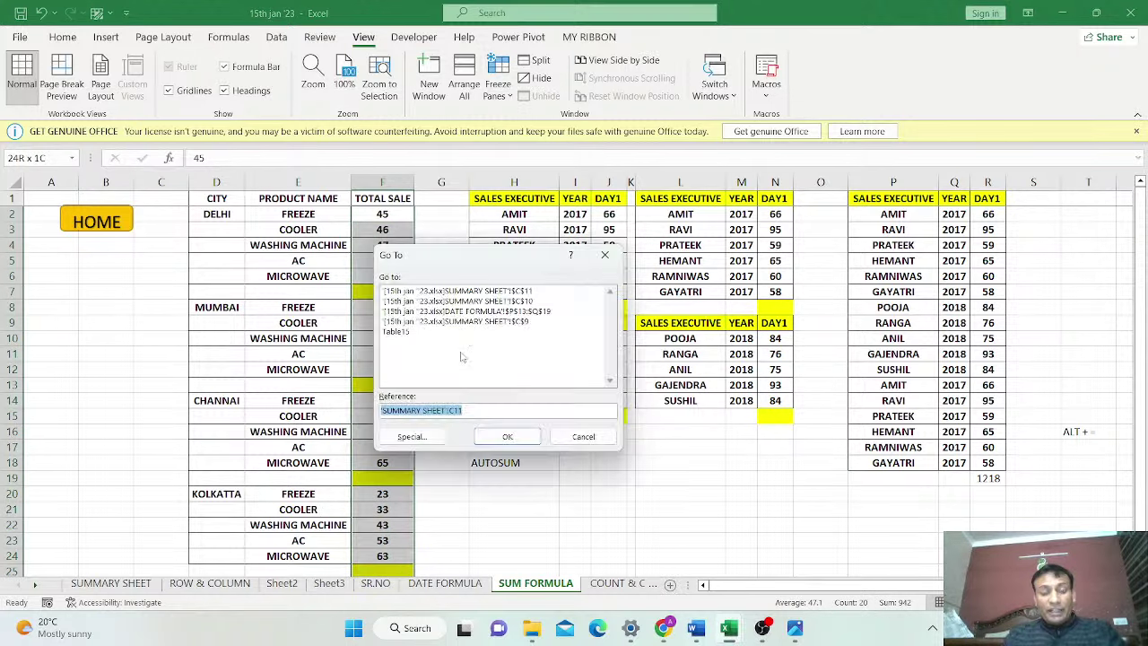
pyautogui.moveTo(454, 262); pyautogui.dragTo(547, 201)
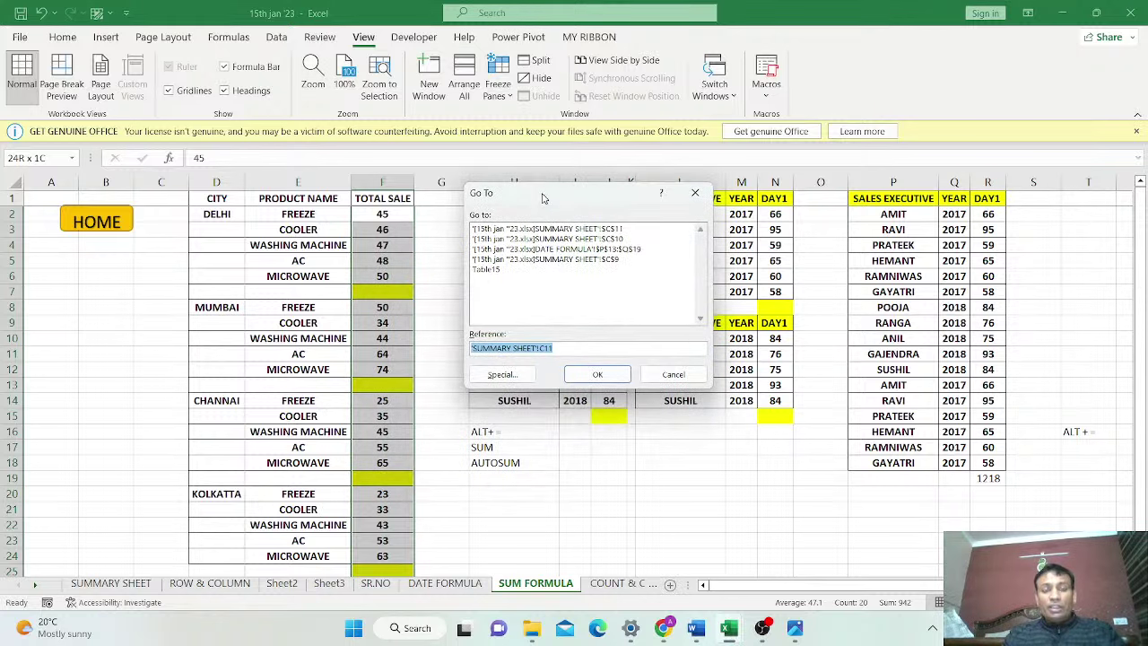
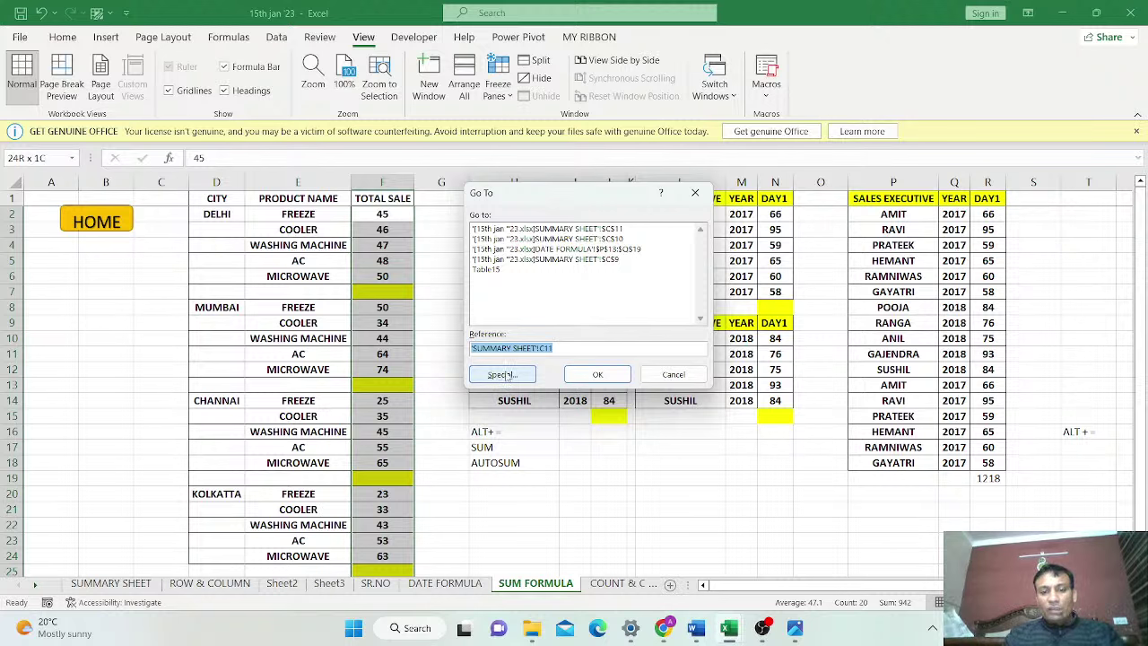
pyautogui.click(502, 375)
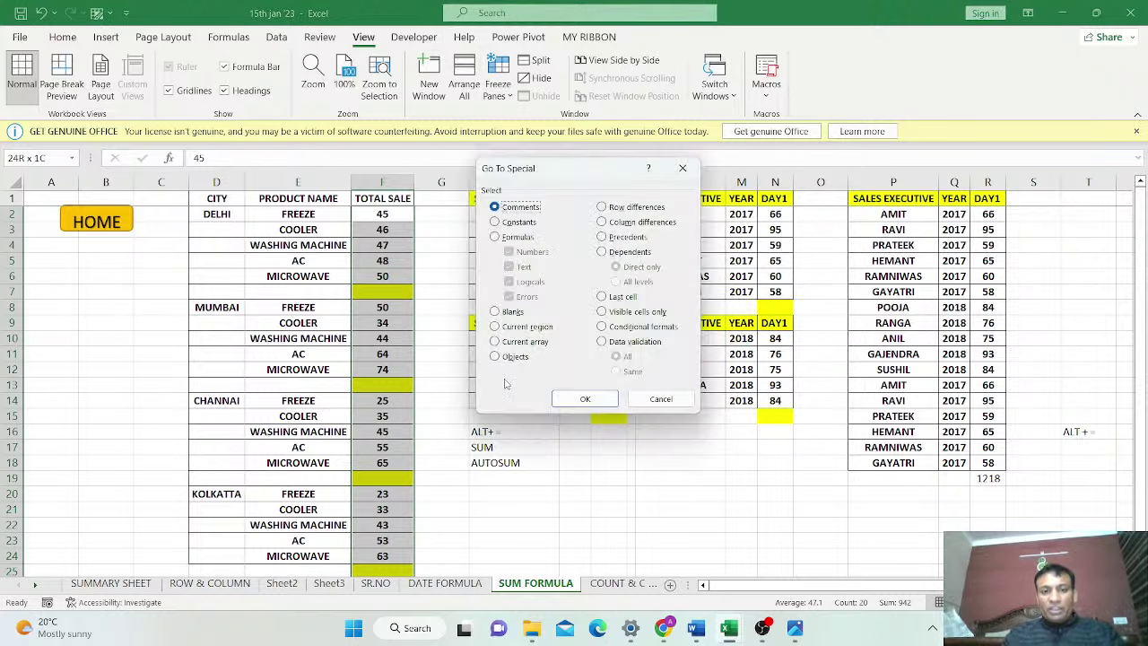
pyautogui.moveTo(560, 176); pyautogui.dragTo(557, 146)
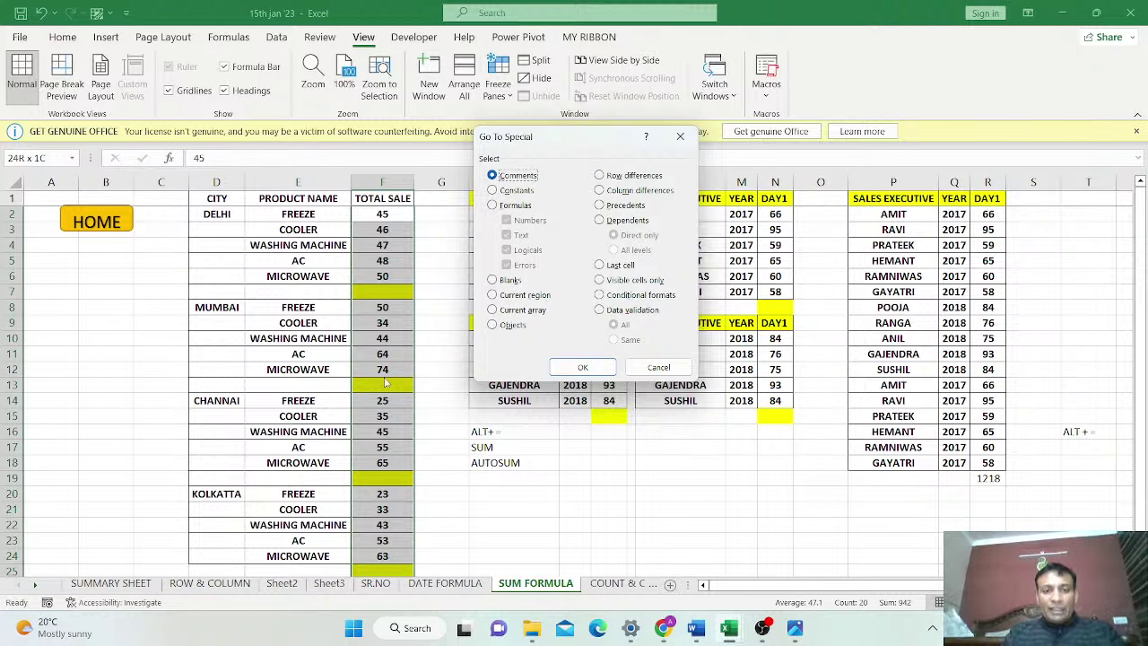
pyautogui.click(493, 281)
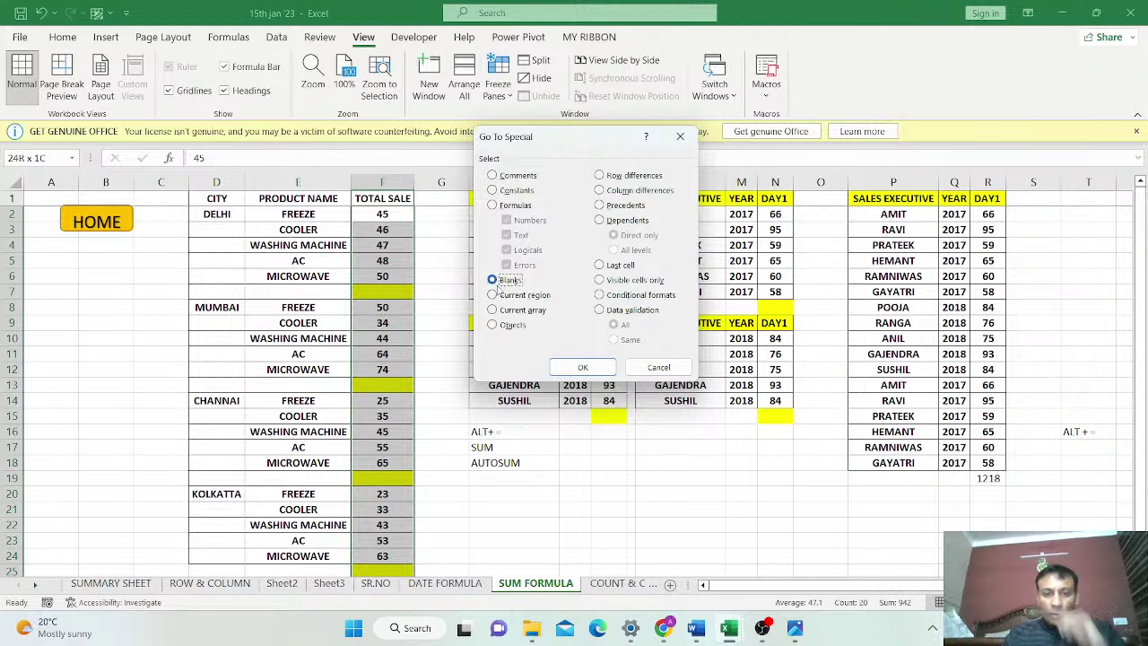
pyautogui.click(582, 367)
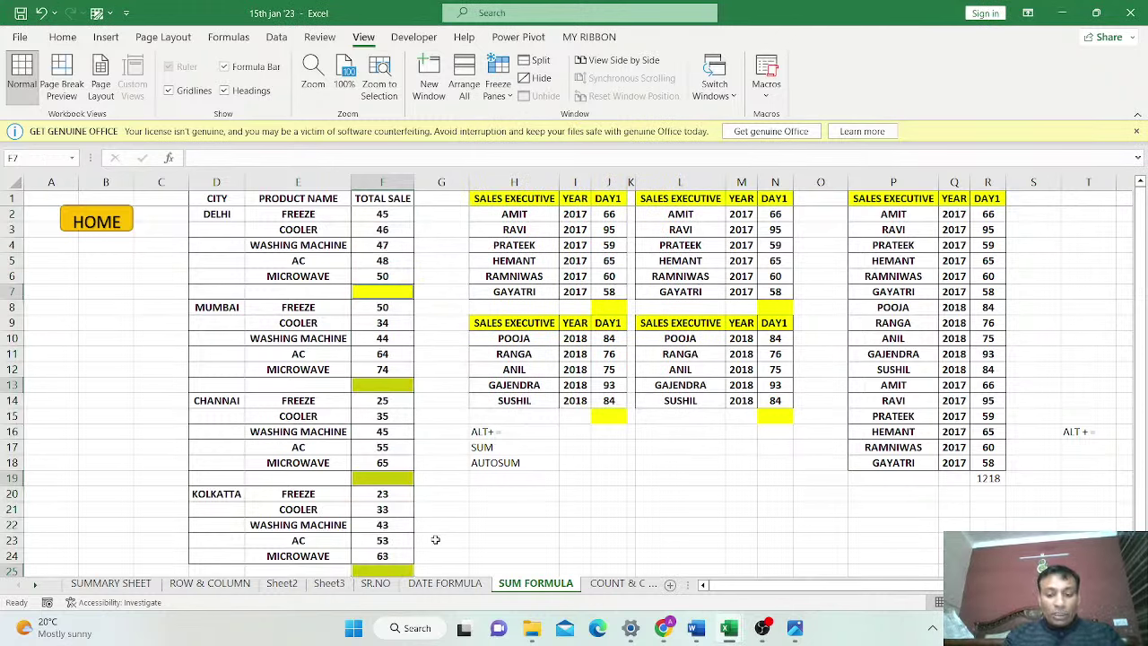
pyautogui.hotkey('alt', '=')
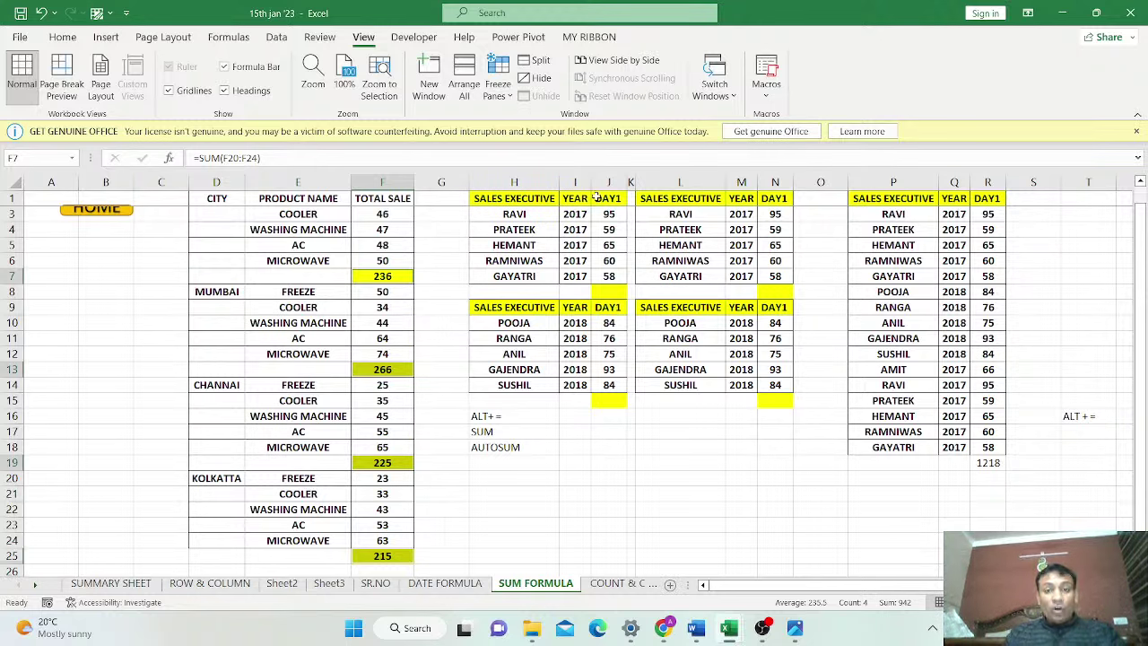
# Try to pick out the total cells of the four sales executive tables by selecting the blanks in H1:N15 with Go To Special
pyautogui.click(516, 196)
pyautogui.moveTo(615, 215); pyautogui.dragTo(777, 418)
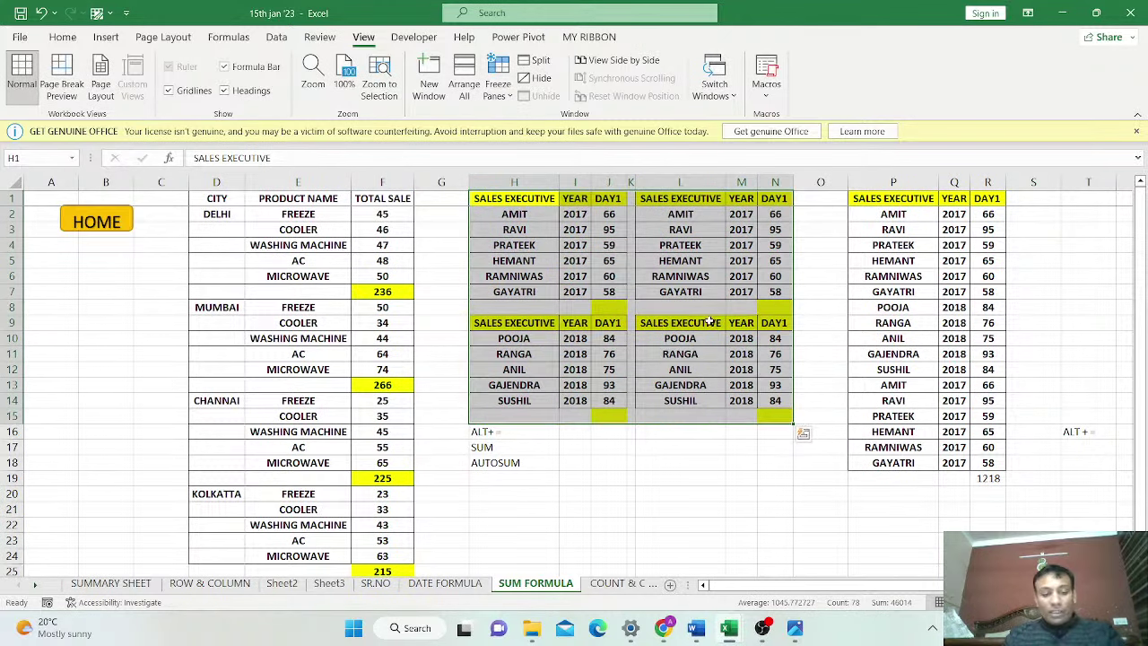
pyautogui.hotkey('ctrl', 'g')
pyautogui.click(518, 345)
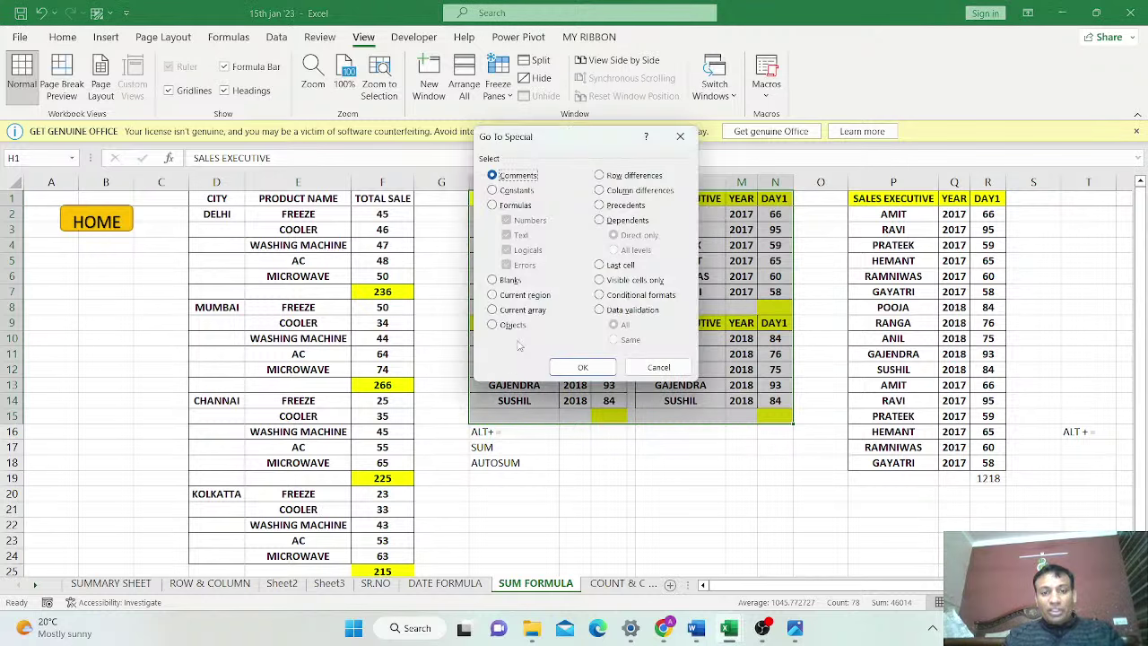
pyautogui.click(493, 279)
pyautogui.click(582, 367)
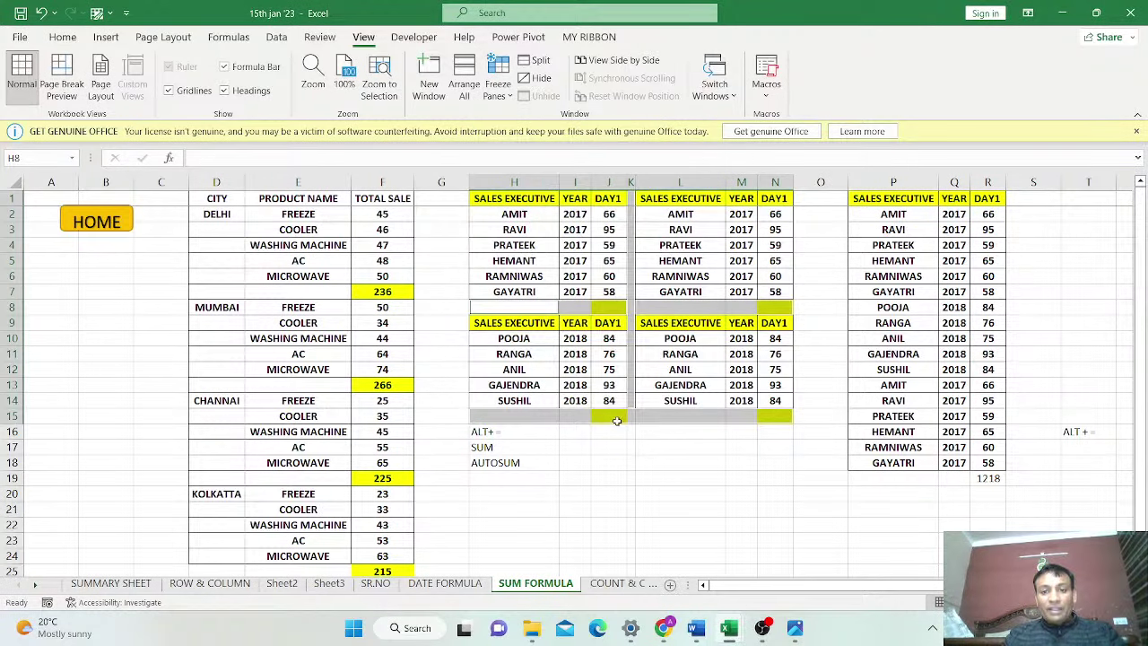
pyautogui.click(547, 240)
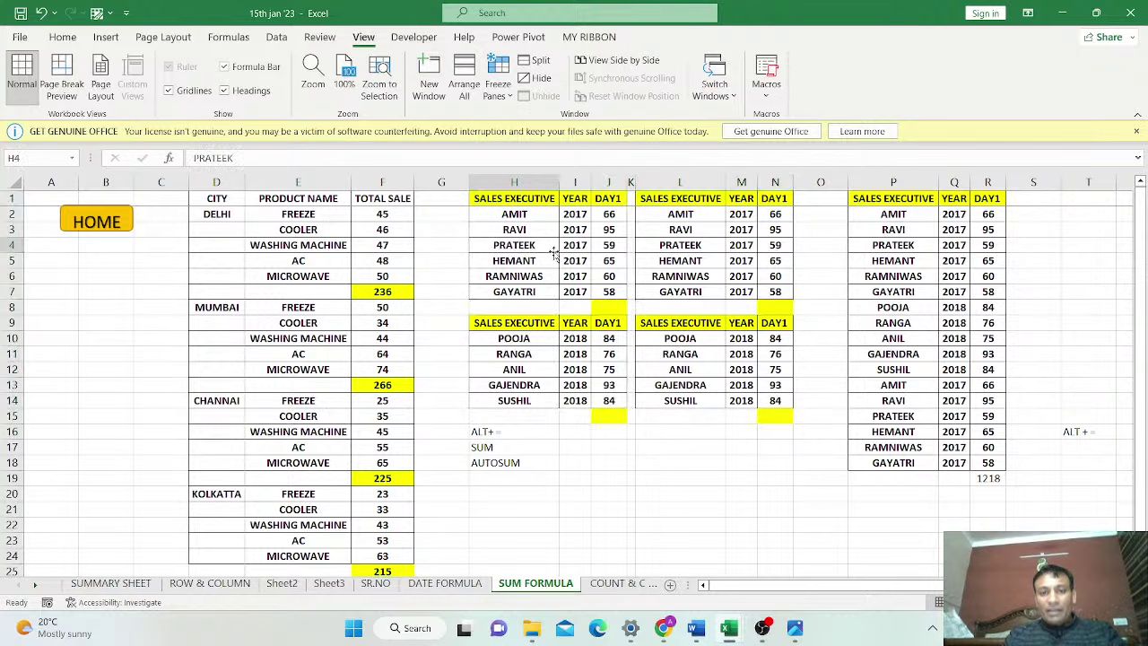
# Insert automatic SUMs together in the yellow total cells J8, N8, J15 and N15 of the four small tables
pyautogui.click(605, 307)
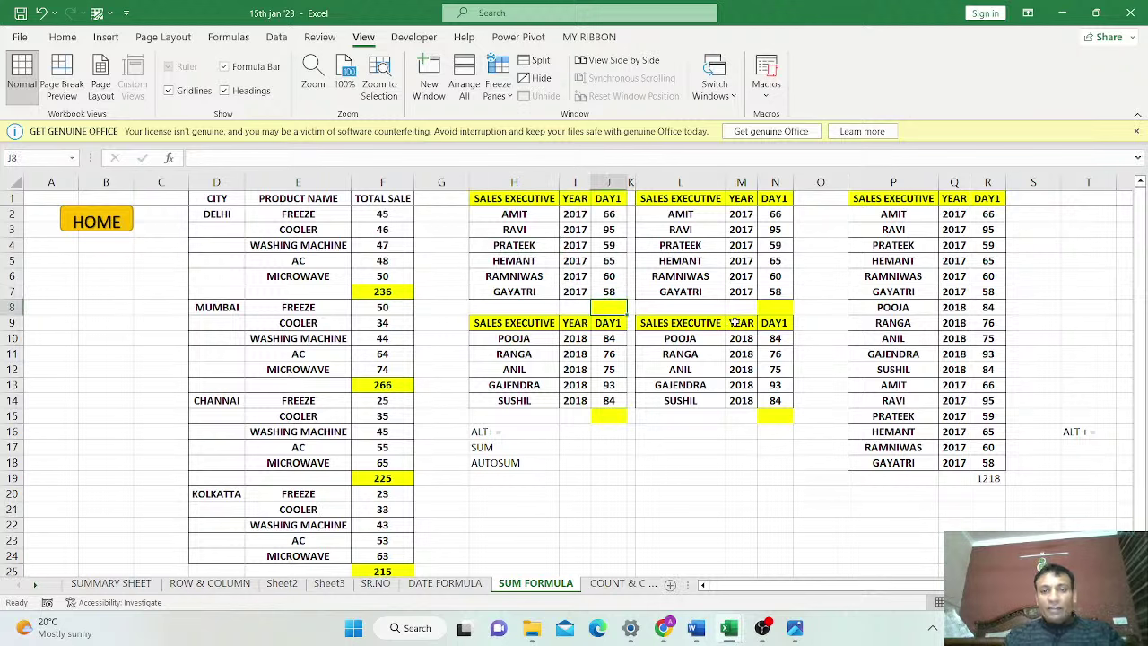
pyautogui.keyDown('ctrl'); pyautogui.click(776, 310); pyautogui.keyUp('ctrl')
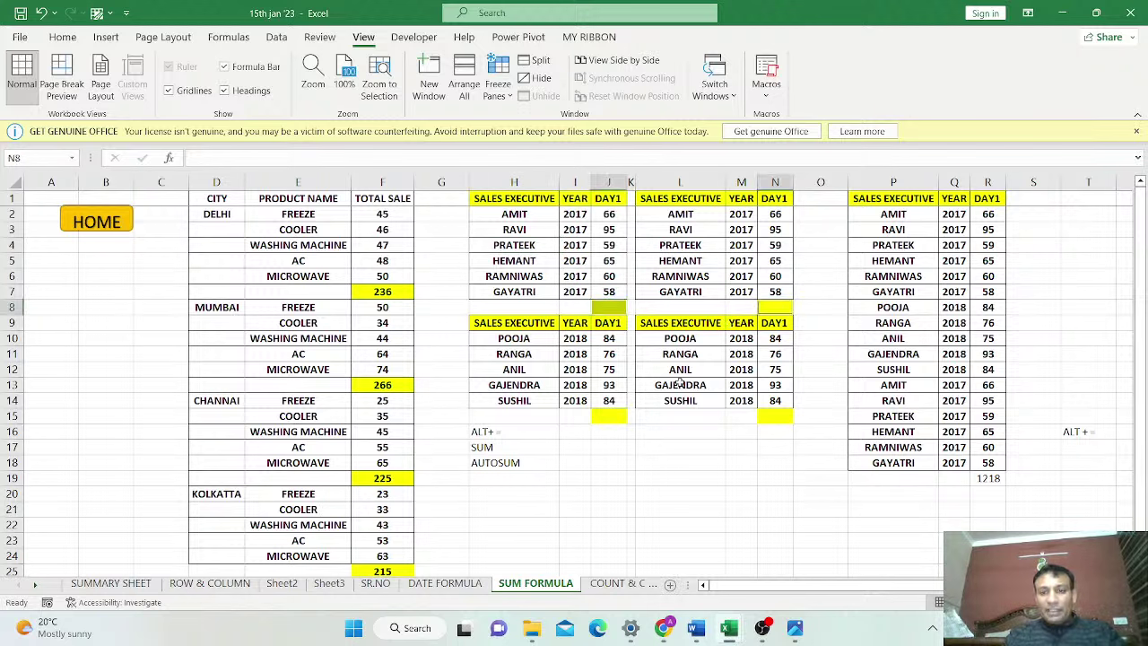
pyautogui.keyDown('ctrl'); pyautogui.click(613, 415); pyautogui.keyUp('ctrl')
pyautogui.keyDown('ctrl'); pyautogui.click(777, 420); pyautogui.keyUp('ctrl')
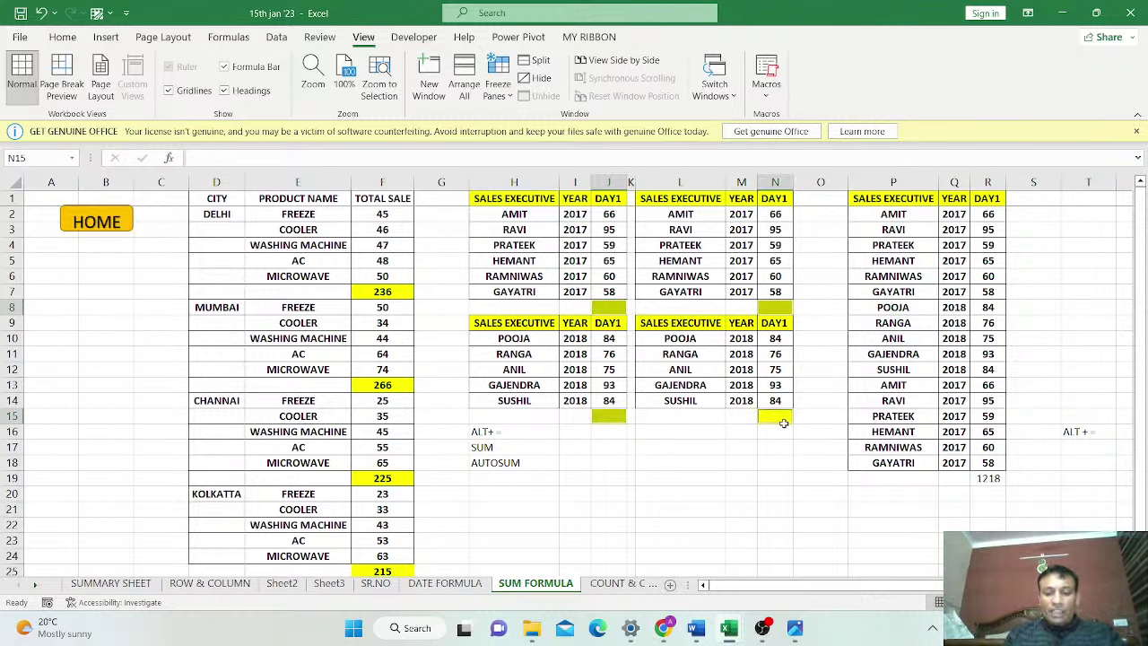
pyautogui.hotkey('alt', '=')
pyautogui.press('Return')
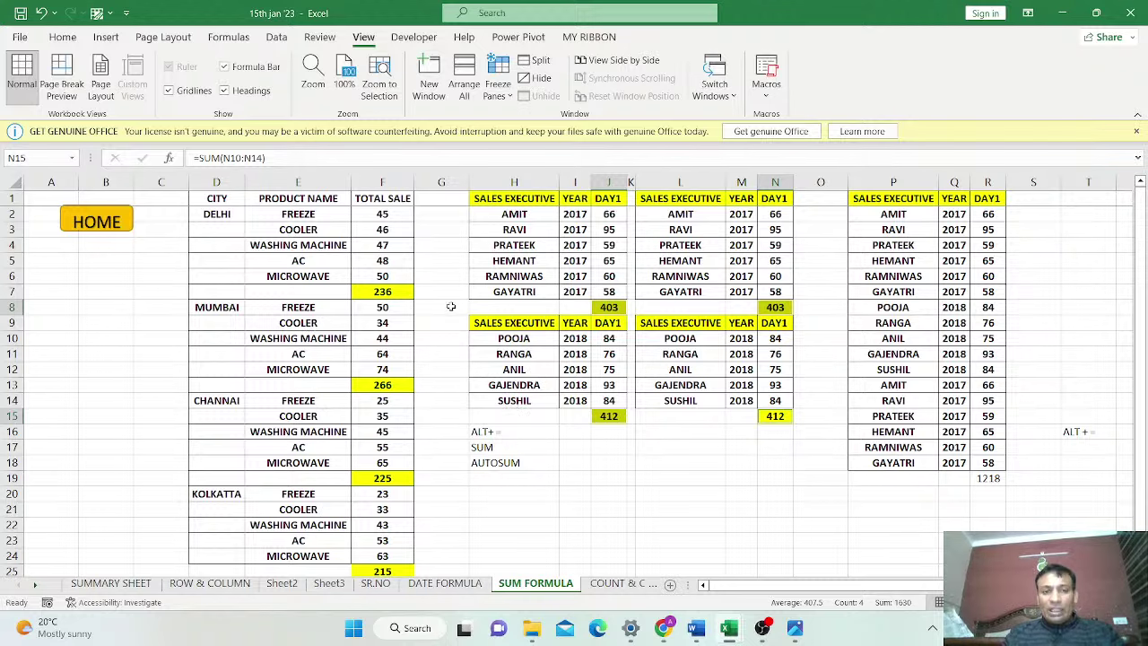
# Return to the summary sheet and review its topic list around SUMIF & SUMIFS and SUMPRODUCT
pyautogui.click(97, 230)
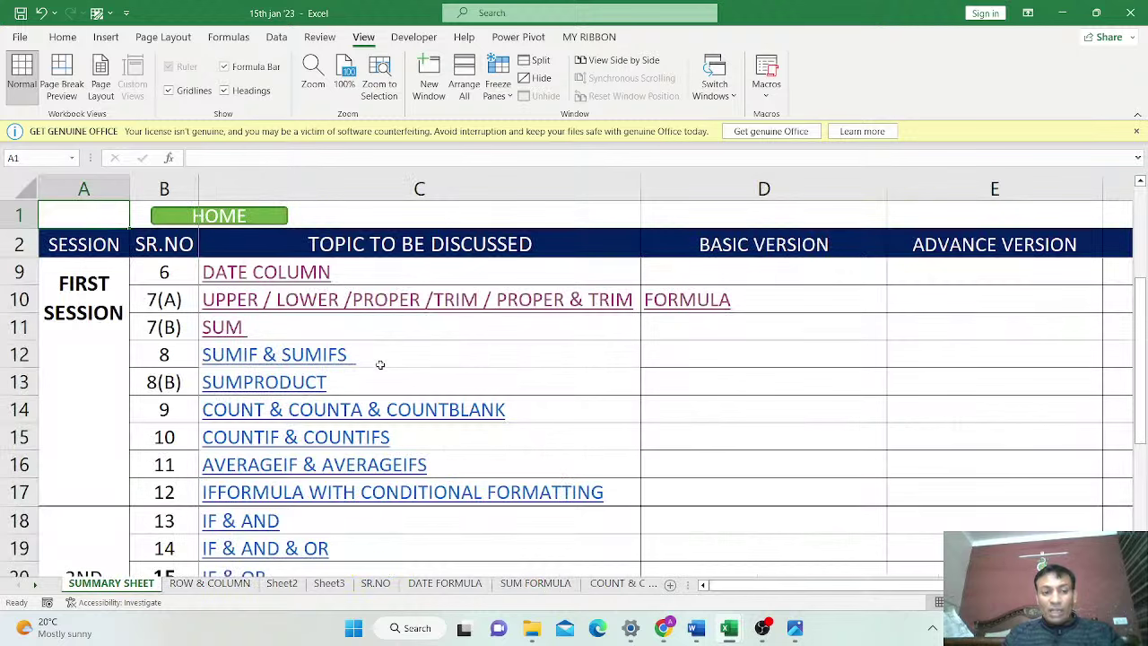
pyautogui.scroll(2, 380, 364)
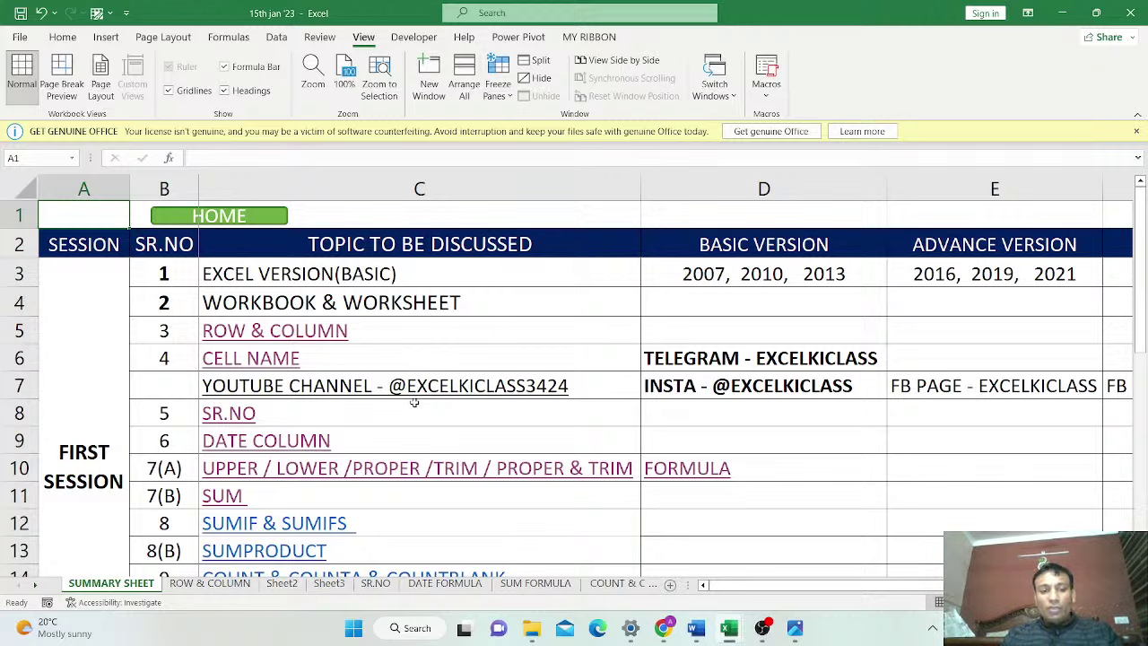
pyautogui.scroll(-2, 415, 403)
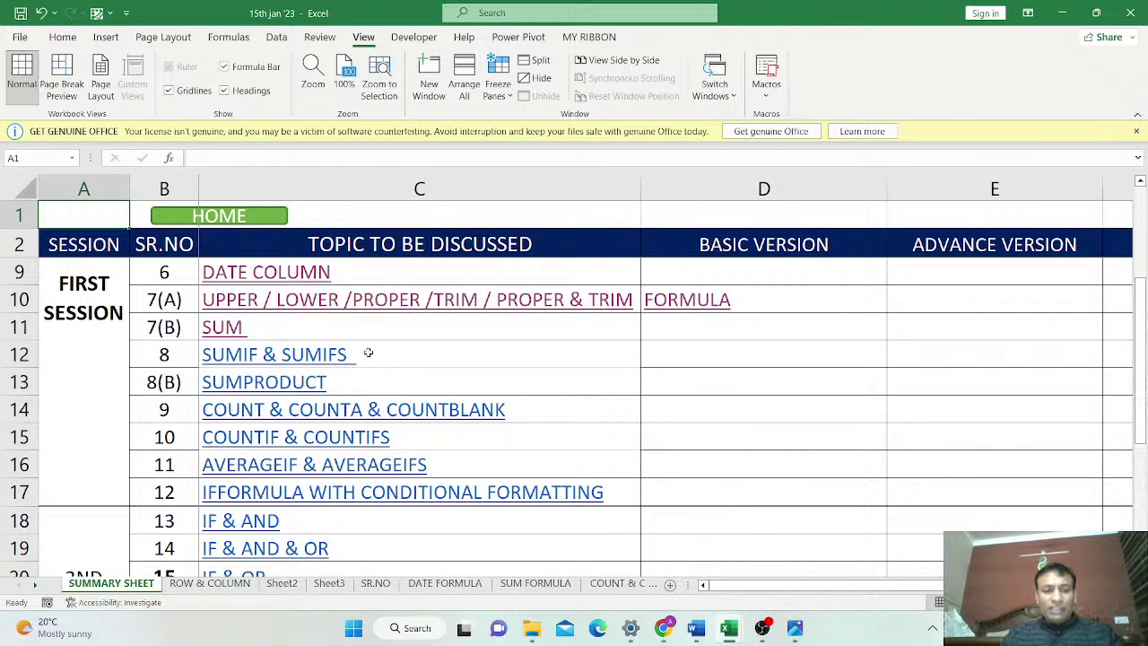
pyautogui.moveTo(368, 354); pyautogui.dragTo(371, 384)
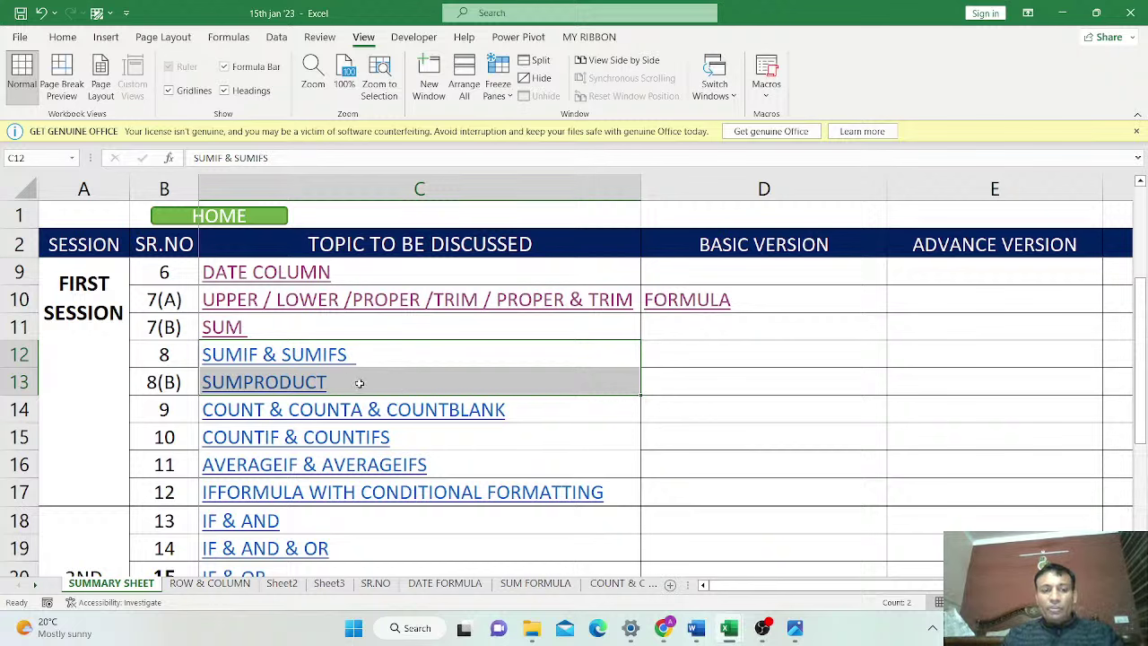
pyautogui.click(377, 382)
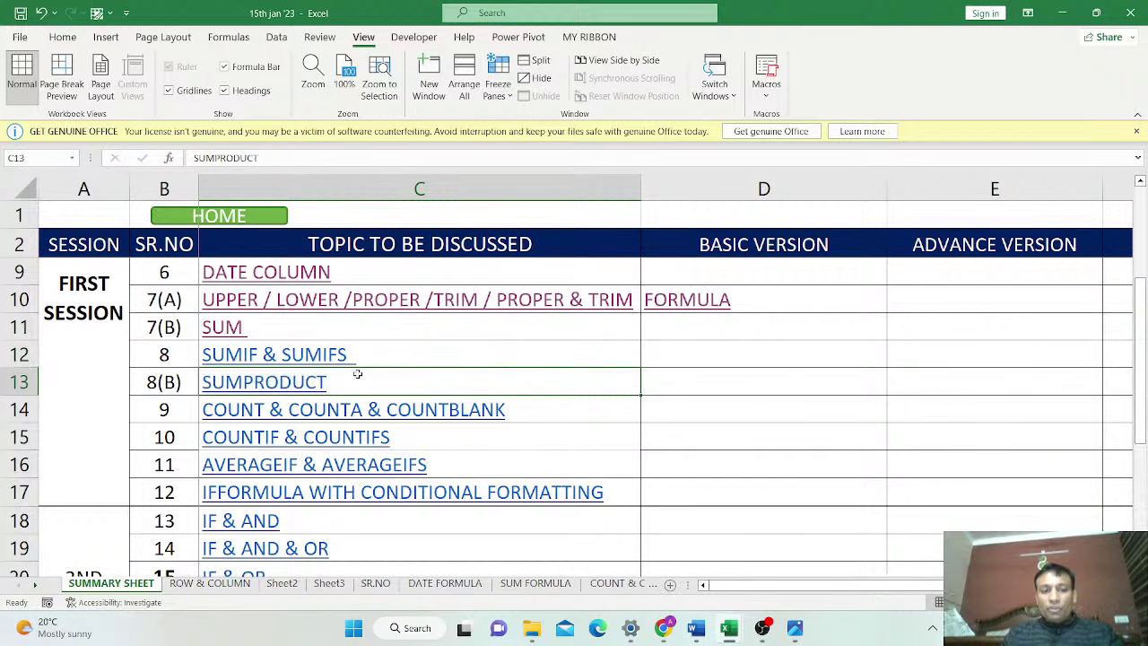
# Open the workbook linked to the SUMIF & SUMIFS topic and select the whole Month to Sales Revenue table
pyautogui.click(313, 356)
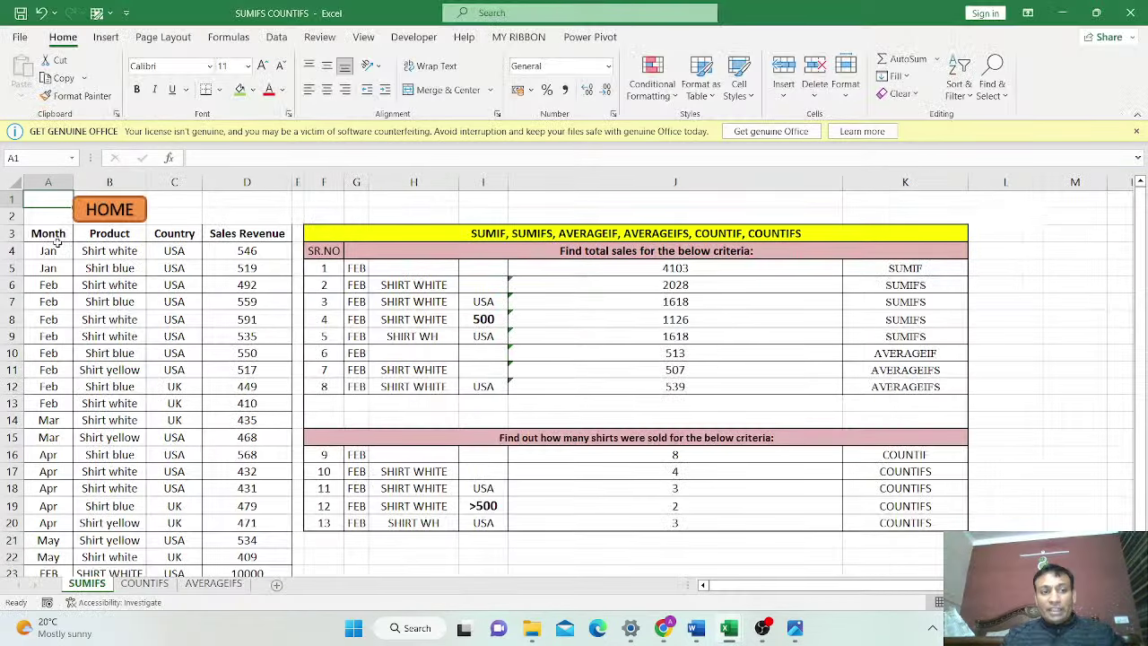
pyautogui.moveTo(54, 235); pyautogui.dragTo(224, 238)
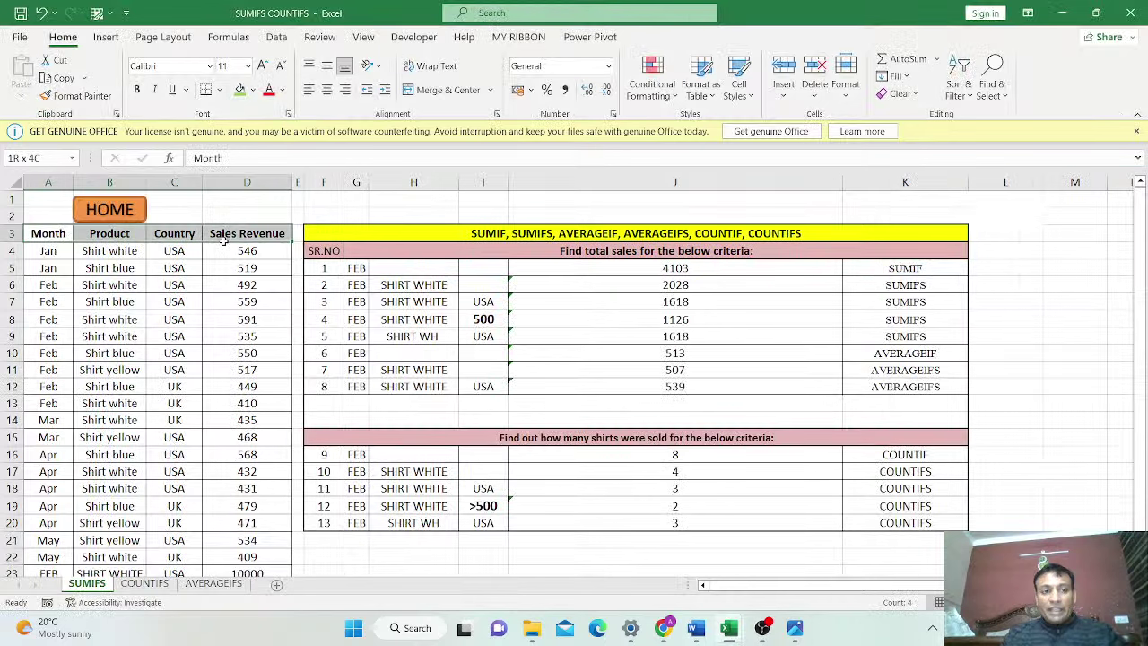
pyautogui.hotkey('ctrl', 'shift', 'Down')
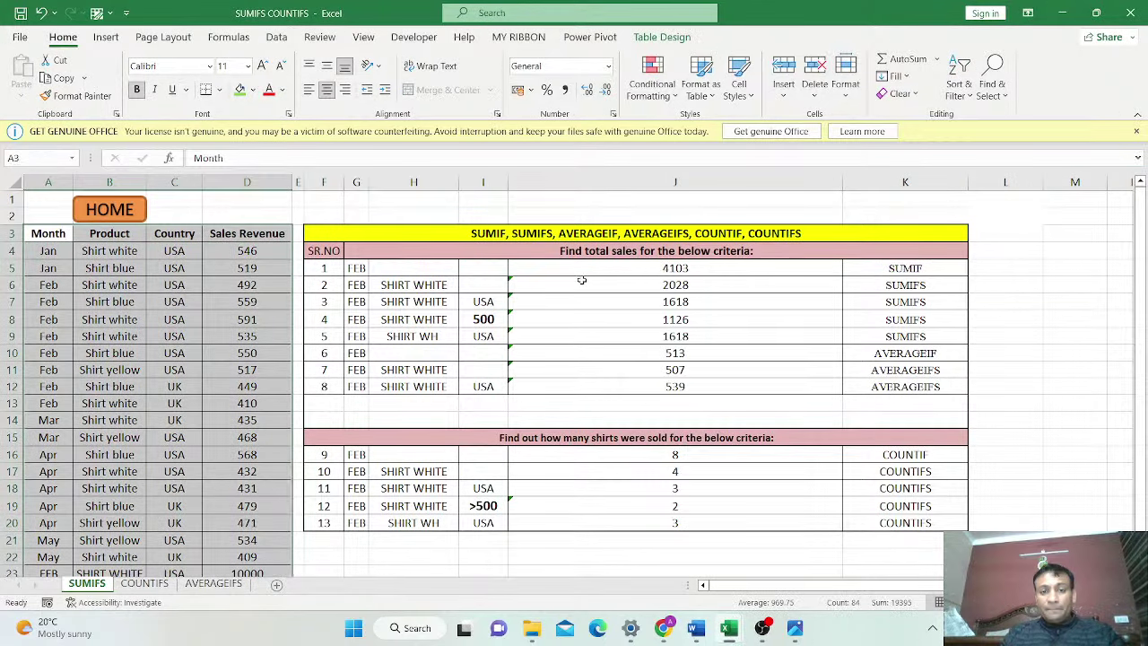
# Shorten the yellow heading above the criteria tables so it reads "SUMIF, SUMIFS,"
pyautogui.click(606, 234)
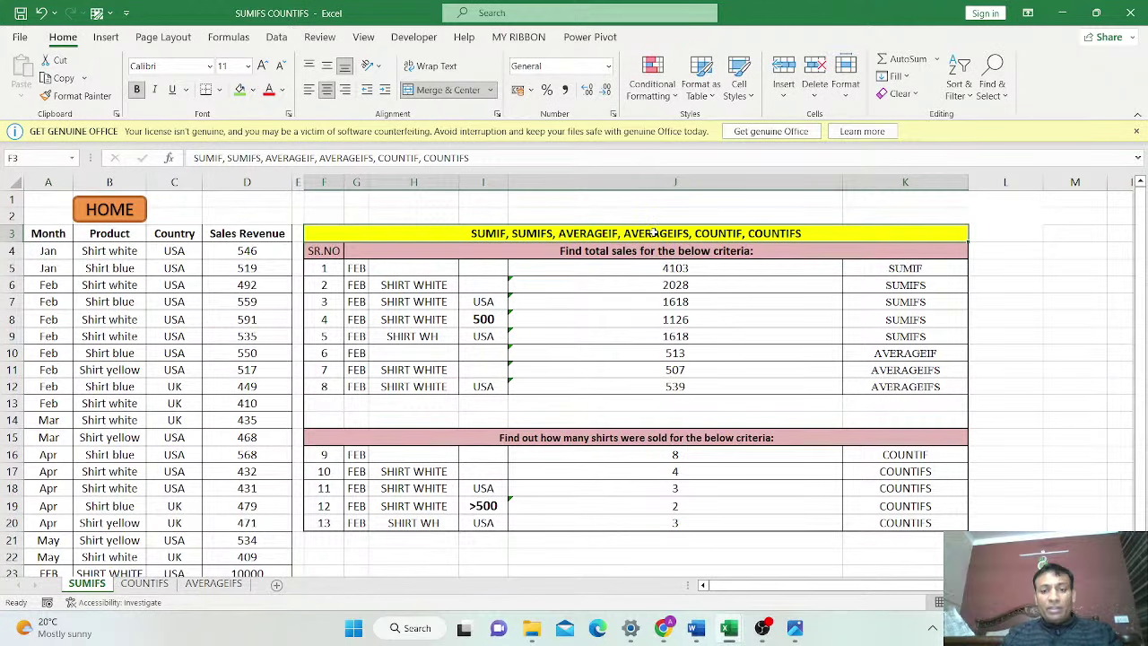
pyautogui.doubleClick(569, 233)
pyautogui.moveTo(559, 233); pyautogui.dragTo(803, 234)
pyautogui.press('BackSpace')
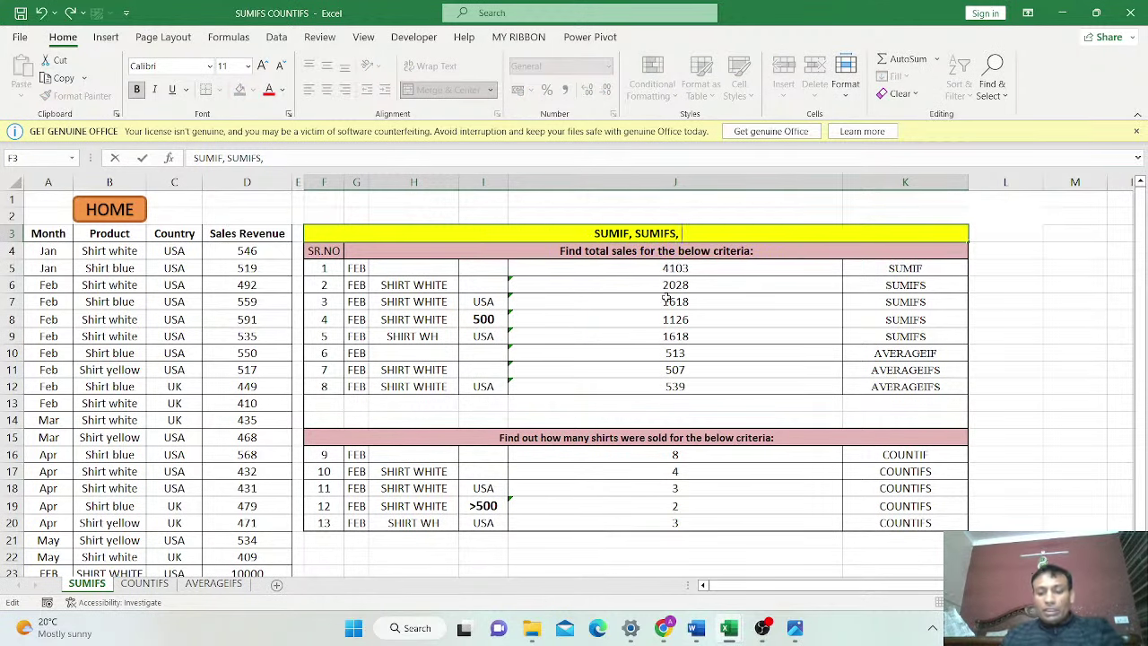
pyautogui.press('Return')
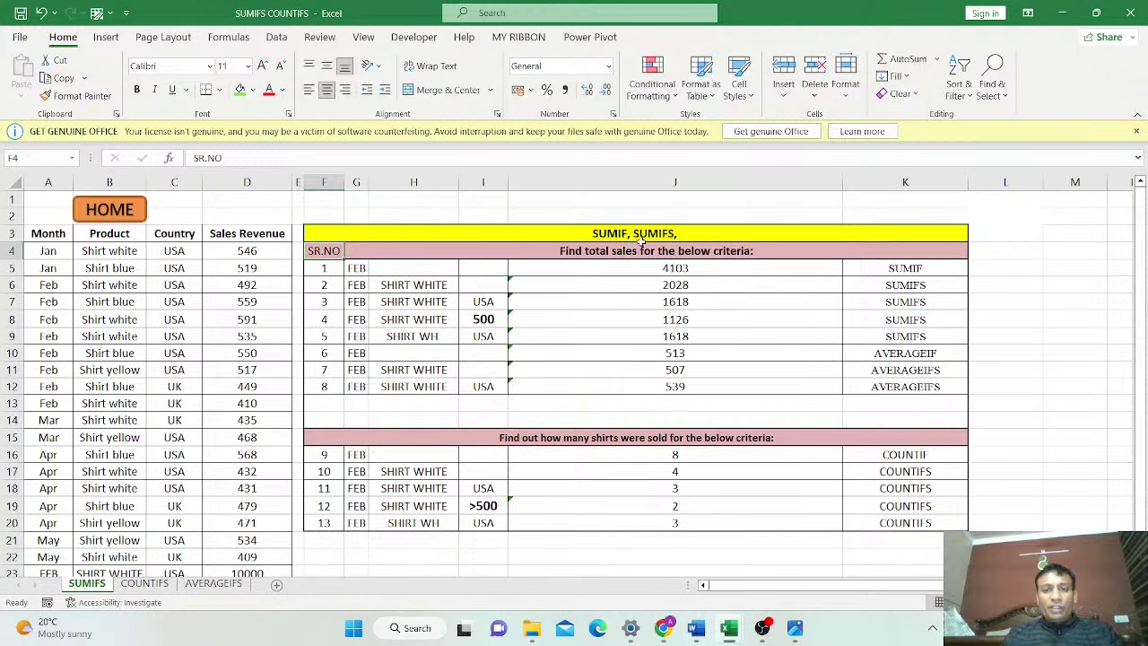
pyautogui.click(558, 206)
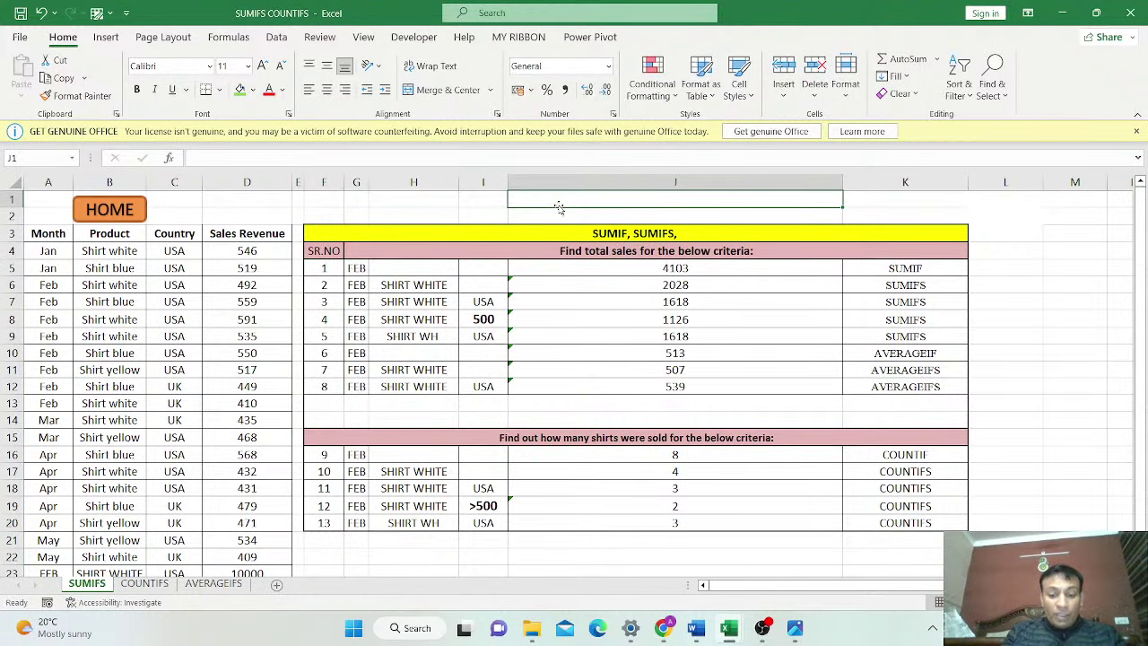
pyautogui.write('=SUMIF')
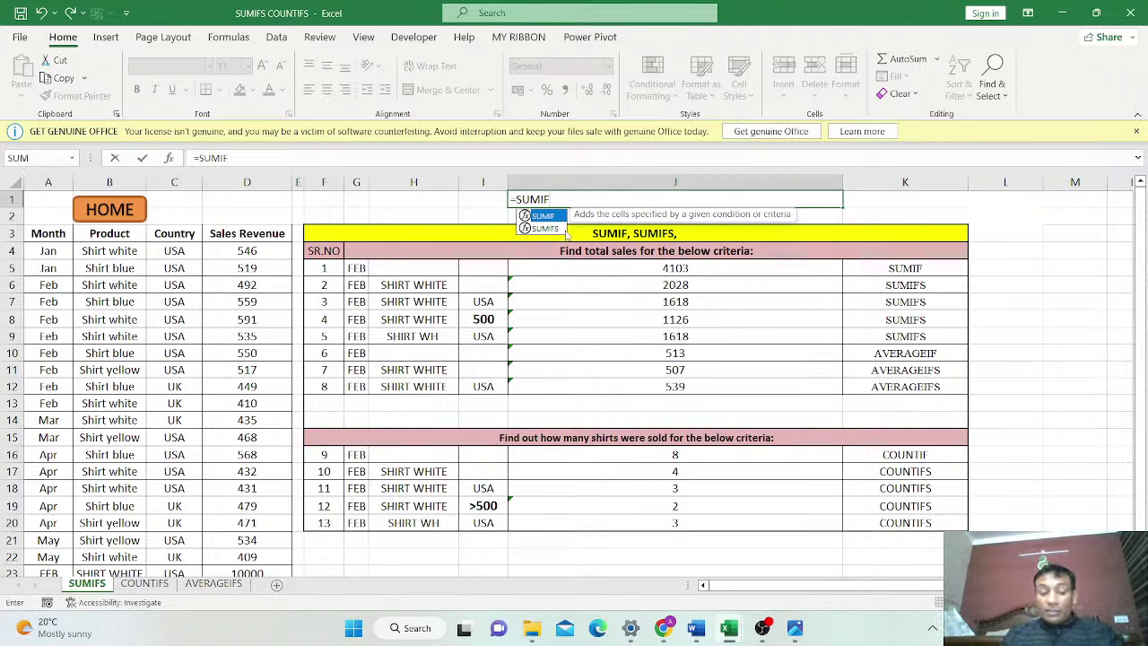
pyautogui.press('Escape')
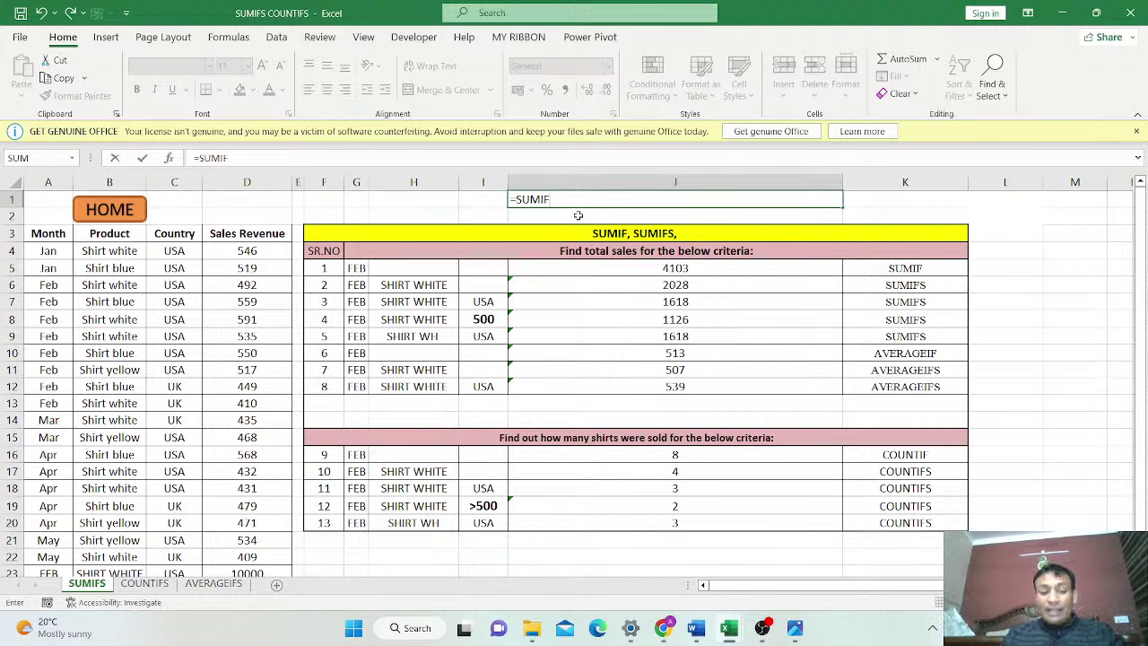
pyautogui.press('Escape')
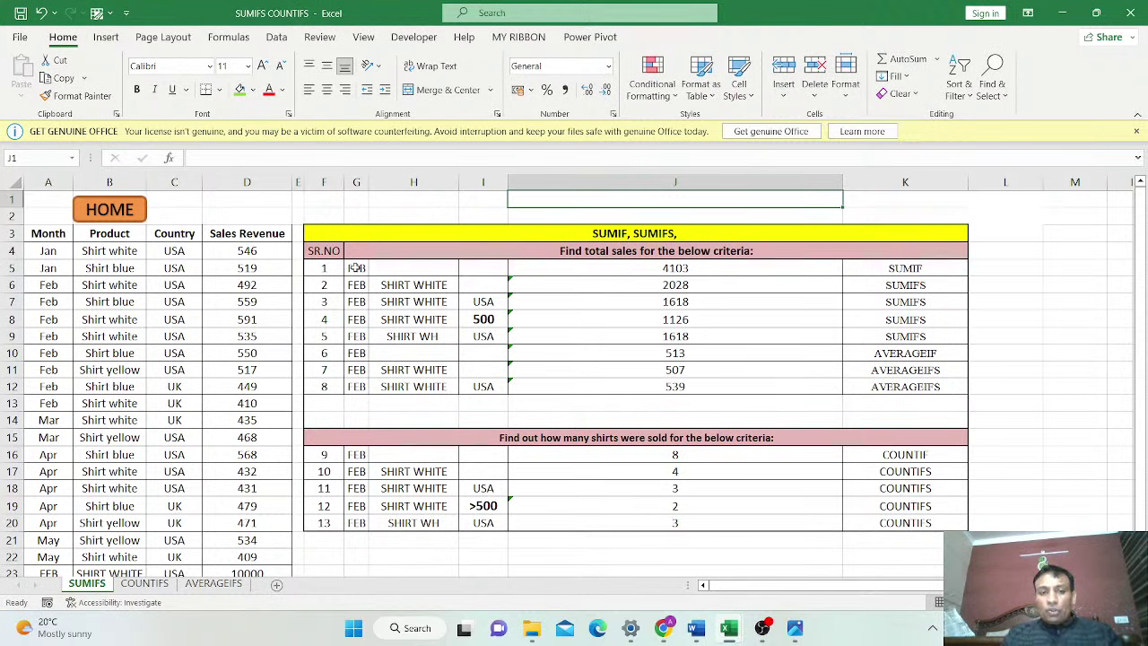
# Clear the contents of the shirts-sold criteria table in F15:K20, including its heading
pyautogui.moveTo(356, 268); pyautogui.dragTo(898, 392)
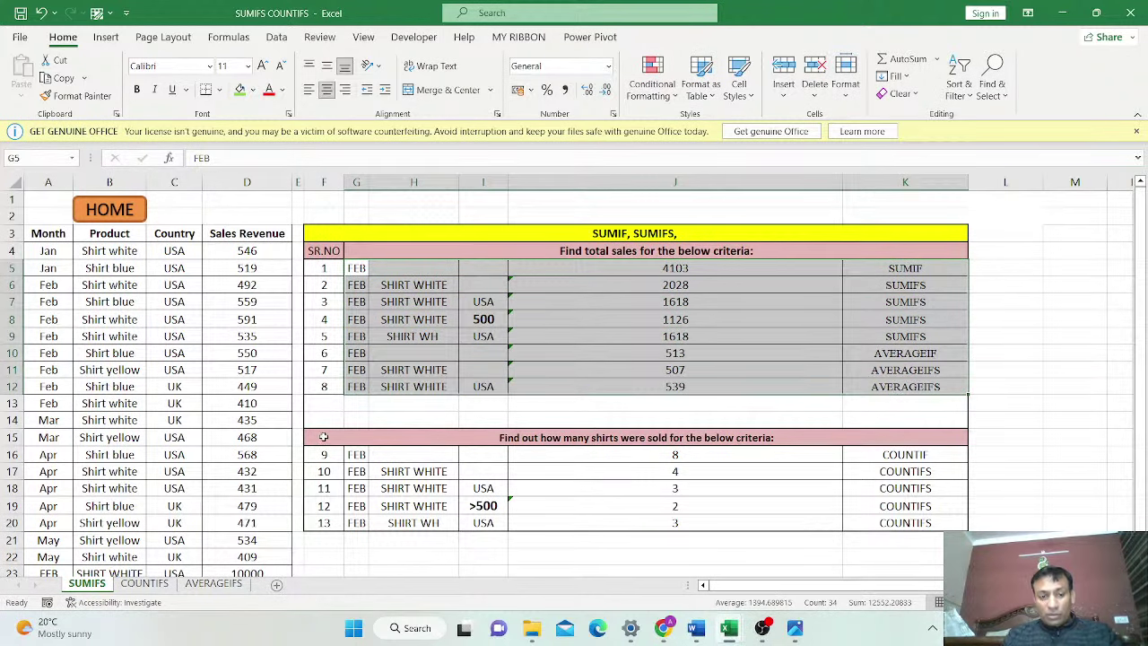
pyautogui.moveTo(323, 444); pyautogui.dragTo(805, 522)
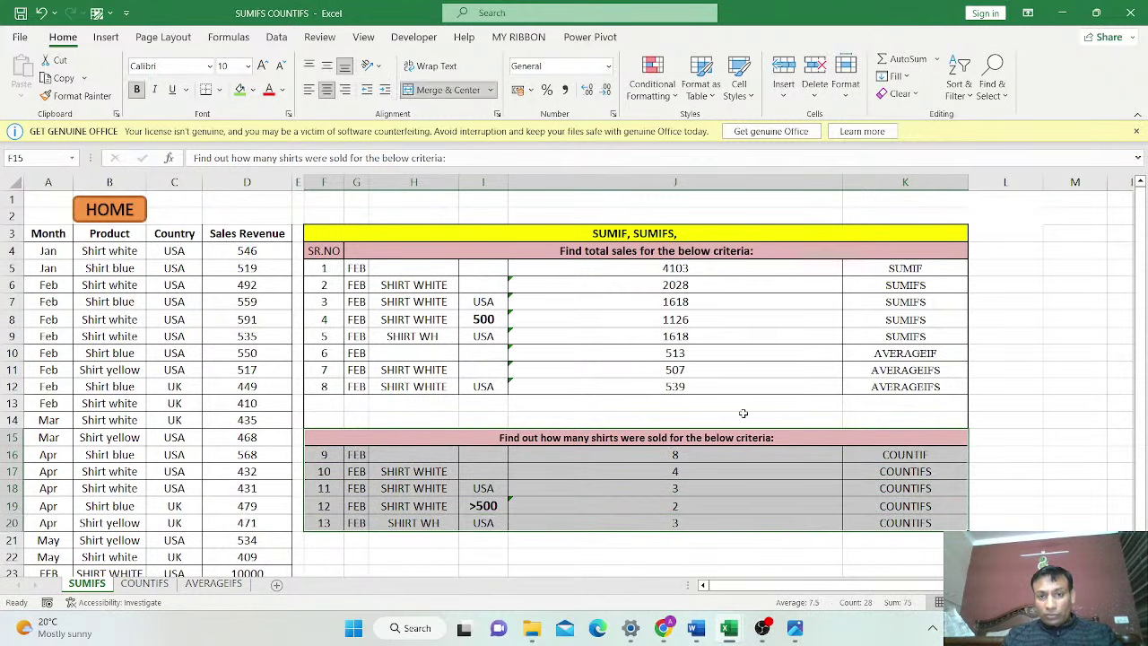
pyautogui.press('Delete')
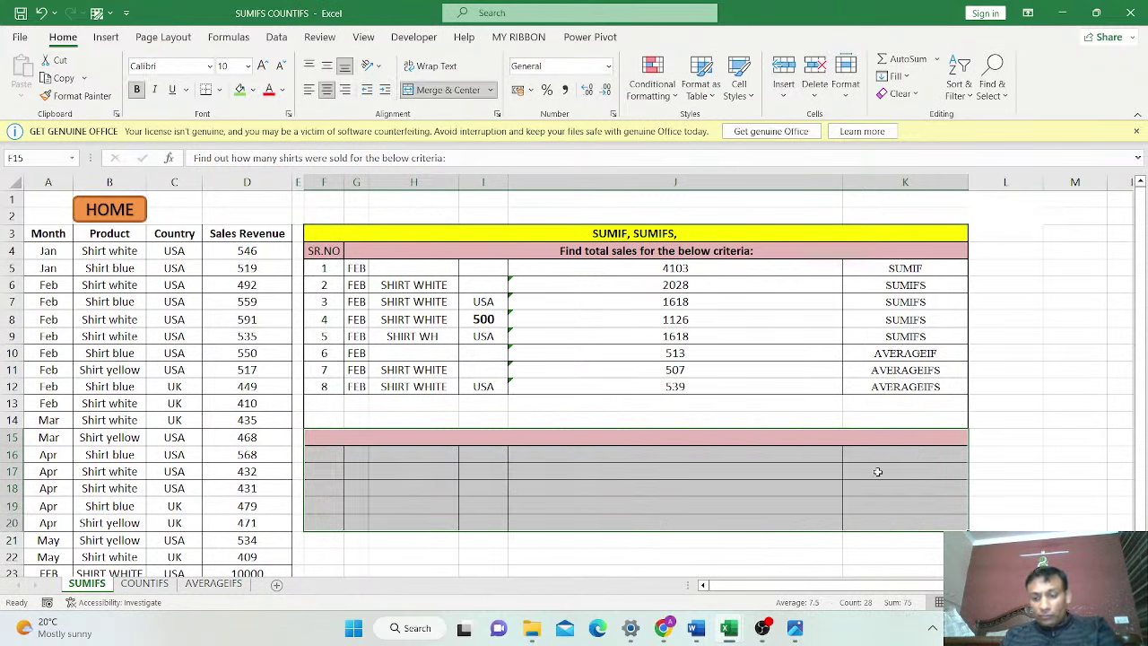
# Copy the total sales header and its first five criteria rows, F4:K9, to F15 and empty the copied results in J16:J20
pyautogui.moveTo(324, 251); pyautogui.dragTo(915, 334)
pyautogui.hotkey('ctrl', 'c')
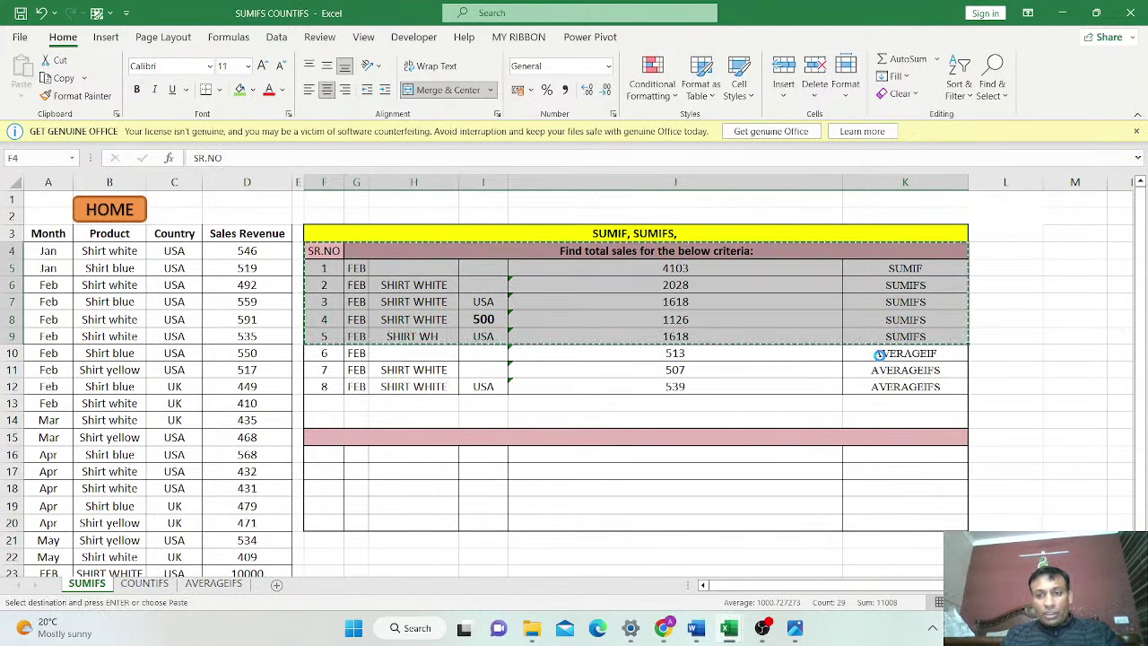
pyautogui.click(324, 437)
pyautogui.hotkey('ctrl', 'v')
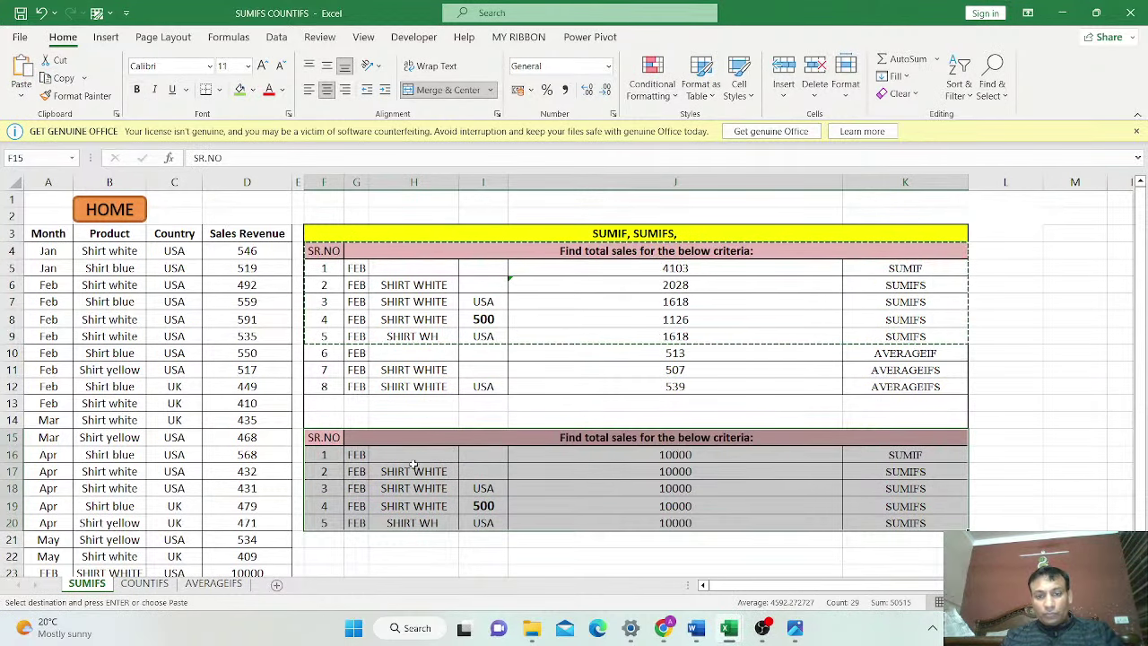
pyautogui.moveTo(668, 454); pyautogui.dragTo(668, 526)
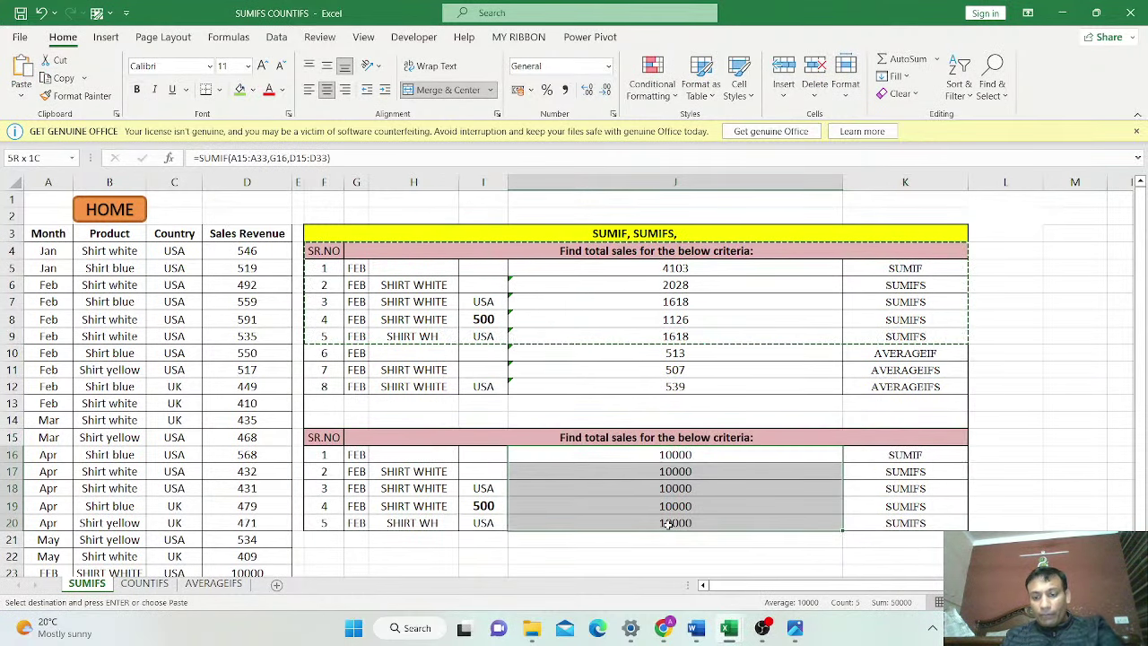
pyautogui.press('Delete')
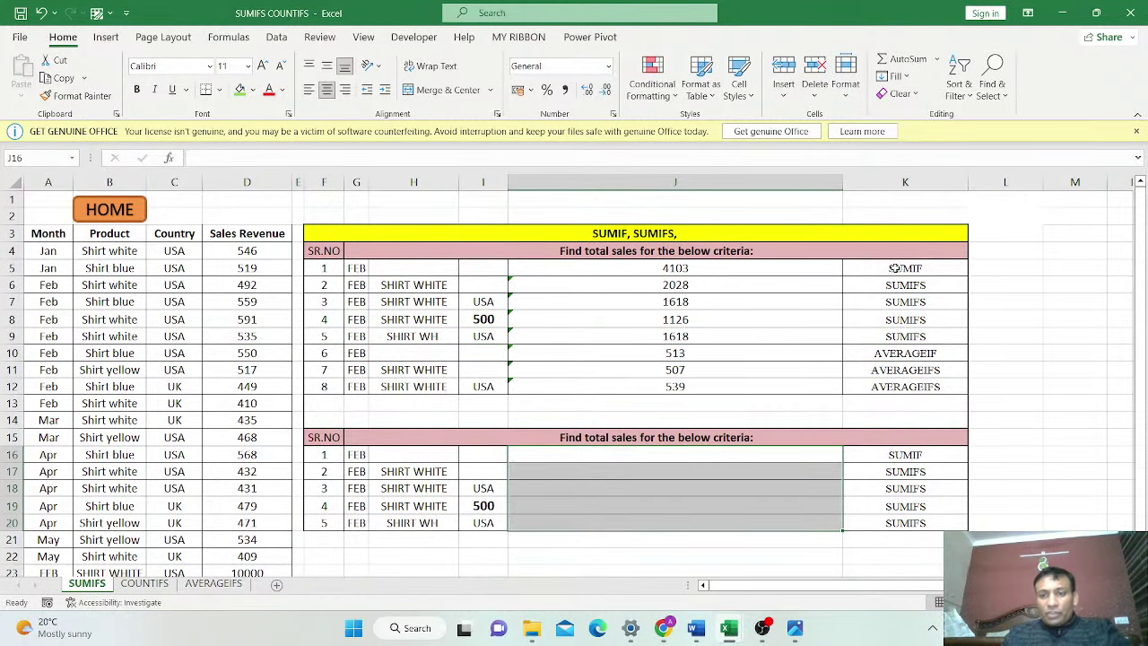
# Fill the first five criteria rows F5:K9 green and the SUMIFS labels in K6:K9 yellow
pyautogui.moveTo(896, 271); pyautogui.dragTo(334, 334)
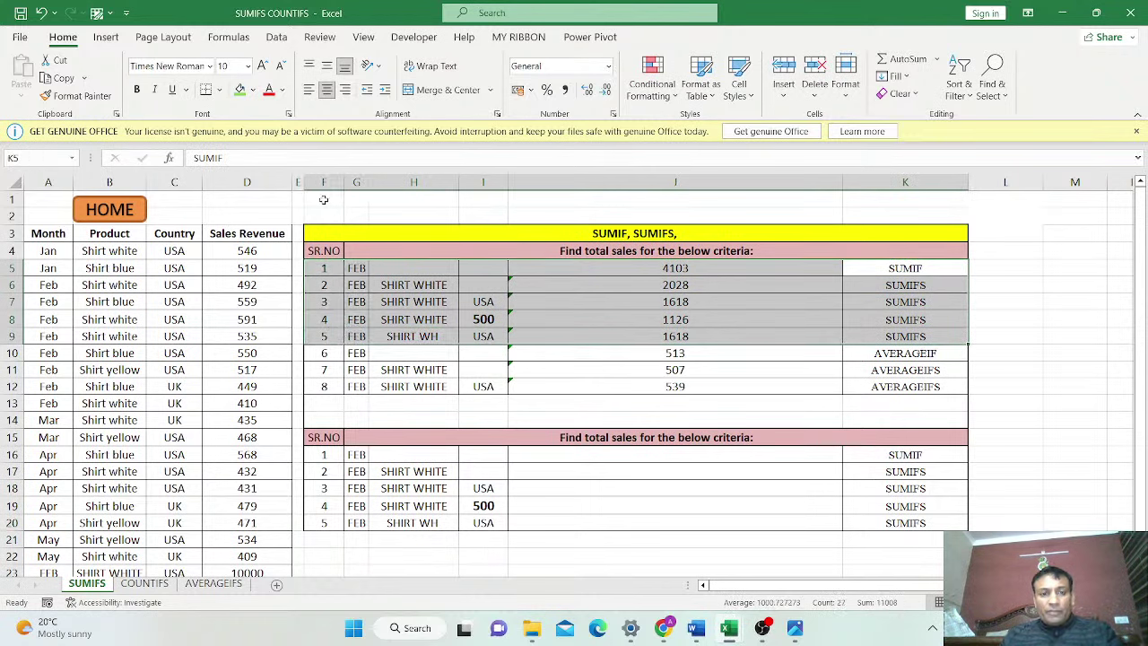
pyautogui.click(237, 89)
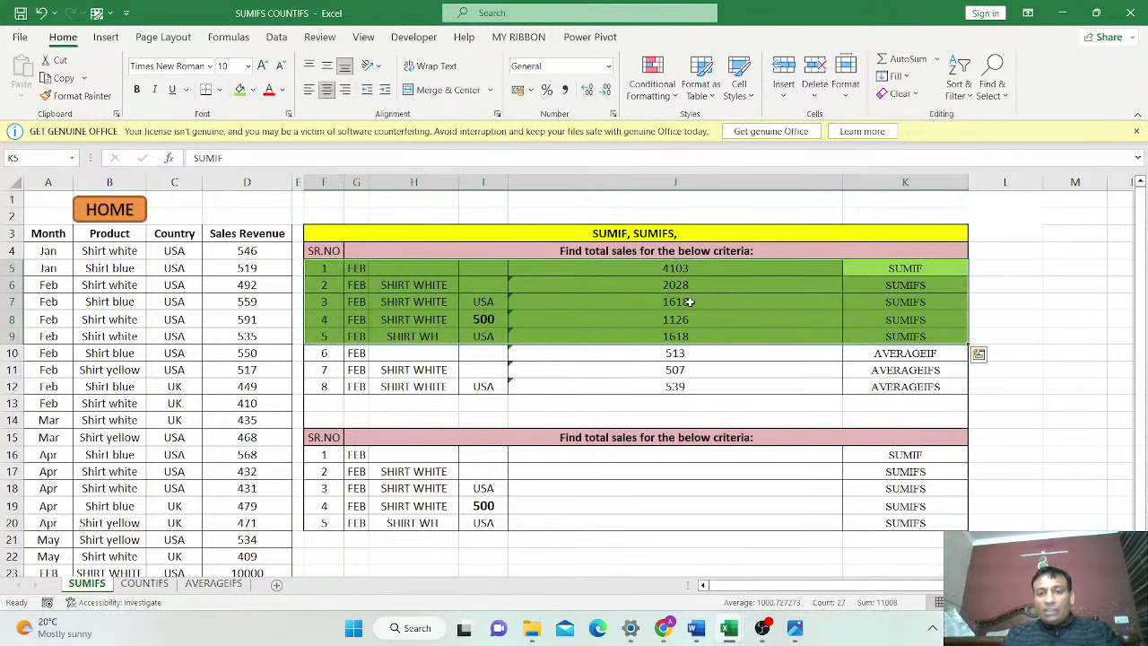
pyautogui.moveTo(900, 289); pyautogui.dragTo(897, 349)
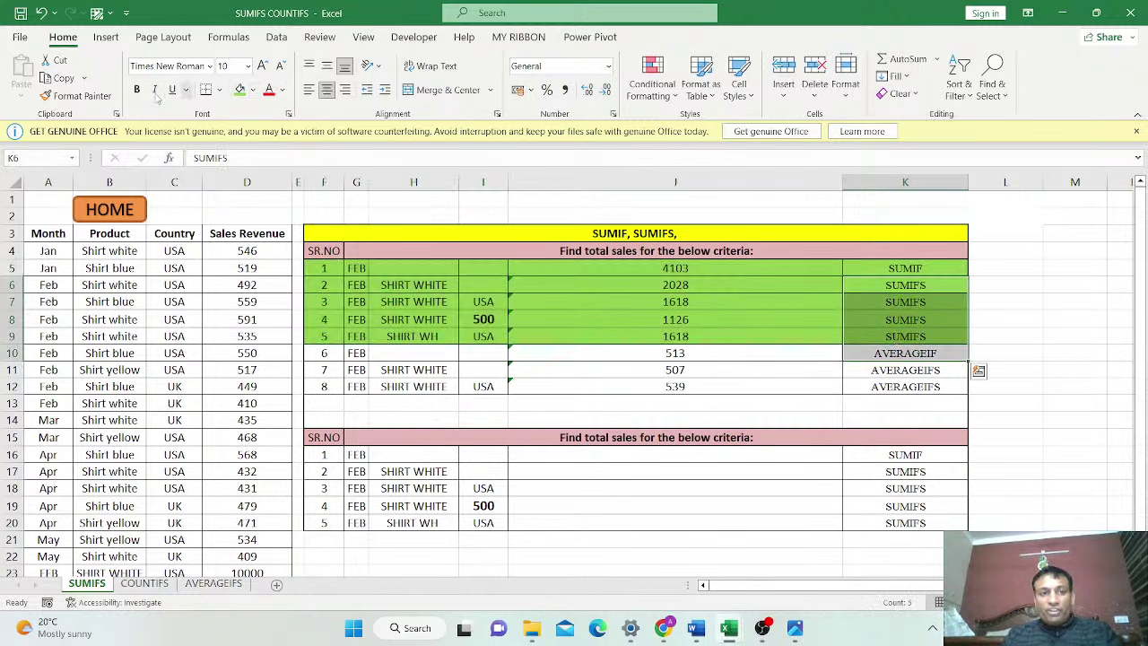
pyautogui.click(888, 267)
pyautogui.moveTo(904, 289); pyautogui.dragTo(902, 336)
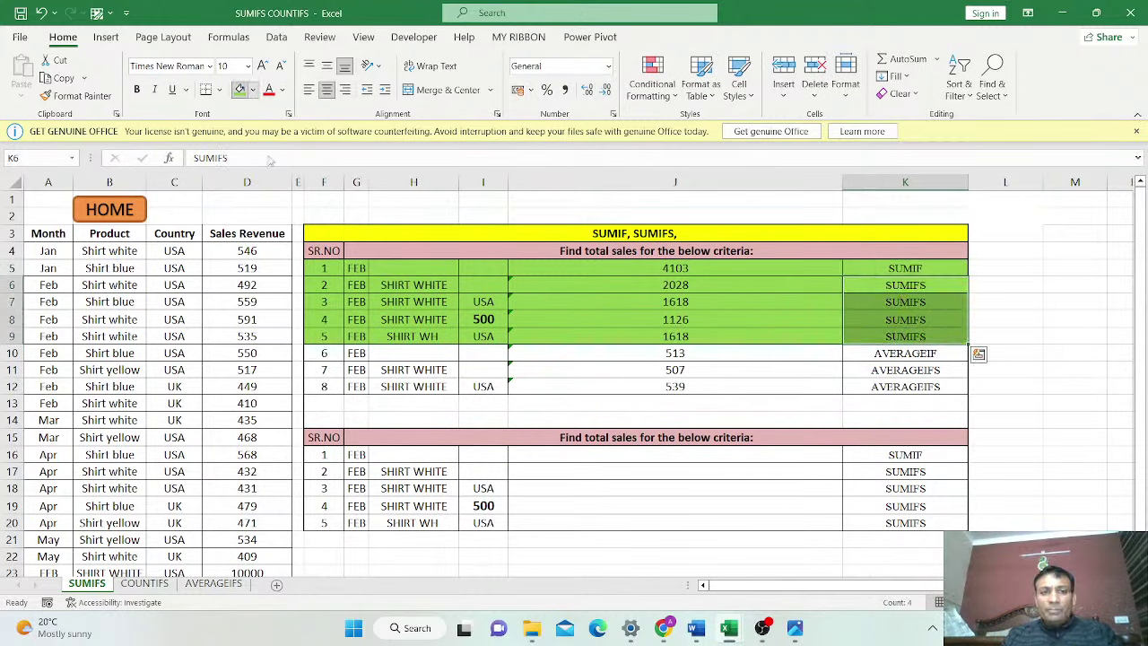
pyautogui.click(253, 90)
pyautogui.click(279, 233)
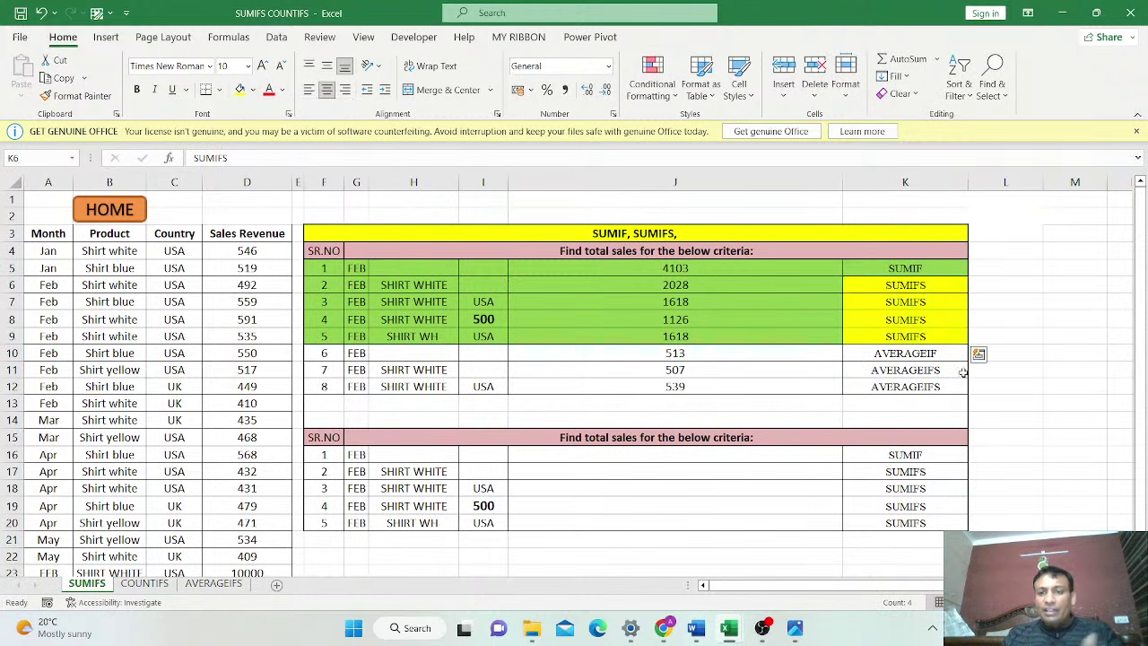
pyautogui.click(894, 268)
pyautogui.click(359, 267)
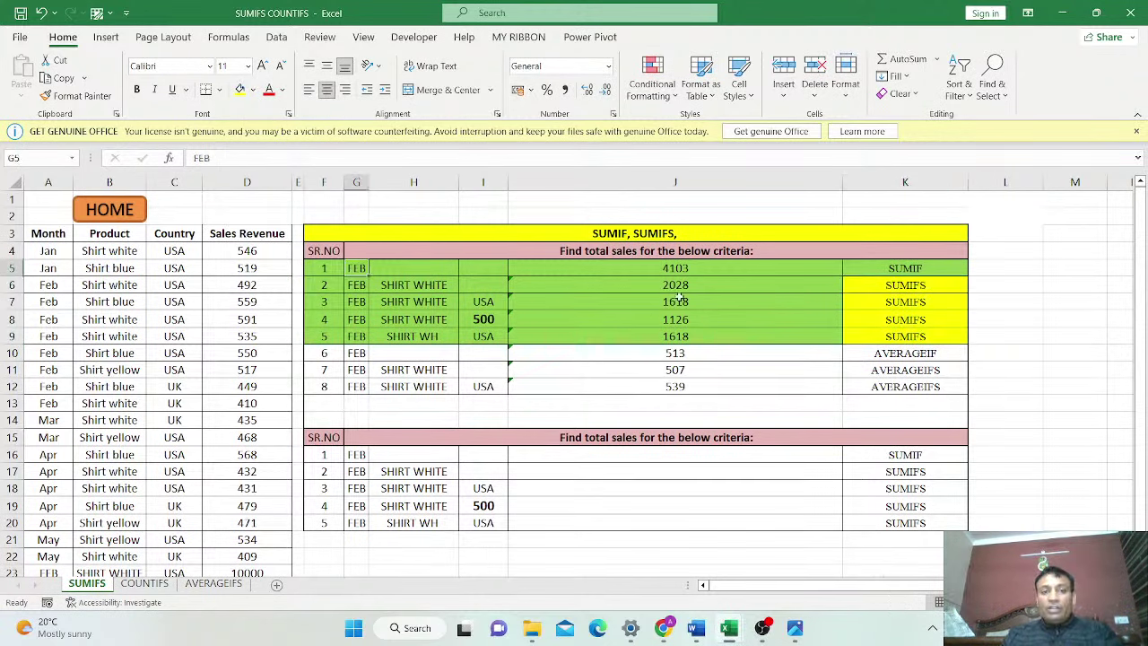
# Inspect the SUMIF formula in J5, the sales table and its Feb rows A6:D13
pyautogui.click(775, 271)
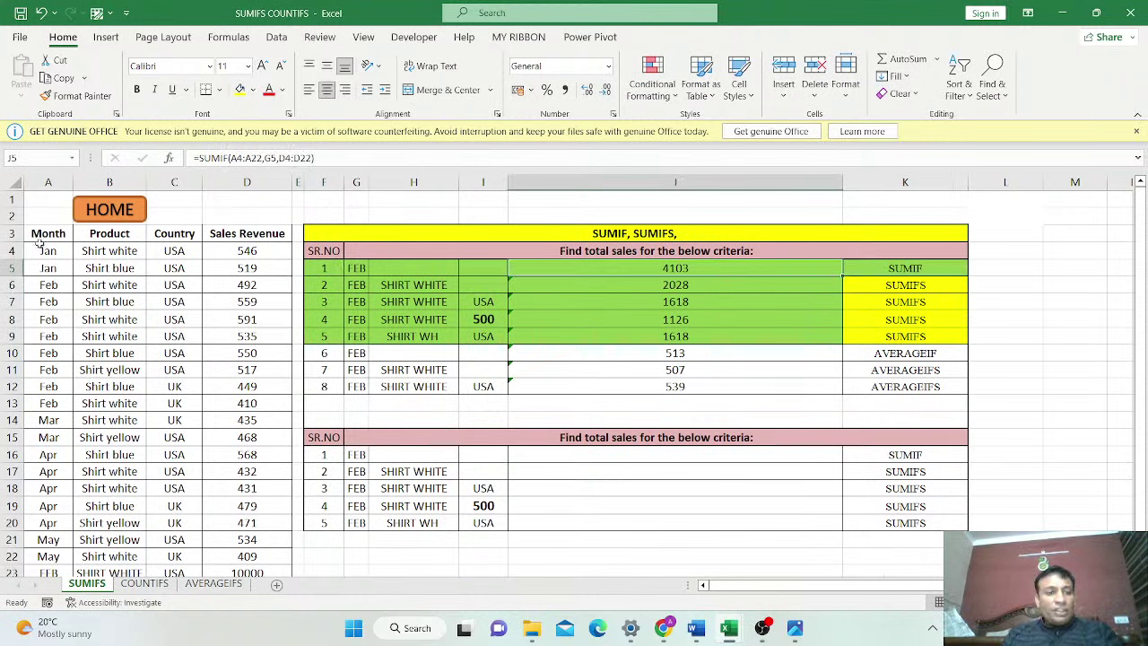
pyautogui.moveTo(42, 239); pyautogui.dragTo(268, 571)
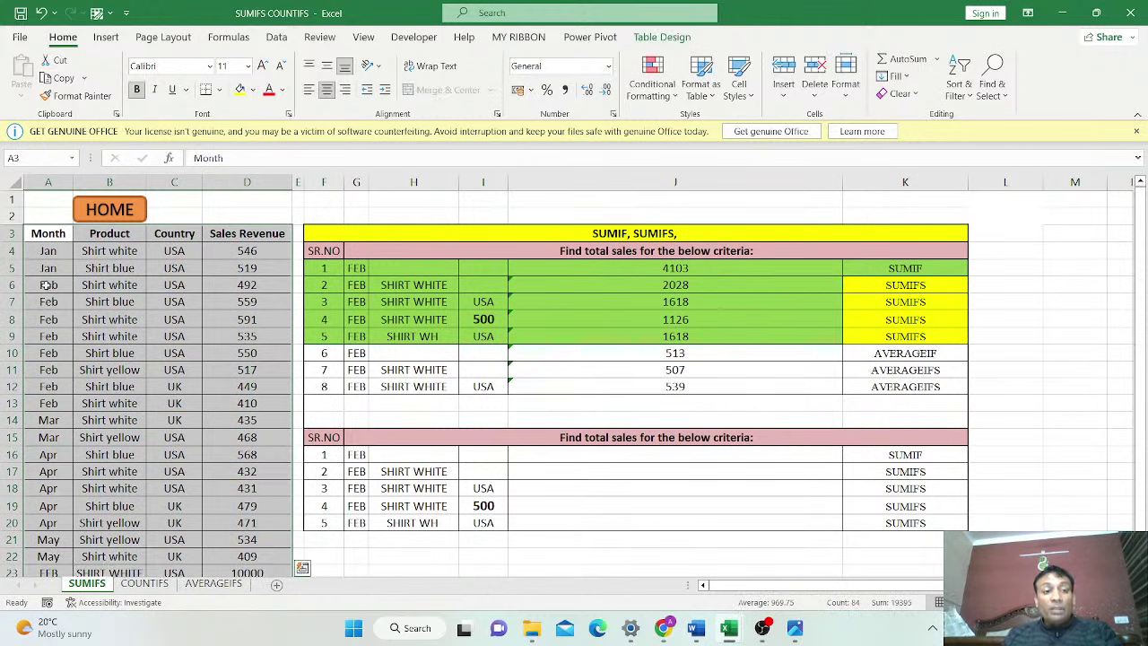
pyautogui.moveTo(45, 285); pyautogui.dragTo(244, 403)
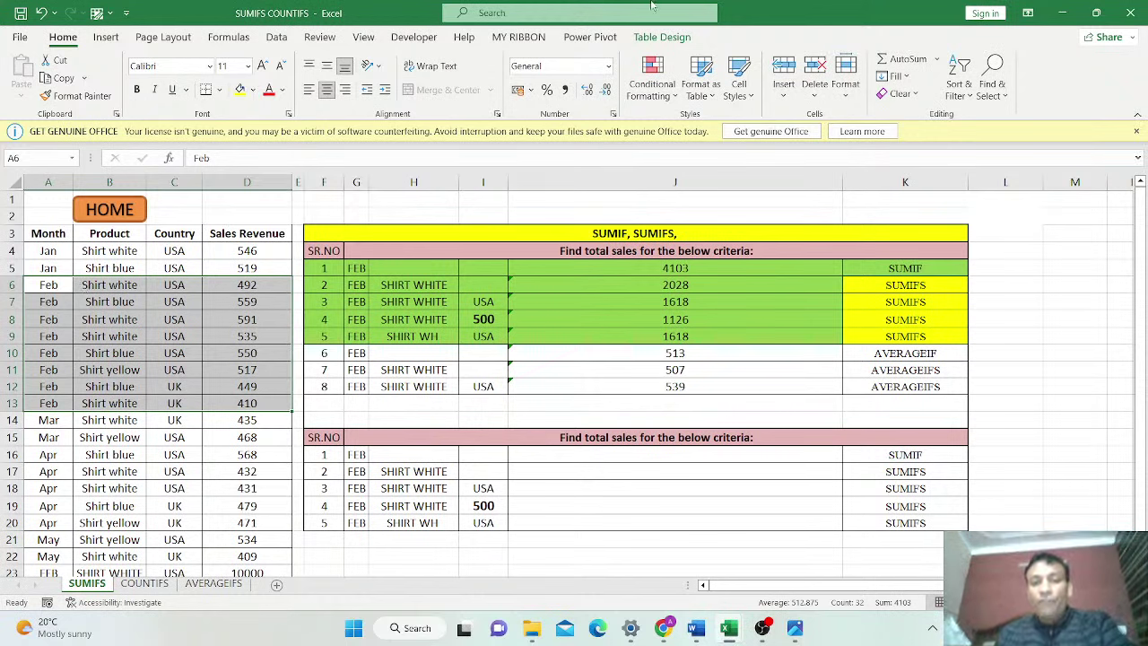
# Enter a SUMIF formula in J16 that totals Table1[Sales Revenue] where Table1[Month] matches G16
pyautogui.click(643, 459)
pyautogui.write('=')
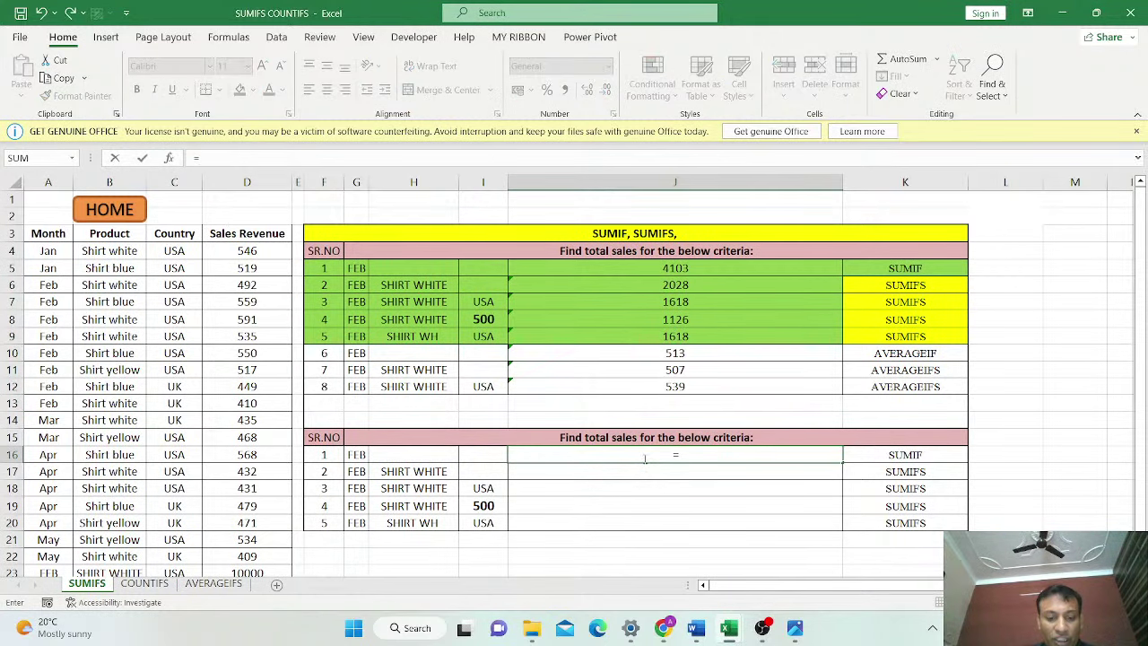
pyautogui.write('SUMIF(')
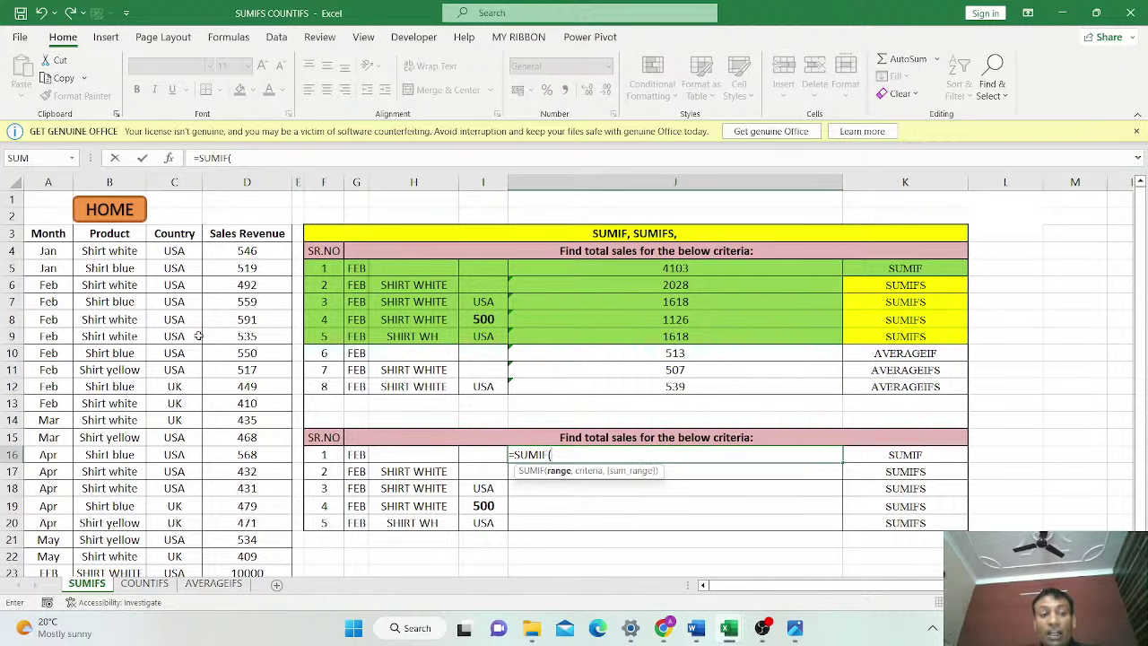
pyautogui.moveTo(48, 252); pyautogui.dragTo(48, 571)
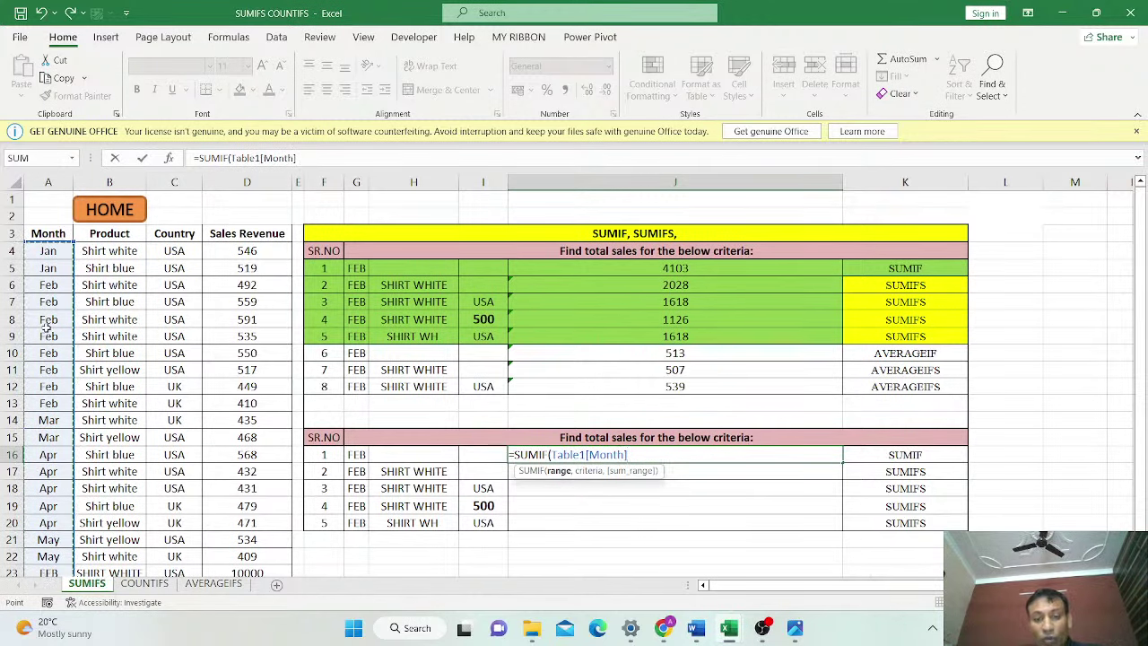
pyautogui.write(',')
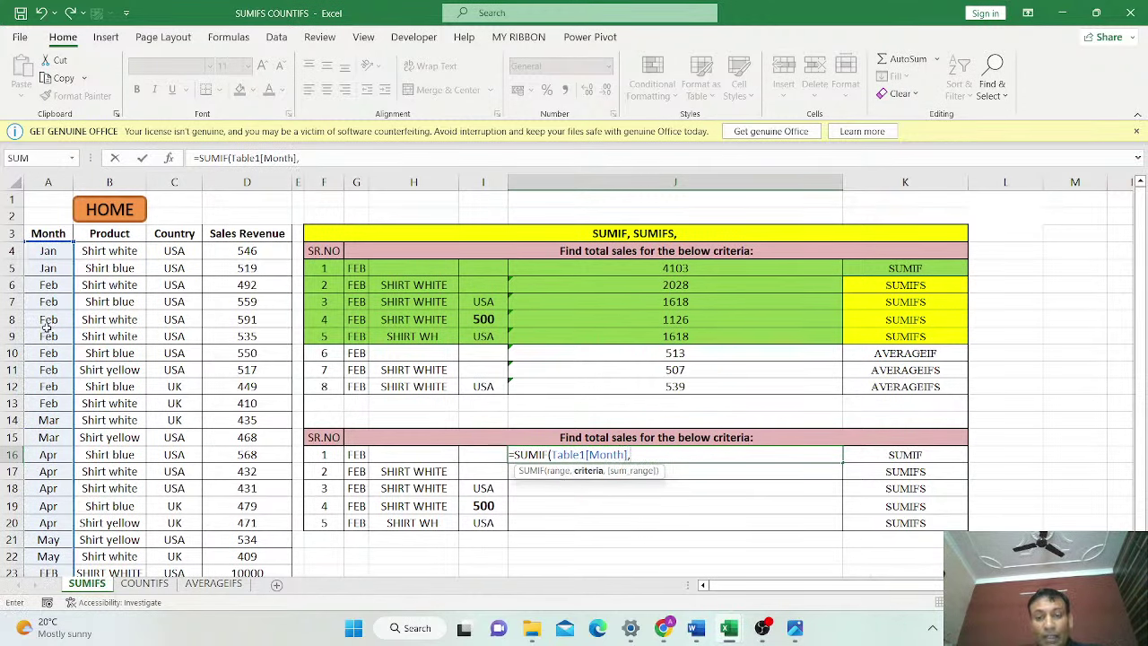
pyautogui.click(357, 455)
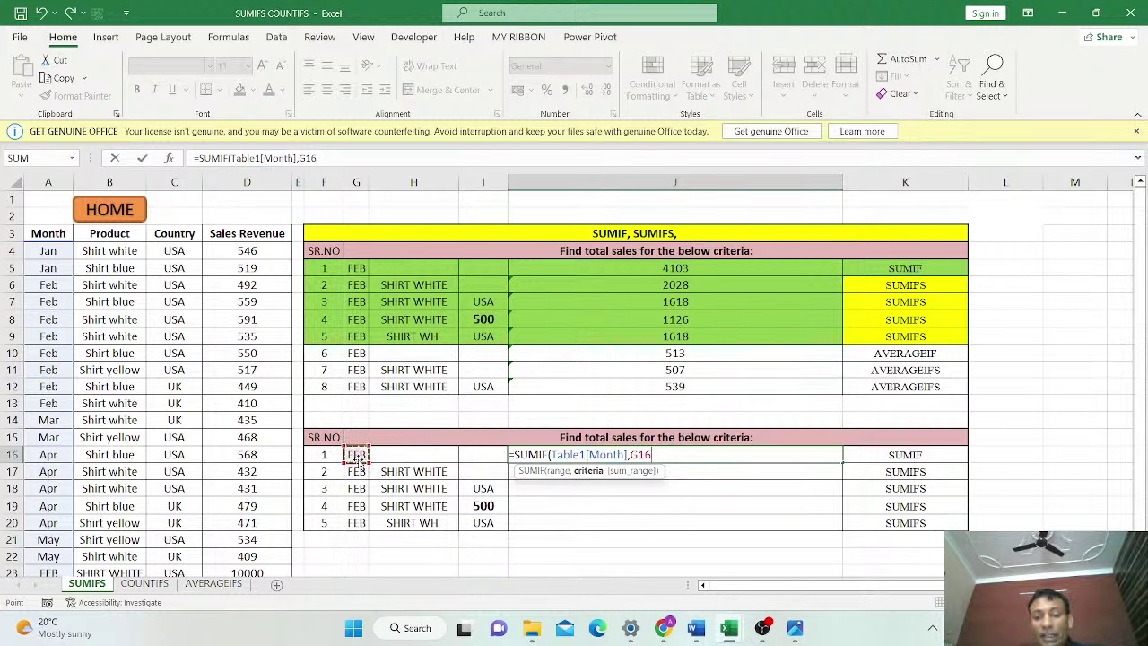
pyautogui.write(',')
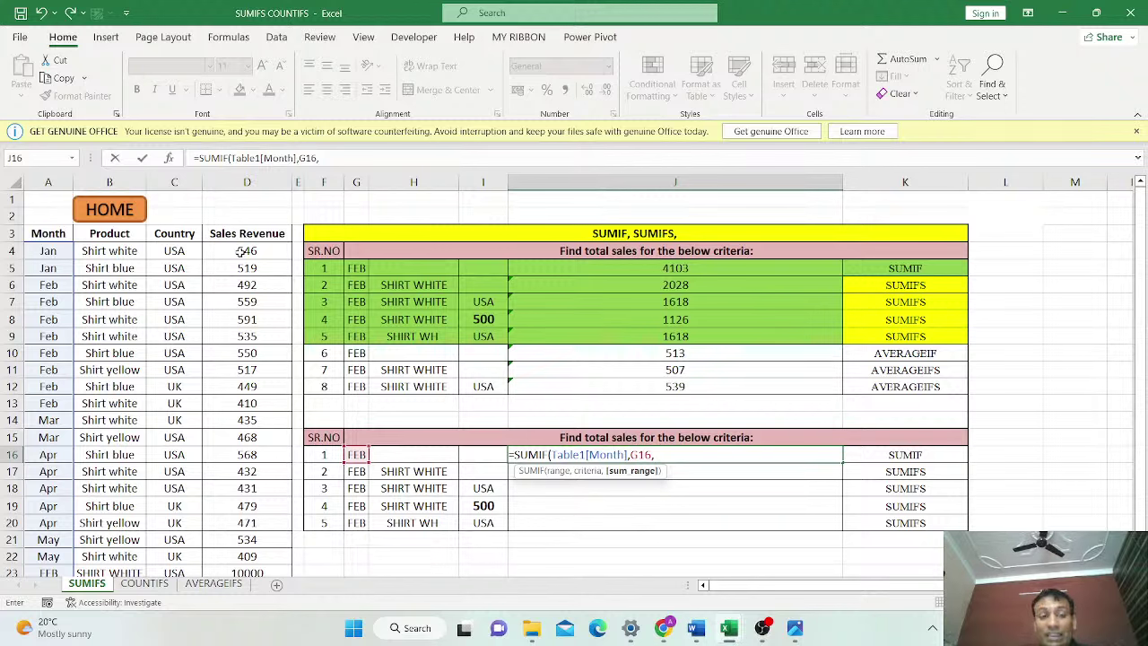
pyautogui.moveTo(247, 251); pyautogui.dragTo(244, 565)
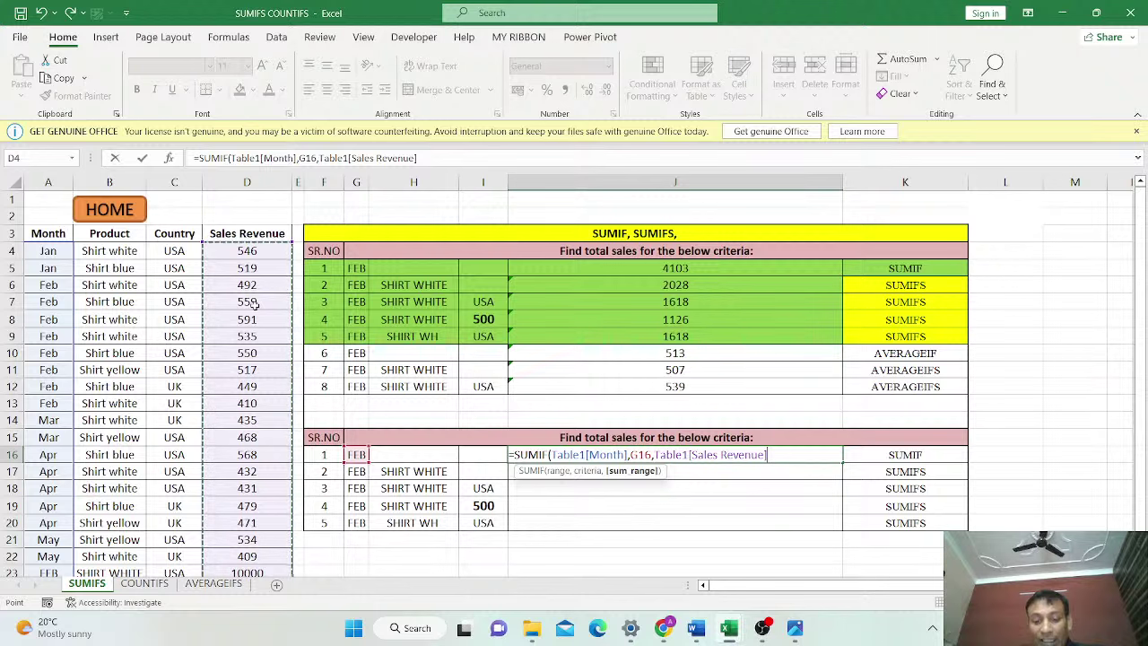
pyautogui.write(')')
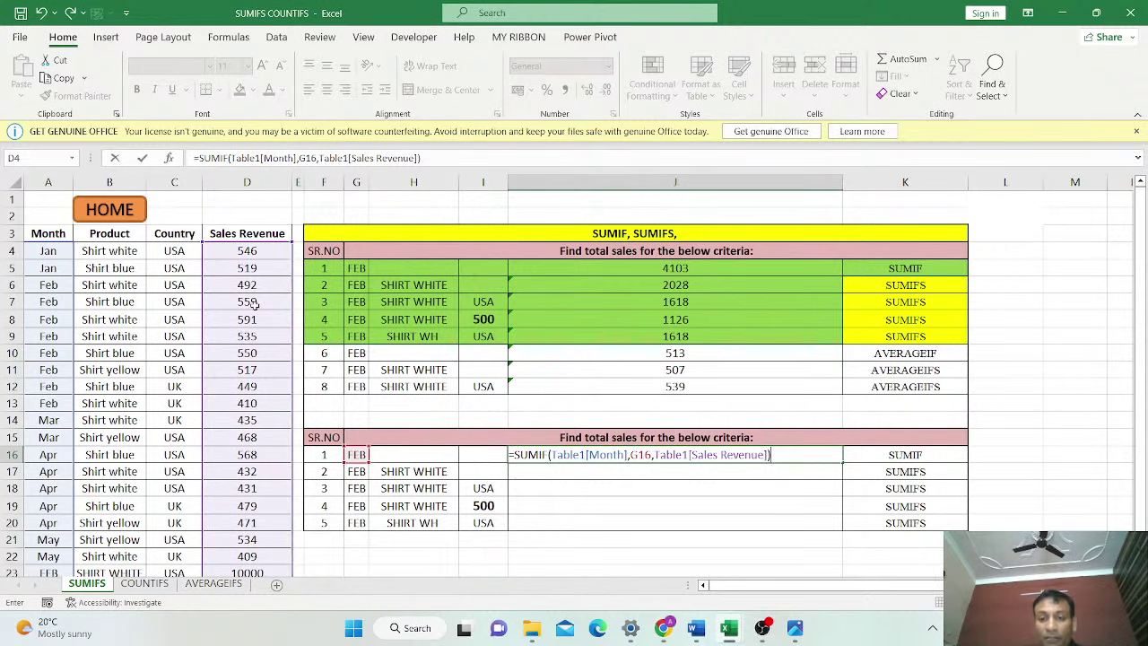
pyautogui.press('Return')
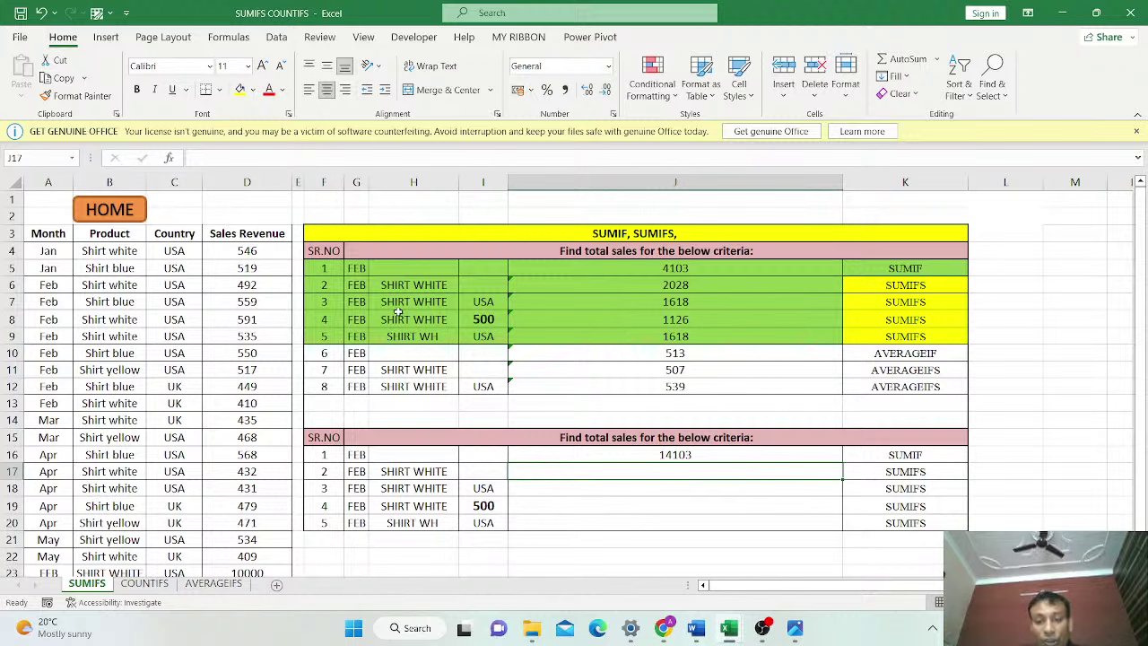
# Compare the formulas in J16 and J5, and clear the extra FEB entry in row 23 of the sales table
pyautogui.click(680, 456)
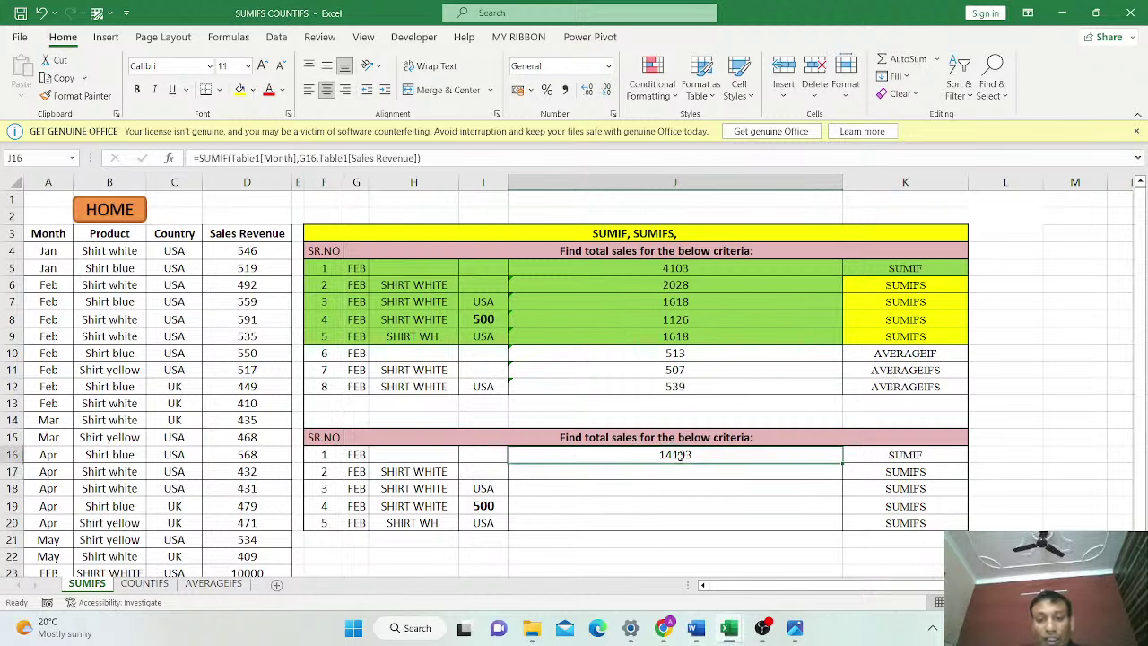
pyautogui.click(689, 267)
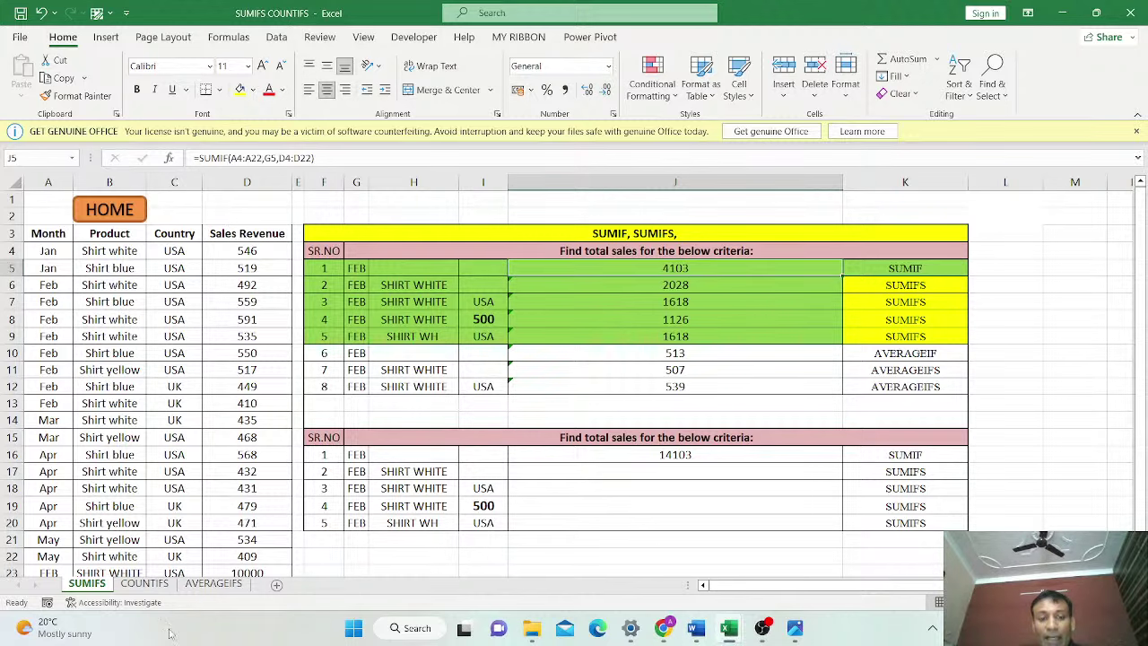
pyautogui.moveTo(51, 570); pyautogui.dragTo(248, 573)
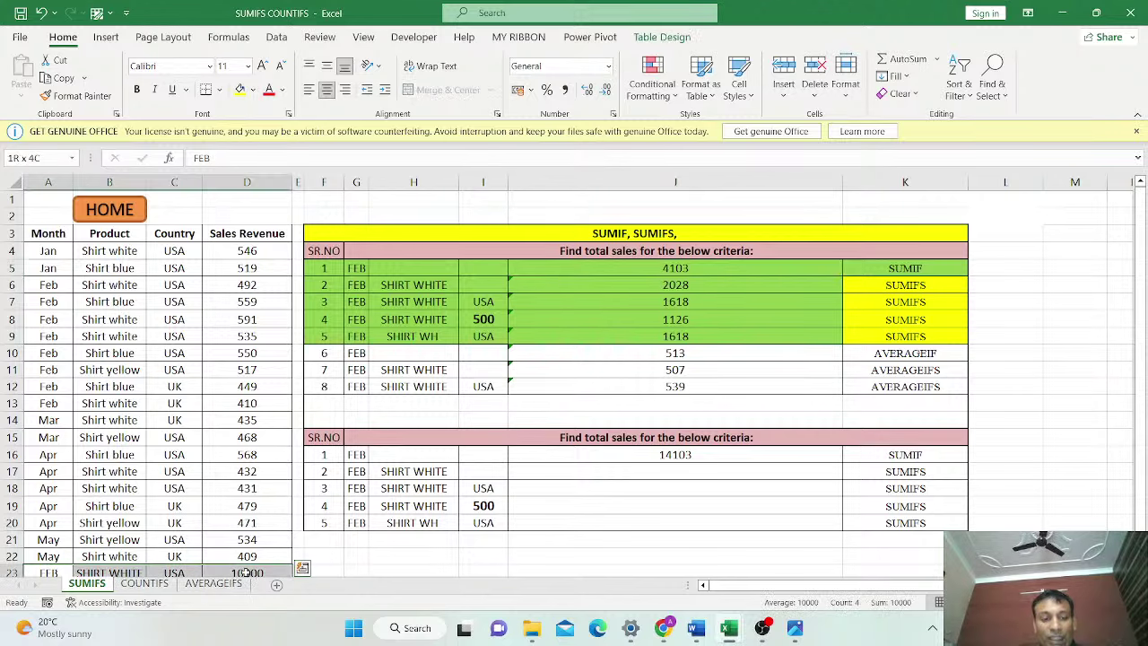
pyautogui.scroll(-2, 247, 565)
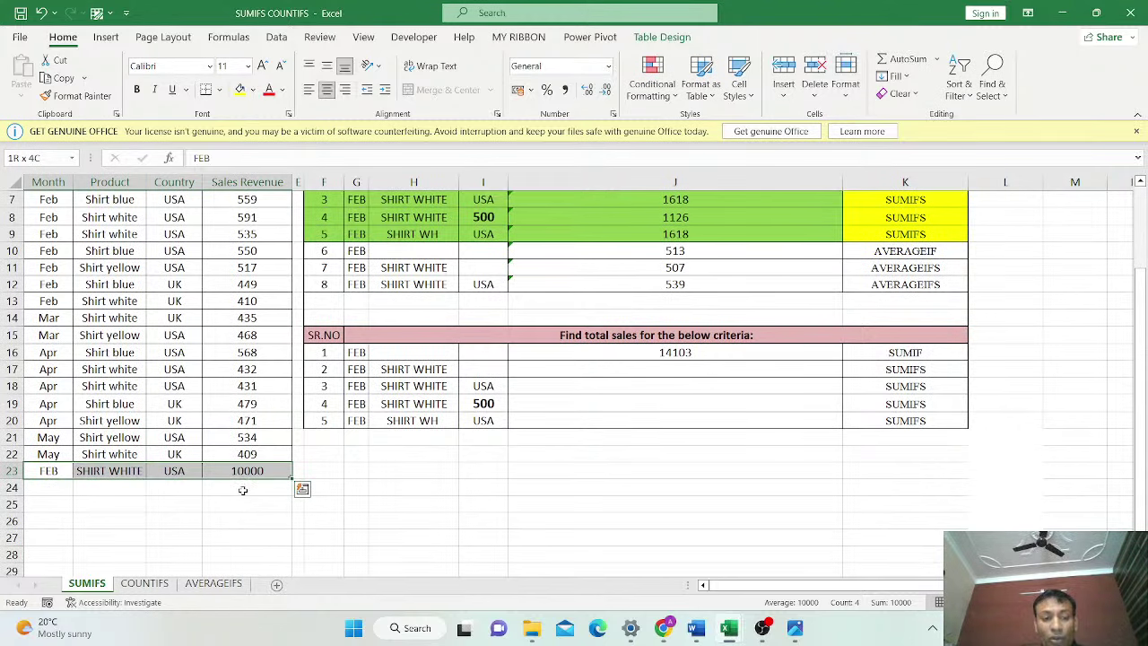
pyautogui.press('Delete')
pyautogui.scroll(2, 242, 489)
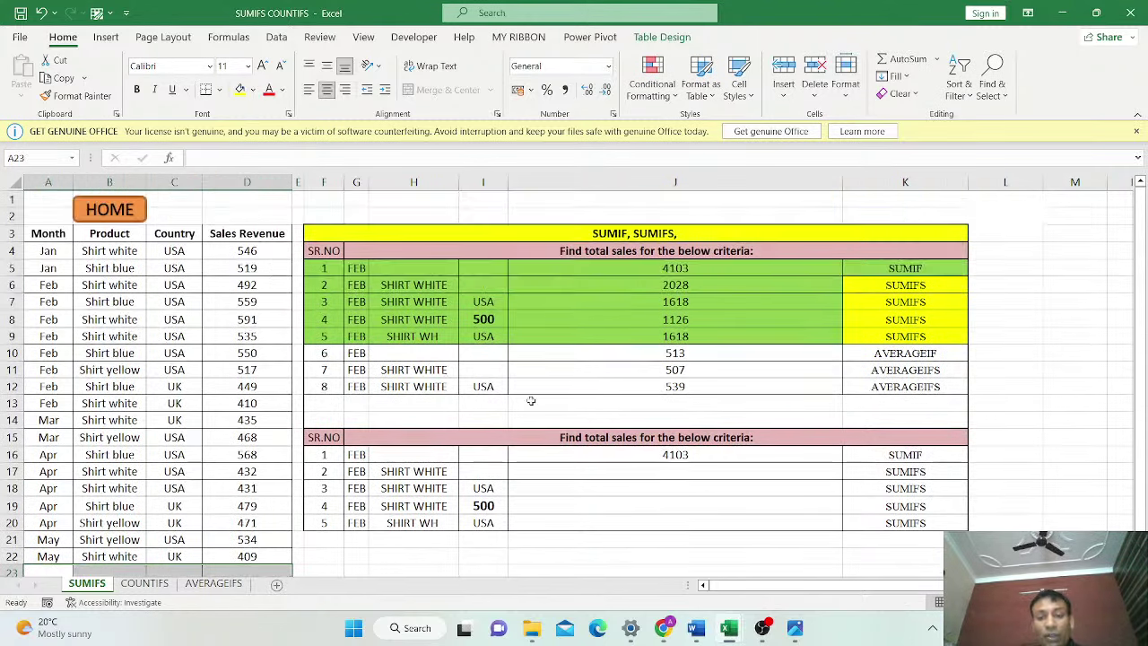
# Compare the SUMIF formulas in J16 and J5 again
pyautogui.click(694, 453)
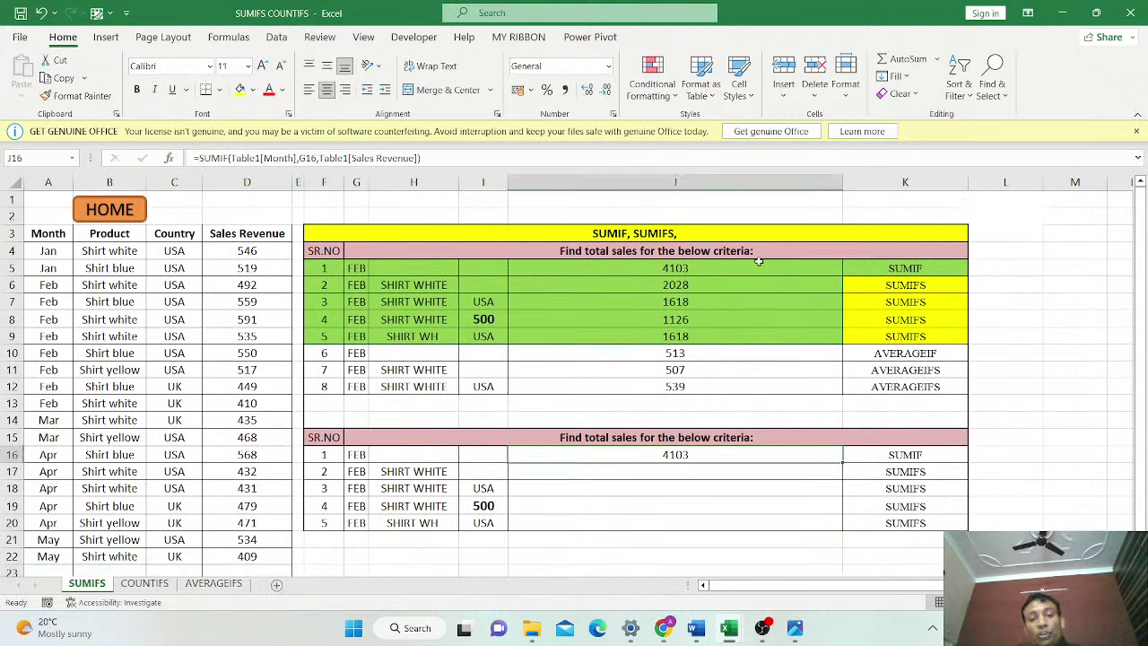
pyautogui.click(721, 275)
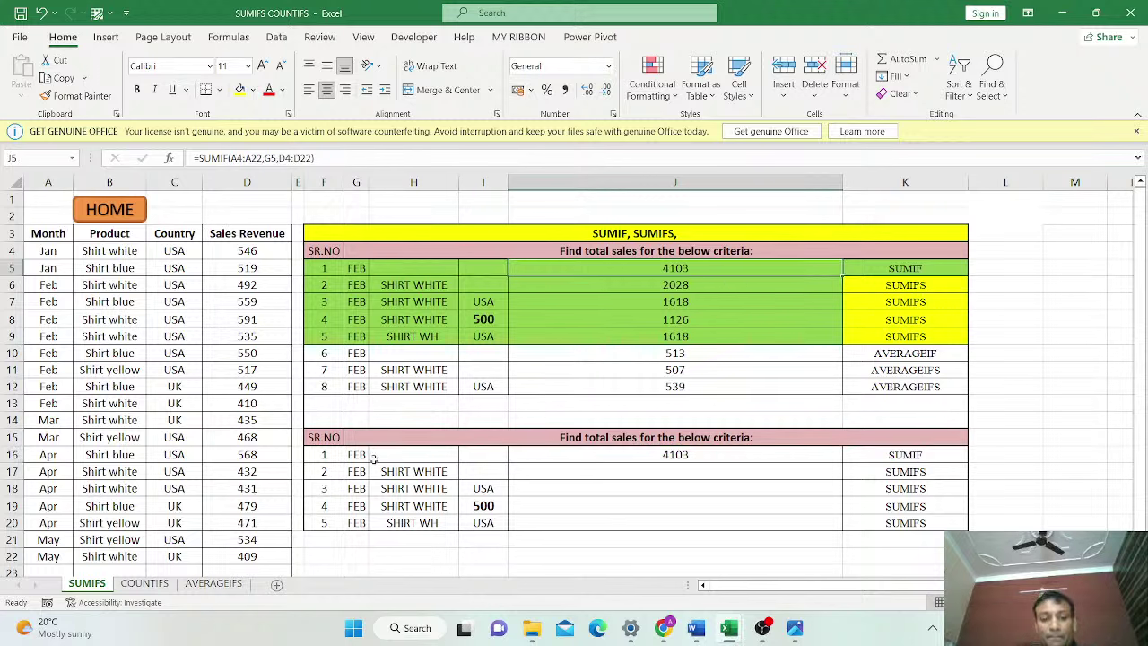
pyautogui.click(719, 456)
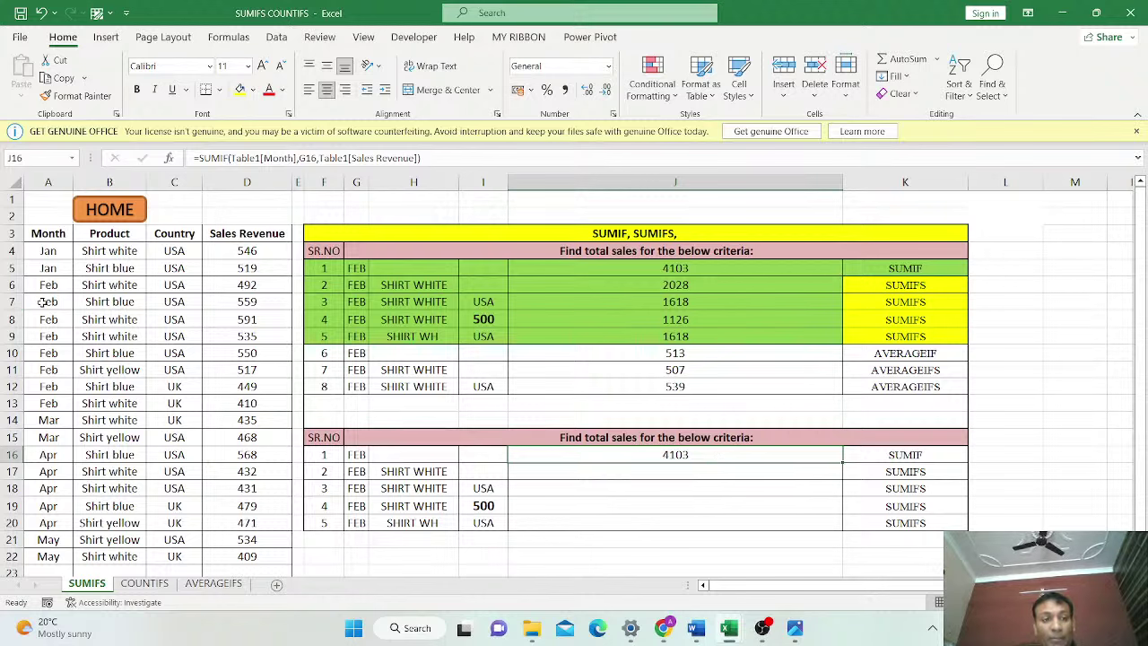
# Select the Feb sales revenue cells D6:D13 to check their sum against the SUMIF result in J16
pyautogui.moveTo(43, 303); pyautogui.dragTo(233, 407)
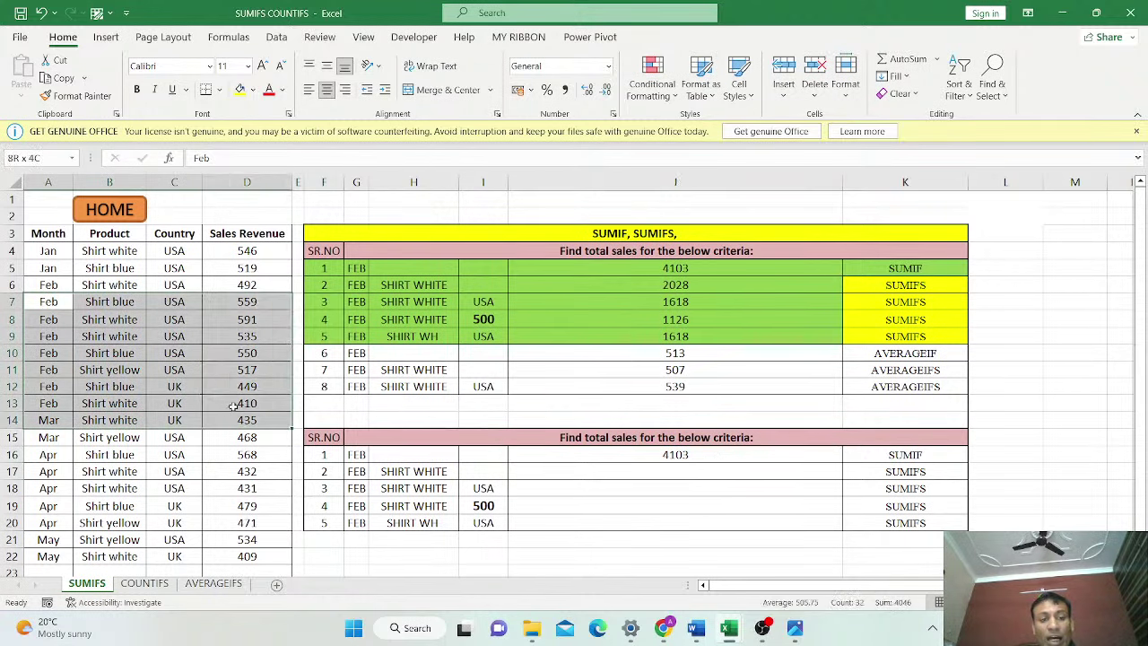
pyautogui.click(244, 302)
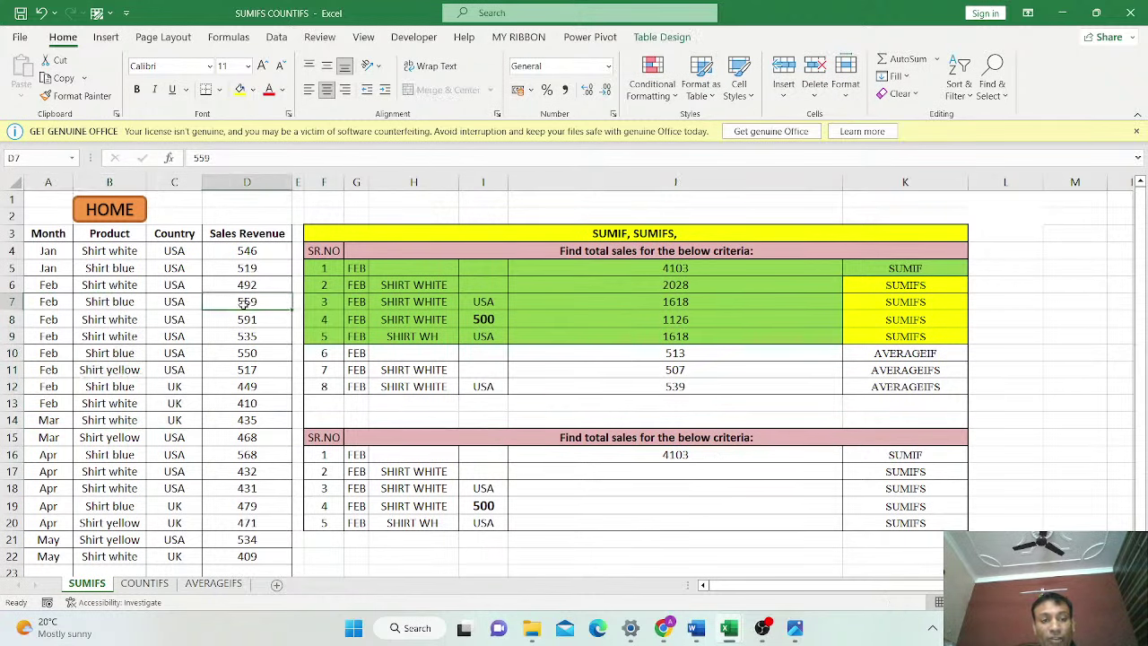
pyautogui.keyDown('shift'); pyautogui.click(252, 402); pyautogui.keyUp('shift')
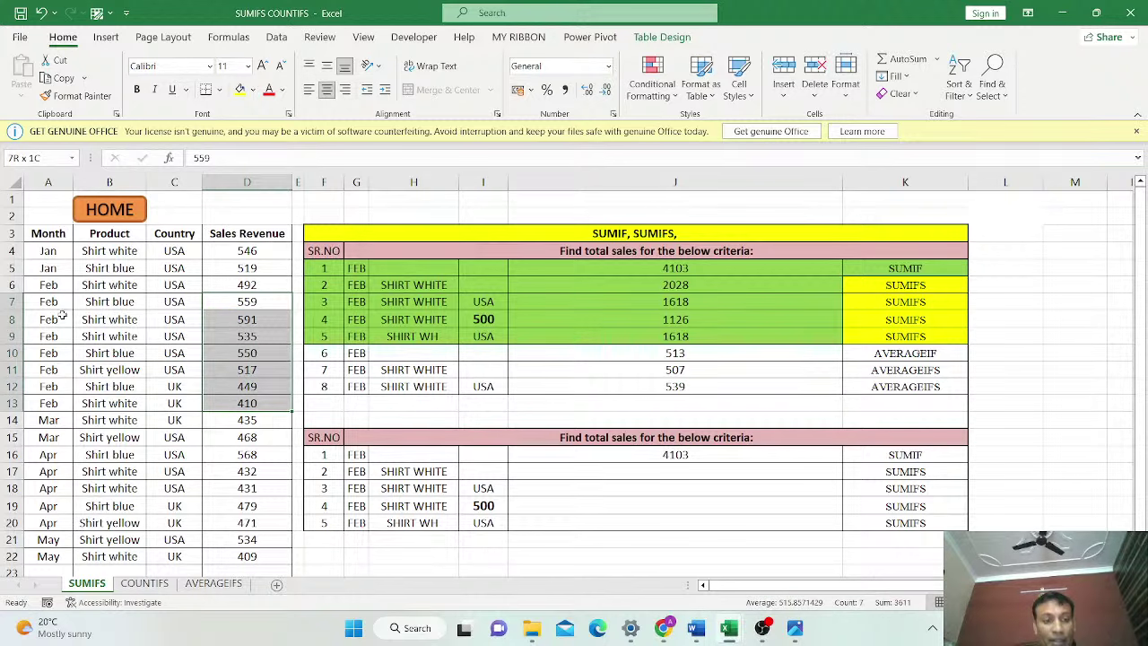
pyautogui.click(235, 303)
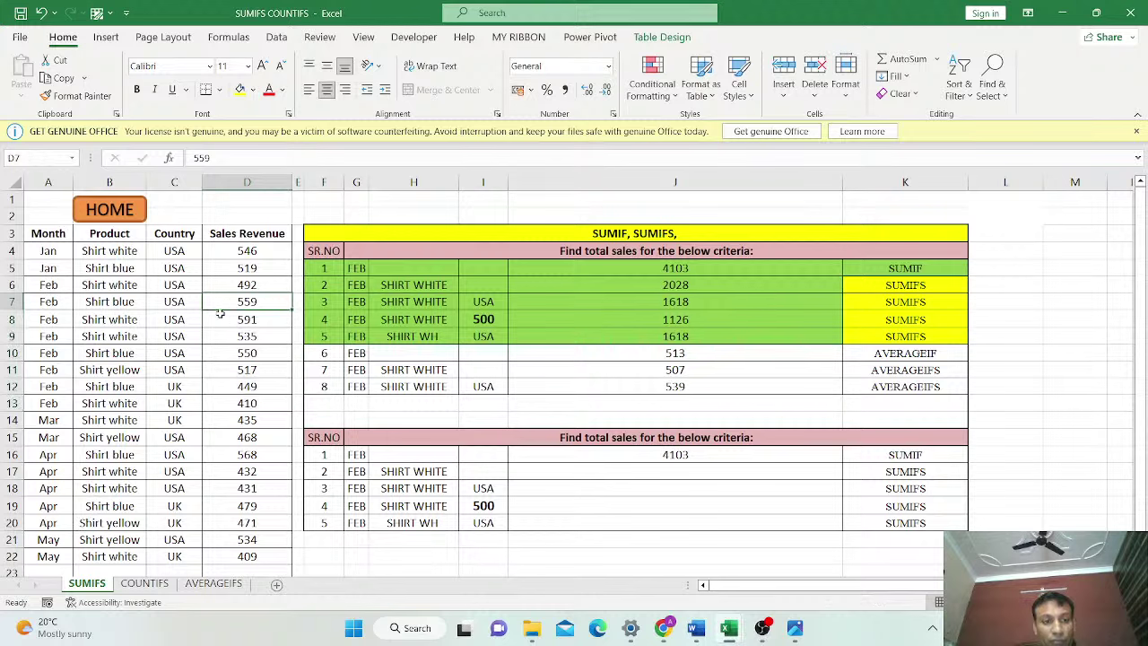
pyautogui.moveTo(235, 325); pyautogui.dragTo(252, 397)
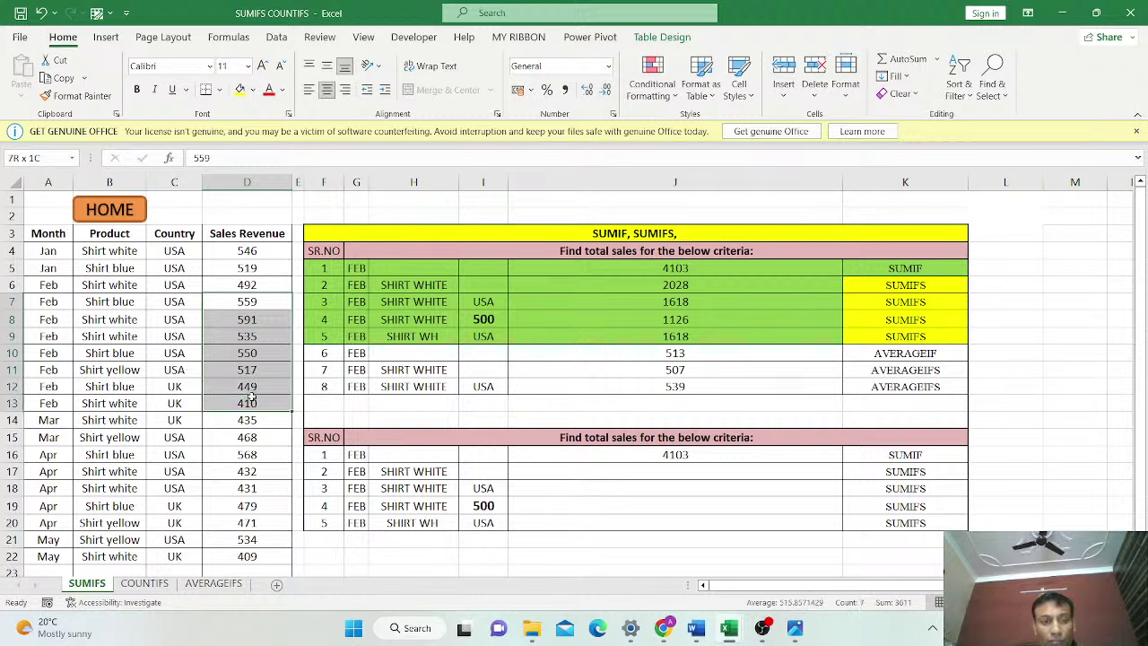
pyautogui.moveTo(252, 397); pyautogui.dragTo(252, 398)
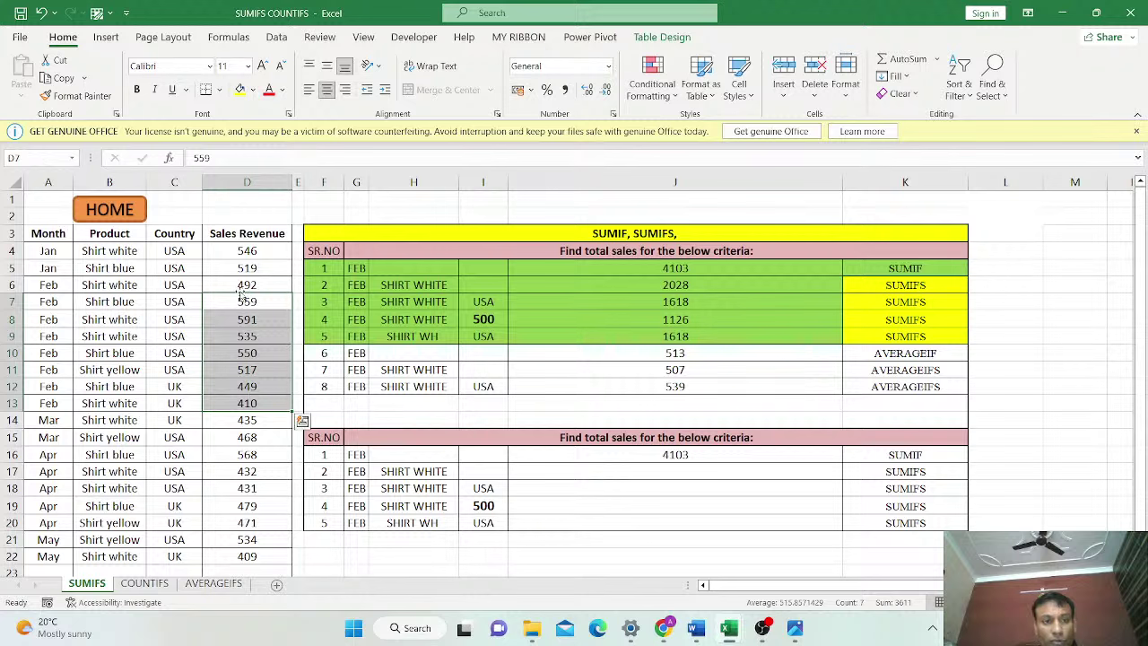
pyautogui.click(242, 285)
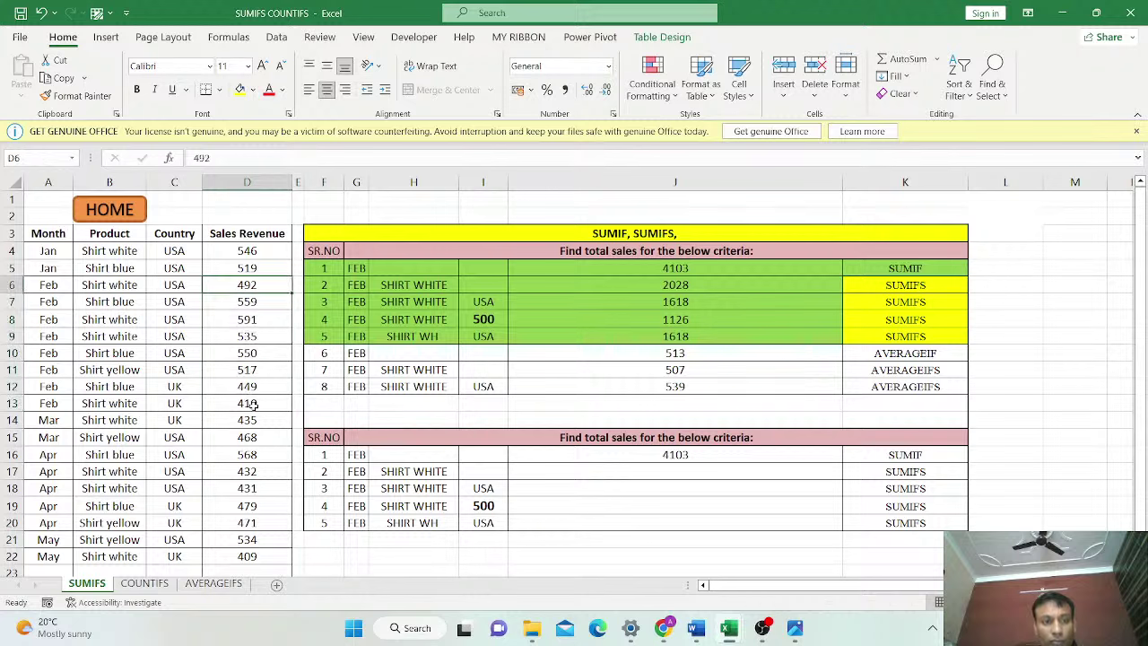
pyautogui.keyDown('shift'); pyautogui.click(254, 405); pyautogui.keyUp('shift')
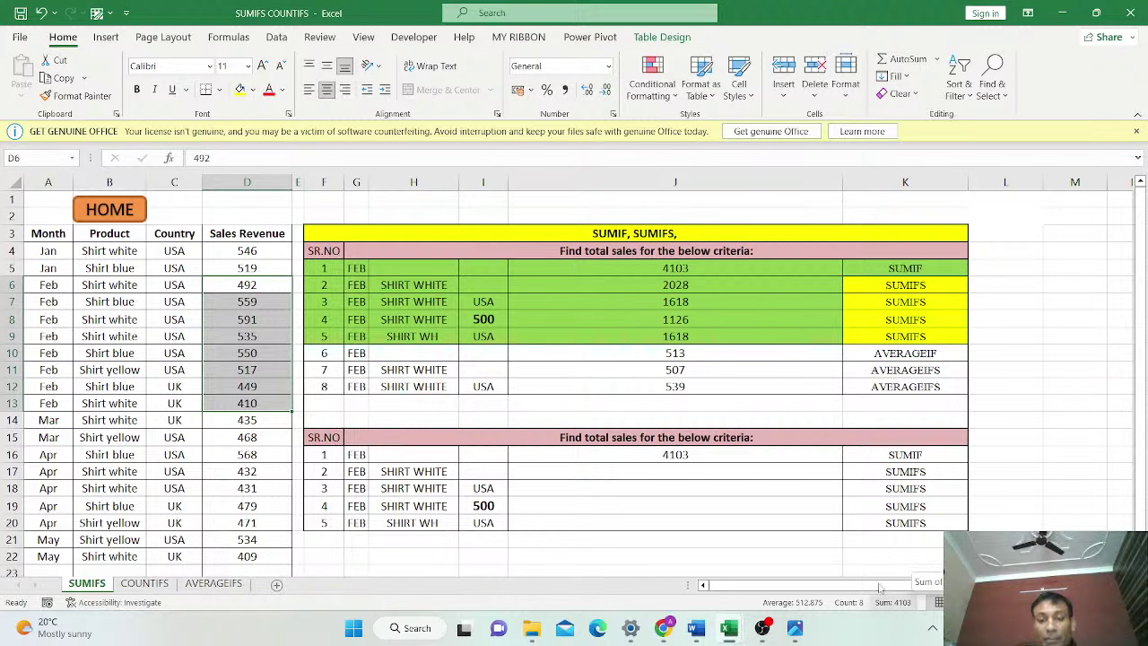
pyautogui.click(687, 455)
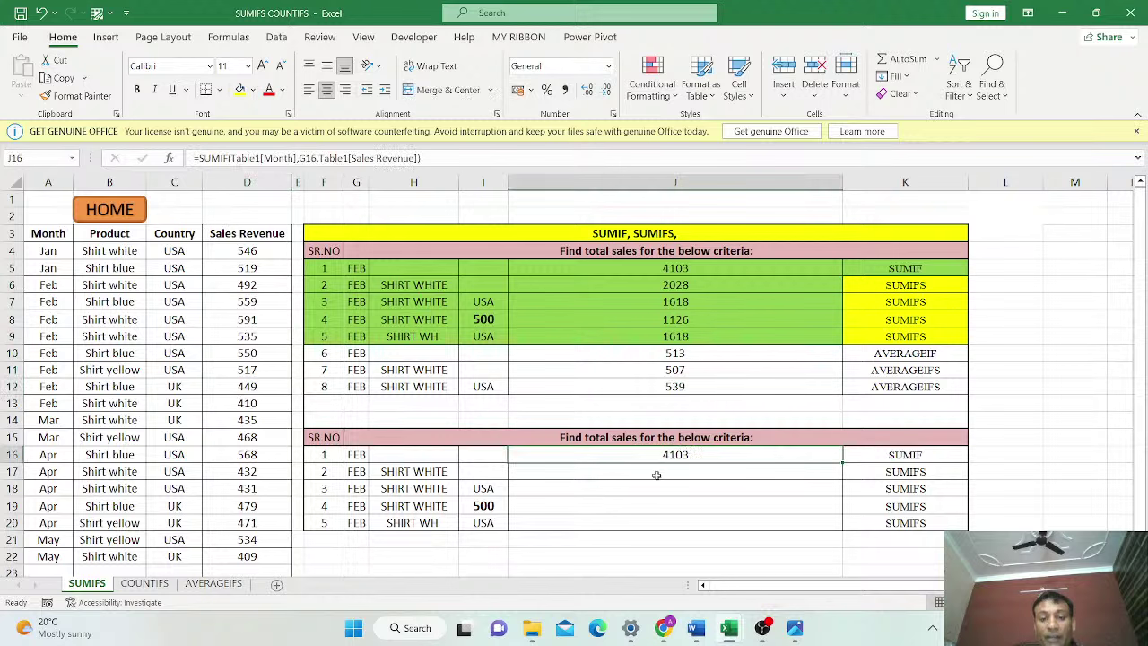
# Start a SUMIFS formula in J17 that sums D4:D22, with month range A4:A22 matched to G17 as the first criterion
pyautogui.moveTo(903, 472); pyautogui.dragTo(902, 523)
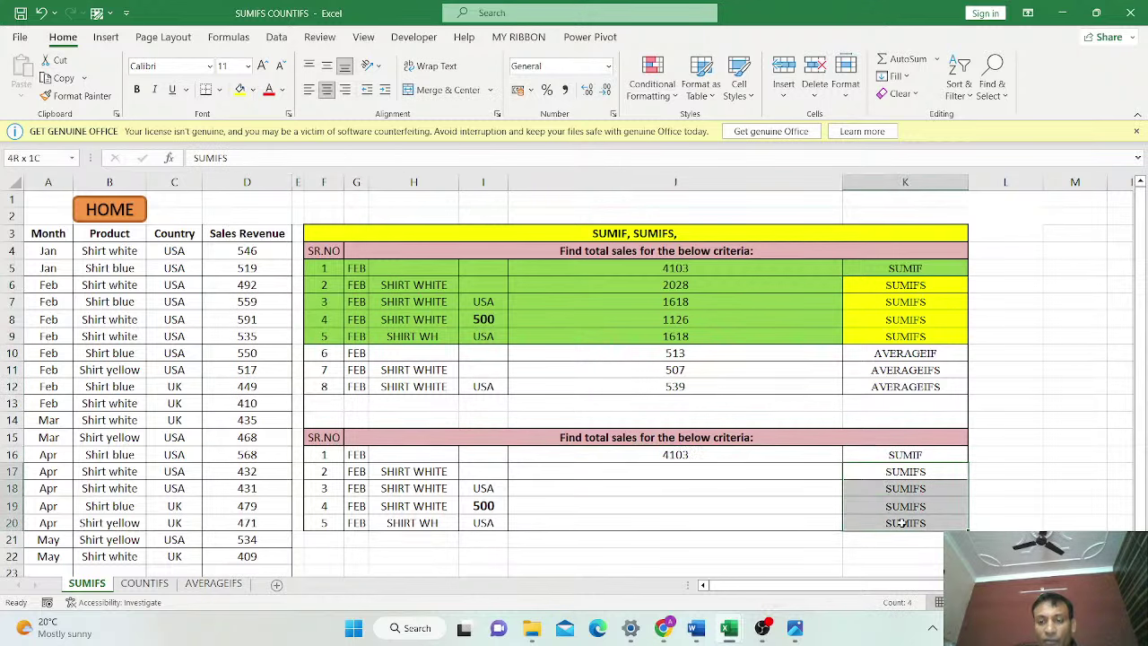
pyautogui.click(650, 477)
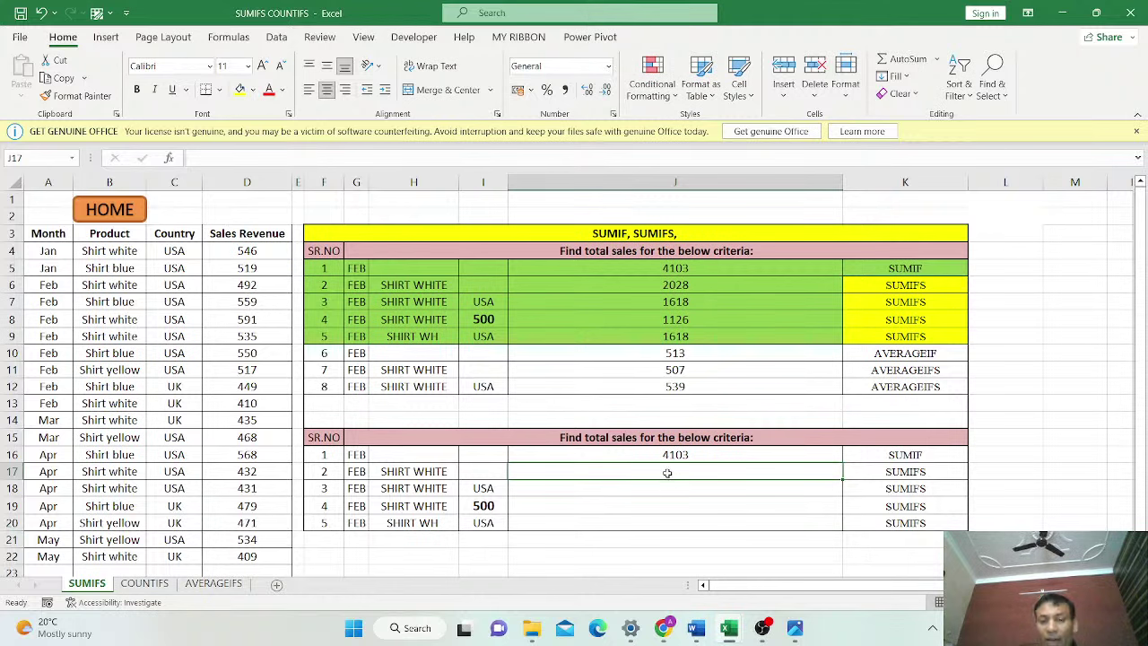
pyautogui.write('=SUMIFS')
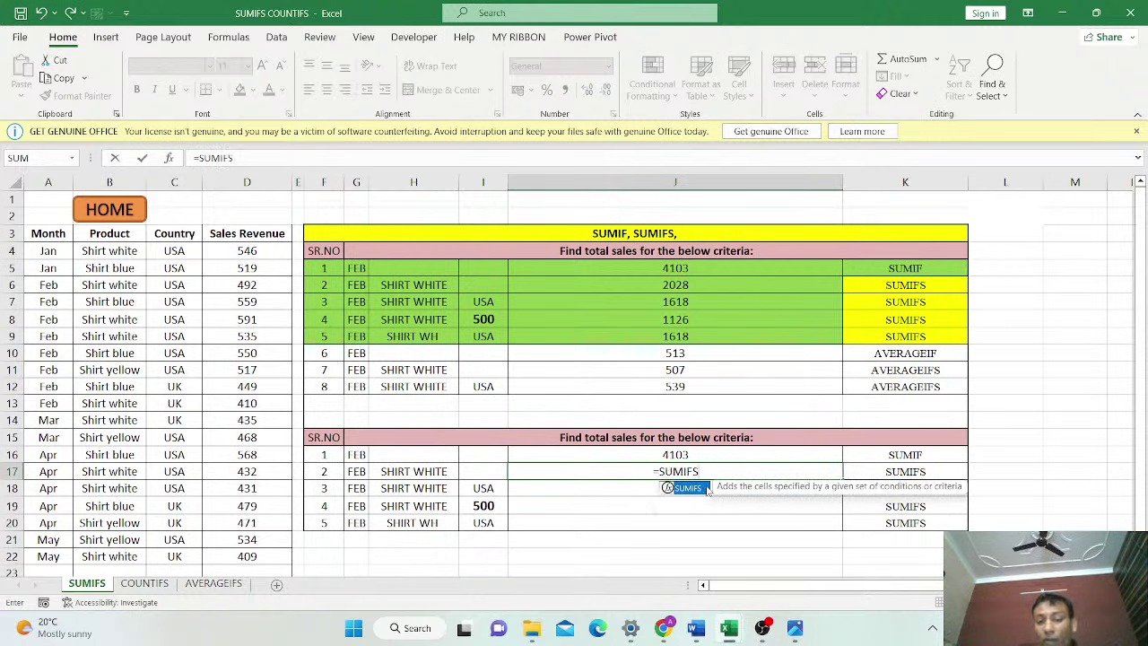
pyautogui.write('(')
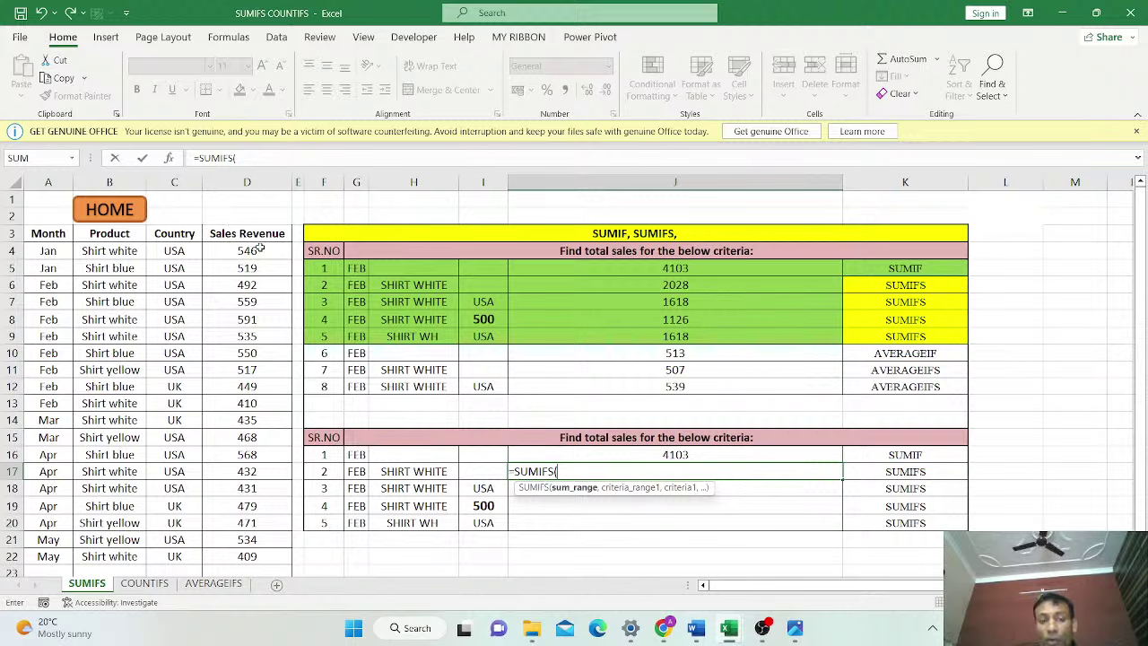
pyautogui.moveTo(246, 251); pyautogui.dragTo(242, 557)
pyautogui.write(',')
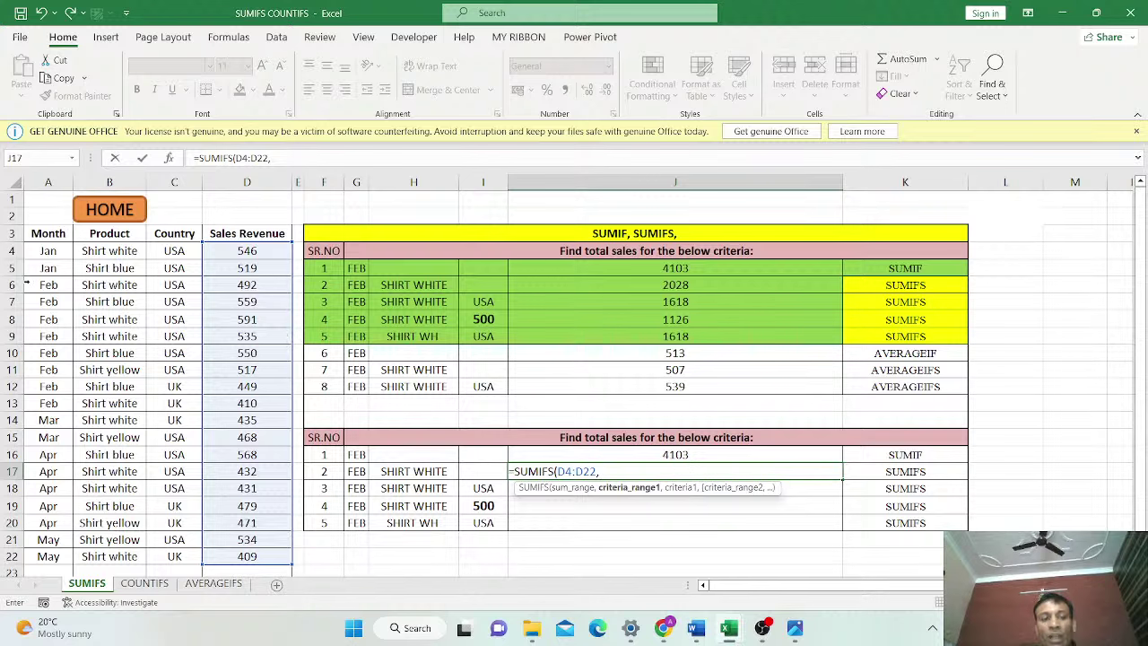
pyautogui.moveTo(48, 251); pyautogui.dragTo(64, 557)
pyautogui.write(',')
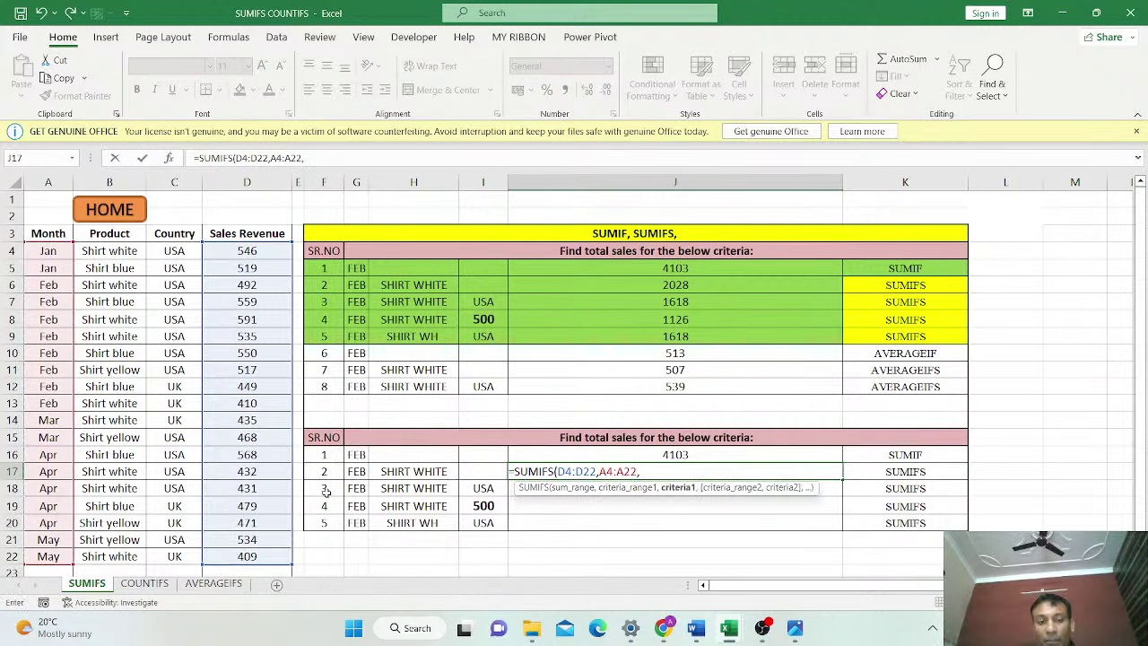
pyautogui.click(356, 472)
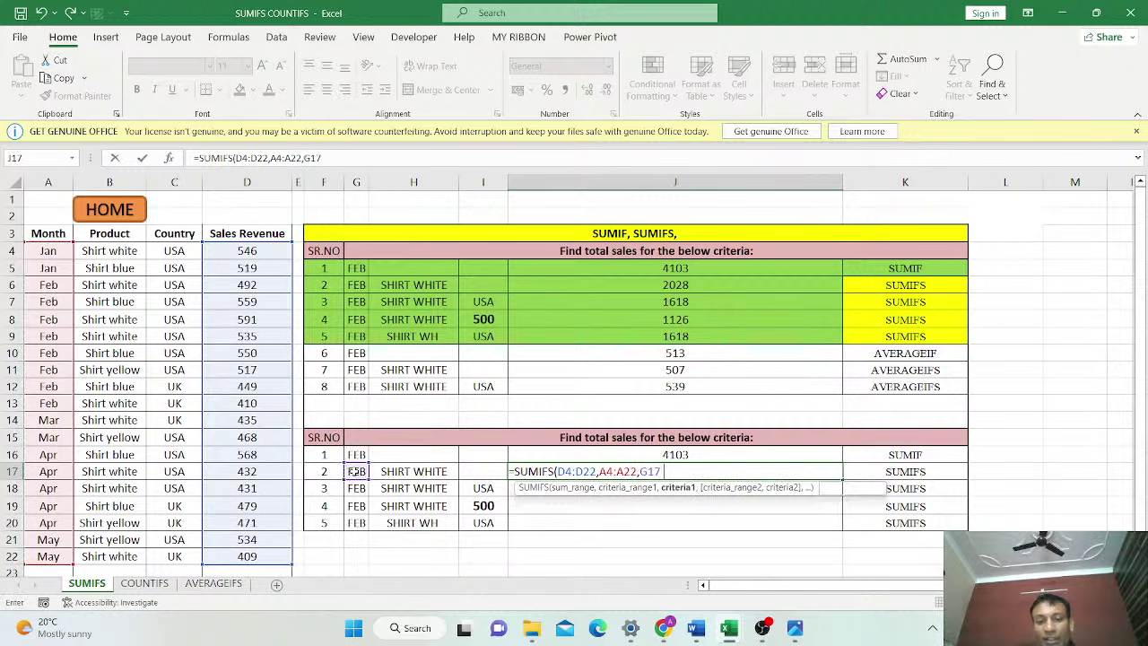
pyautogui.write(',')
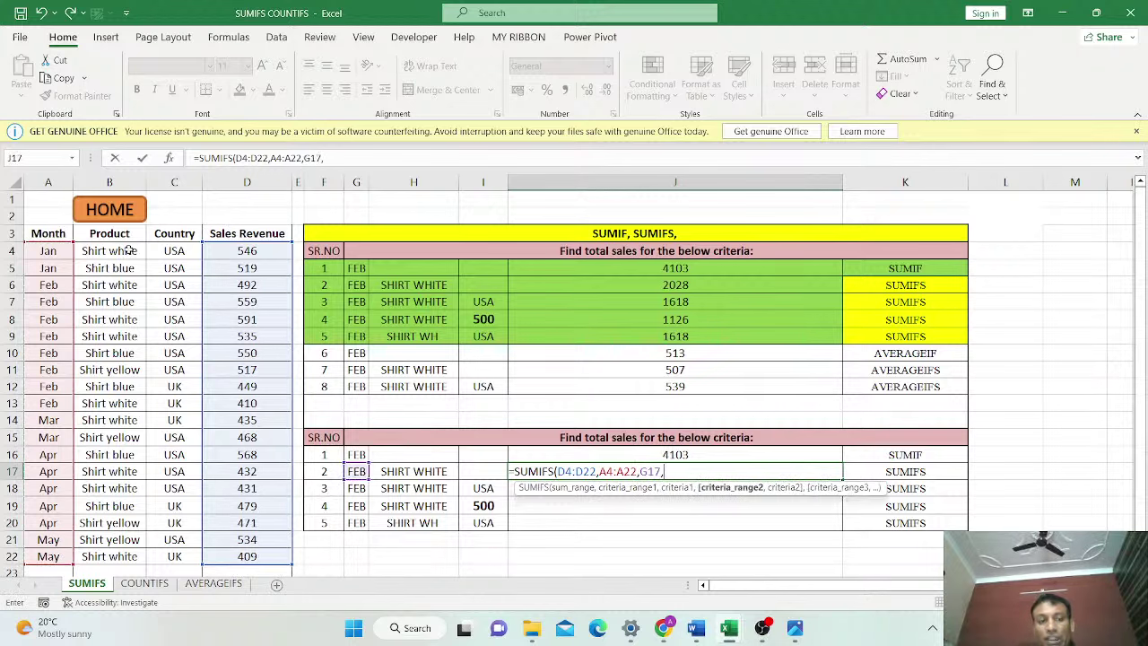
# Add product range B4:B22 matched to H17 as the second criterion and complete the J17 formula
pyautogui.moveTo(130, 251); pyautogui.dragTo(130, 556)
pyautogui.write(',')
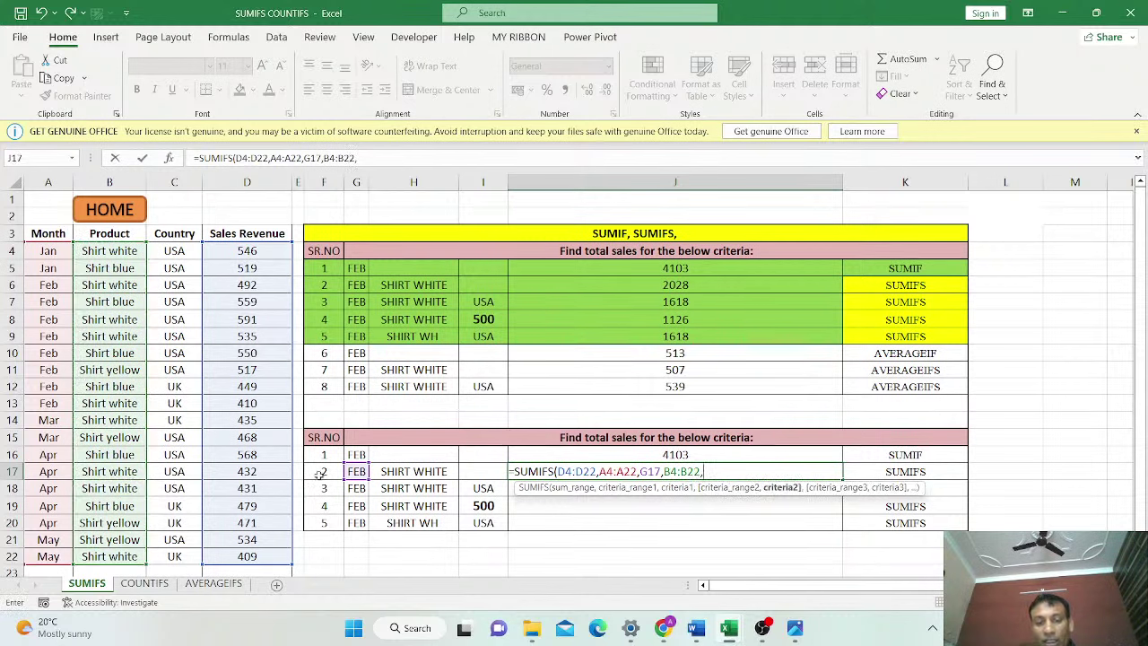
pyautogui.click(409, 469)
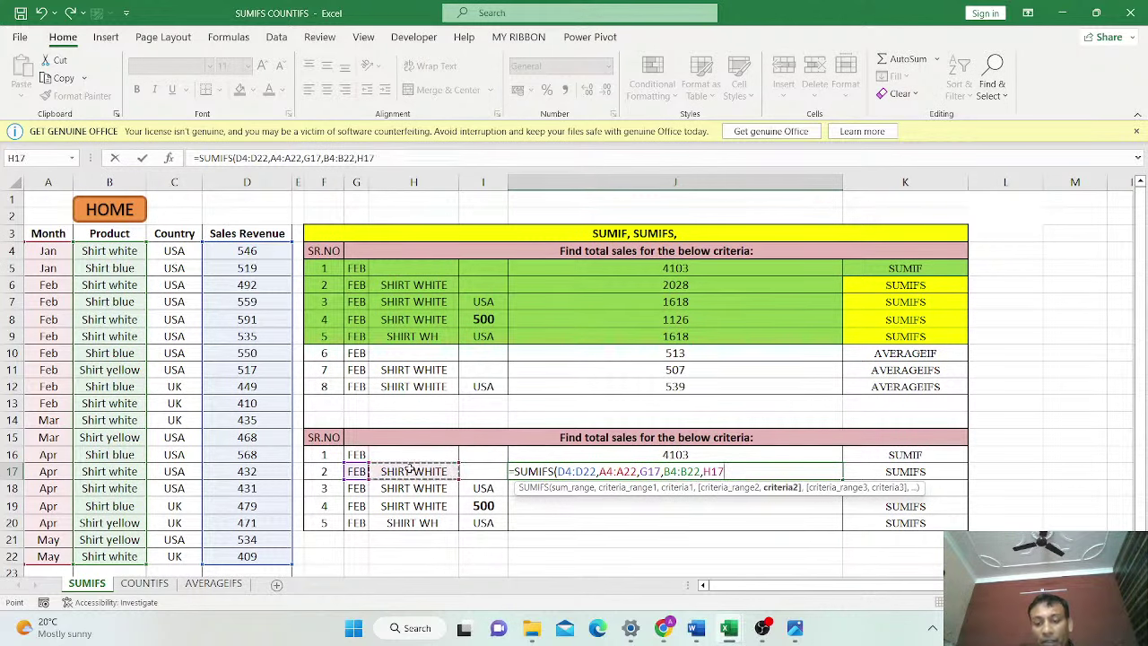
pyautogui.write(')')
pyautogui.press('Return')
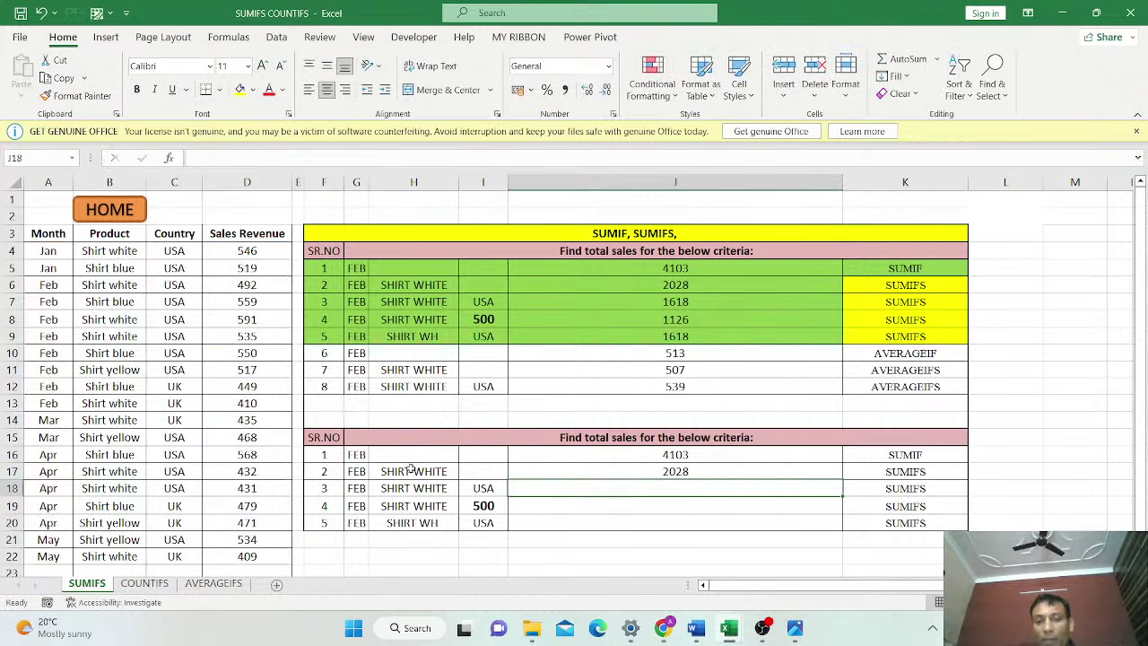
# Compare the SUMIFS result in J17 with its criteria in G17 and H17, the result in J6 and the Feb sales rows
pyautogui.click(706, 473)
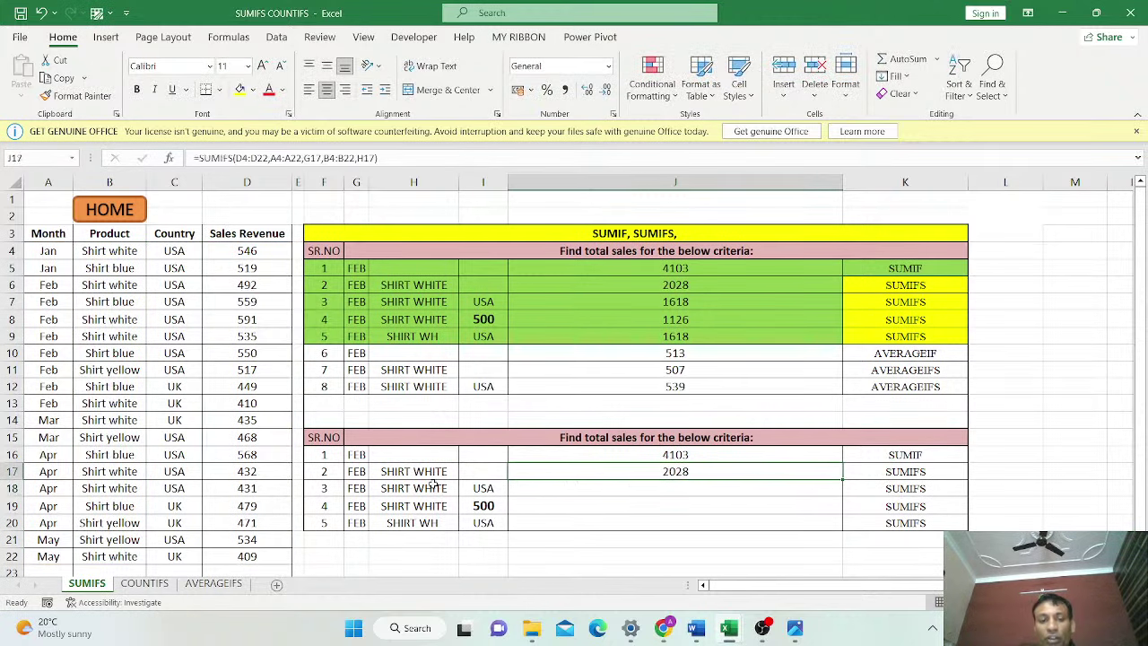
pyautogui.click(356, 476)
pyautogui.click(395, 473)
pyautogui.click(689, 472)
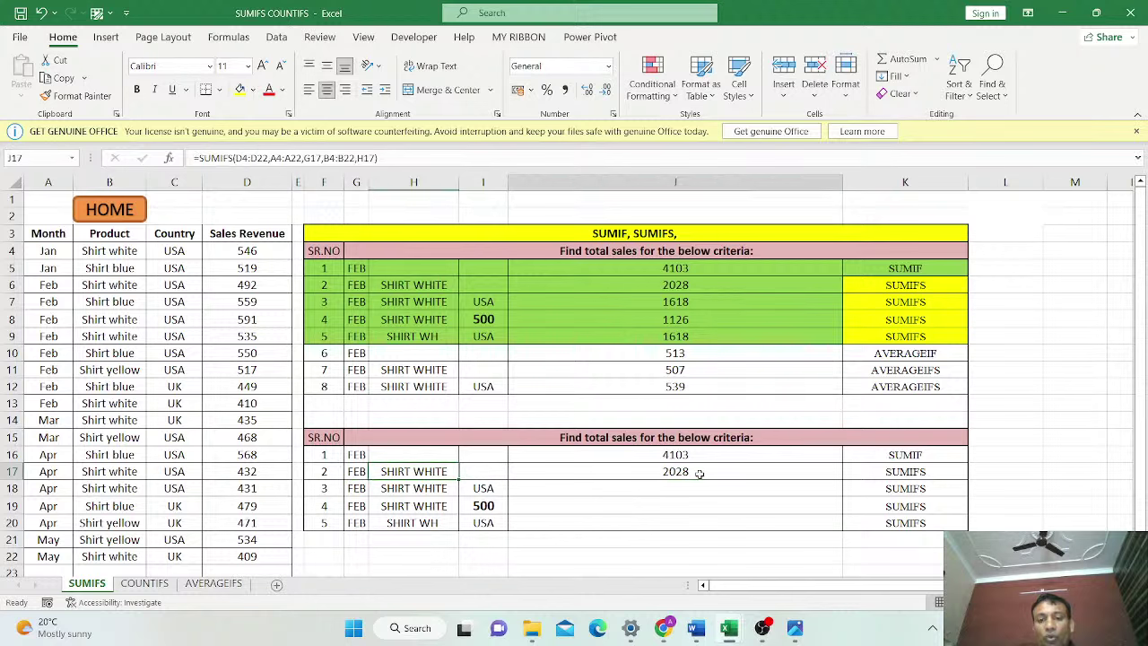
pyautogui.click(687, 285)
pyautogui.click(50, 285)
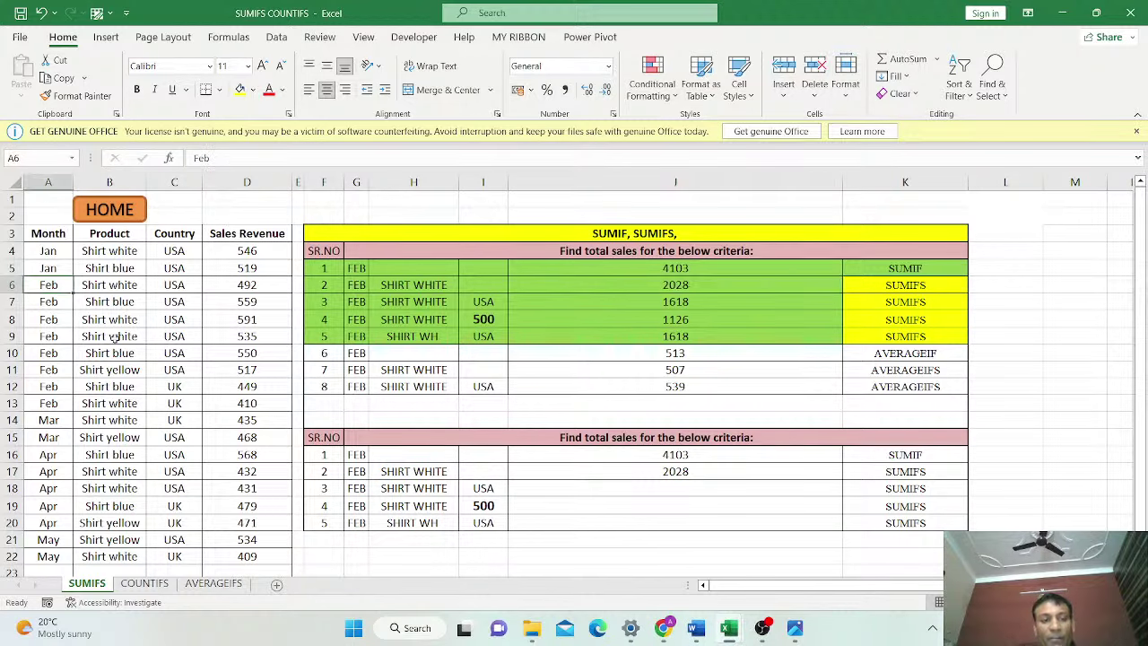
pyautogui.moveTo(114, 336); pyautogui.dragTo(266, 400)
# Fill the Product to Sales Revenue cells of the Feb Shirt white rows 6, 8, 9 and 13 with yellow
pyautogui.click(133, 286)
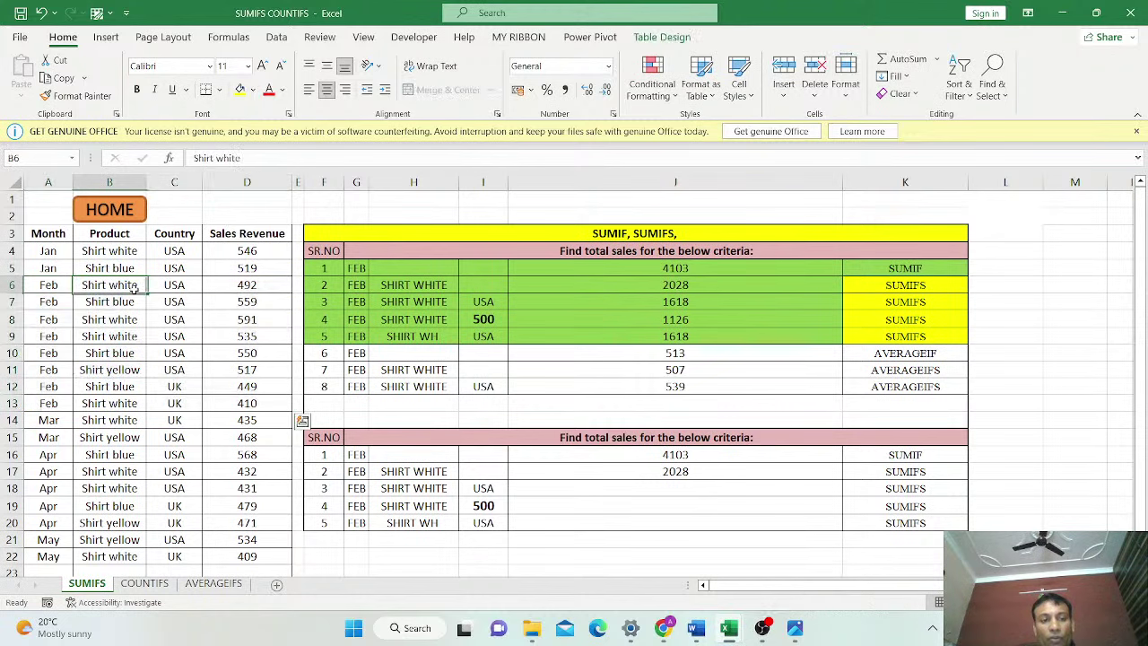
pyautogui.moveTo(132, 286); pyautogui.dragTo(251, 287)
pyautogui.click(238, 89)
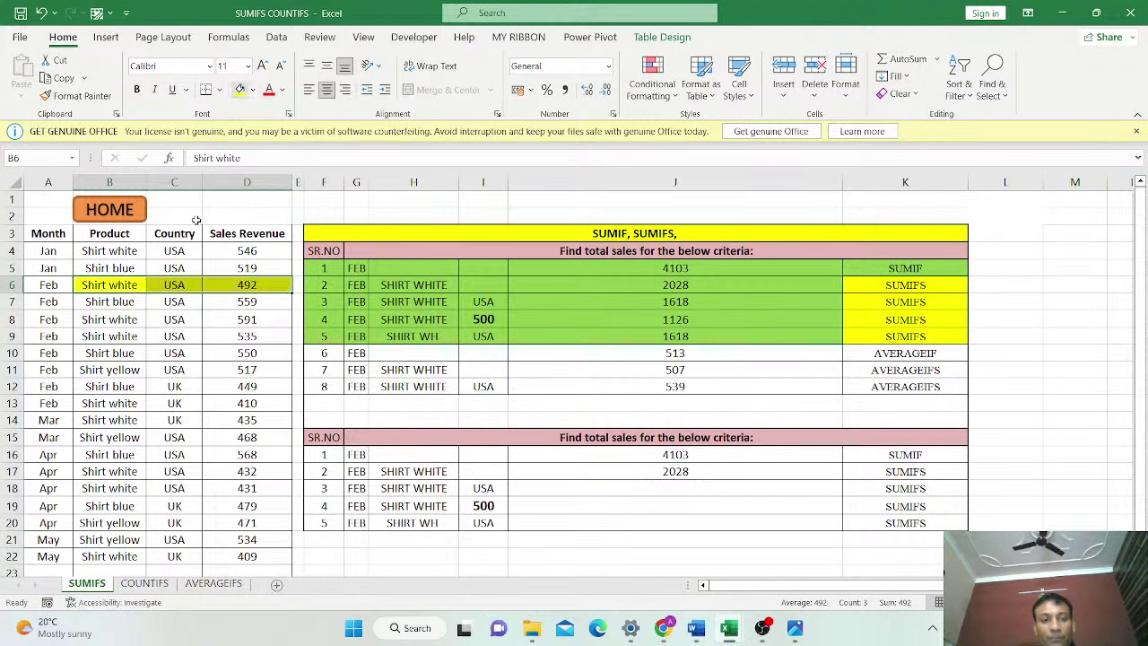
pyautogui.moveTo(130, 320); pyautogui.dragTo(256, 320)
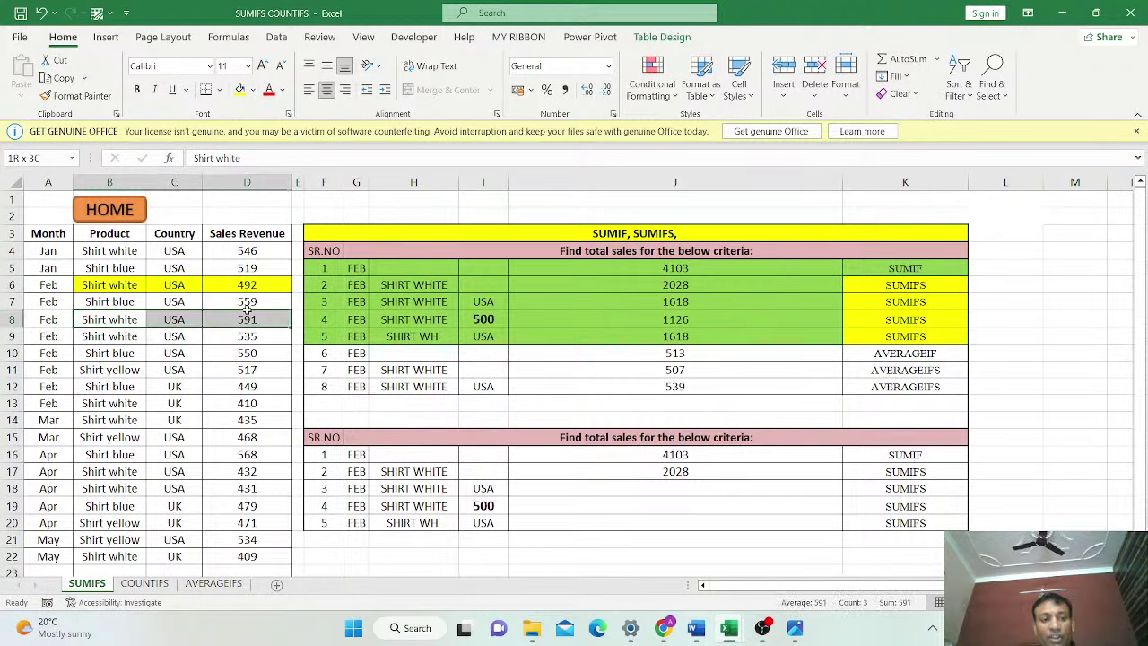
pyautogui.click(239, 89)
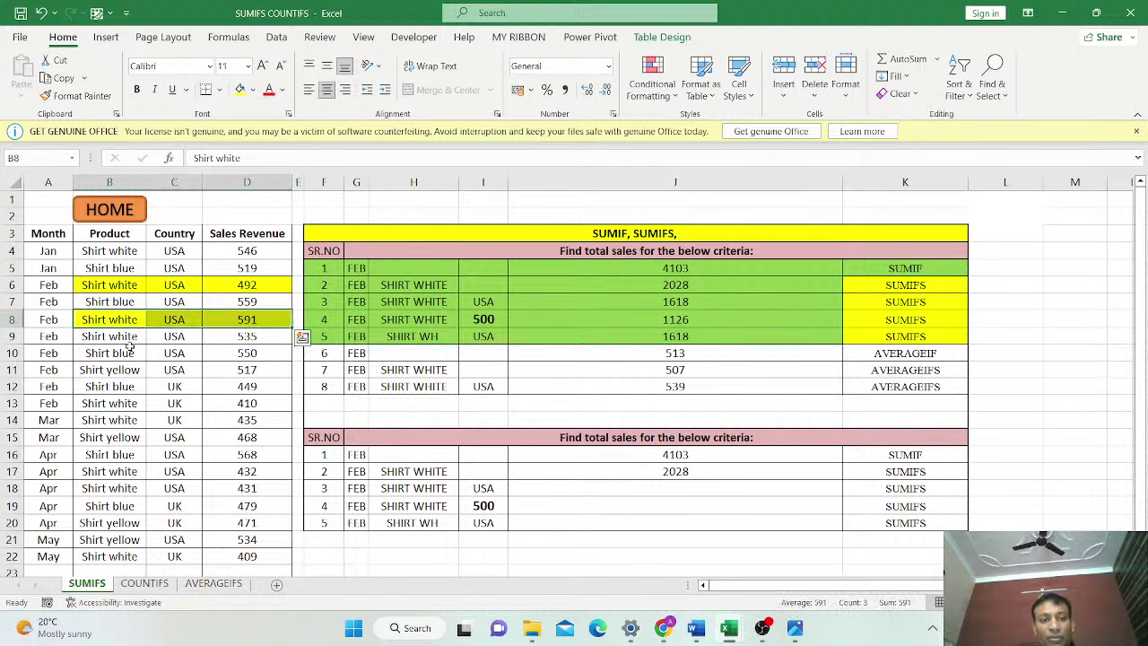
pyautogui.moveTo(130, 336); pyautogui.dragTo(253, 336)
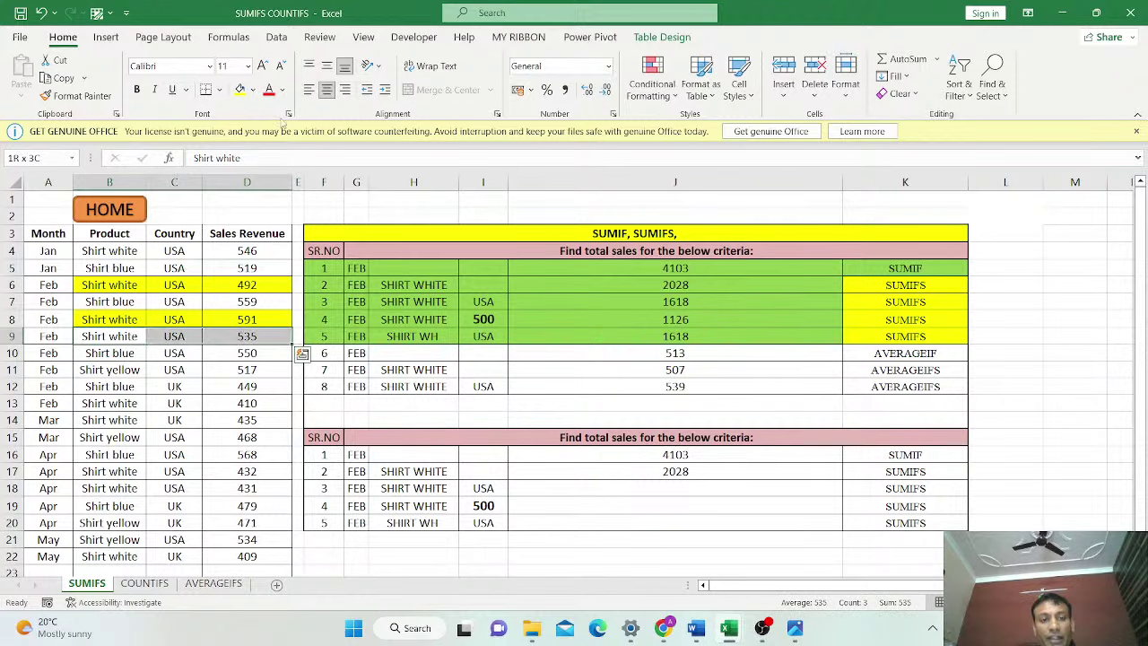
pyautogui.click(239, 89)
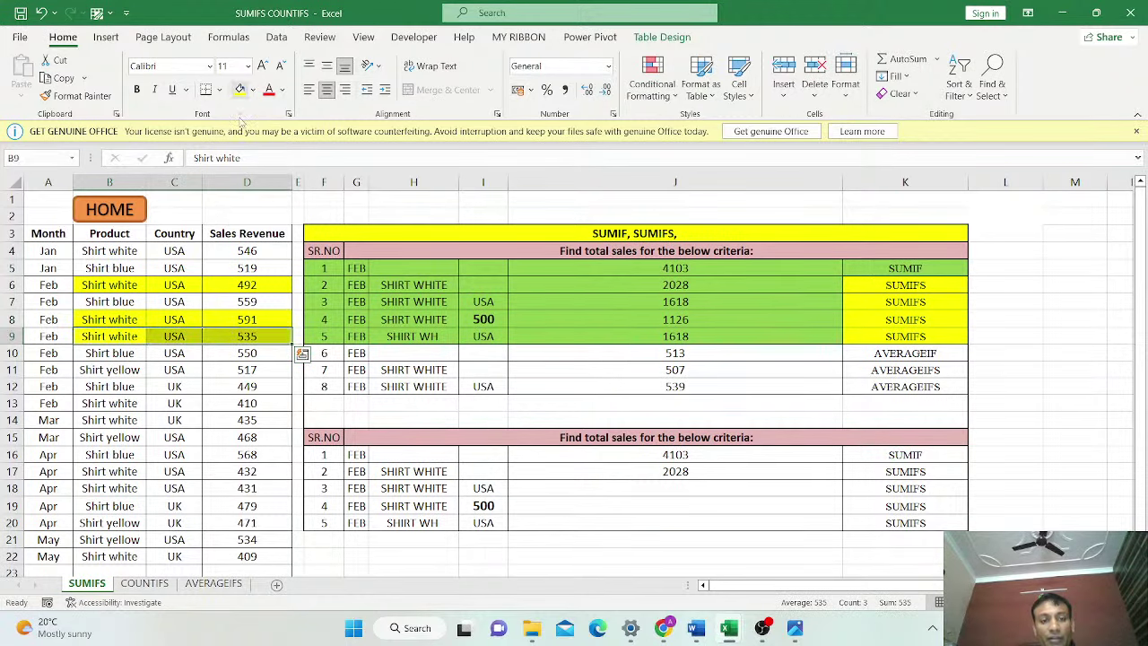
pyautogui.click(107, 403)
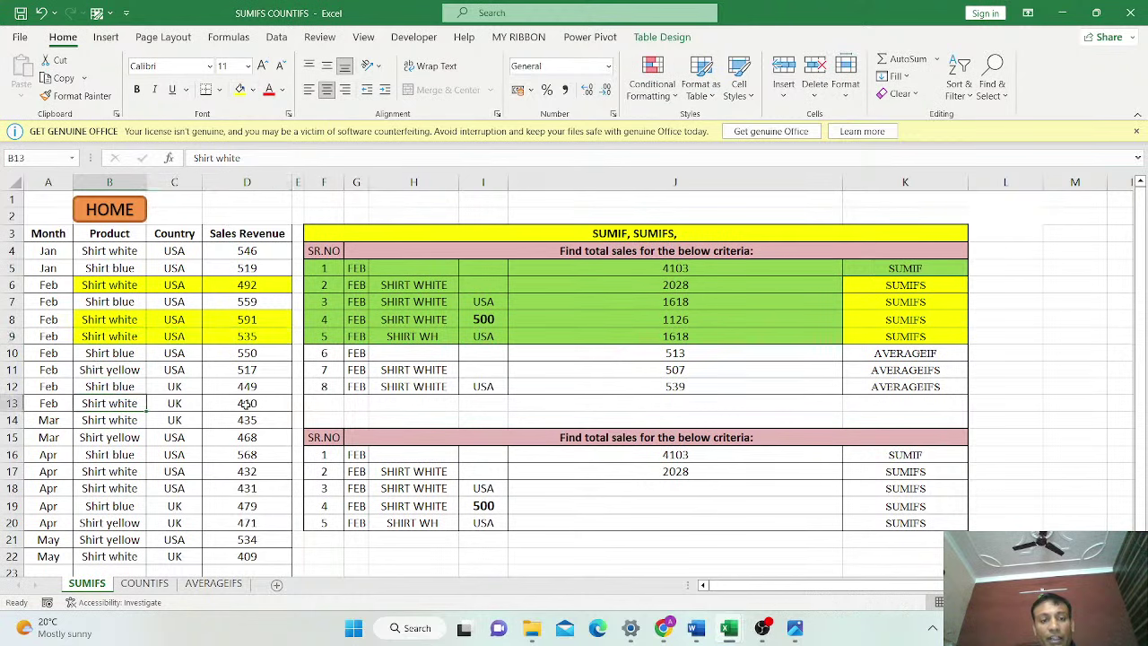
pyautogui.moveTo(246, 405); pyautogui.dragTo(247, 405)
pyautogui.click(240, 89)
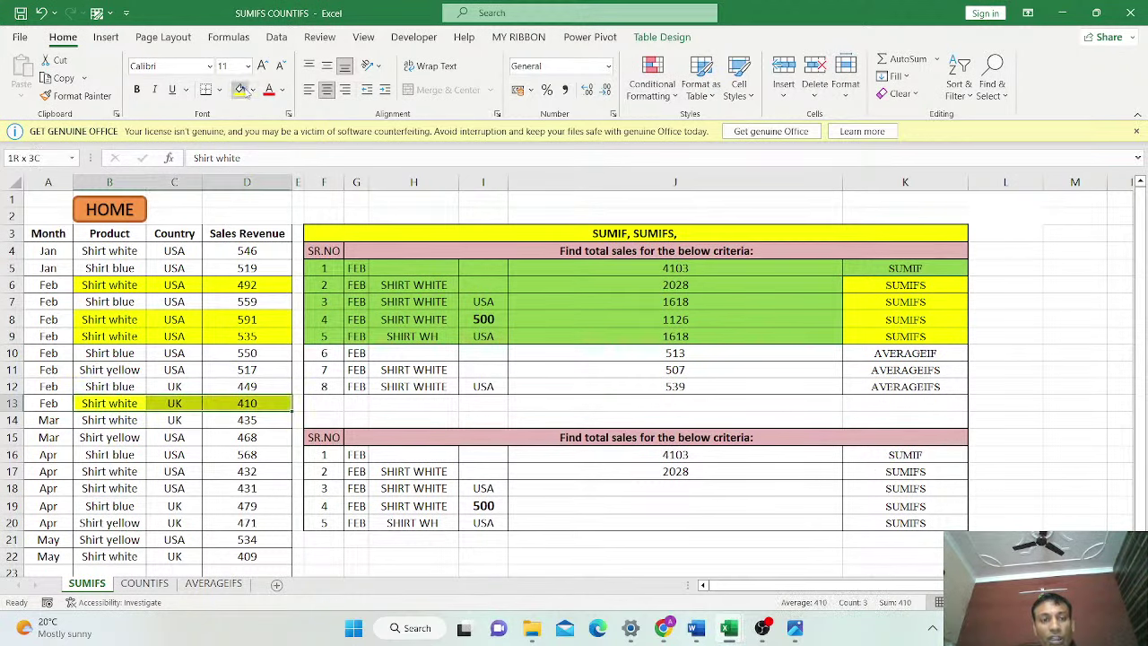
# Select the highlighted revenue cells D6, D8, D9 and D13 together to check their sum against J17
pyautogui.click(257, 285)
pyautogui.keyDown('ctrl'); pyautogui.click(259, 323); pyautogui.keyUp('ctrl')
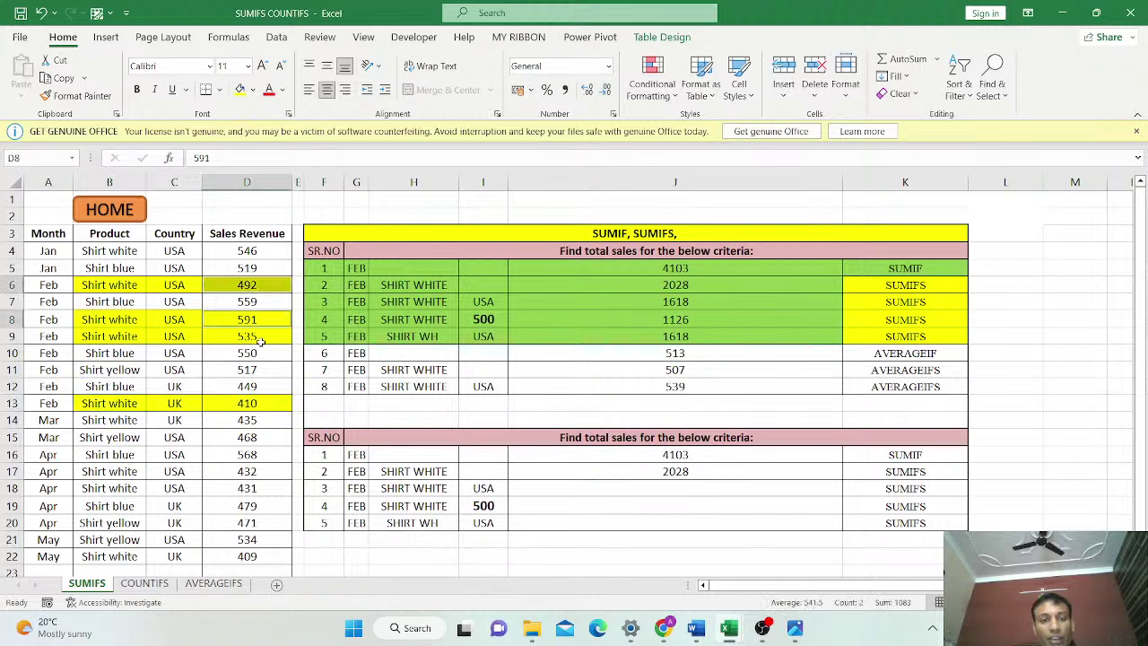
pyautogui.keyDown('ctrl'); pyautogui.click(259, 338); pyautogui.keyUp('ctrl')
pyautogui.keyDown('ctrl'); pyautogui.click(261, 400); pyautogui.keyUp('ctrl')
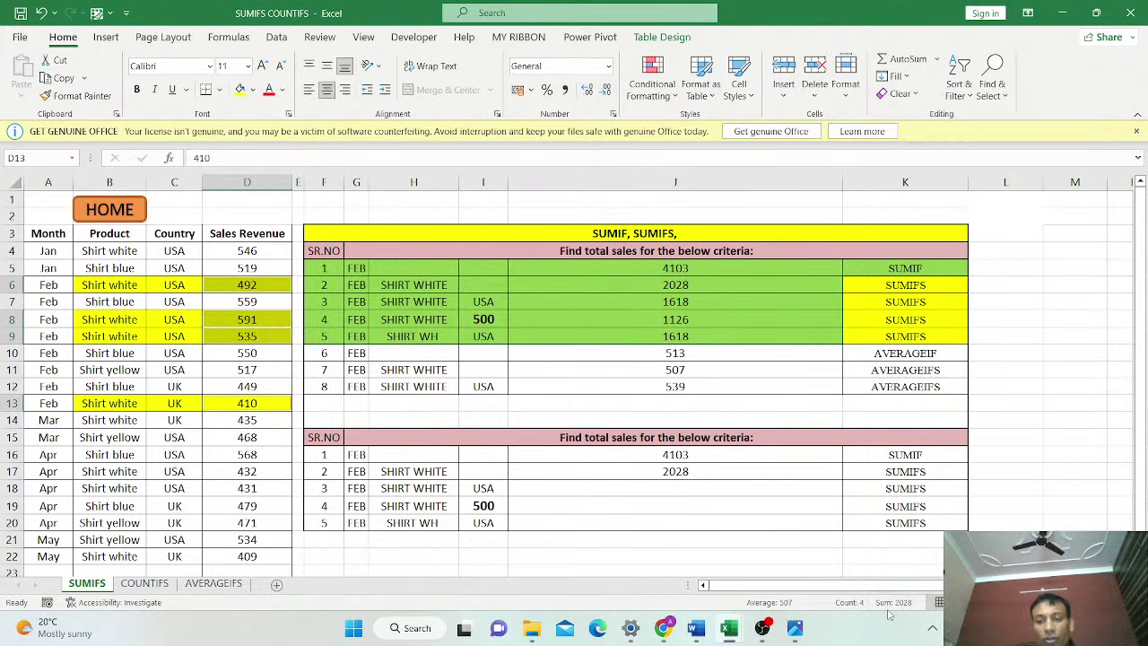
pyautogui.click(675, 474)
# Start a SUMIFS formula in J18 that sums D4:D22, with month range A4:A22 matched to G18 as the first criterion
pyautogui.click(693, 492)
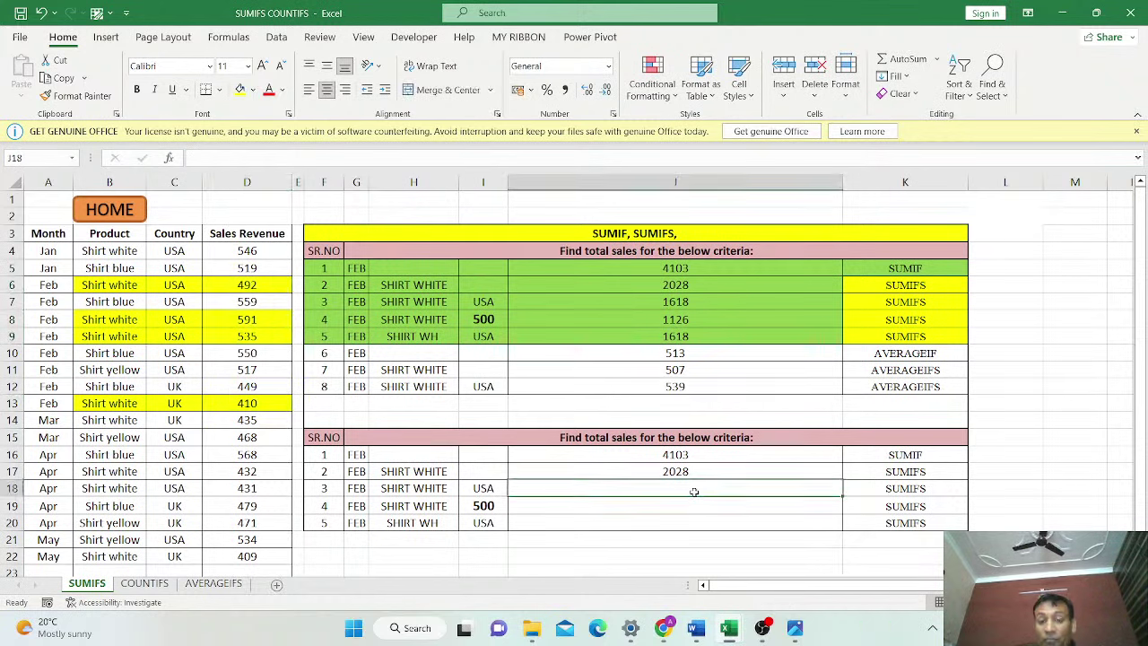
pyautogui.click(476, 490)
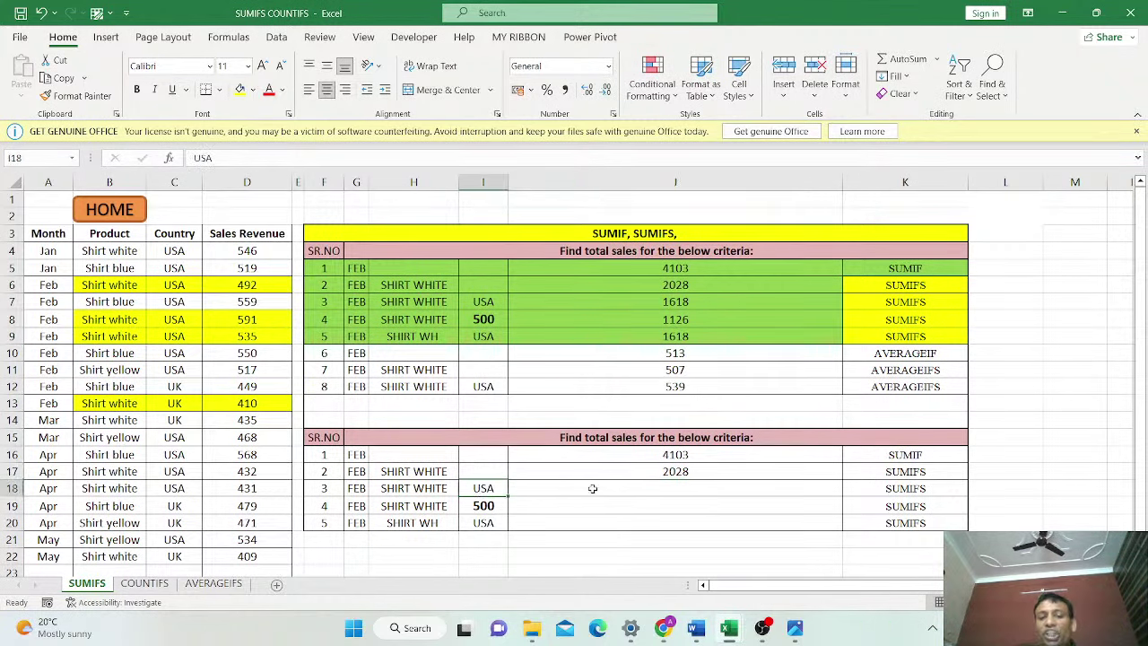
pyautogui.click(669, 489)
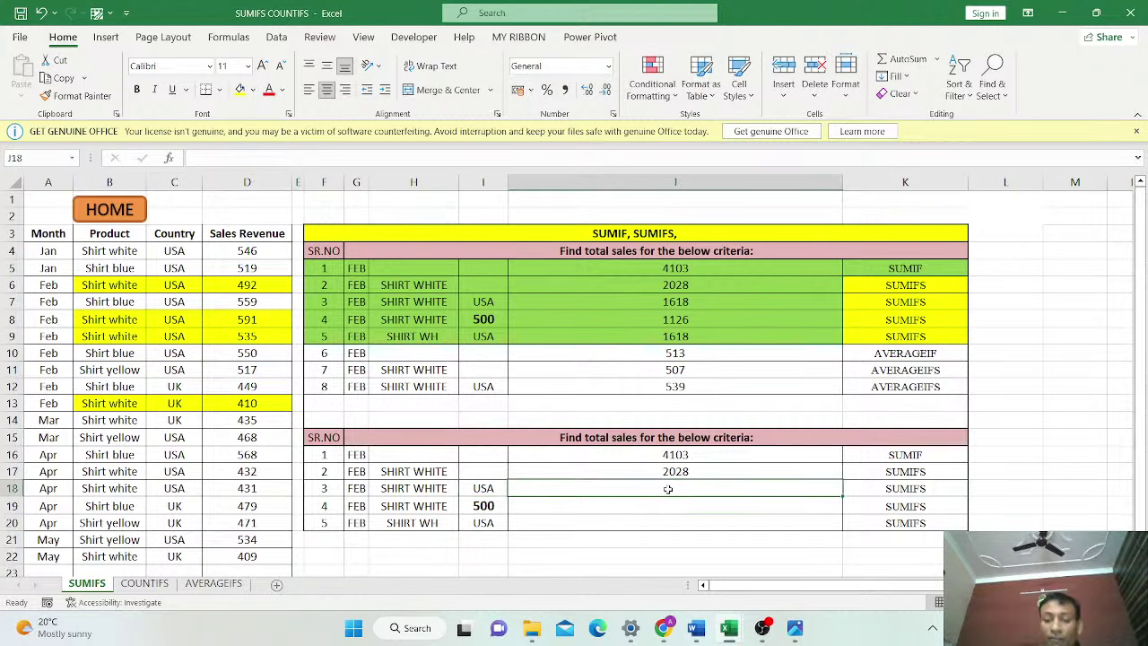
pyautogui.write('=SUMIF')
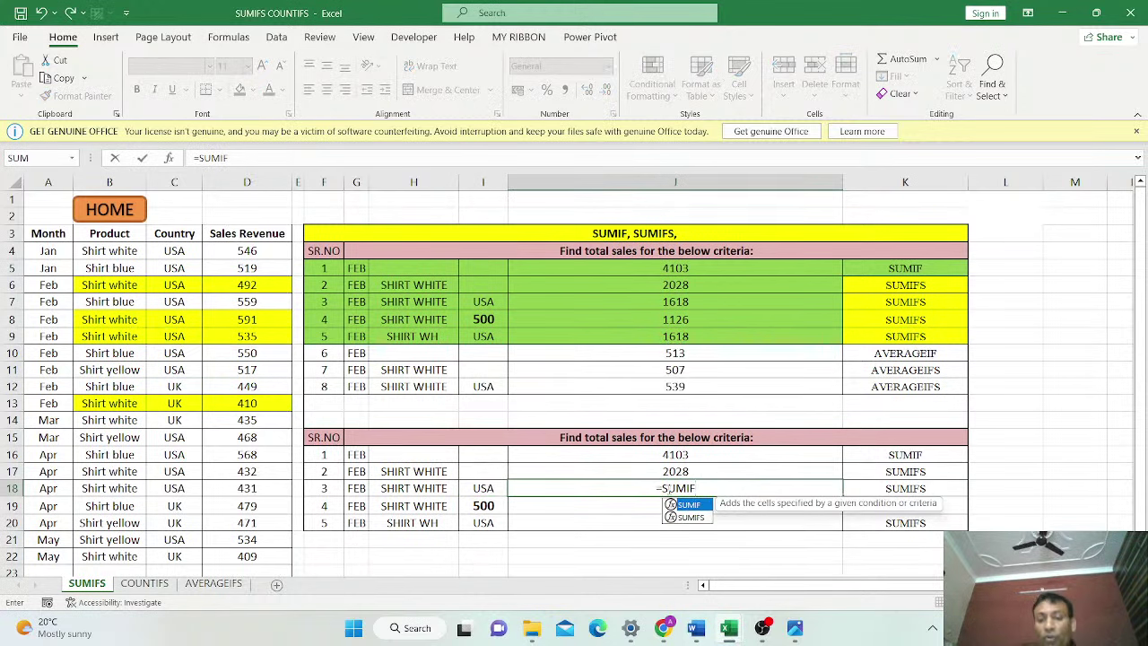
pyautogui.doubleClick(691, 518)
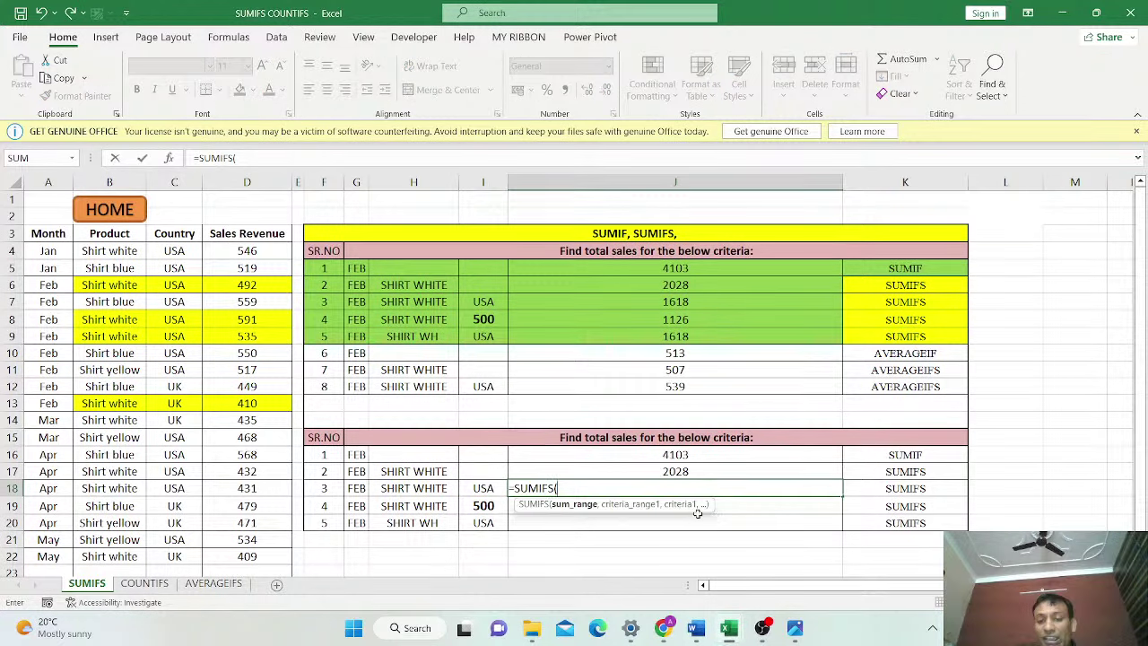
pyautogui.moveTo(258, 253); pyautogui.dragTo(271, 553)
pyautogui.write(',')
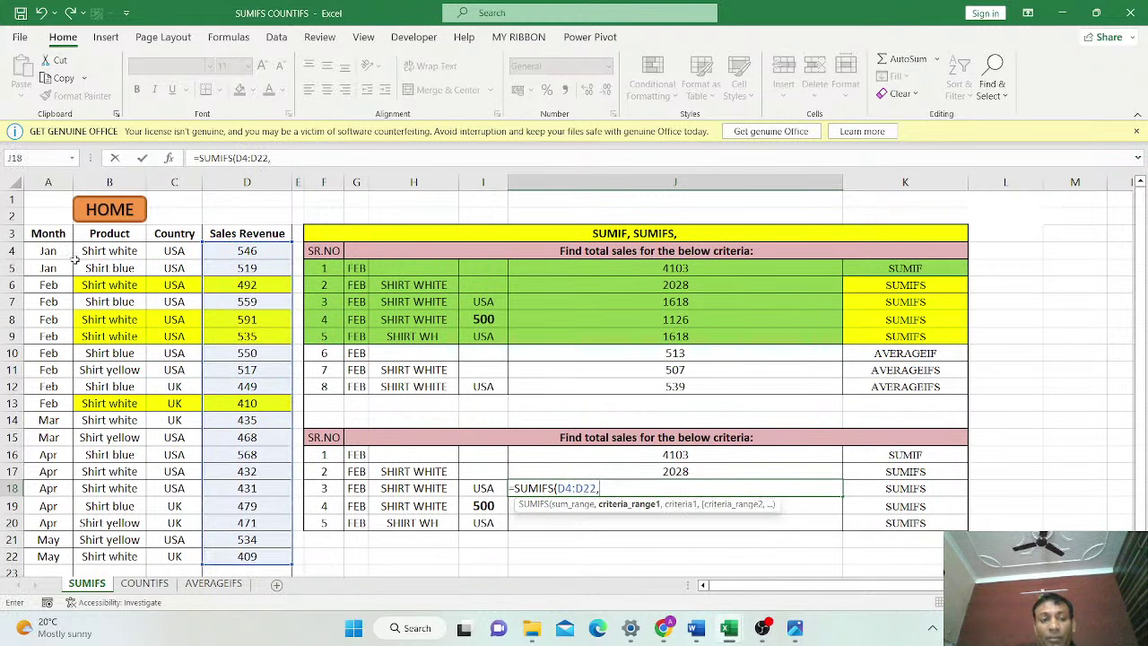
pyautogui.moveTo(50, 253); pyautogui.dragTo(94, 558)
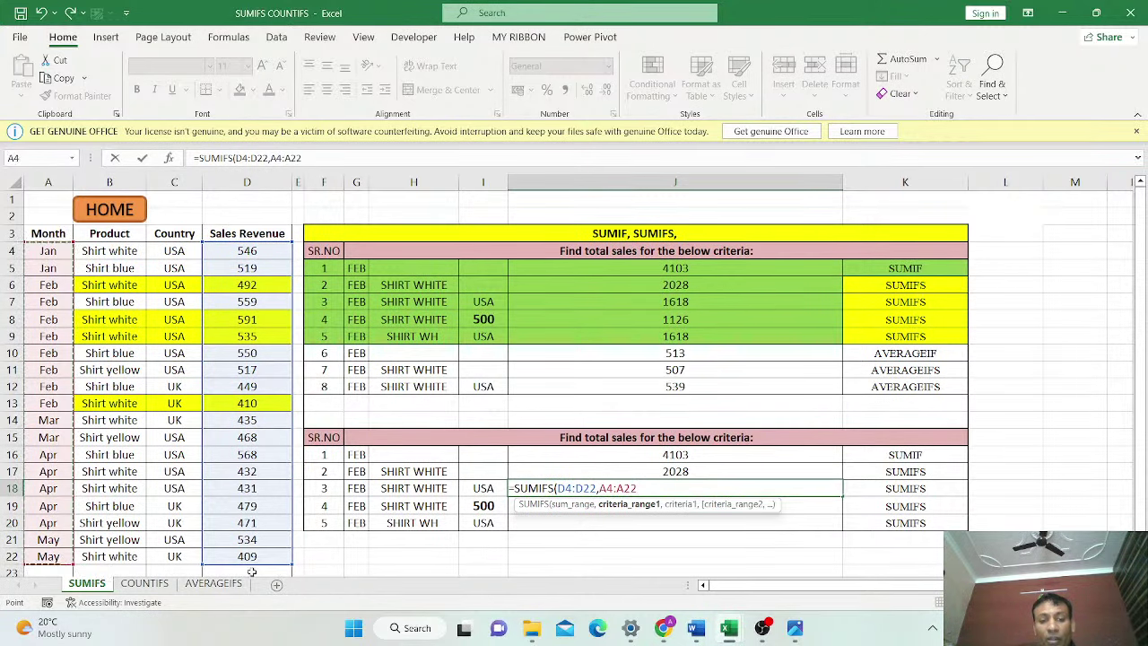
pyautogui.write(',')
pyautogui.click(358, 488)
pyautogui.write(',')
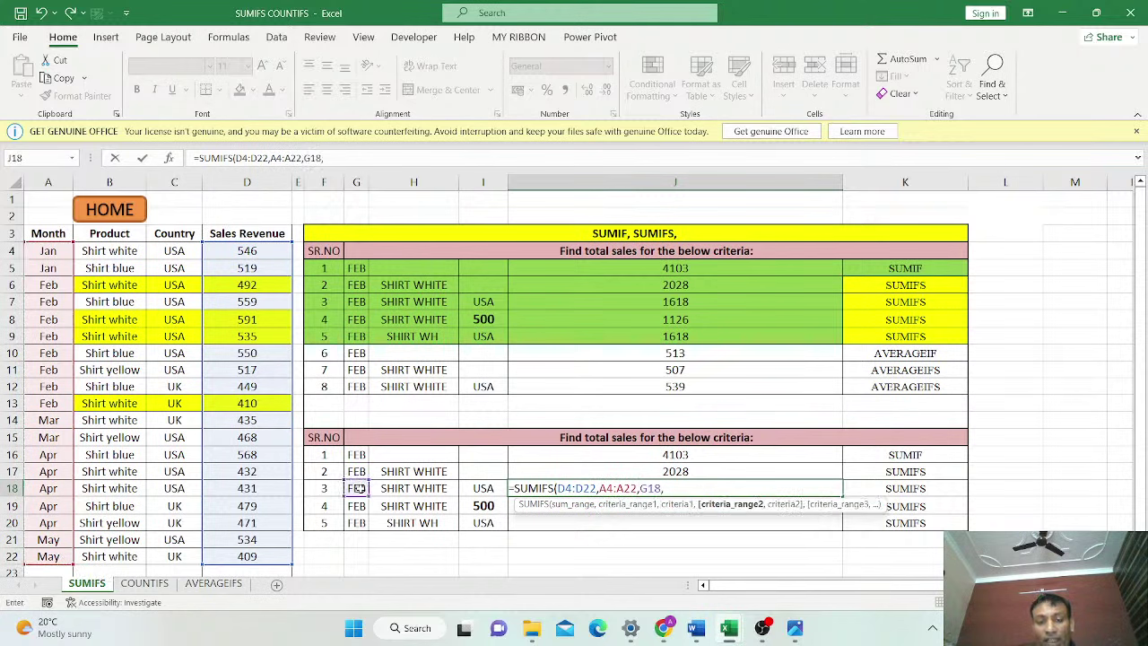
# Add product range B4:B22 matched to H18 as the second criterion of the J18 SUMIFS formula
pyautogui.moveTo(134, 252); pyautogui.dragTo(126, 558)
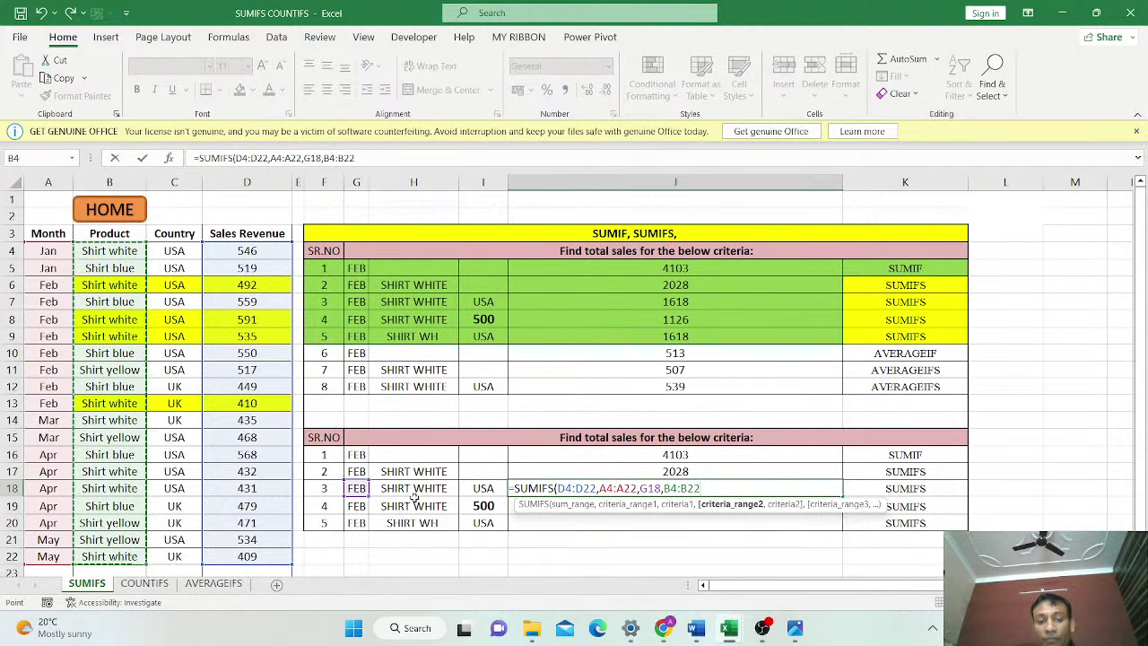
pyautogui.write(',')
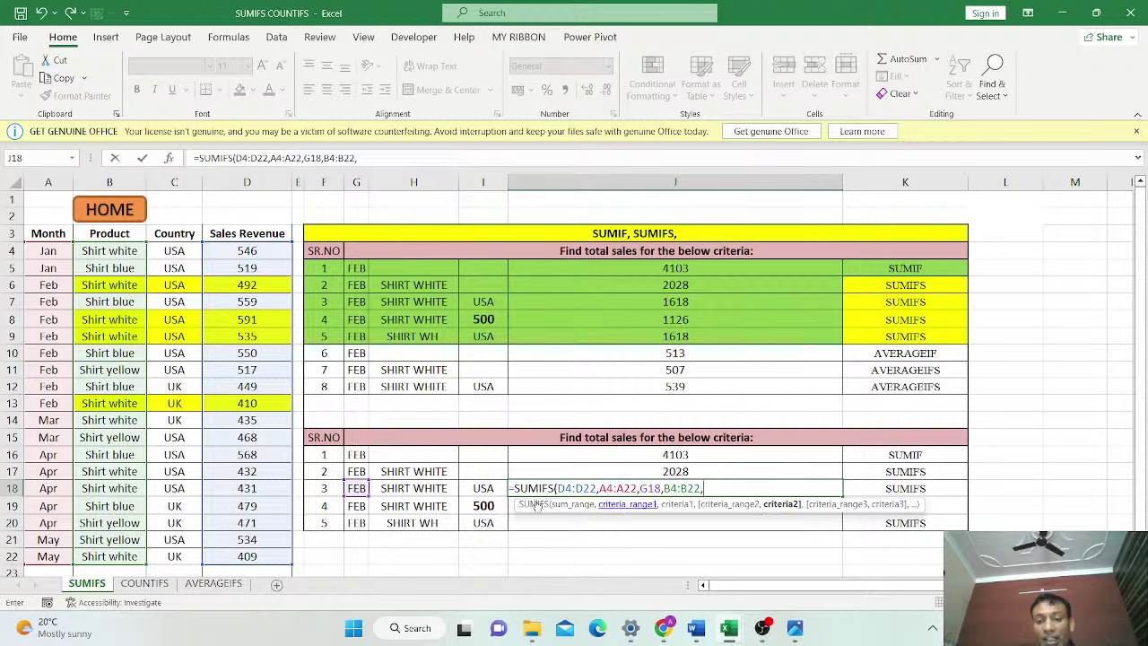
pyautogui.click(418, 486)
pyautogui.write(',')
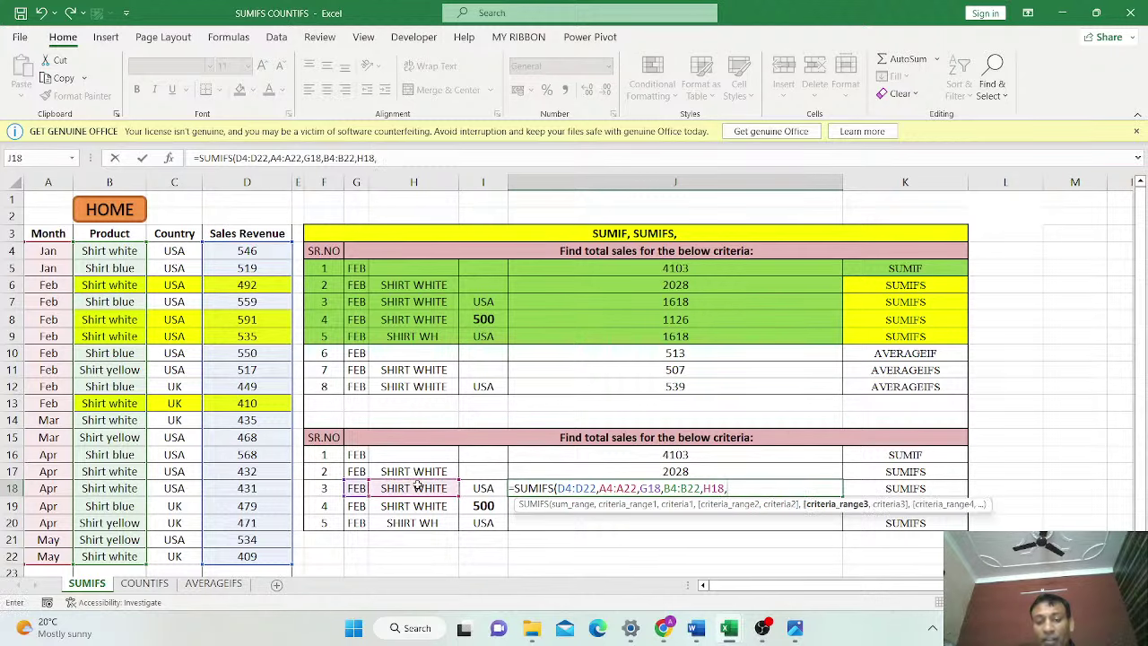
# Add country range C4:C22 matched to I18 as the third criterion and complete the SUMIFS formula in J18
pyautogui.moveTo(168, 253); pyautogui.dragTo(174, 556)
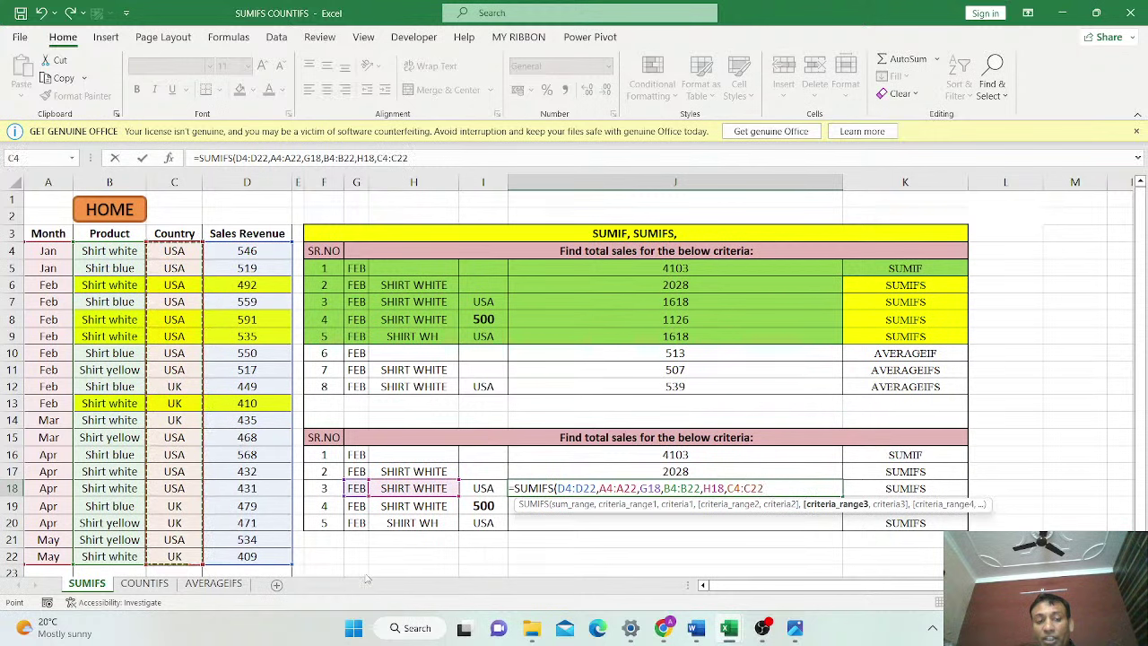
pyautogui.write(',')
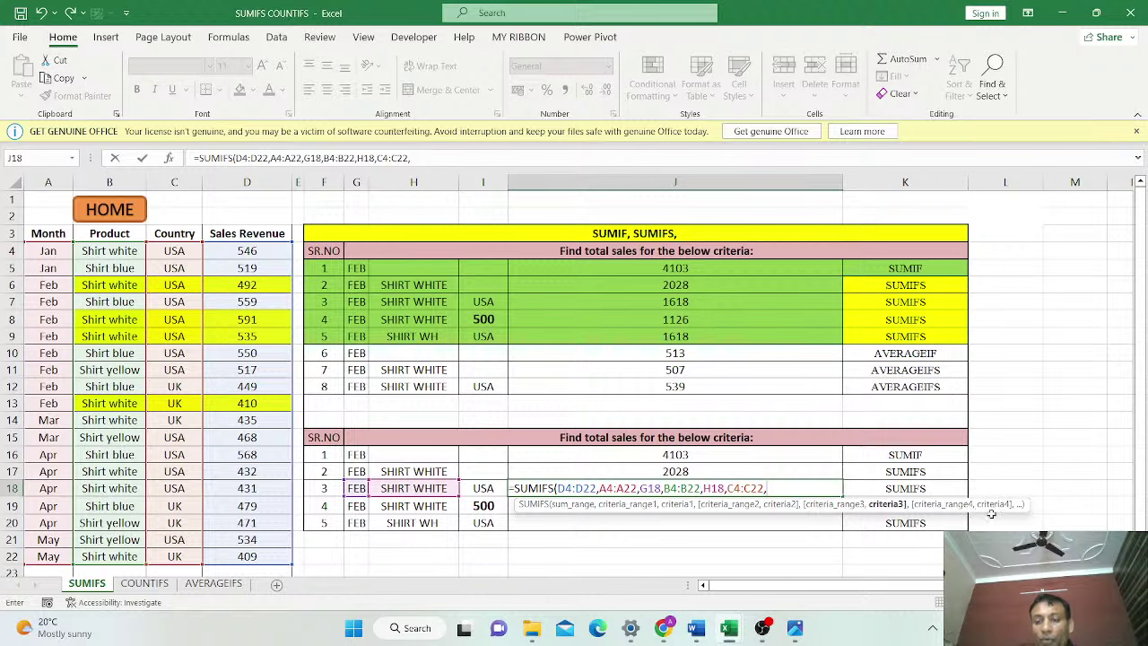
pyautogui.click(481, 490)
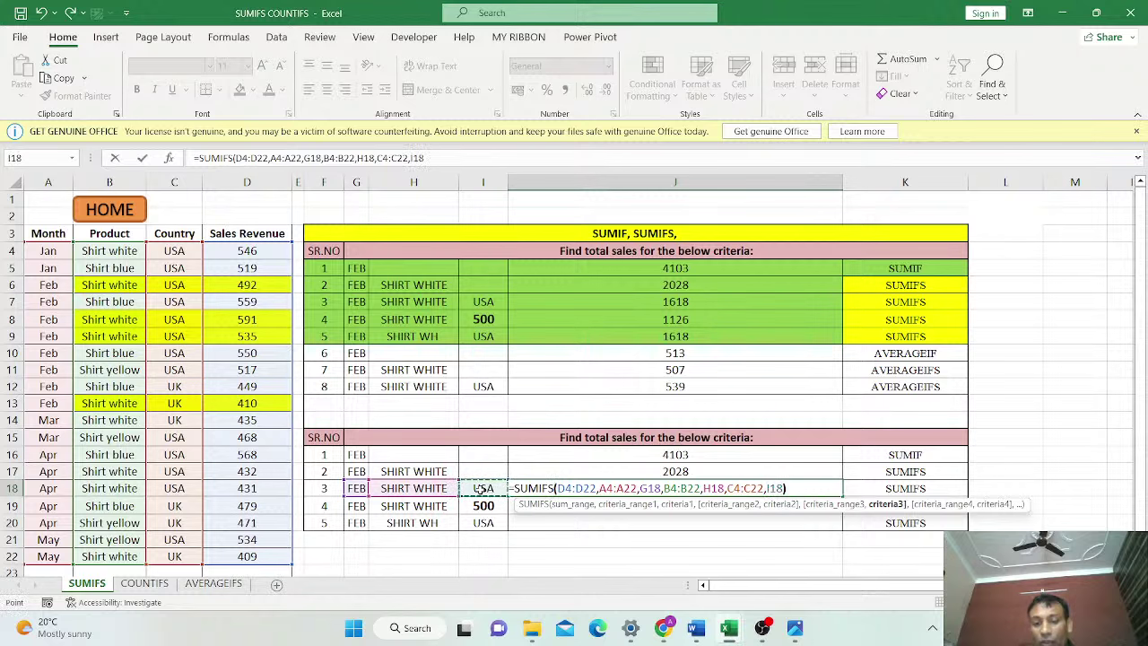
pyautogui.press('Return')
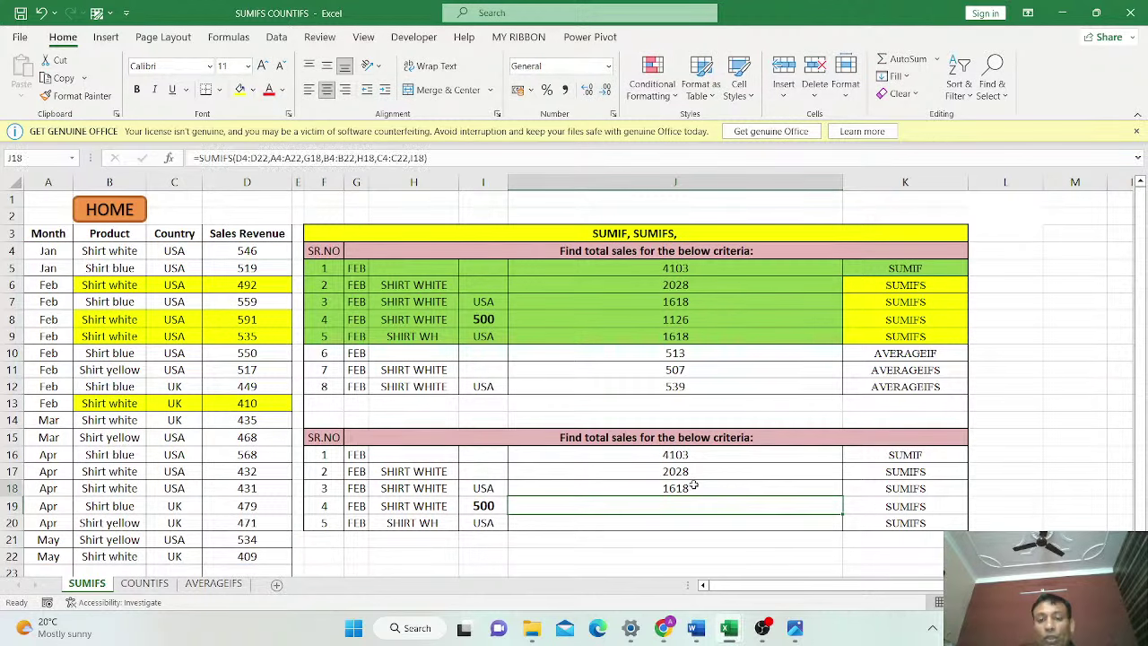
# Review the month, product and country criteria in row 18 and compare the J18 formula and result with J7
pyautogui.click(358, 491)
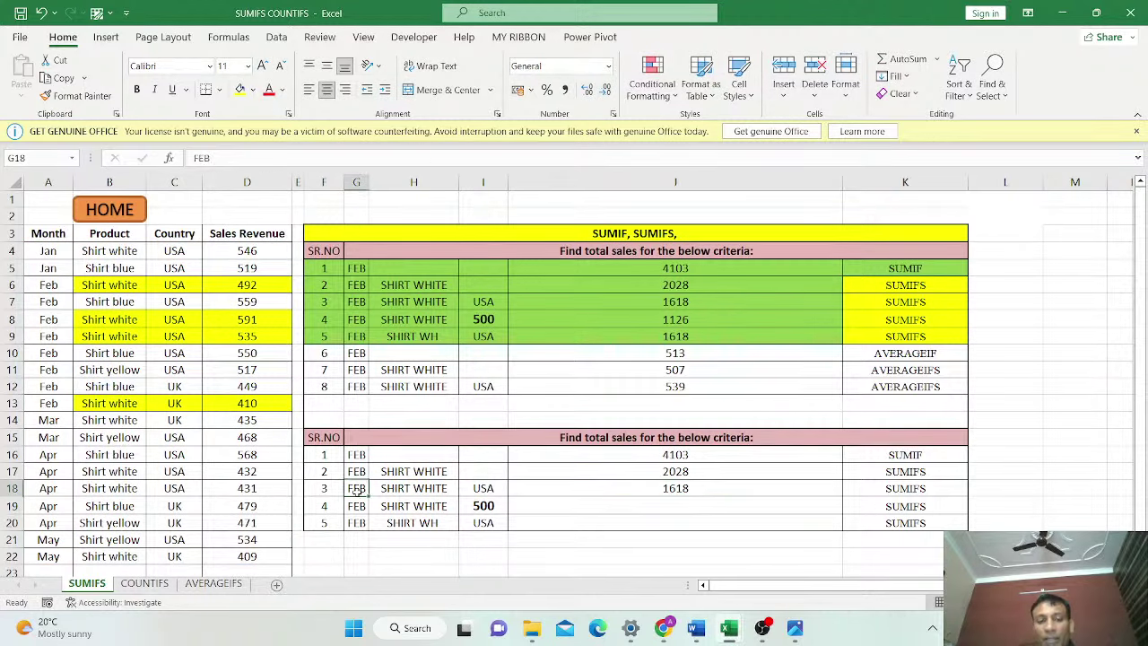
pyautogui.click(398, 491)
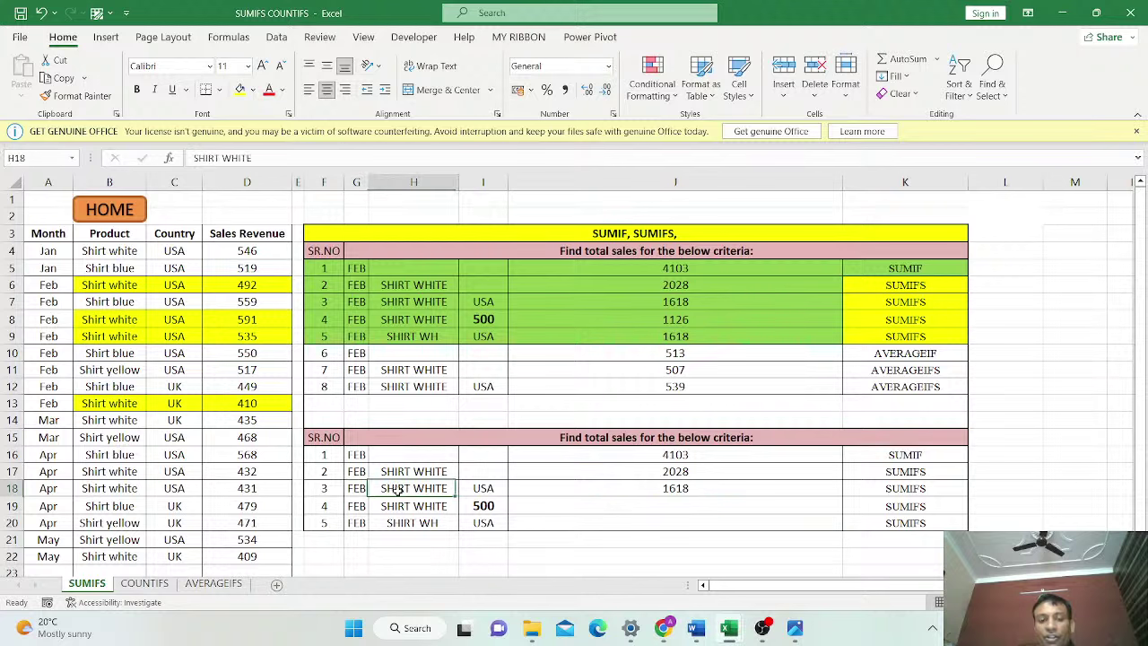
pyautogui.click(487, 489)
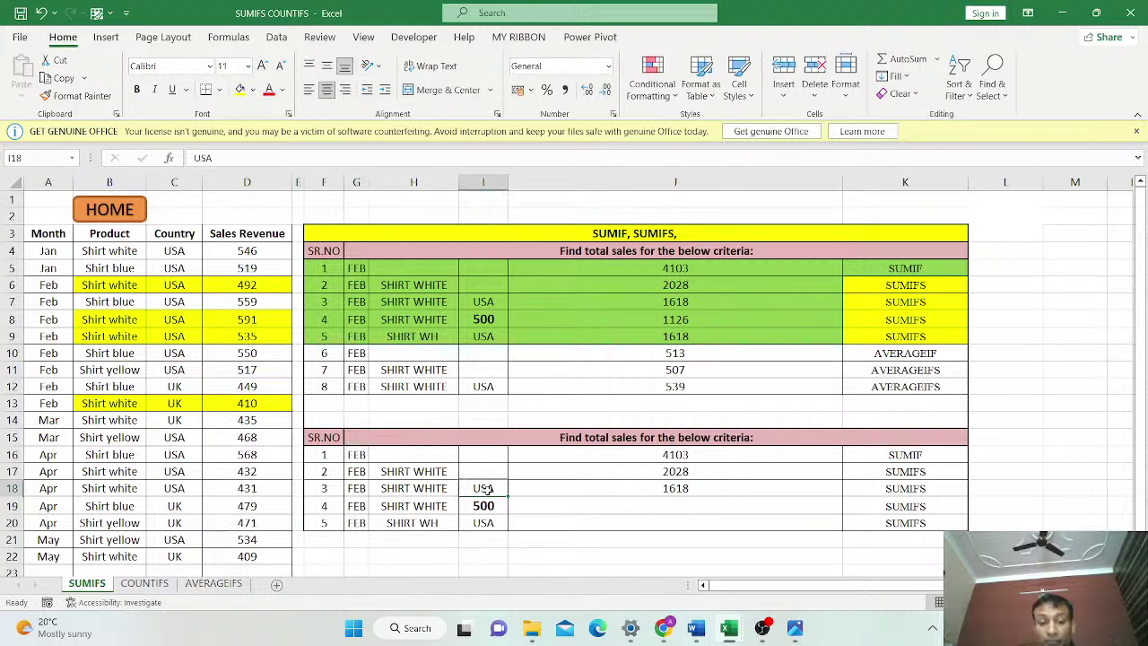
pyautogui.click(669, 487)
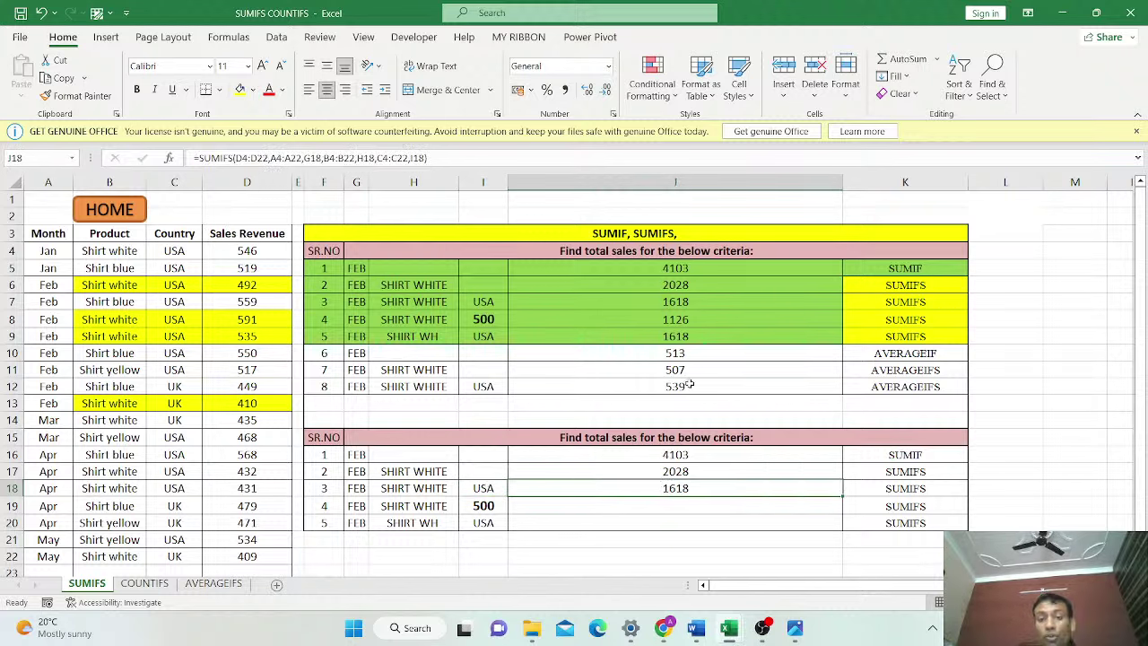
pyautogui.click(684, 302)
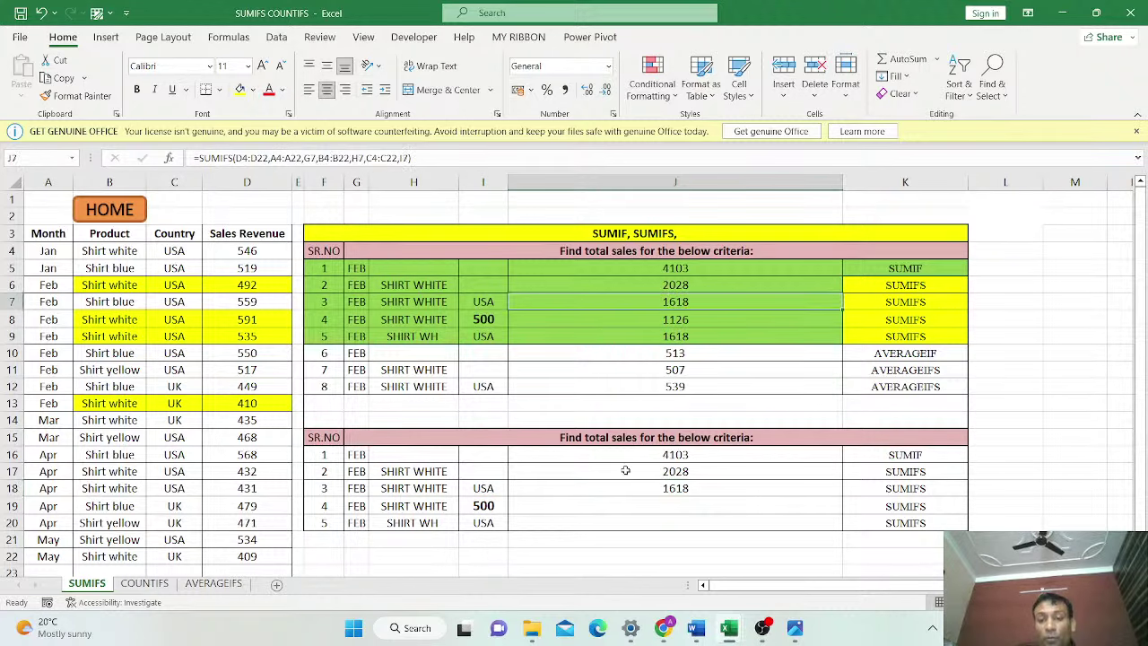
# Change the sales criterion in I19 to >500
pyautogui.moveTo(357, 507); pyautogui.dragTo(453, 508)
pyautogui.moveTo(331, 506); pyautogui.dragTo(879, 522)
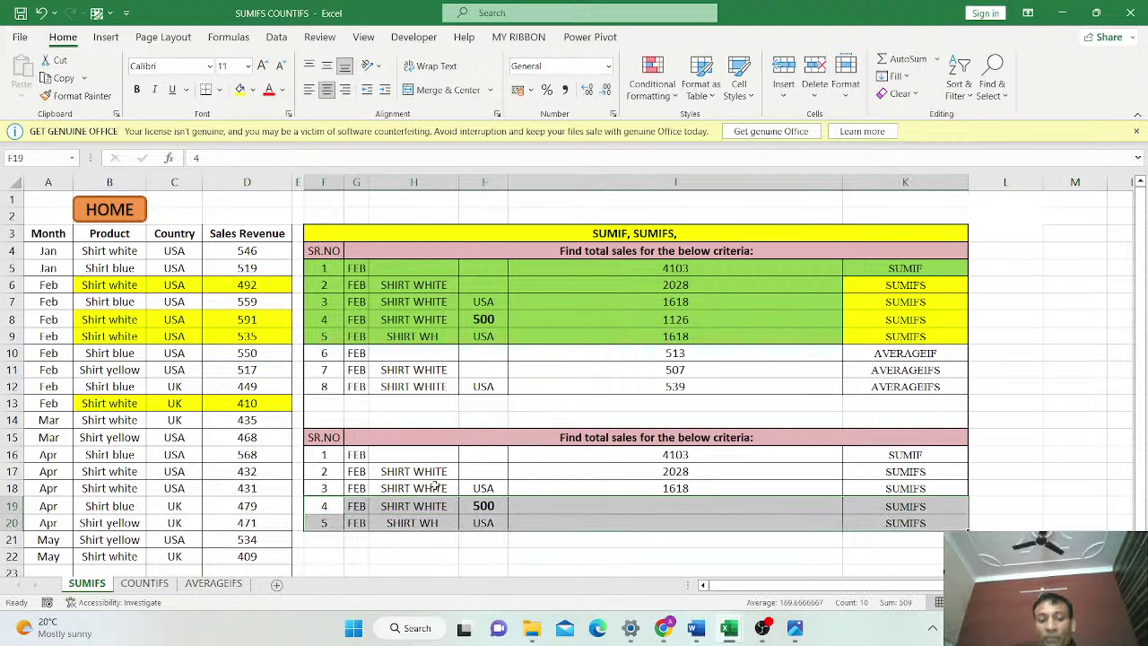
pyautogui.click(492, 507)
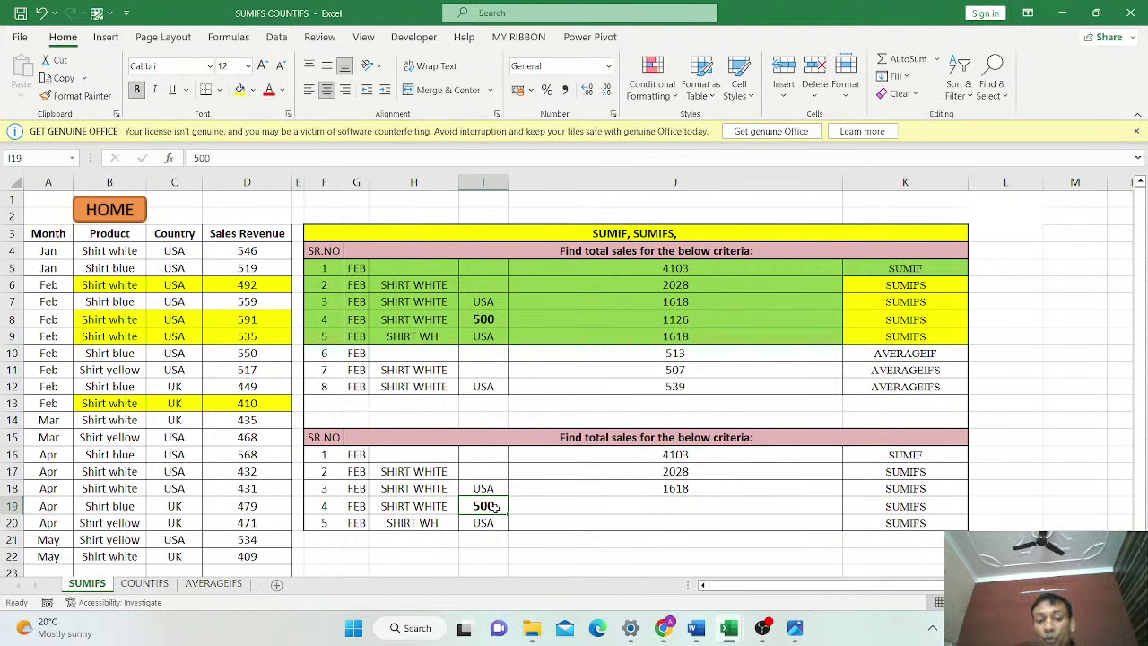
pyautogui.doubleClick(472, 508)
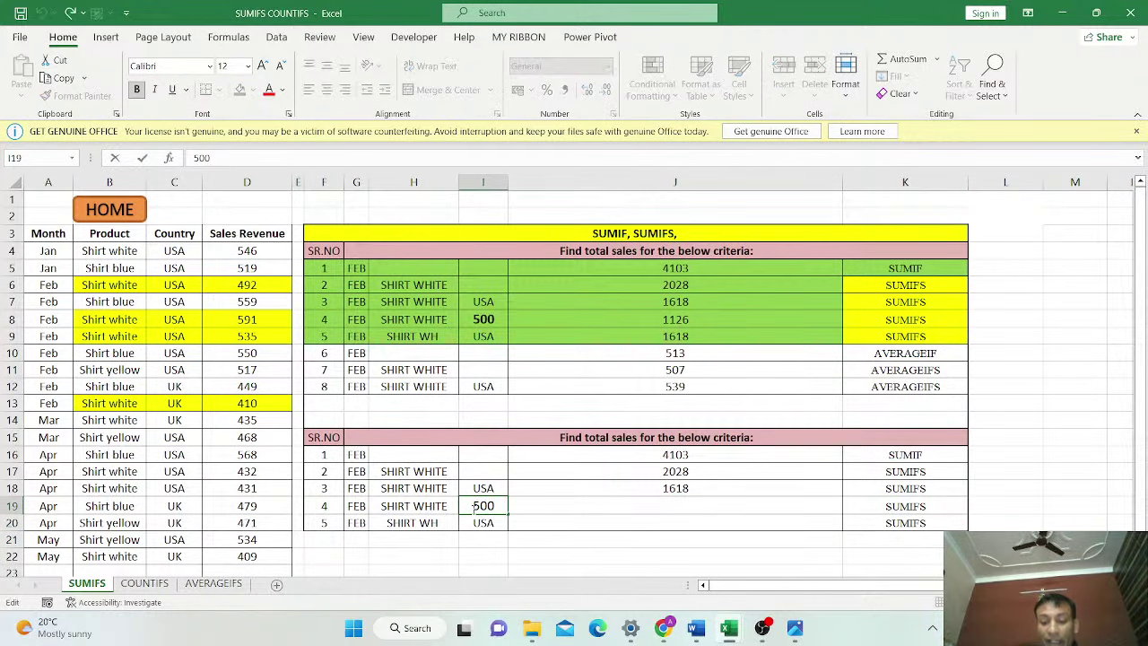
pyautogui.write('>')
pyautogui.press('Return')
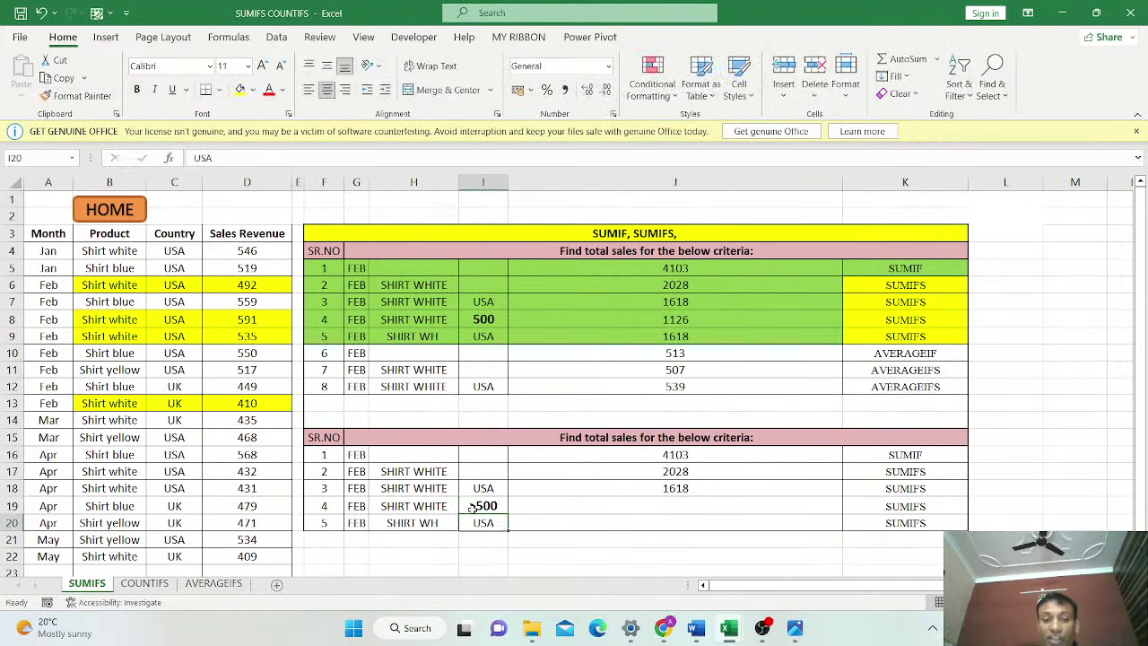
# Start a SUMIFS formula in J19 that sums D4:D22, with month range A4:A22 matched to G19 as the first criterion
pyautogui.click(689, 509)
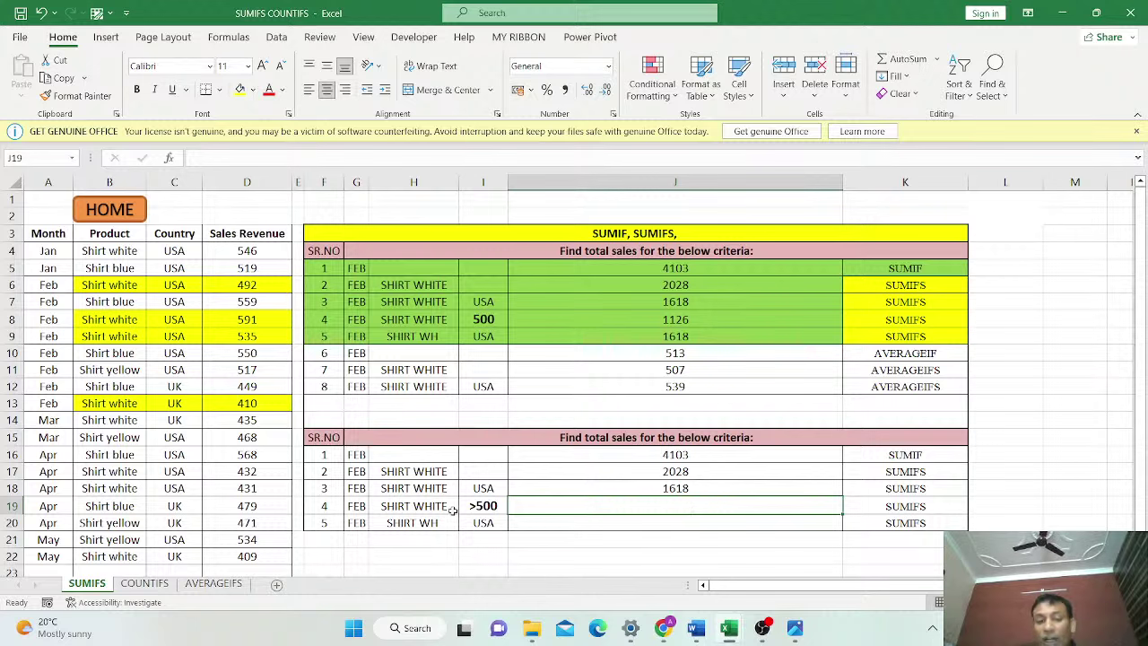
pyautogui.write('=SUMIF')
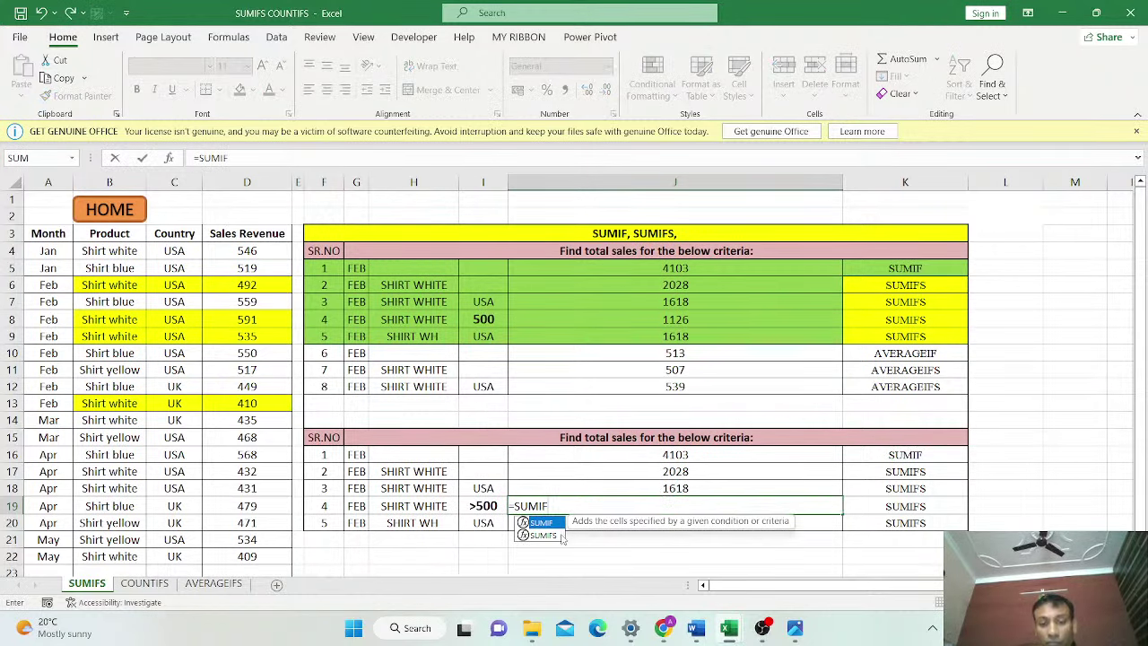
pyautogui.click(551, 536)
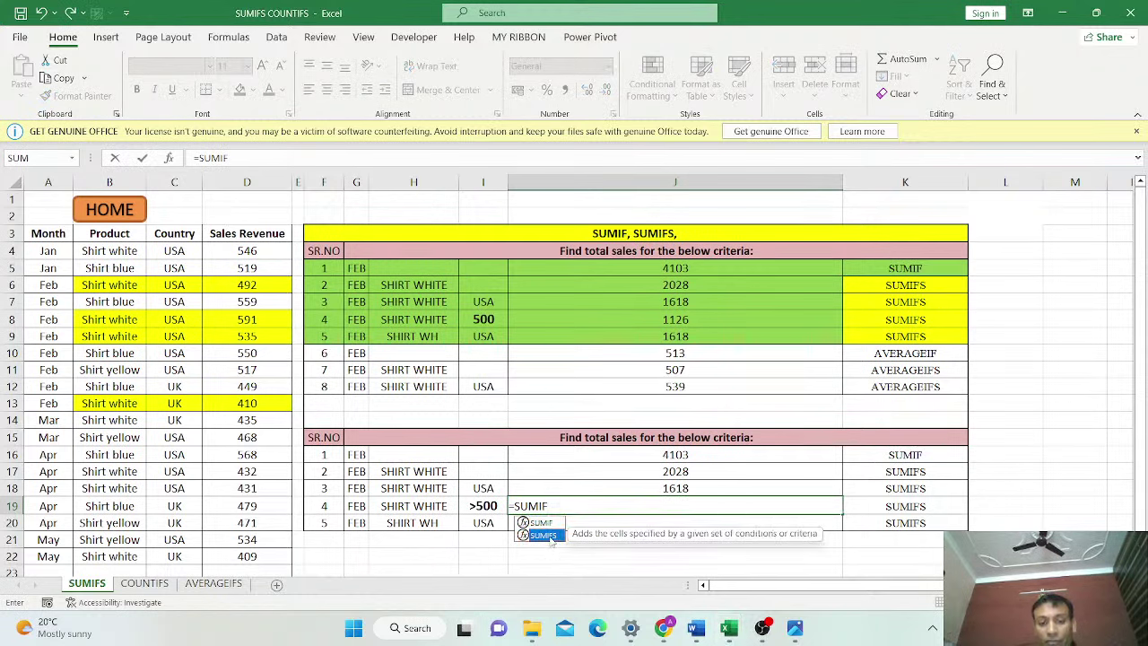
pyautogui.doubleClick(551, 536)
pyautogui.moveTo(251, 257); pyautogui.dragTo(270, 558)
pyautogui.write(',')
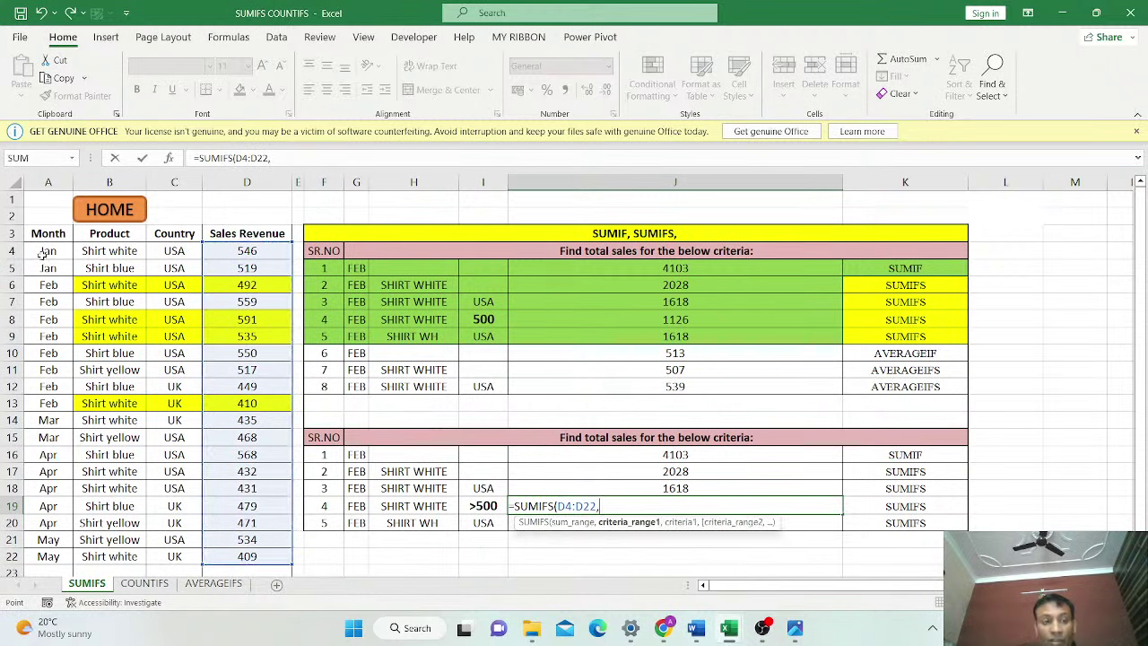
pyautogui.moveTo(43, 254); pyautogui.dragTo(65, 560)
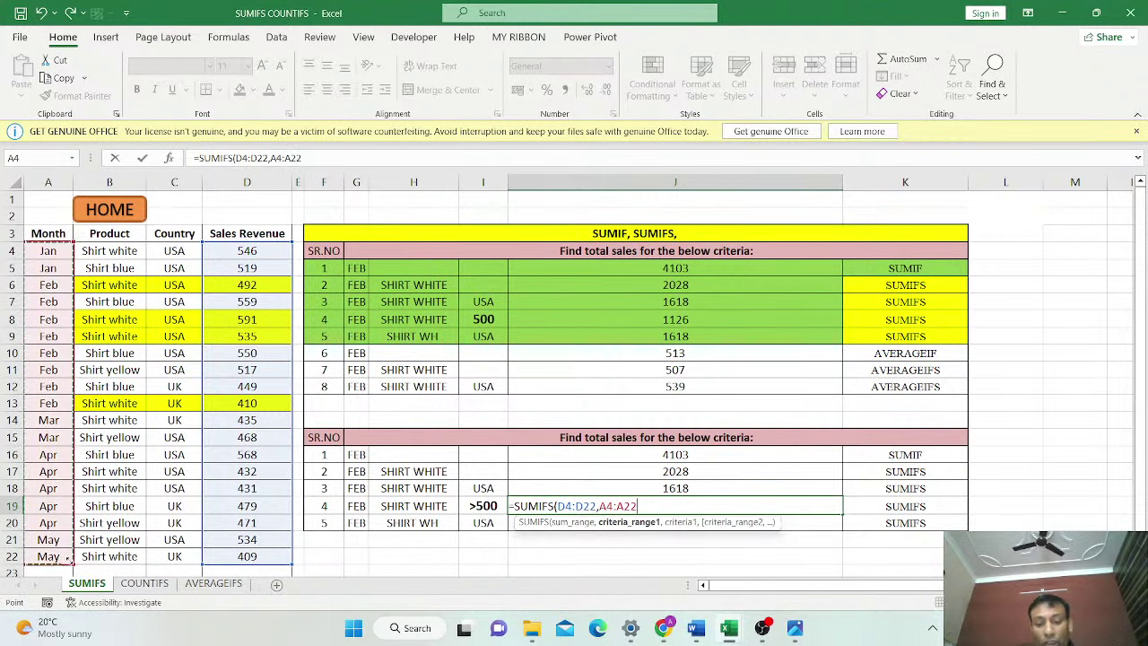
pyautogui.write(',')
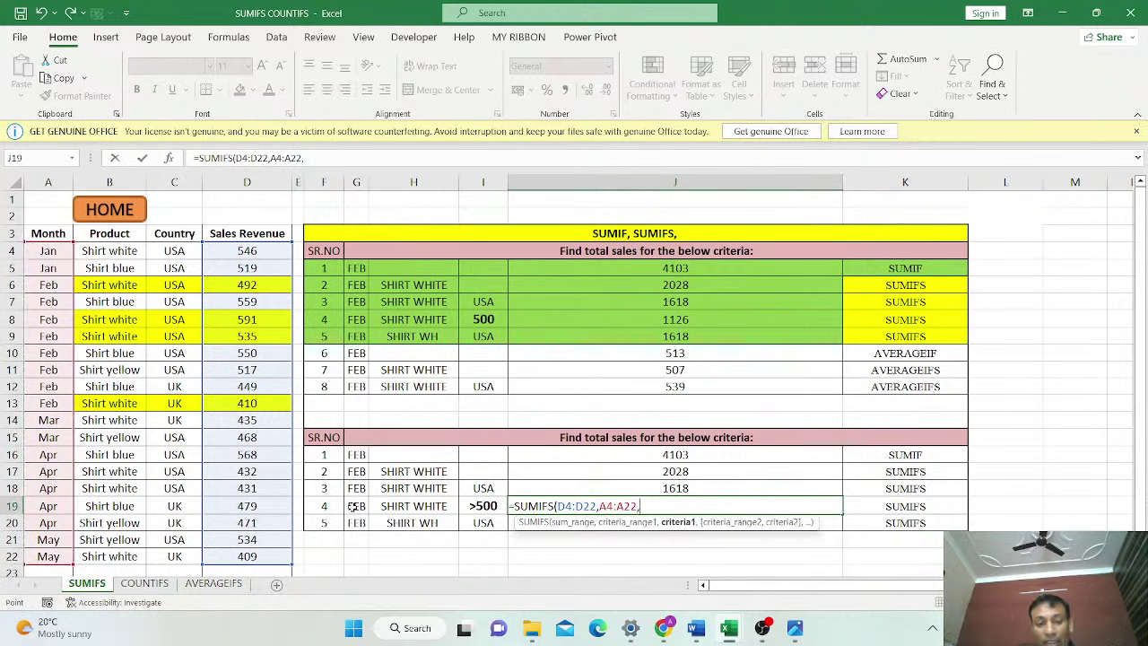
pyautogui.click(353, 506)
pyautogui.write(',')
# Add product range B4:B22 matched to H19 as the second criterion of the J19 SUMIFS formula
pyautogui.moveTo(119, 253); pyautogui.dragTo(134, 558)
pyautogui.write(',')
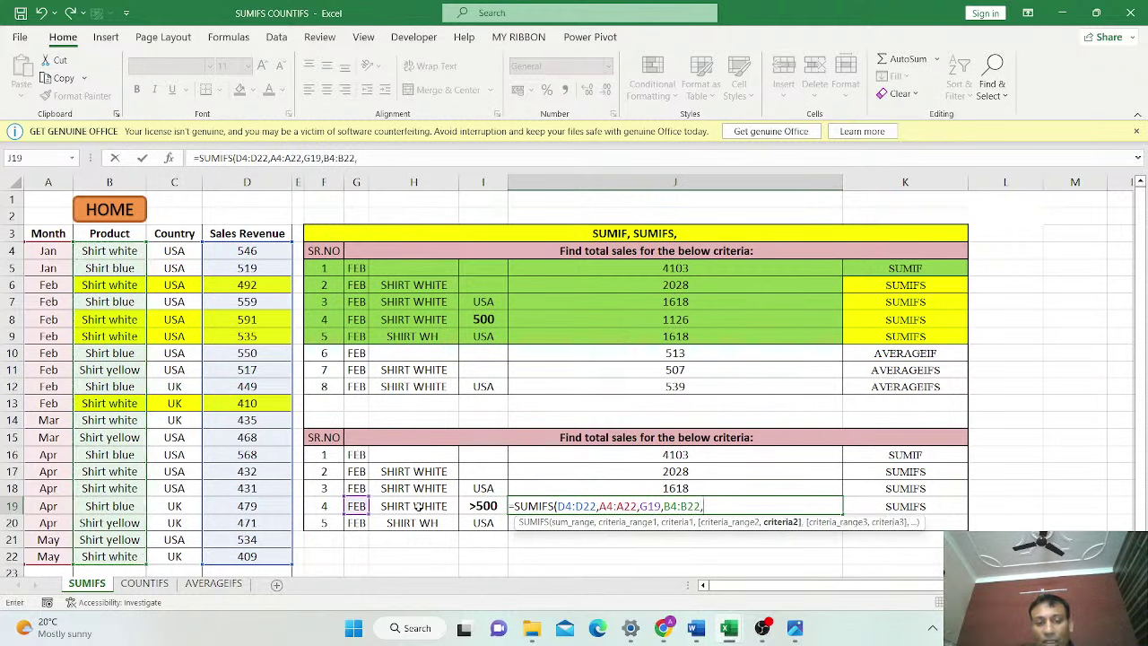
pyautogui.click(418, 507)
pyautogui.write(',')
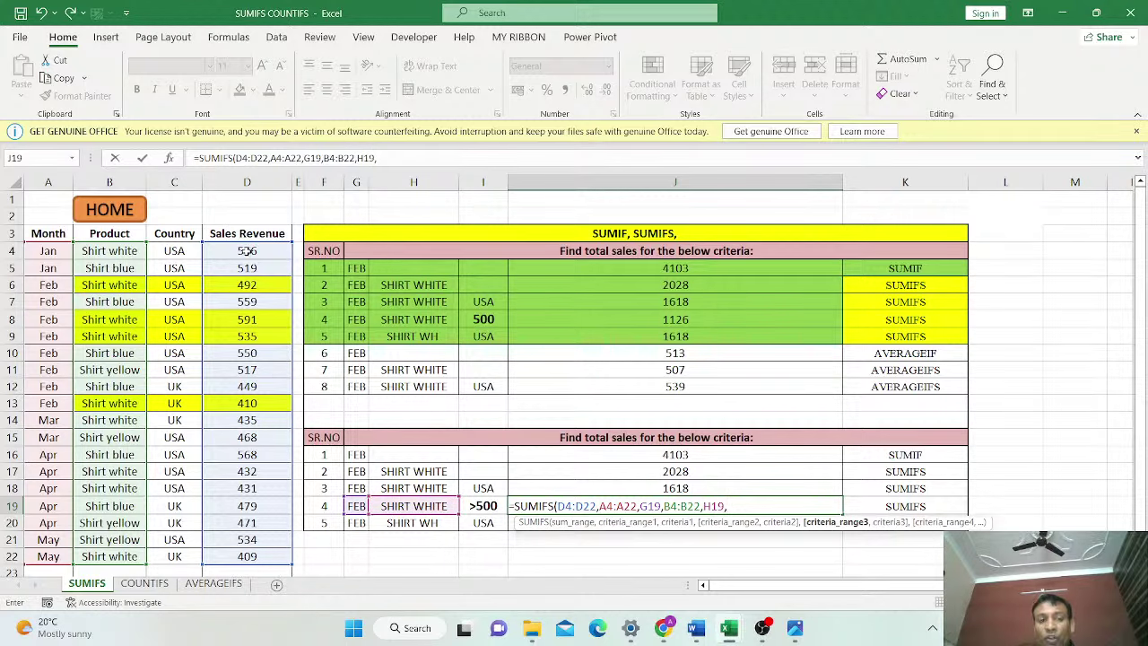
# Add sales revenue range D4:D22 matched to I19 as the third criterion and complete the J19 formula
pyautogui.moveTo(248, 252); pyautogui.dragTo(273, 547)
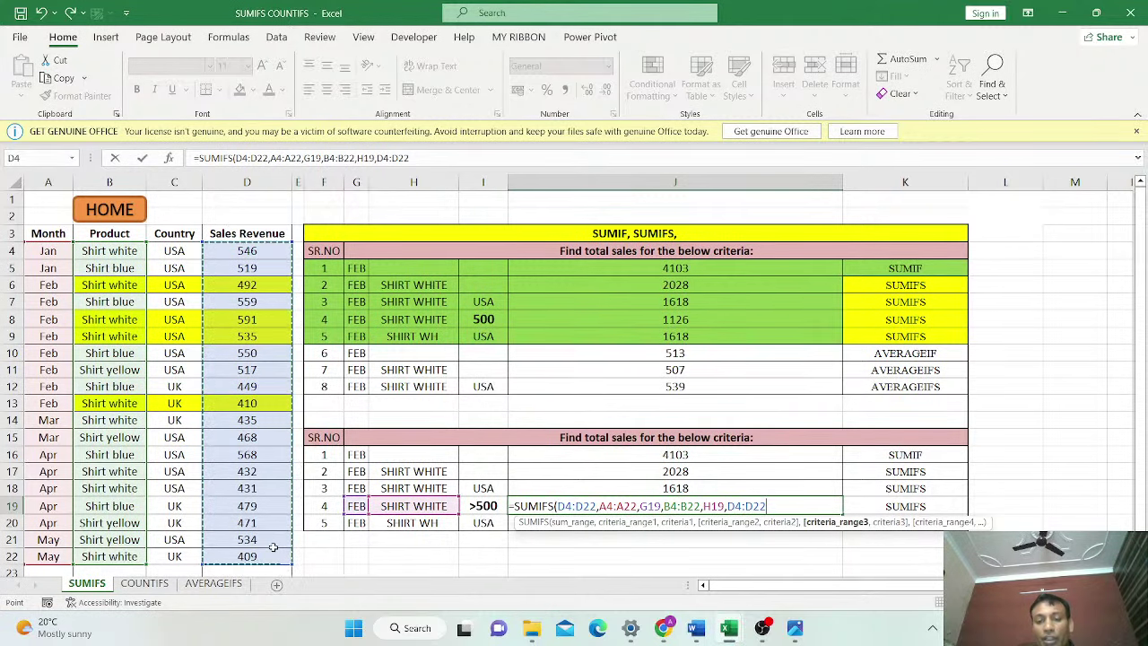
pyautogui.write(',')
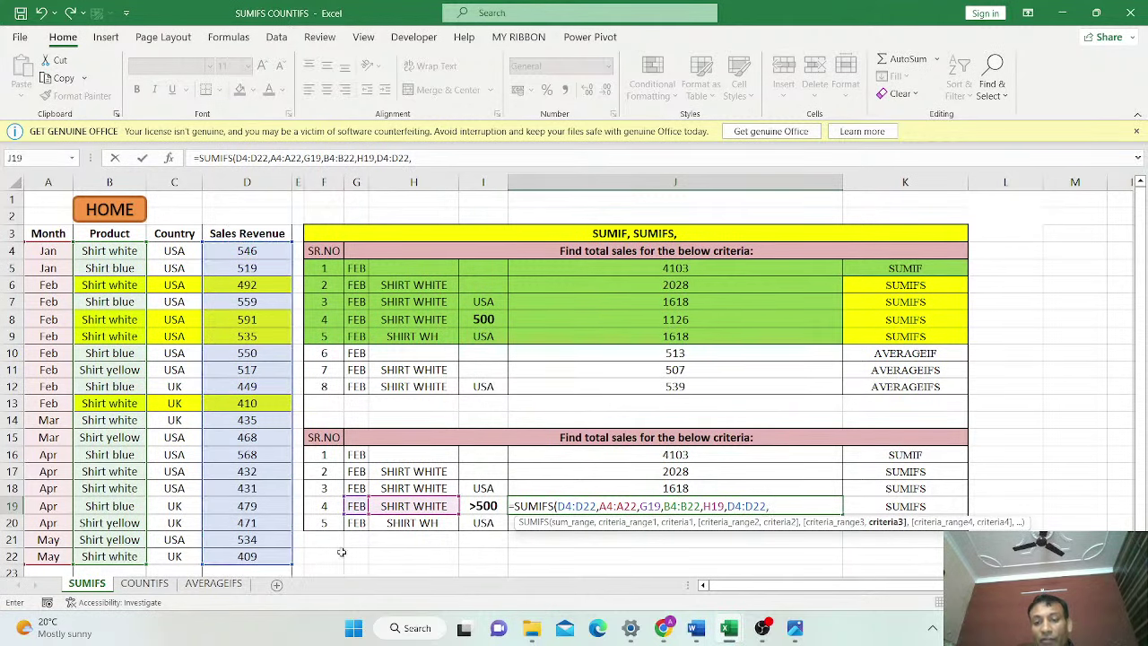
pyautogui.click(485, 508)
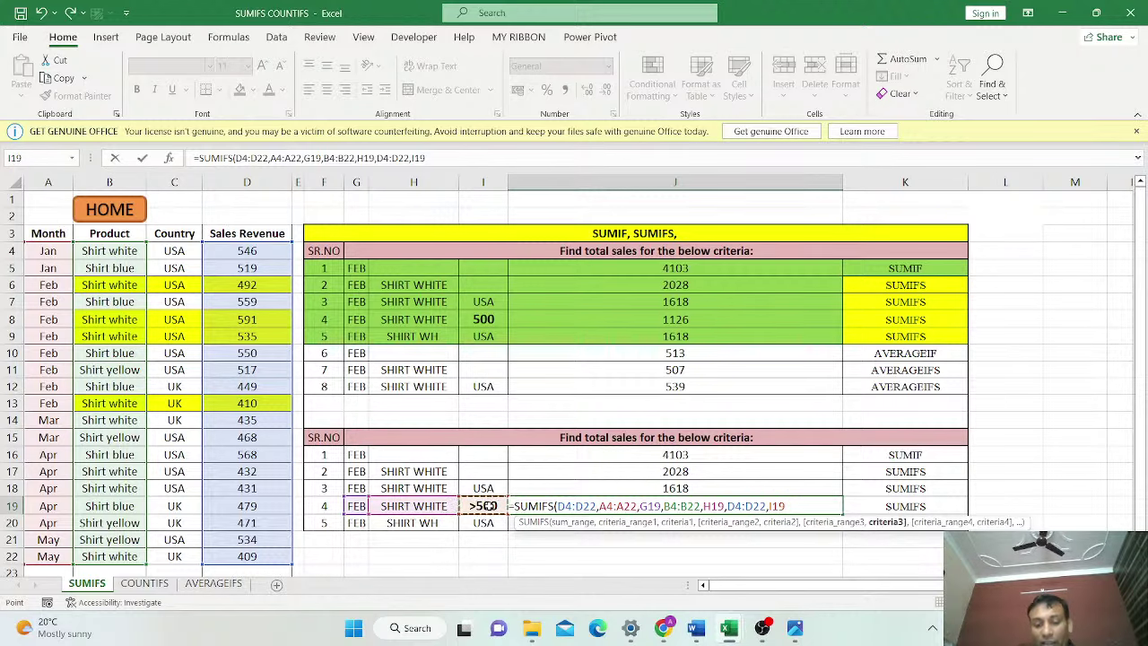
pyautogui.write(')')
pyautogui.press('Return')
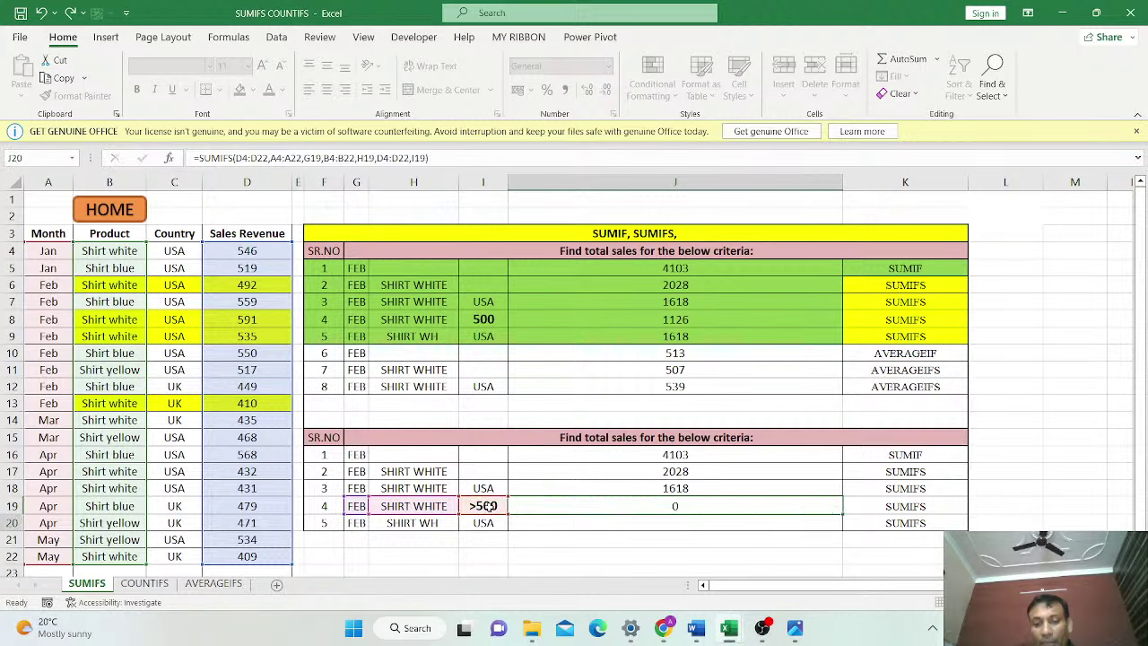
pyautogui.click(686, 512)
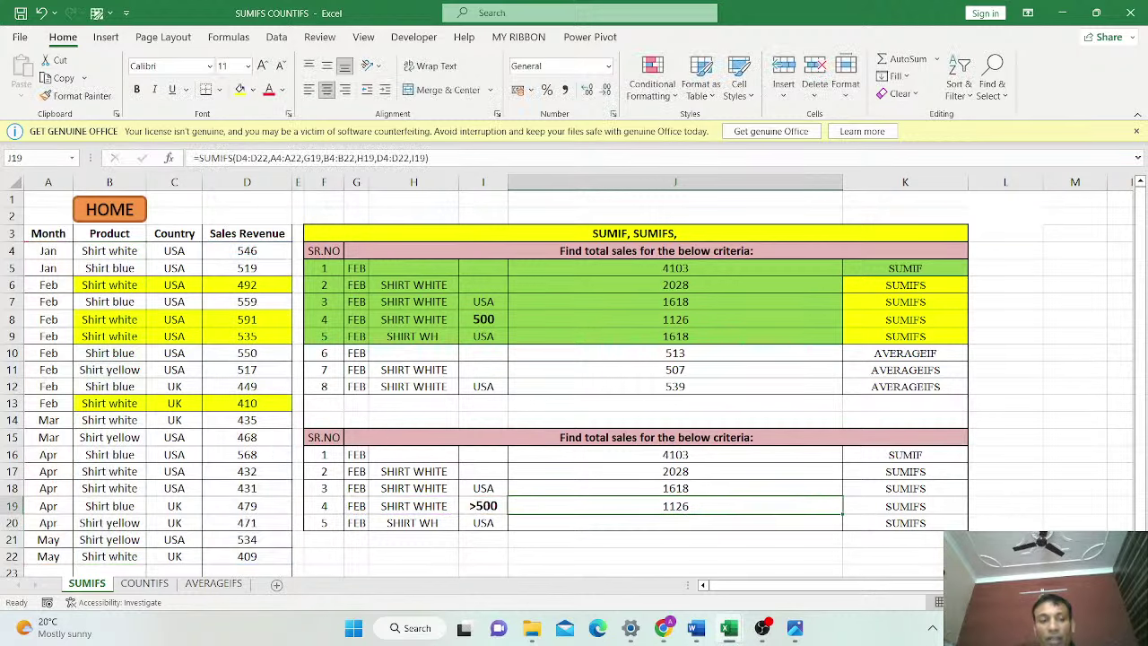
# Remove the fill colour from the February Product to Sales Revenue cells B6:D13
pyautogui.moveTo(83, 285); pyautogui.dragTo(247, 403)
pyautogui.press('alt')
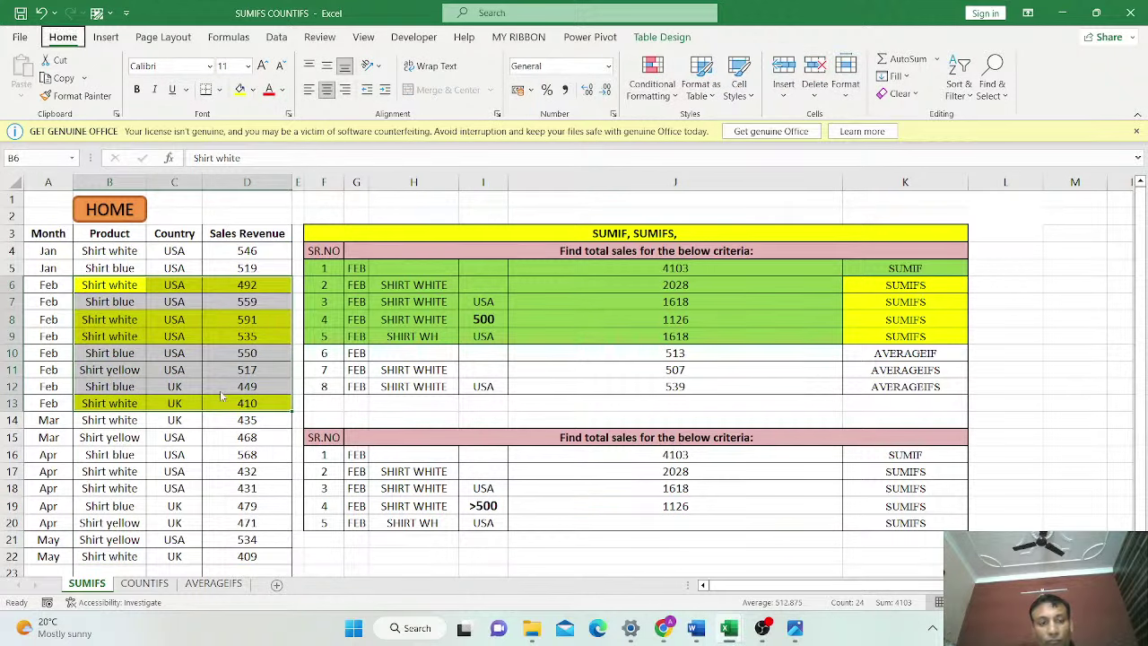
pyautogui.press('h')
pyautogui.press('h')
pyautogui.press('n')
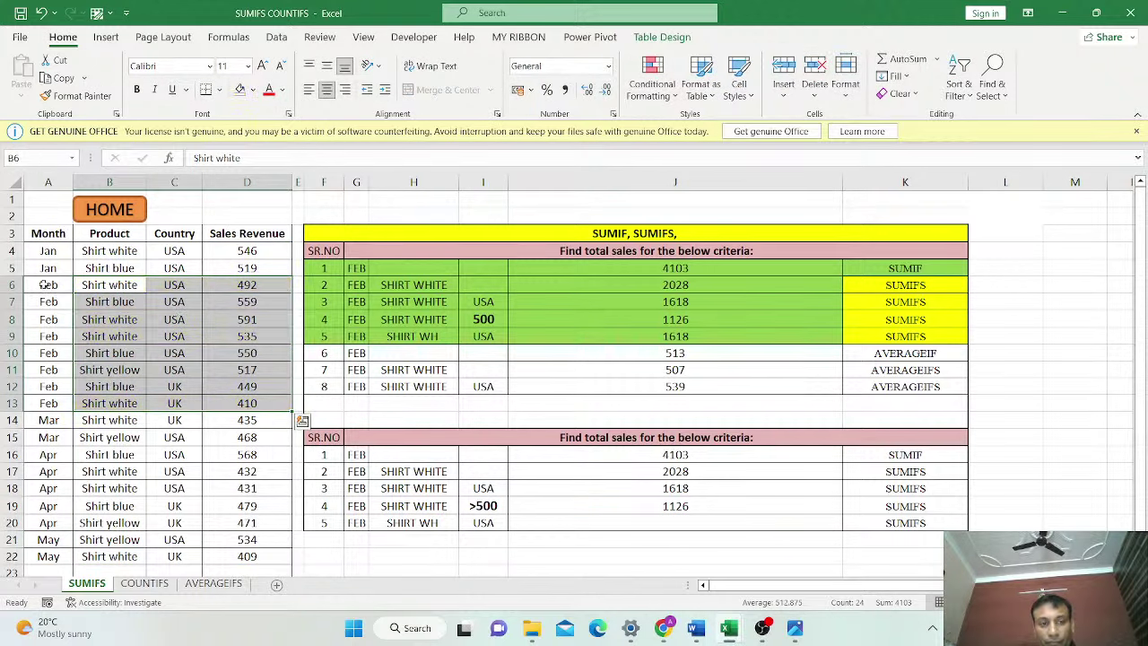
# Fill the February USA country cells C6:C11 with yellow
pyautogui.click(45, 284)
pyautogui.keyDown('shift'); pyautogui.click(247, 402); pyautogui.keyUp('shift')
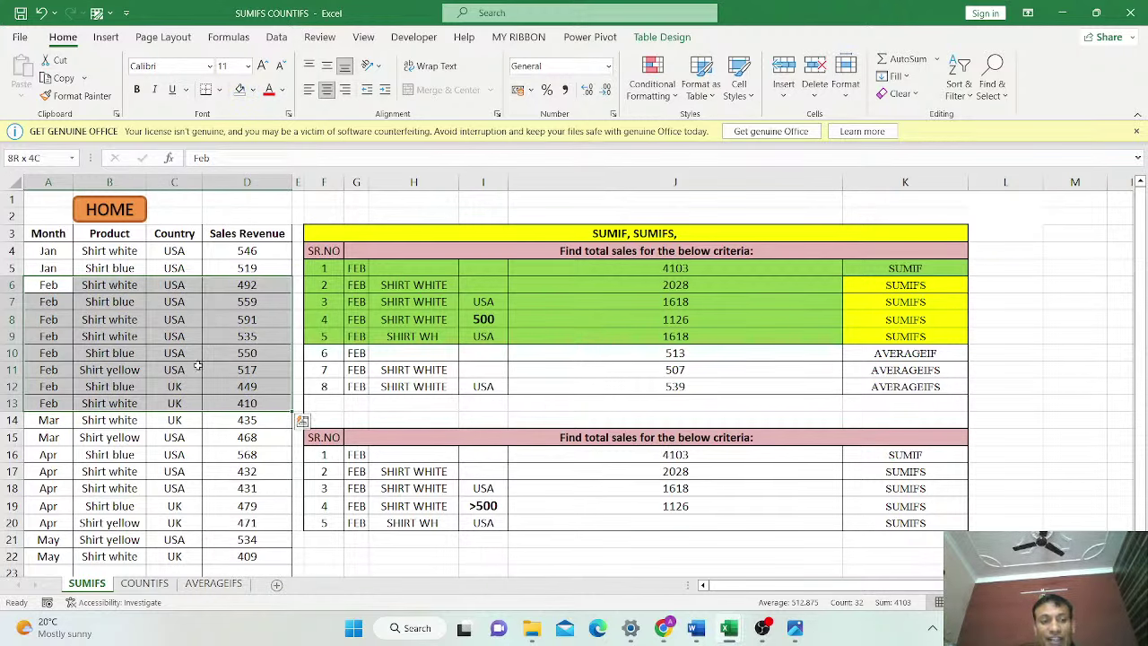
pyautogui.moveTo(184, 285); pyautogui.dragTo(184, 370)
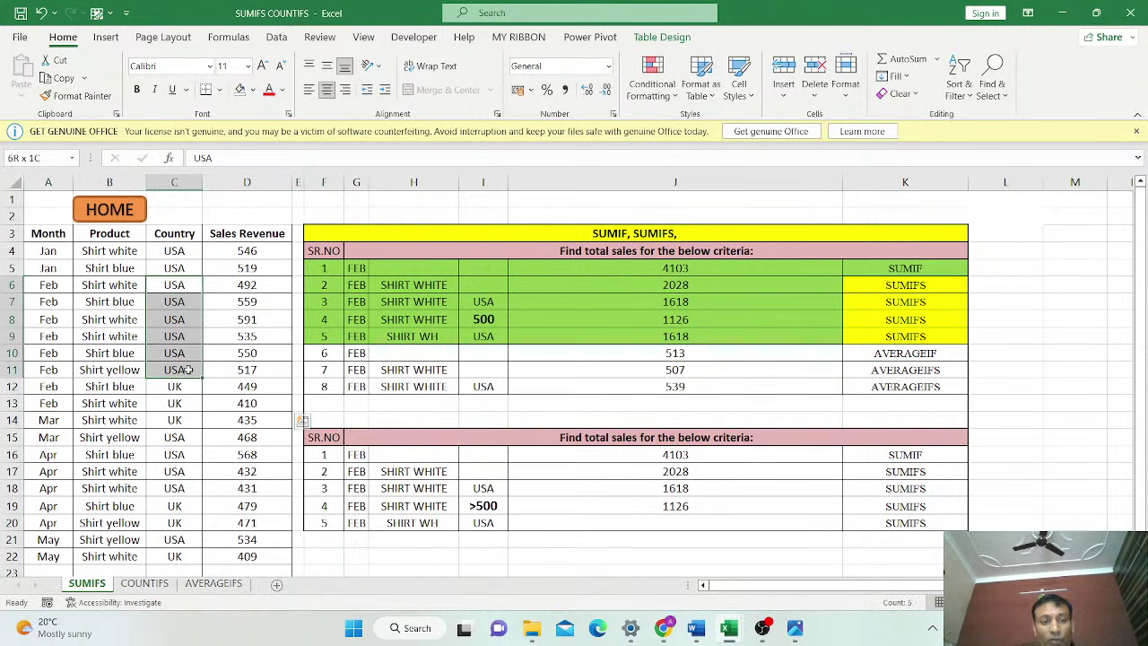
pyautogui.click(253, 89)
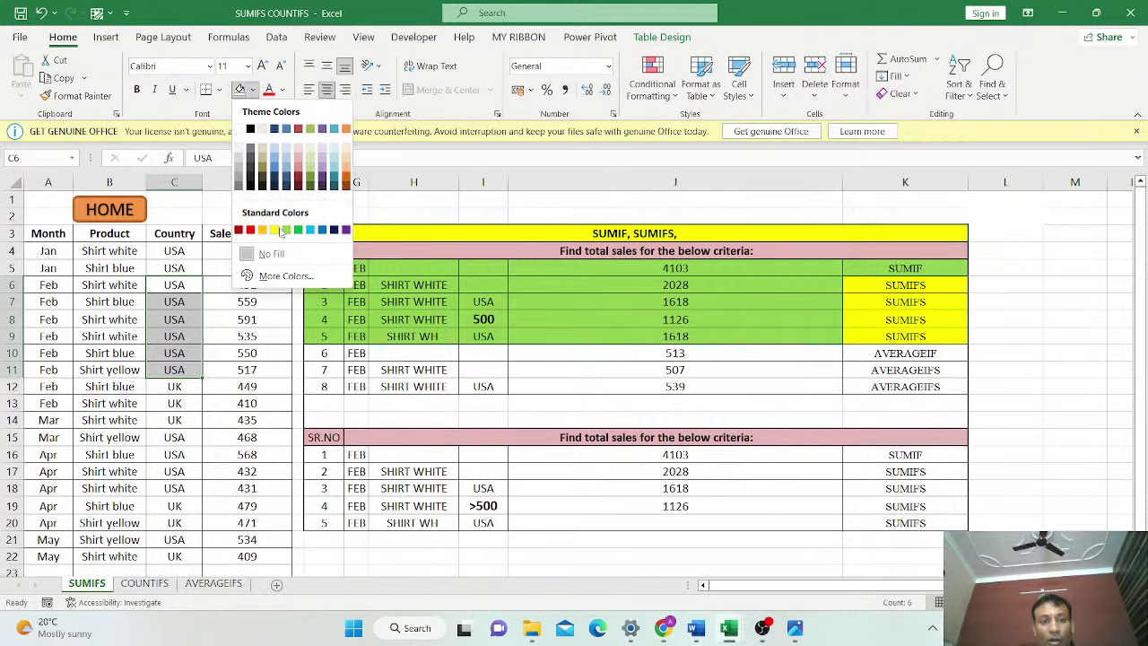
pyautogui.click(274, 231)
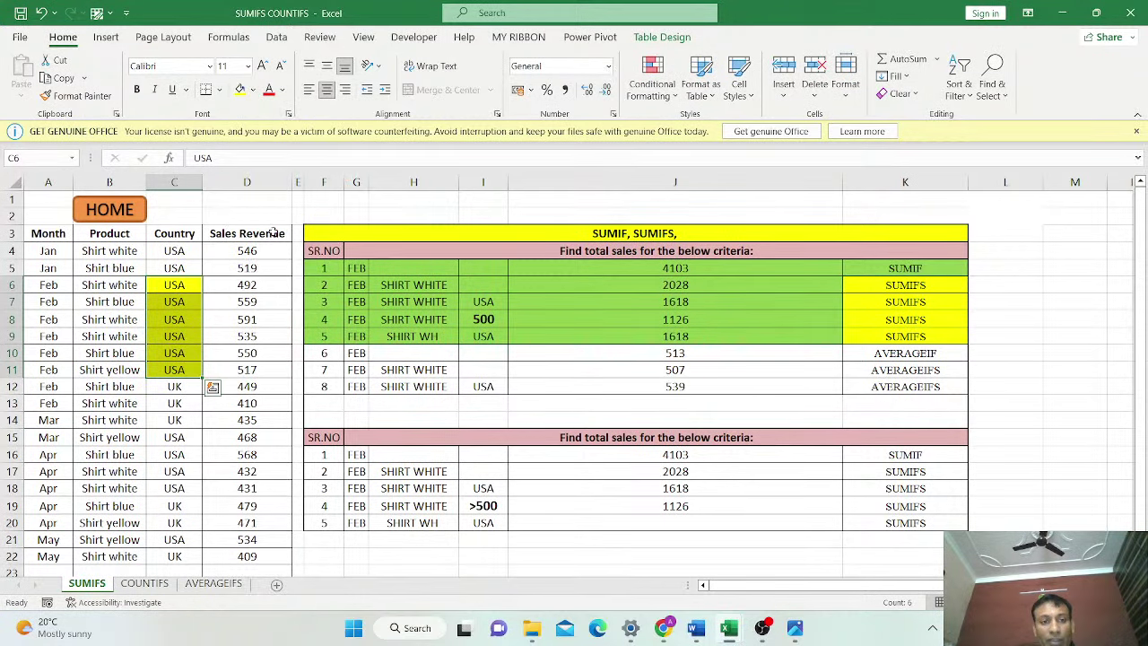
# Fill the Shirt white cells B8:D9 with yellow and select revenues D8:D9 to check their sum against J19
pyautogui.click(114, 285)
pyautogui.moveTo(243, 284); pyautogui.dragTo(247, 320)
pyautogui.click(239, 89)
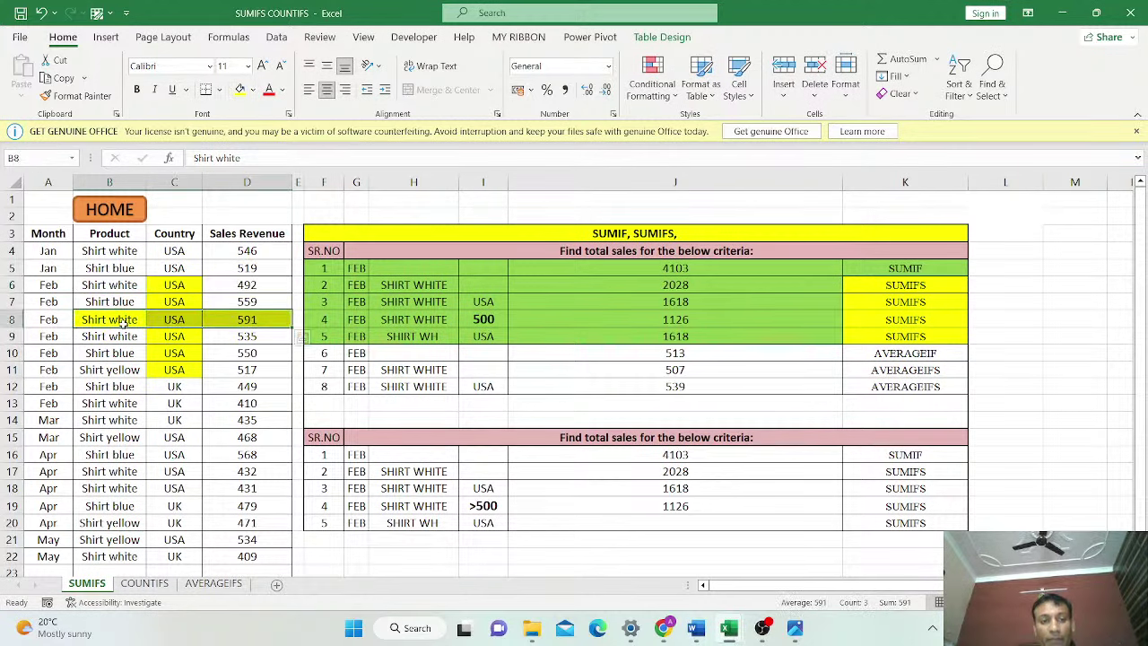
pyautogui.keyDown('shift'); pyautogui.click(235, 339); pyautogui.keyUp('shift')
pyautogui.click(240, 91)
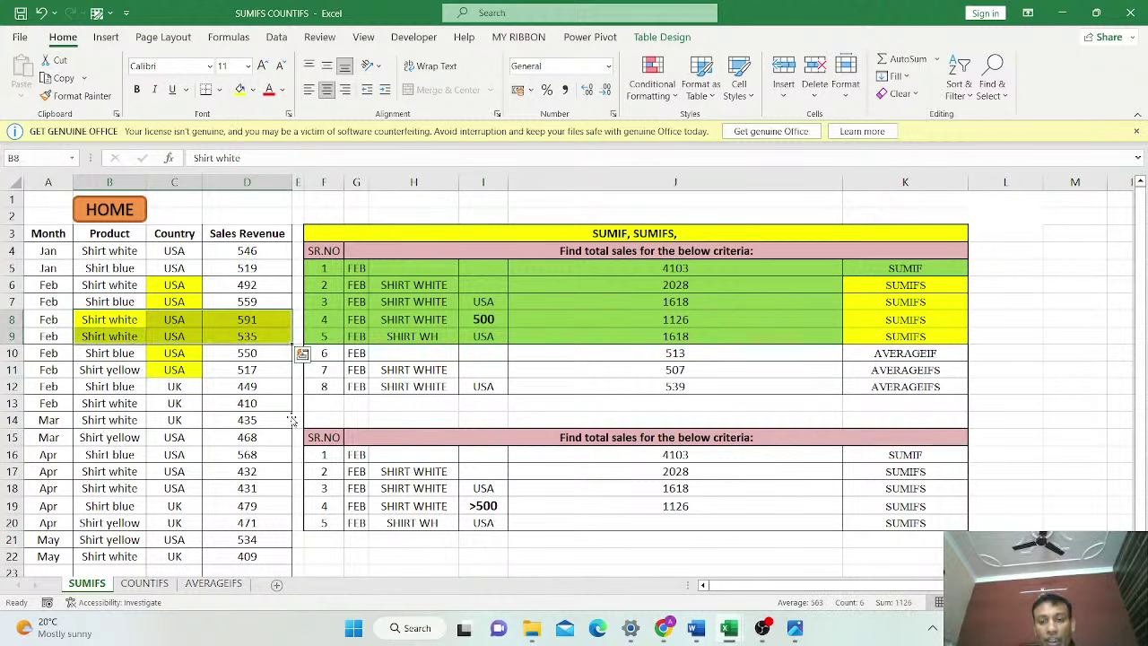
pyautogui.click(272, 355)
pyautogui.moveTo(264, 317); pyautogui.dragTo(266, 333)
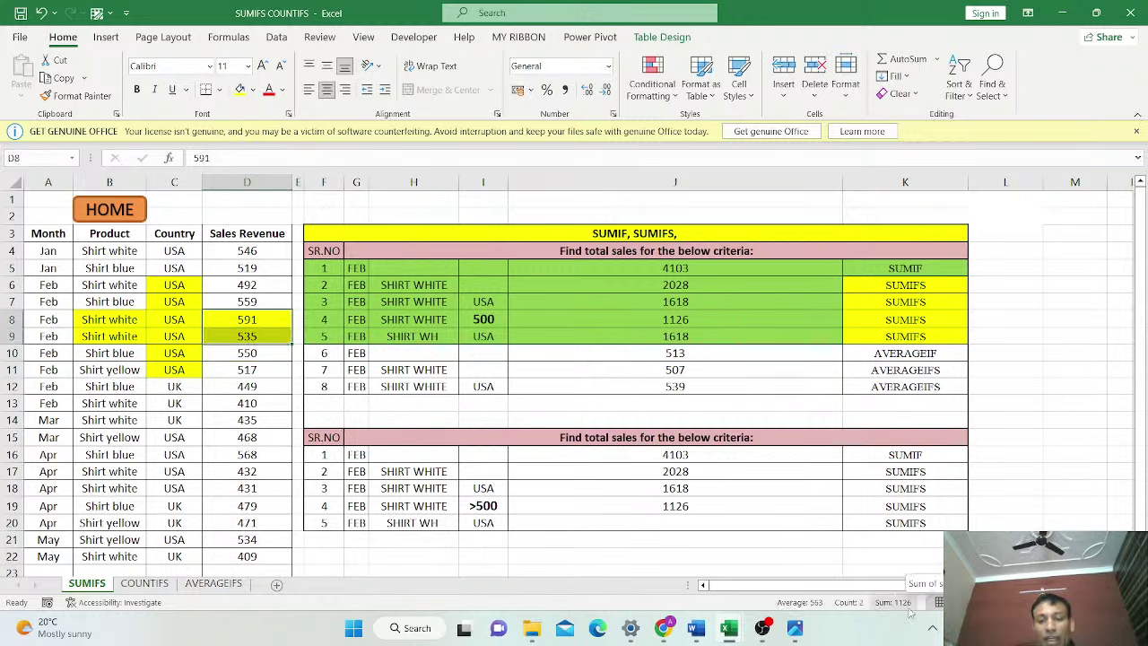
pyautogui.click(712, 508)
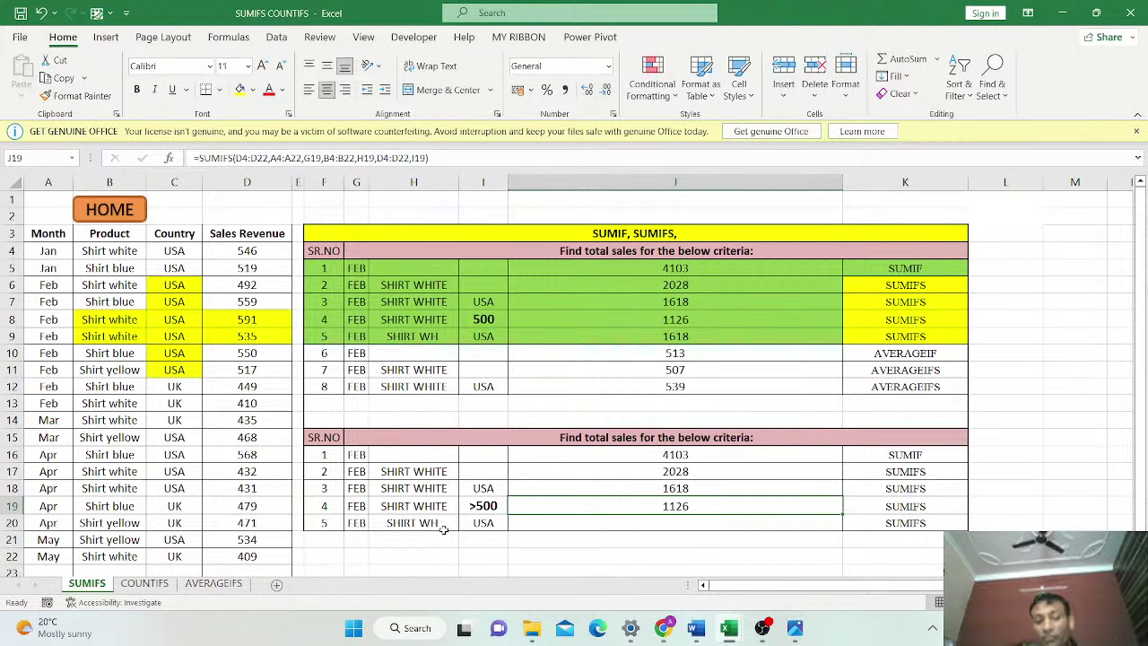
pyautogui.click(445, 527)
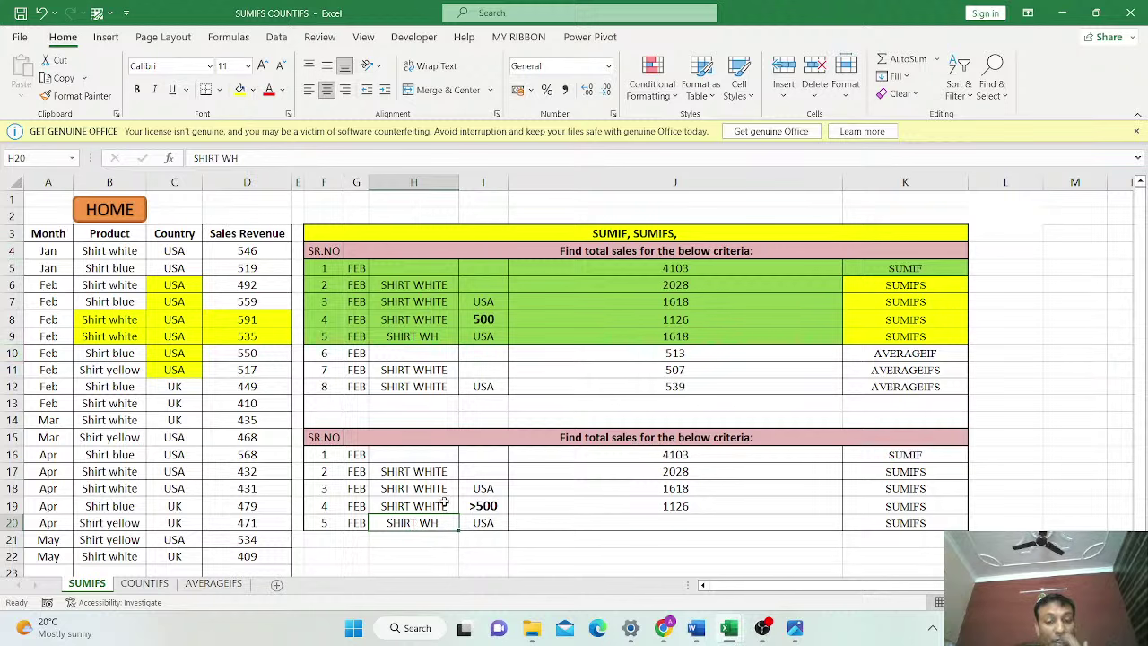
pyautogui.click(666, 520)
pyautogui.click(675, 508)
pyautogui.hotkey('ctrl', 'c')
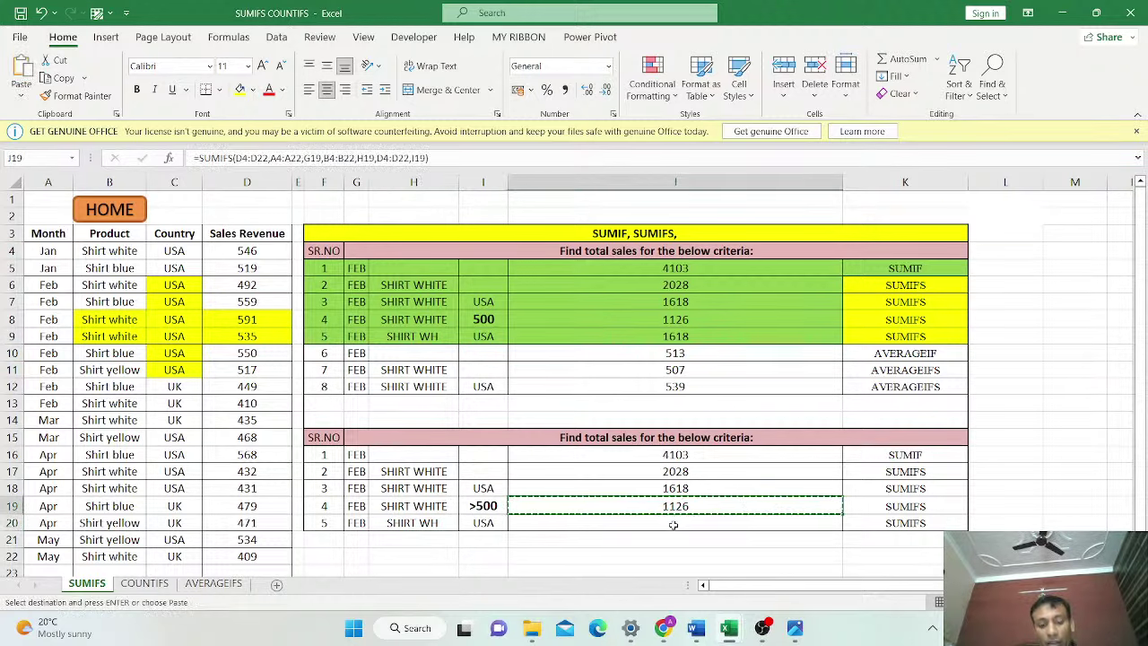
pyautogui.click(672, 524)
pyautogui.hotkey('ctrl', 'v')
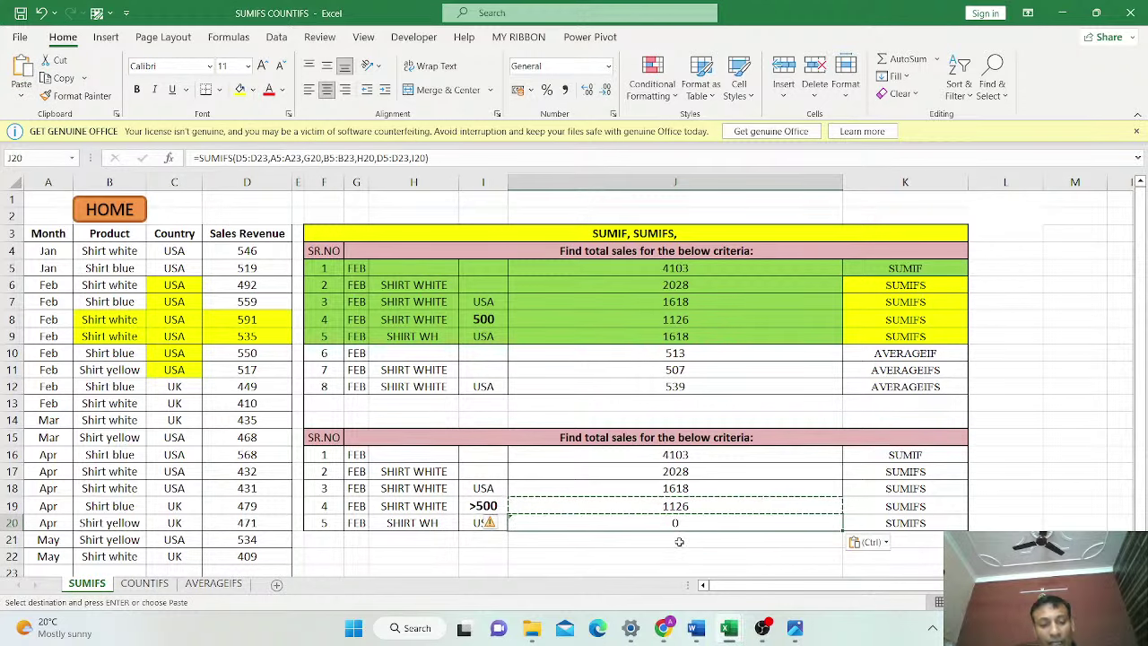
pyautogui.press('F2')
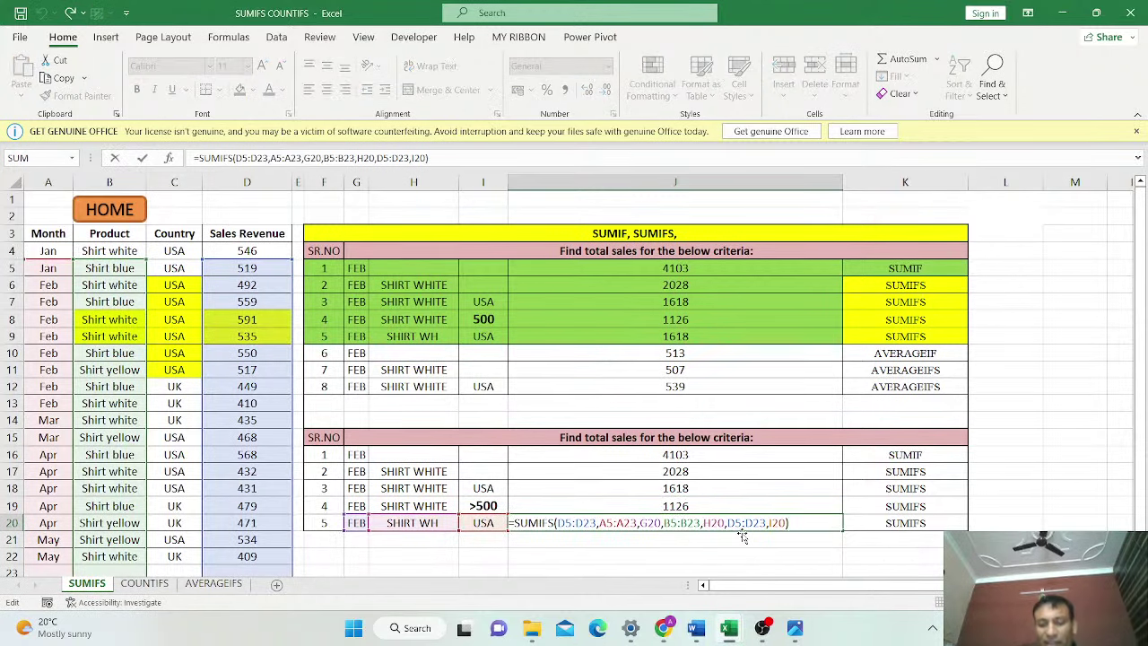
pyautogui.press('BackSpace')
pyautogui.press('BackSpace')
pyautogui.press('BackSpace')
pyautogui.press('BackSpace')
pyautogui.press('BackSpace')
pyautogui.press('BackSpace')
pyautogui.press('BackSpace')
pyautogui.press('BackSpace')
pyautogui.press('BackSpace')
pyautogui.press('BackSpace')
pyautogui.press('BackSpace')
pyautogui.press('BackSpace')
pyautogui.press('BackSpace')
pyautogui.press('BackSpace')
pyautogui.press('BackSpace')
pyautogui.press('BackSpace')
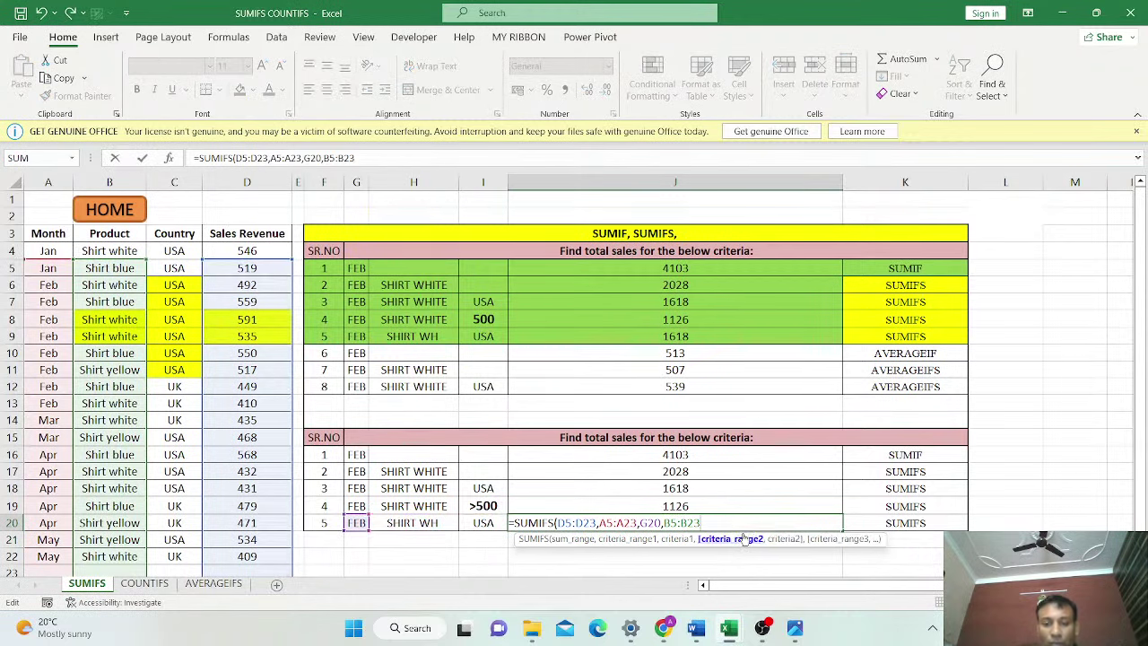
pyautogui.press('Escape')
pyautogui.press('Delete')
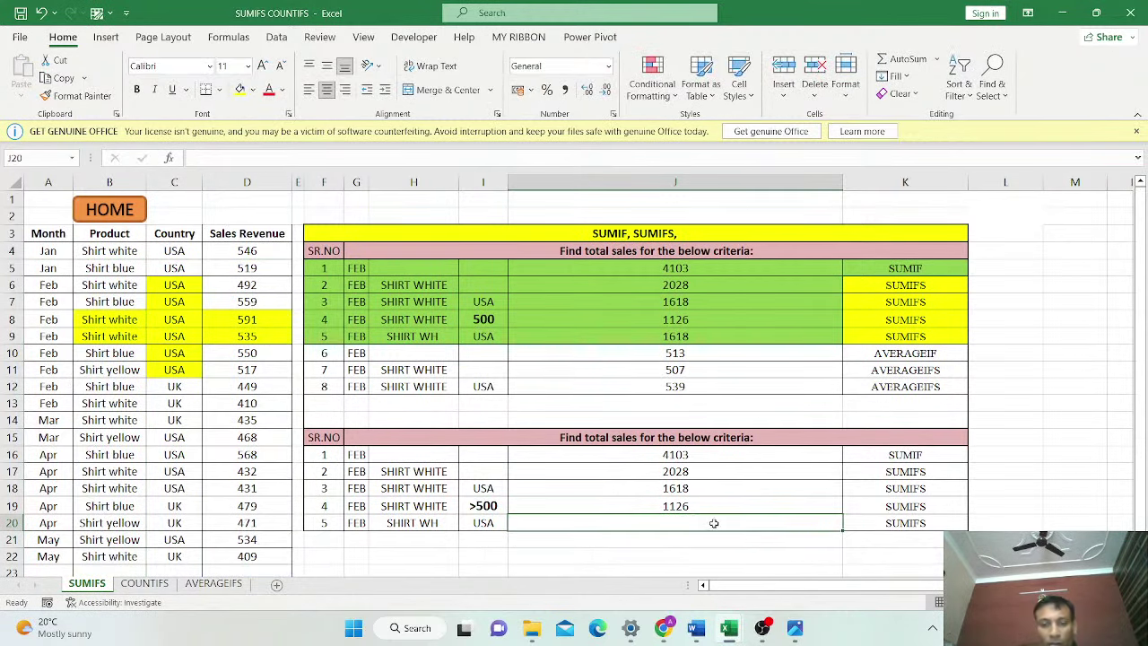
# Start a SUMIFS formula in J20 with sum range D4:D22 and month range A4:A22 matched to G20
pyautogui.write('=SUMIF')
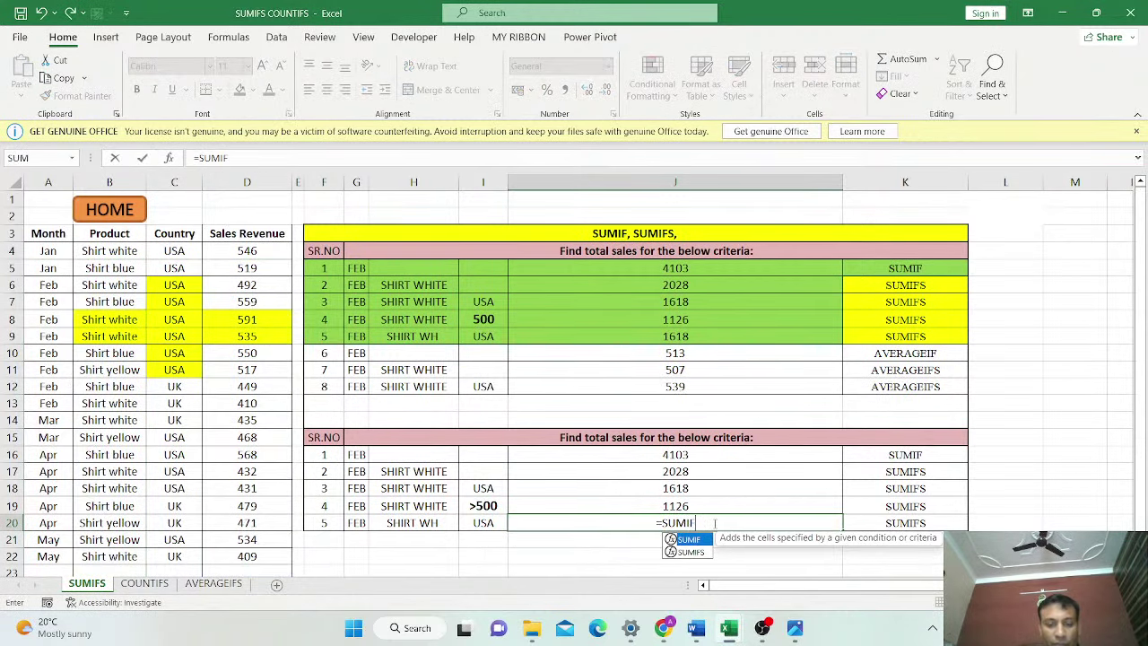
pyautogui.write('S')
pyautogui.press('Tab')
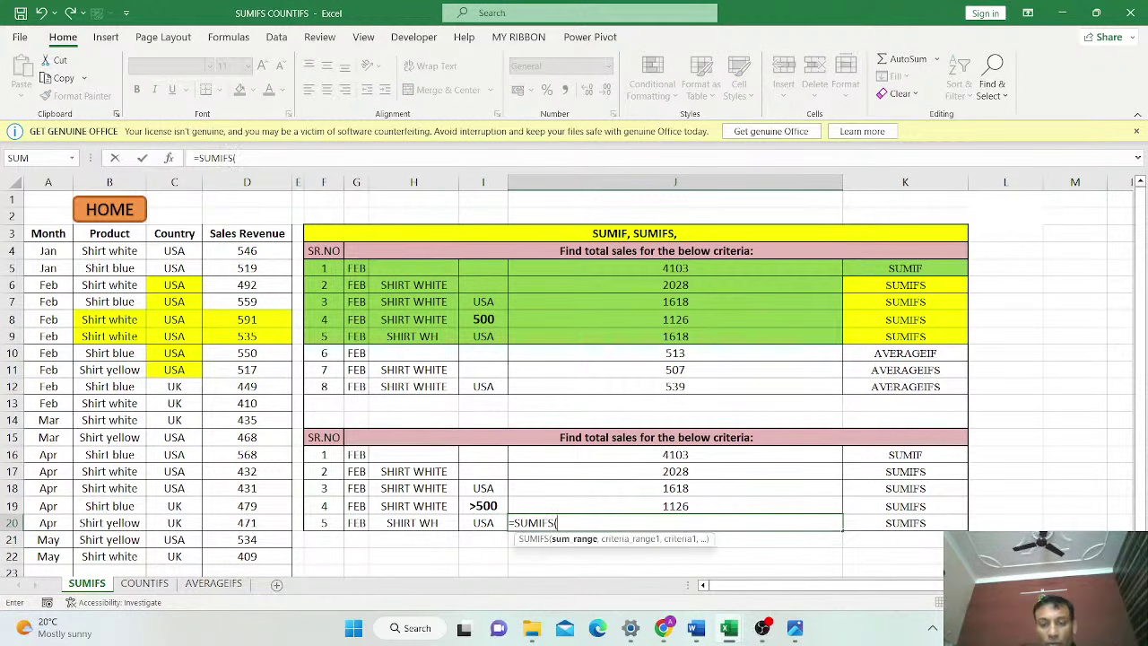
pyautogui.moveTo(269, 251); pyautogui.dragTo(291, 549)
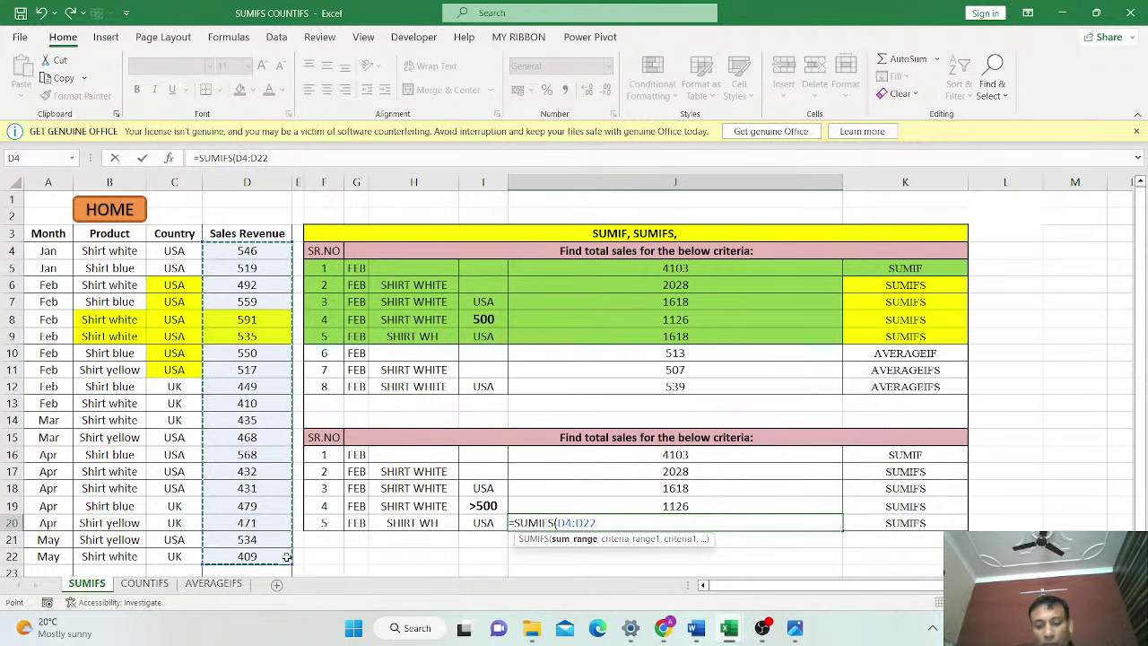
pyautogui.write(',')
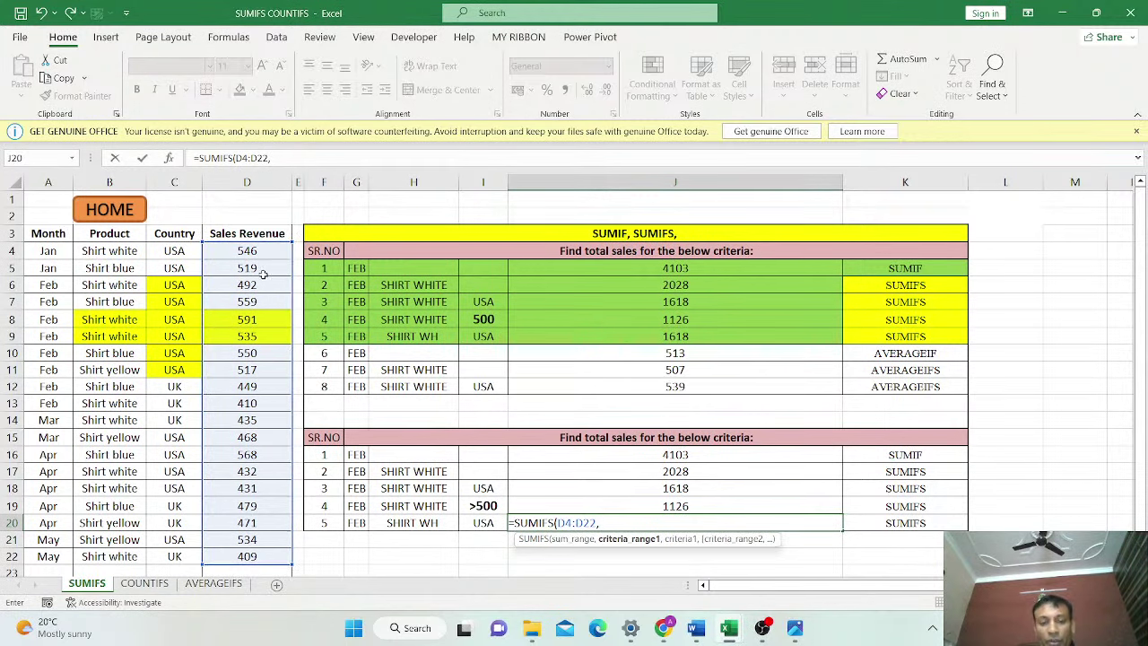
pyautogui.moveTo(46, 253); pyautogui.dragTo(48, 556)
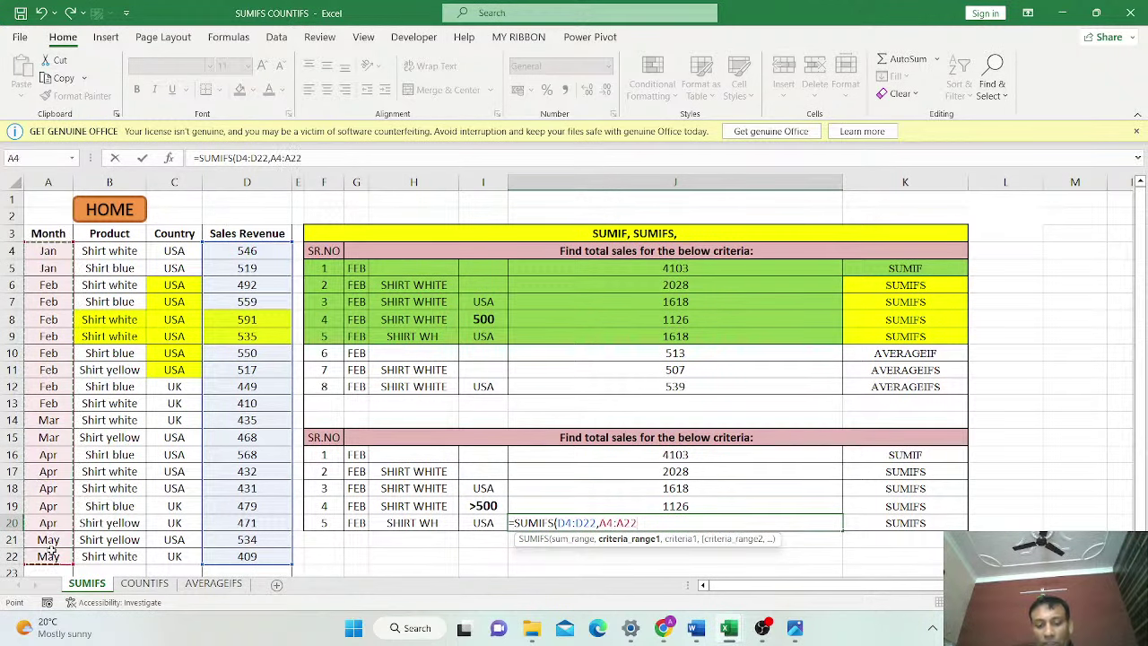
pyautogui.write(',')
pyautogui.click(358, 523)
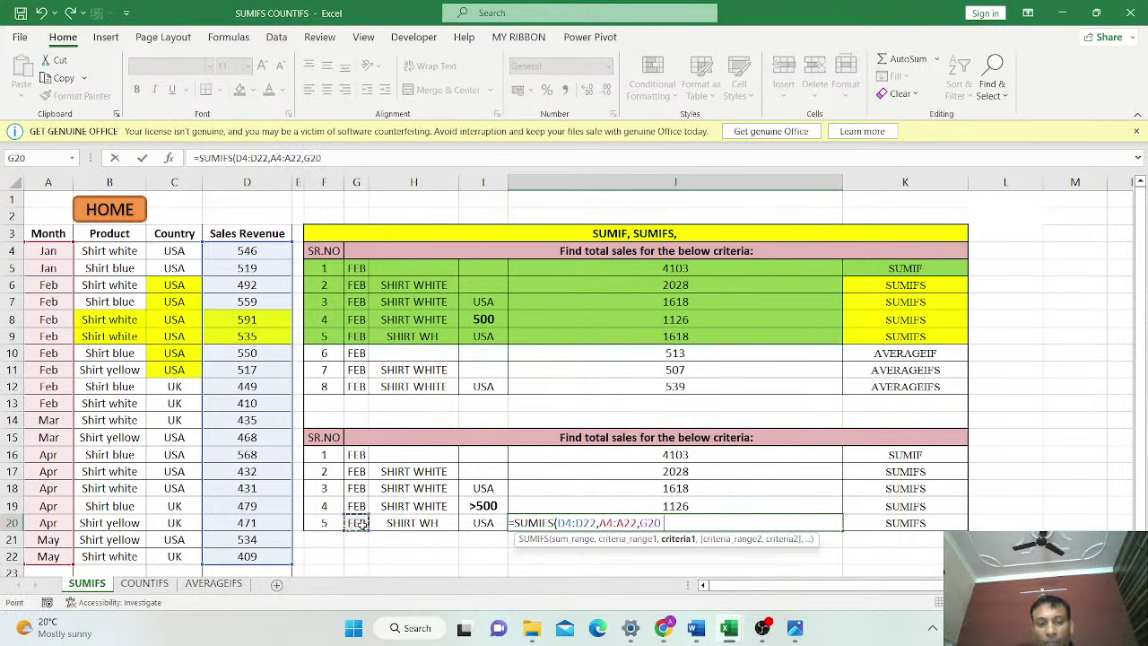
# Add product range B4:B22 with the wildcard criterion "SHIRT WH*" as the second condition of the J20 formula
pyautogui.write(',')
pyautogui.moveTo(116, 251); pyautogui.dragTo(126, 556)
pyautogui.write(',')
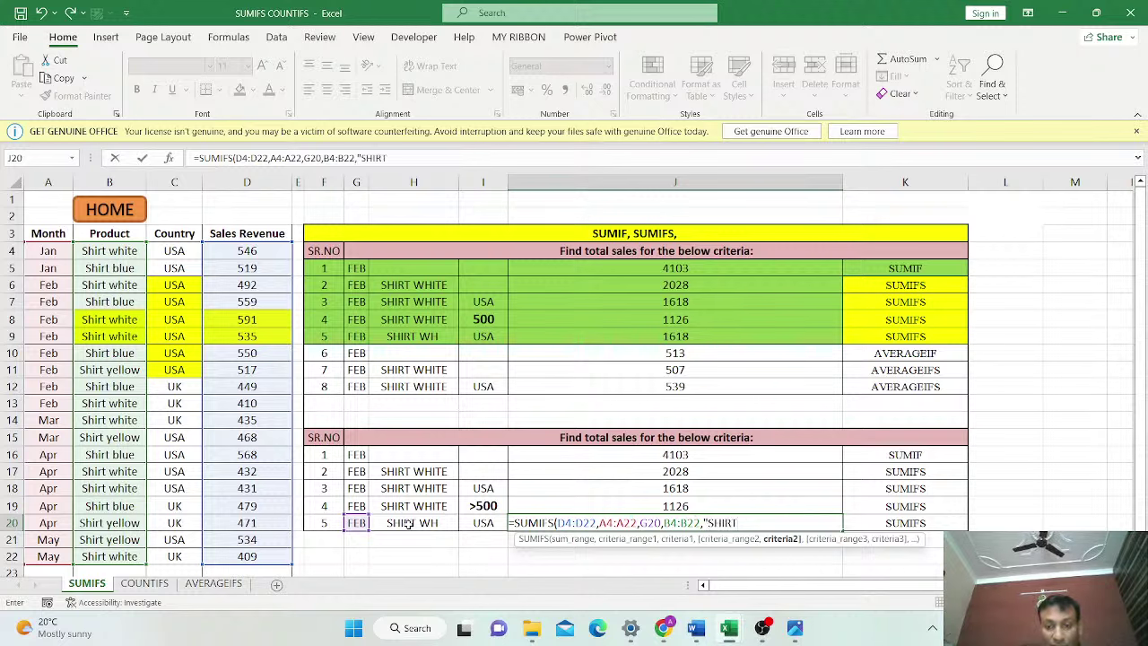
pyautogui.write('WH')
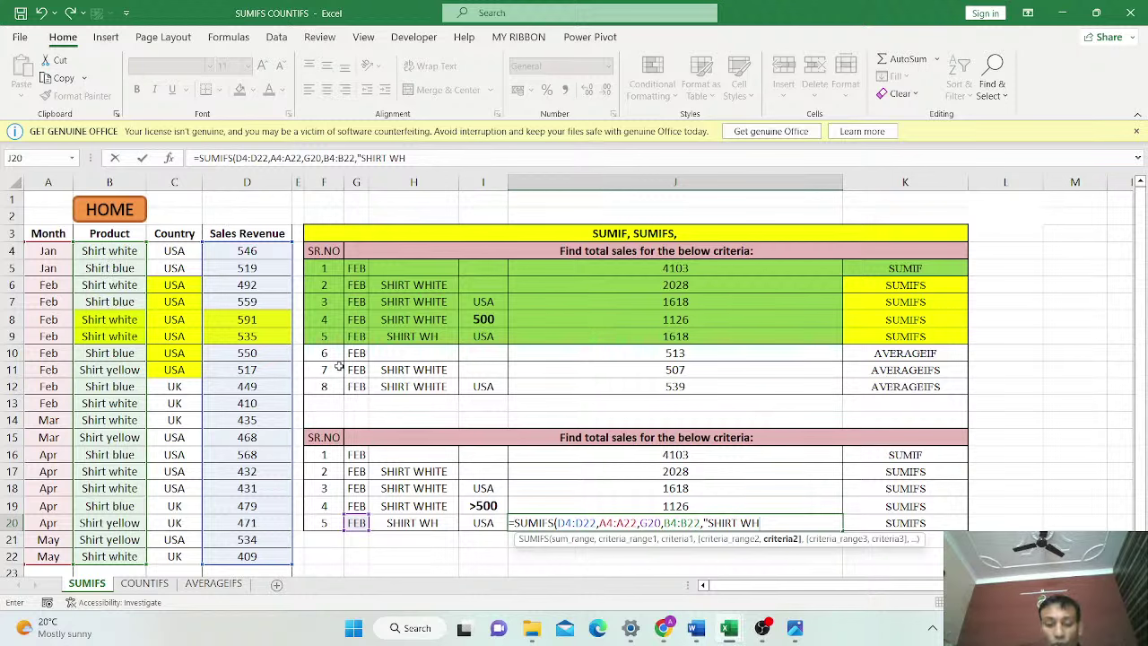
pyautogui.write('*')
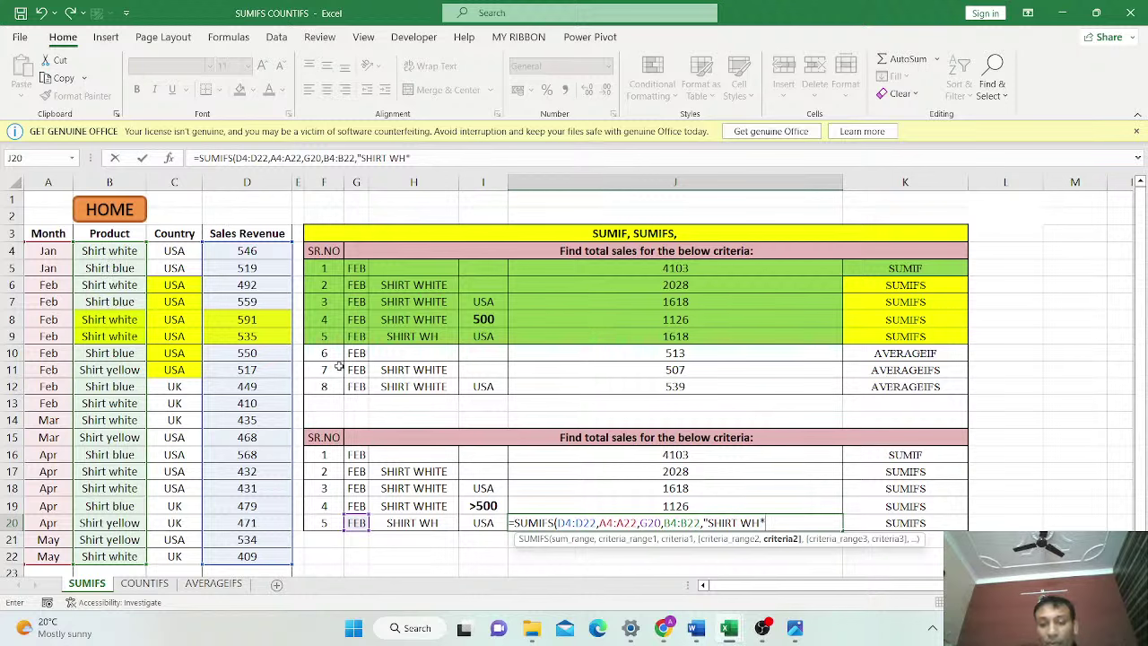
pyautogui.write('"')
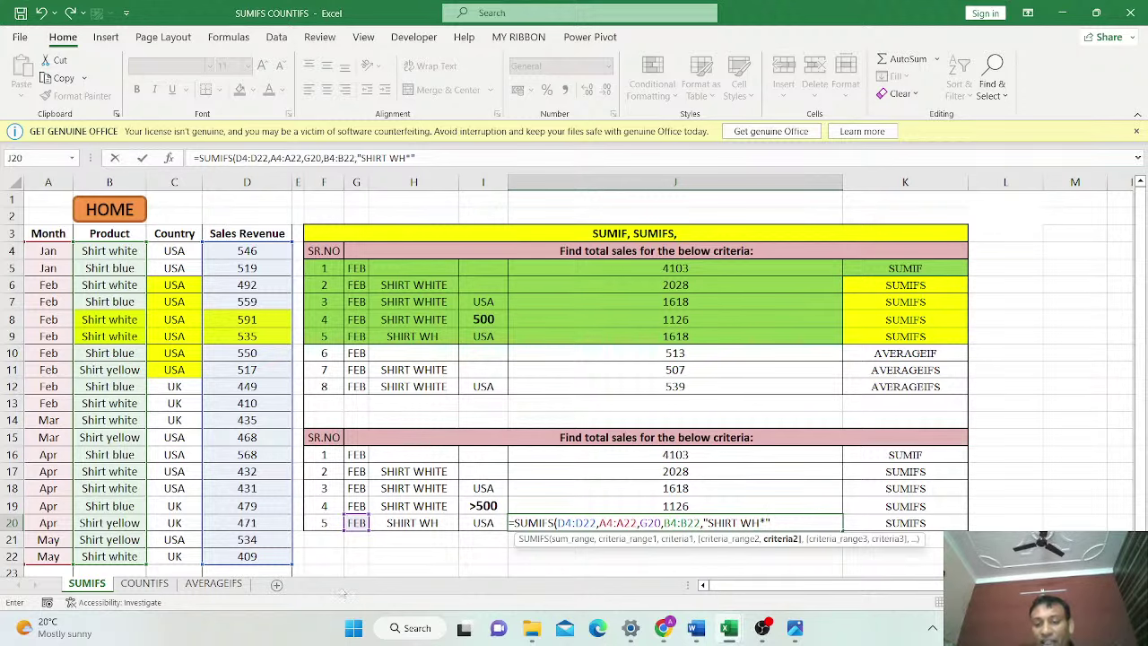
pyautogui.write(',')
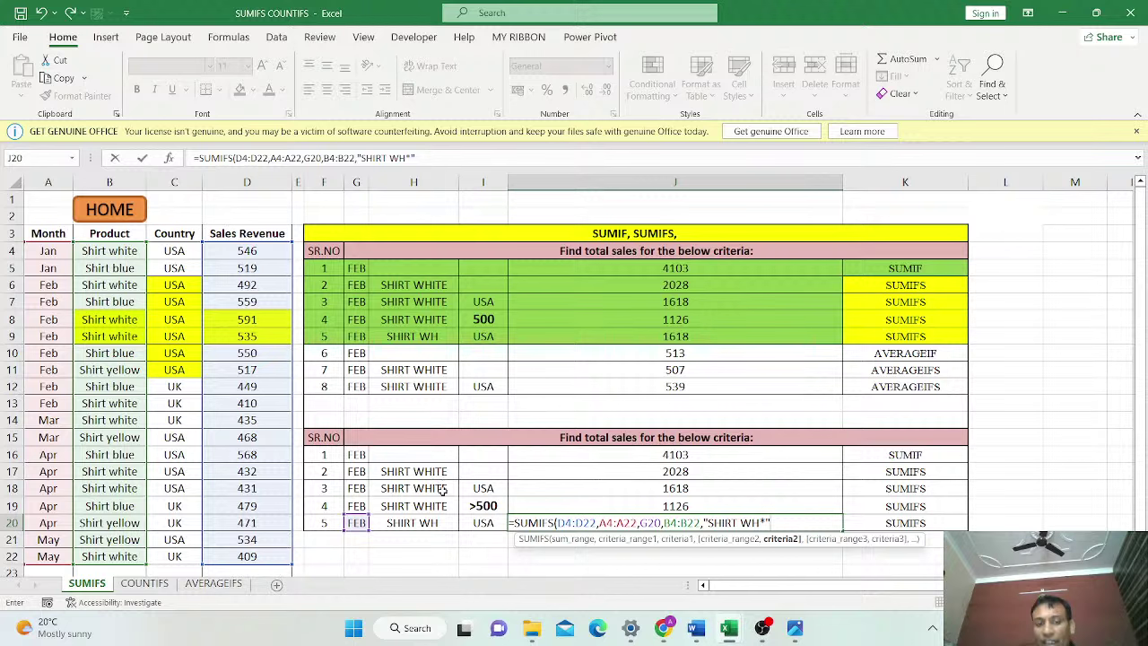
pyautogui.write(',')
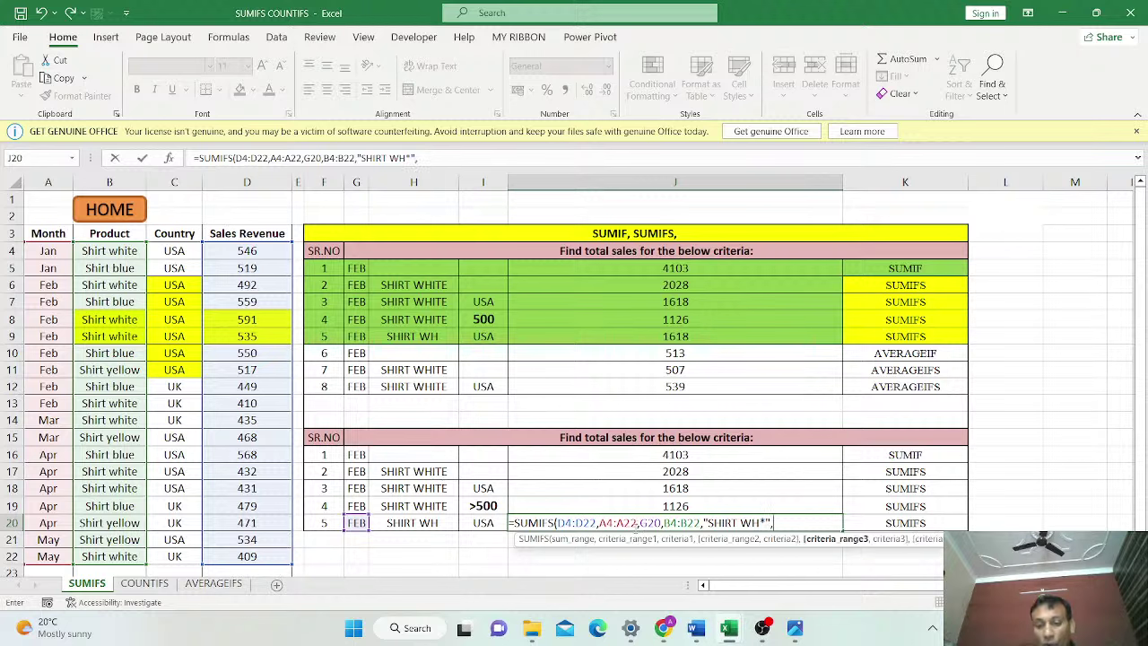
pyautogui.click(444, 522)
pyautogui.press('BackSpace')
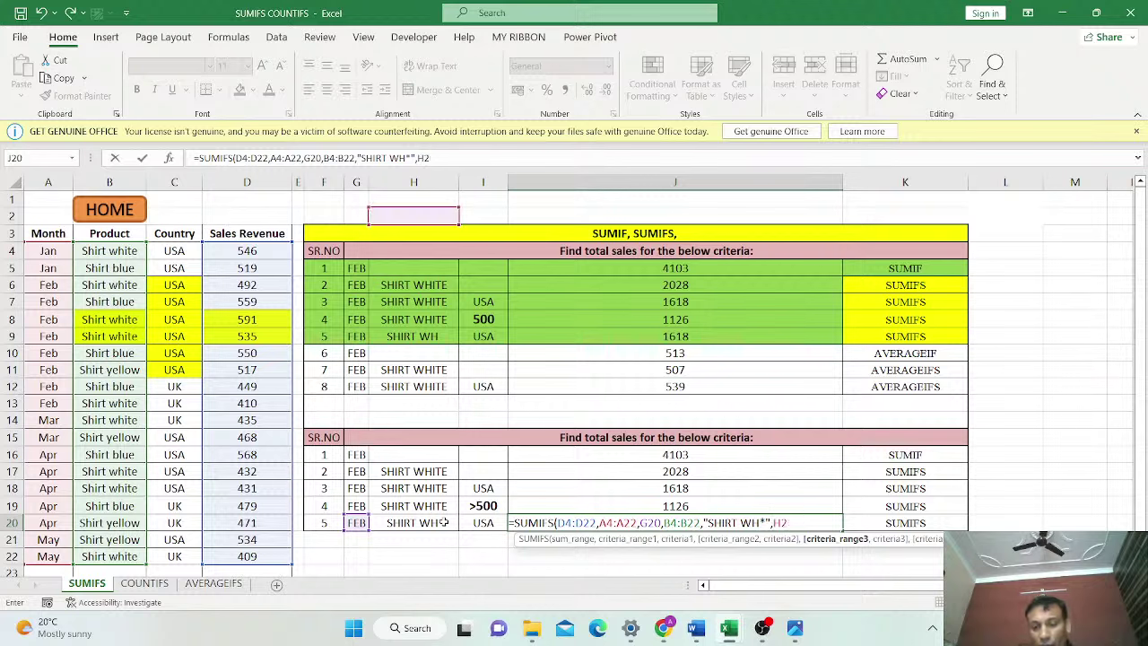
pyautogui.press('BackSpace')
pyautogui.press('BackSpace')
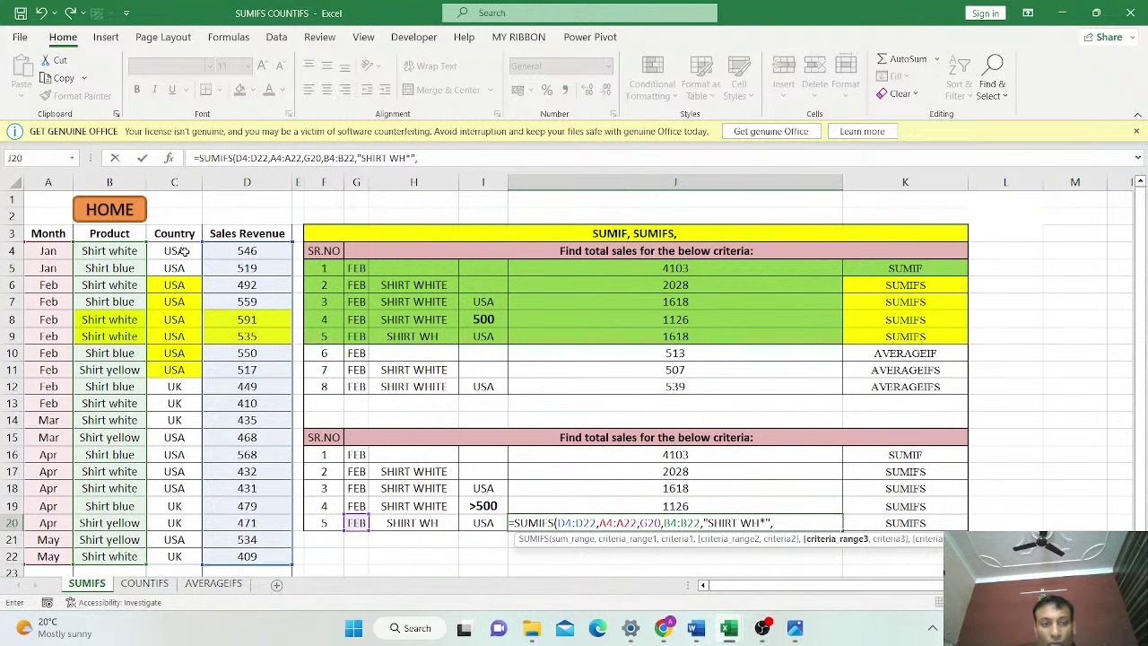
# Add country range C4:C22 matched to I20 as the third criterion and complete the J20 formula
pyautogui.moveTo(174, 250); pyautogui.dragTo(184, 556)
pyautogui.write(',')
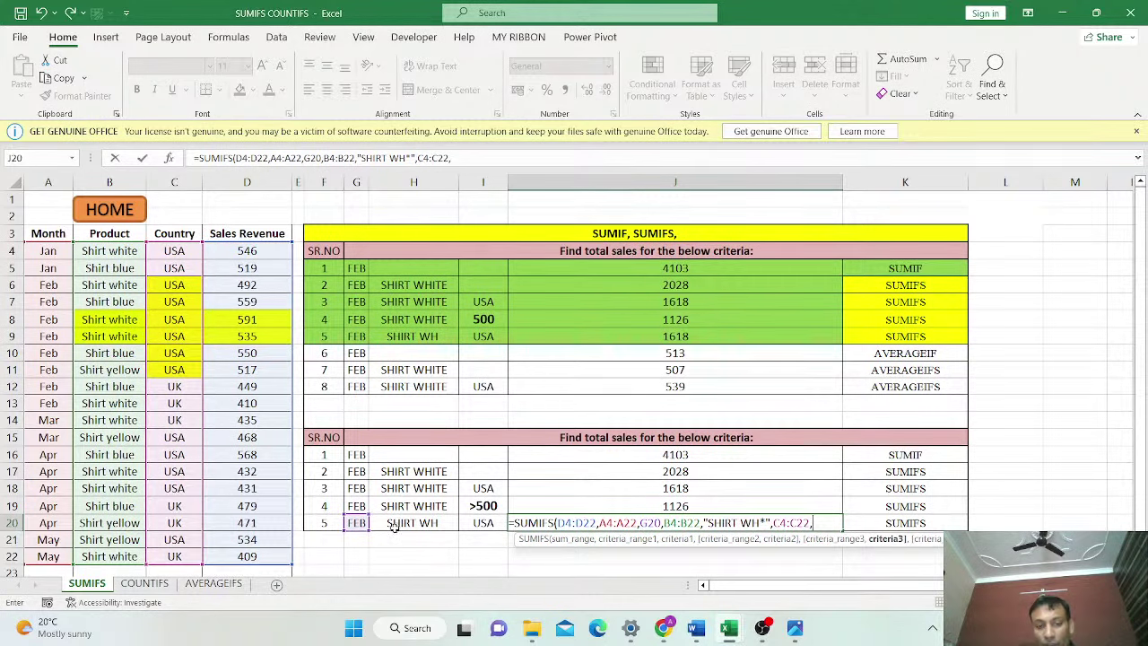
pyautogui.click(483, 524)
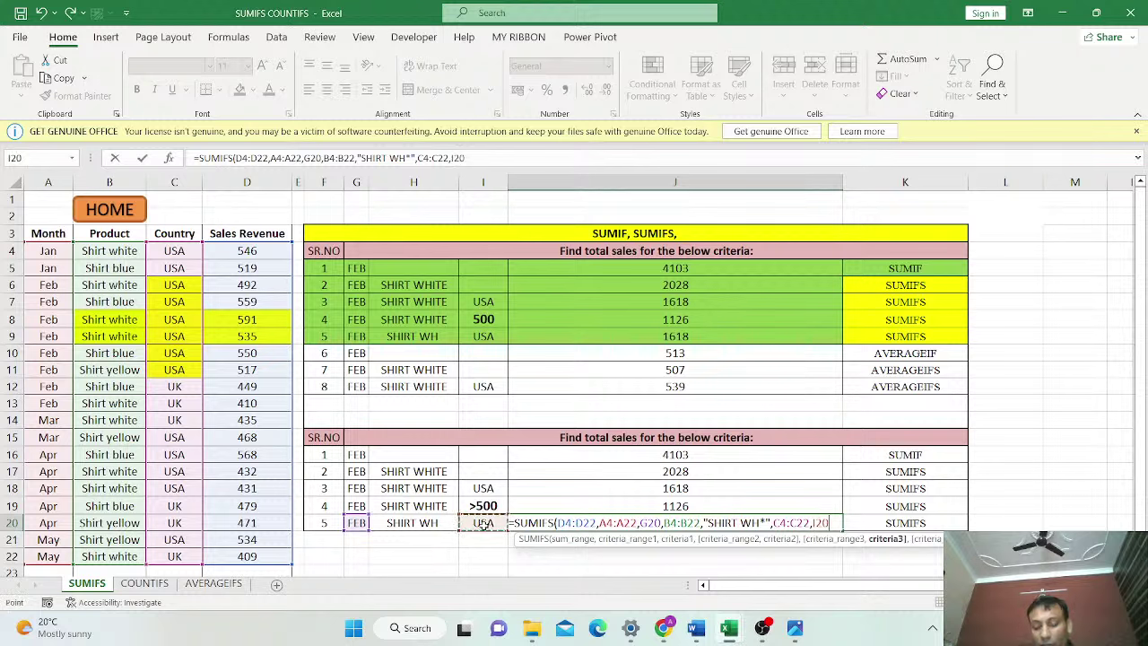
pyautogui.write(')')
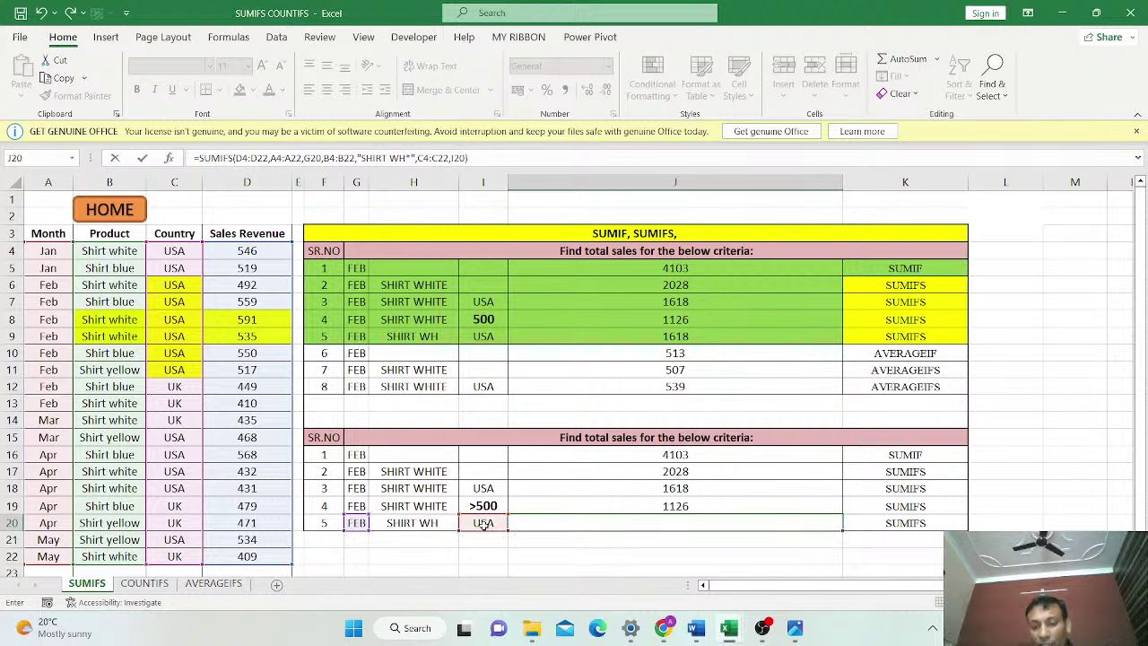
pyautogui.press('Return')
pyautogui.click(705, 524)
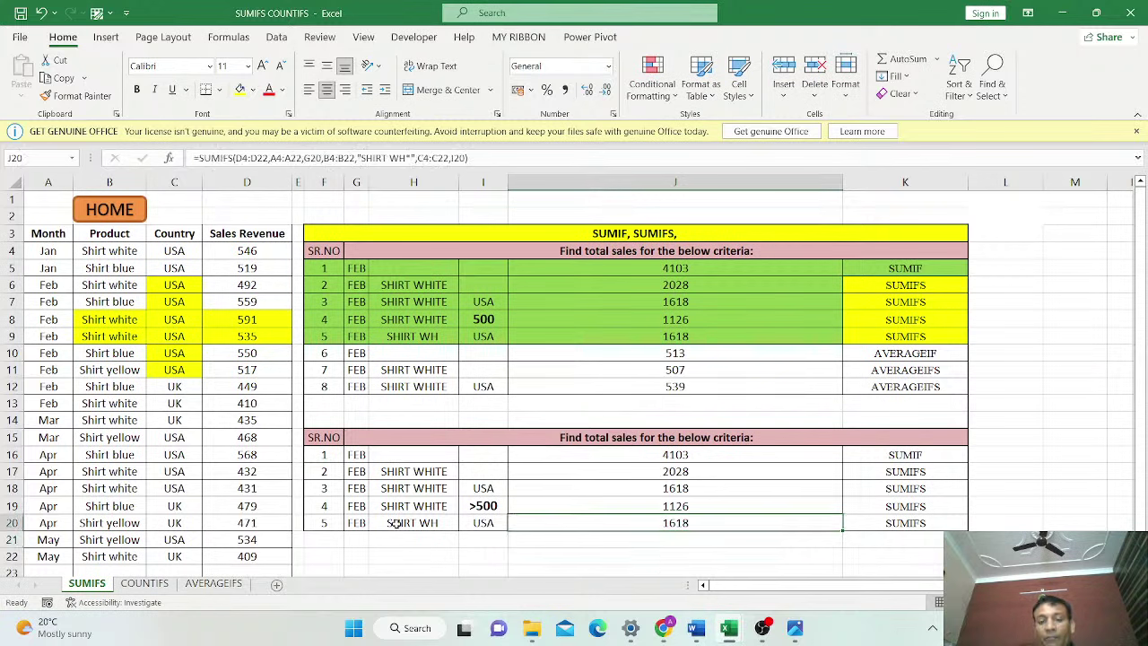
# Replace the "SHIRT WH*" criterion in the J20 formula with a reference to cell H20
pyautogui.doubleClick(646, 516)
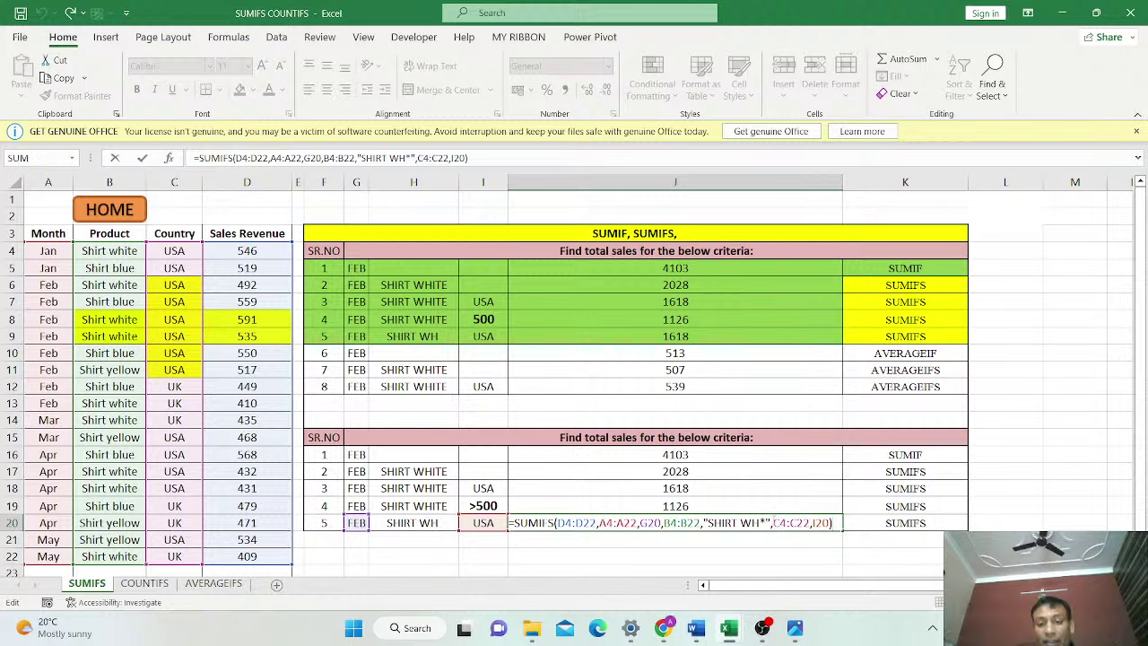
pyautogui.moveTo(772, 523); pyautogui.dragTo(705, 530)
pyautogui.press('BackSpace')
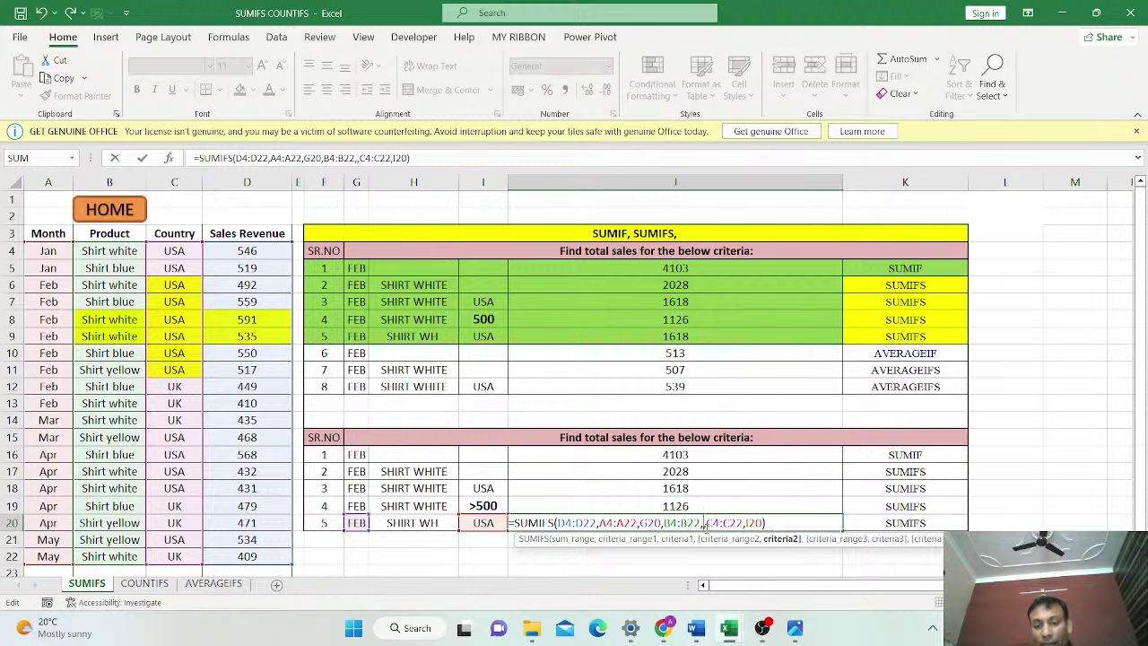
pyautogui.click(434, 525)
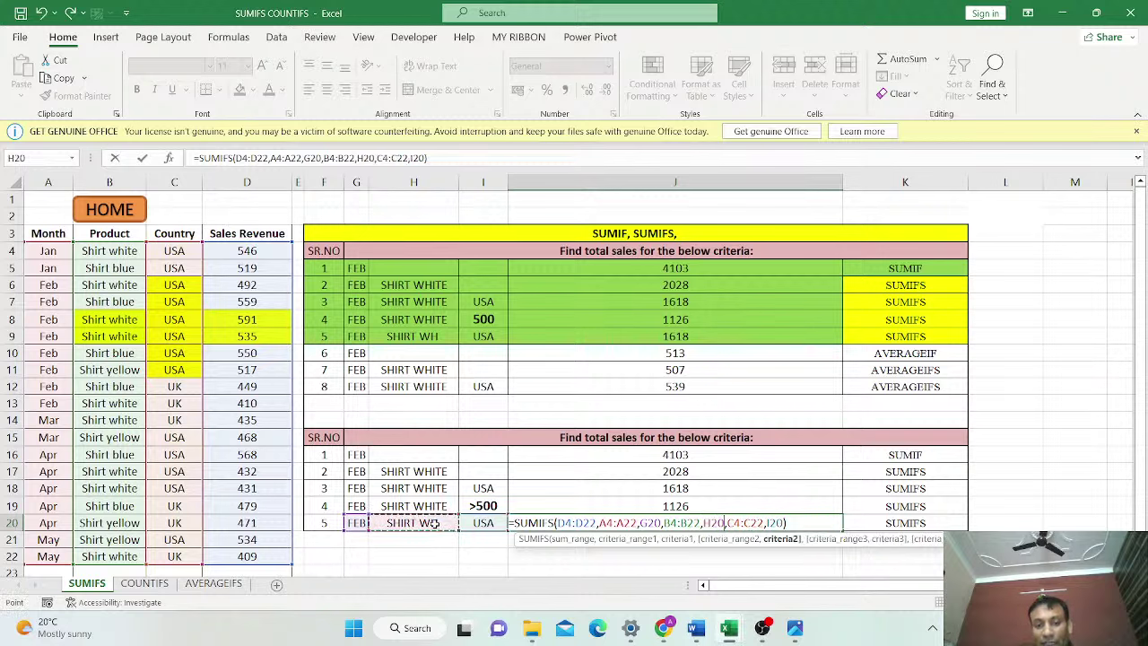
pyautogui.press('Return')
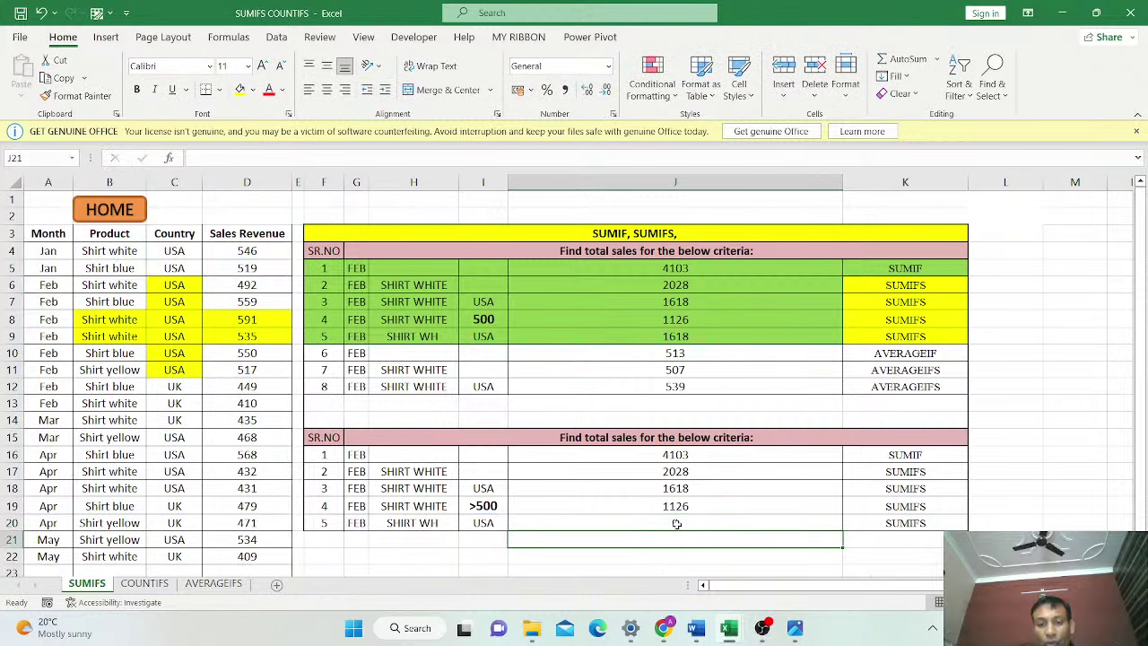
pyautogui.press('Up')
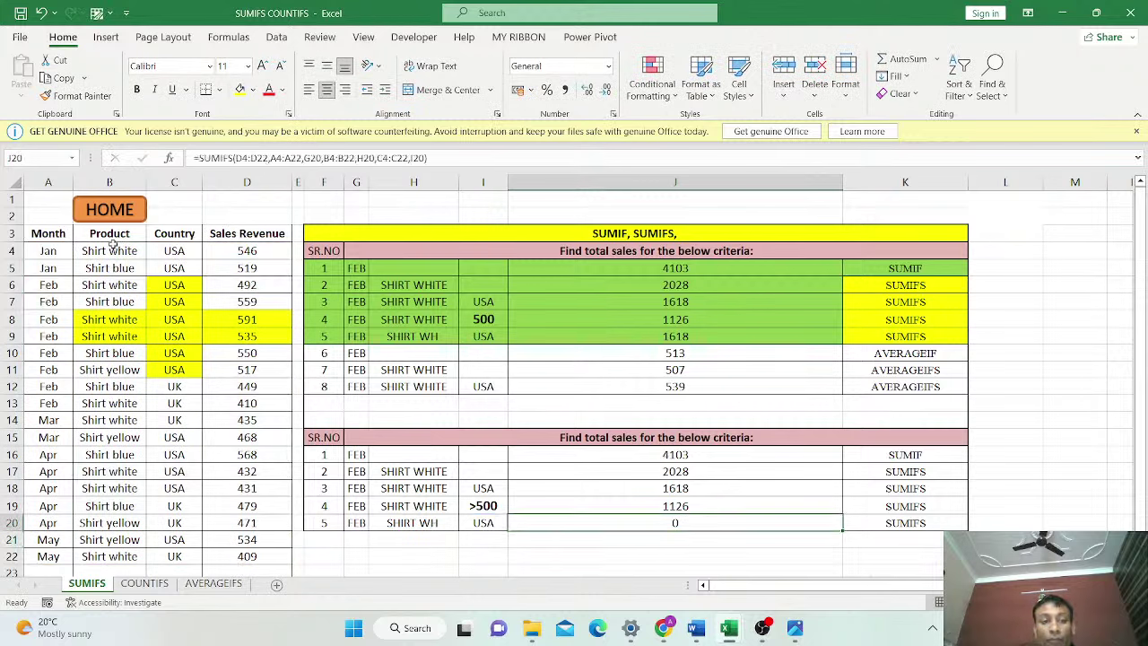
# Shorten the product name in B8 to "Shirt wh" and select J20 to check its total
pyautogui.moveTo(109, 251); pyautogui.dragTo(122, 558)
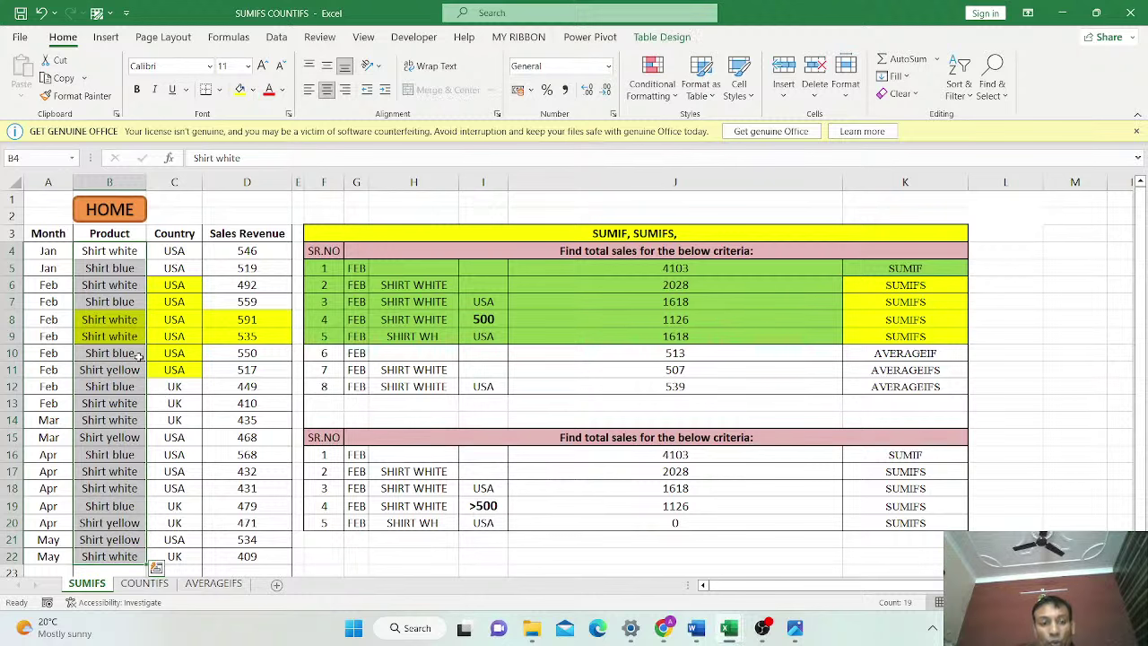
pyautogui.click(131, 319)
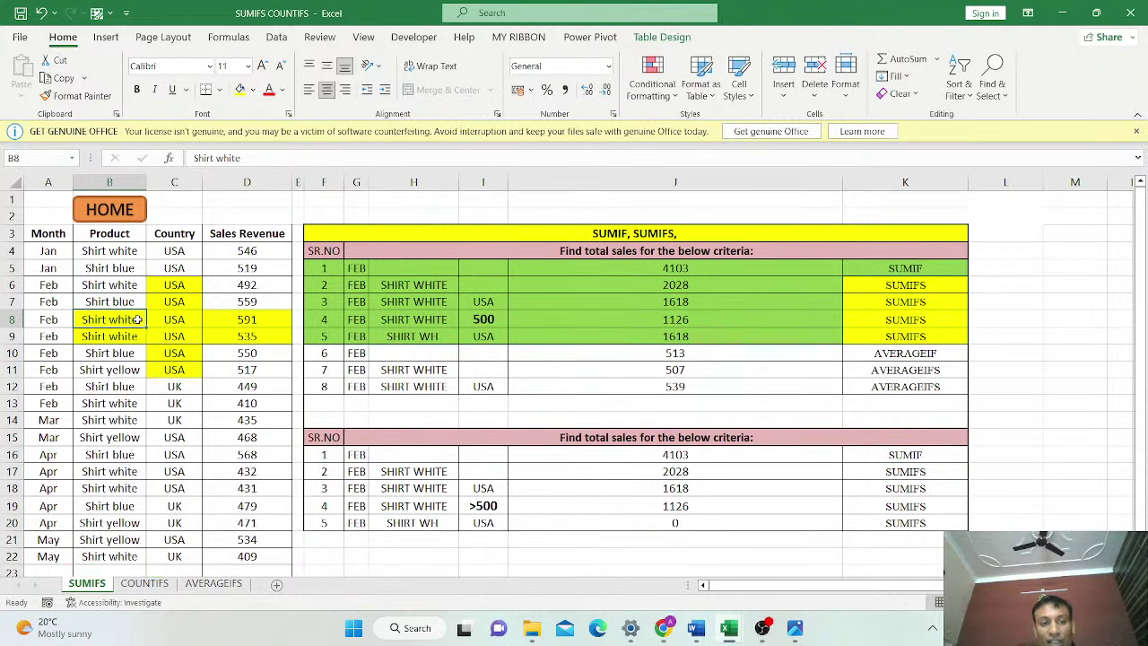
pyautogui.doubleClick(139, 320)
pyautogui.press('BackSpace')
pyautogui.press('BackSpace')
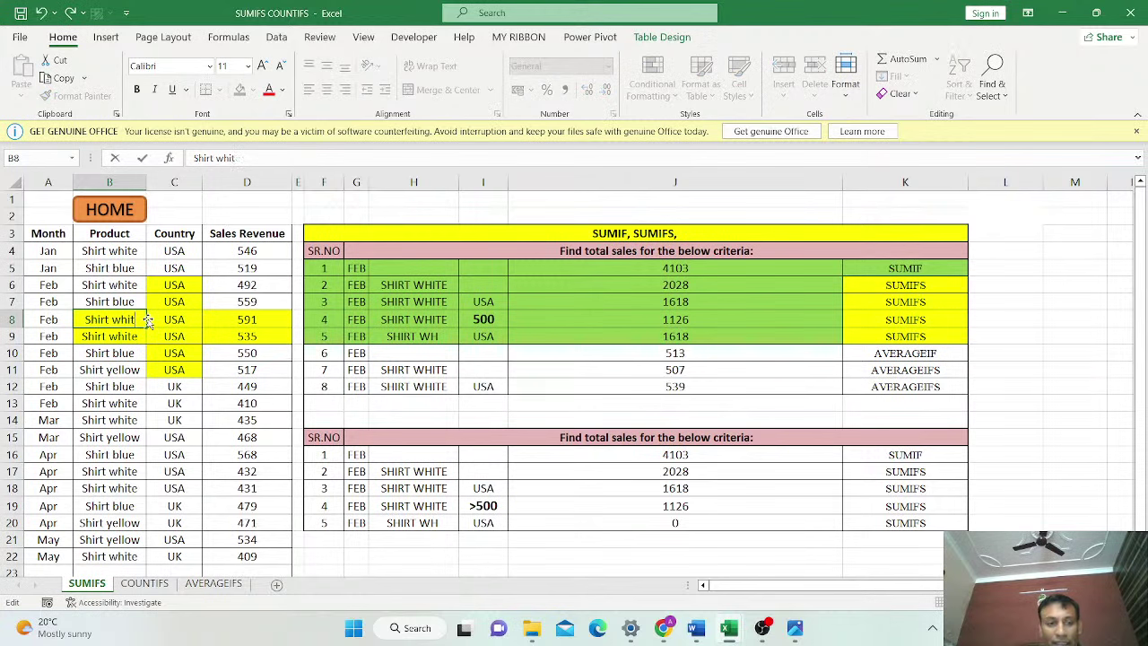
pyautogui.press('BackSpace')
pyautogui.press('Return')
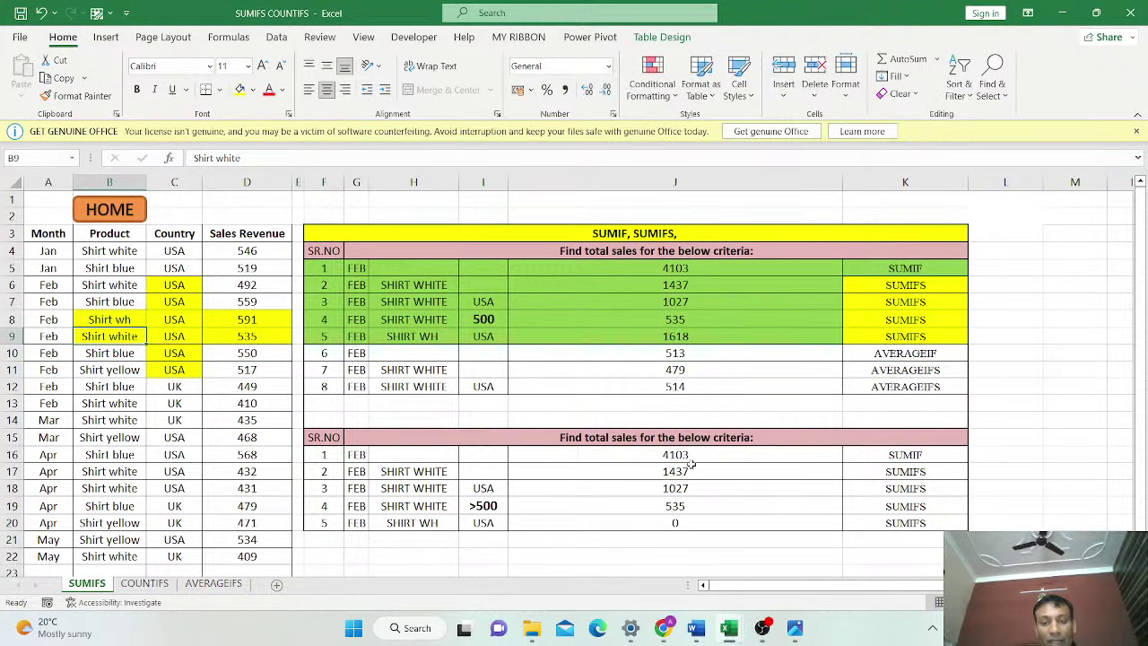
pyautogui.click(699, 526)
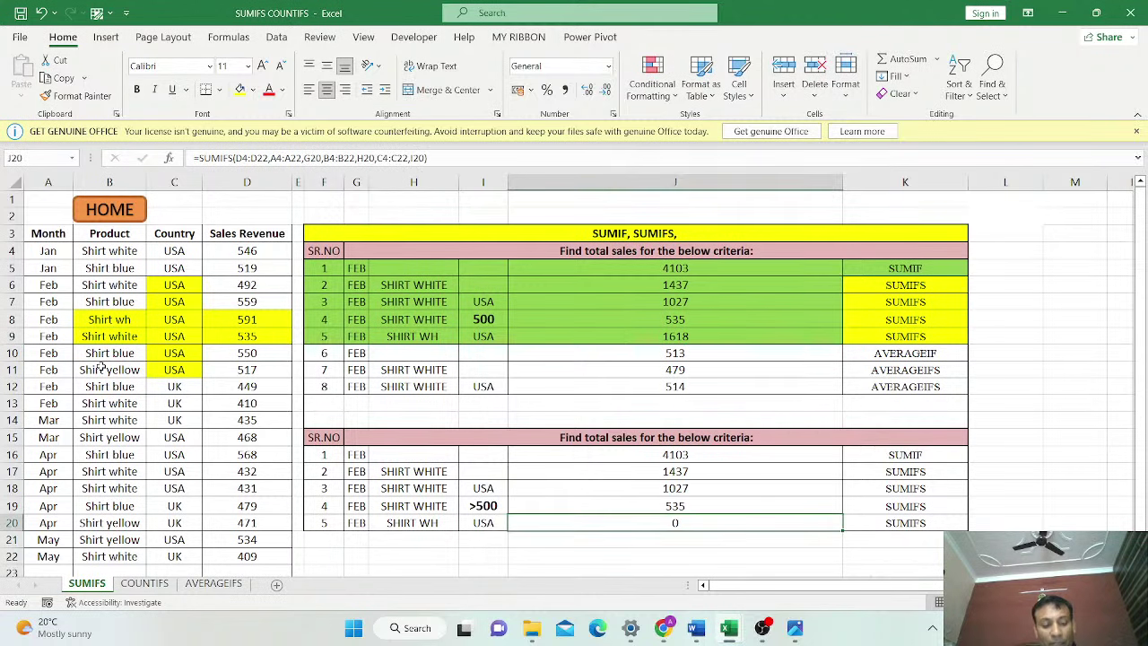
# Undo the product name change in B8 and replace the H20 criterion in the J20 formula with the wildcard "SHIRT WH*"
pyautogui.hotkey('ctrl', 'z')
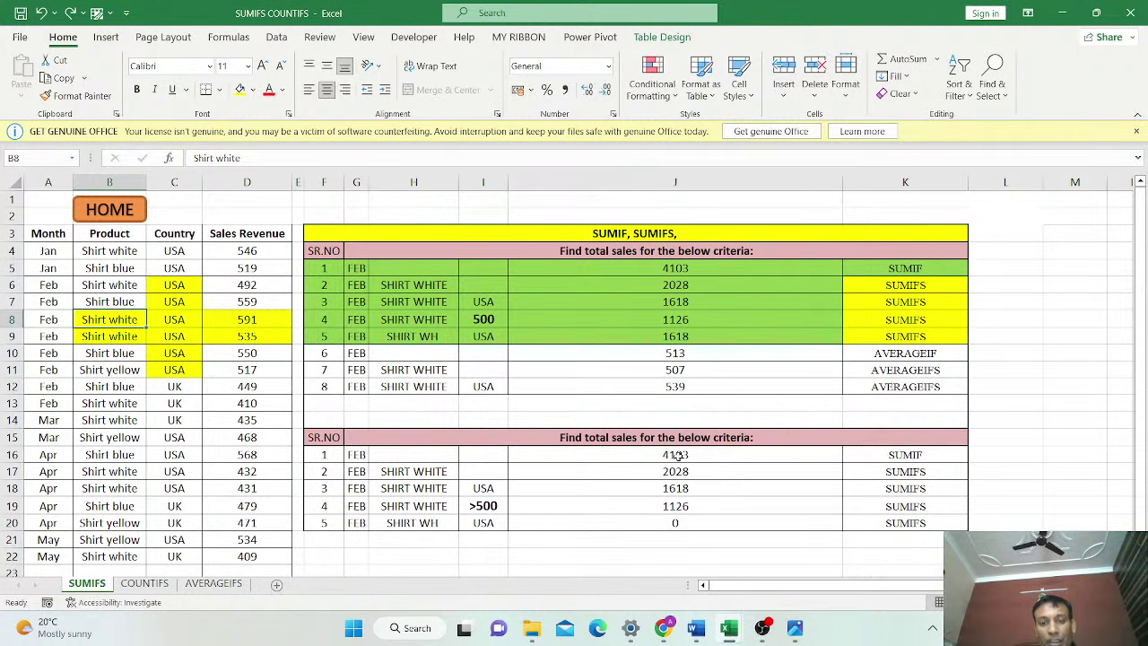
pyautogui.click(679, 524)
pyautogui.doubleClick(679, 521)
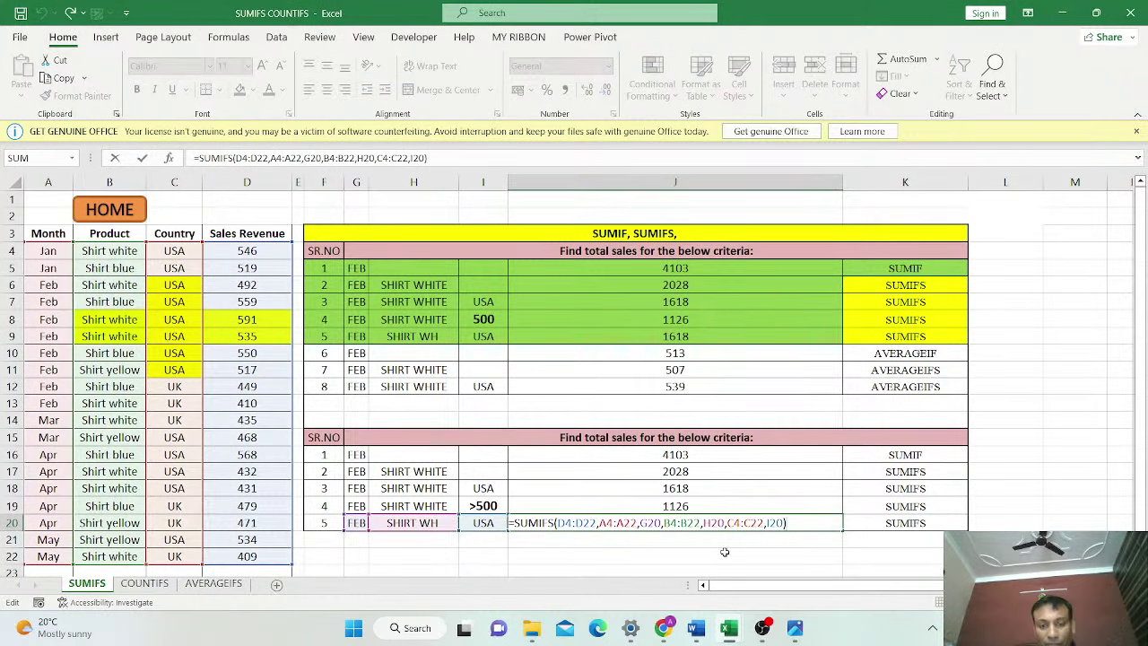
pyautogui.click(725, 523)
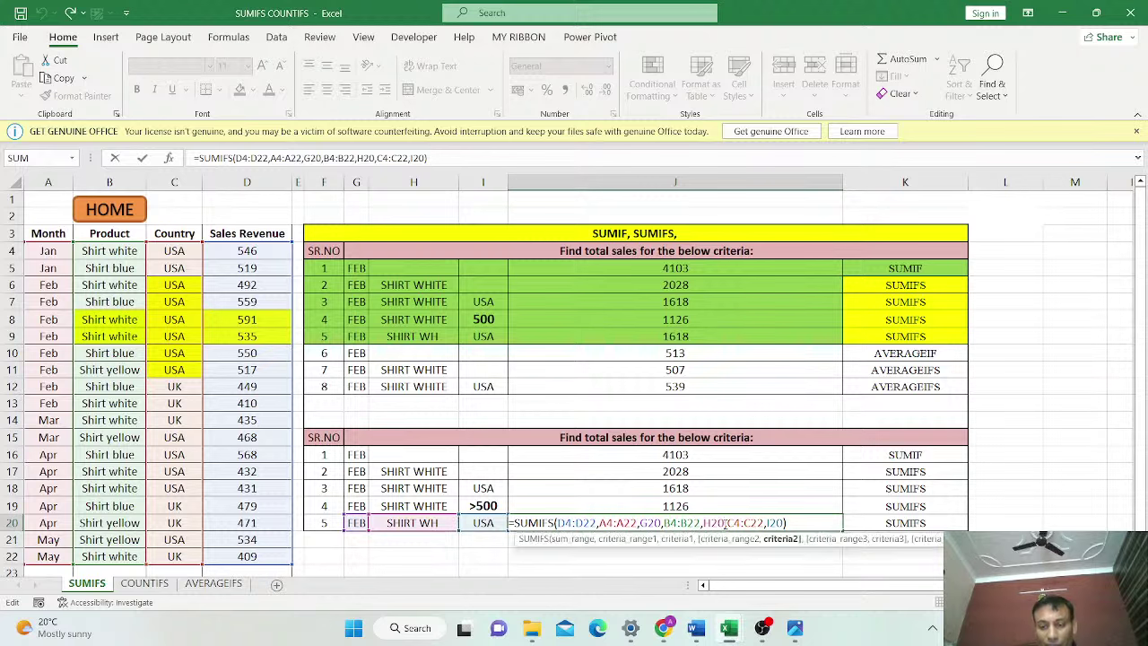
pyautogui.press('BackSpace')
pyautogui.press('BackSpace')
pyautogui.press('BackSpace')
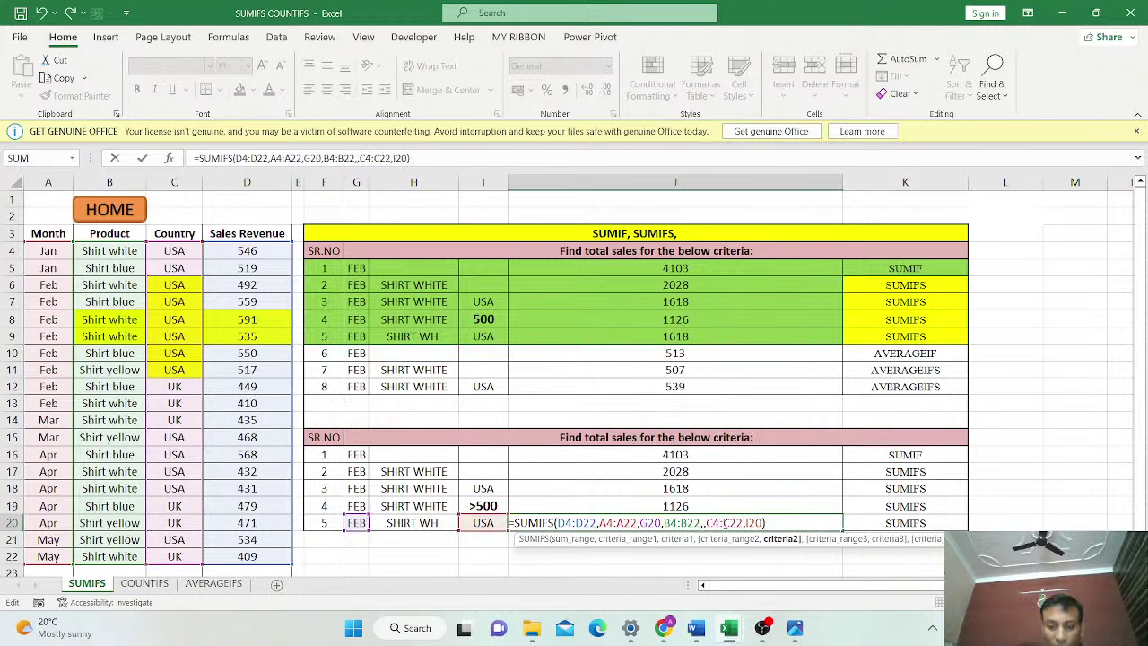
pyautogui.write('"SHIRT')
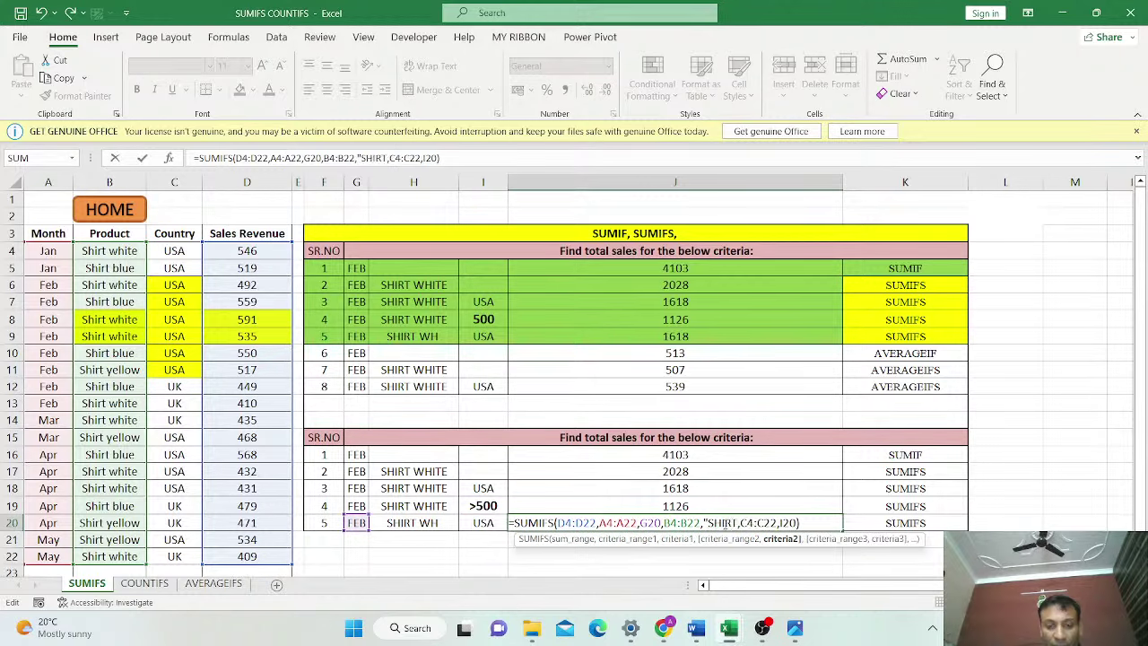
pyautogui.write(' WH')
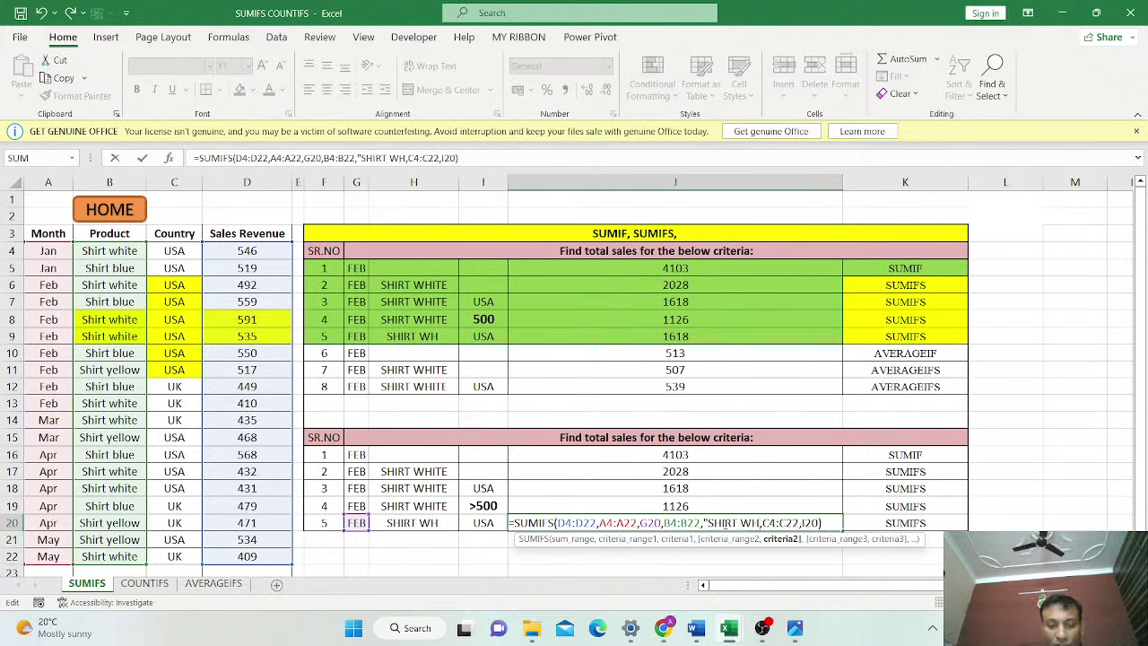
pyautogui.write('*"')
pyautogui.write('"')
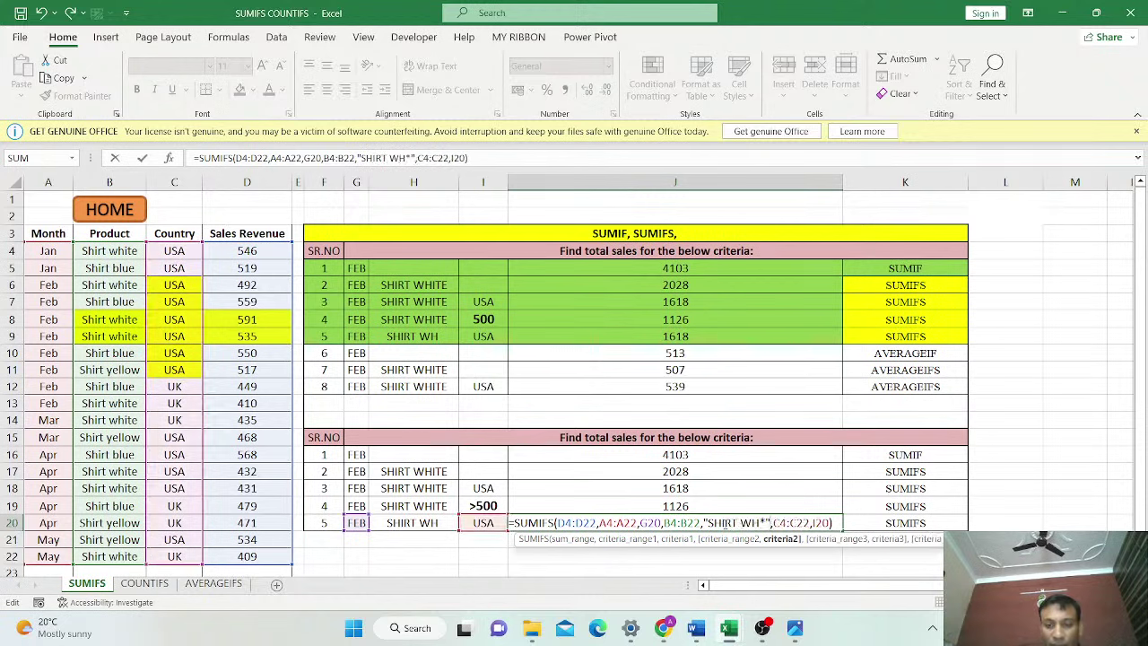
pyautogui.press('Return')
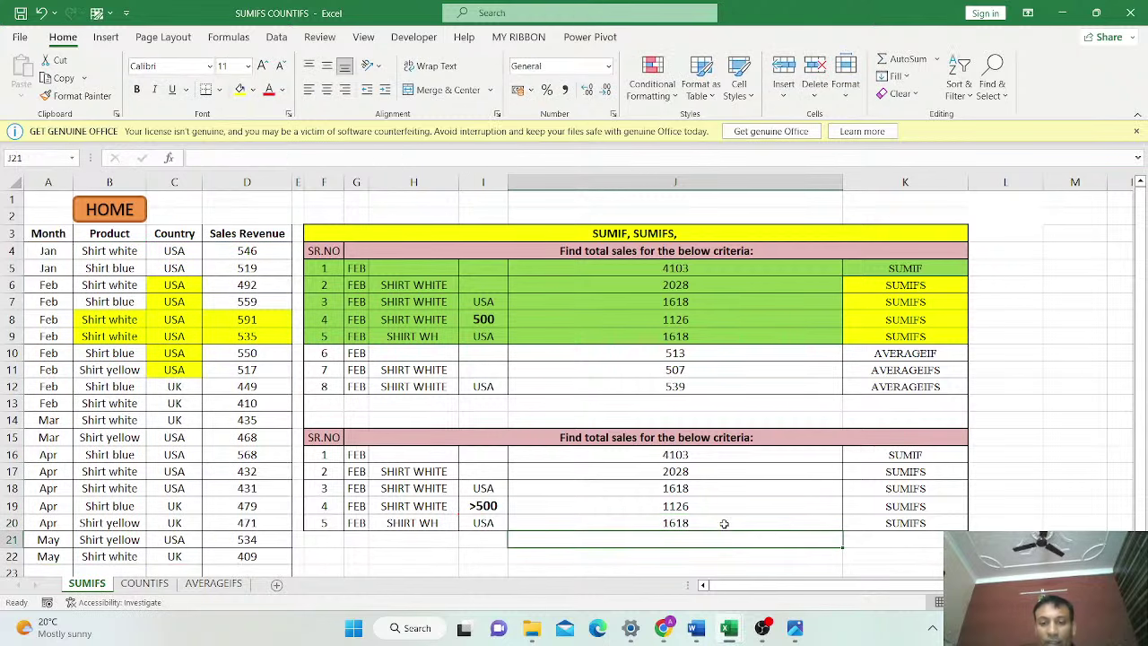
pyautogui.click(720, 523)
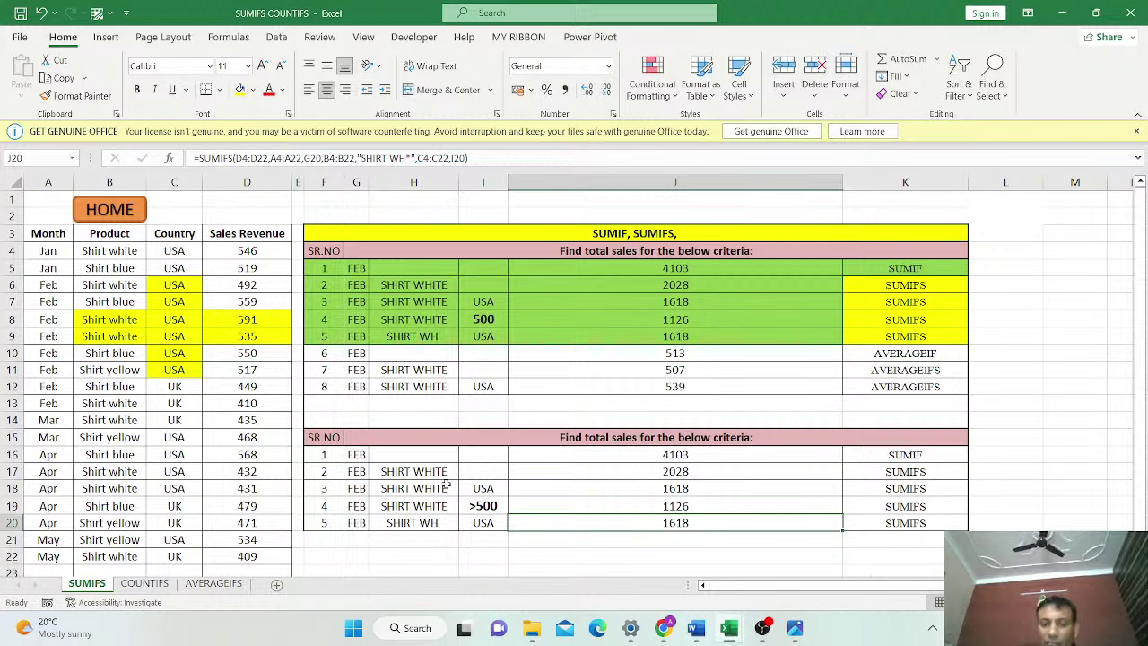
# Return from the SUMIFS workbook to the topic summary sheet and open the SUMPRODUCT topic
pyautogui.moveTo(315, 434); pyautogui.dragTo(885, 523)
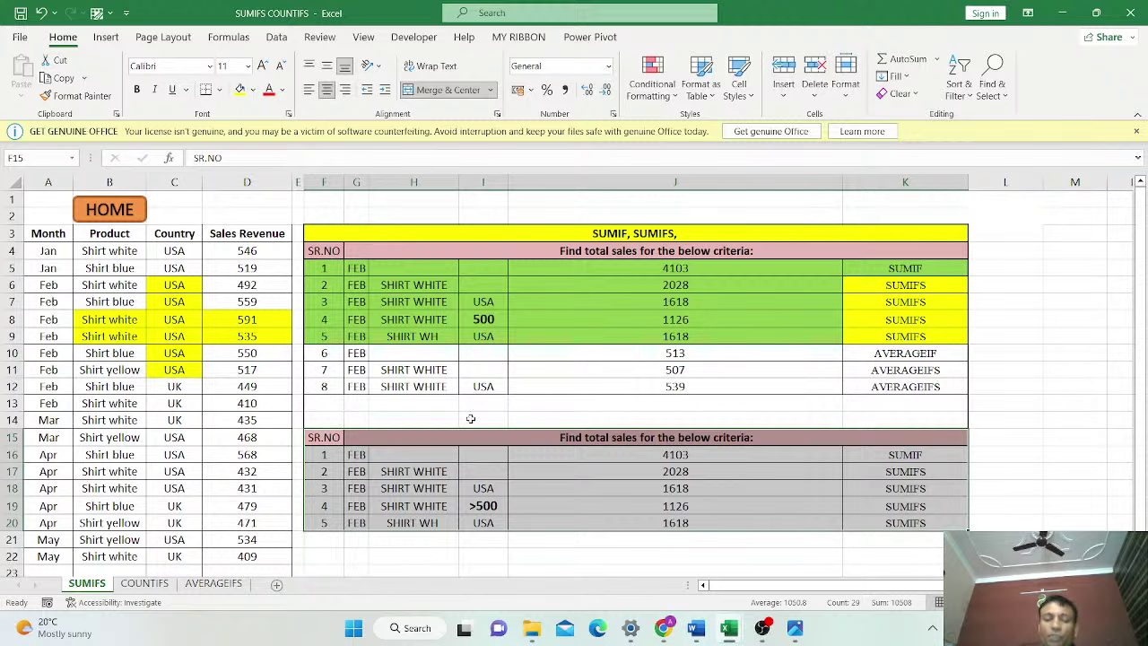
pyautogui.click(115, 216)
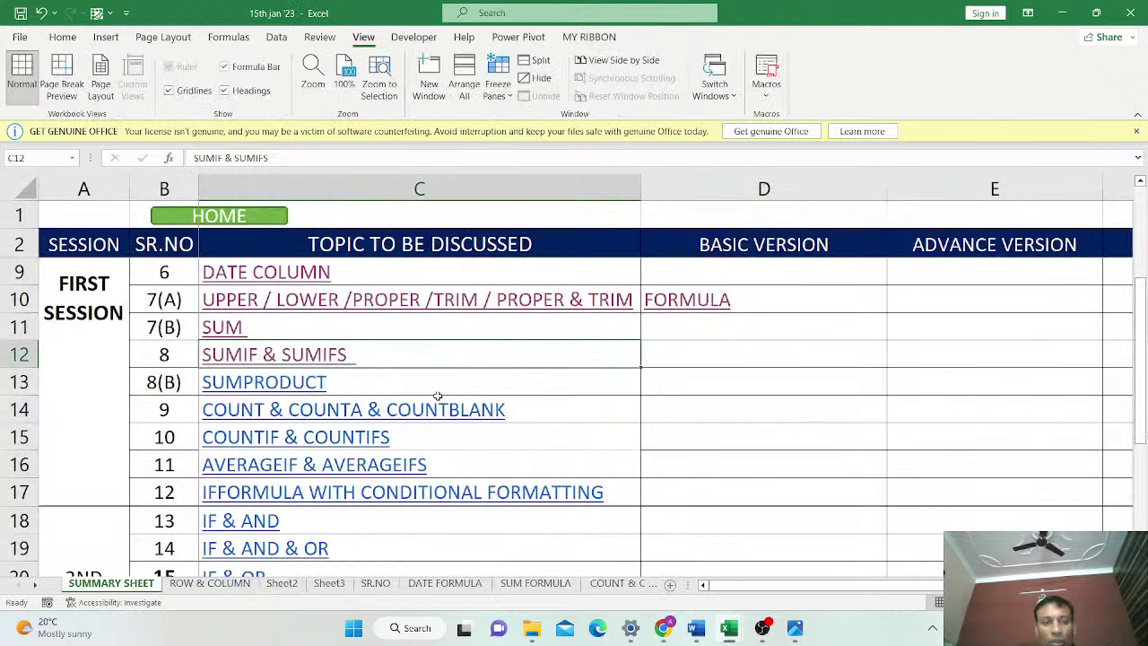
pyautogui.scroll(2, 438, 396)
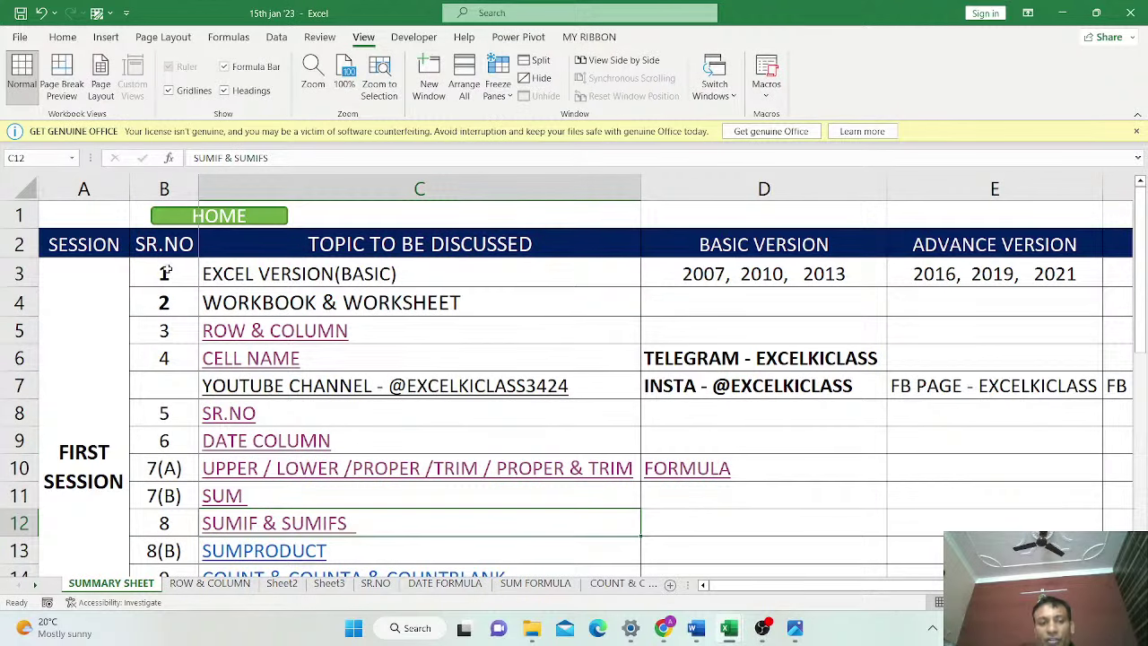
pyautogui.moveTo(166, 272); pyautogui.dragTo(962, 489)
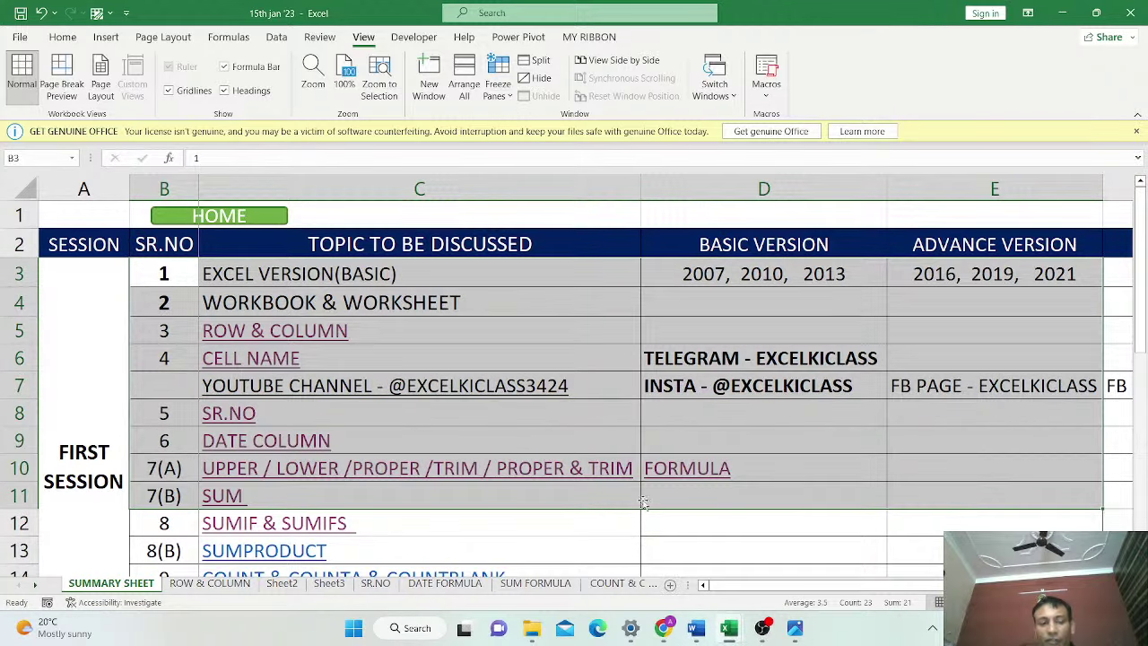
pyautogui.click(366, 529)
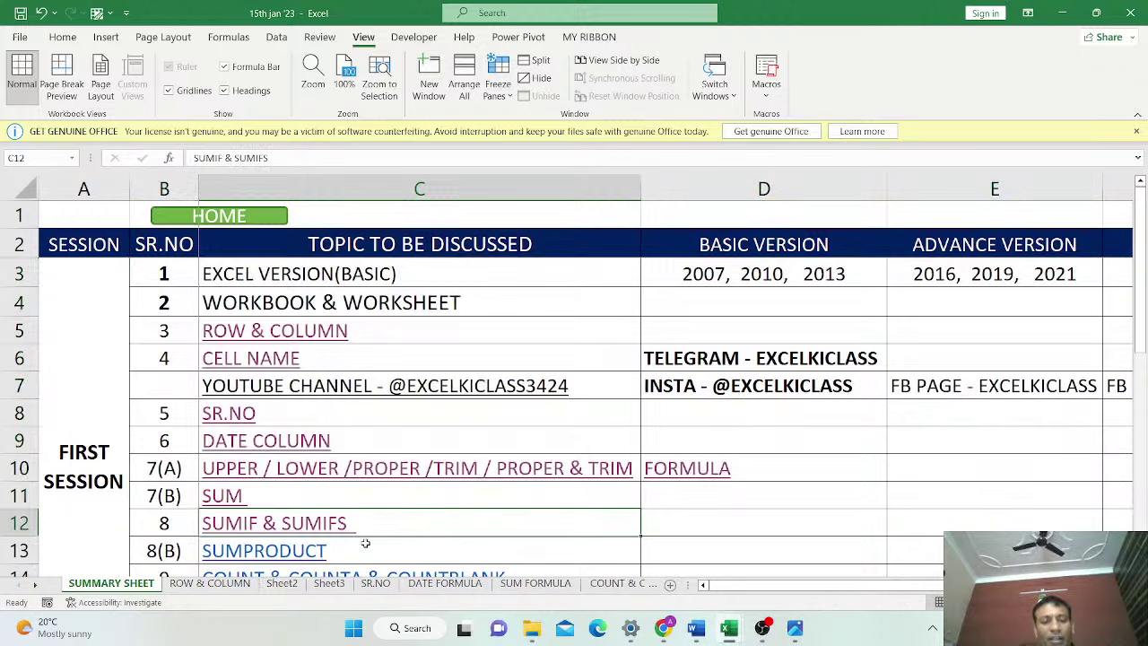
pyautogui.scroll(-2, 365, 543)
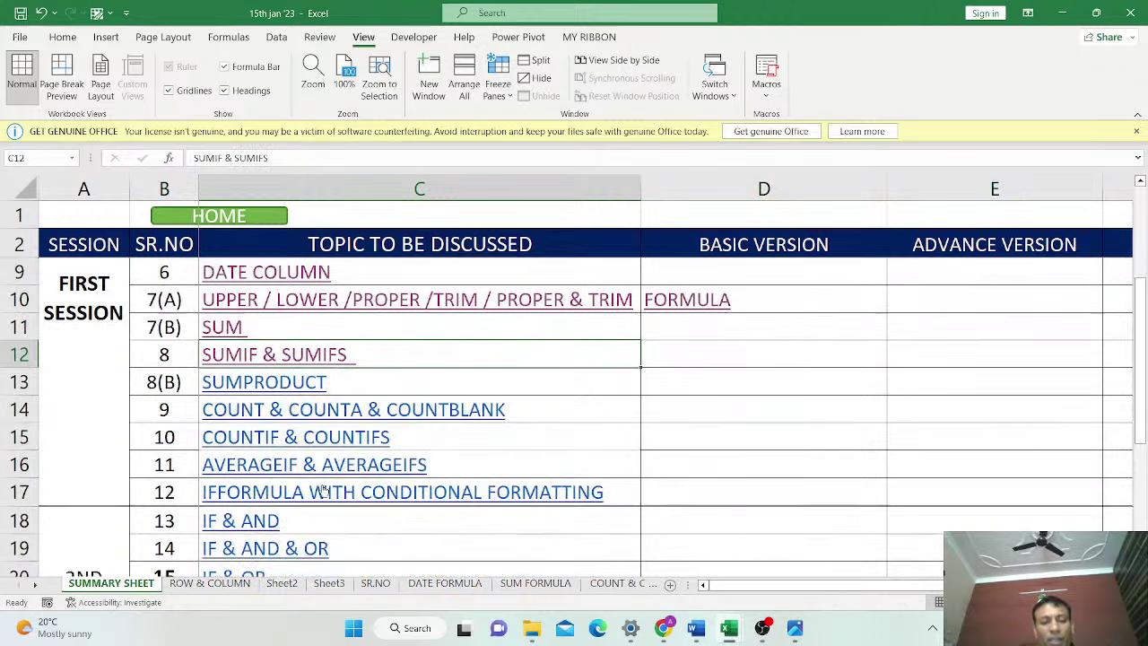
pyautogui.click(257, 384)
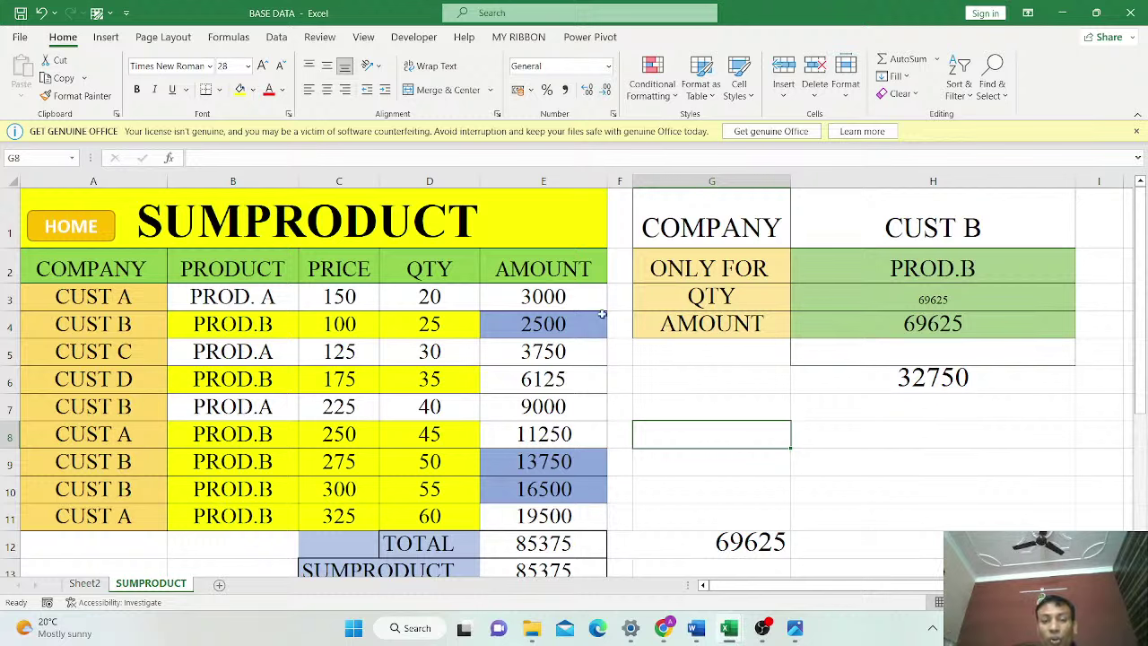
# Clear the AMOUNT values in E3:E11 and the TOTAL formula in E12
pyautogui.moveTo(576, 297); pyautogui.dragTo(575, 514)
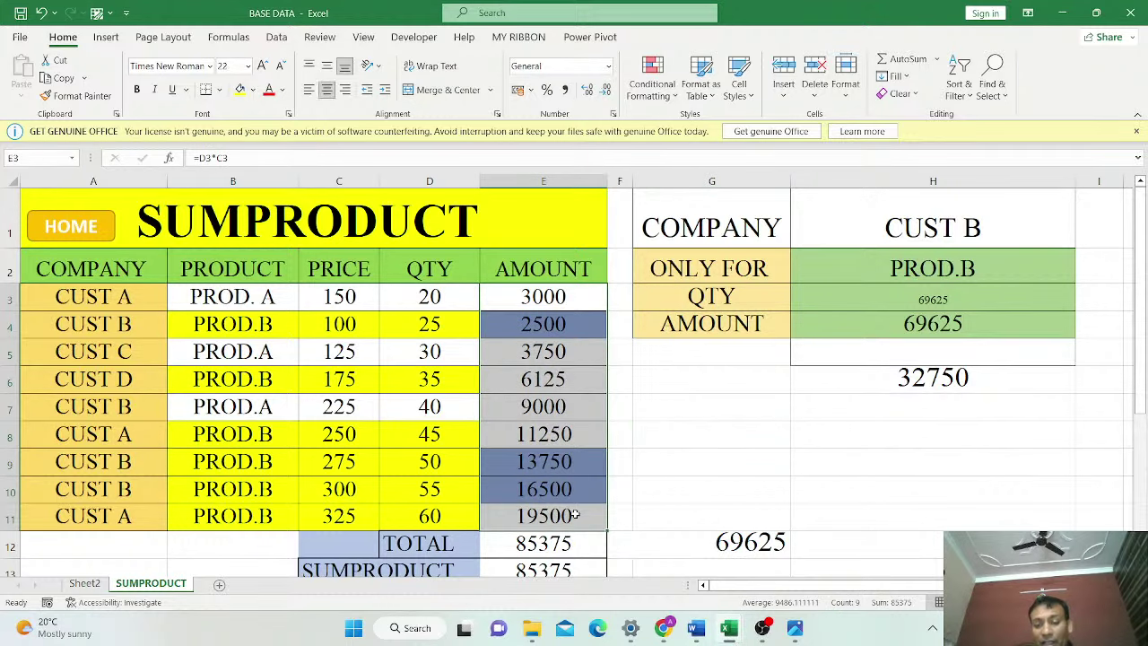
pyautogui.press('Delete')
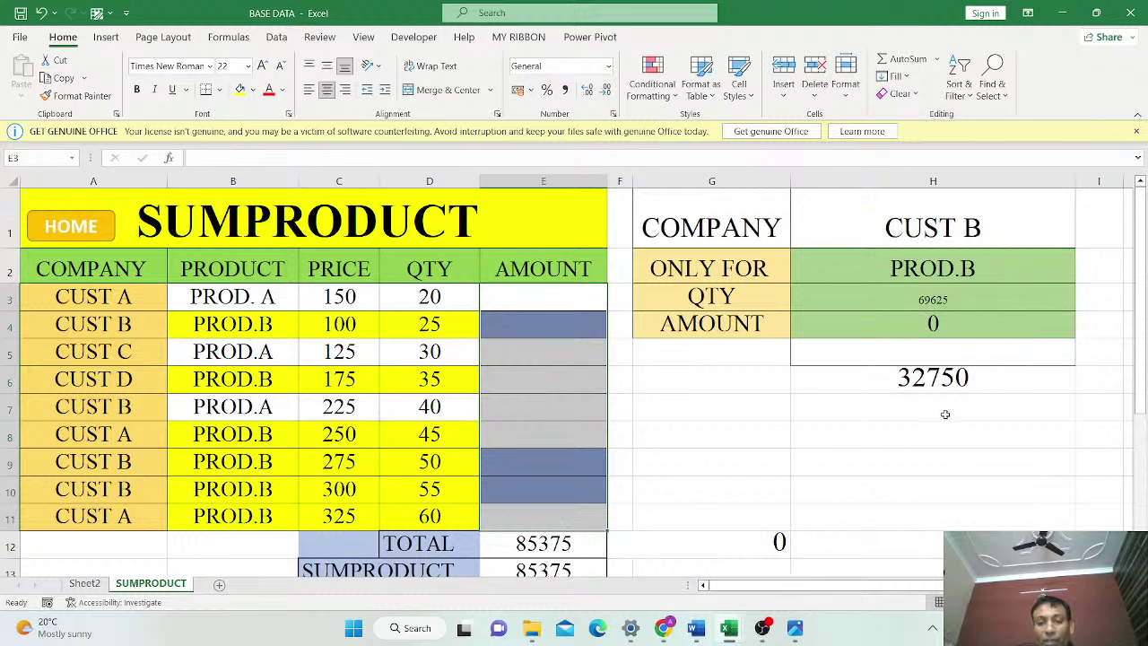
pyautogui.click(556, 545)
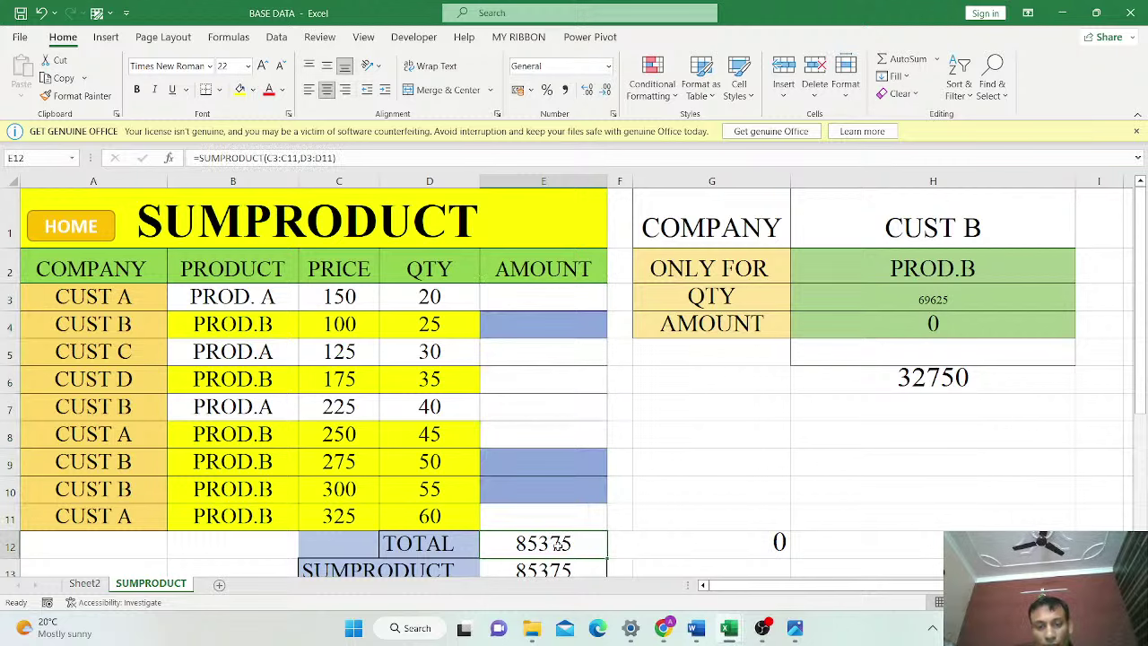
pyautogui.press('Delete')
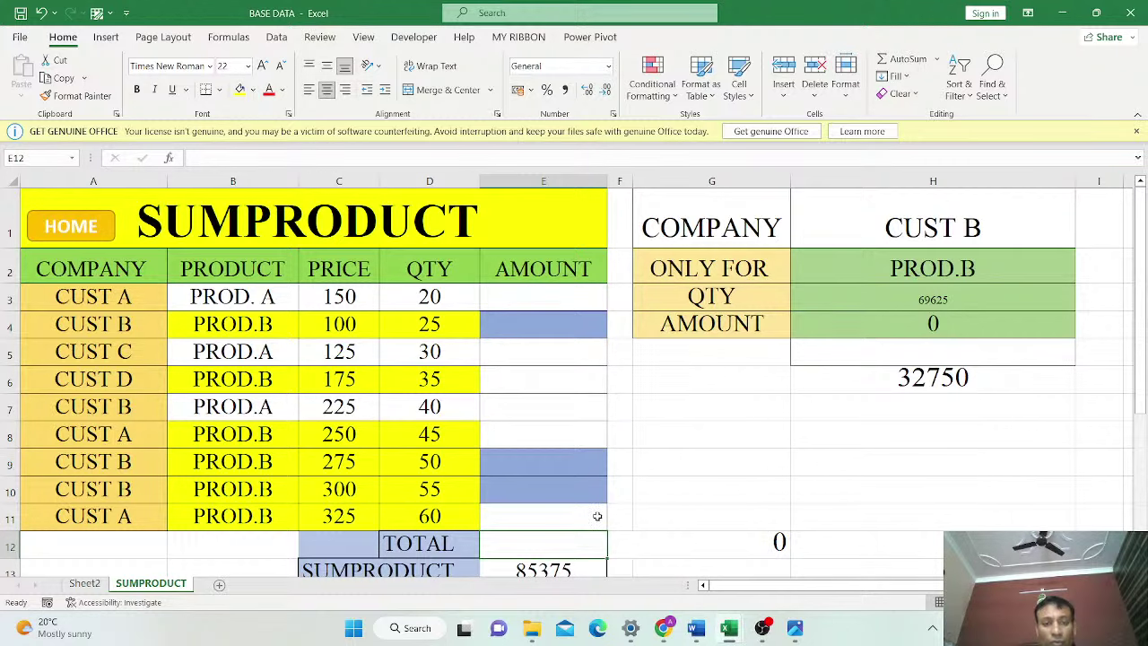
pyautogui.scroll(-1, 596, 516)
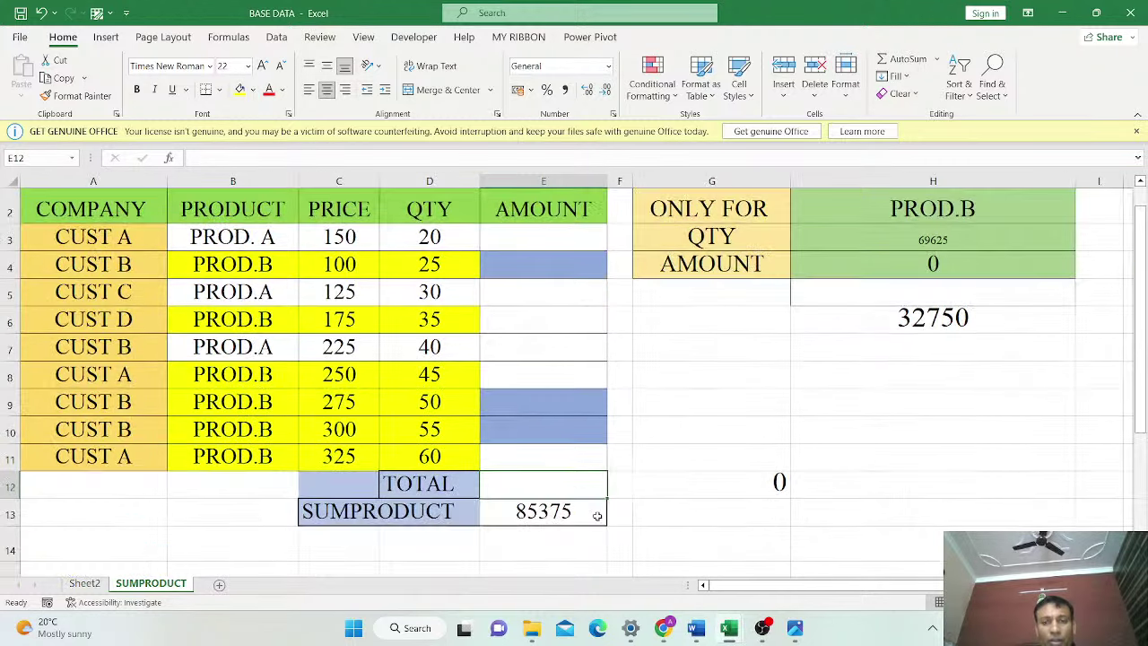
pyautogui.scroll(1, 596, 516)
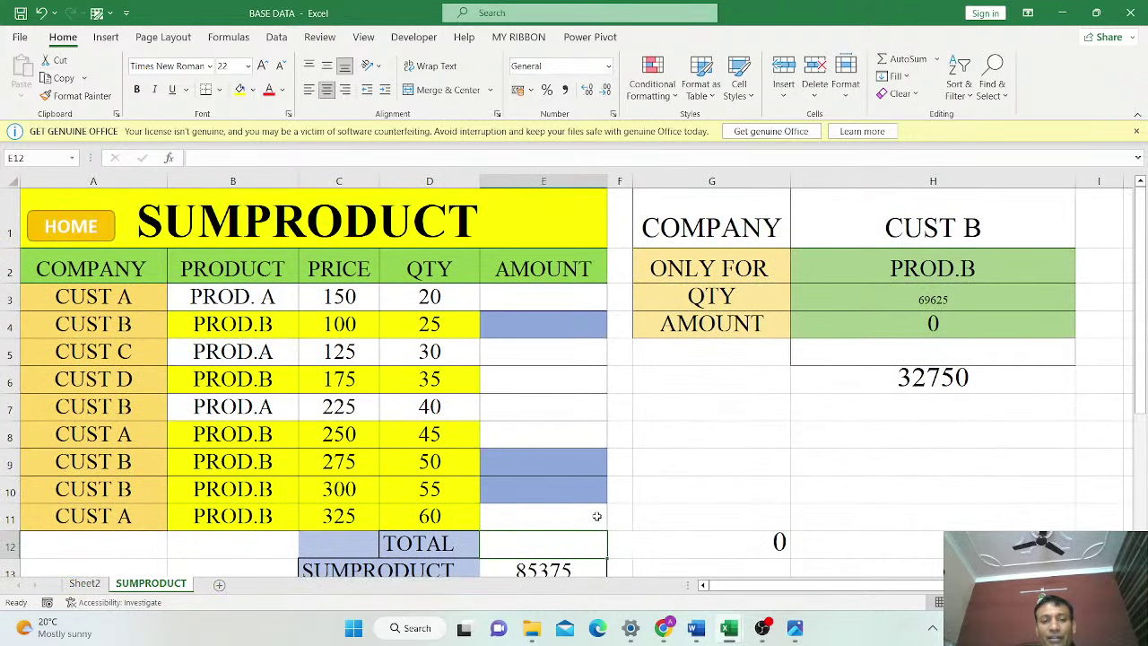
pyautogui.click(548, 297)
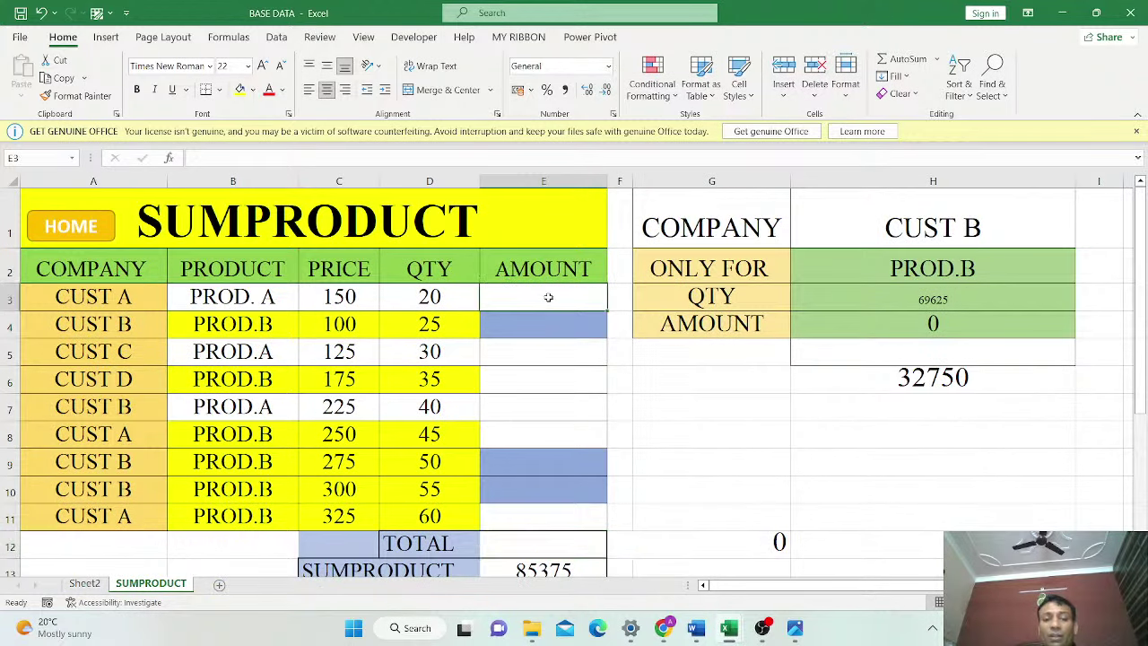
pyautogui.write('=')
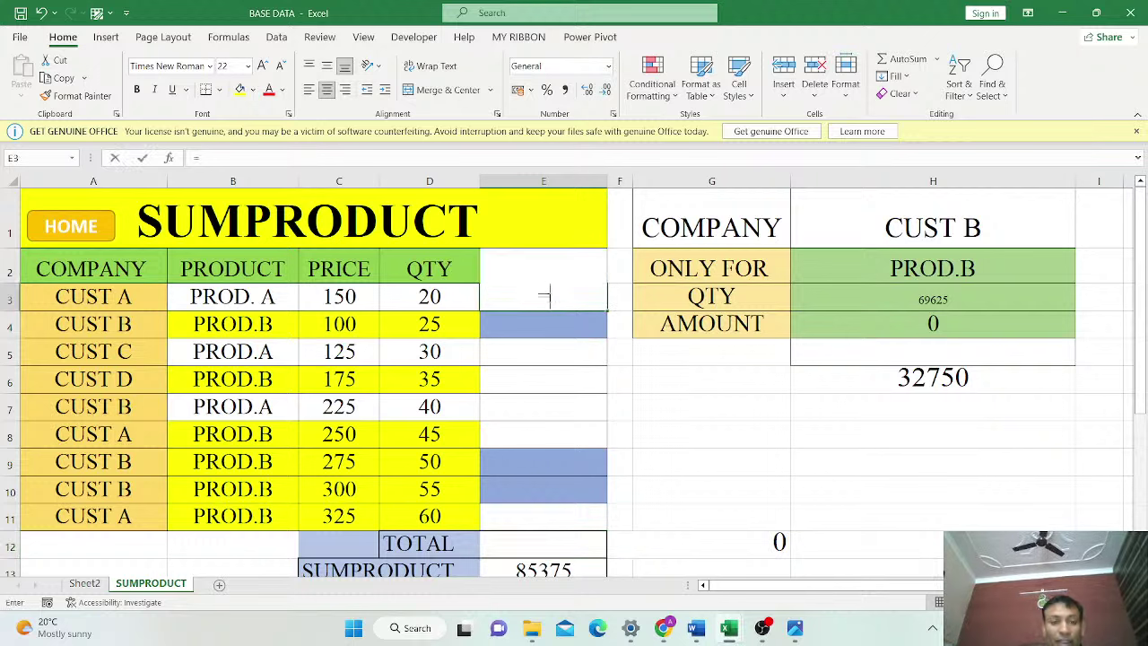
pyautogui.press('Escape')
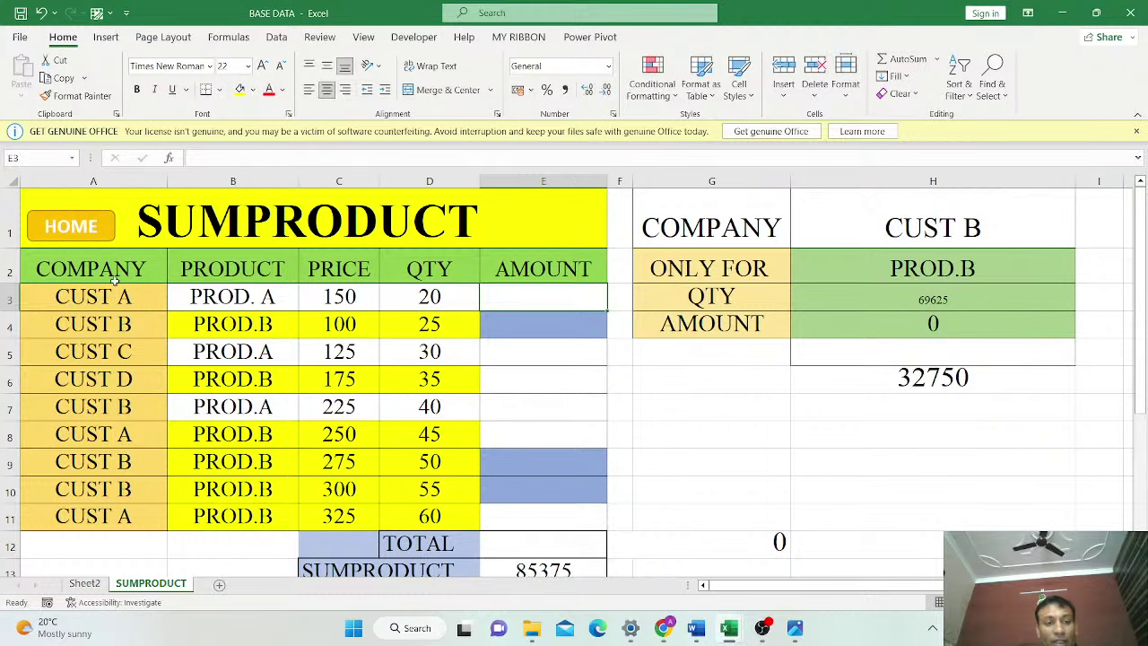
# Calculate the first row's amount in E3 as price times quantity with the formula =C3*D3
pyautogui.click(114, 280)
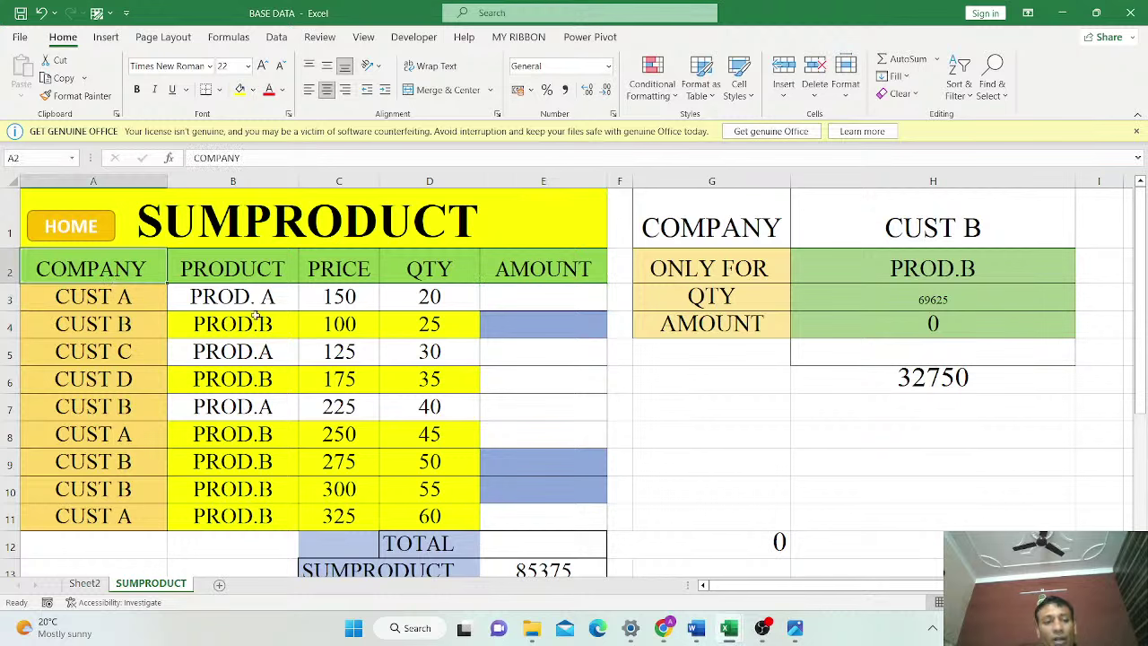
pyautogui.click(358, 274)
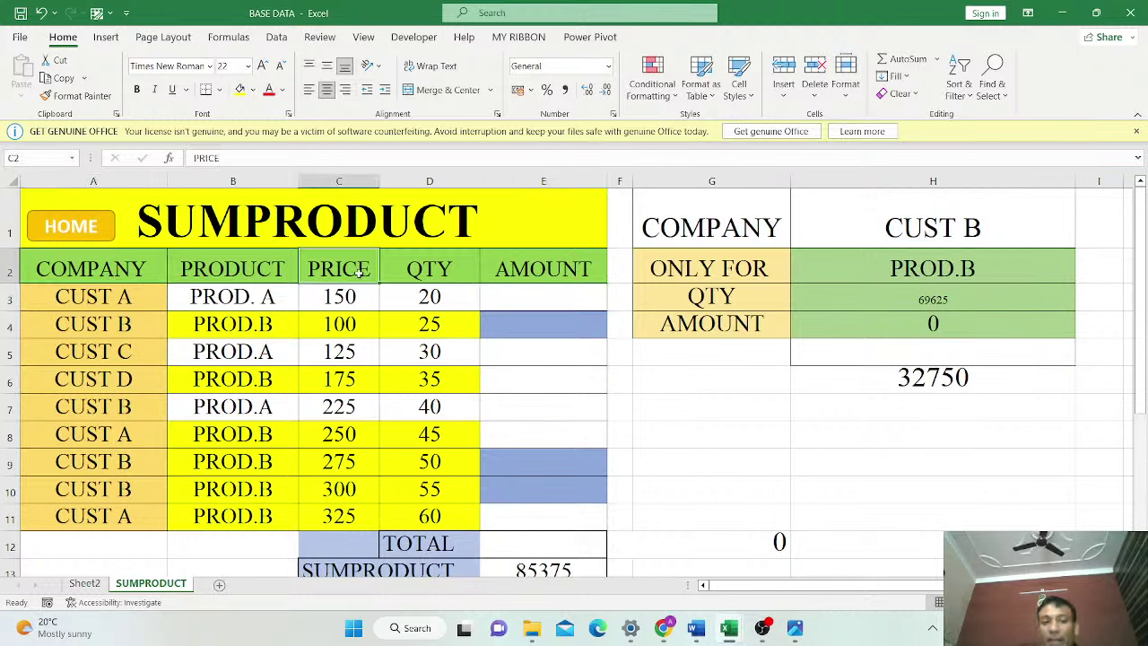
pyautogui.click(432, 267)
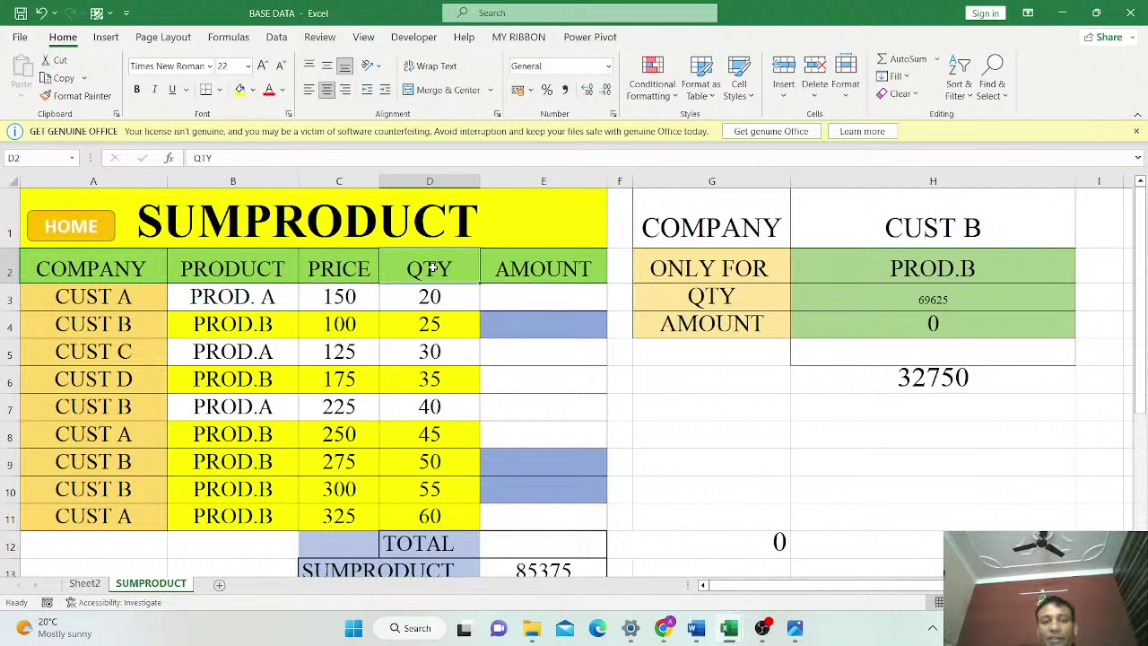
pyautogui.click(550, 300)
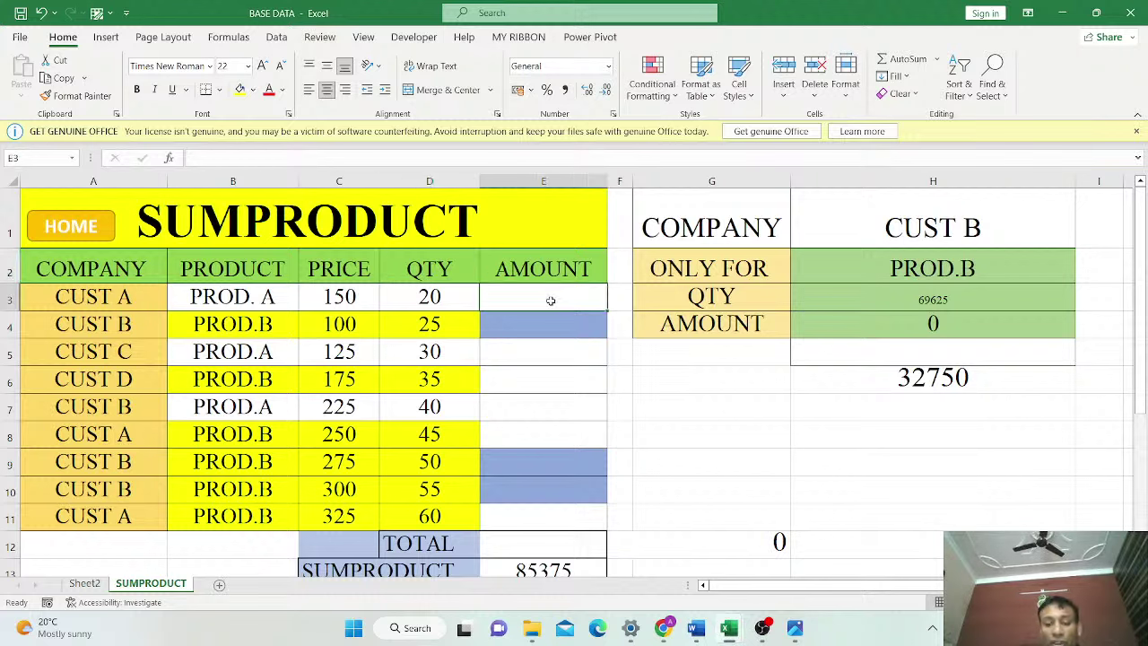
pyautogui.write('=')
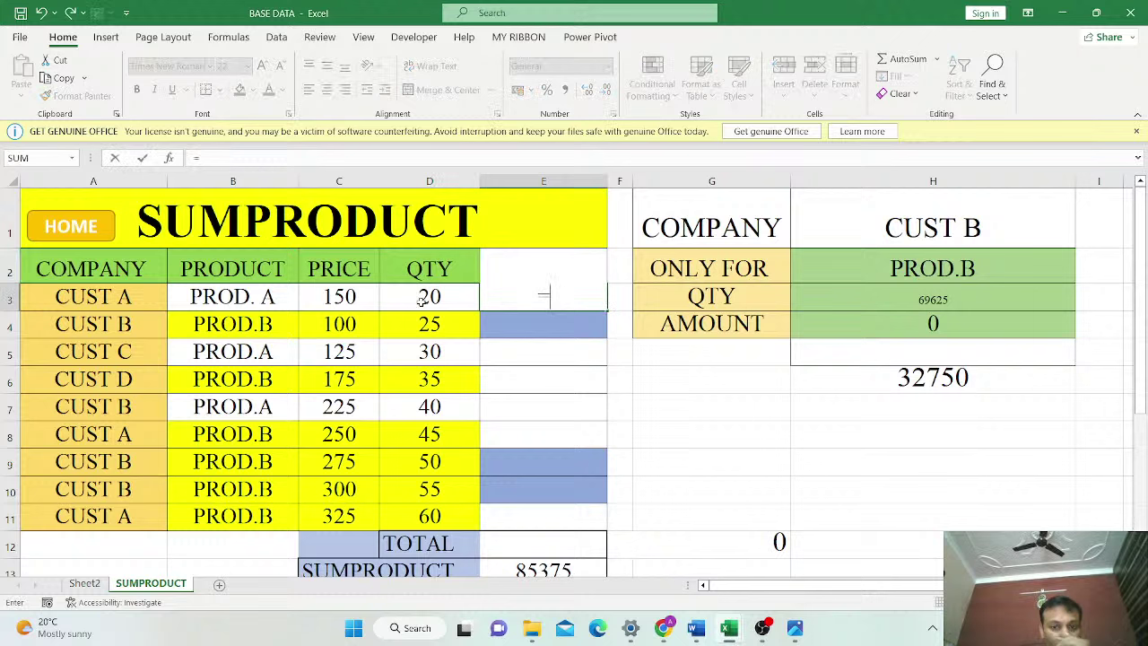
pyautogui.click(362, 299)
pyautogui.write('*')
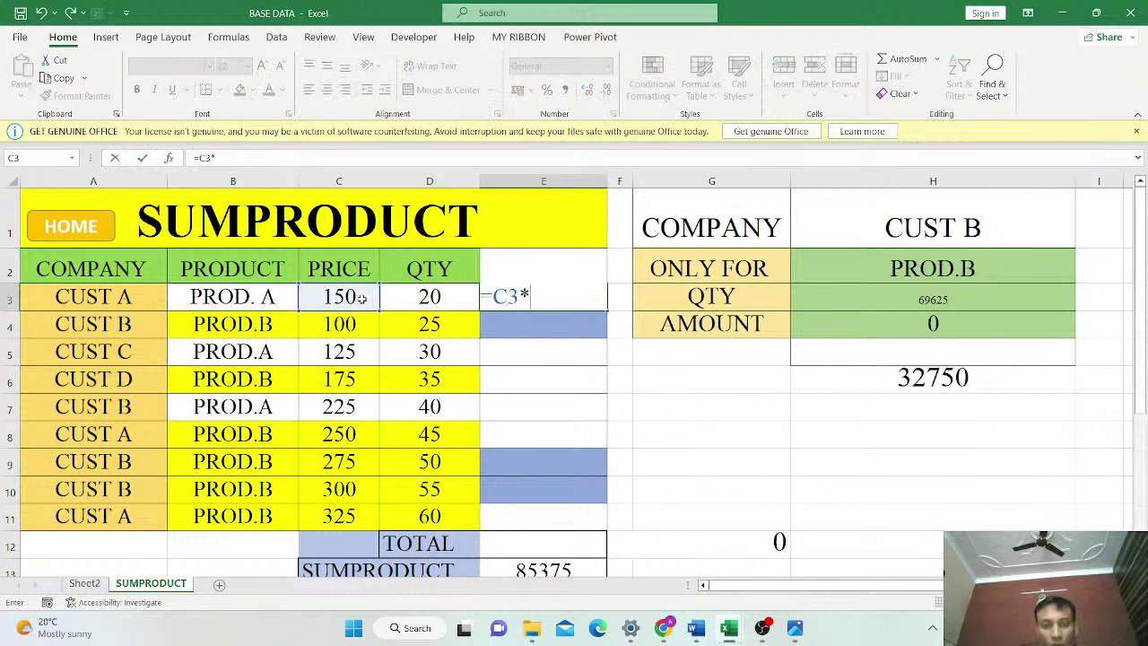
pyautogui.click(440, 304)
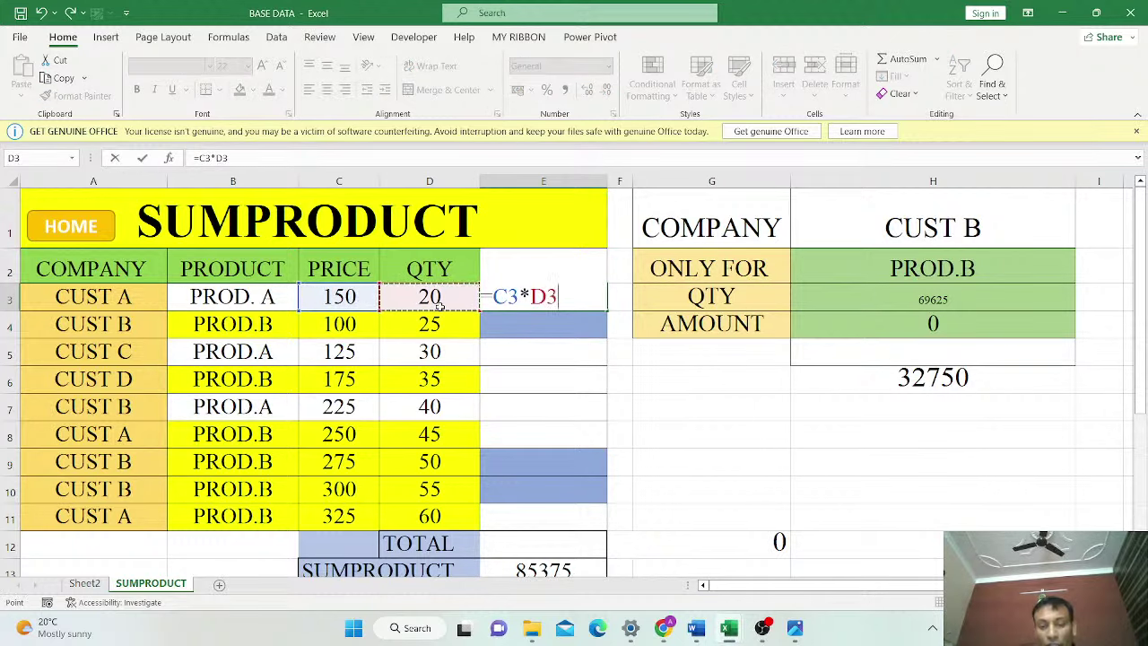
pyautogui.press('Return')
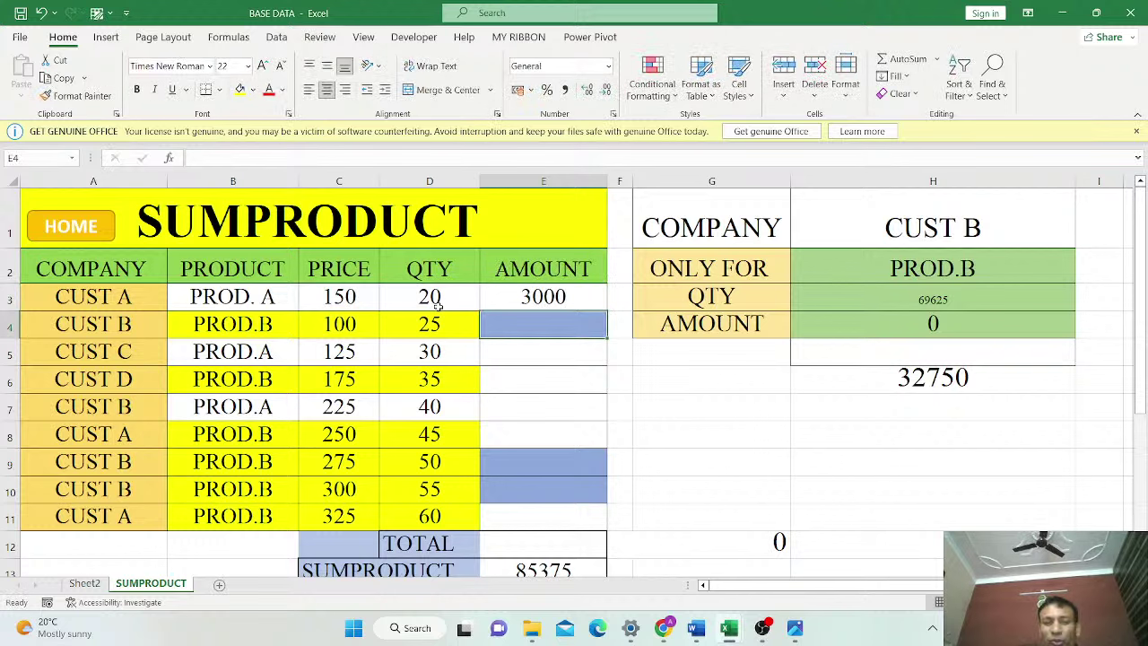
# Copy the E3 amount formula down through E11 for all remaining rows
pyautogui.click(511, 297)
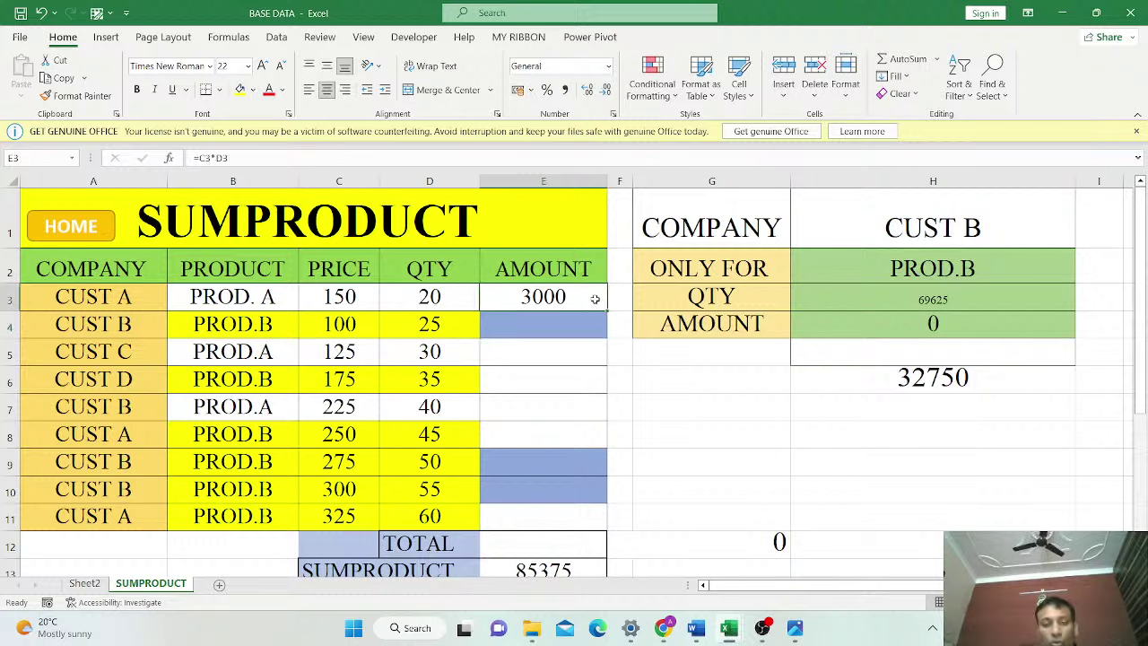
pyautogui.hotkey('ctrl', 'c')
pyautogui.moveTo(587, 303); pyautogui.dragTo(554, 511)
pyautogui.hotkey('ctrl', 'v')
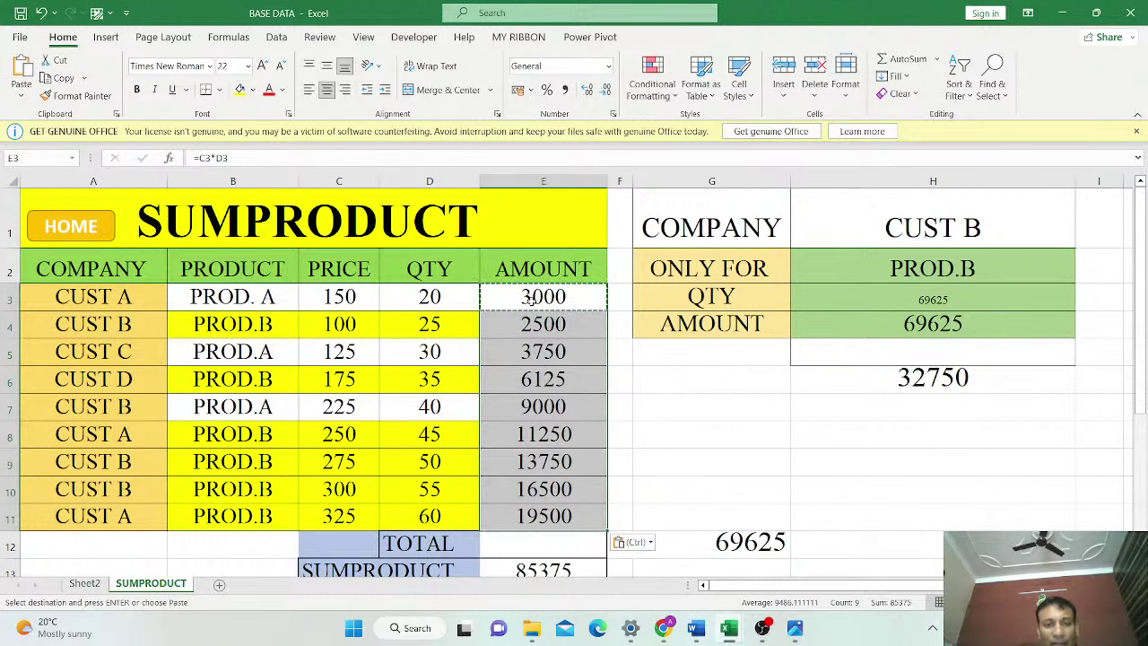
# Total the AMOUNT column in E12 with the formula =SUM(E3:E11)
pyautogui.moveTo(534, 302); pyautogui.dragTo(536, 516)
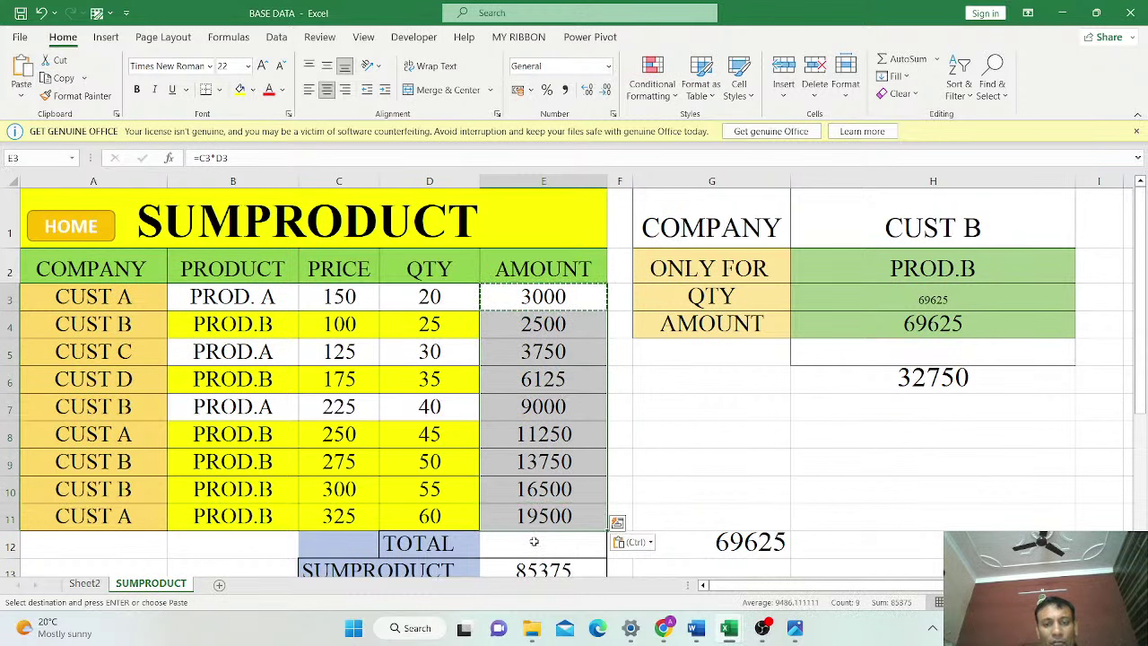
pyautogui.click(535, 542)
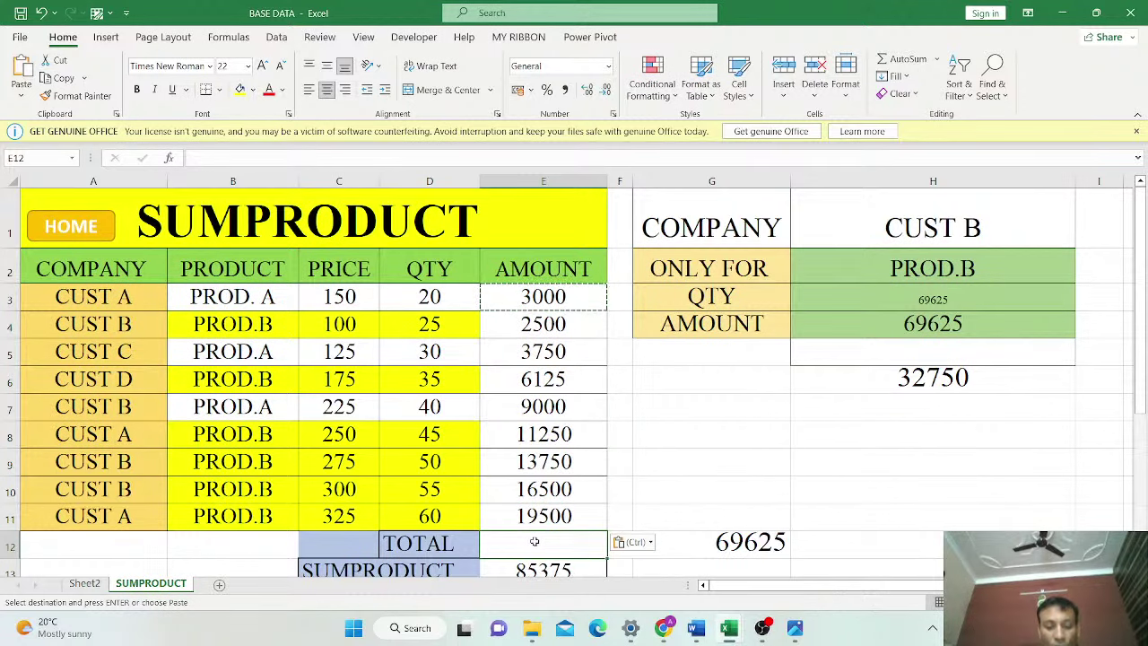
pyautogui.hotkey('alt', '=')
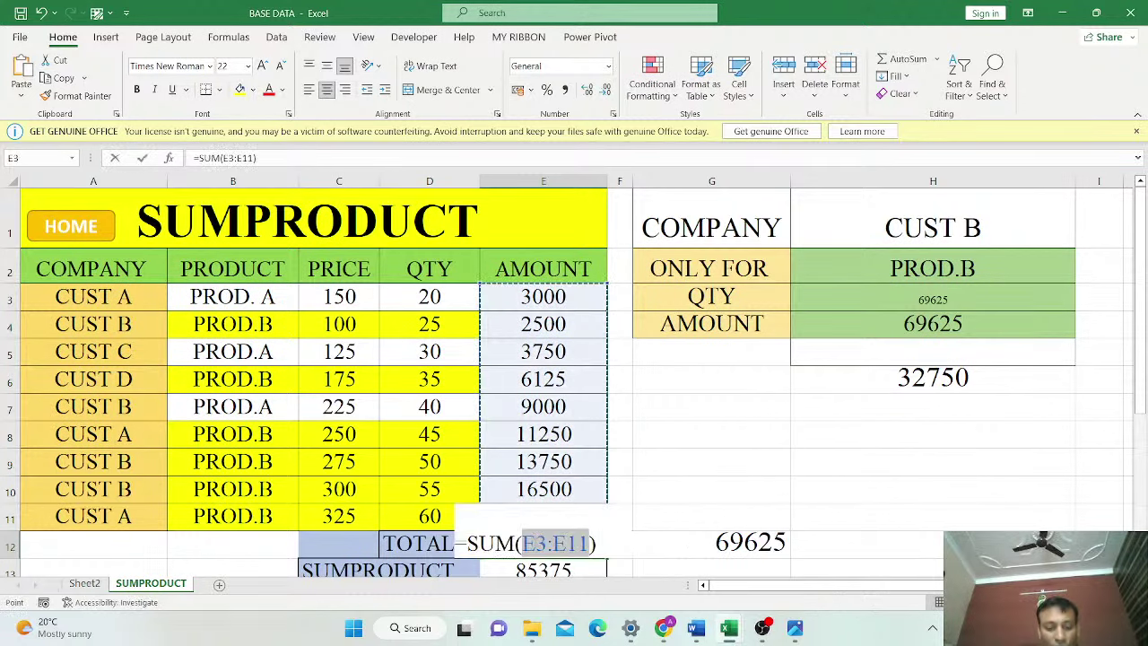
pyautogui.press('Return')
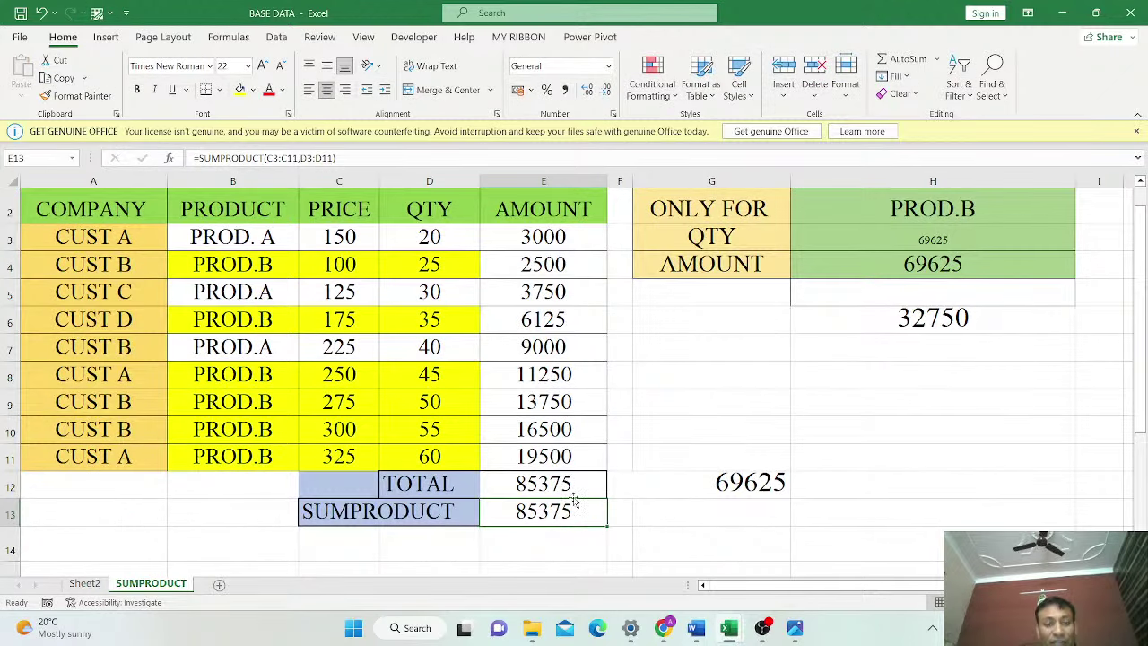
# Clear the existing SUMPRODUCT formula in E13 and highlight the AMOUNT cells E3:E12
pyautogui.press('Delete')
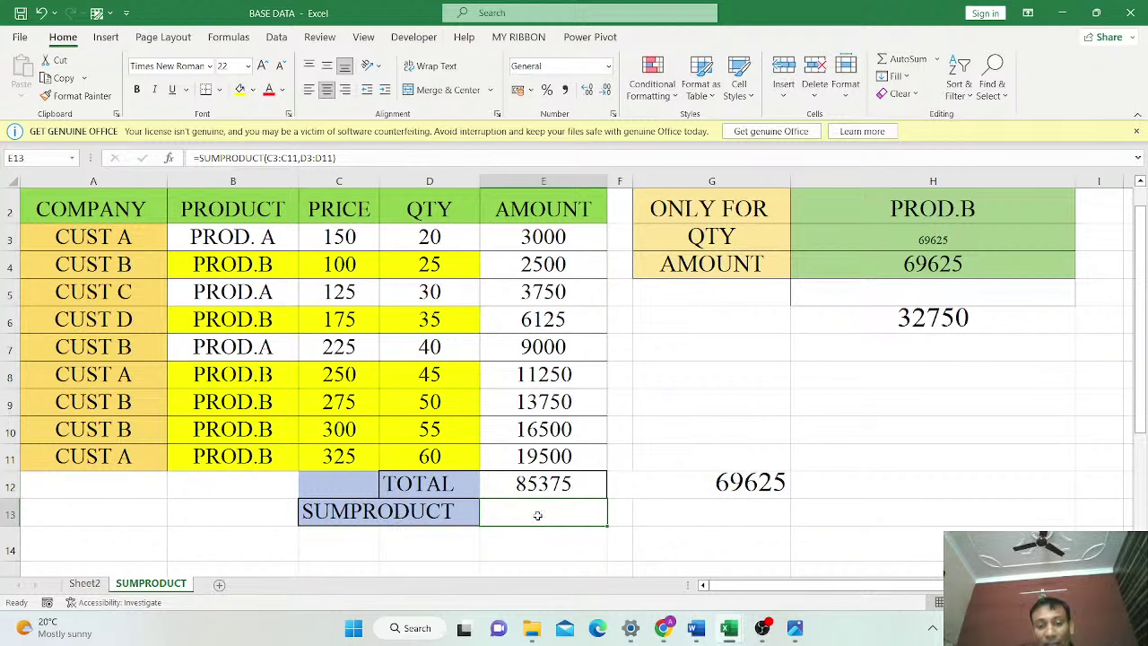
pyautogui.scroll(1, 538, 513)
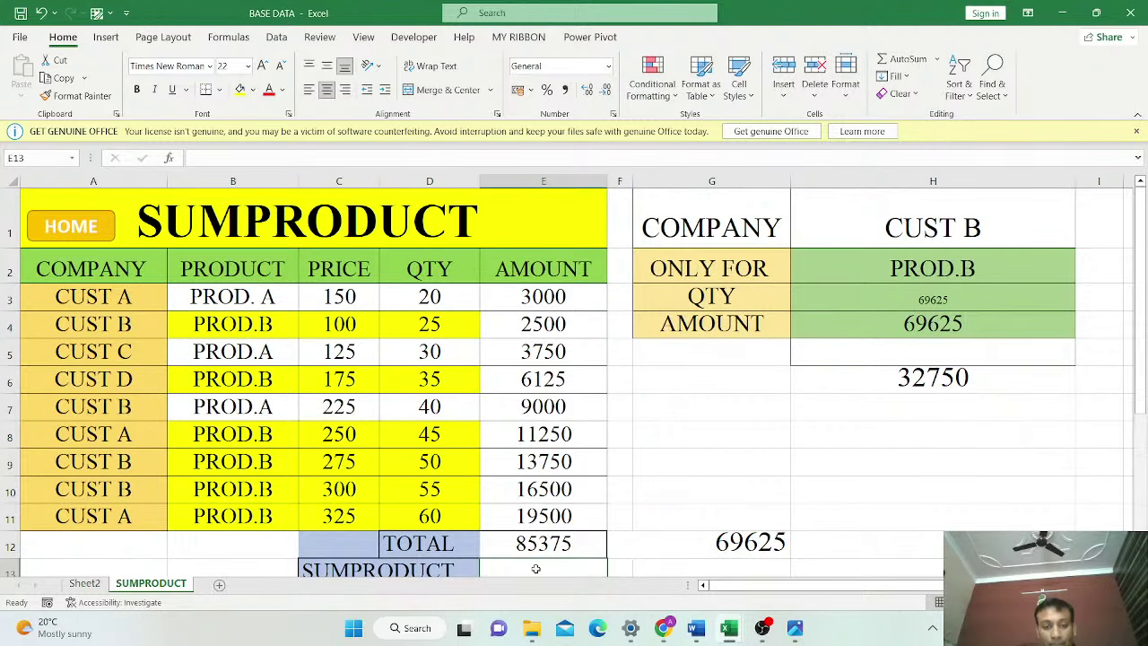
pyautogui.moveTo(523, 297); pyautogui.dragTo(538, 544)
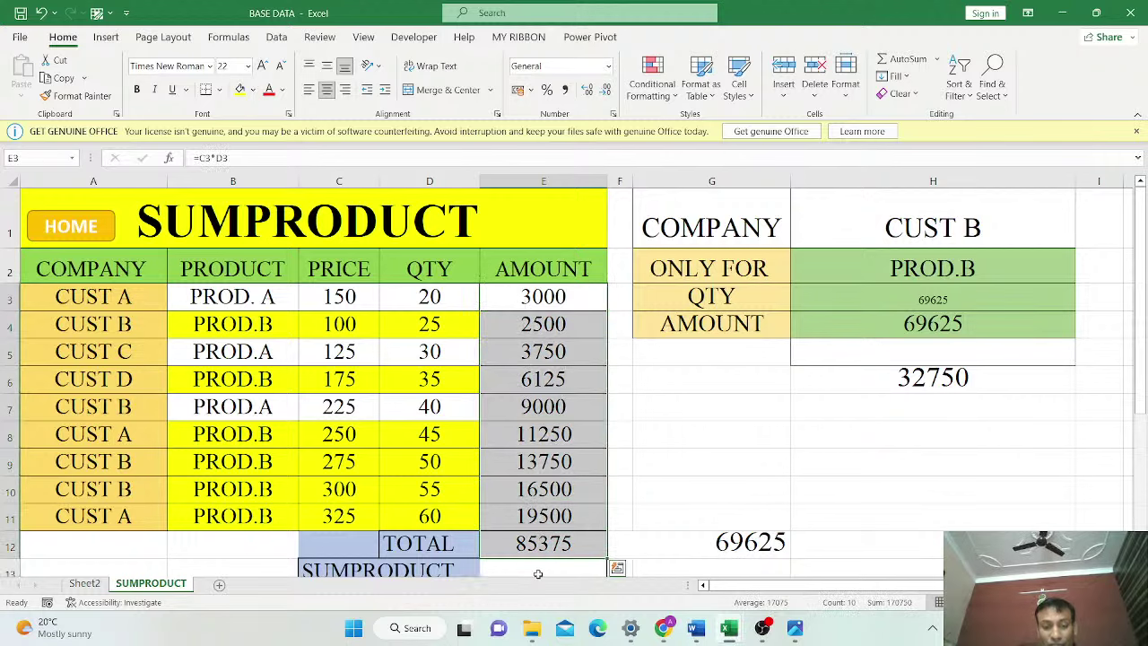
# Enter =SUMPRODUCT(C3:C11,D3:D11) in E13 to multiply price by quantity, and compare it with the row amounts in E3:E11
pyautogui.click(537, 571)
pyautogui.write('=')
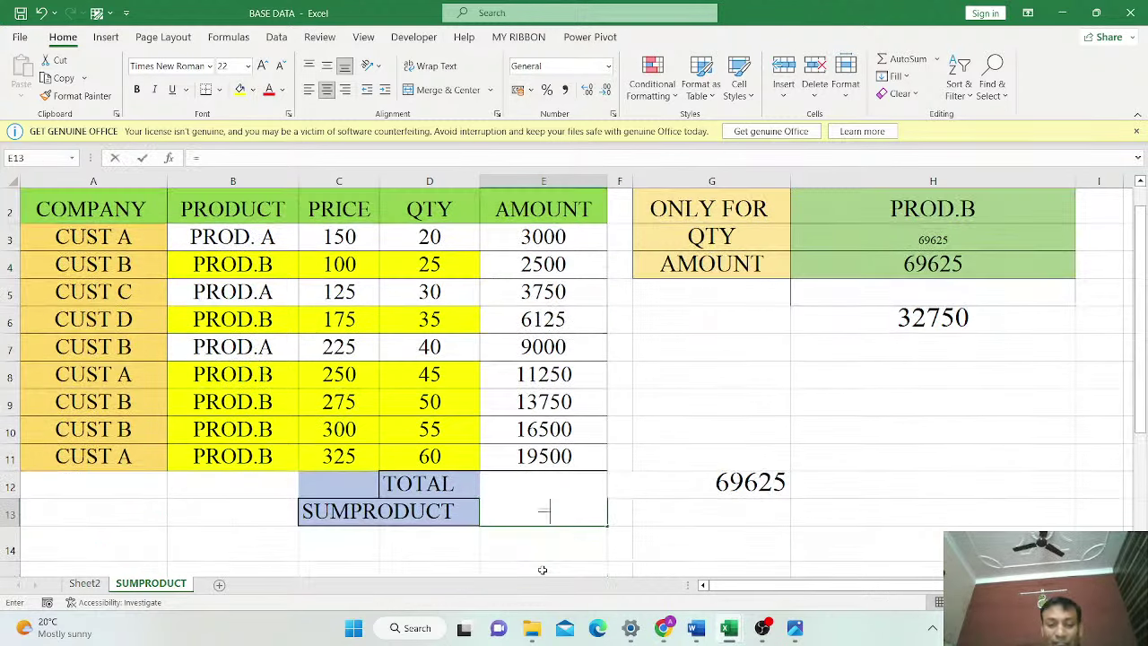
pyautogui.write('sum')
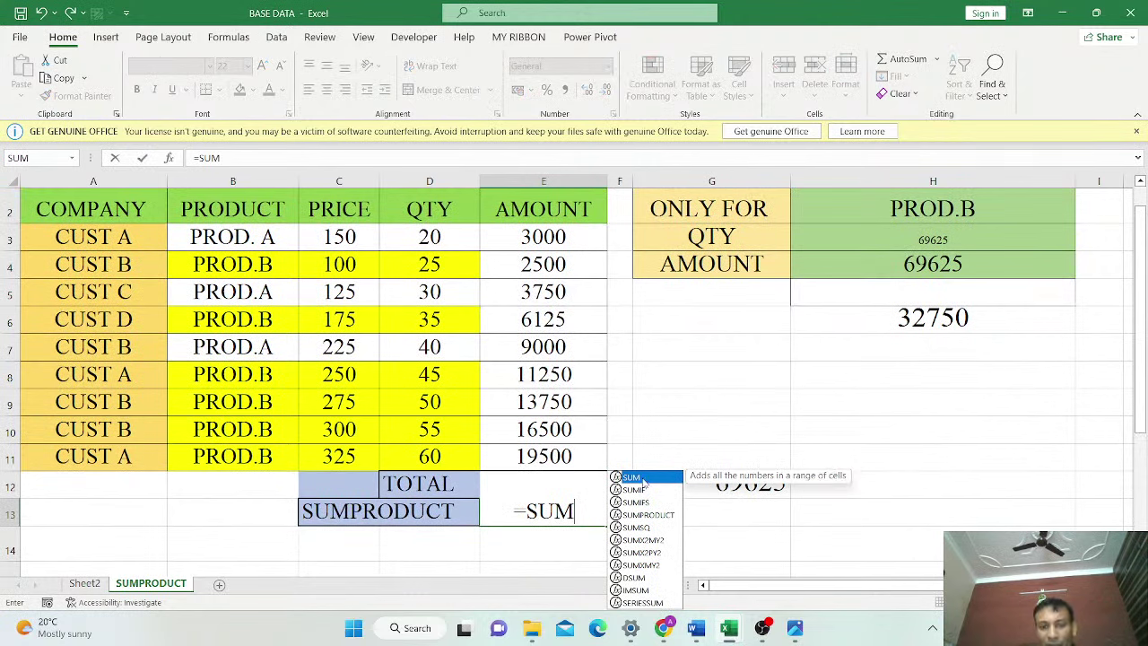
pyautogui.click(639, 515)
pyautogui.doubleClick(639, 517)
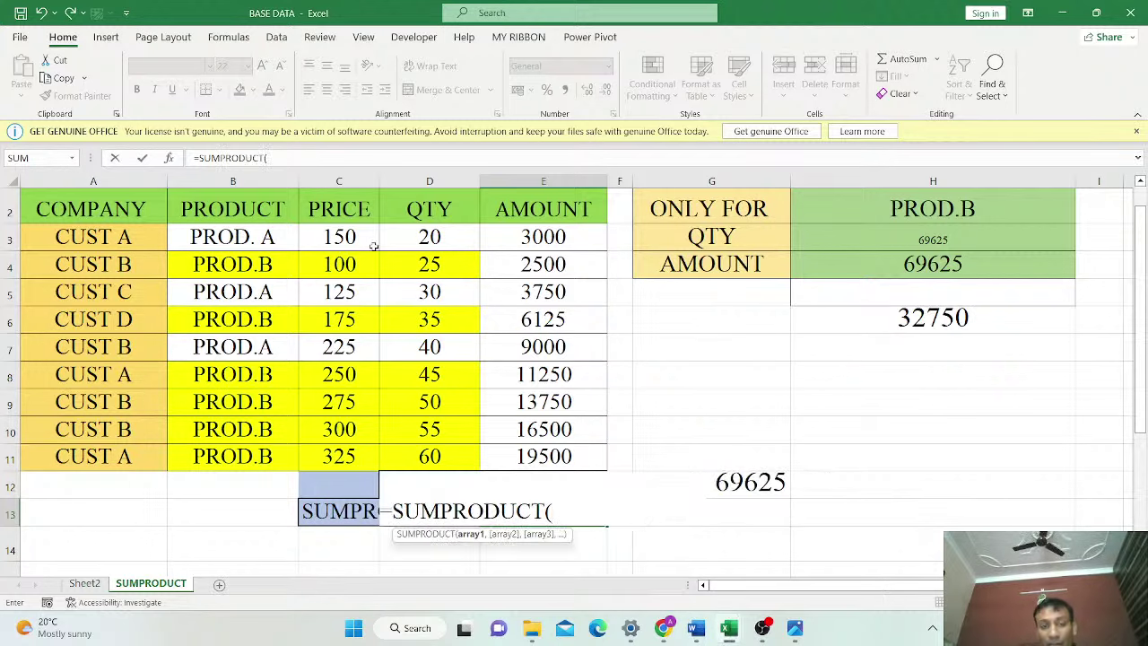
pyautogui.click(348, 235)
pyautogui.moveTo(348, 283); pyautogui.dragTo(357, 453)
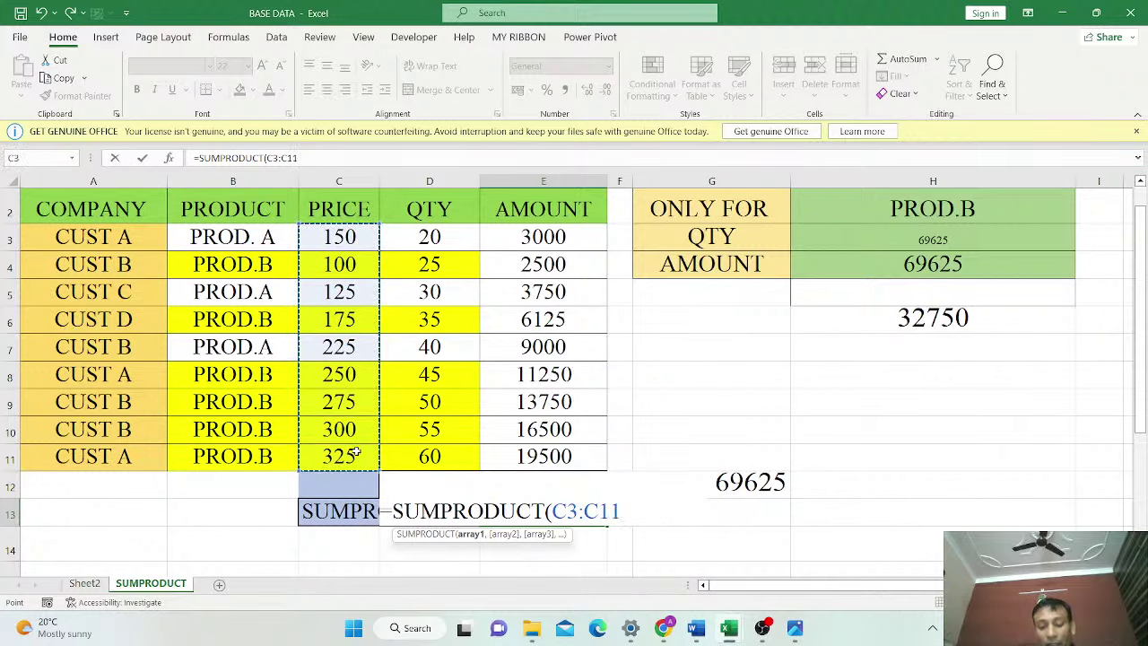
pyautogui.write(',')
pyautogui.moveTo(431, 303); pyautogui.dragTo(430, 456)
pyautogui.write(')')
pyautogui.press('Return')
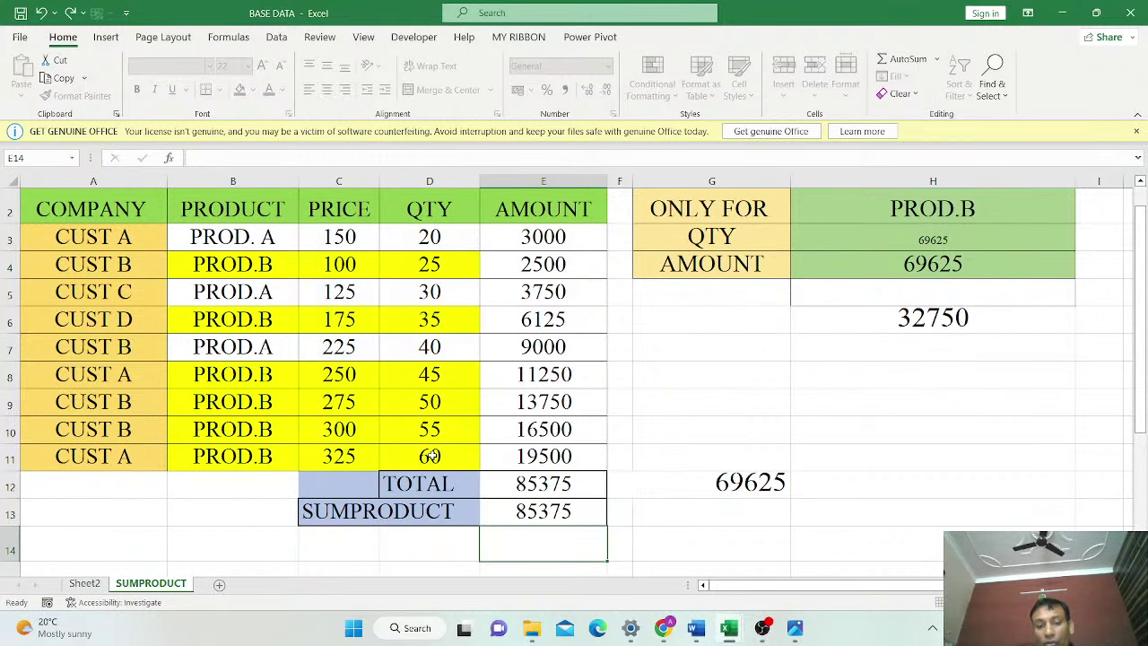
pyautogui.click(590, 507)
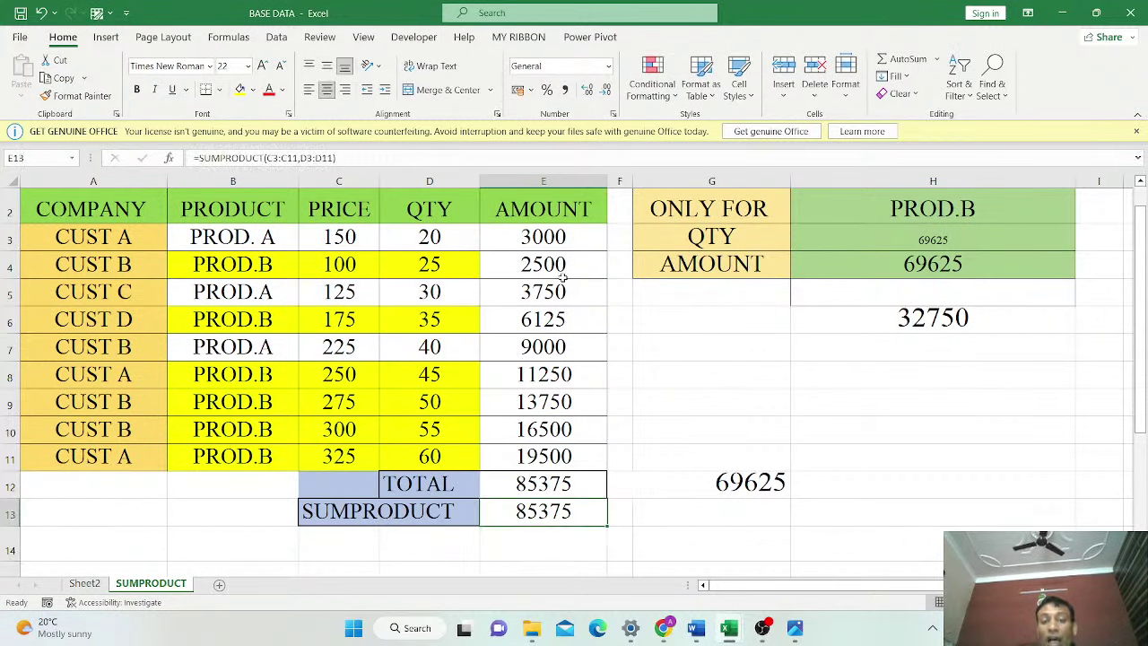
pyautogui.moveTo(558, 237); pyautogui.dragTo(573, 457)
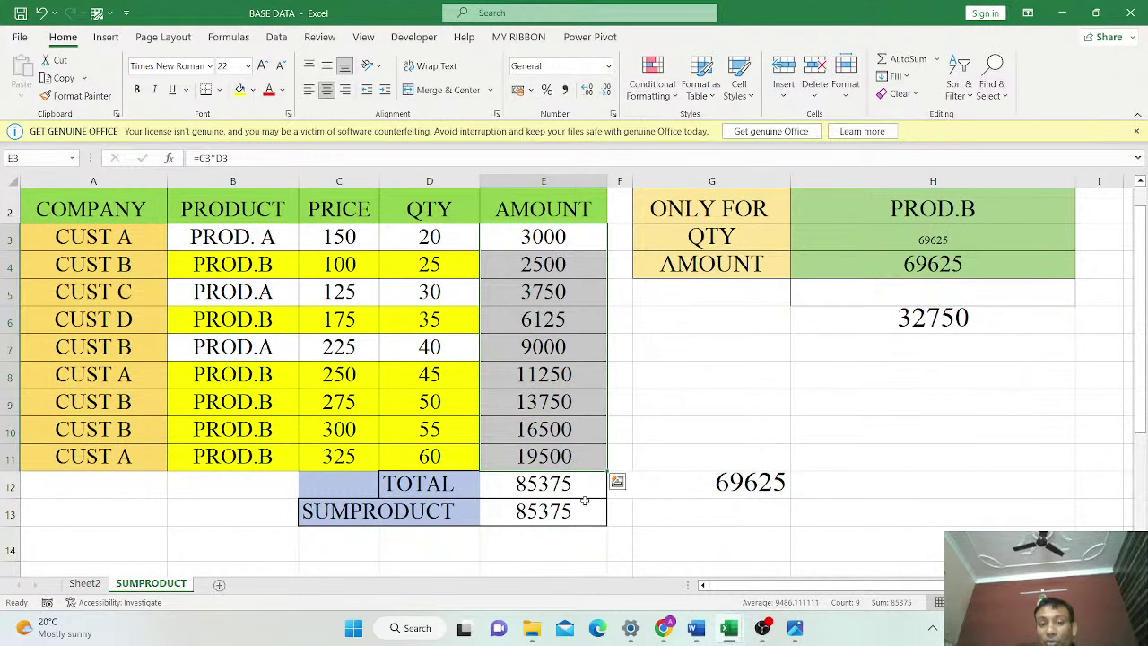
# Clear E13 and re-enter the price and quantity product total as =SUMPRODUCT(C3:C11,D3:D11)
pyautogui.click(554, 514)
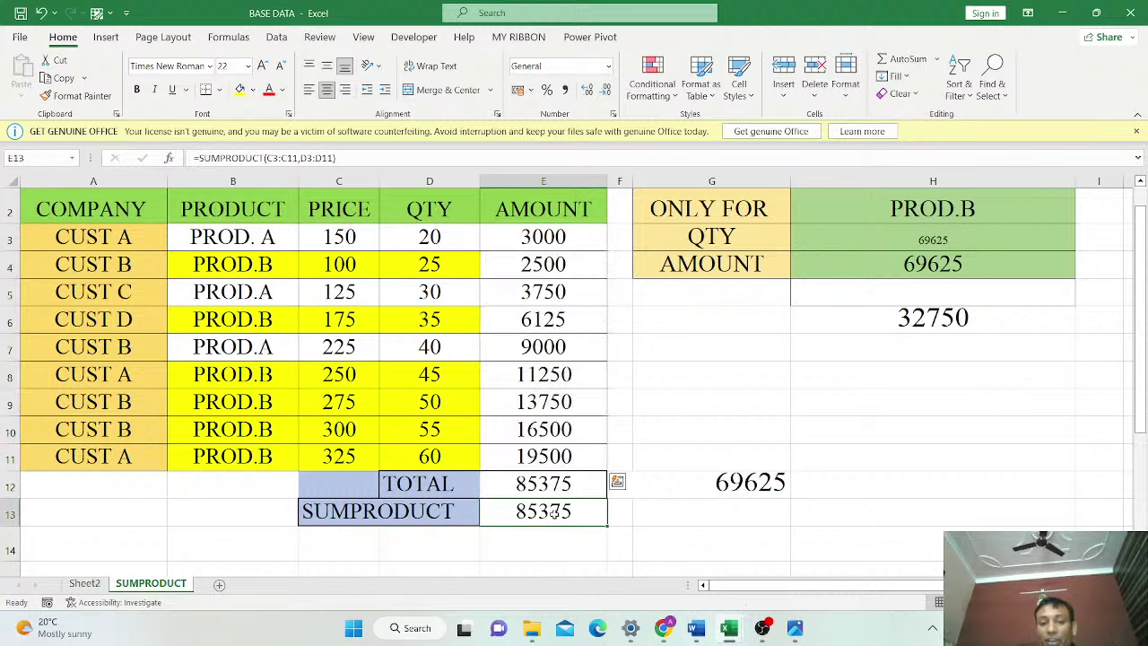
pyautogui.press('Delete')
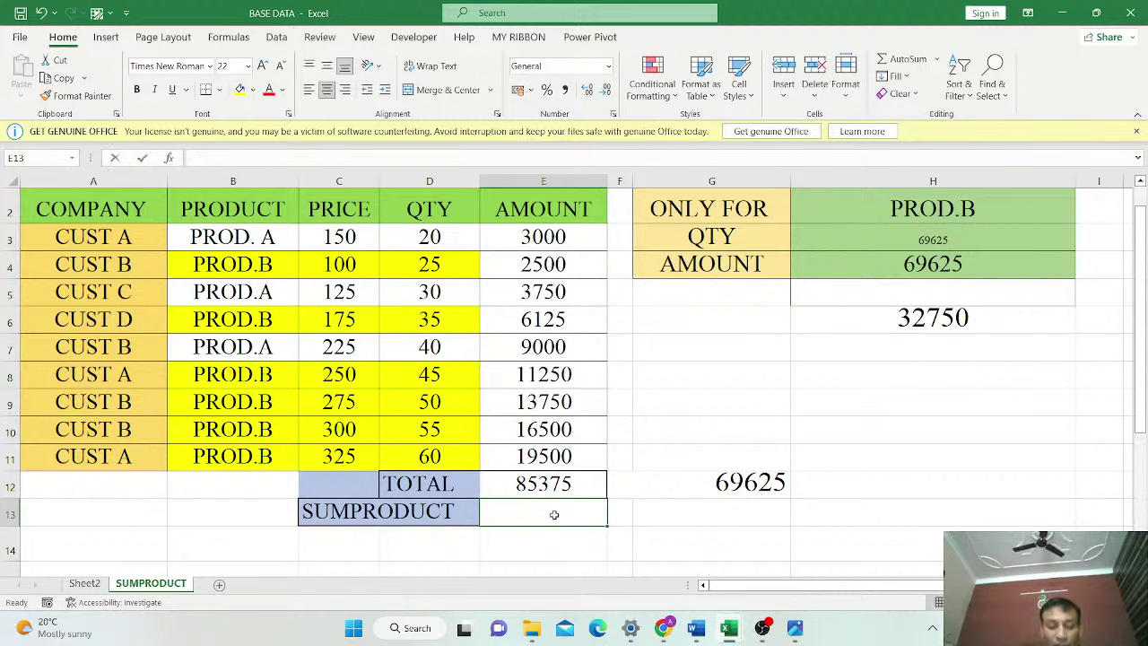
pyautogui.write('S=UM')
pyautogui.press('BackSpace')
pyautogui.press('BackSpace')
pyautogui.press('BackSpace')
pyautogui.press('BackSpace')
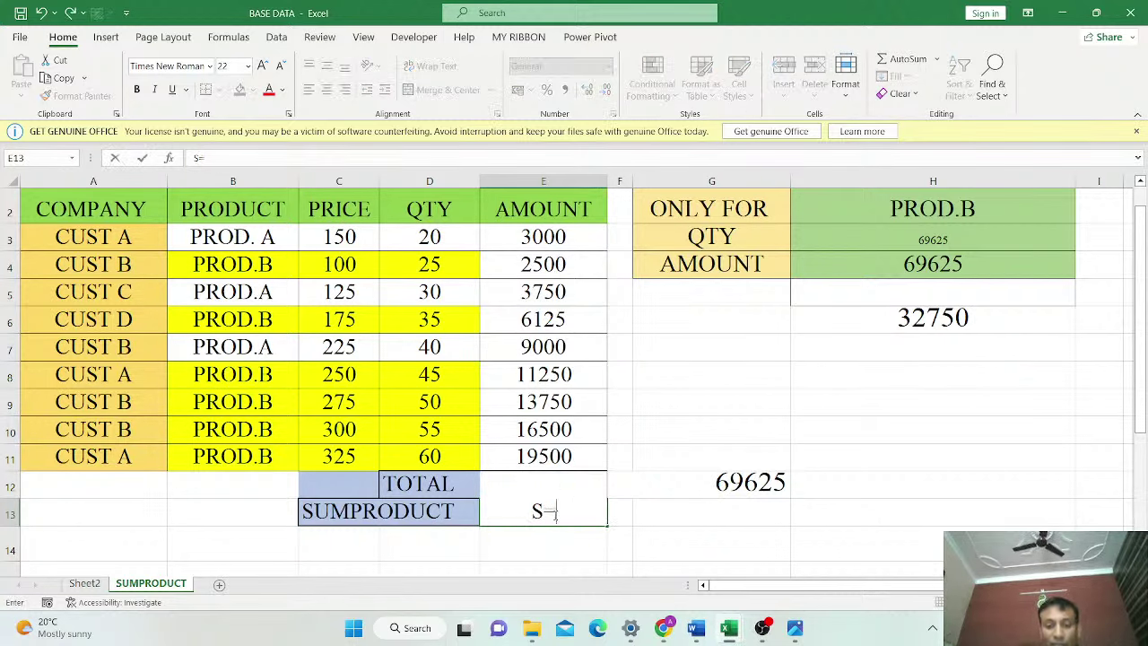
pyautogui.write('=SUMPR')
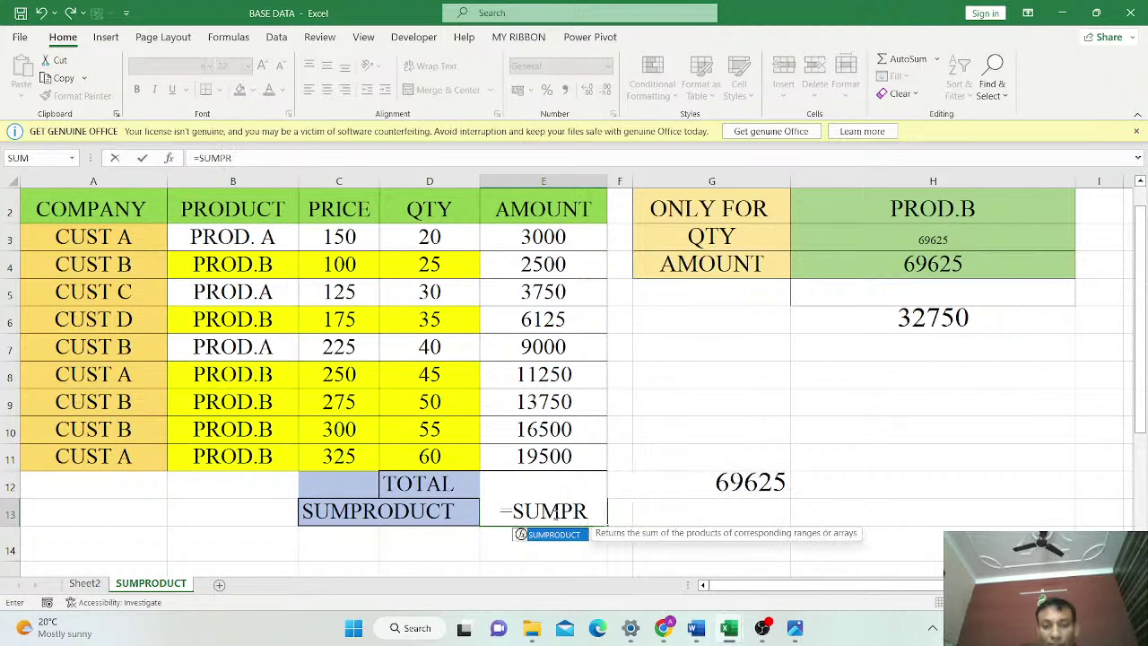
pyautogui.press('Tab')
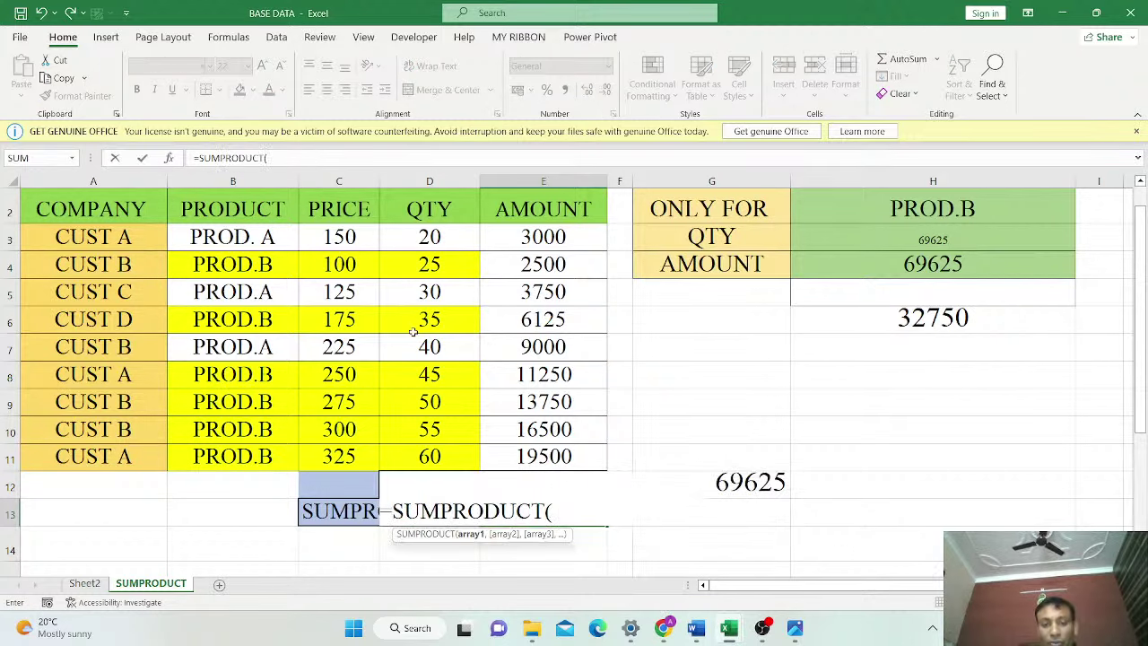
pyautogui.moveTo(349, 247); pyautogui.dragTo(357, 458)
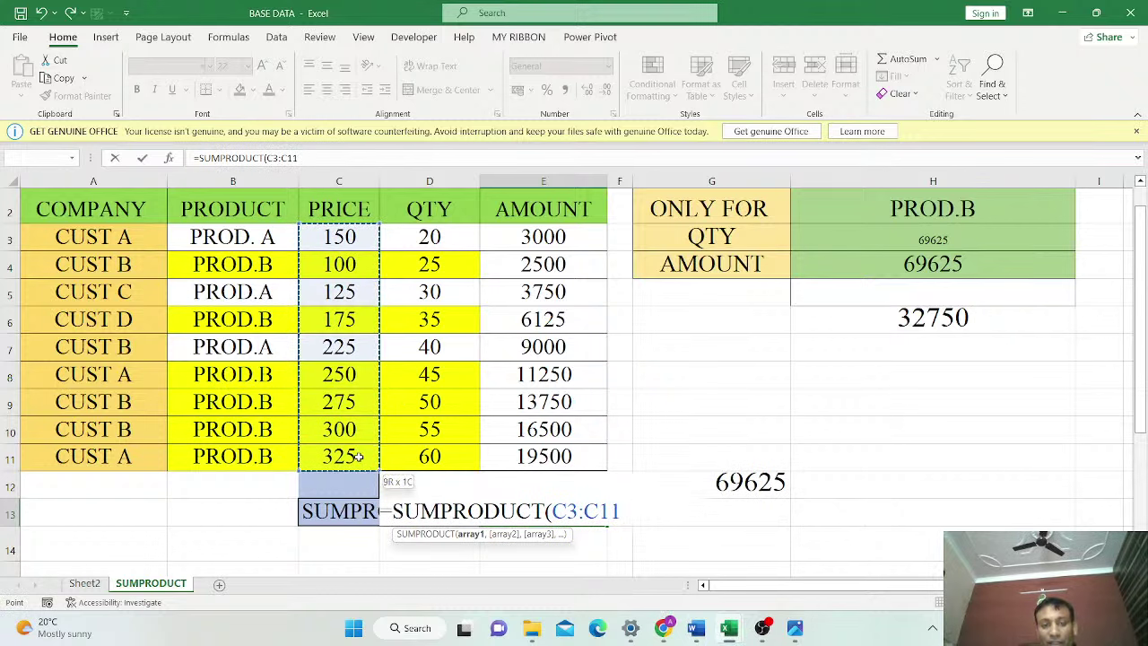
pyautogui.write(',')
pyautogui.moveTo(455, 235); pyautogui.dragTo(452, 457)
pyautogui.write(')')
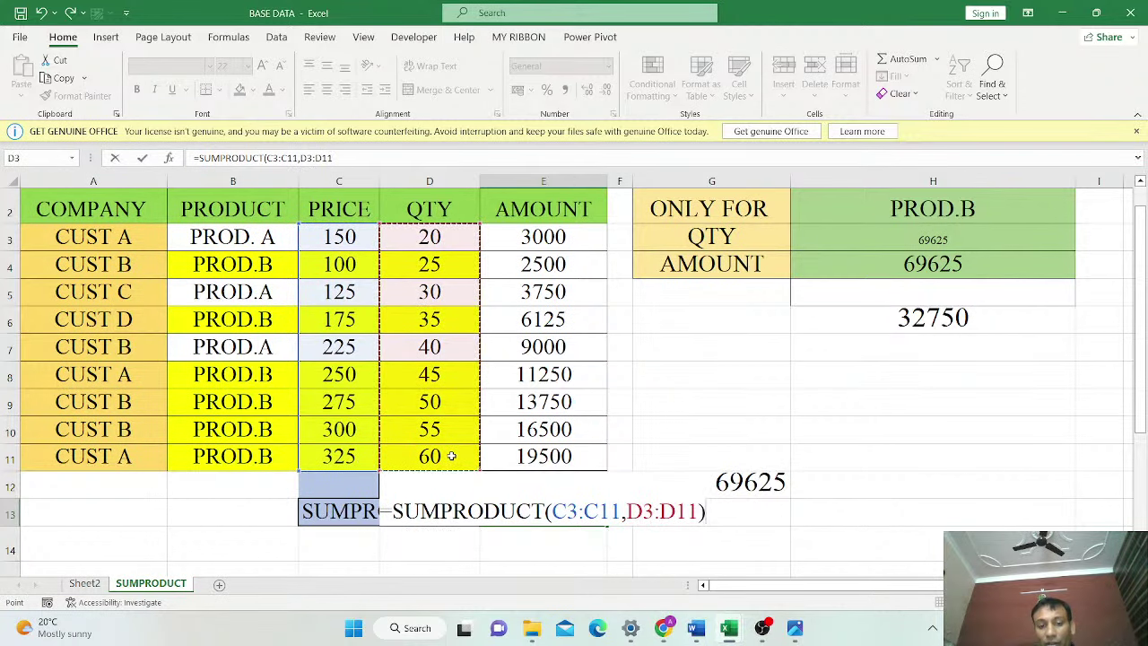
pyautogui.press('Return')
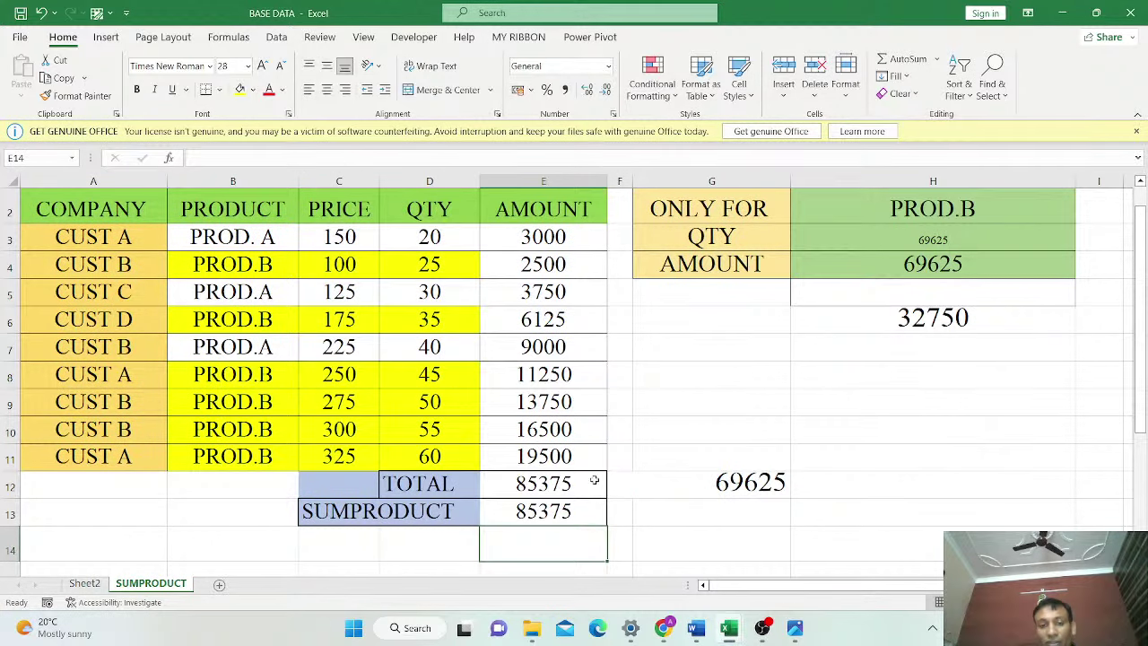
# Examine the E13 formula, the COMPANY and ONLY FOR criteria in G1:H2, and the QTY formula in H3
pyautogui.click(588, 504)
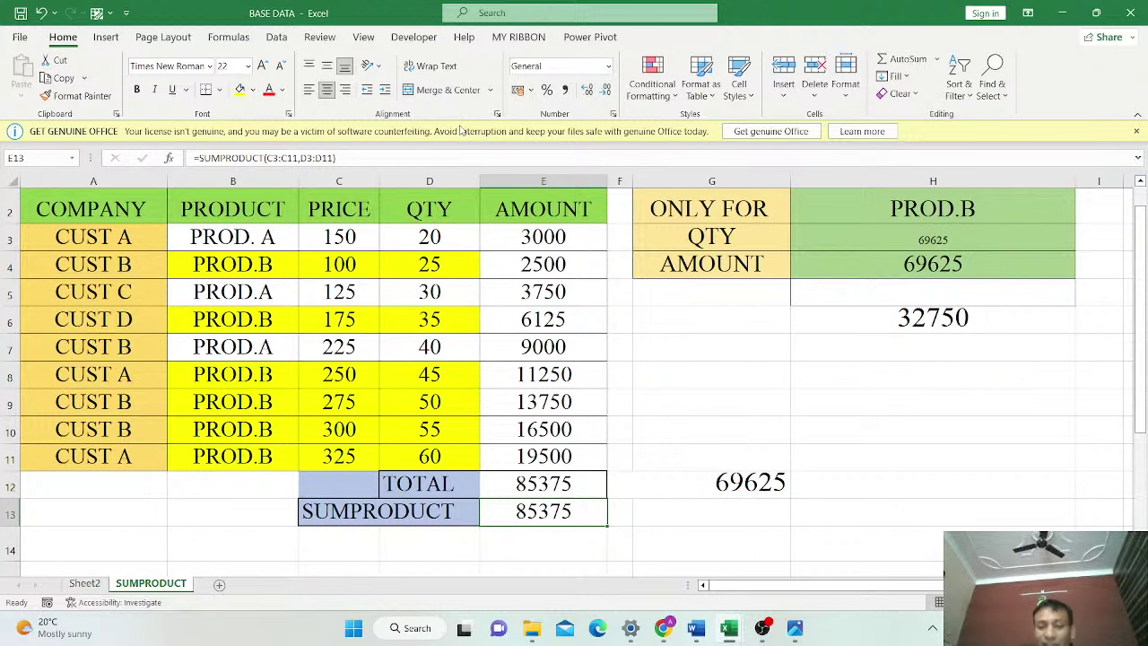
pyautogui.scroll(1, 857, 276)
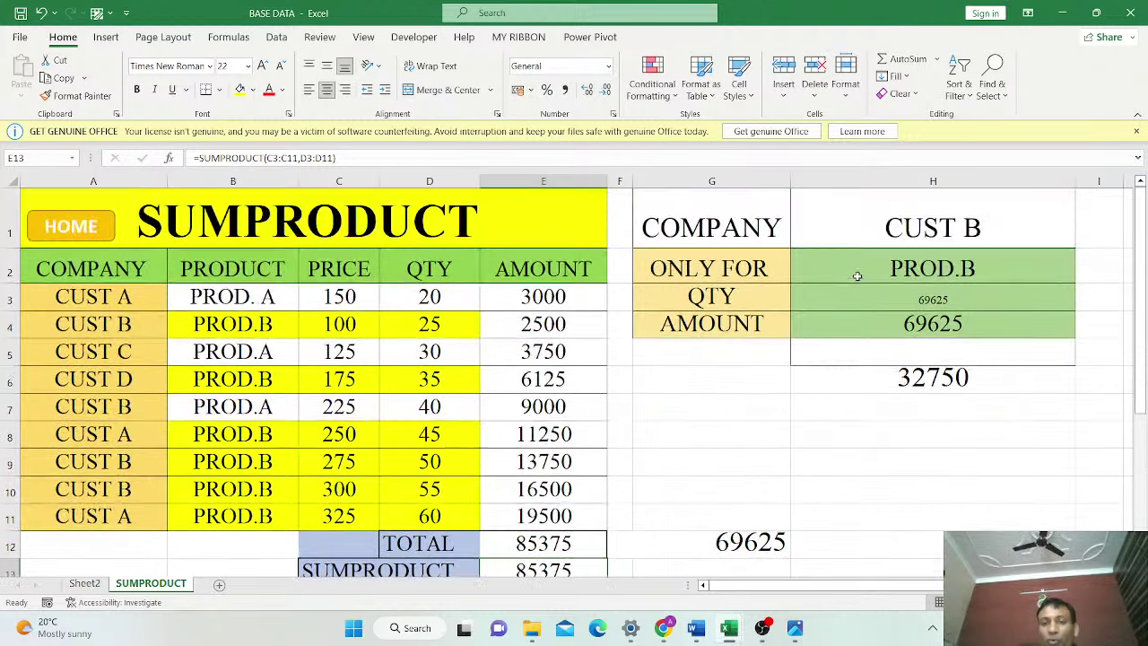
pyautogui.click(754, 235)
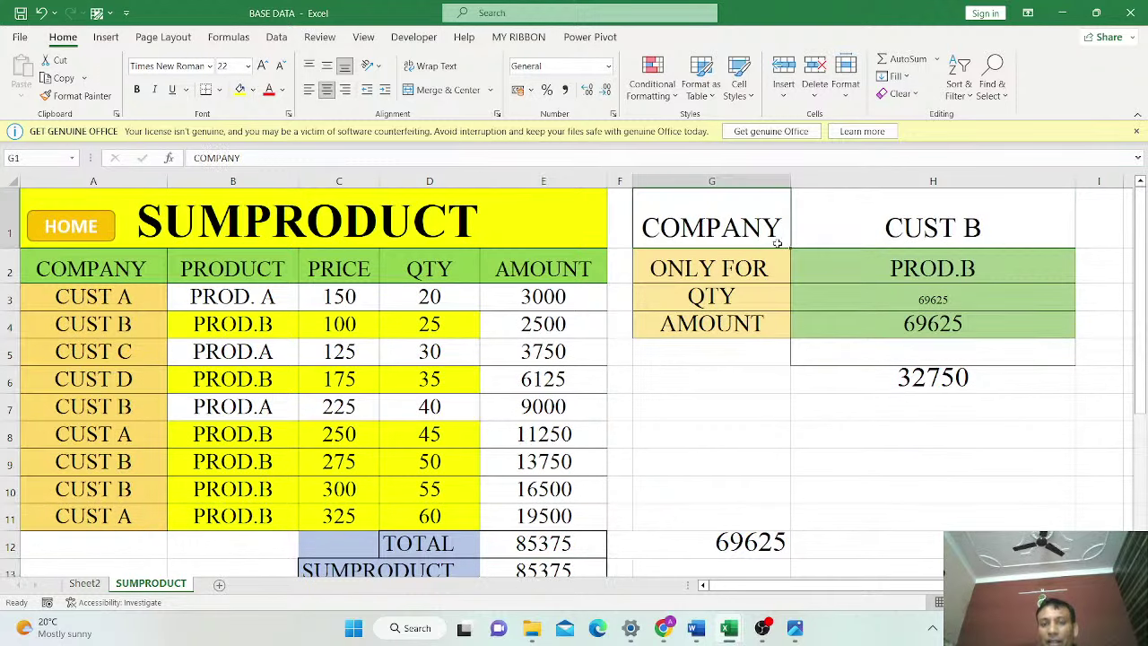
pyautogui.click(949, 231)
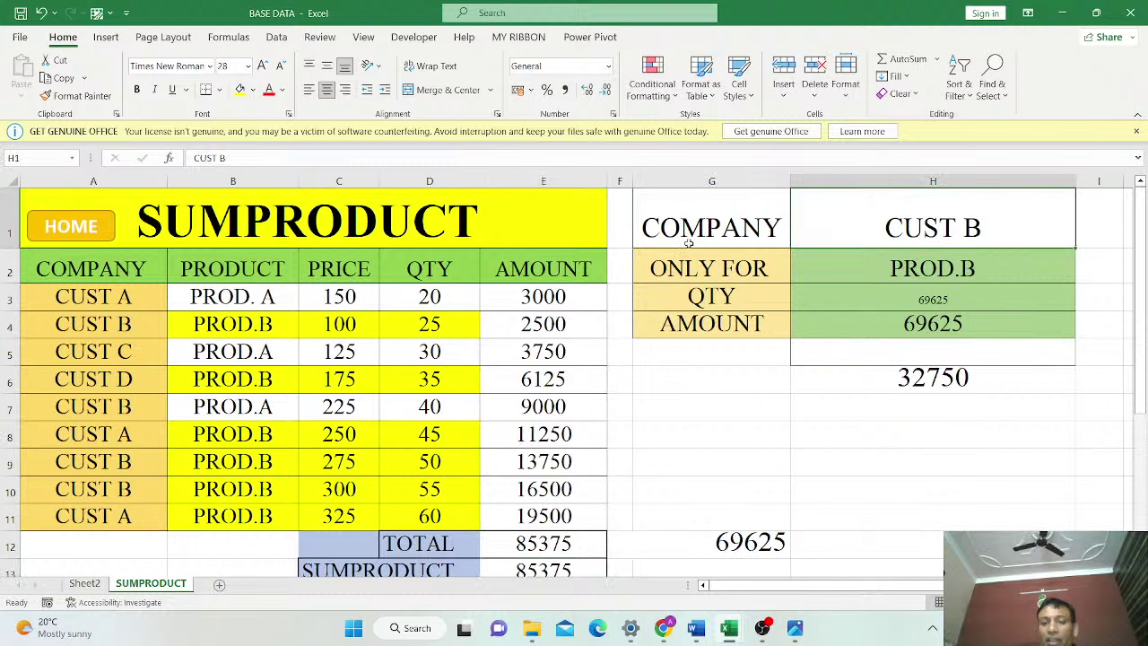
pyautogui.click(723, 264)
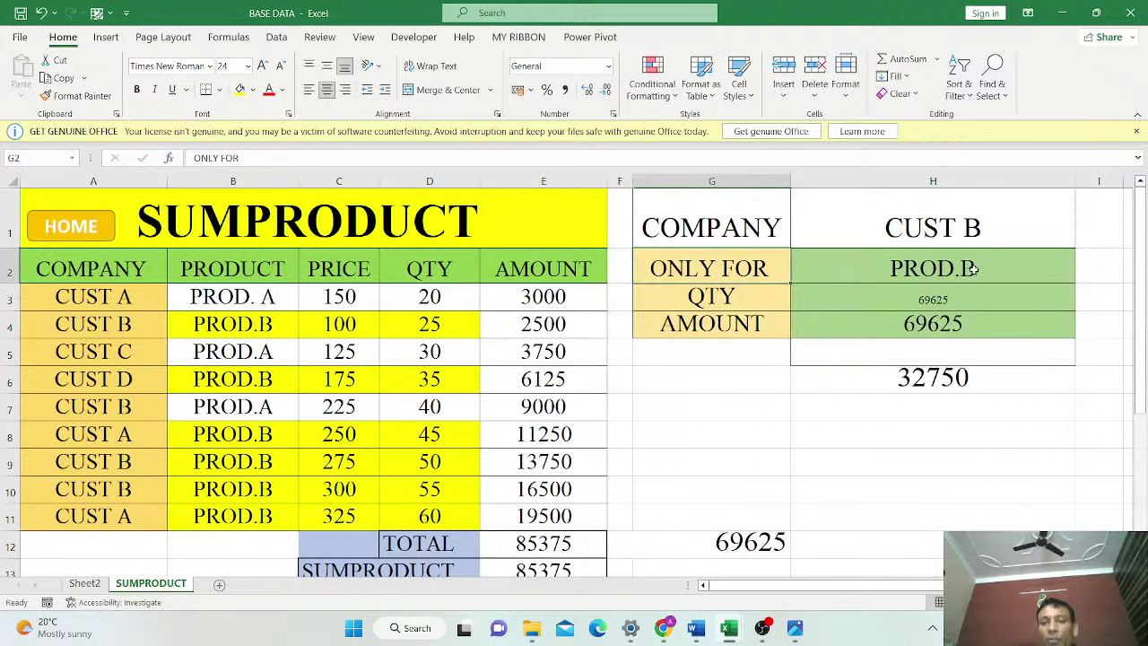
pyautogui.click(974, 270)
pyautogui.click(959, 295)
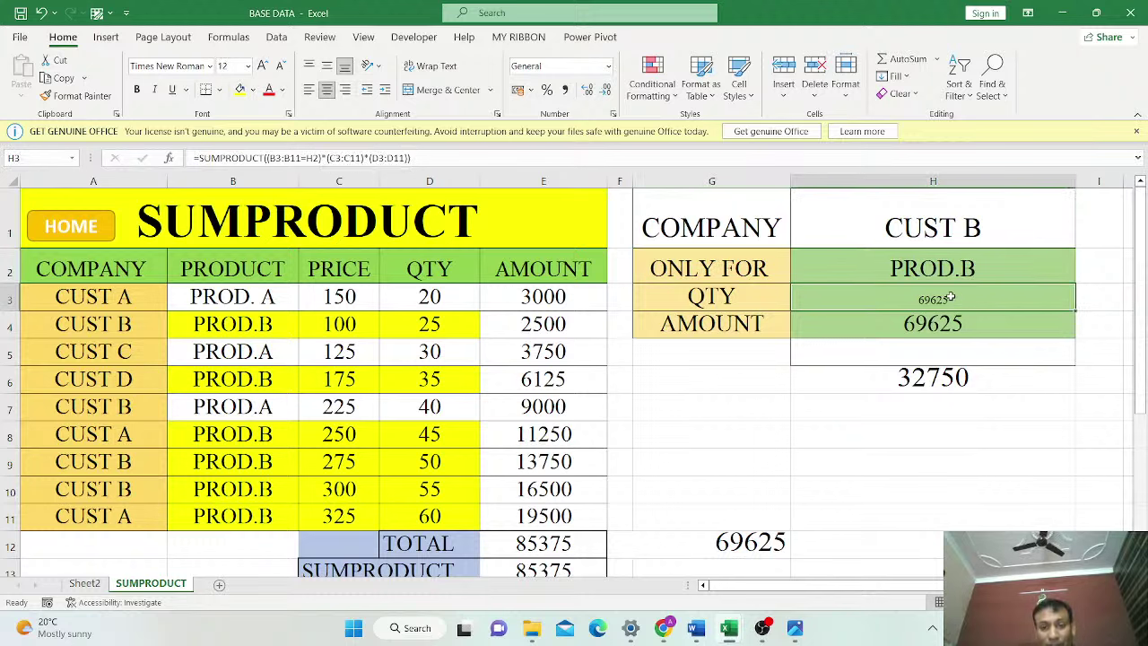
pyautogui.click(429, 296)
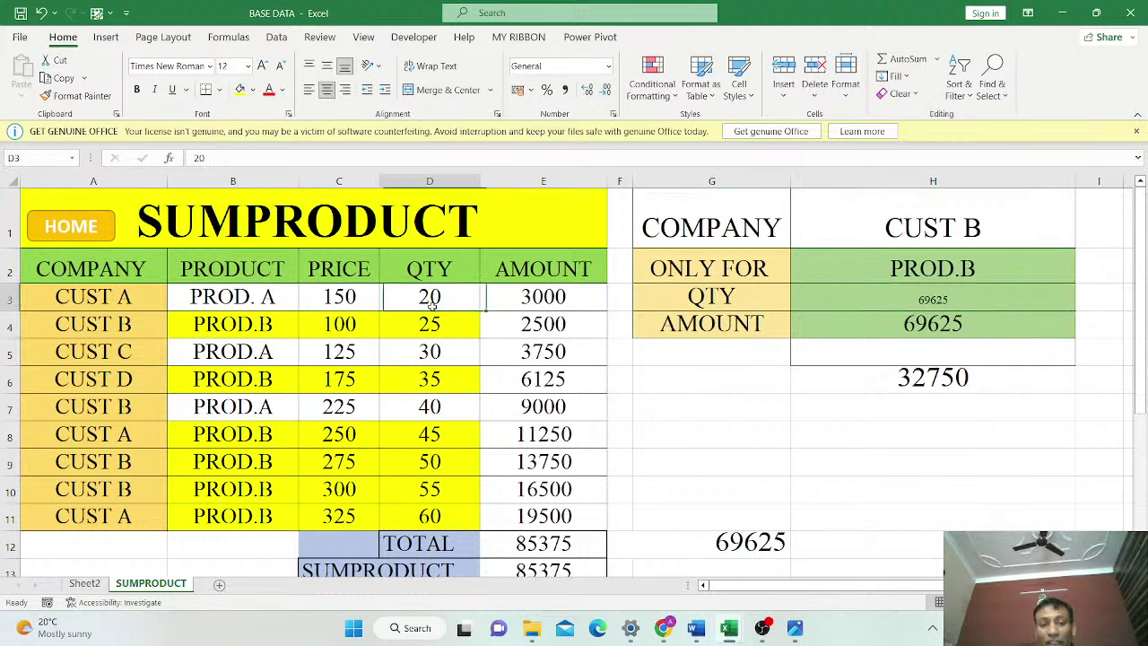
# Clear the QTY formula in H3 and check the AMOUNT formula in H4
pyautogui.click(915, 301)
pyautogui.press('Delete')
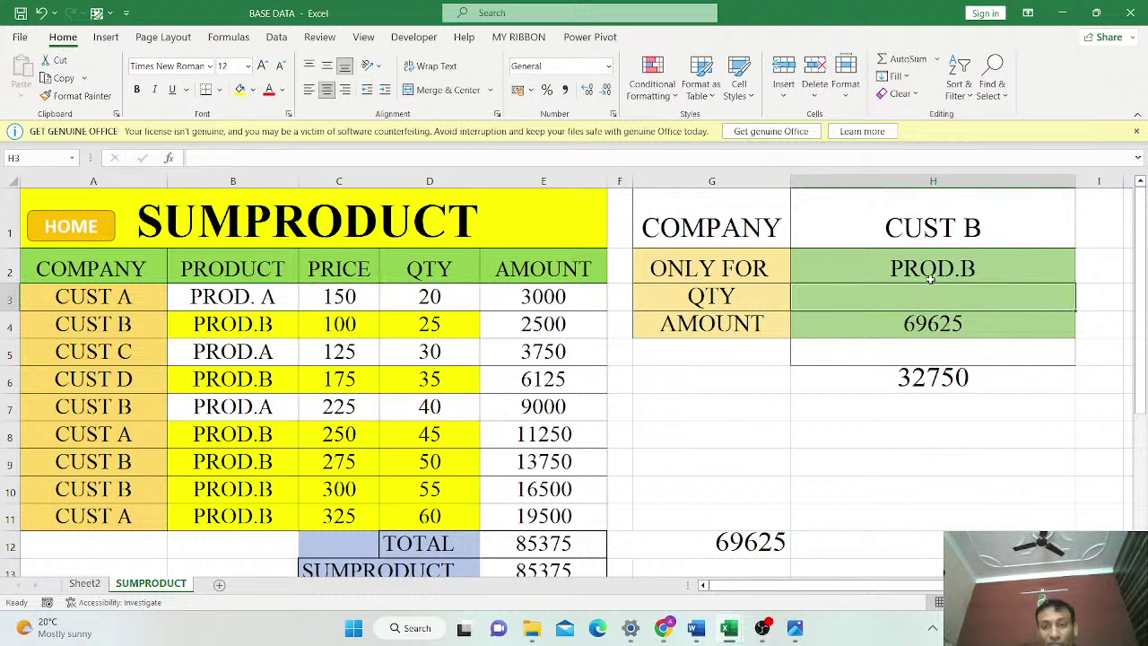
pyautogui.click(930, 319)
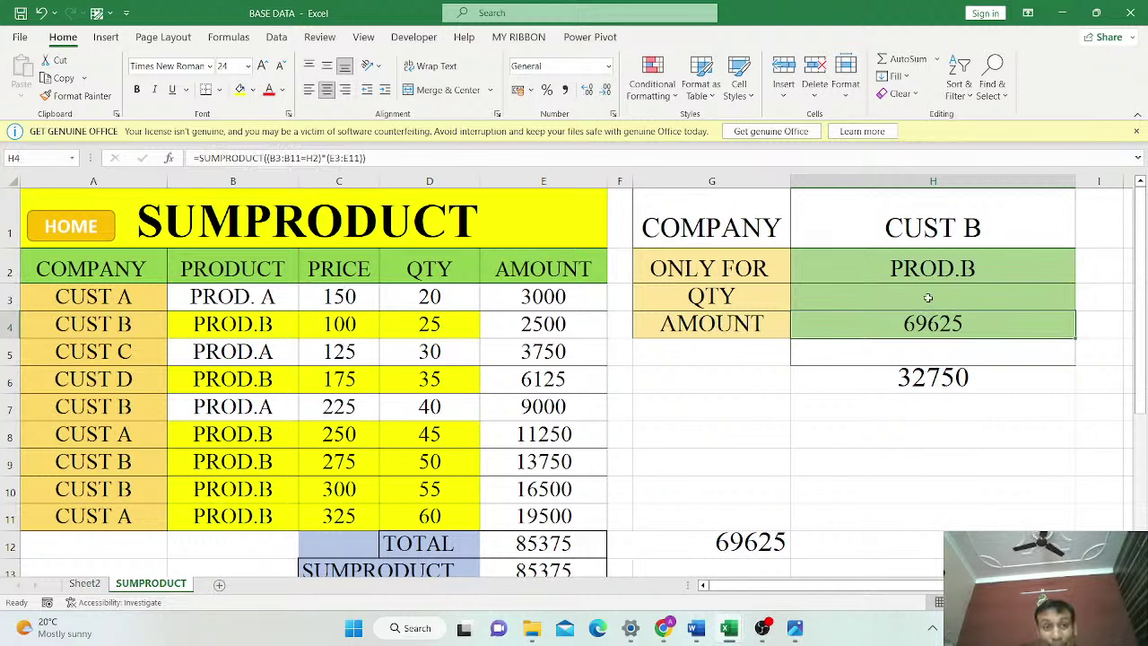
pyautogui.click(929, 298)
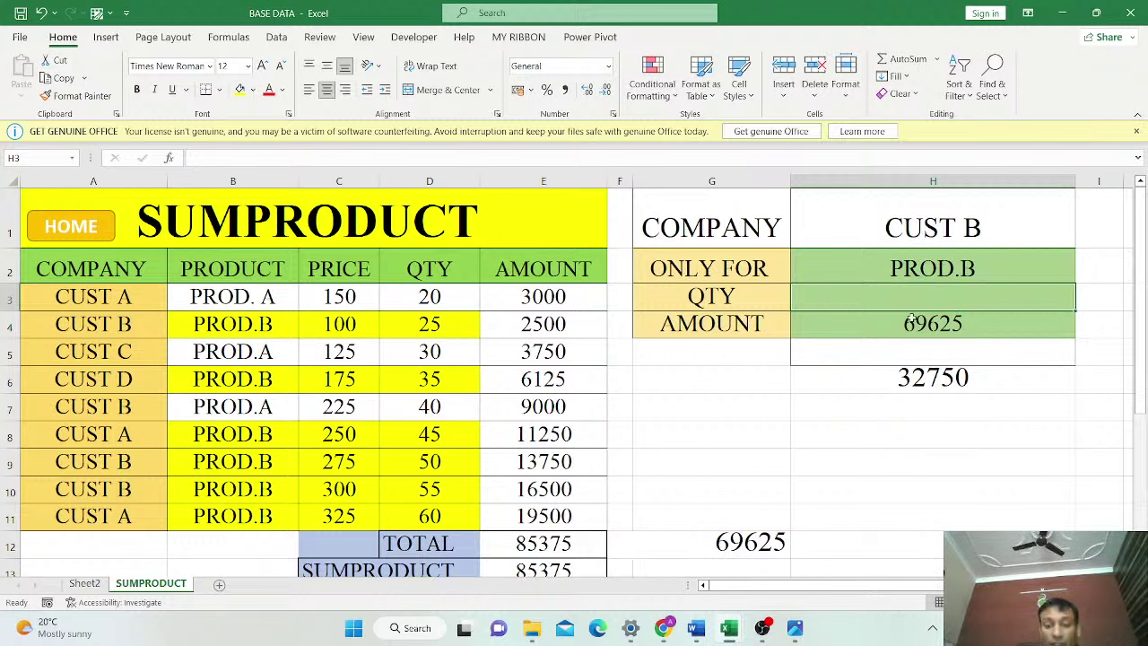
pyautogui.write('=SUM')
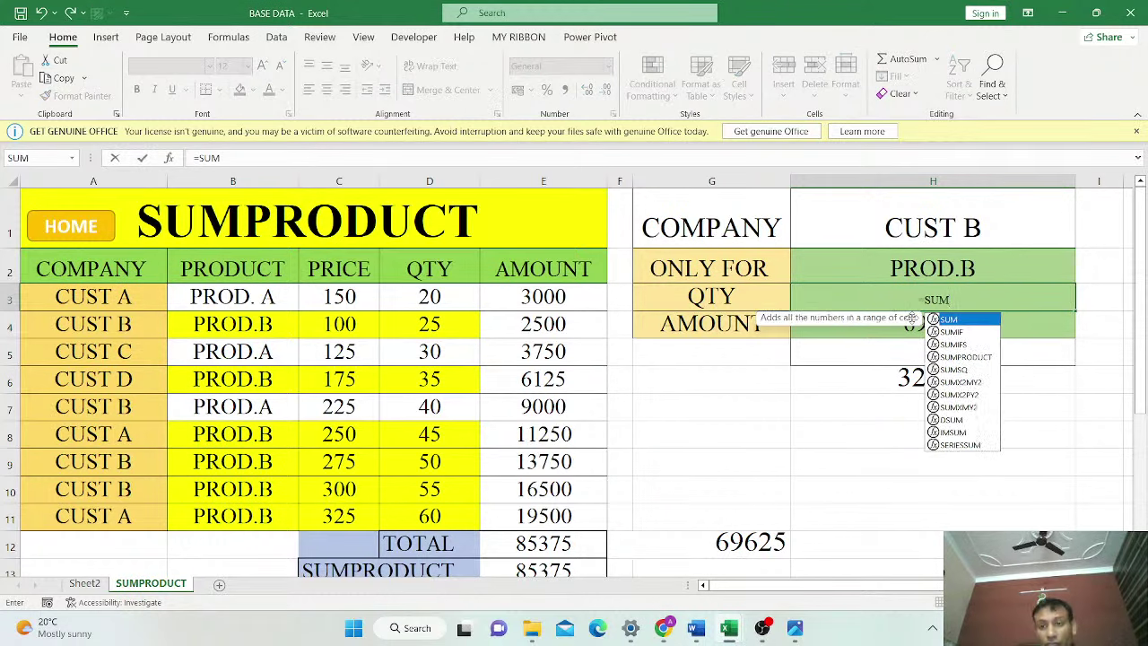
pyautogui.press('Escape')
# Clear the company criterion CUST B from H1 and return to the QTY cell H3
pyautogui.click(938, 234)
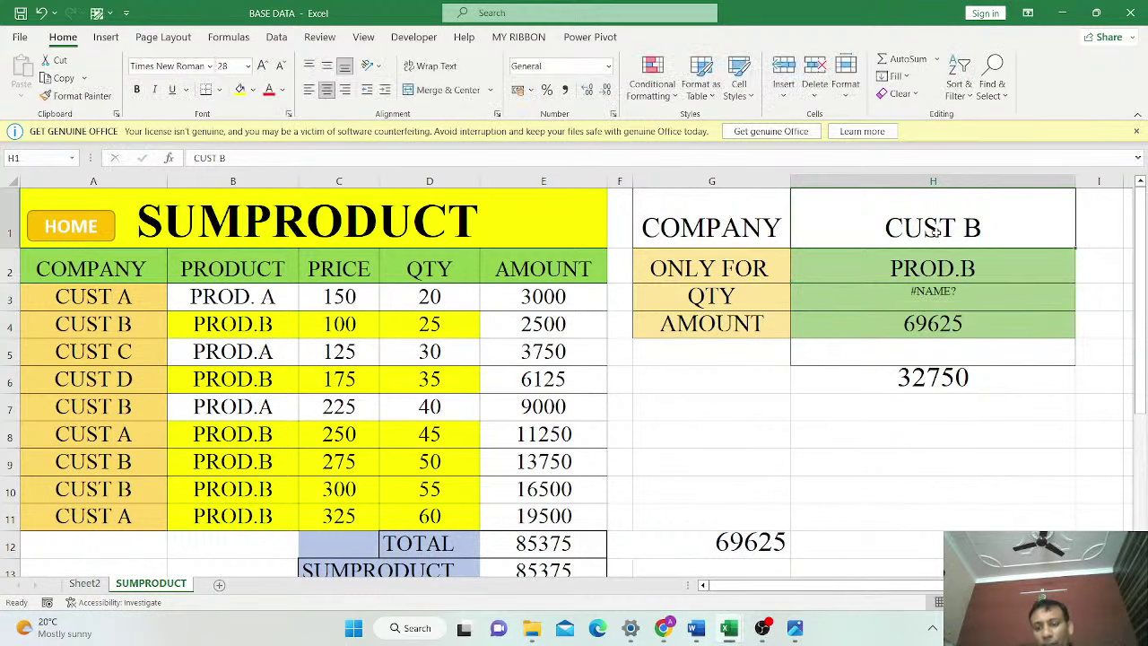
pyautogui.press('Delete')
pyautogui.click(922, 301)
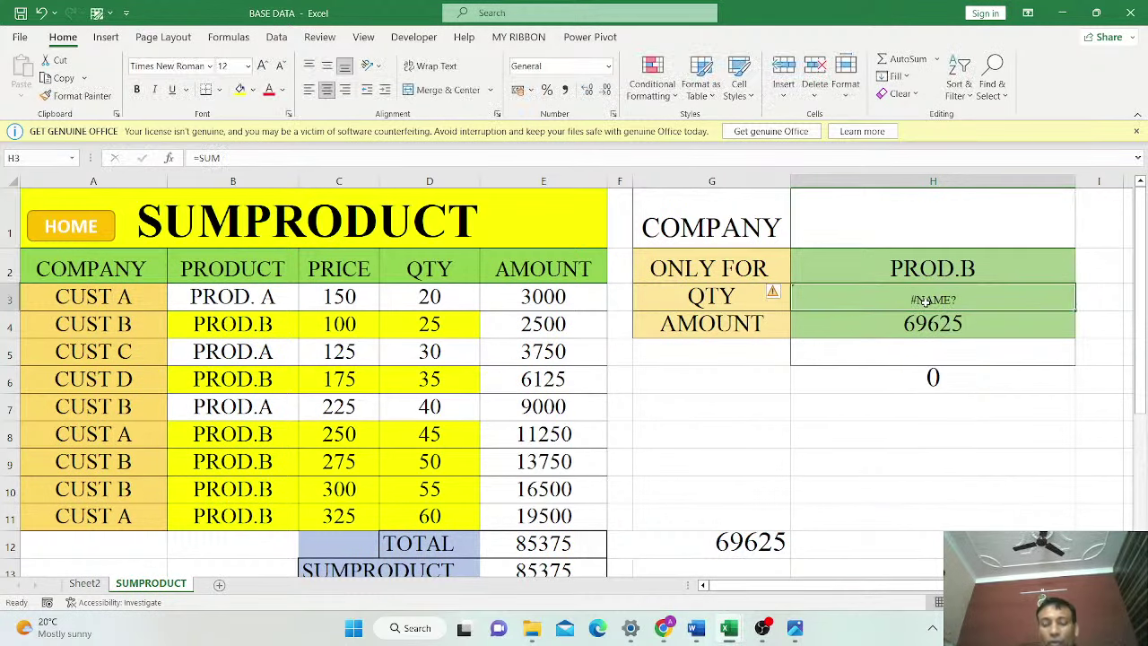
# Clear the QTY cell H3 and begin a SUMPRODUCT formula there that tests the products B3:B11 against H2
pyautogui.press('Delete')
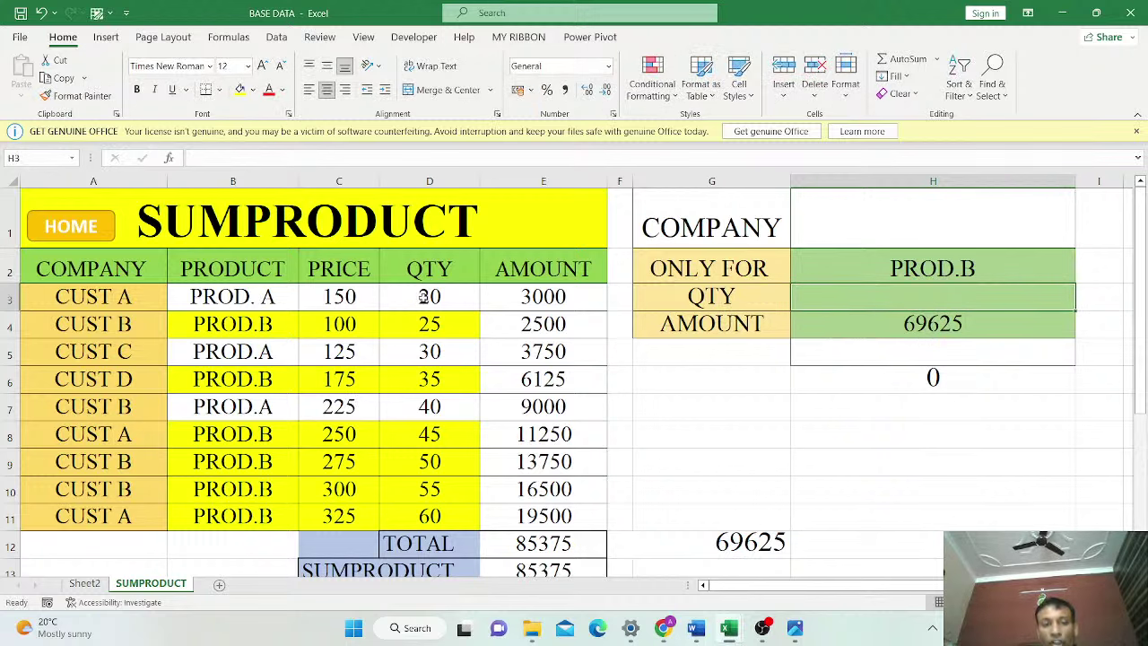
pyautogui.click(253, 321)
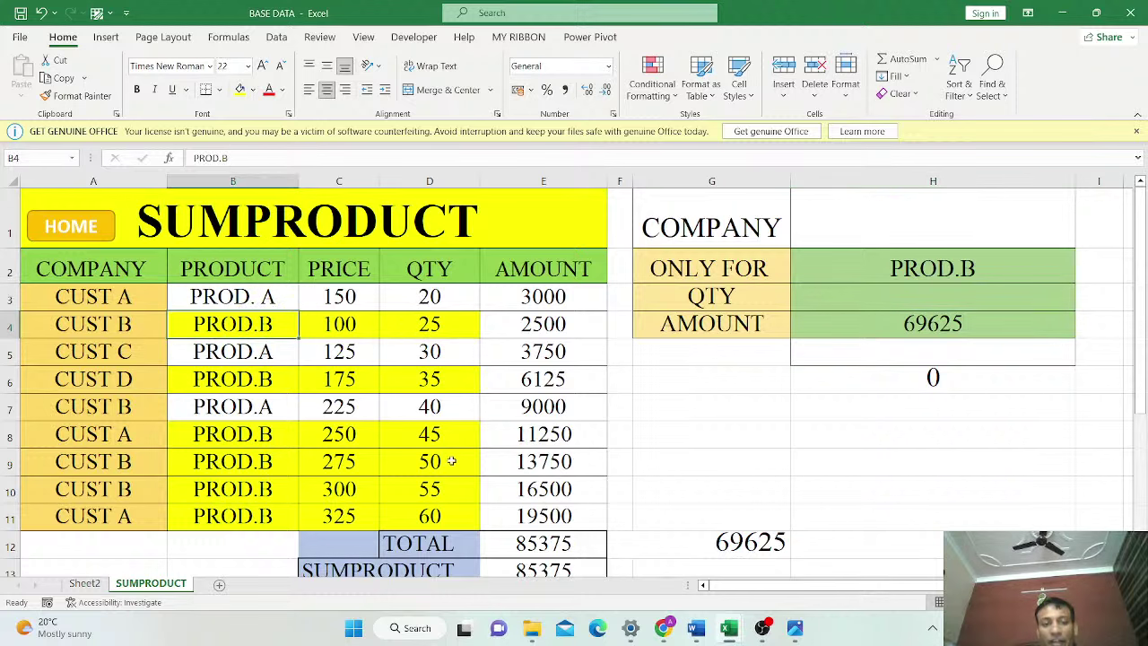
pyautogui.click(956, 294)
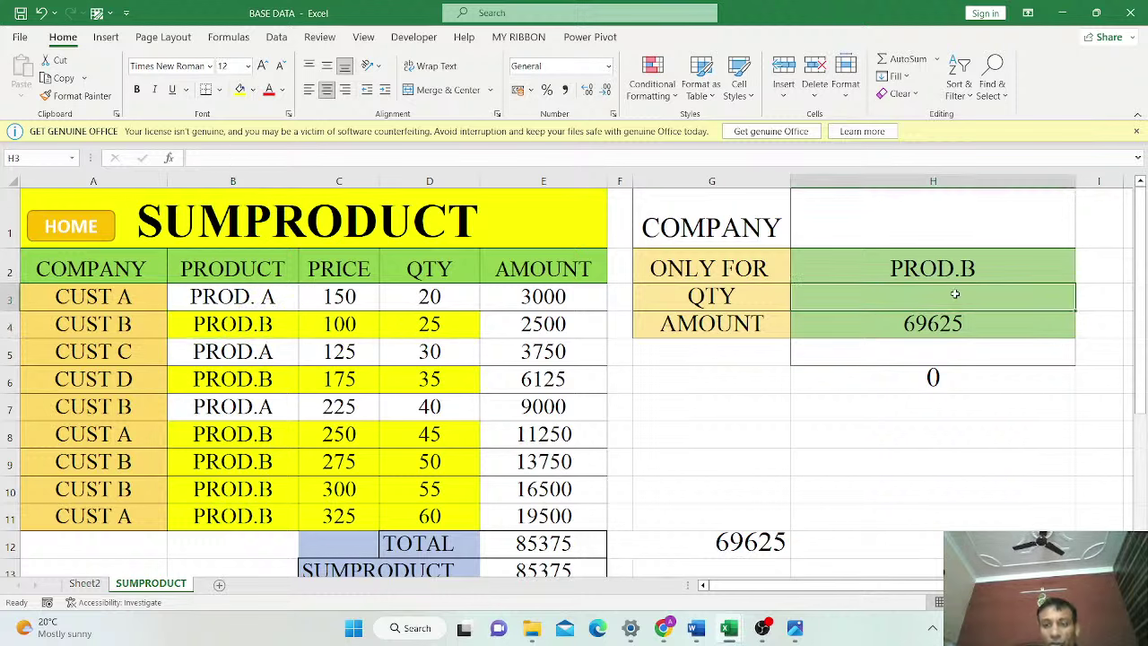
pyautogui.write('=SUM')
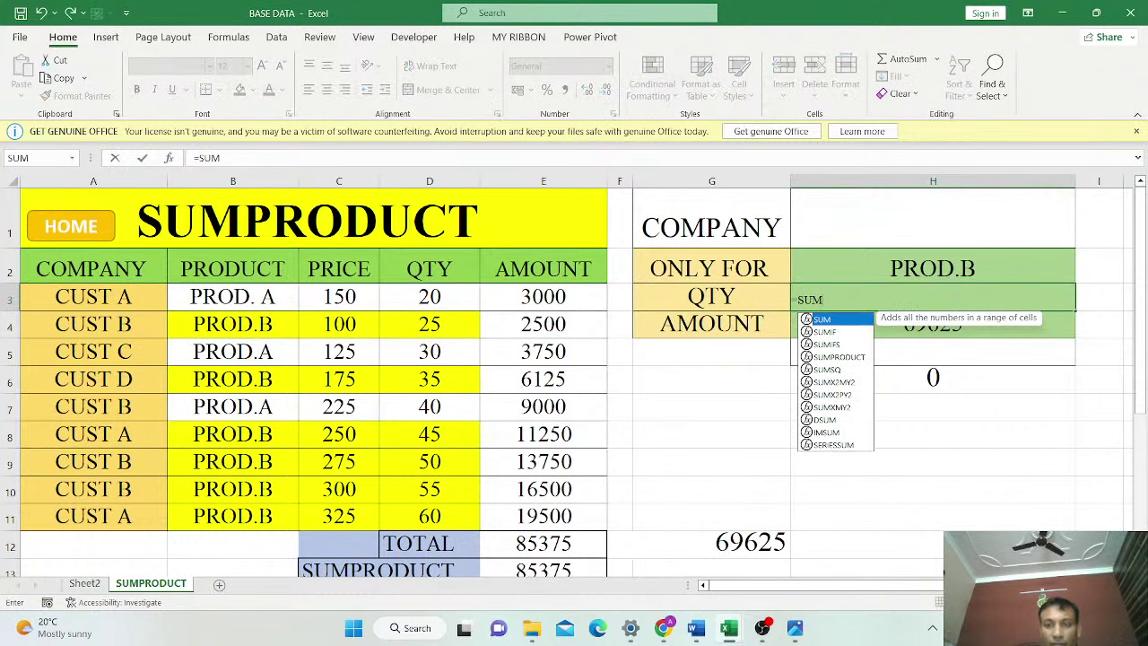
pyautogui.doubleClick(834, 357)
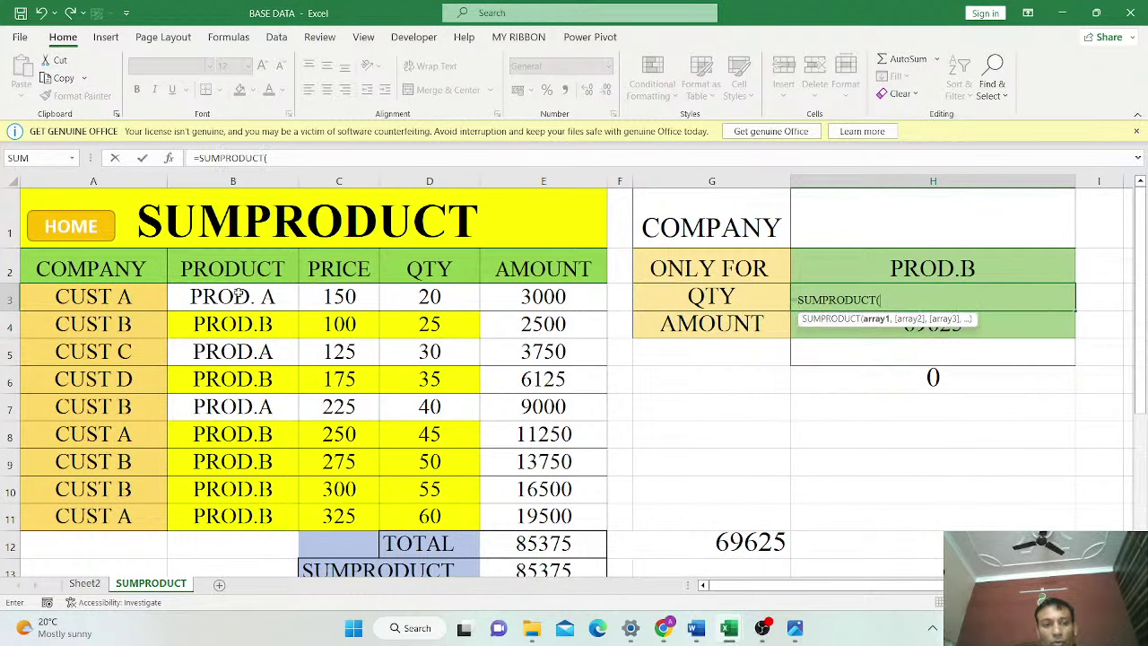
pyautogui.moveTo(237, 296); pyautogui.dragTo(248, 516)
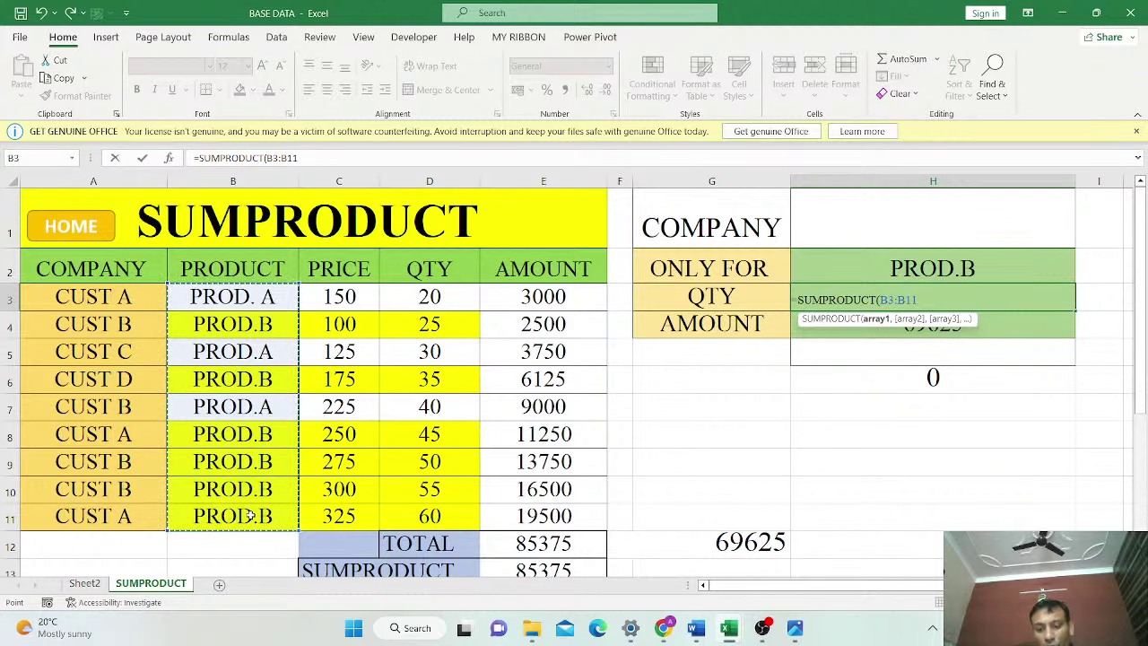
pyautogui.write('=')
pyautogui.click(947, 261)
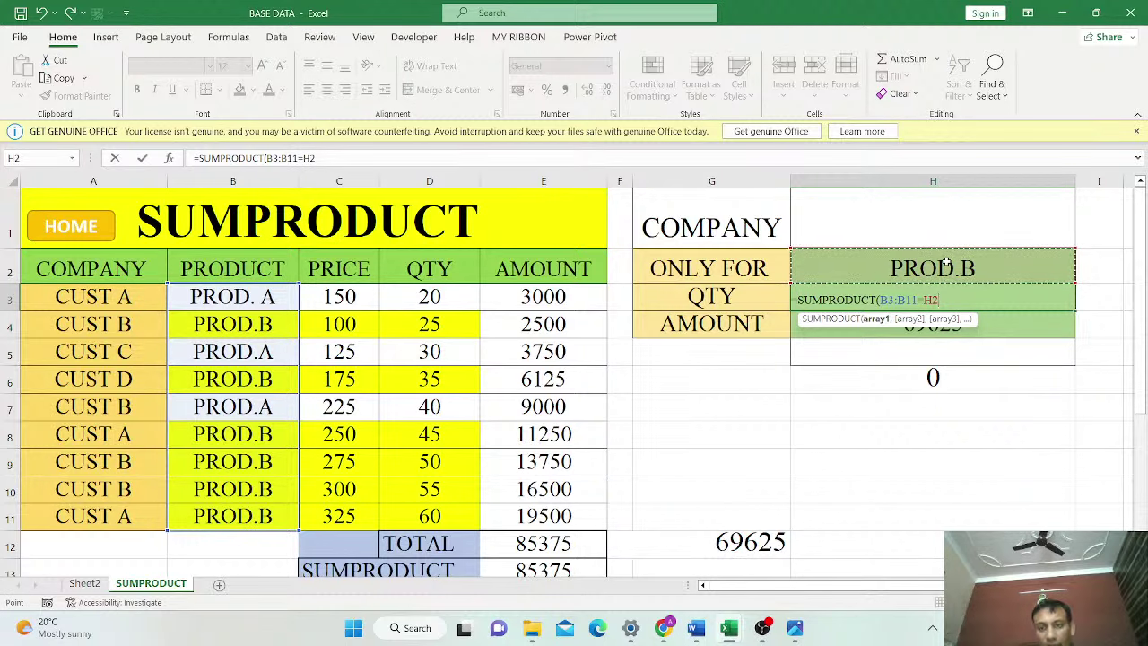
pyautogui.write(')')
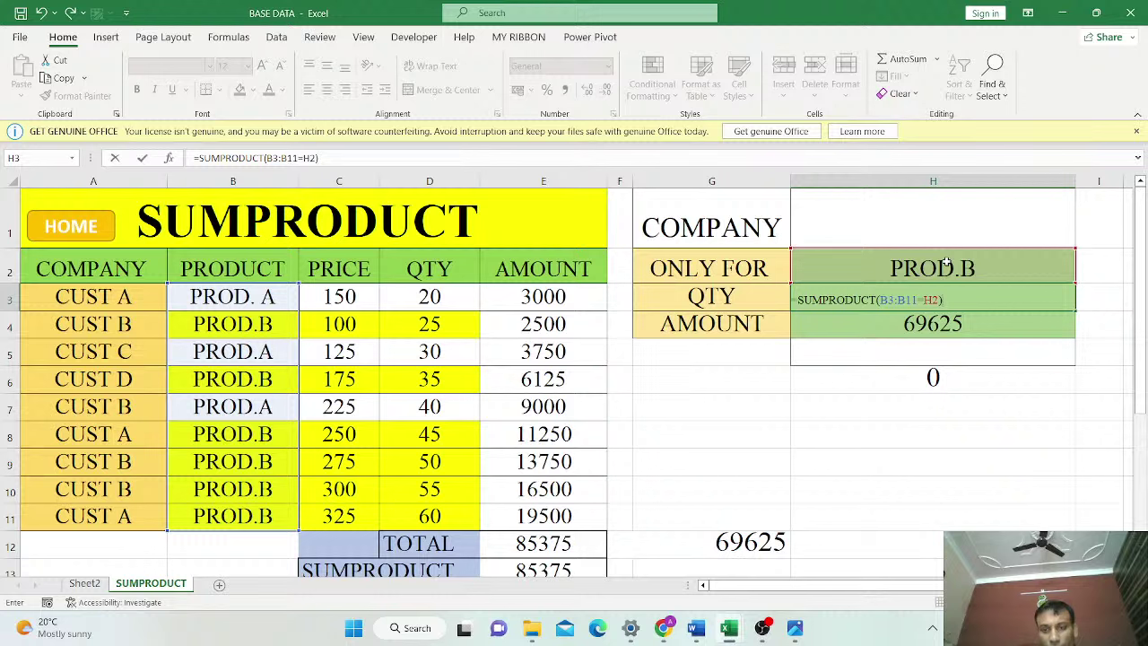
# Multiply the product condition by the quantities and enter the H3 formula as =SUMPRODUCT((B3:B11=H2)*(D3:D11))
pyautogui.write(',')
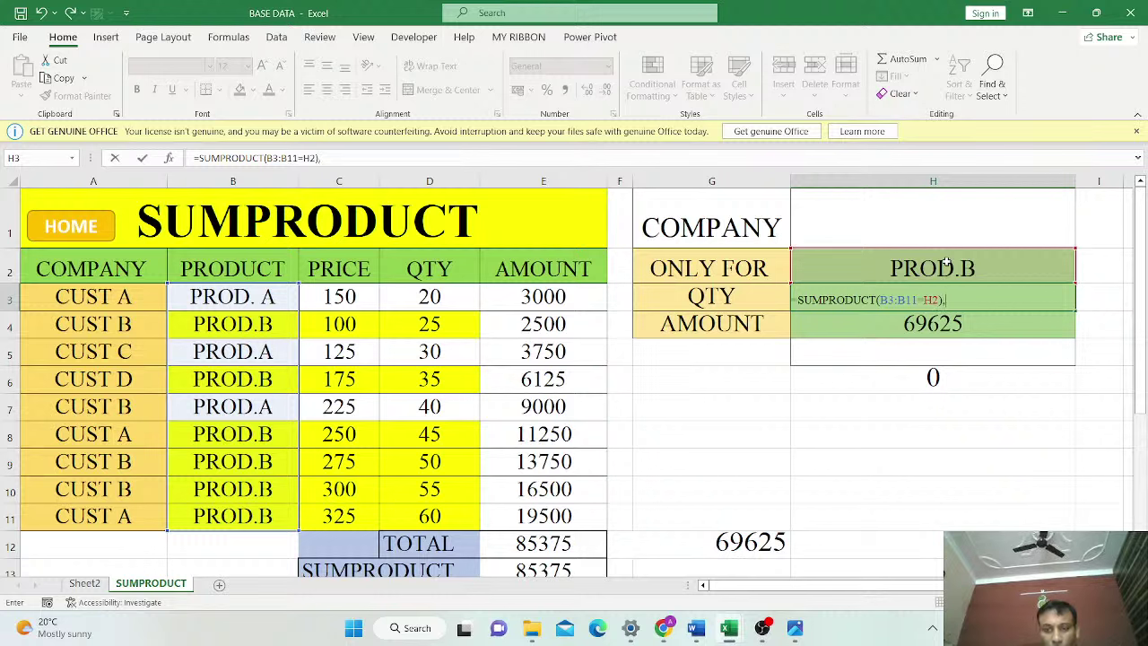
pyautogui.write('*(')
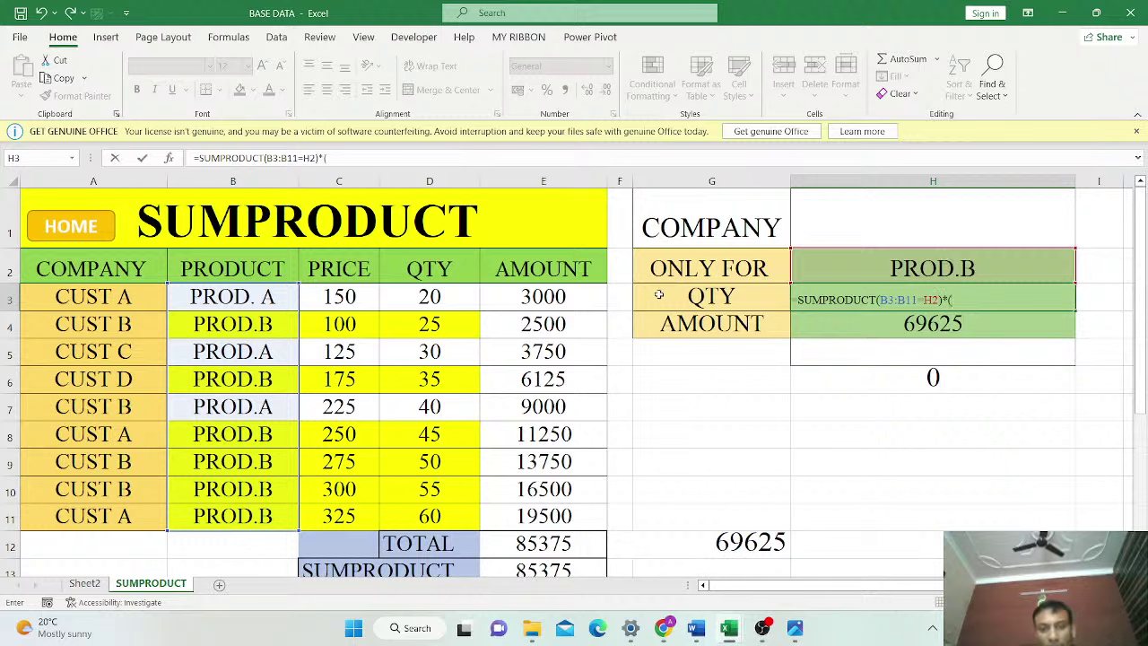
pyautogui.moveTo(440, 298); pyautogui.dragTo(456, 512)
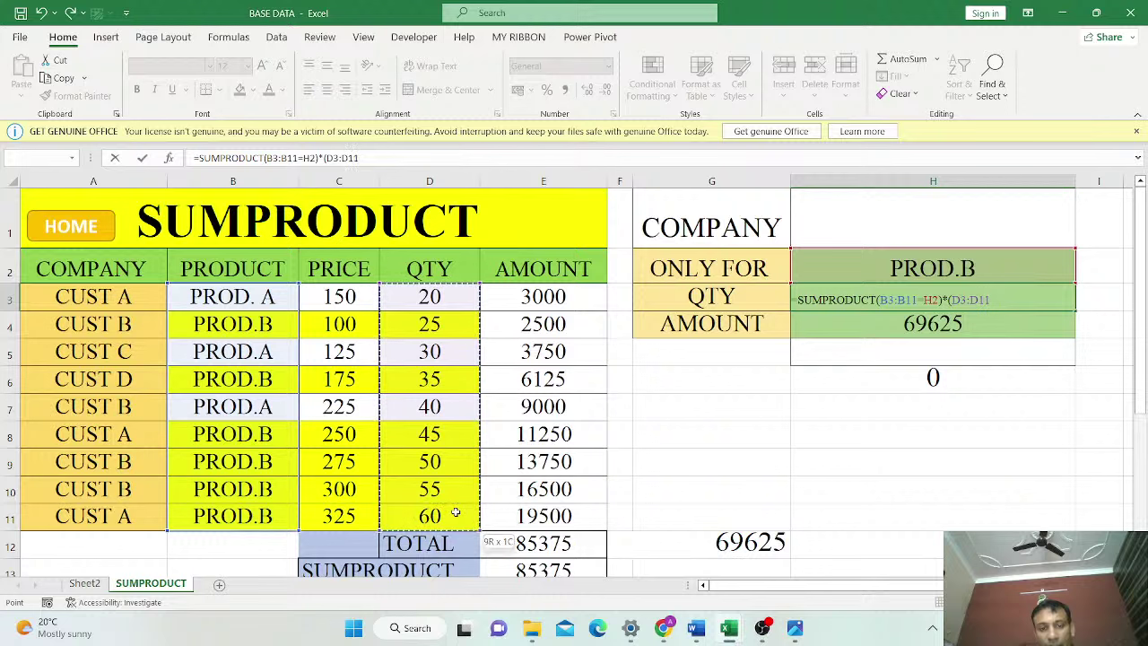
pyautogui.write(')')
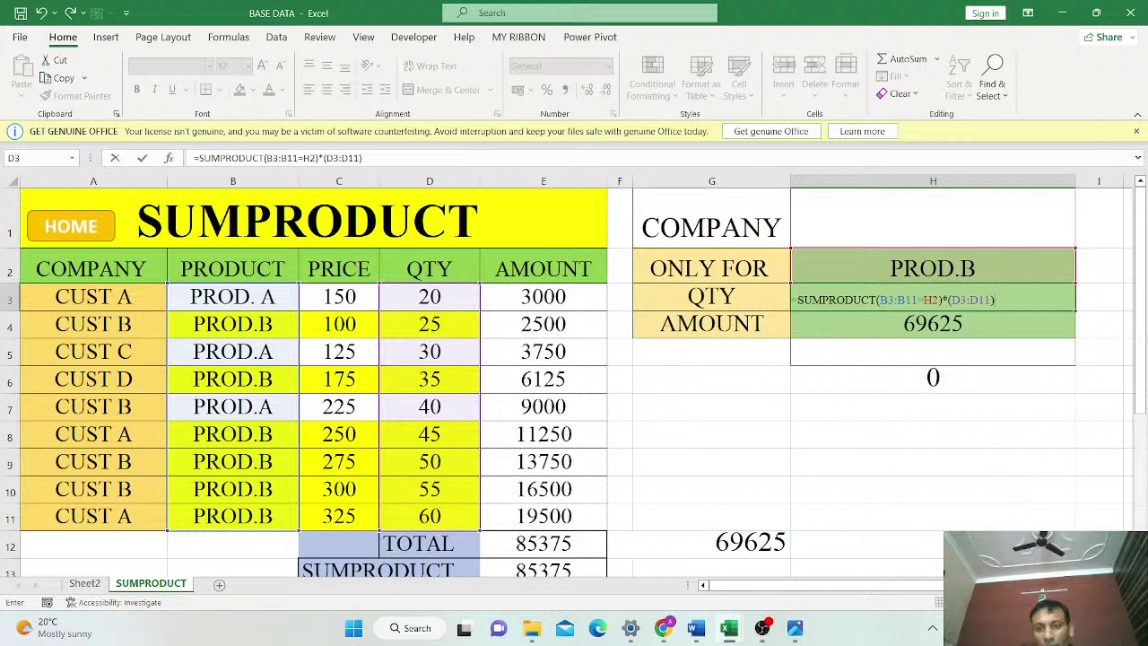
pyautogui.click(880, 300)
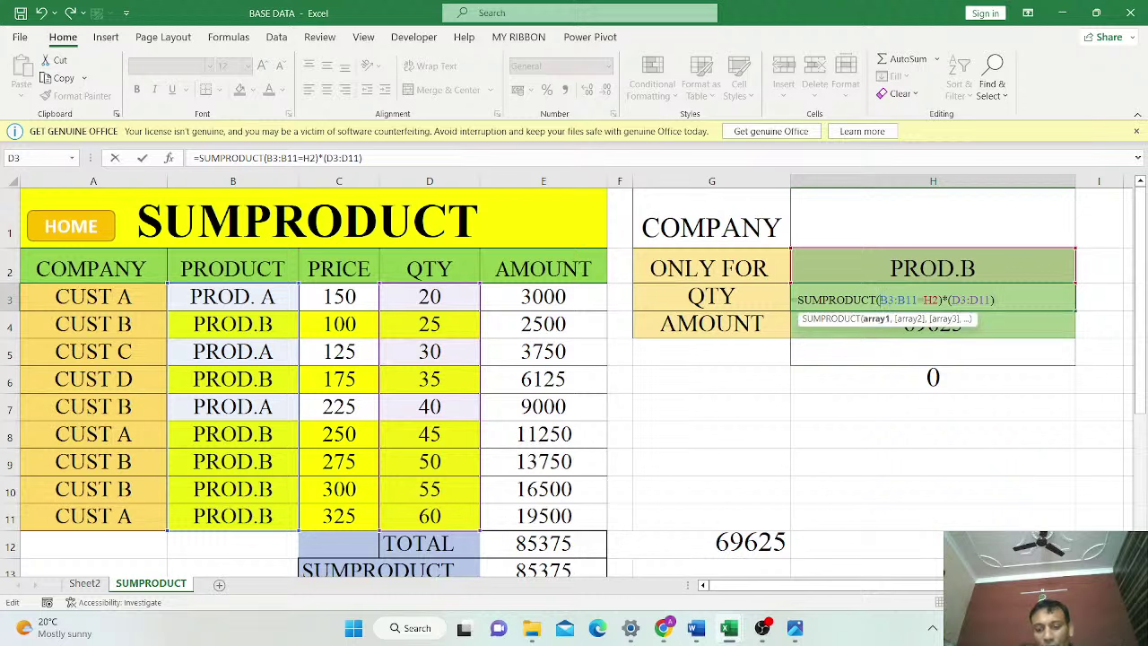
pyautogui.write('(')
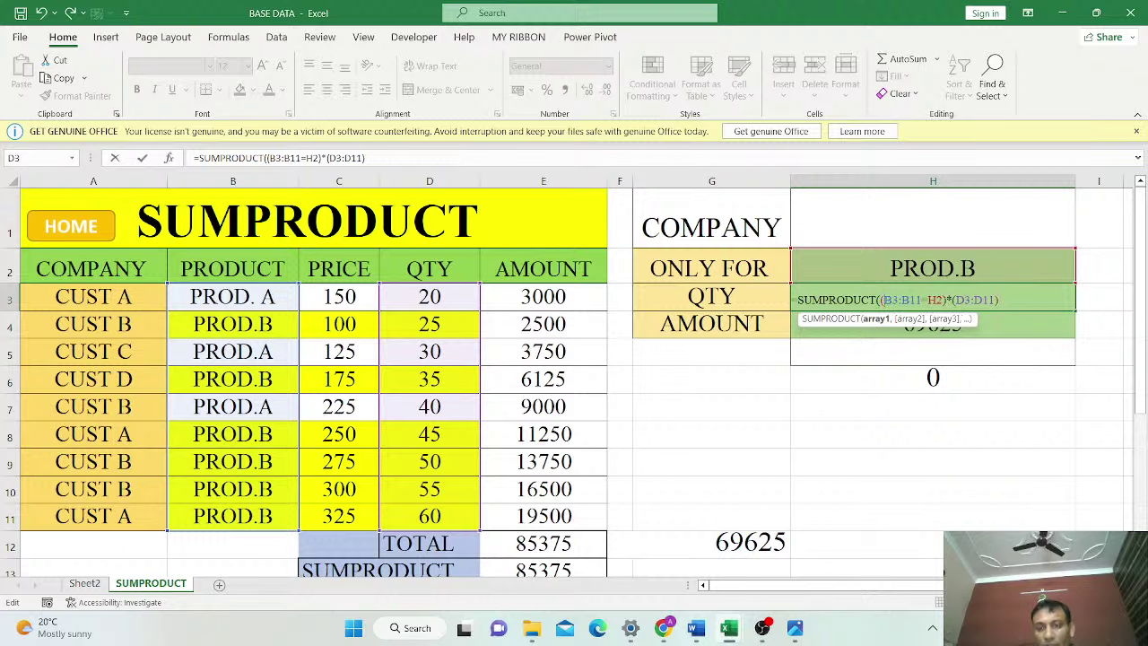
pyautogui.write(')')
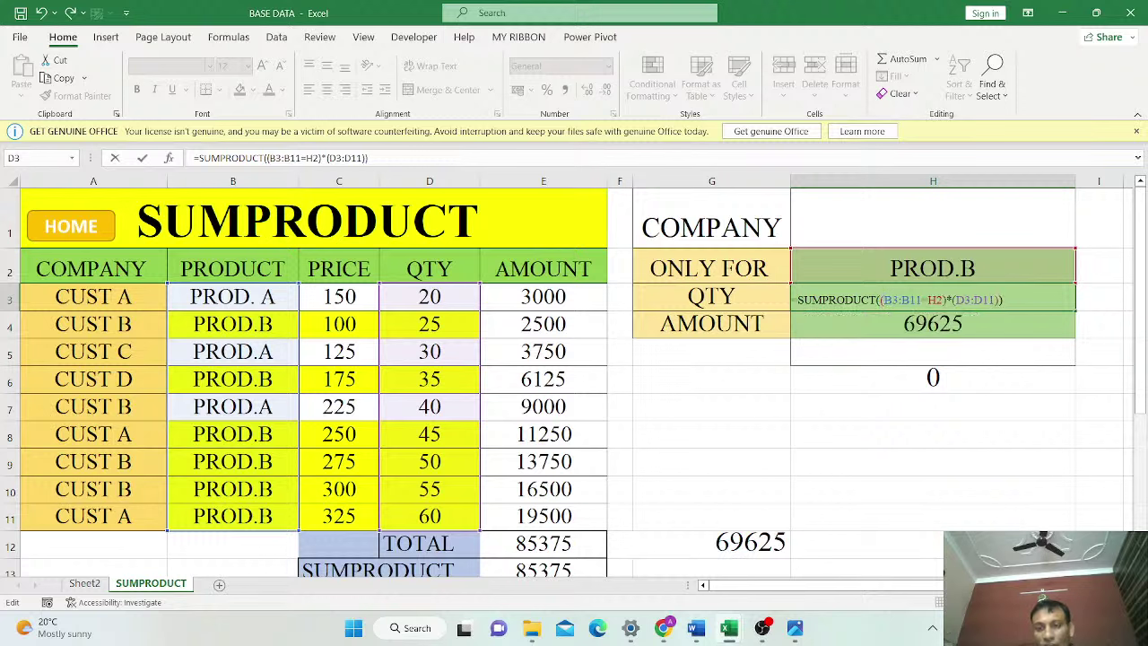
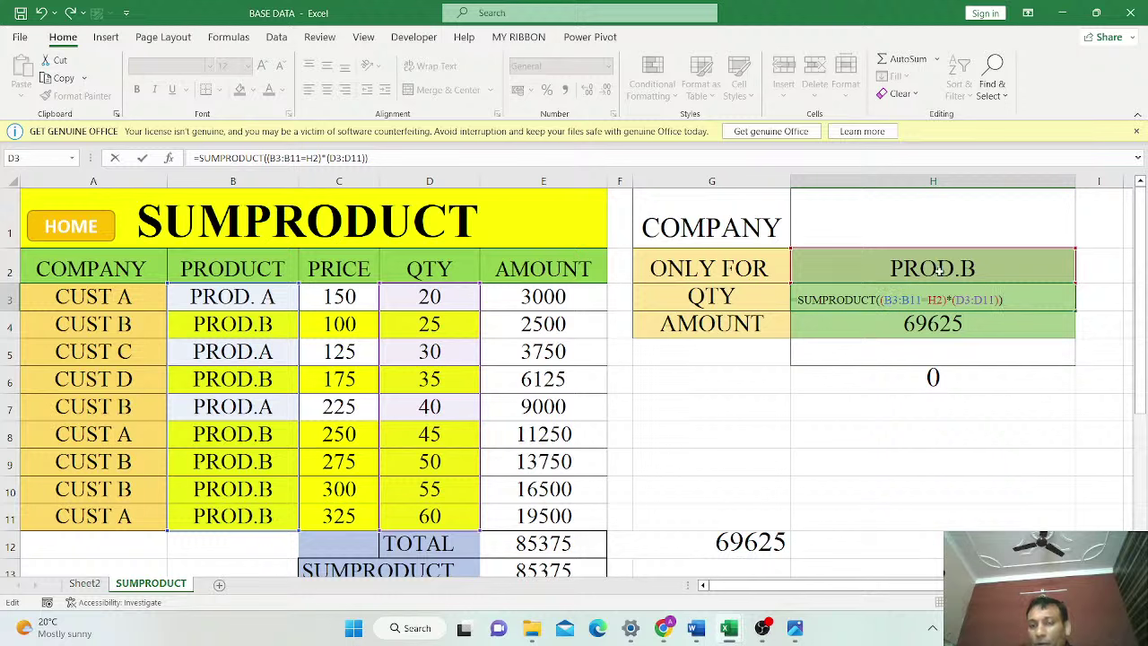
pyautogui.hotkey('ctrl', 'Return')
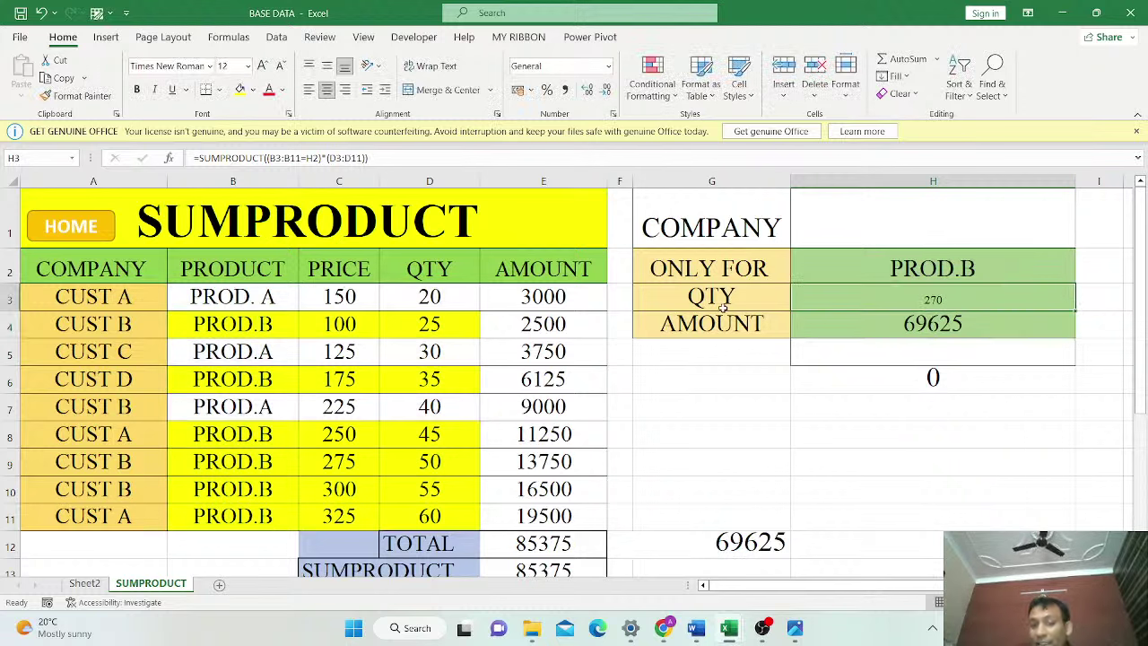
# Add the PROD.B quantities manually in G7 with =D4+D6+D8+D9+D10+D11
pyautogui.click(664, 404)
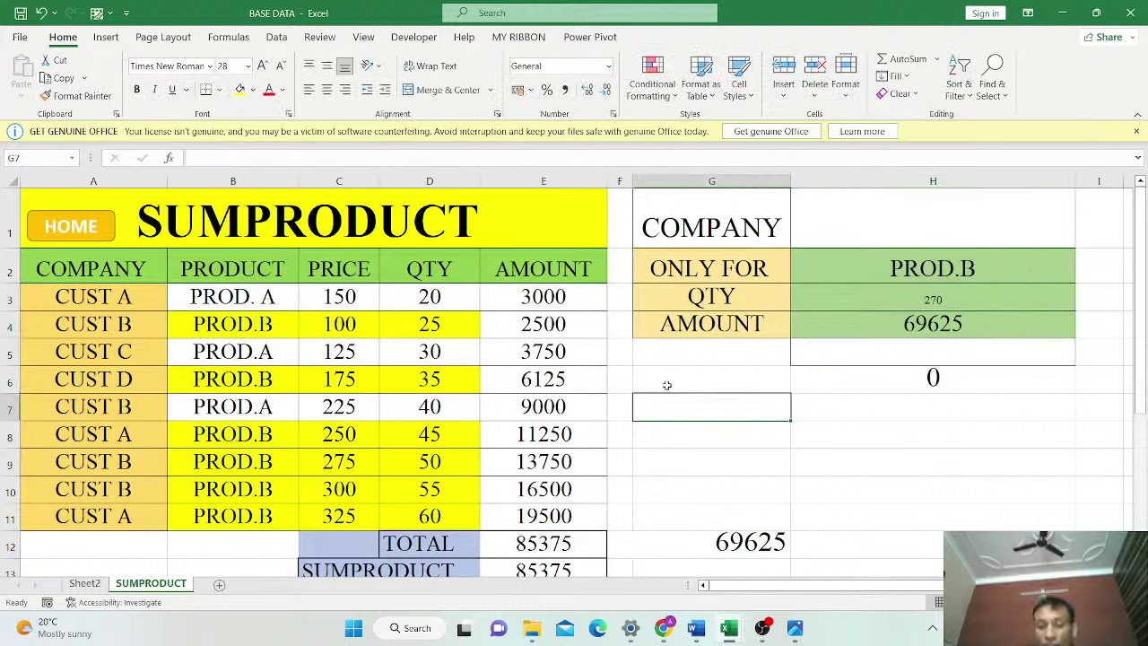
pyautogui.write('=')
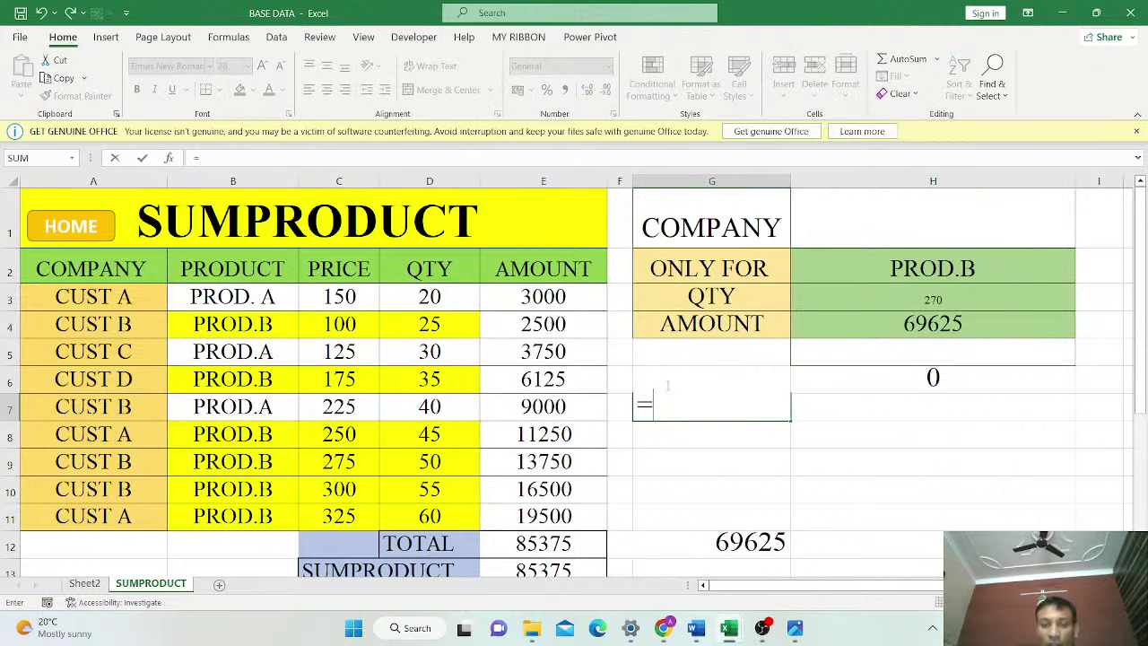
pyautogui.click(411, 325)
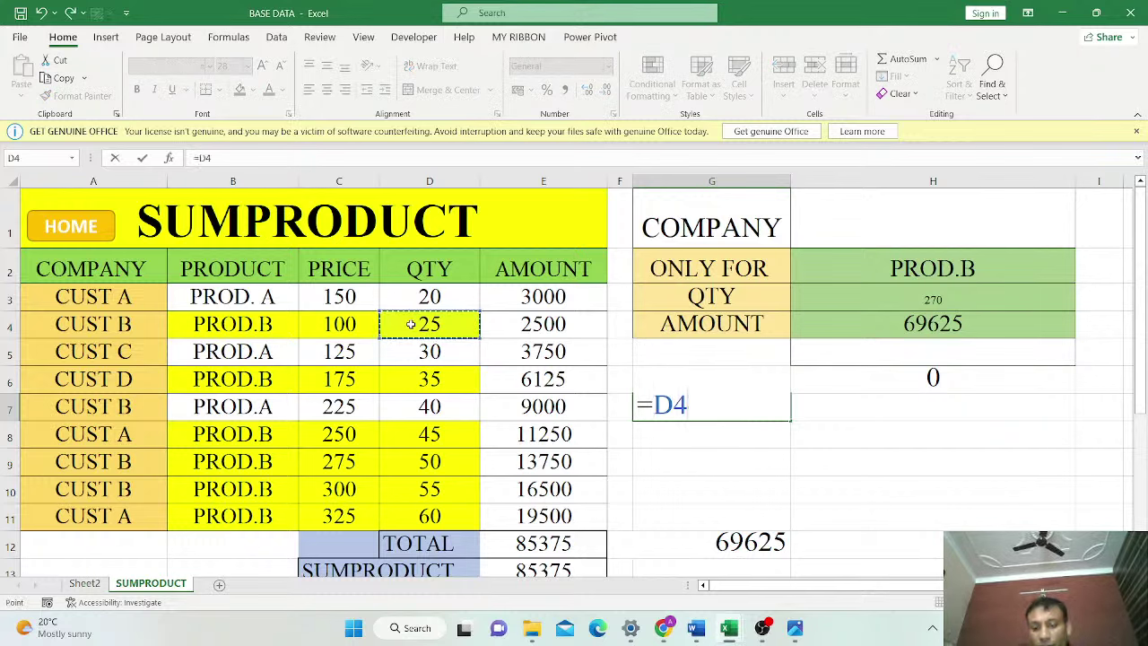
pyautogui.write('+')
pyautogui.click(433, 373)
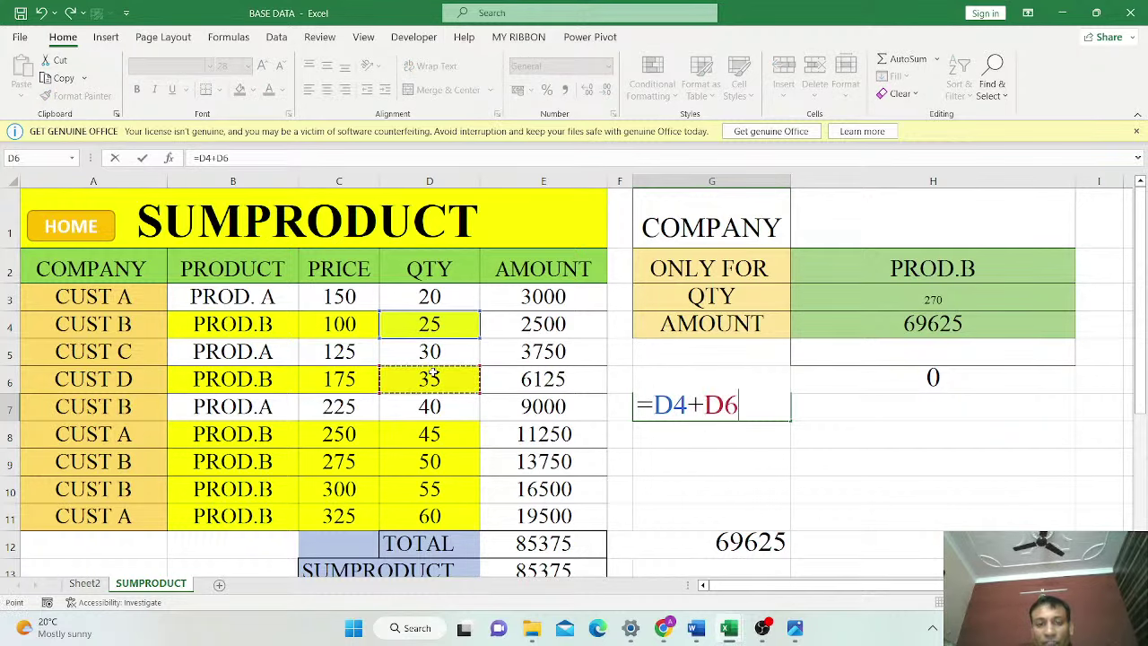
pyautogui.write('+')
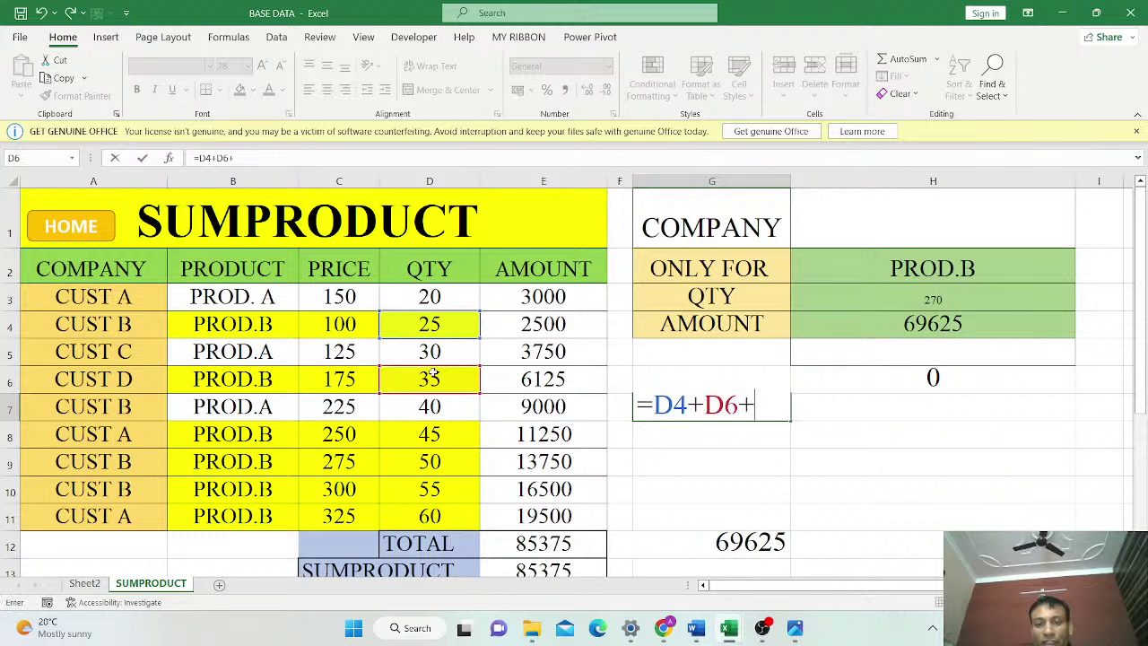
pyautogui.click(441, 434)
pyautogui.write('+')
pyautogui.click(445, 463)
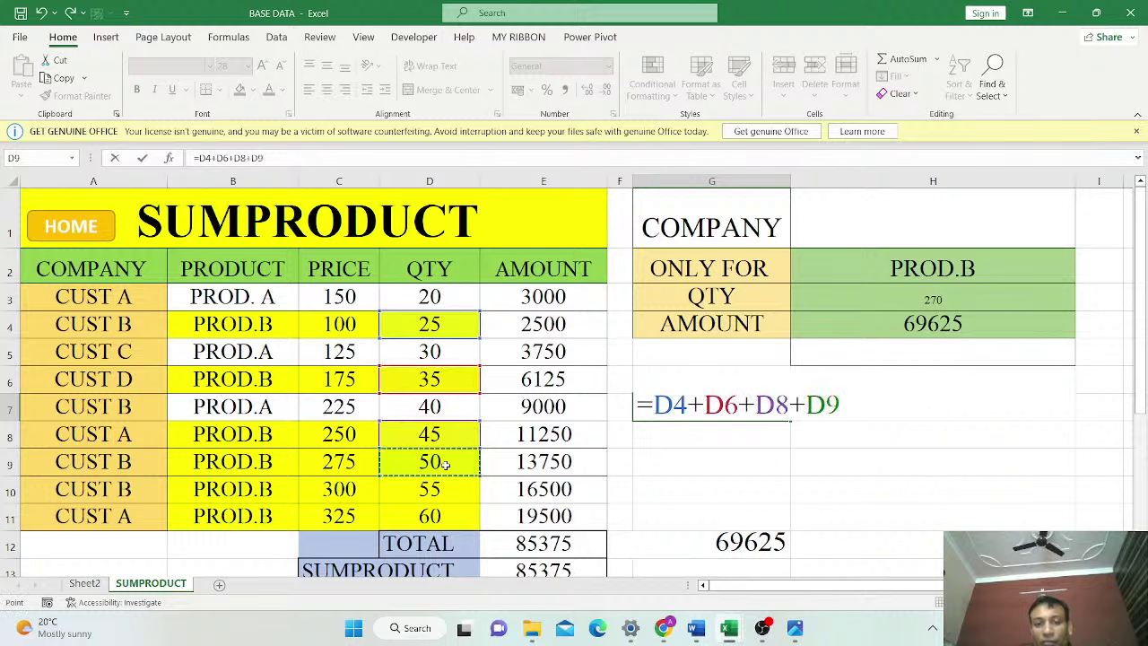
pyautogui.write('+')
pyautogui.click(445, 489)
pyautogui.write('+')
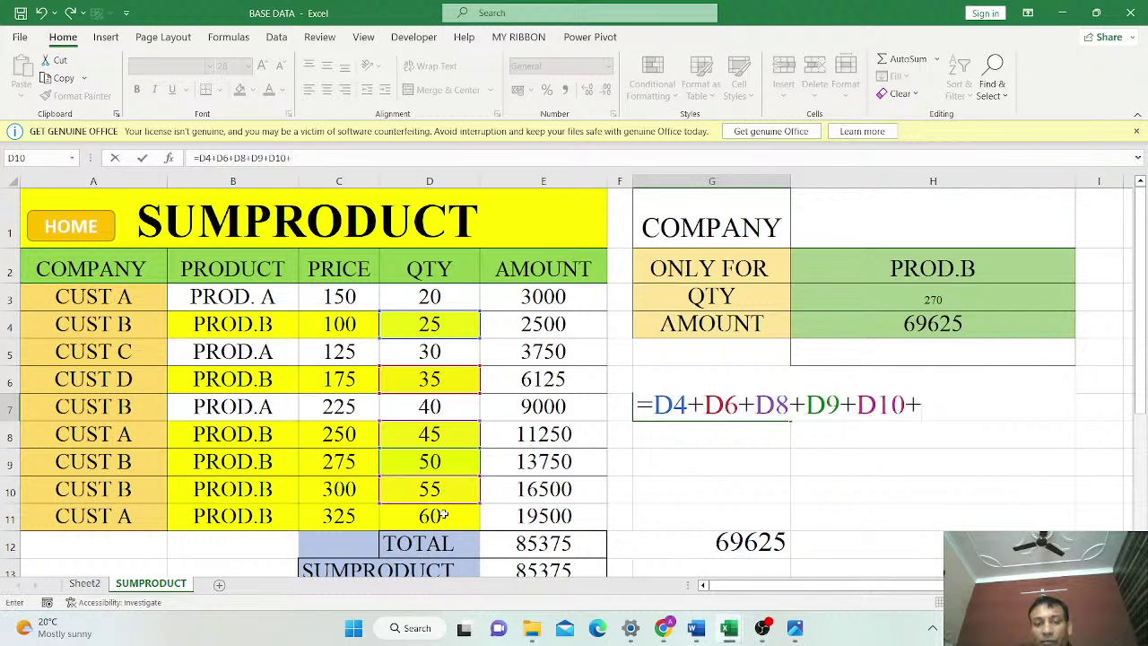
pyautogui.click(442, 514)
pyautogui.press('Return')
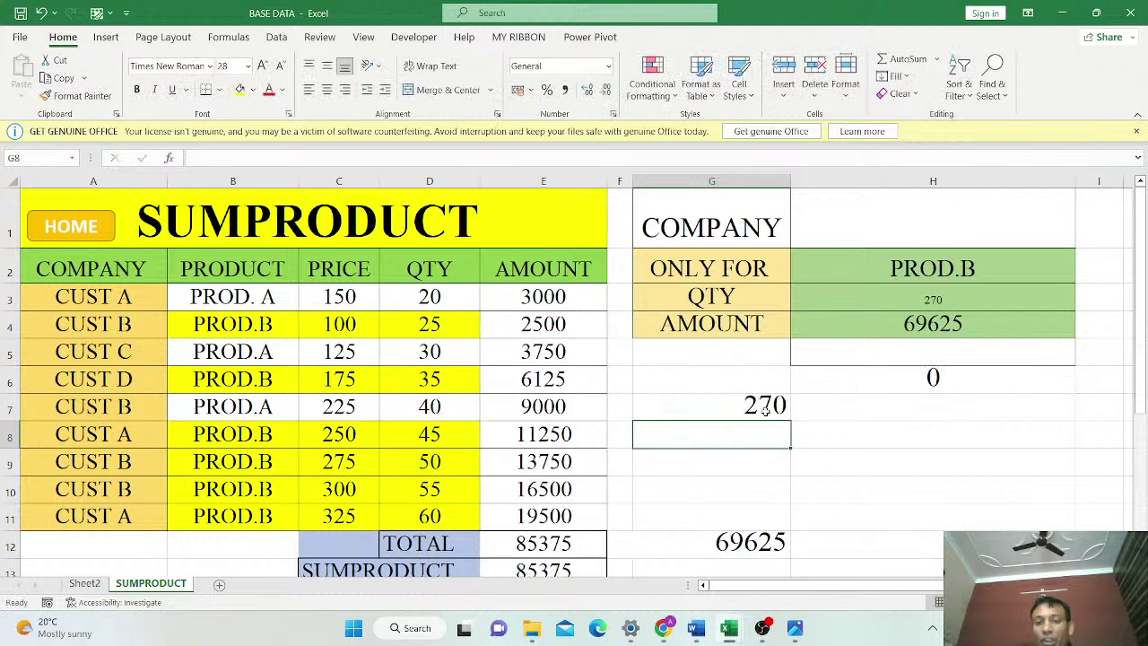
# Compare the manual sum in G7 with the QTY result in H3, and check the amount formulas in E4 and H4
pyautogui.click(765, 408)
pyautogui.click(957, 293)
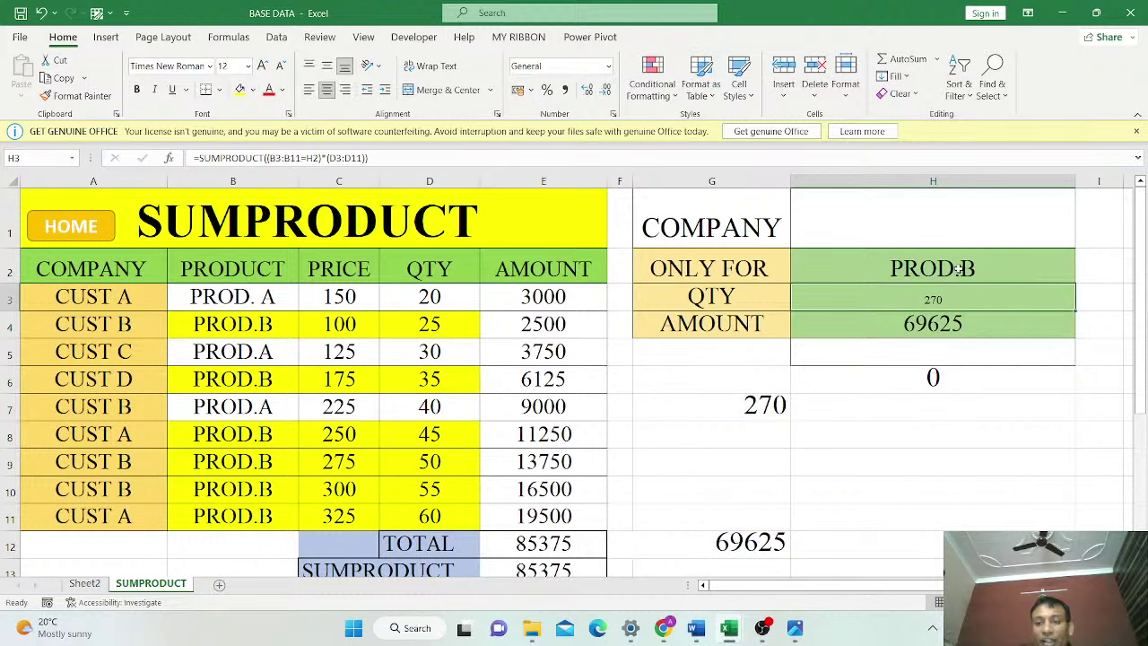
pyautogui.click(958, 269)
pyautogui.click(952, 299)
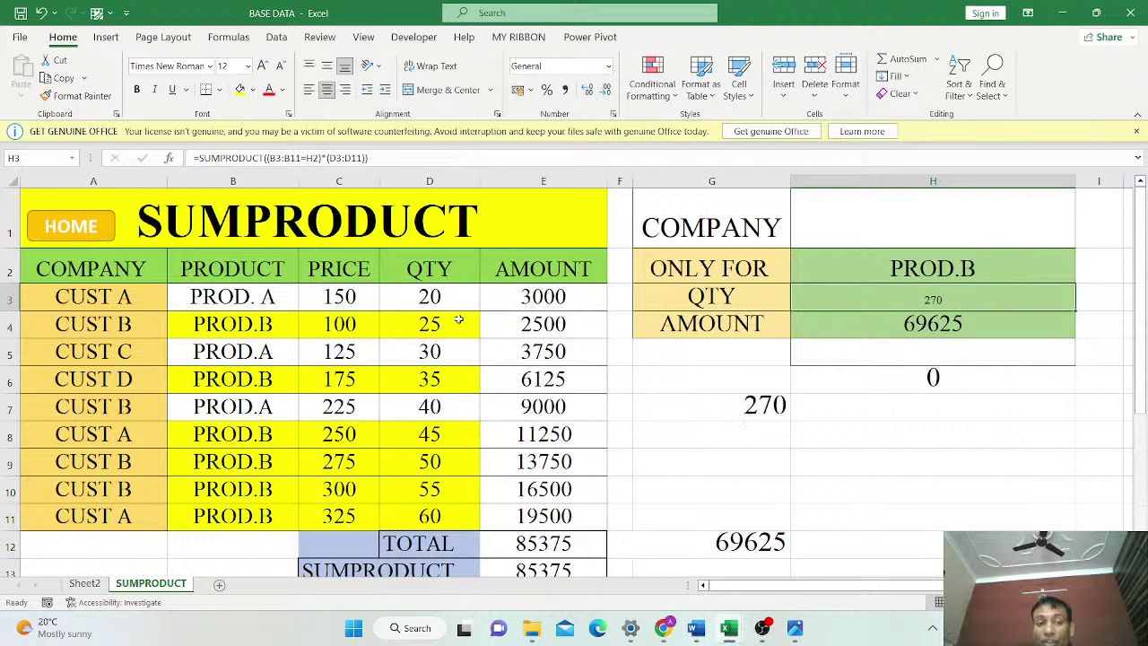
pyautogui.click(553, 328)
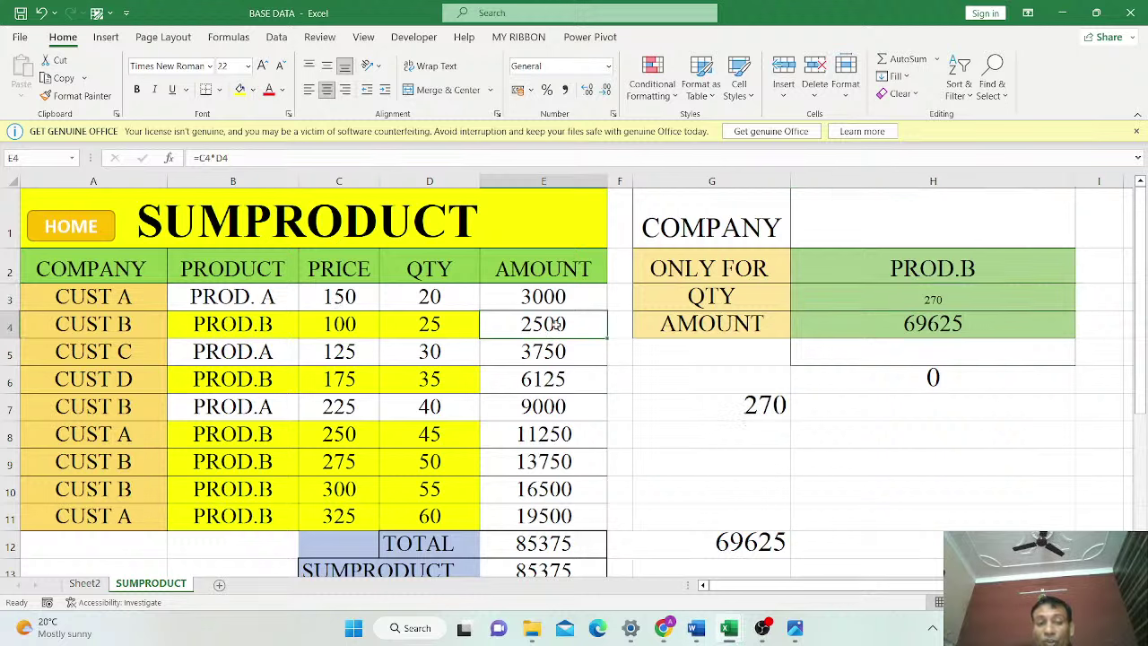
pyautogui.click(942, 323)
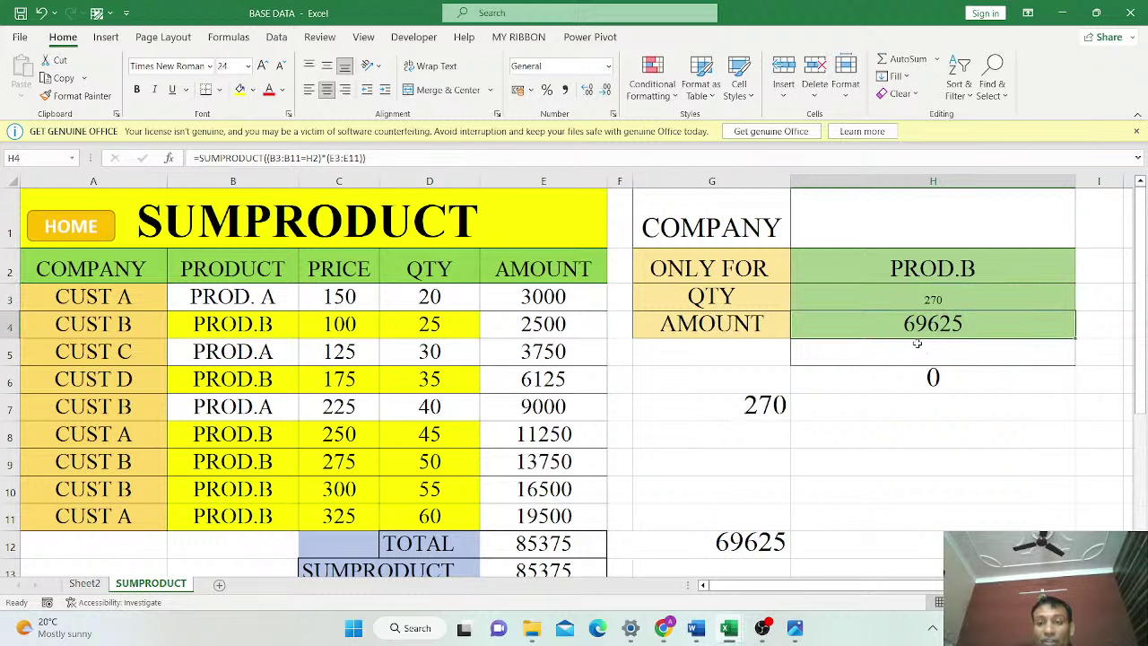
# Begin a SUMPRODUCT formula in H5 with a condition testing the products B3:B11 against H2
pyautogui.click(929, 346)
pyautogui.write('=')
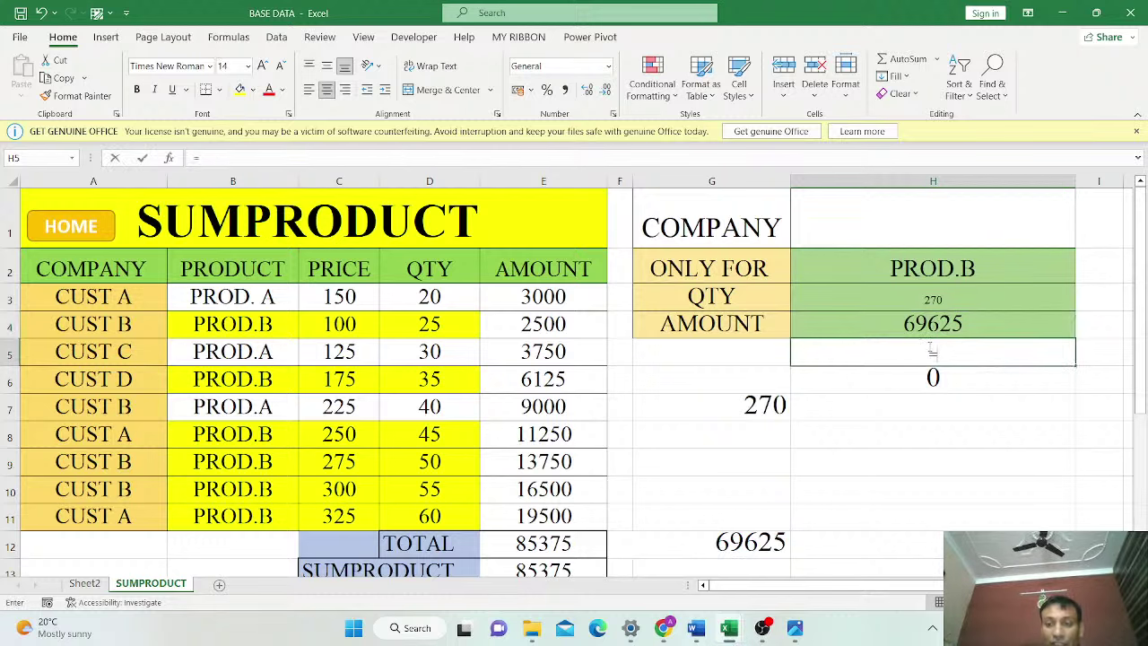
pyautogui.write('M')
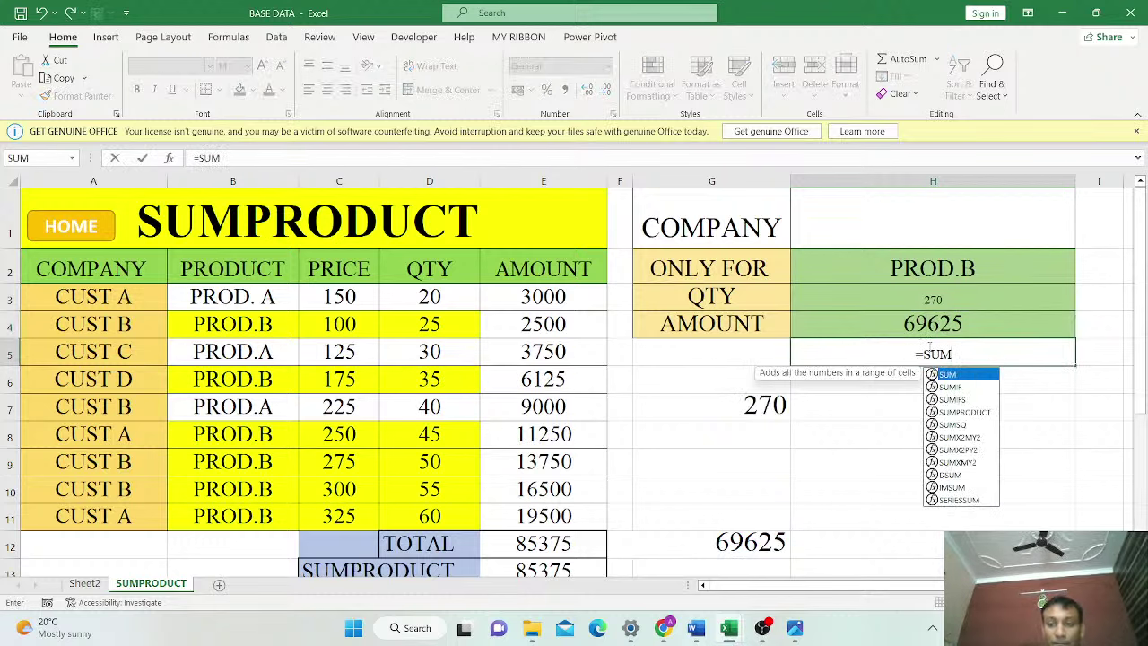
pyautogui.click(972, 413)
pyautogui.doubleClick(973, 413)
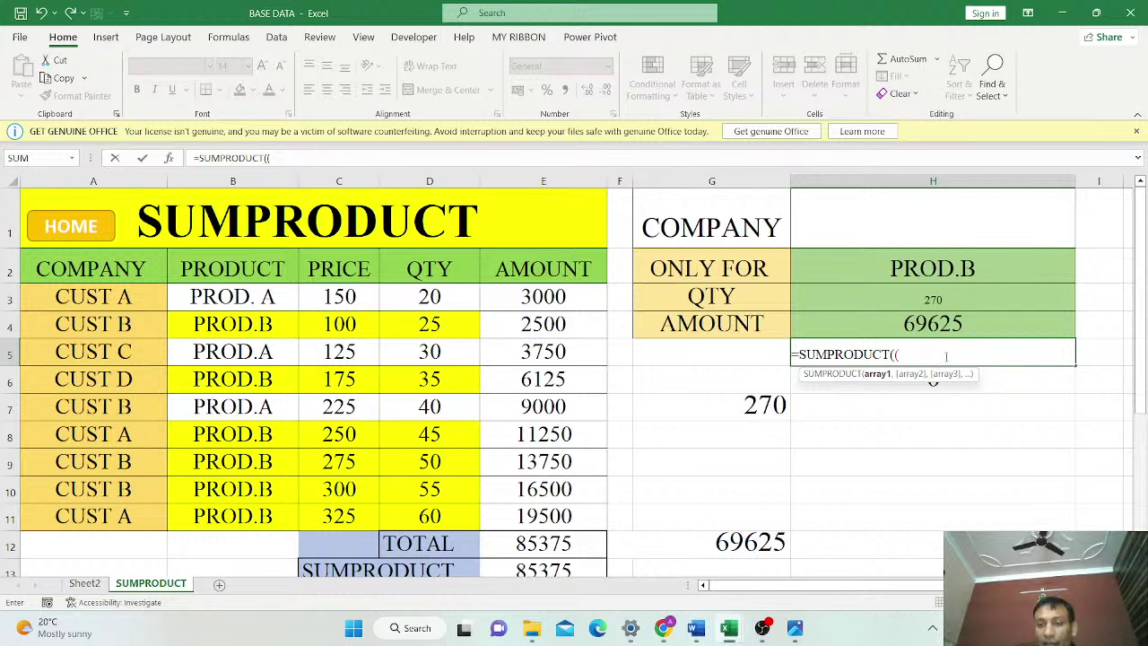
pyautogui.moveTo(264, 305); pyautogui.dragTo(272, 512)
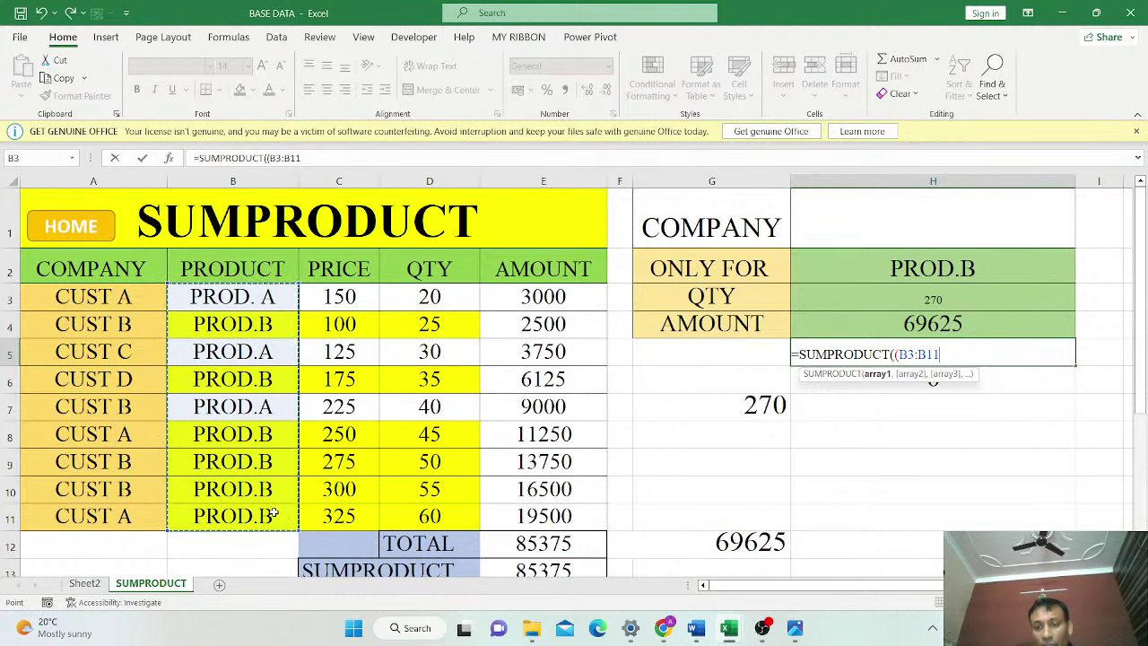
pyautogui.write('=')
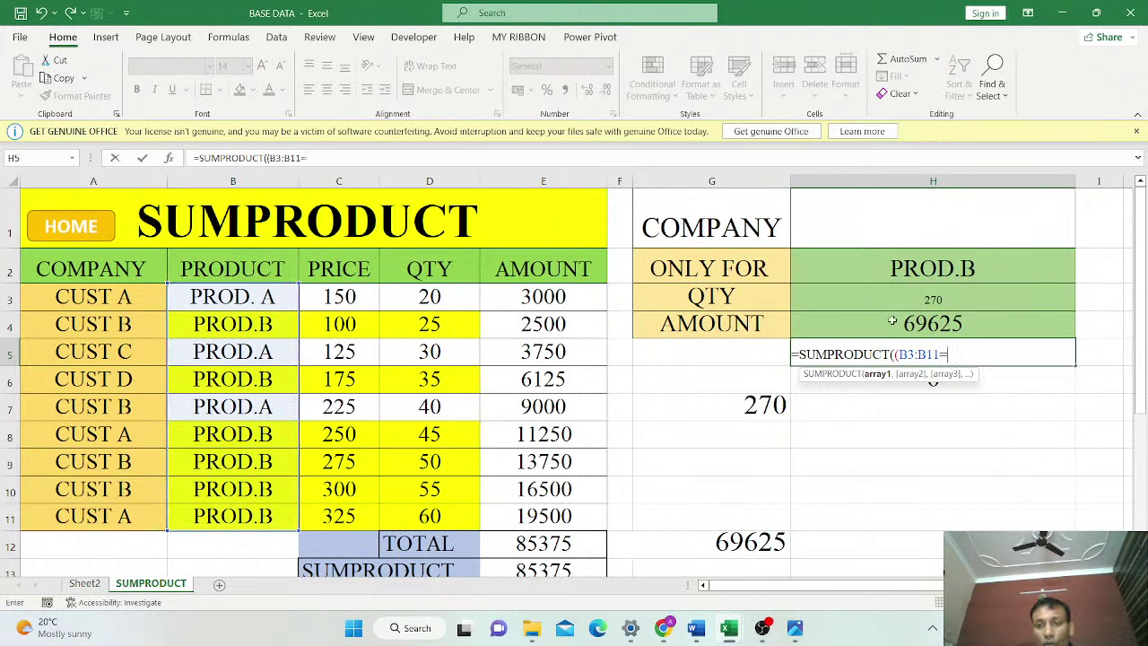
pyautogui.click(969, 265)
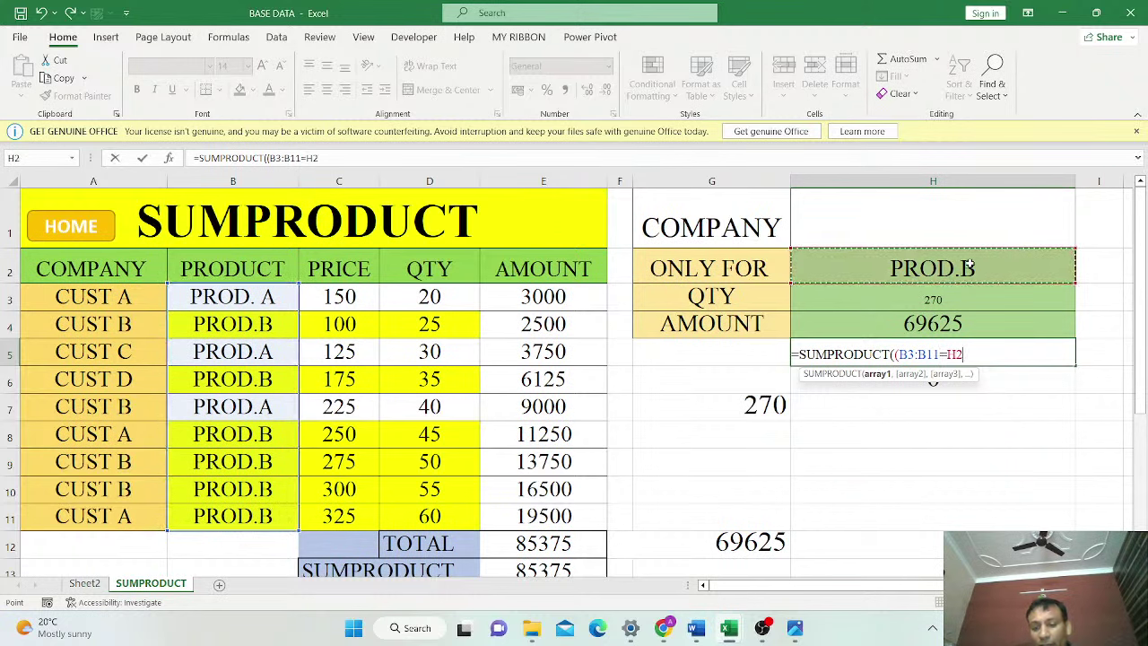
pyautogui.write(')')
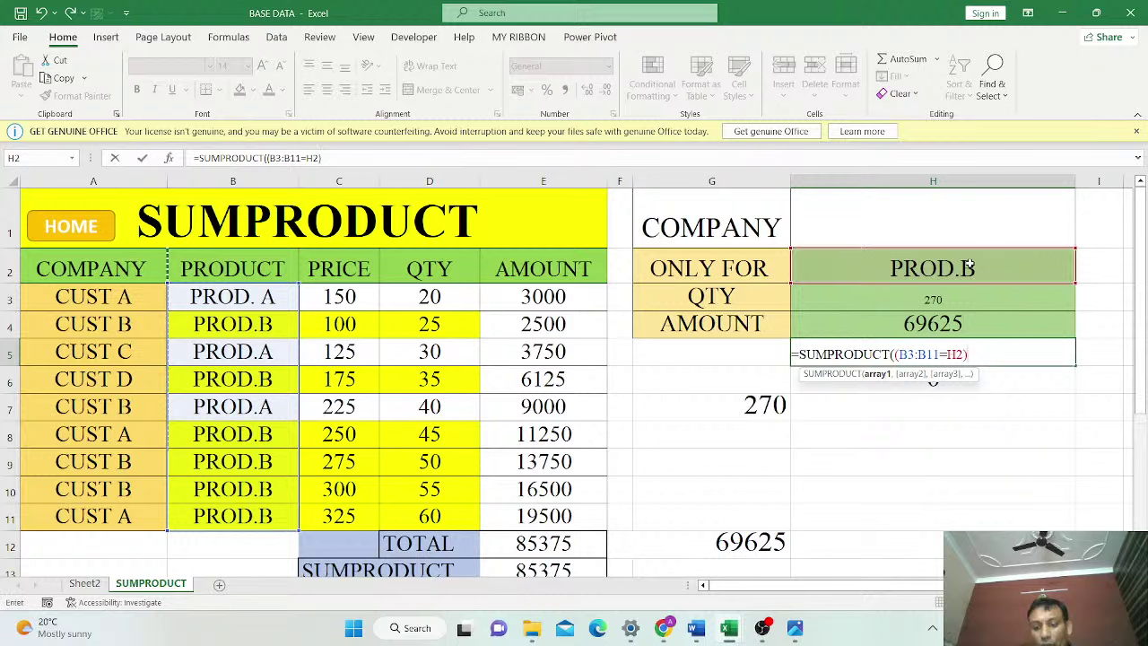
# Multiply the product condition by the amounts and enter the H5 formula as =SUMPRODUCT((B3:B11=H2)*(E3:E11))
pyautogui.write('*(')
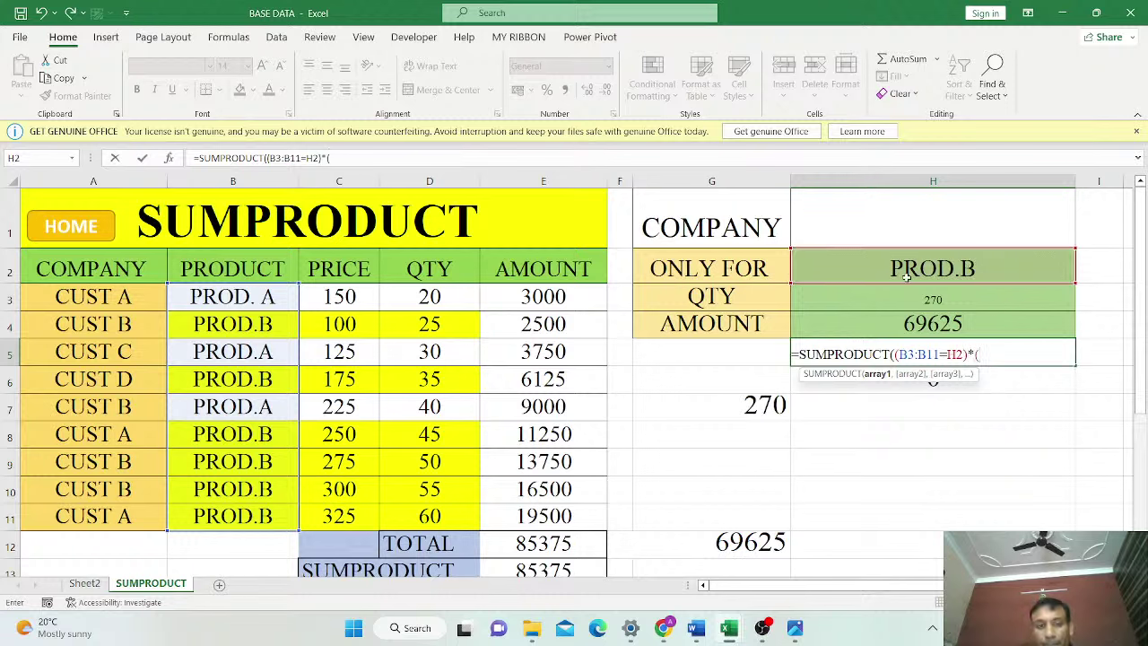
pyautogui.moveTo(558, 296); pyautogui.dragTo(567, 515)
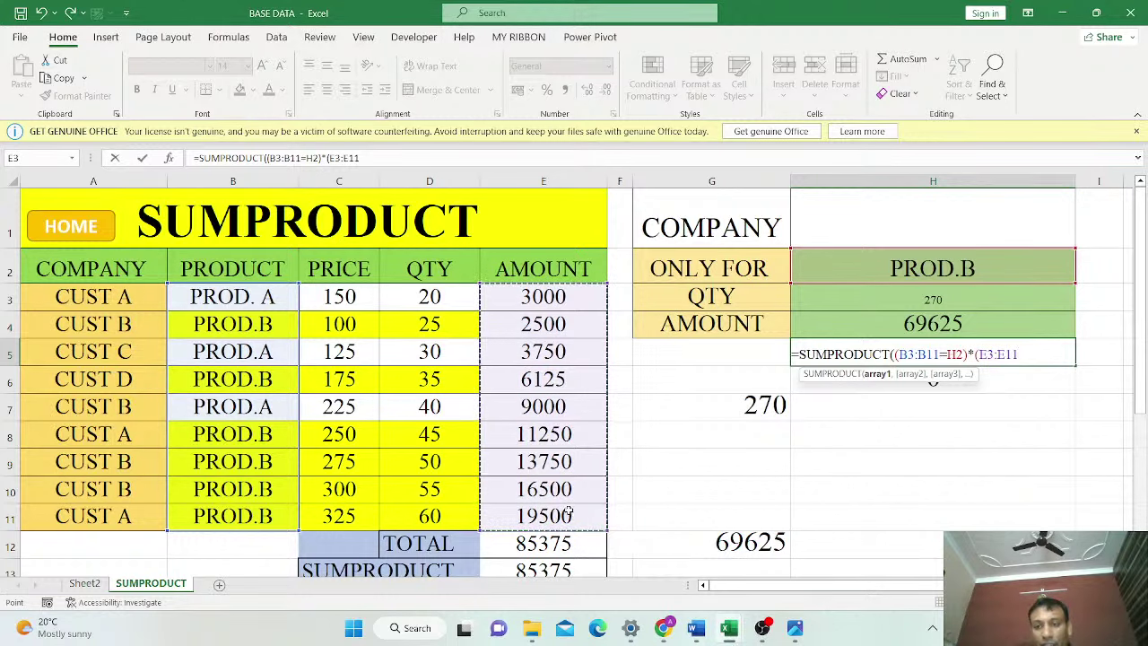
pyautogui.write(')')
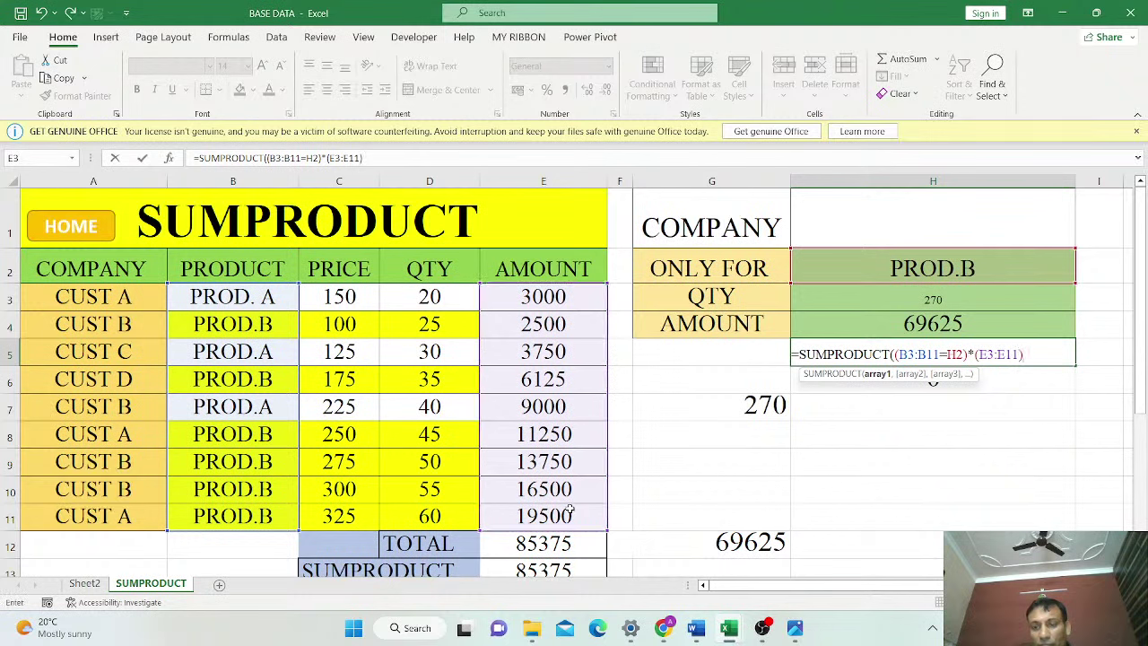
pyautogui.write(')')
pyautogui.press('Return')
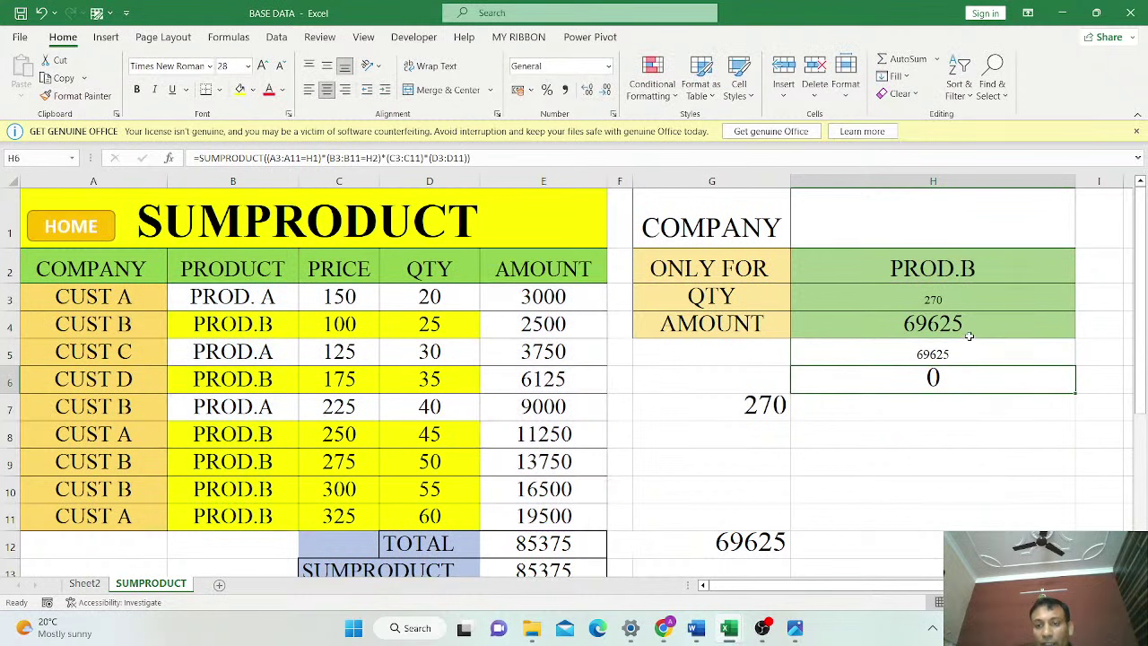
# Compare the amount formula in H5 with the quantity formula in H3
pyautogui.click(959, 353)
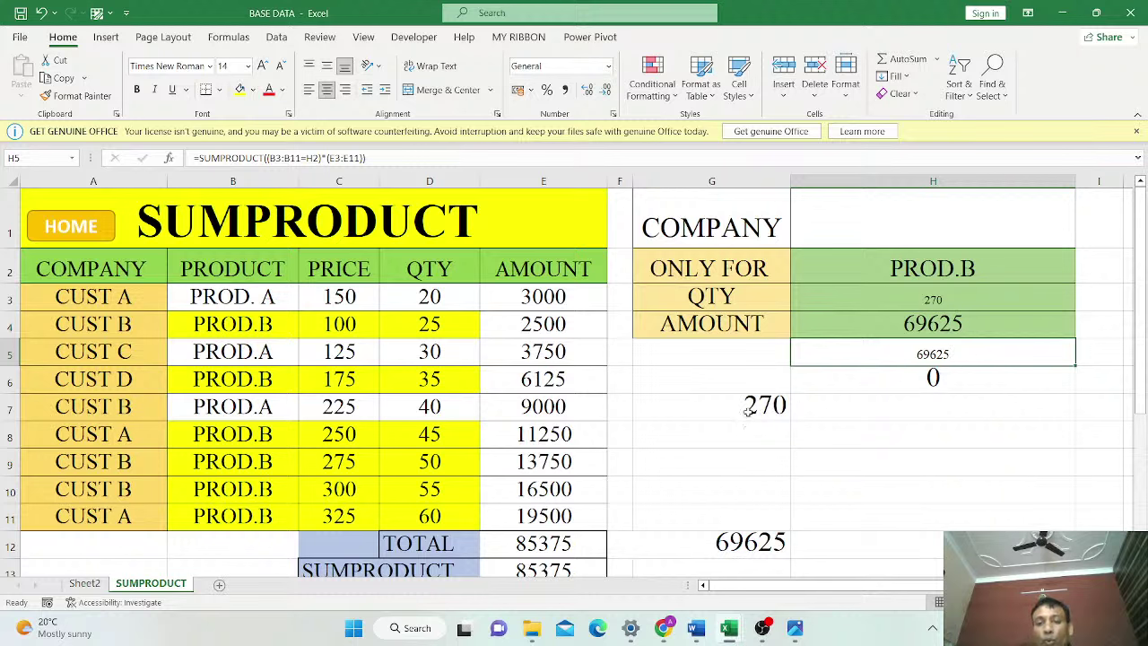
pyautogui.click(888, 301)
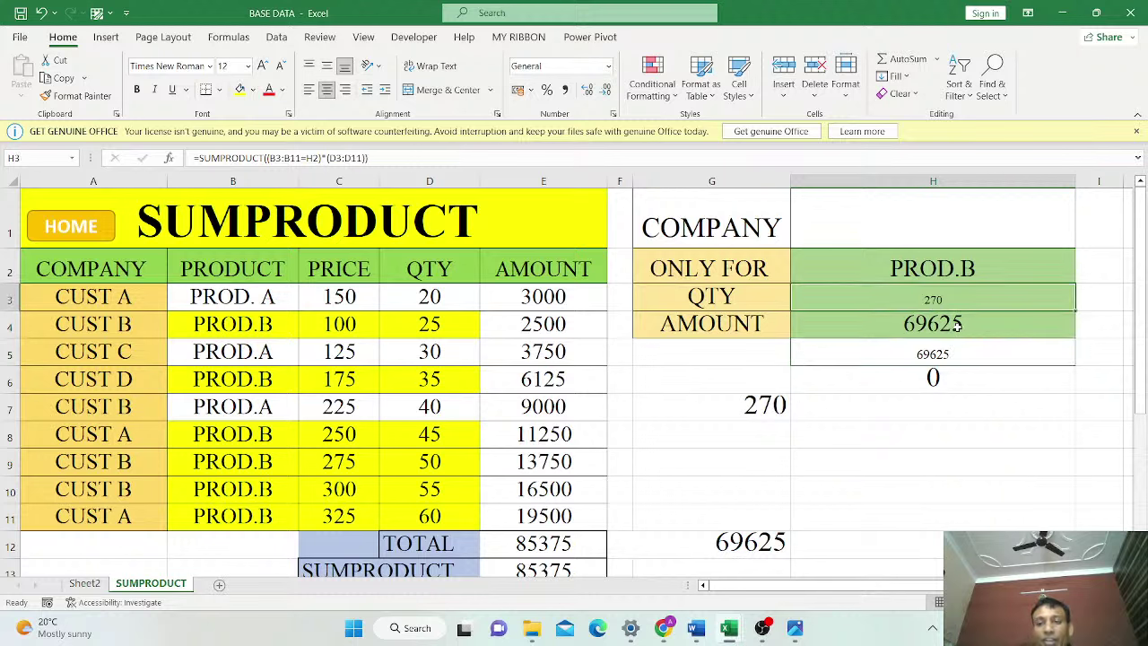
pyautogui.click(952, 359)
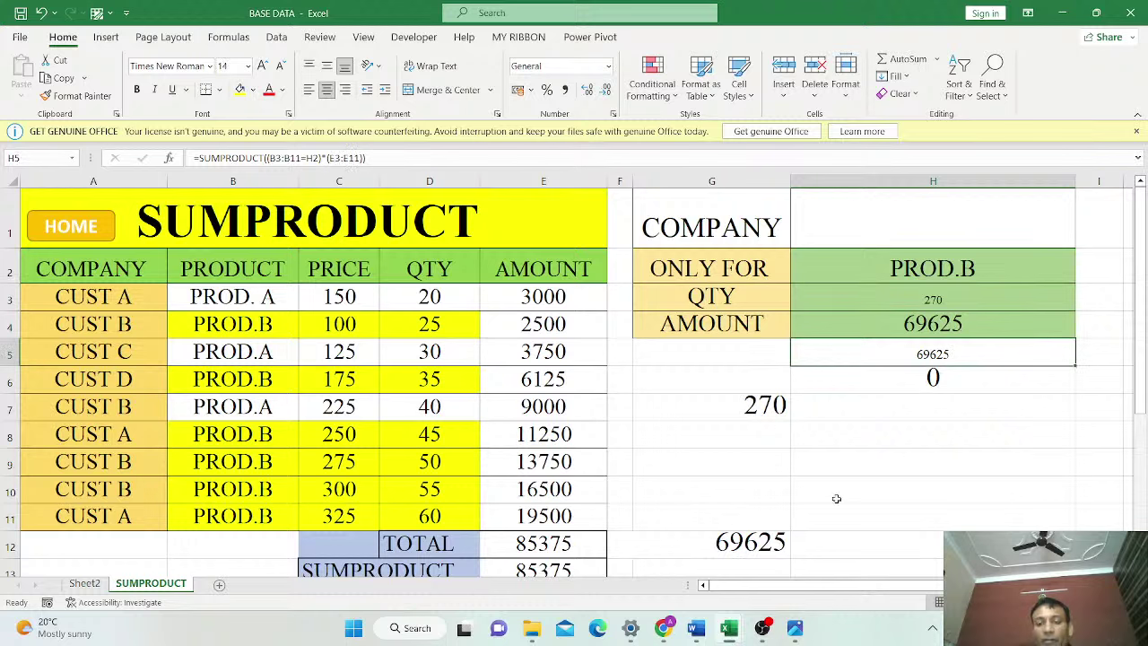
# Enter CUST B as the company in H1 and check the two-condition formula in H6
pyautogui.click(903, 232)
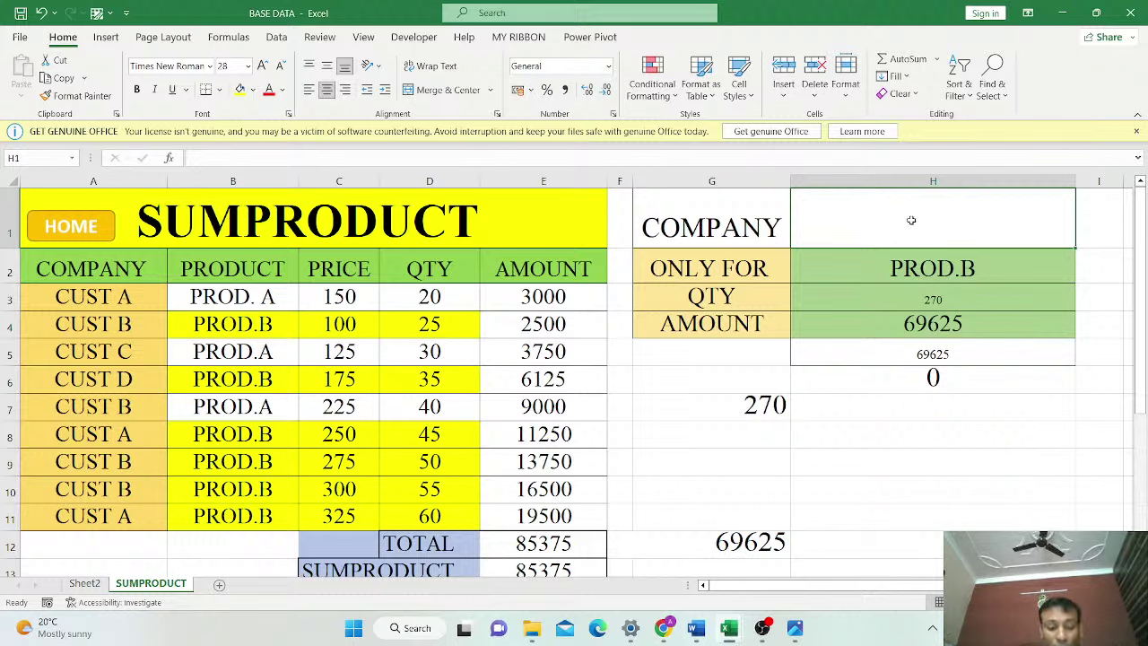
pyautogui.write('CUST B')
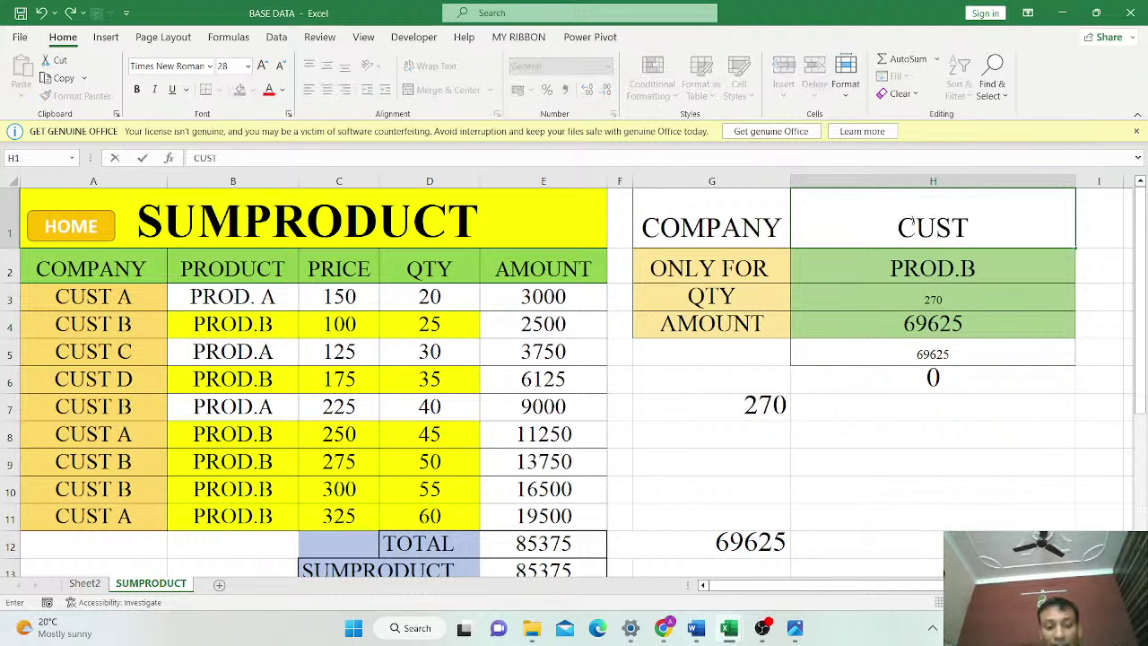
pyautogui.press('Return')
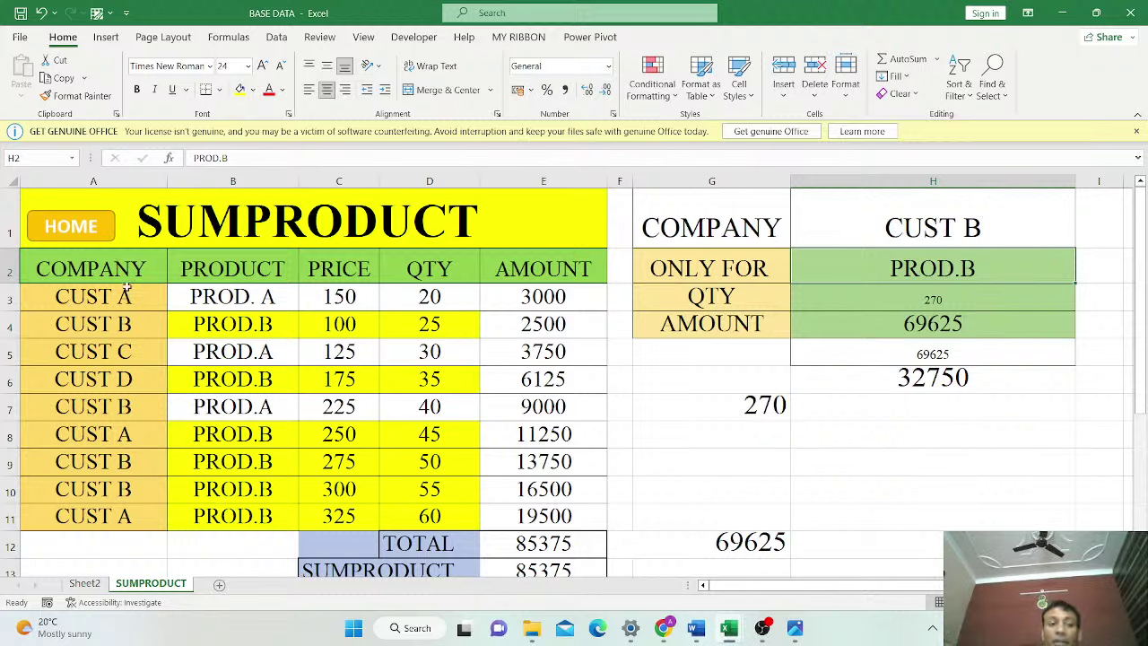
pyautogui.click(938, 226)
pyautogui.click(967, 381)
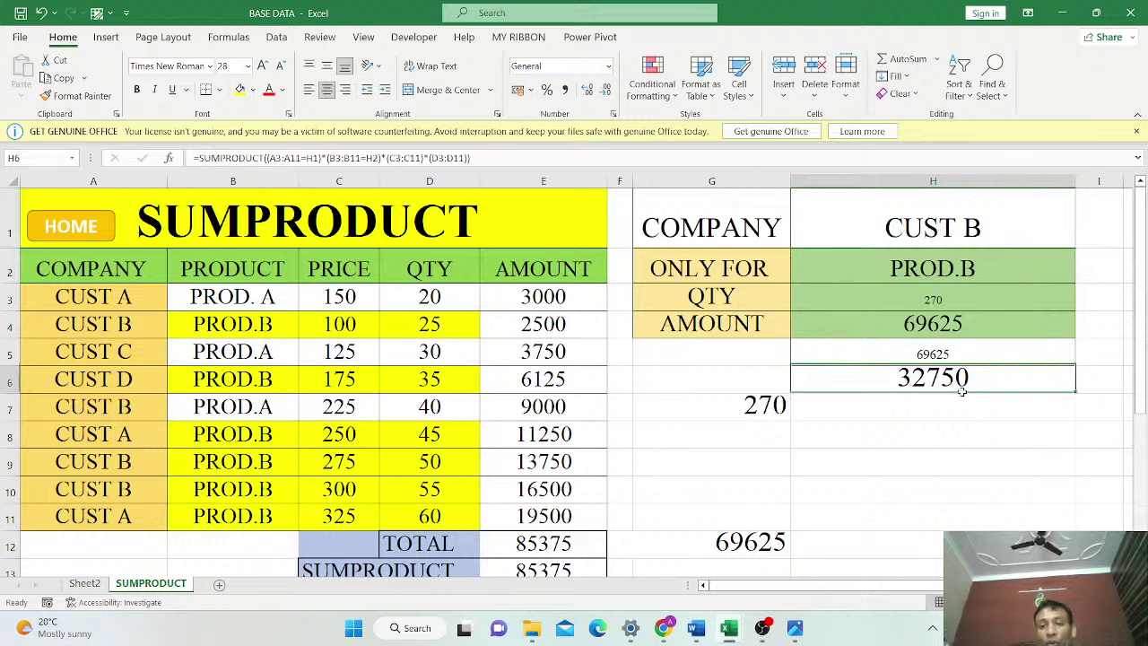
# Begin a SUMPRODUCT formula in H7 with a condition testing the companies A3:A11 against H1
pyautogui.click(957, 409)
pyautogui.write('=SUMP')
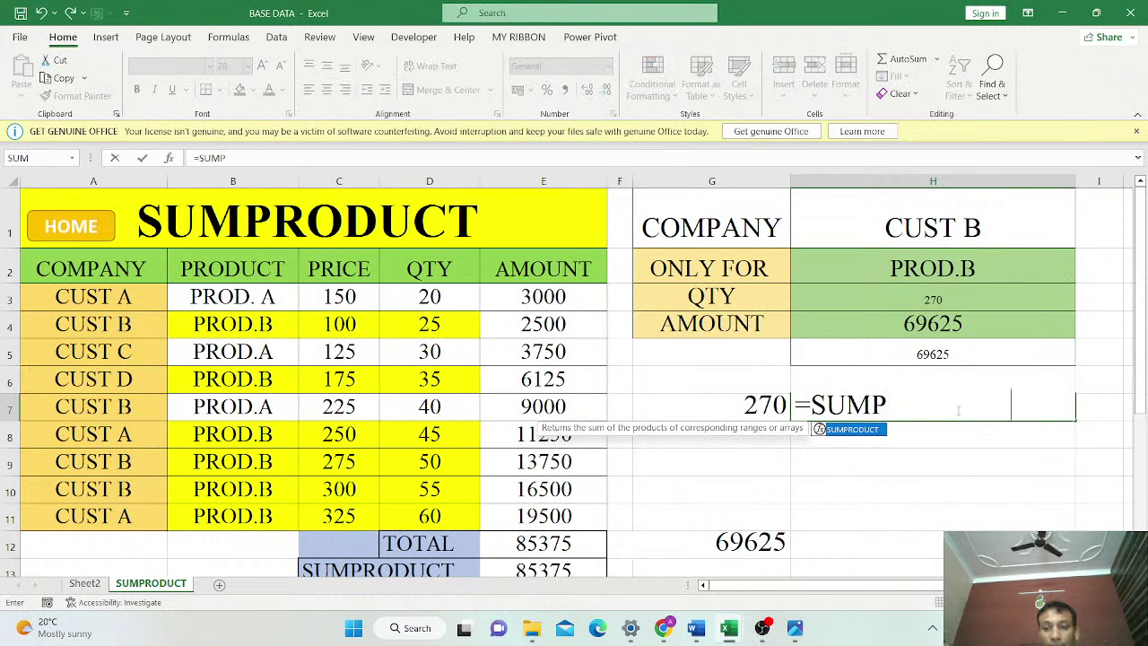
pyautogui.press('Tab')
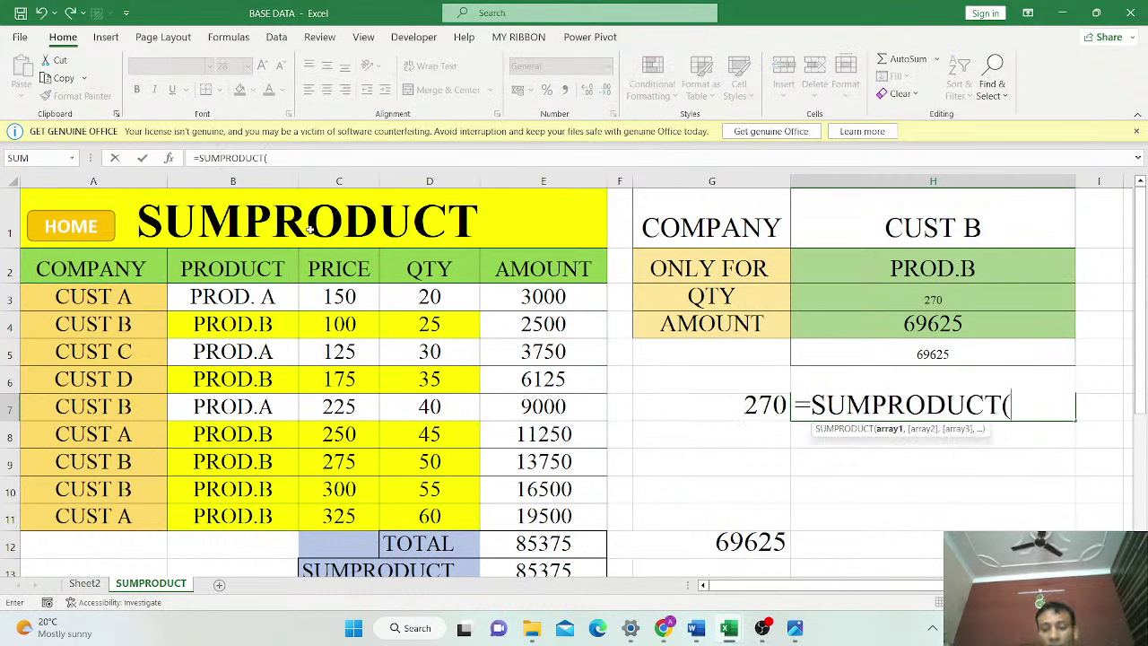
pyautogui.write('(')
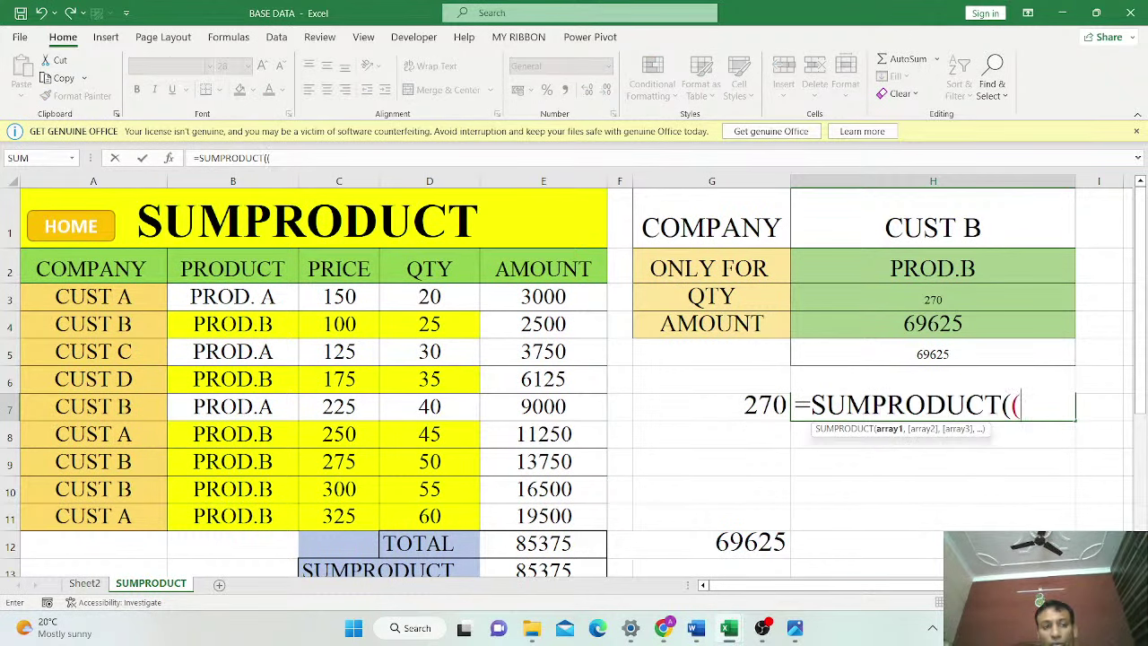
pyautogui.moveTo(95, 296); pyautogui.dragTo(100, 517)
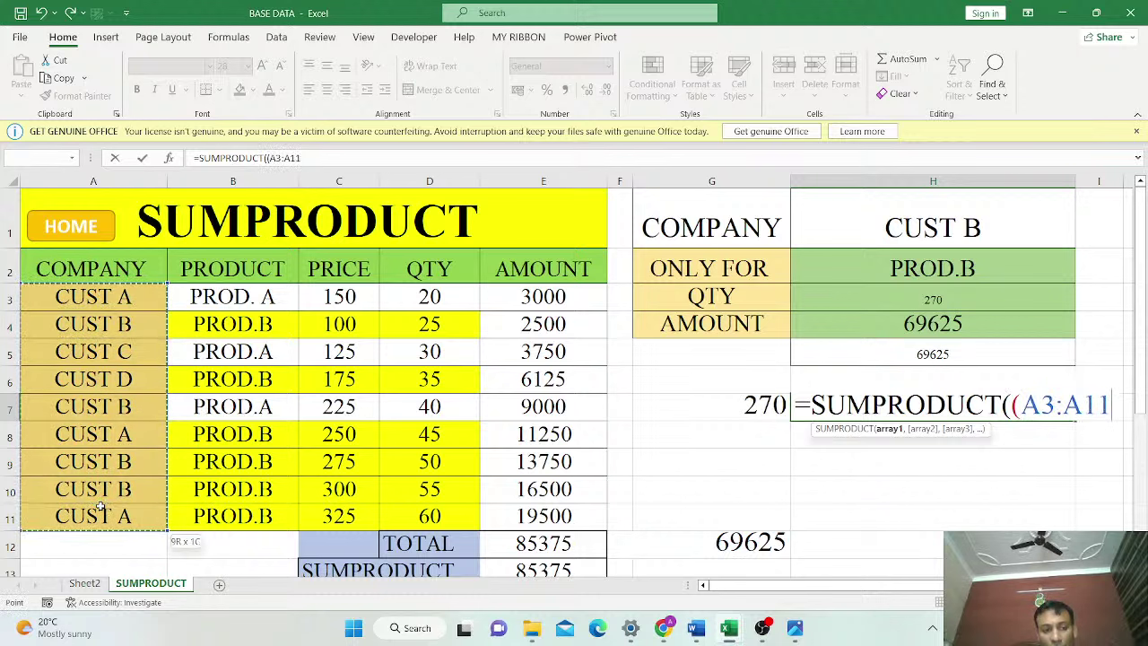
pyautogui.write('=')
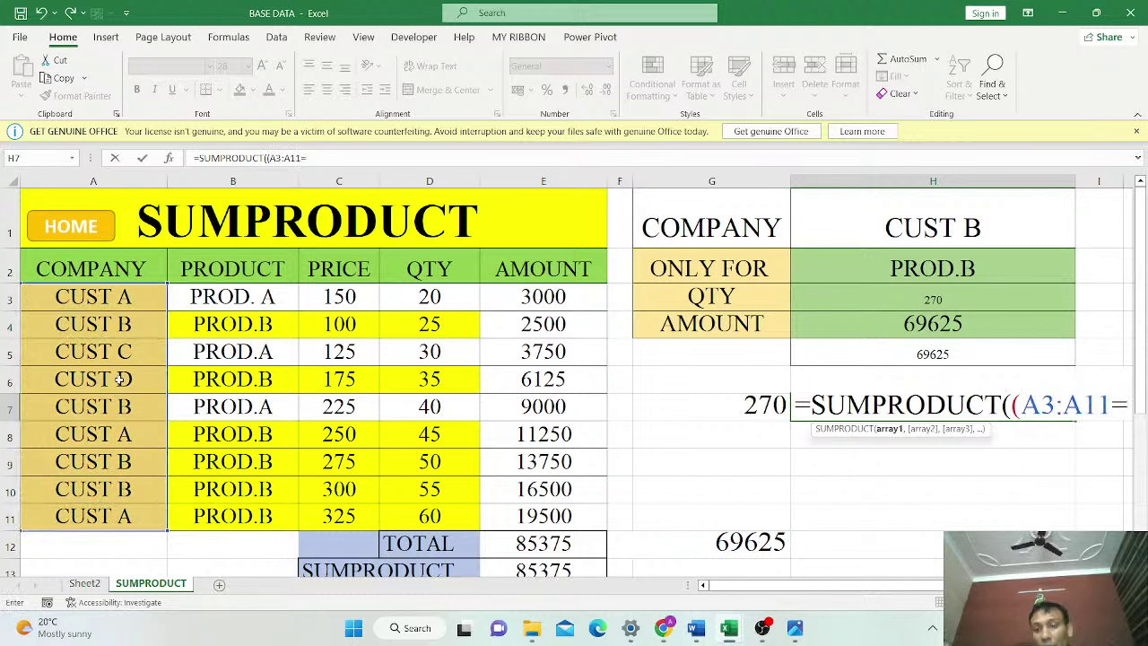
pyautogui.click(945, 216)
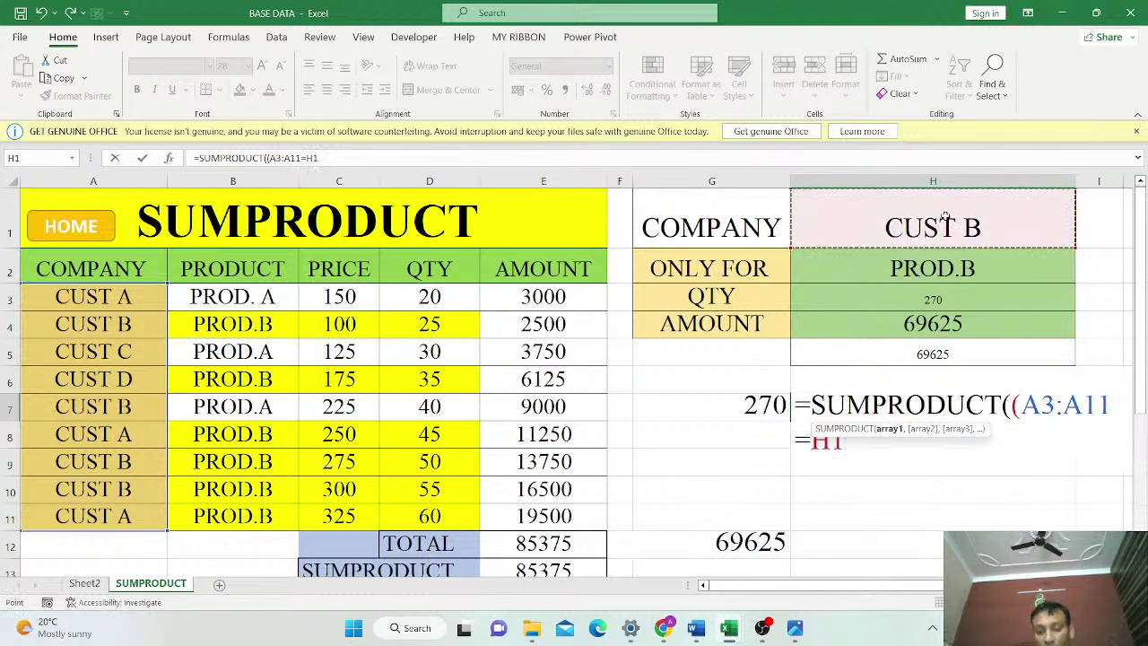
pyautogui.write(')')
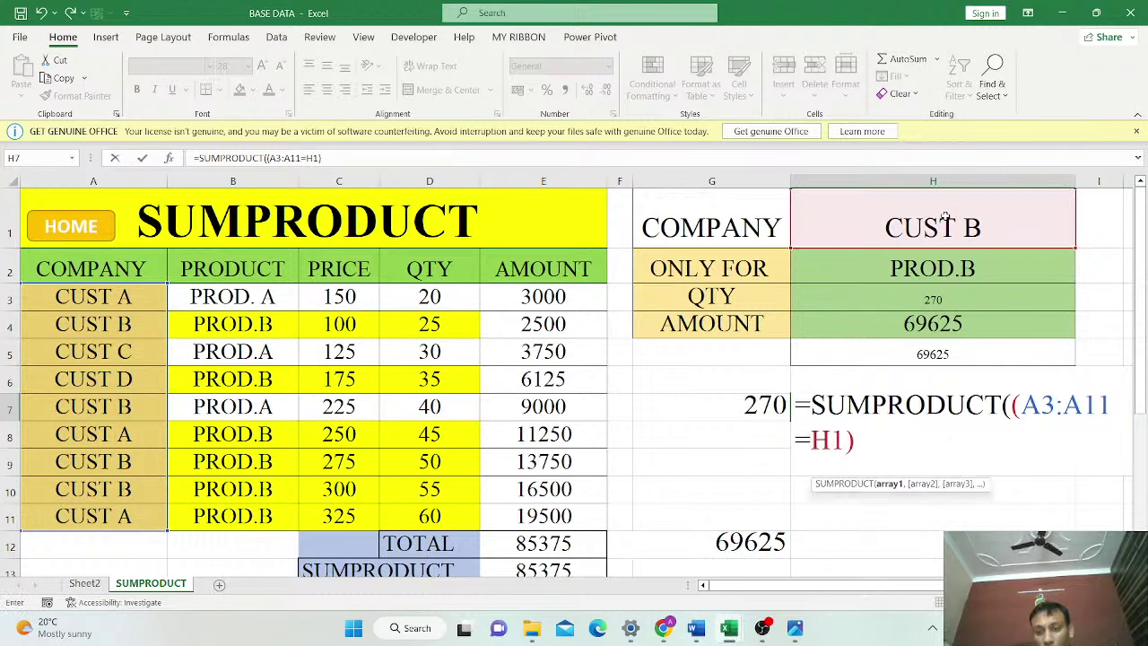
# Add the product condition B3:B11=H2 after a comma inside the same parentheses as the company condition in H7
pyautogui.write(',')
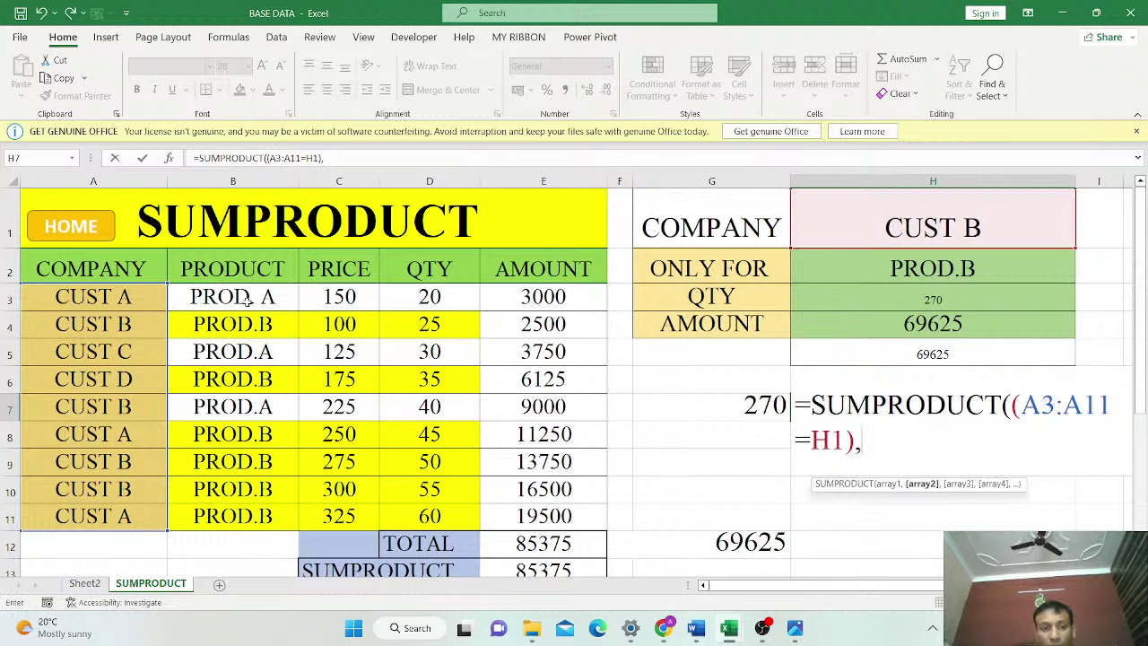
pyautogui.press('BackSpace')
pyautogui.press('BackSpace')
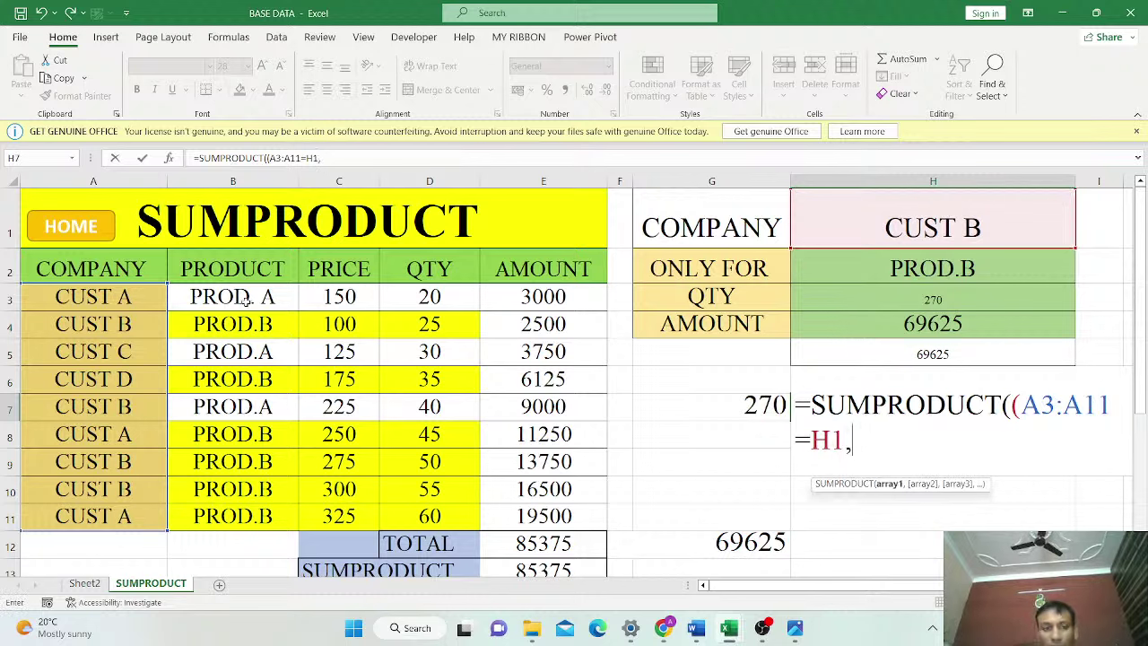
pyautogui.moveTo(232, 297); pyautogui.dragTo(242, 515)
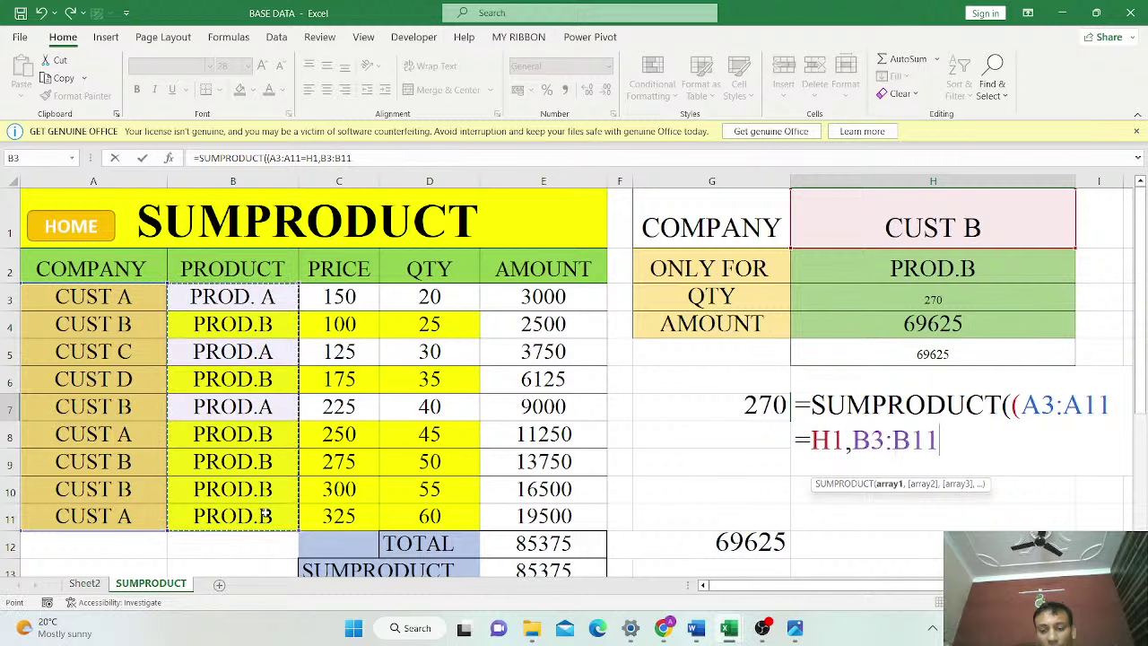
pyautogui.write('=')
pyautogui.click(906, 267)
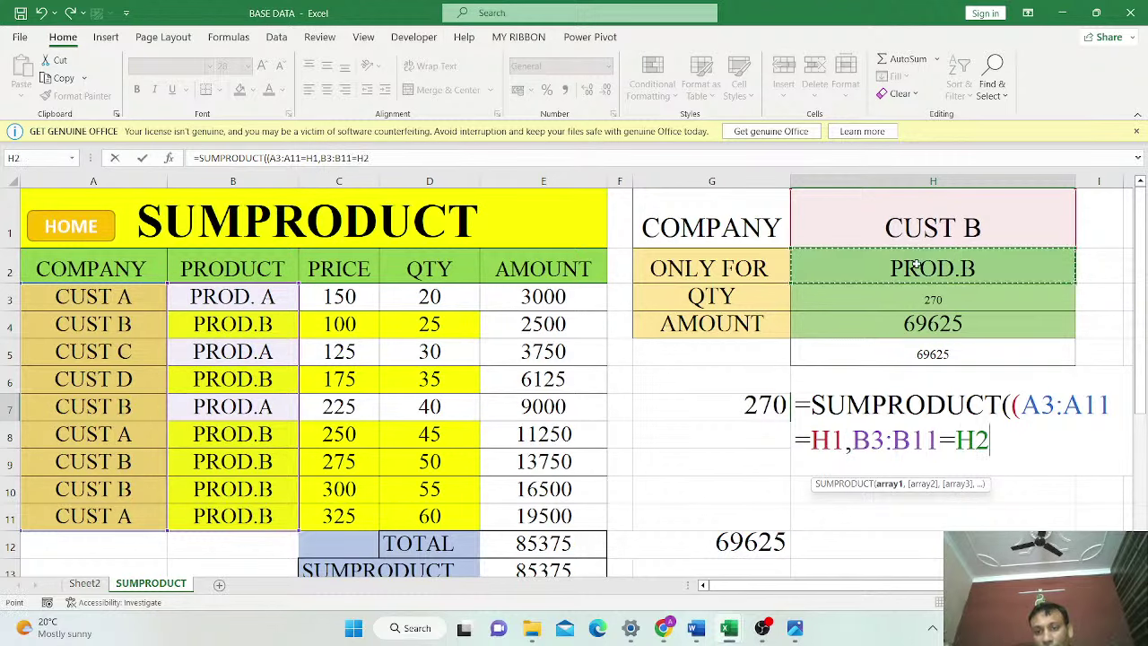
pyautogui.write(')')
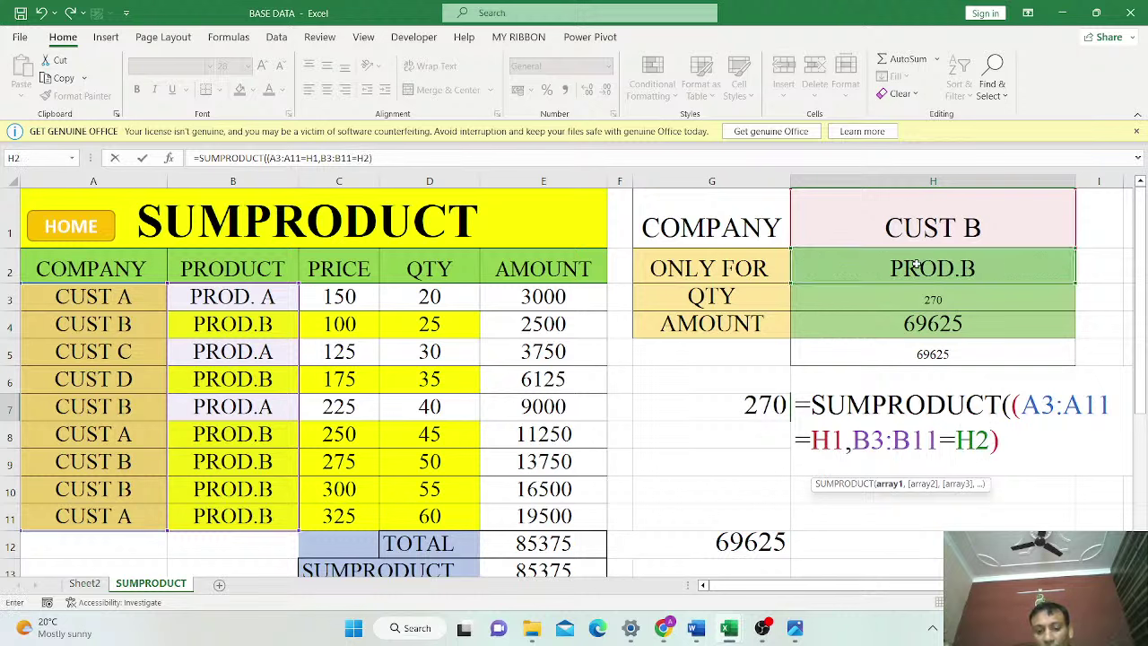
# Multiply by the amounts to enter H7 as =SUMPRODUCT((A3:A11=H1,B3:B11=H2)*(E3:E11)), and compare it with the H6 formula
pyautogui.write('*(')
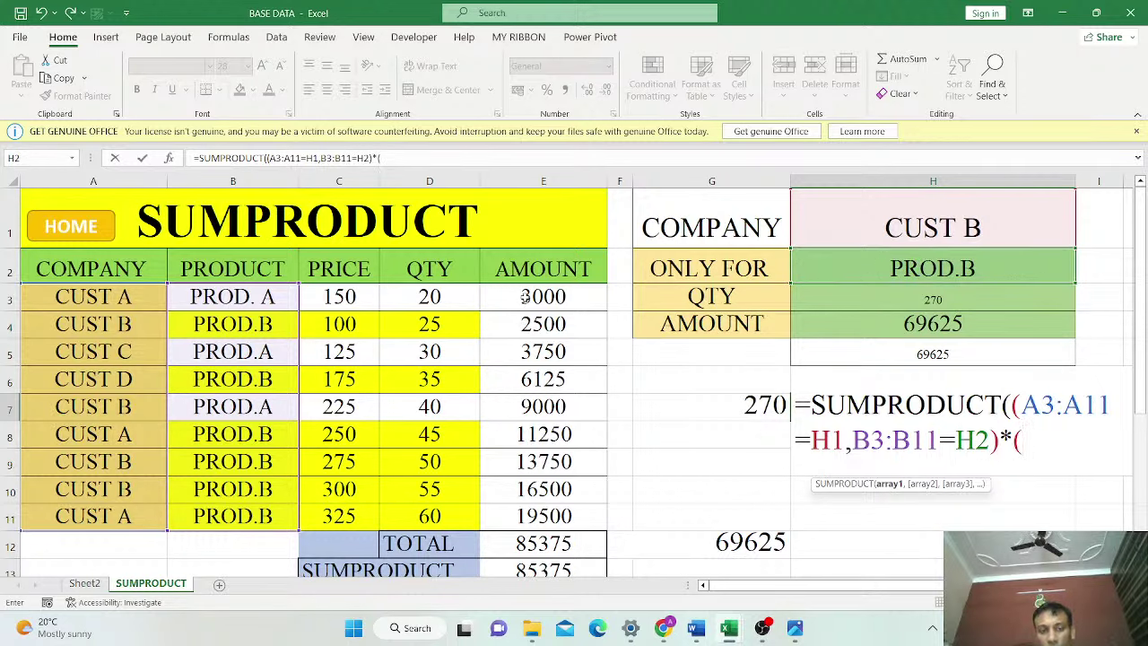
pyautogui.moveTo(525, 297); pyautogui.dragTo(564, 518)
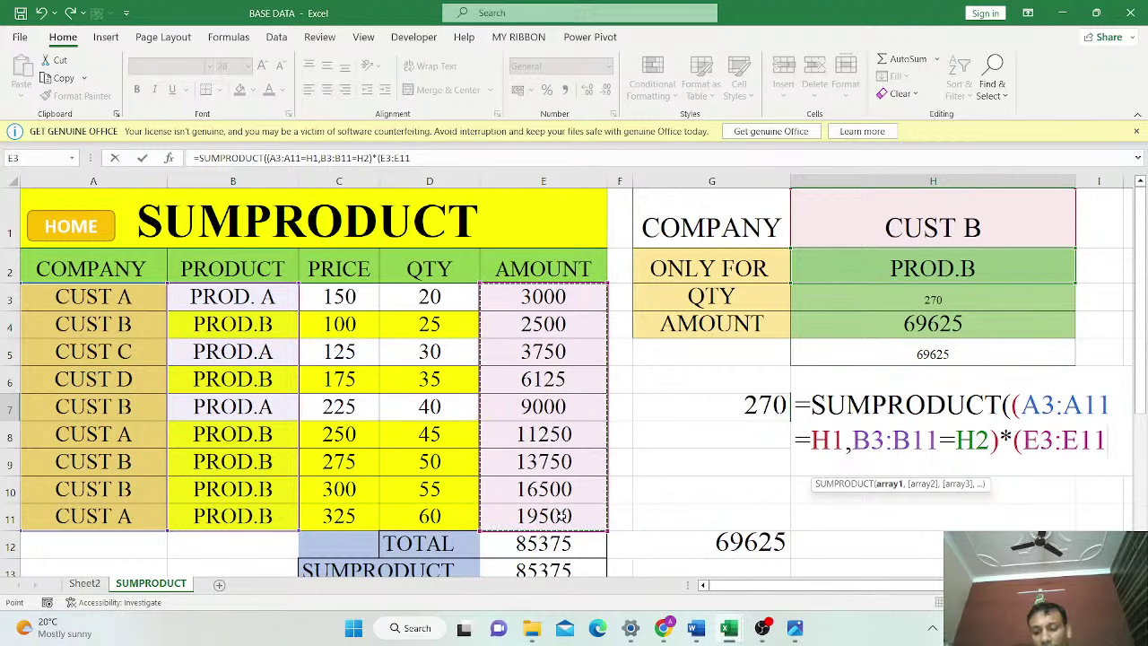
pyautogui.write(')')
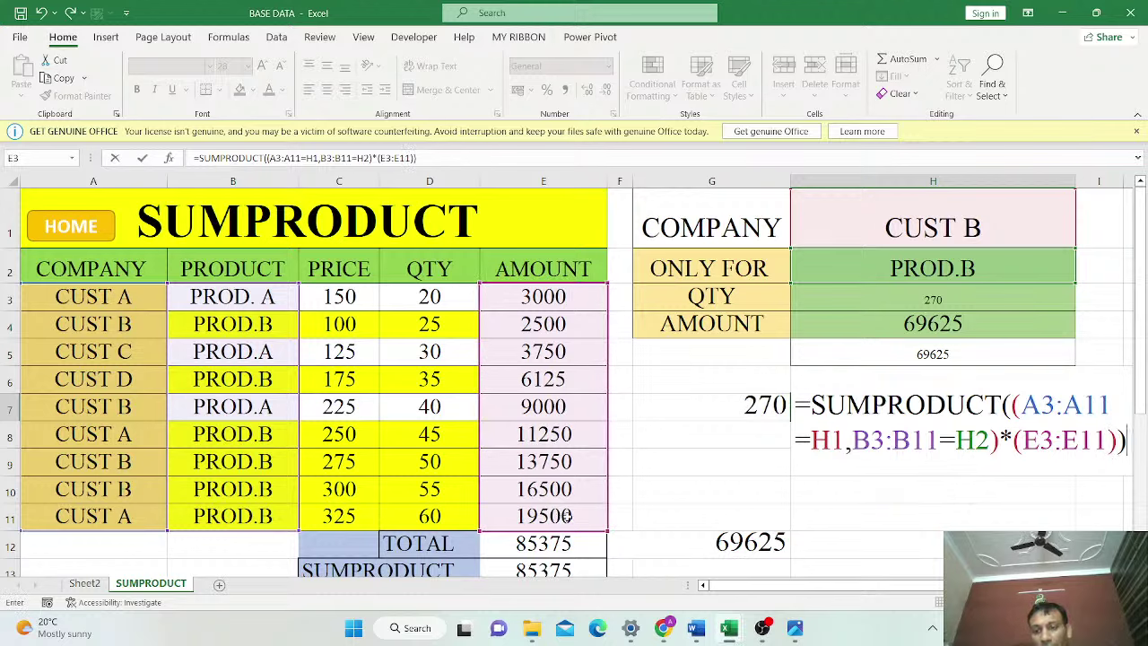
pyautogui.press('Return')
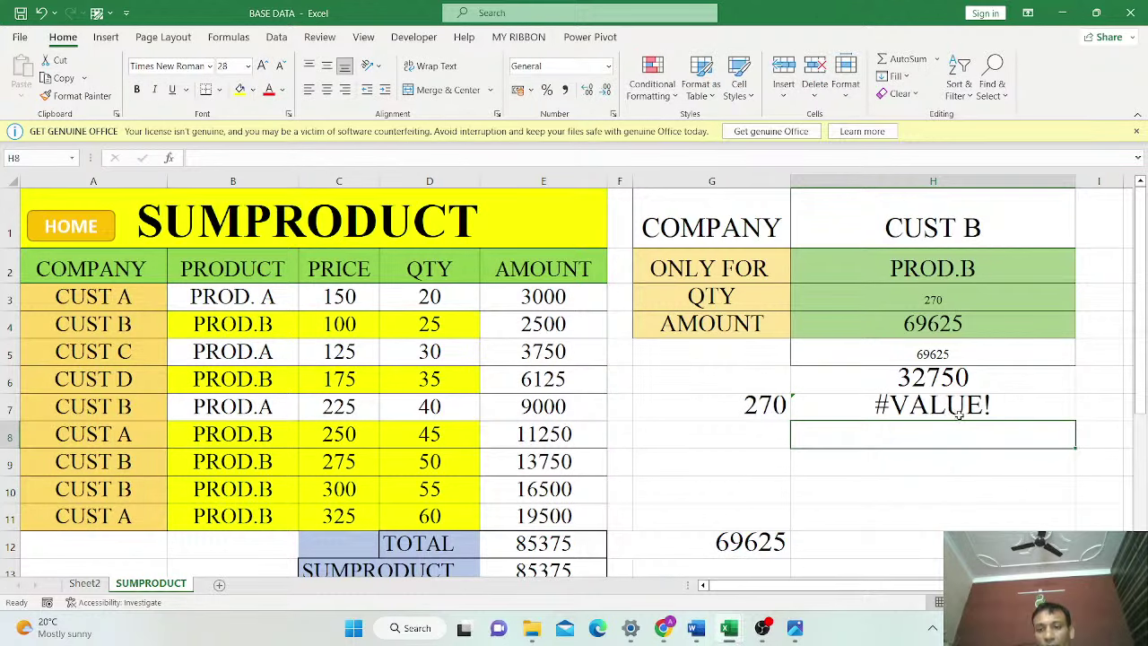
pyautogui.click(959, 409)
pyautogui.click(968, 382)
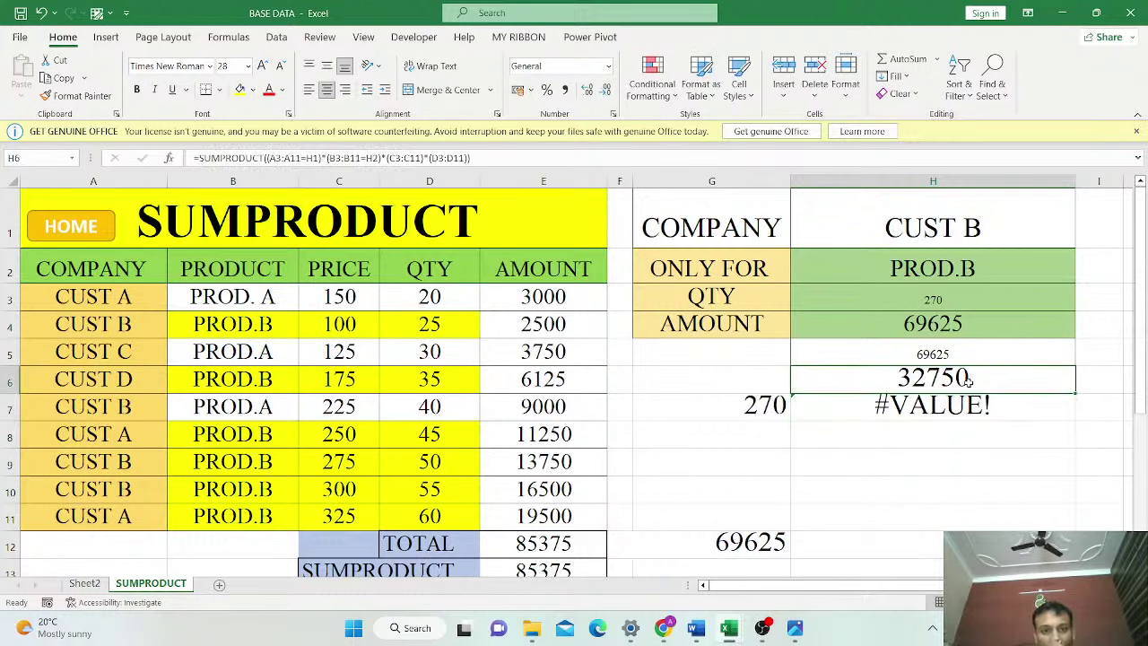
# Correct H7 to =SUMPRODUCT((A3:A11=H1)*(B3:B11=H2)*(E3:E11)) by replacing the comma between the conditions with )*(, and centre the cell
pyautogui.click(968, 406)
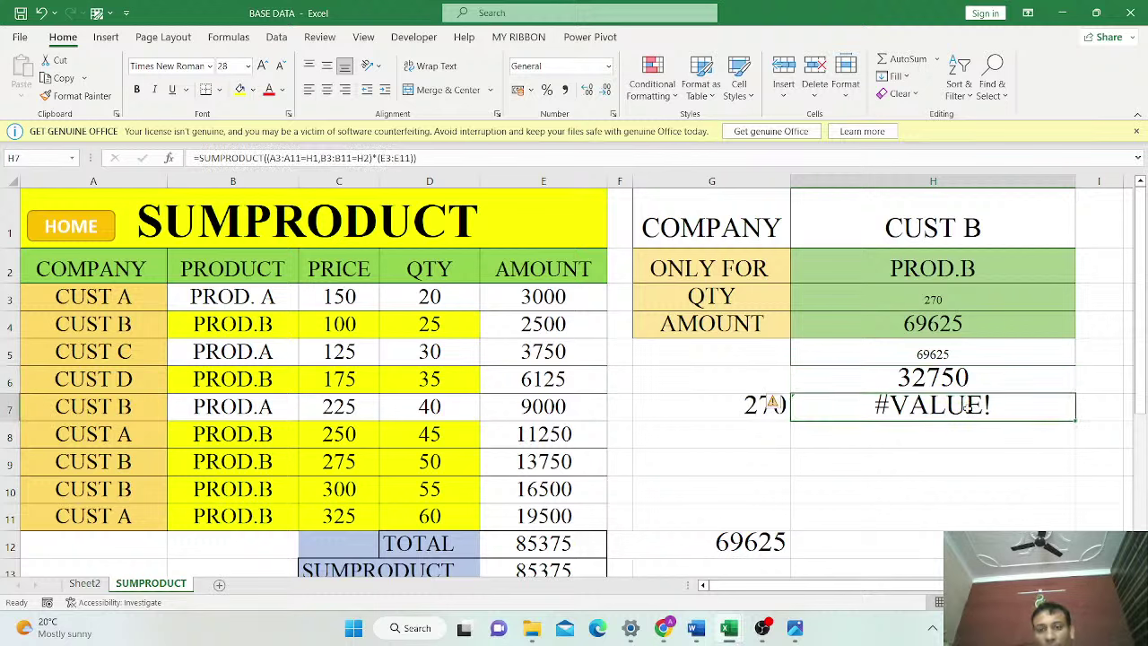
pyautogui.doubleClick(969, 407)
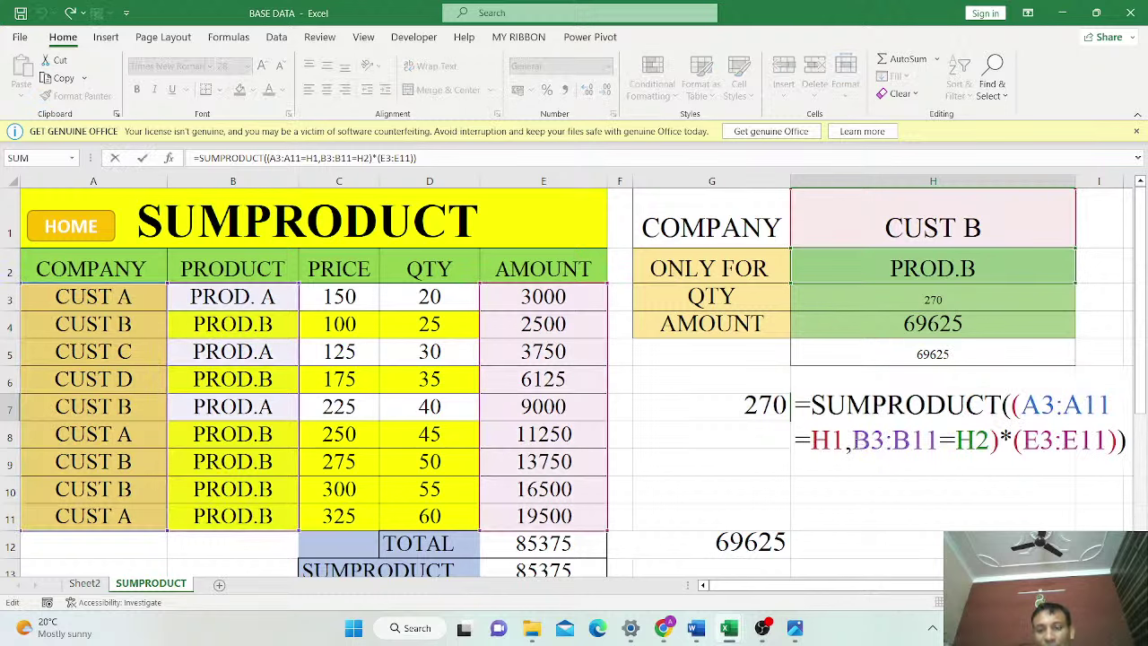
pyautogui.click(849, 448)
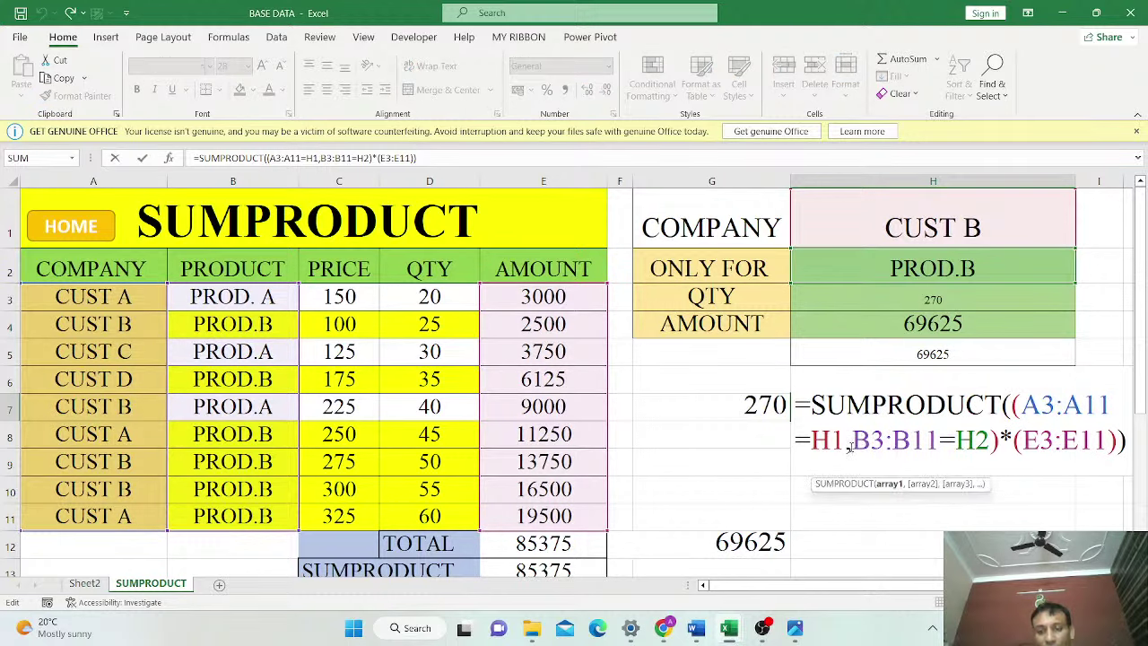
pyautogui.press('BackSpace')
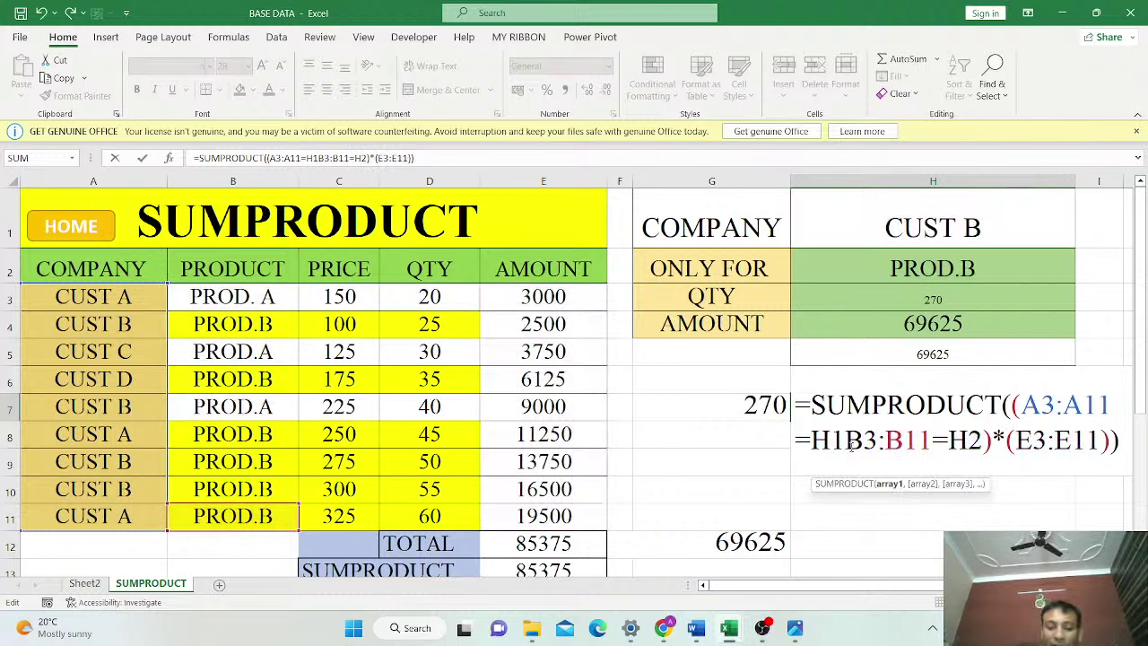
pyautogui.write(')')
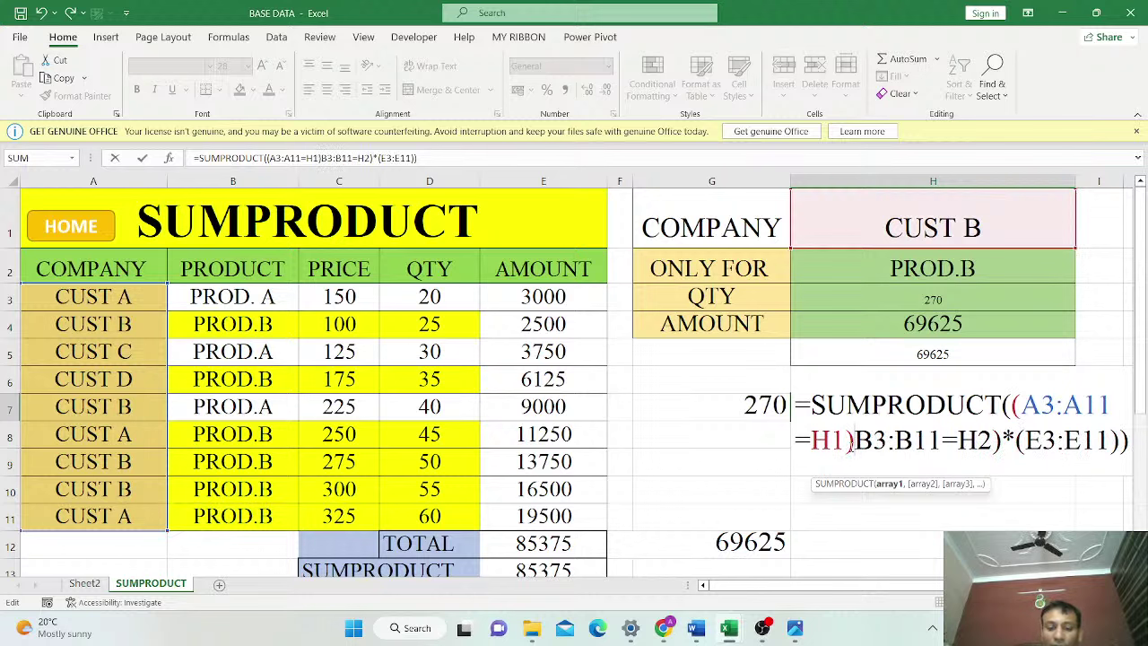
pyautogui.write('*')
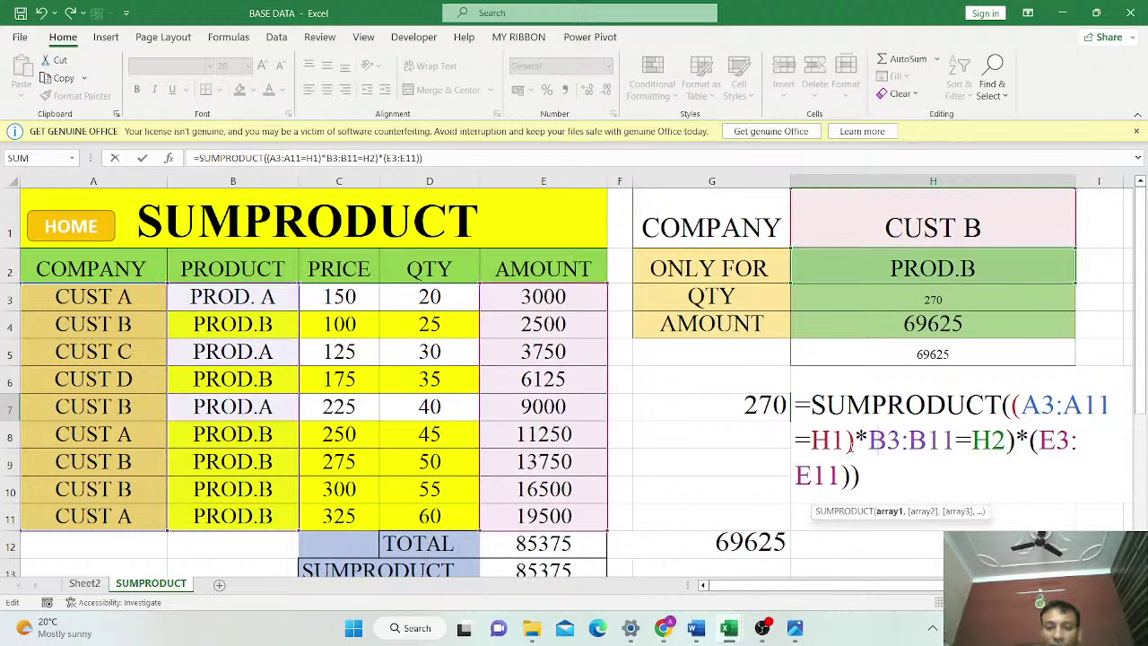
pyautogui.write('(')
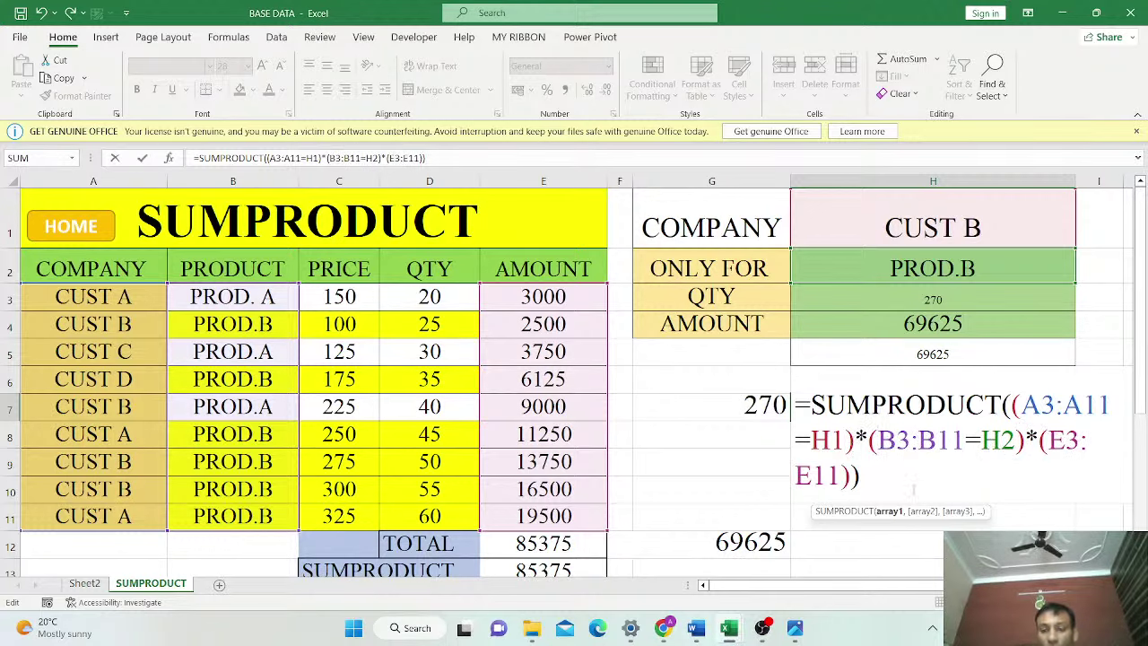
pyautogui.press('Return')
pyautogui.click(1007, 406)
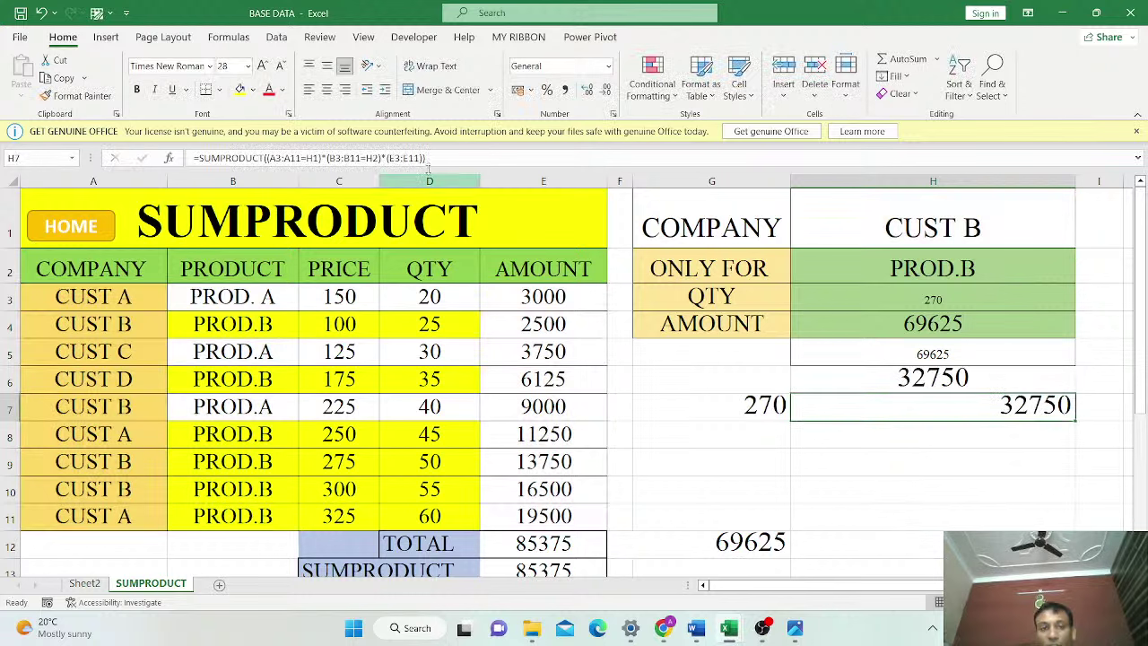
pyautogui.click(327, 89)
# Compare the formulas in H6 and H7, and examine the company condition A3:A11=H1 inside the H7 formula
pyautogui.click(950, 386)
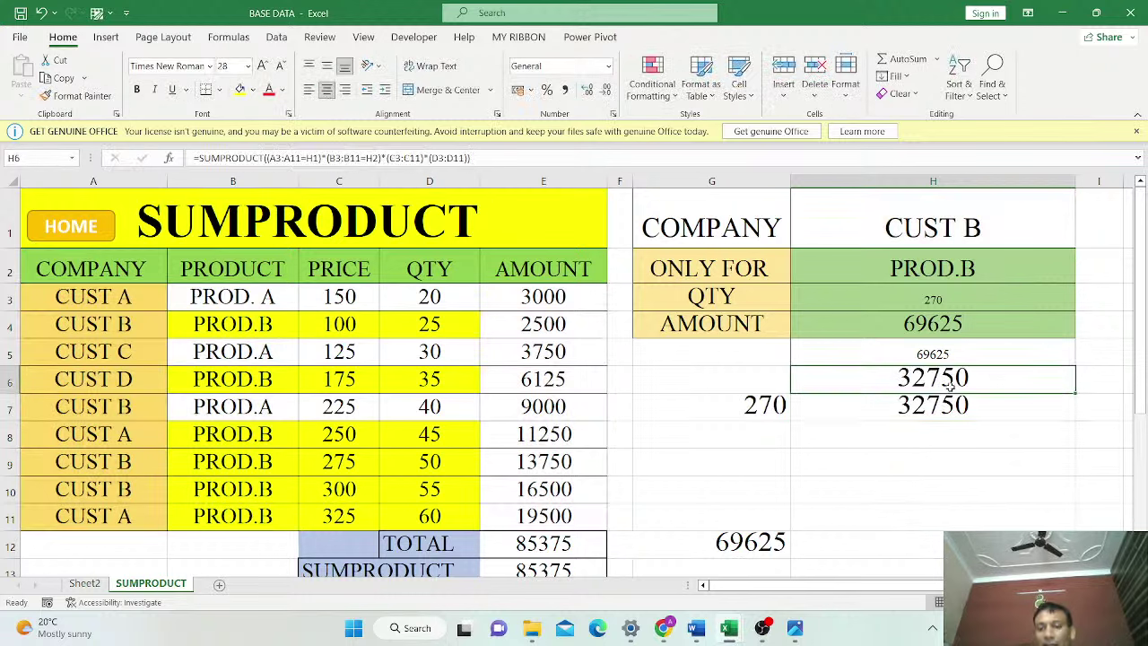
pyautogui.click(945, 408)
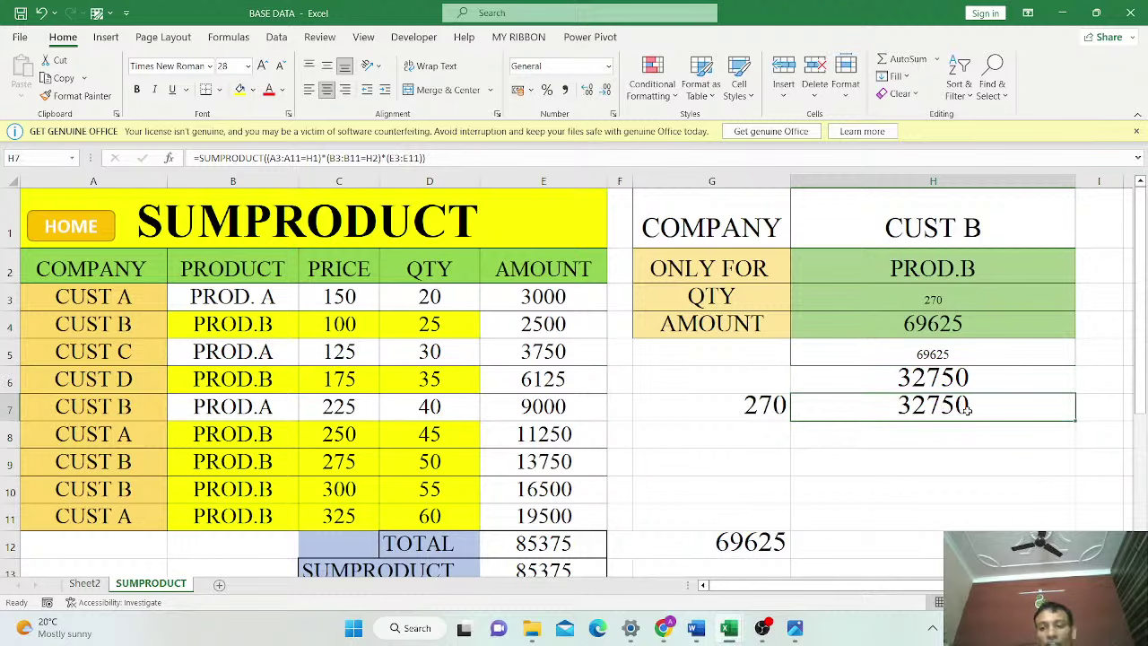
pyautogui.doubleClick(966, 408)
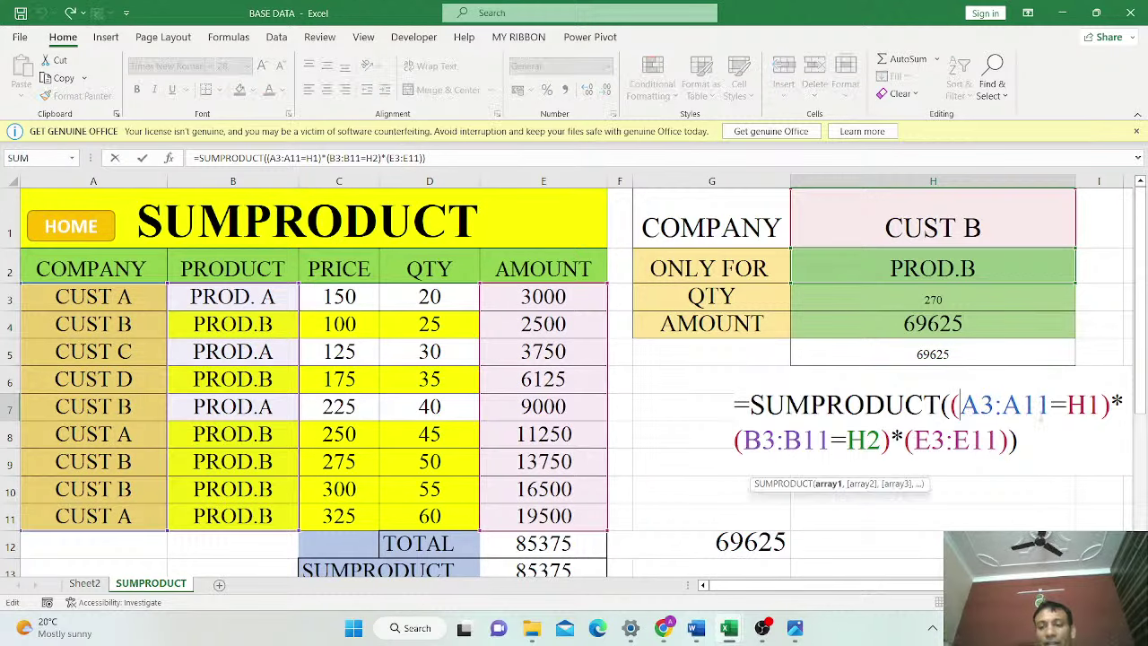
pyautogui.moveTo(960, 404); pyautogui.dragTo(1102, 404)
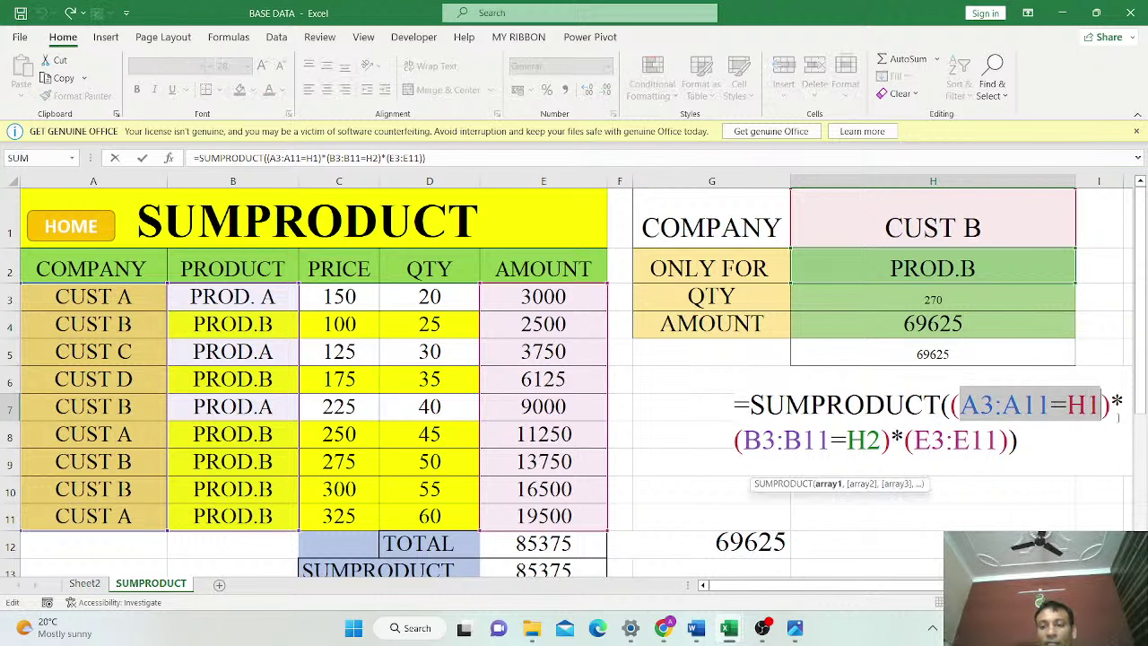
pyautogui.click(1030, 451)
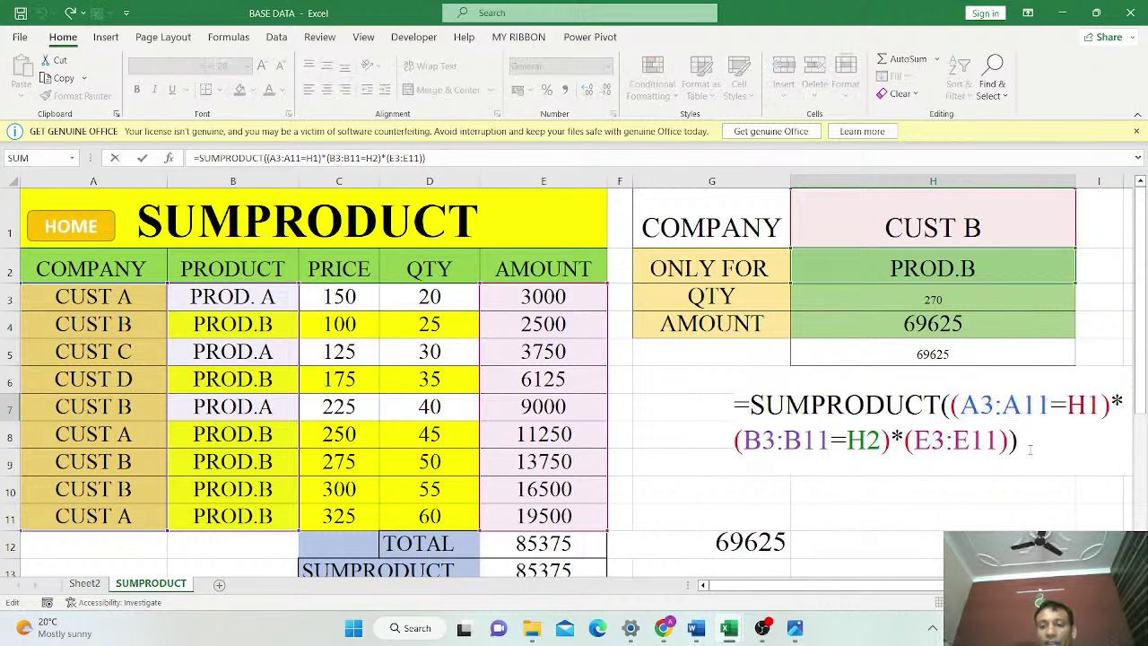
pyautogui.press('Return')
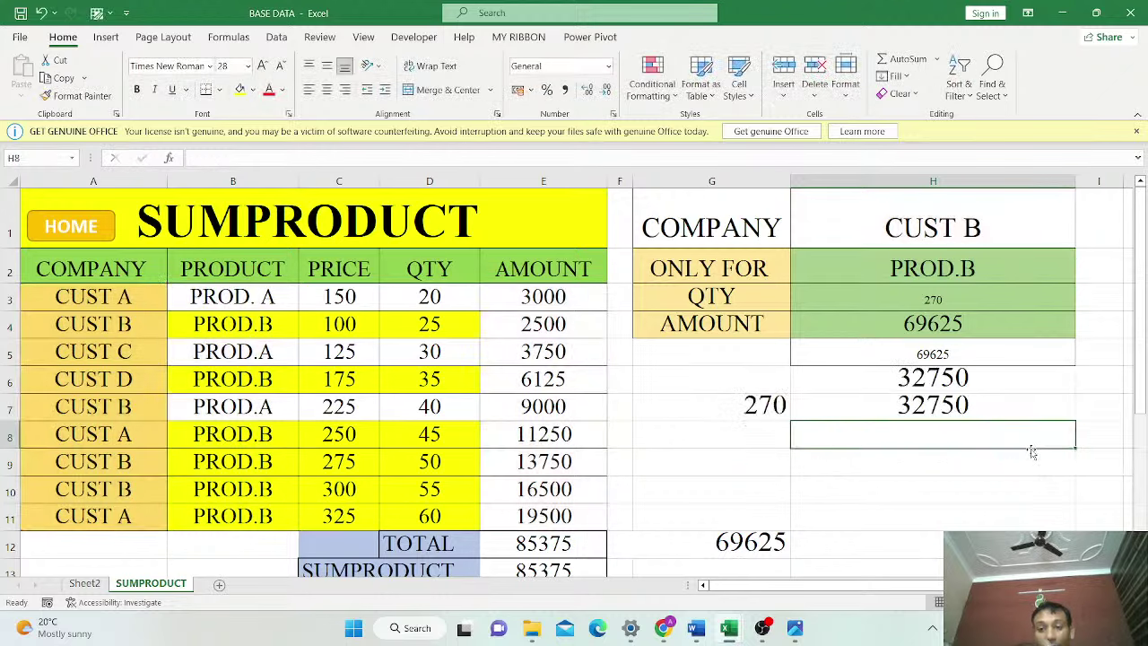
pyautogui.click(989, 408)
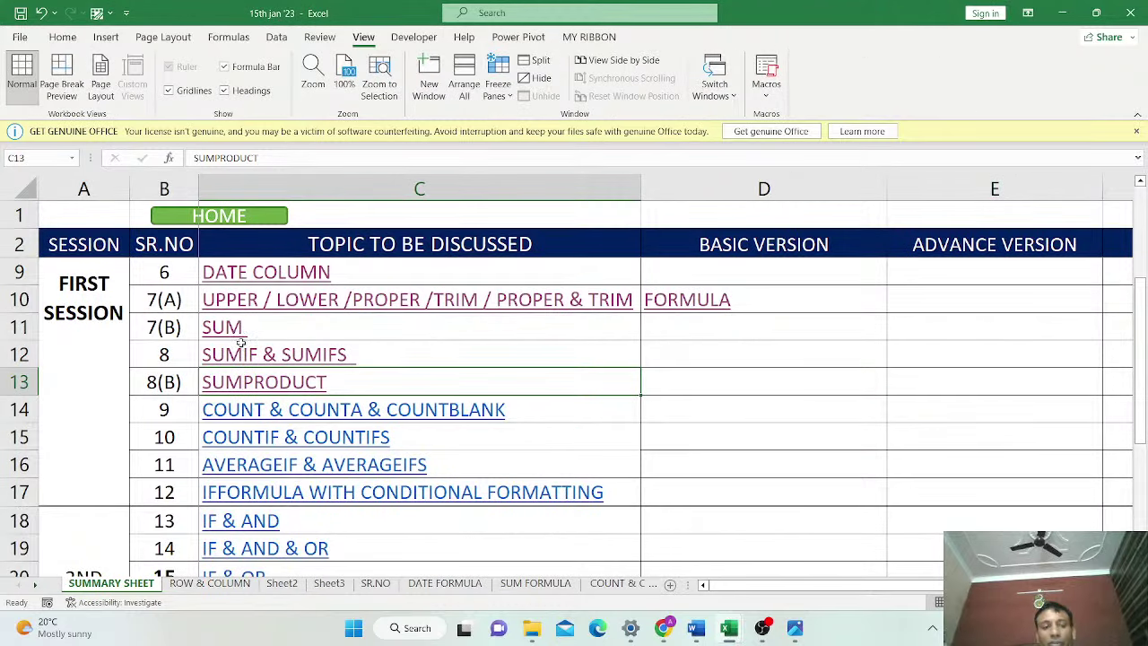
# Switch to the 15th jan '23 workbook and review the SUMMARY SHEET topics from EXCEL VERSION(BASIC) through SUMPRODUCT
pyautogui.scroll(2, 240, 342)
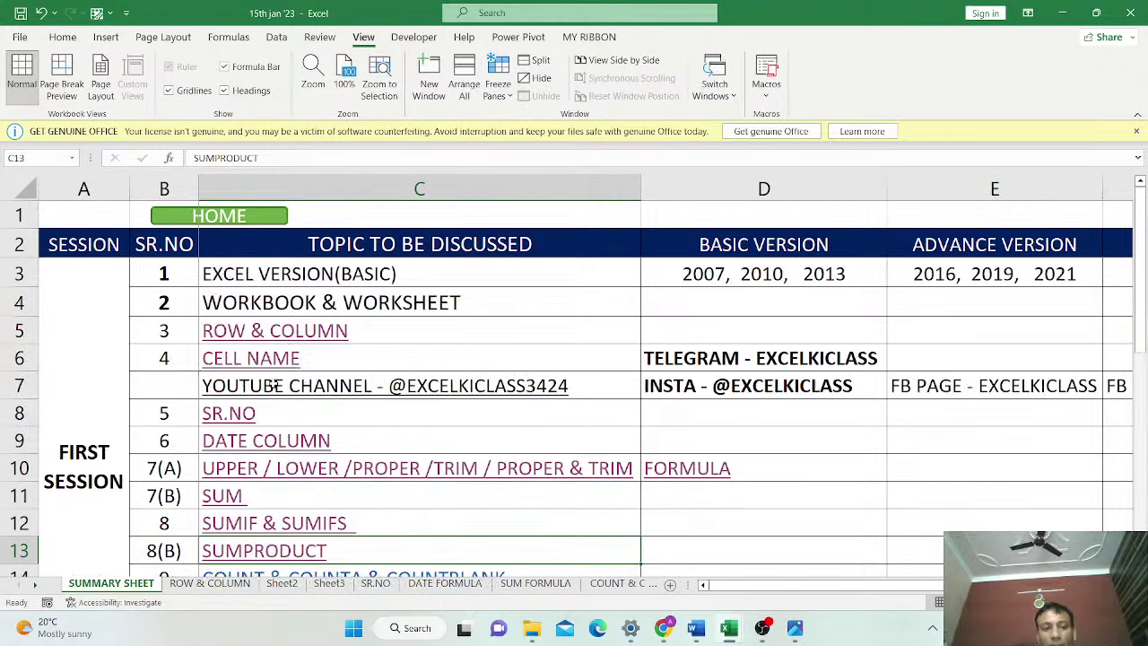
pyautogui.scroll(-1, 271, 301)
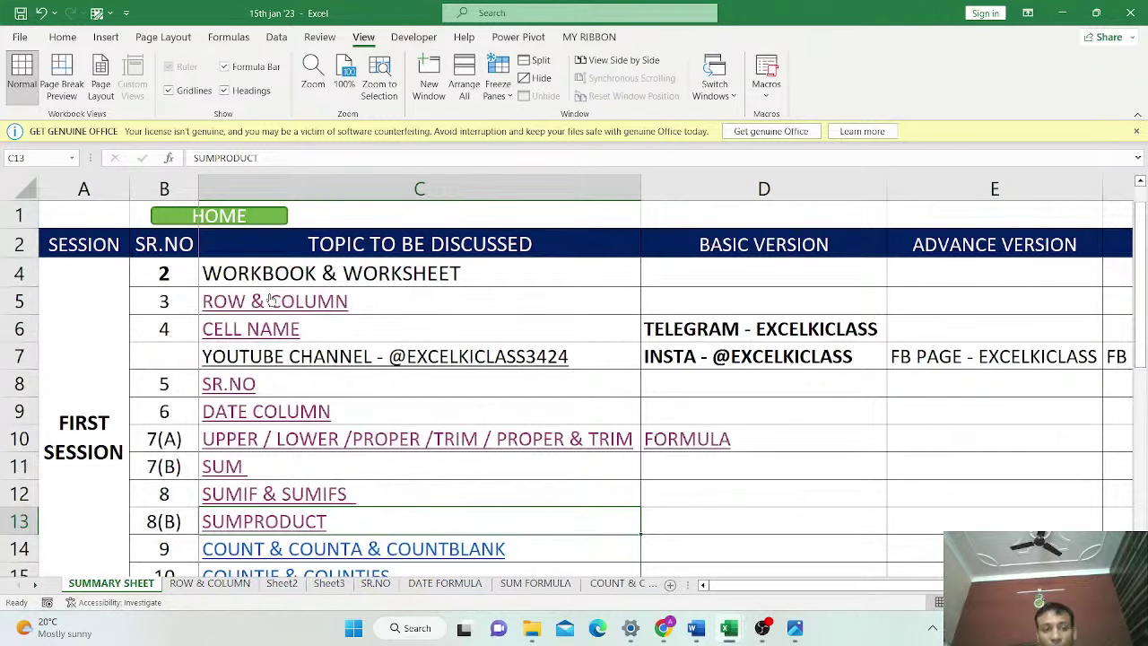
pyautogui.moveTo(271, 274); pyautogui.dragTo(285, 509)
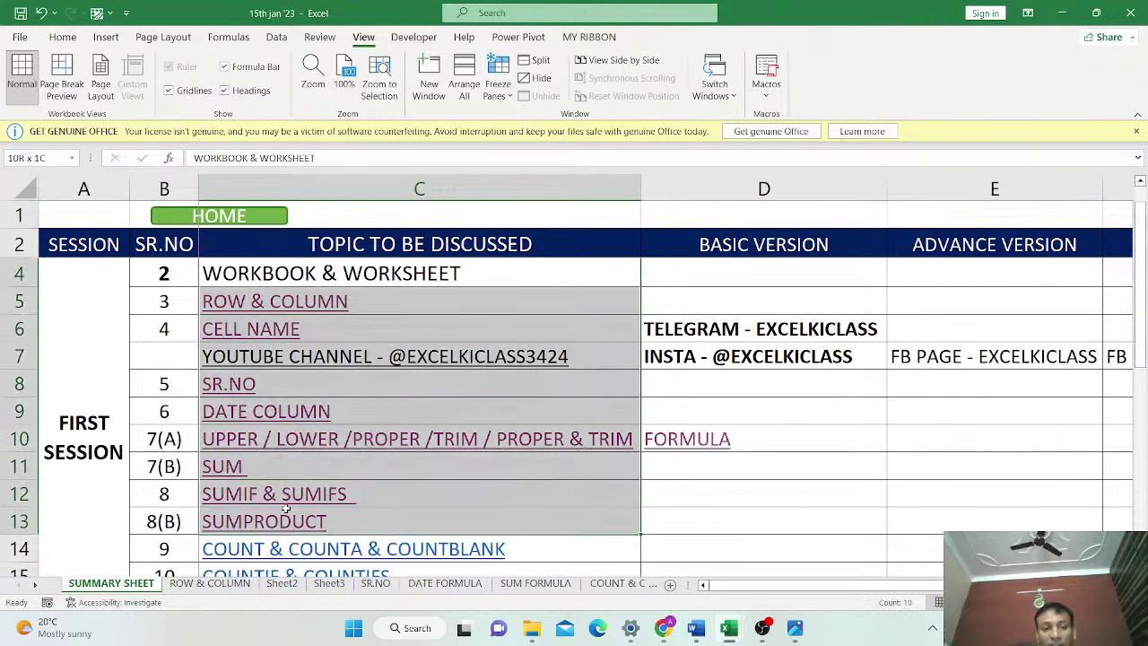
pyautogui.scroll(1, 285, 507)
pyautogui.click(289, 277)
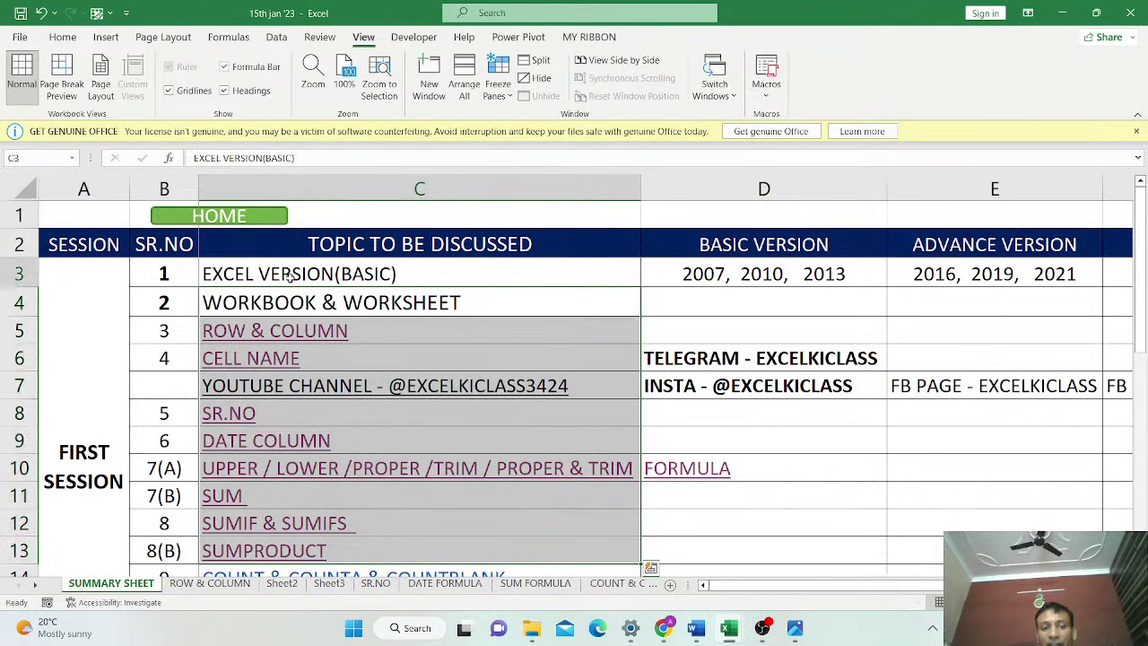
pyautogui.keyDown('ctrl'); pyautogui.click(325, 558); pyautogui.keyUp('ctrl')
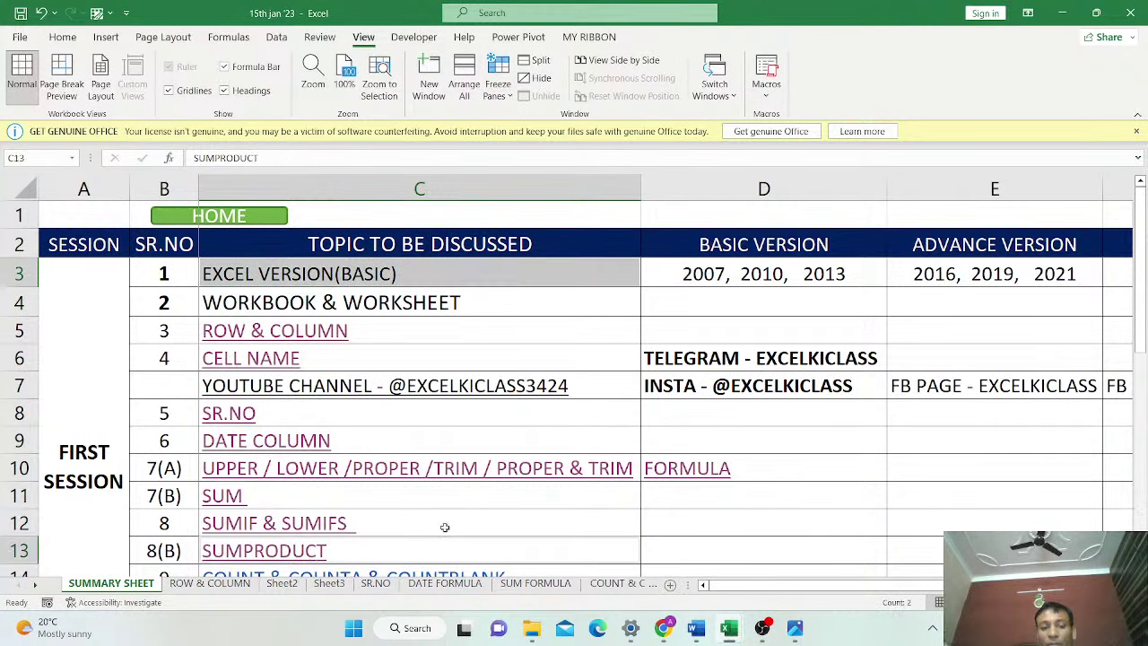
pyautogui.scroll(-2, 444, 526)
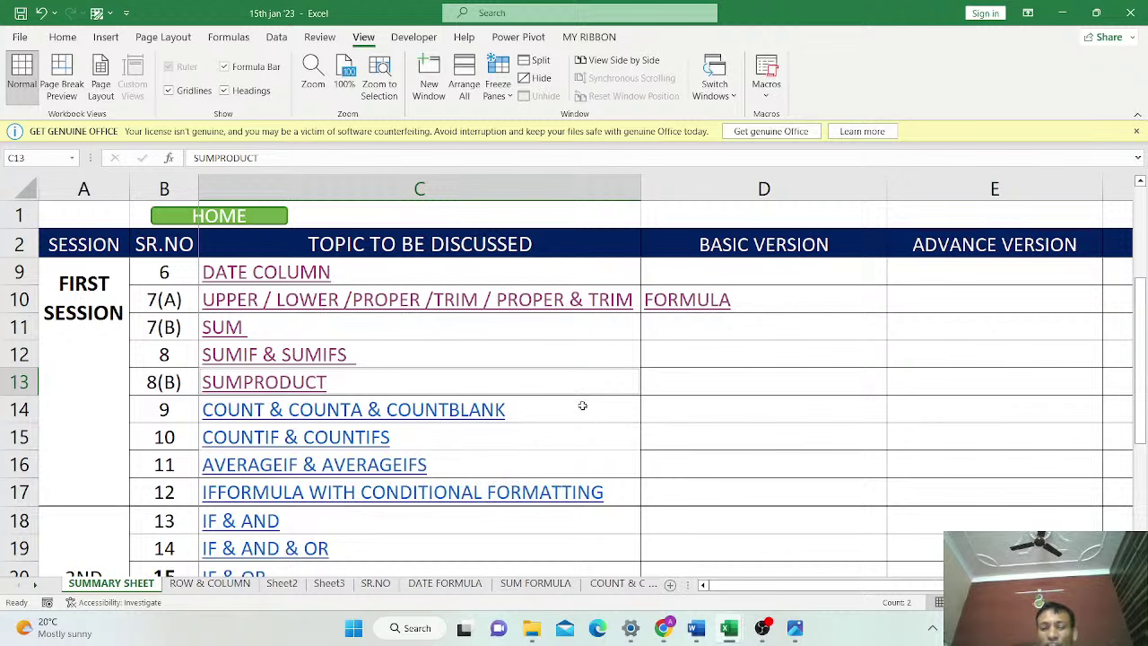
pyautogui.scroll(2, 582, 406)
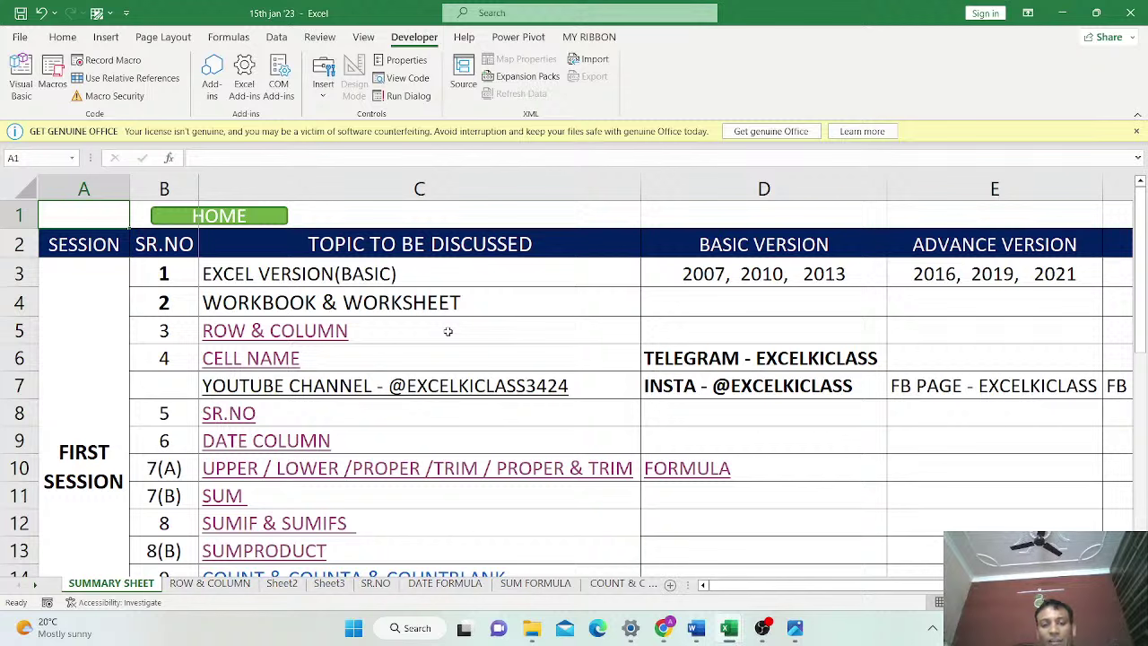
pyautogui.moveTo(526, 274); pyautogui.dragTo(541, 533)
pyautogui.moveTo(539, 542); pyautogui.dragTo(539, 541)
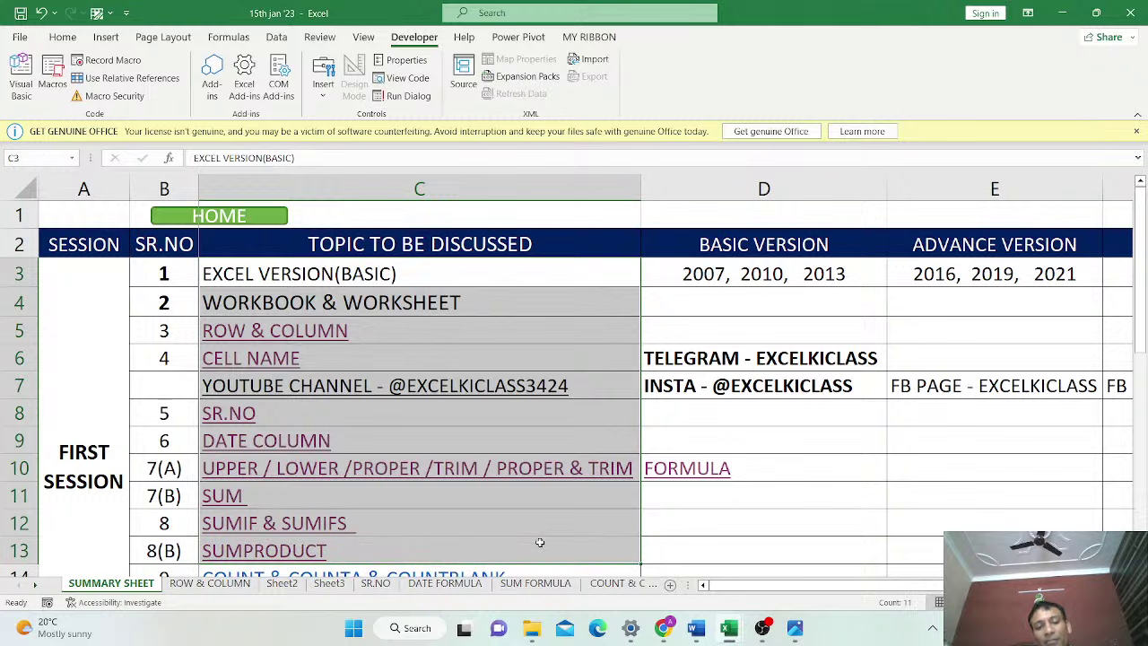